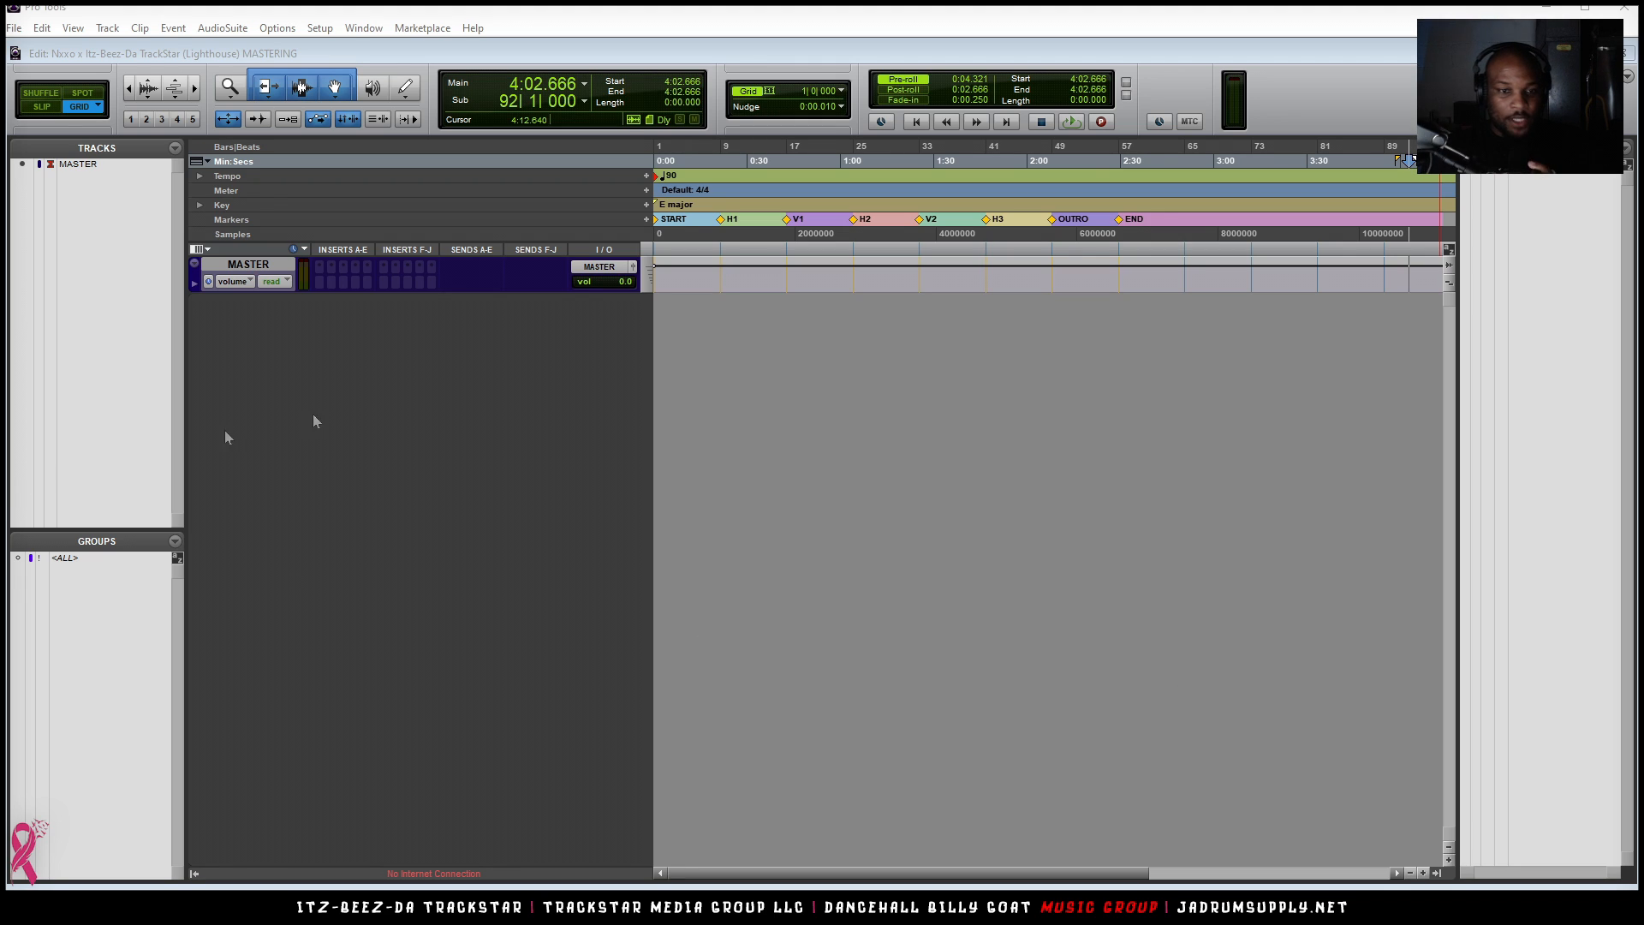
- Create three new stereo audio tracks in the mastering session
left_click(466, 463)
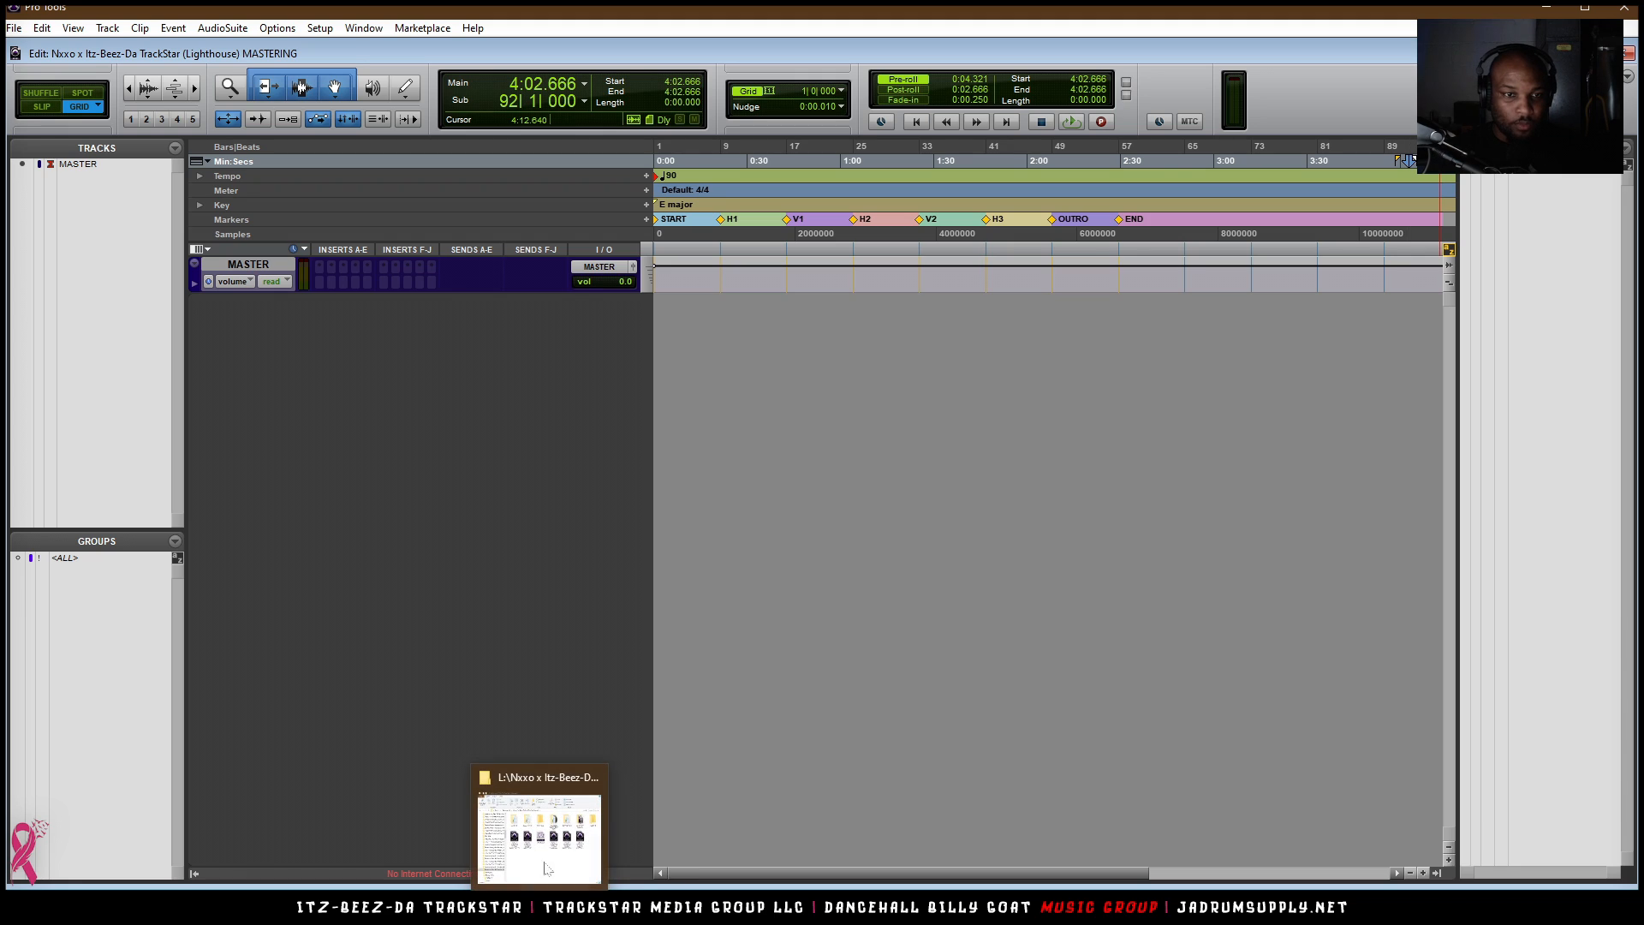
key("ctrl+shift+n")
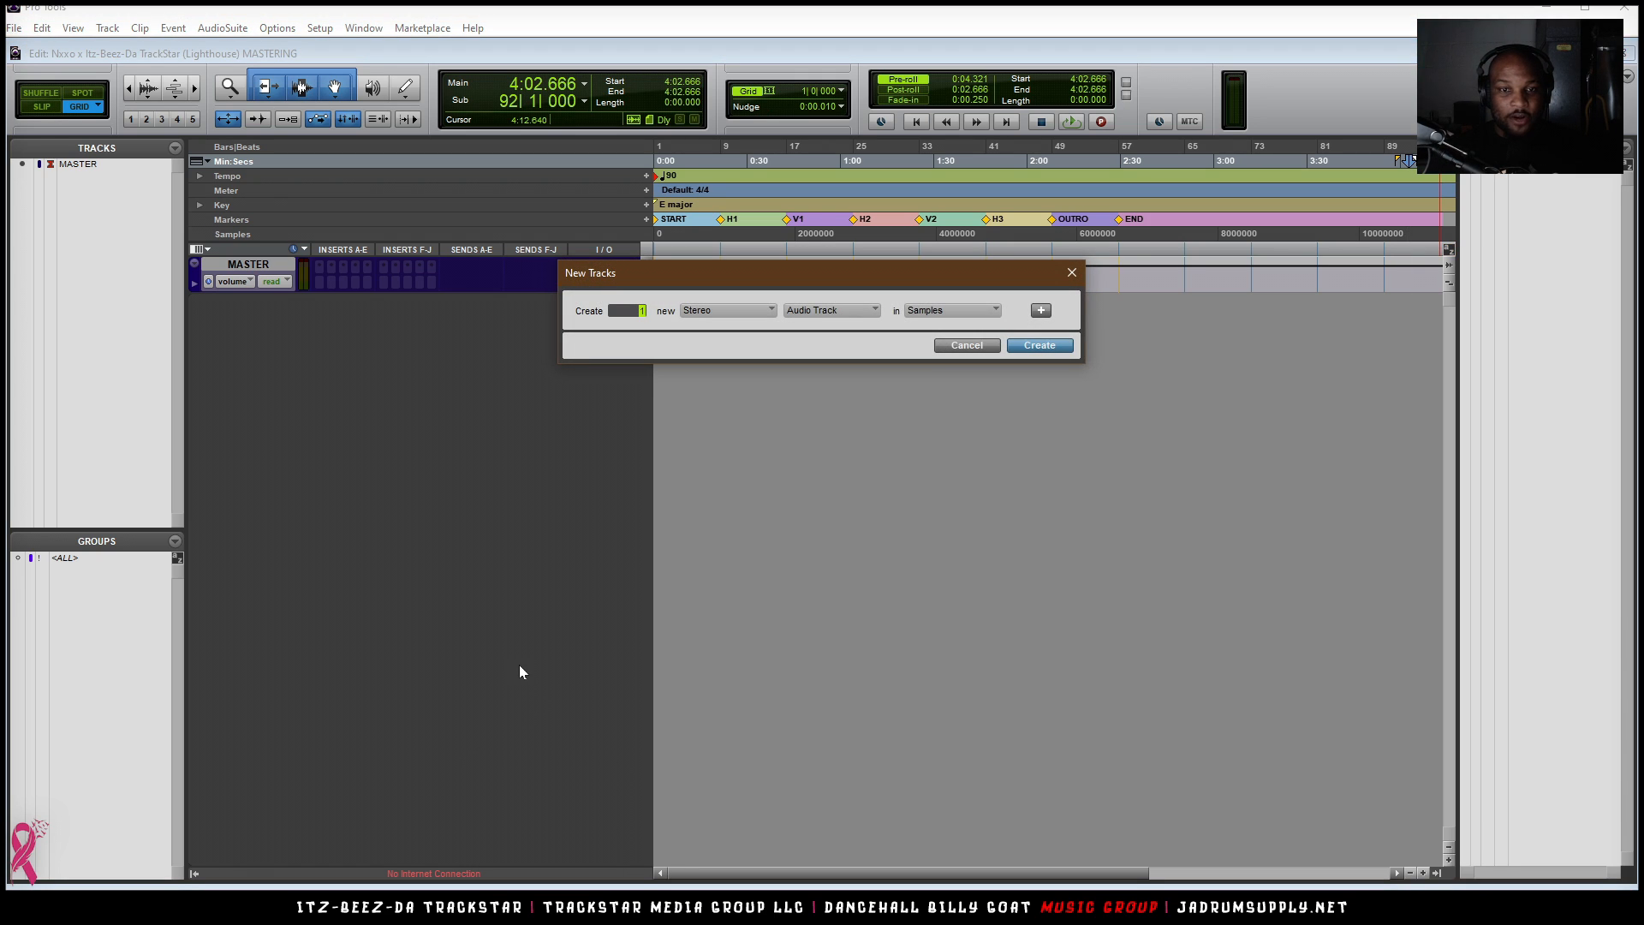
key("Return")
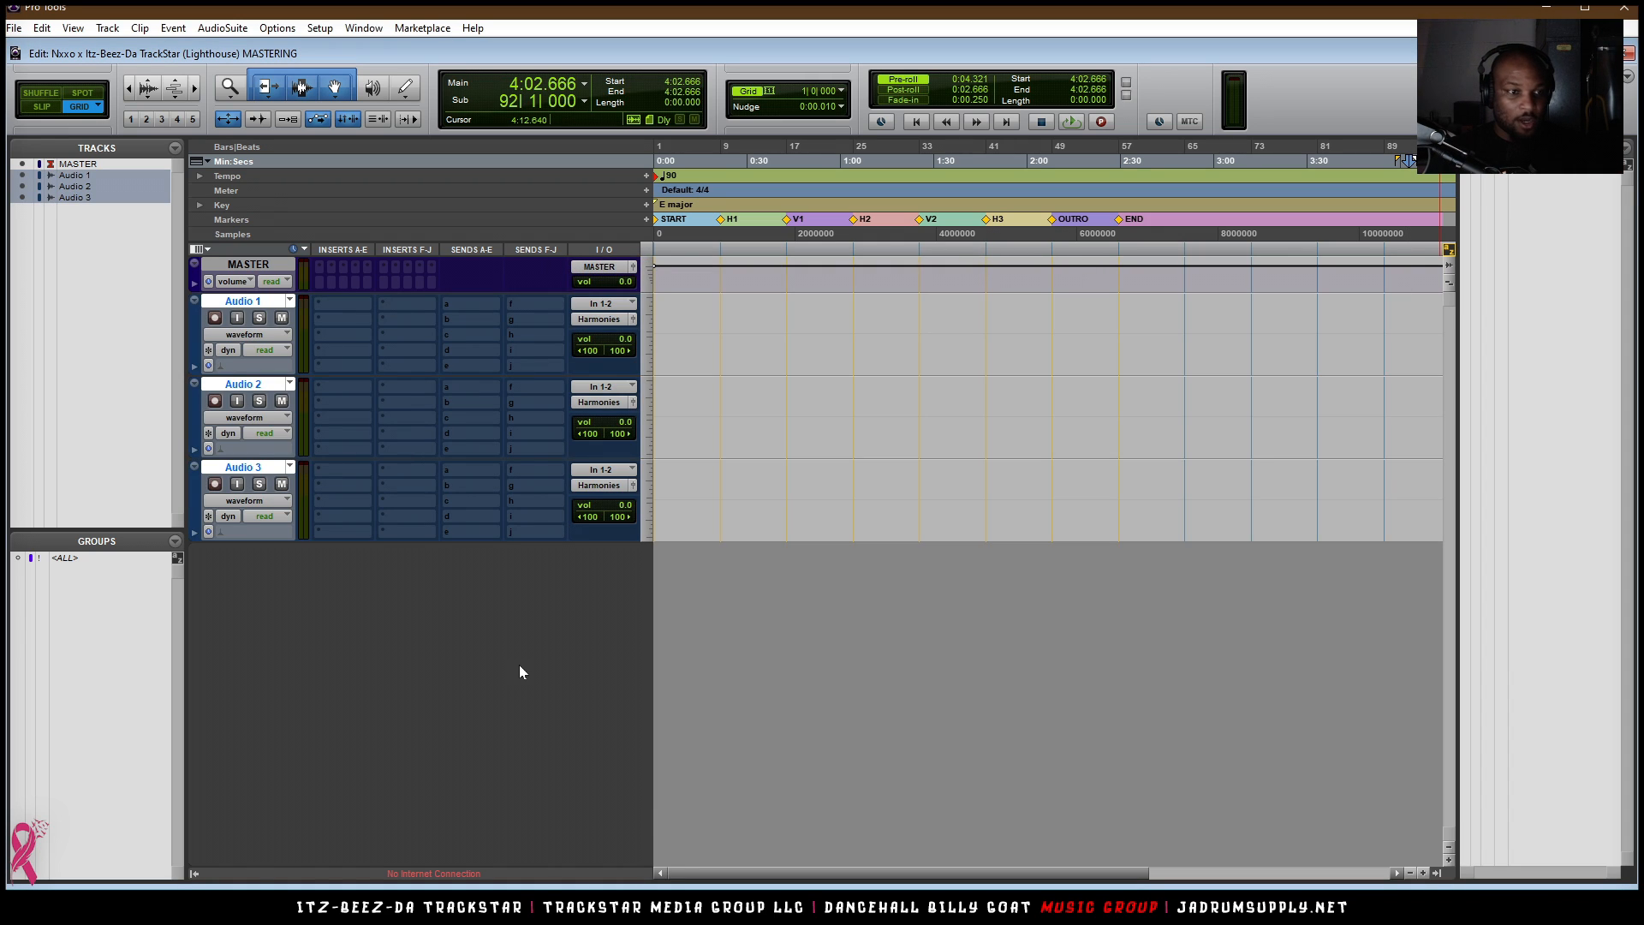
- Name the three new audio tracks RIDDIM, CLEAN and EXPLICIT
double_click(243, 301)
type("RIDDIM")
key("ctrl+Right")
type("CLEAN")
key("ctrl+Right")
type("E")
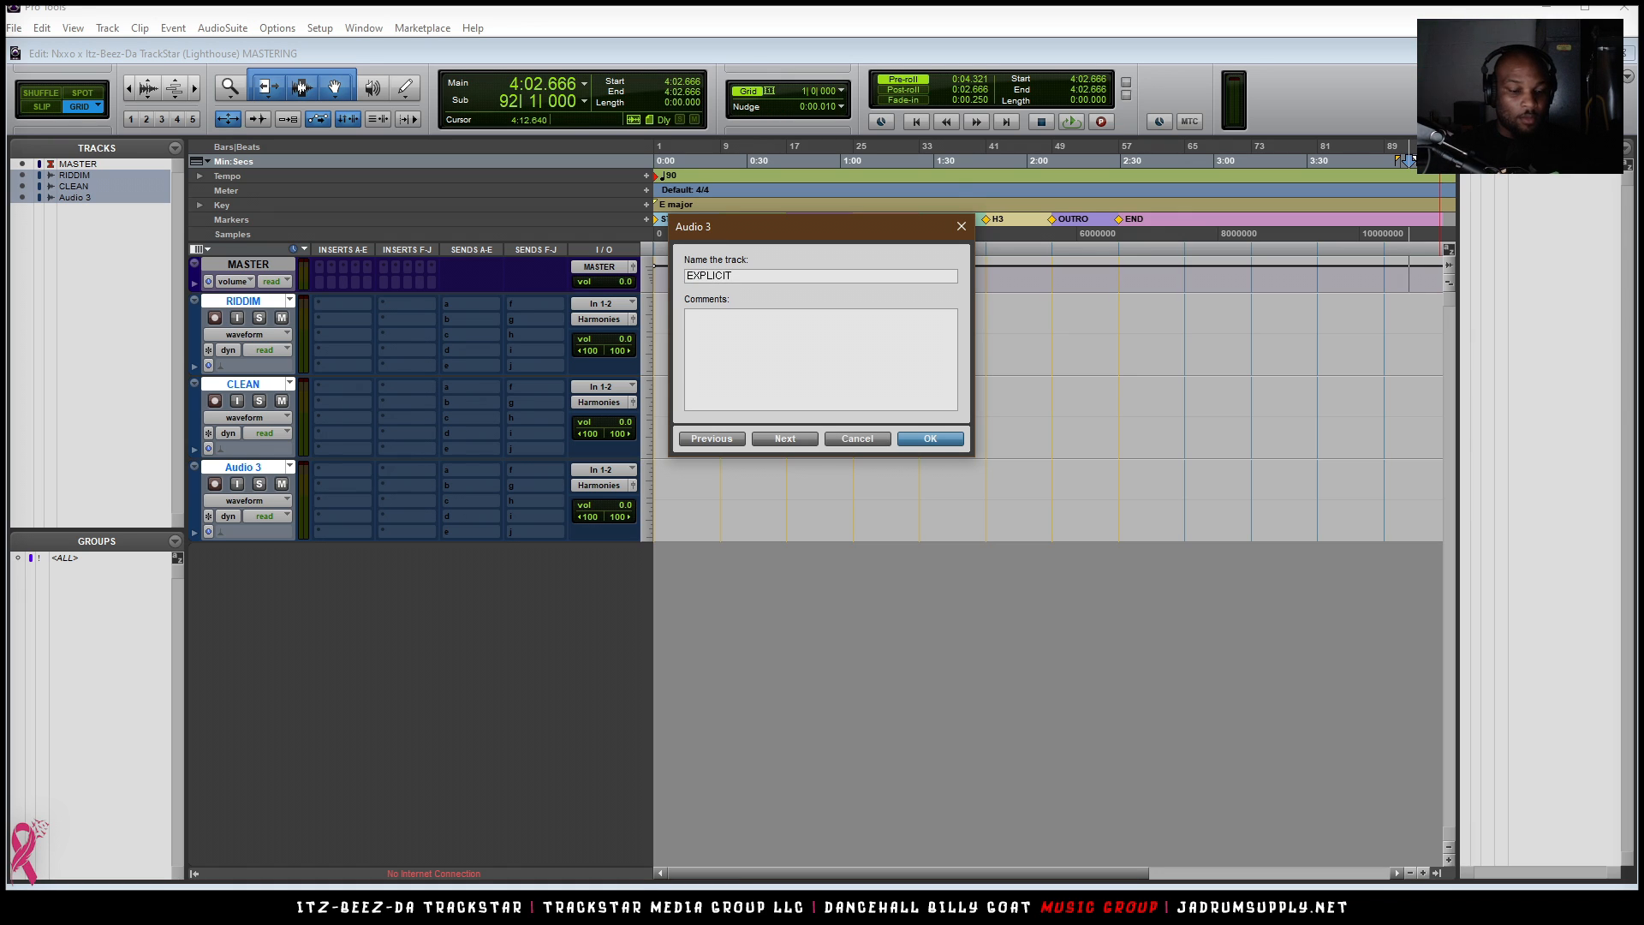
key("Return")
- Switch to File Explorer, open the Lighthouse project's Bounced Files folder and move its window aside to uncover the timeline
key("alt+Tab")
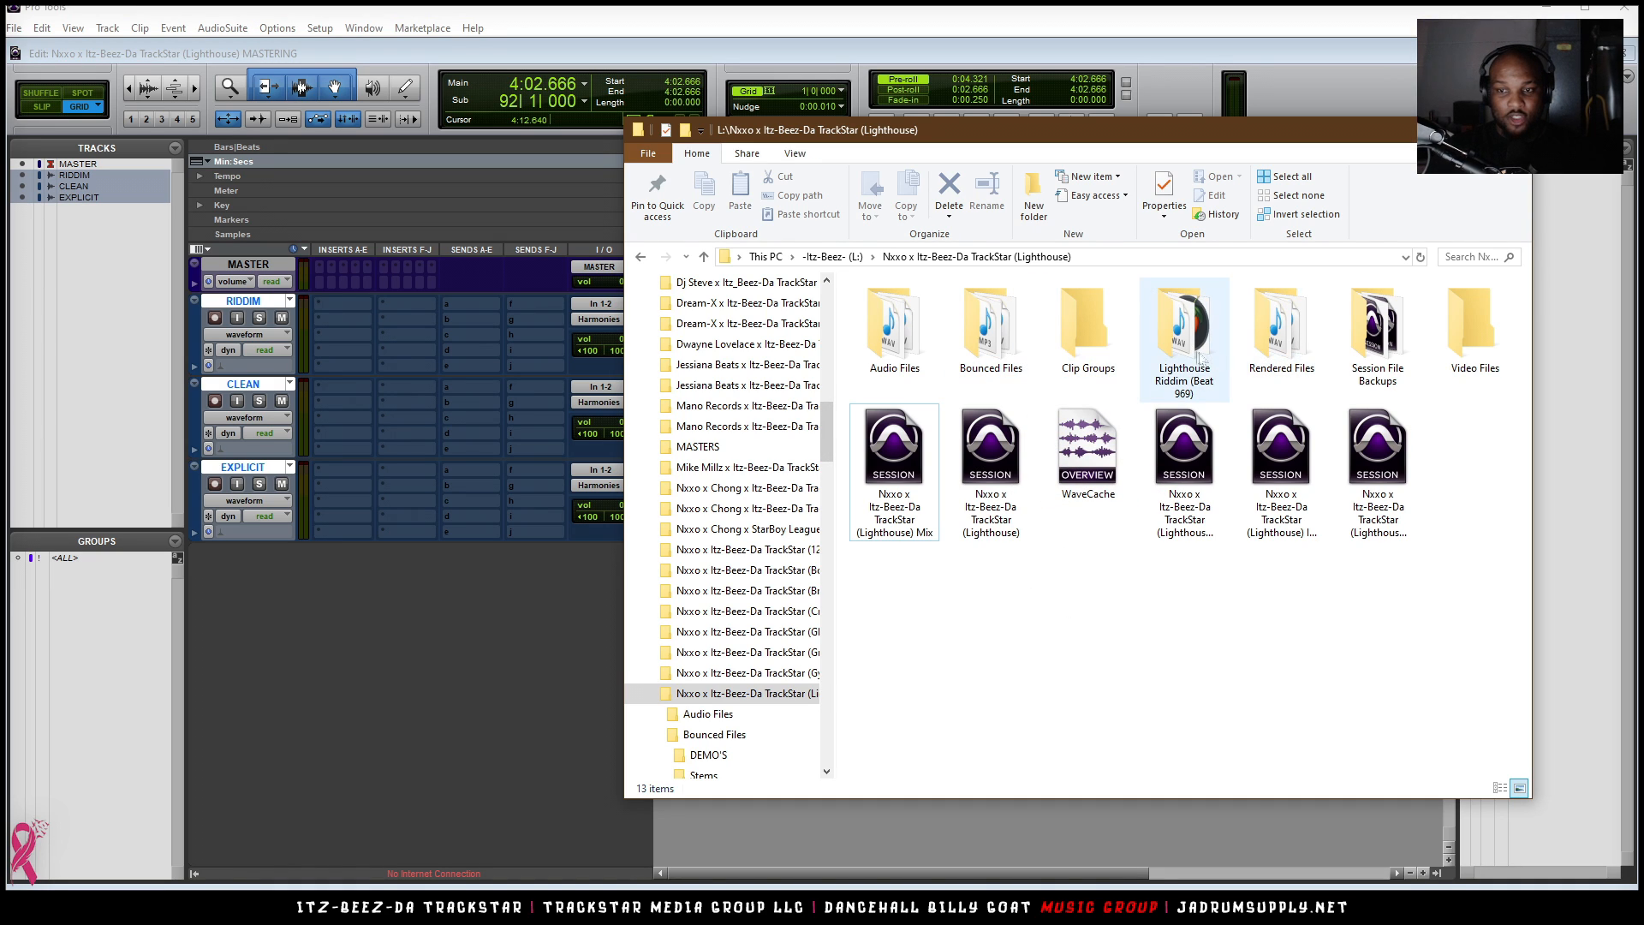
left_click(1005, 339)
double_click(1007, 341)
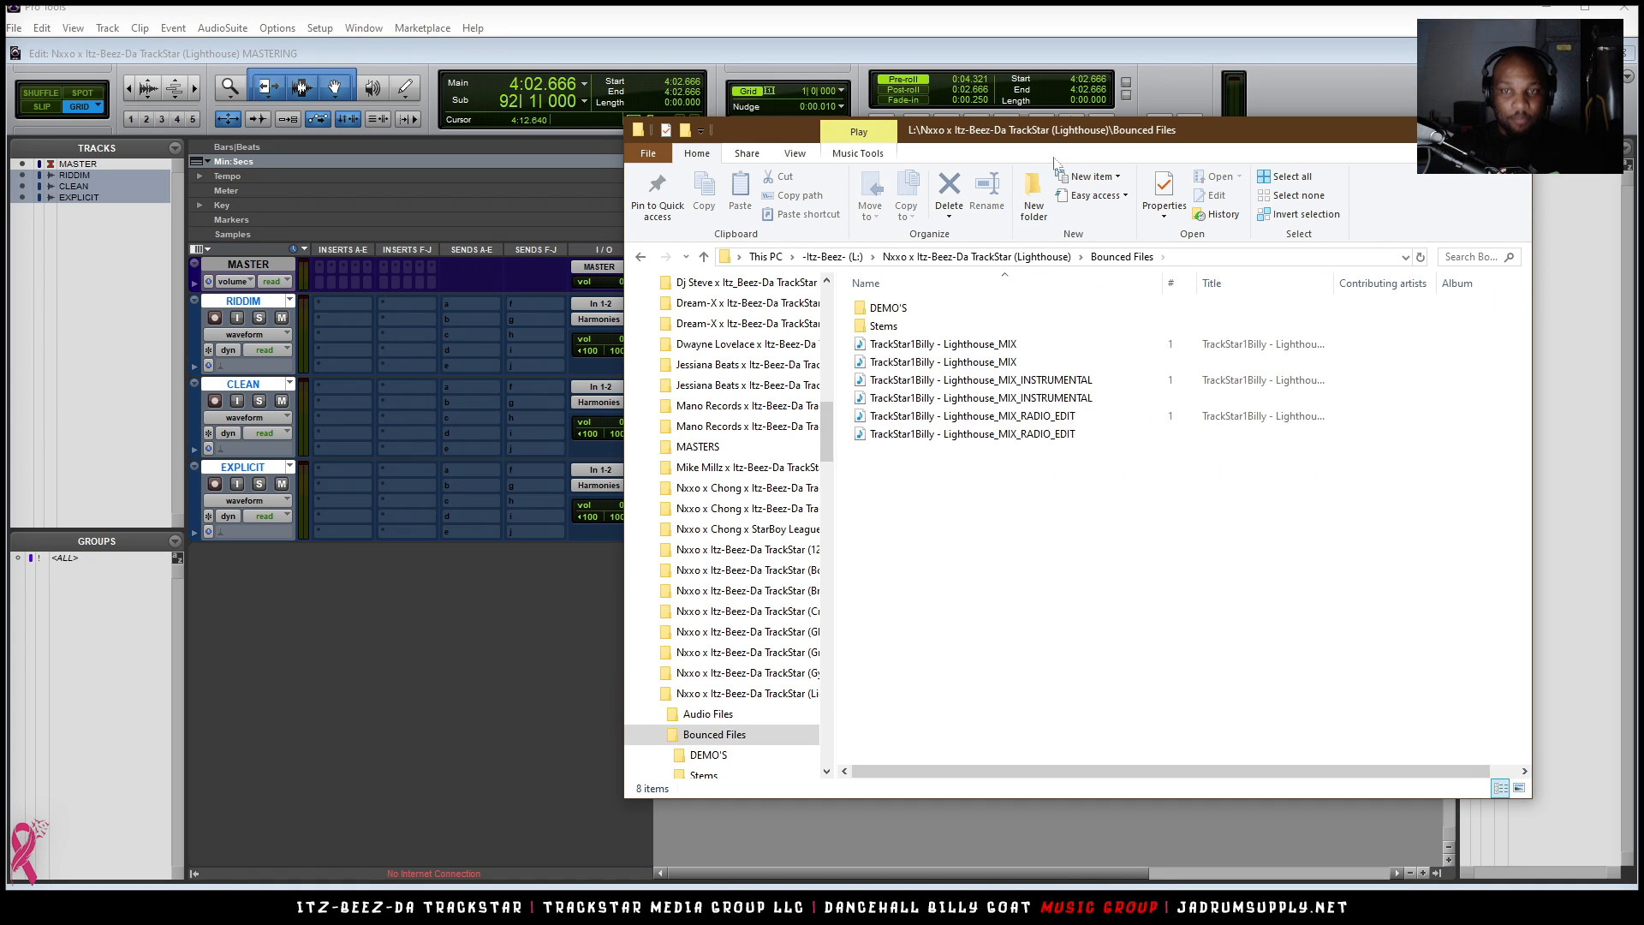
left_click_drag(1100, 136, 1386, 137)
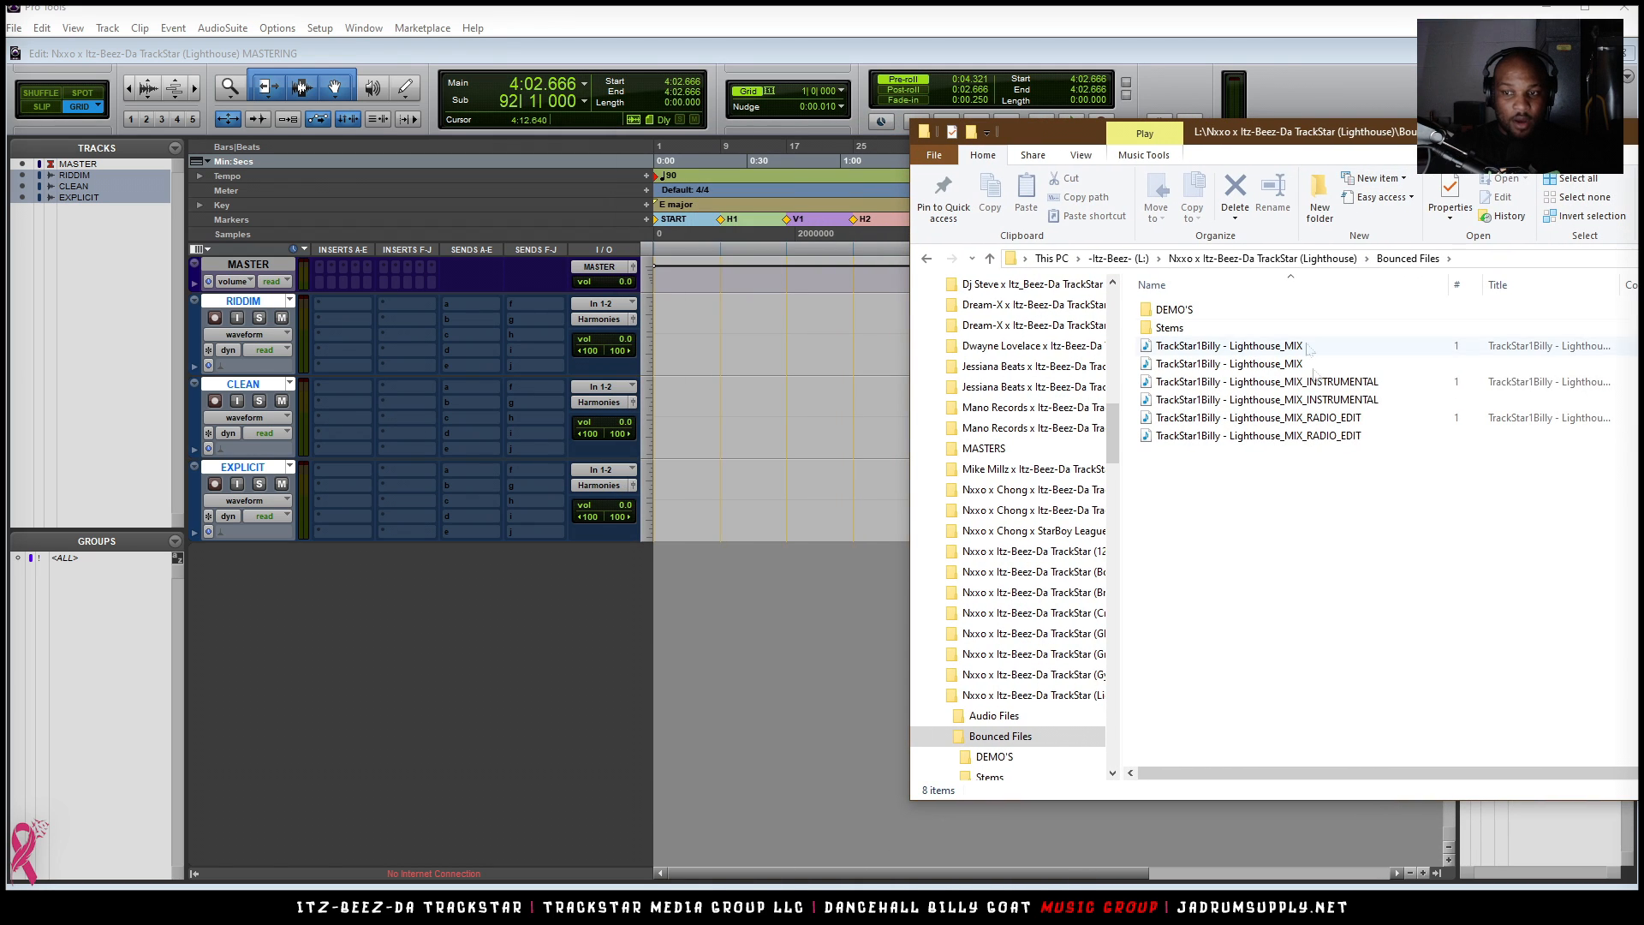
- Import Lighthouse_MIX onto the EXPLICIT track, Lighthouse_MIX_RADIO_EDIT onto CLEAN and Lighthouse_MIX_INSTRUMENTAL onto RIDDIM
left_click(1316, 364)
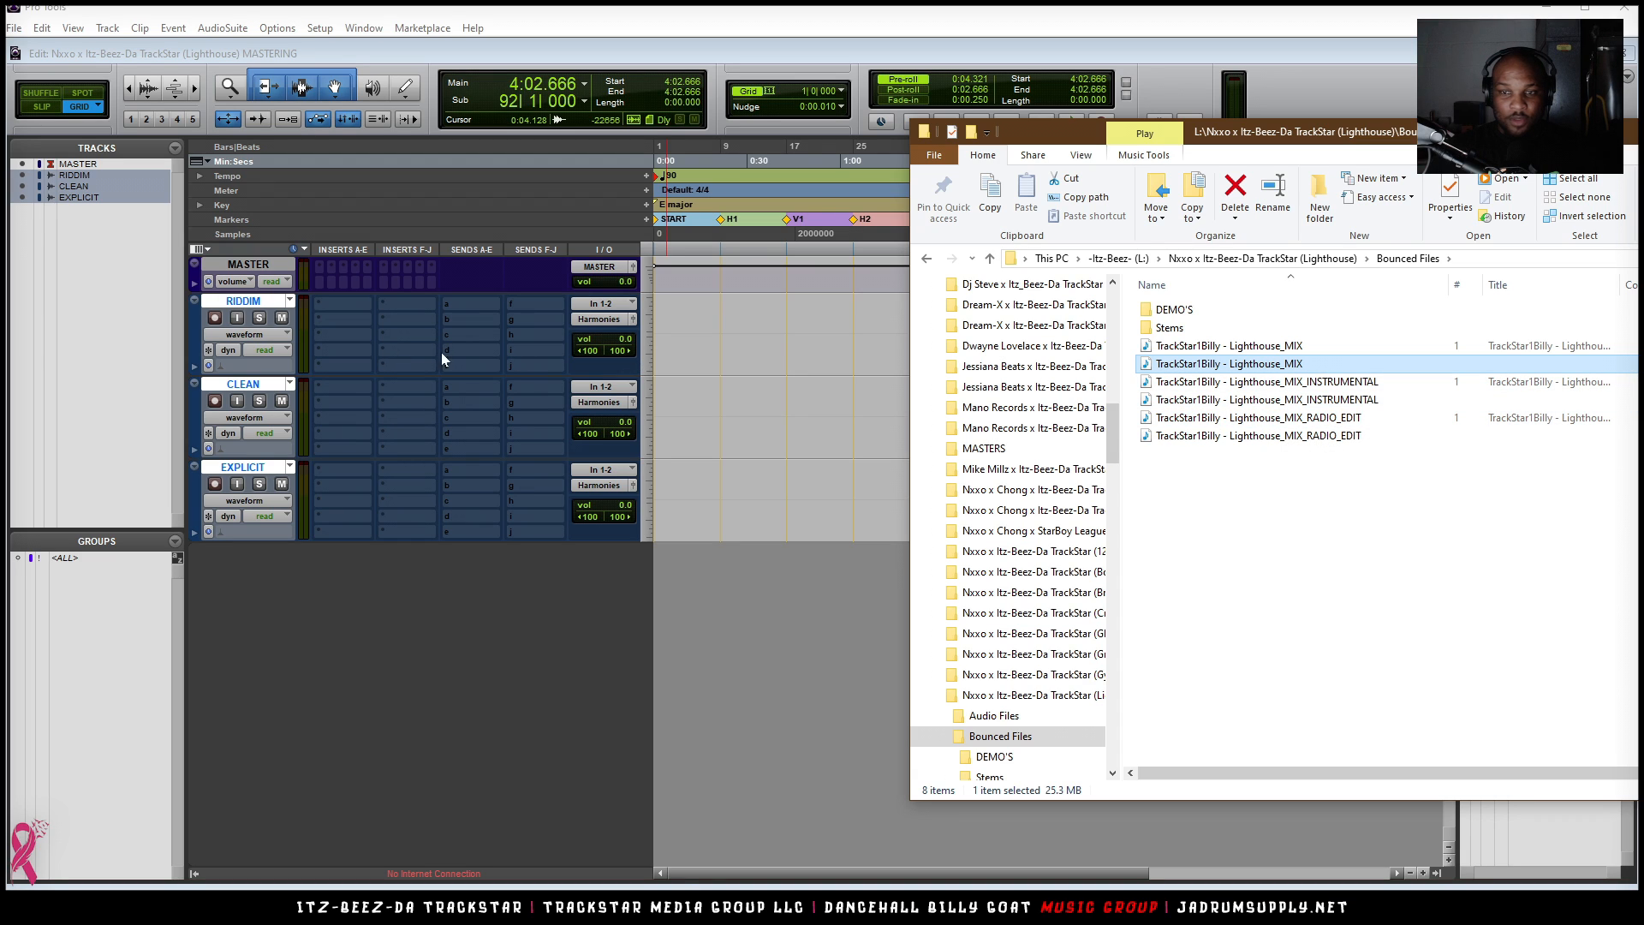
left_click_drag(1216, 371, 669, 513)
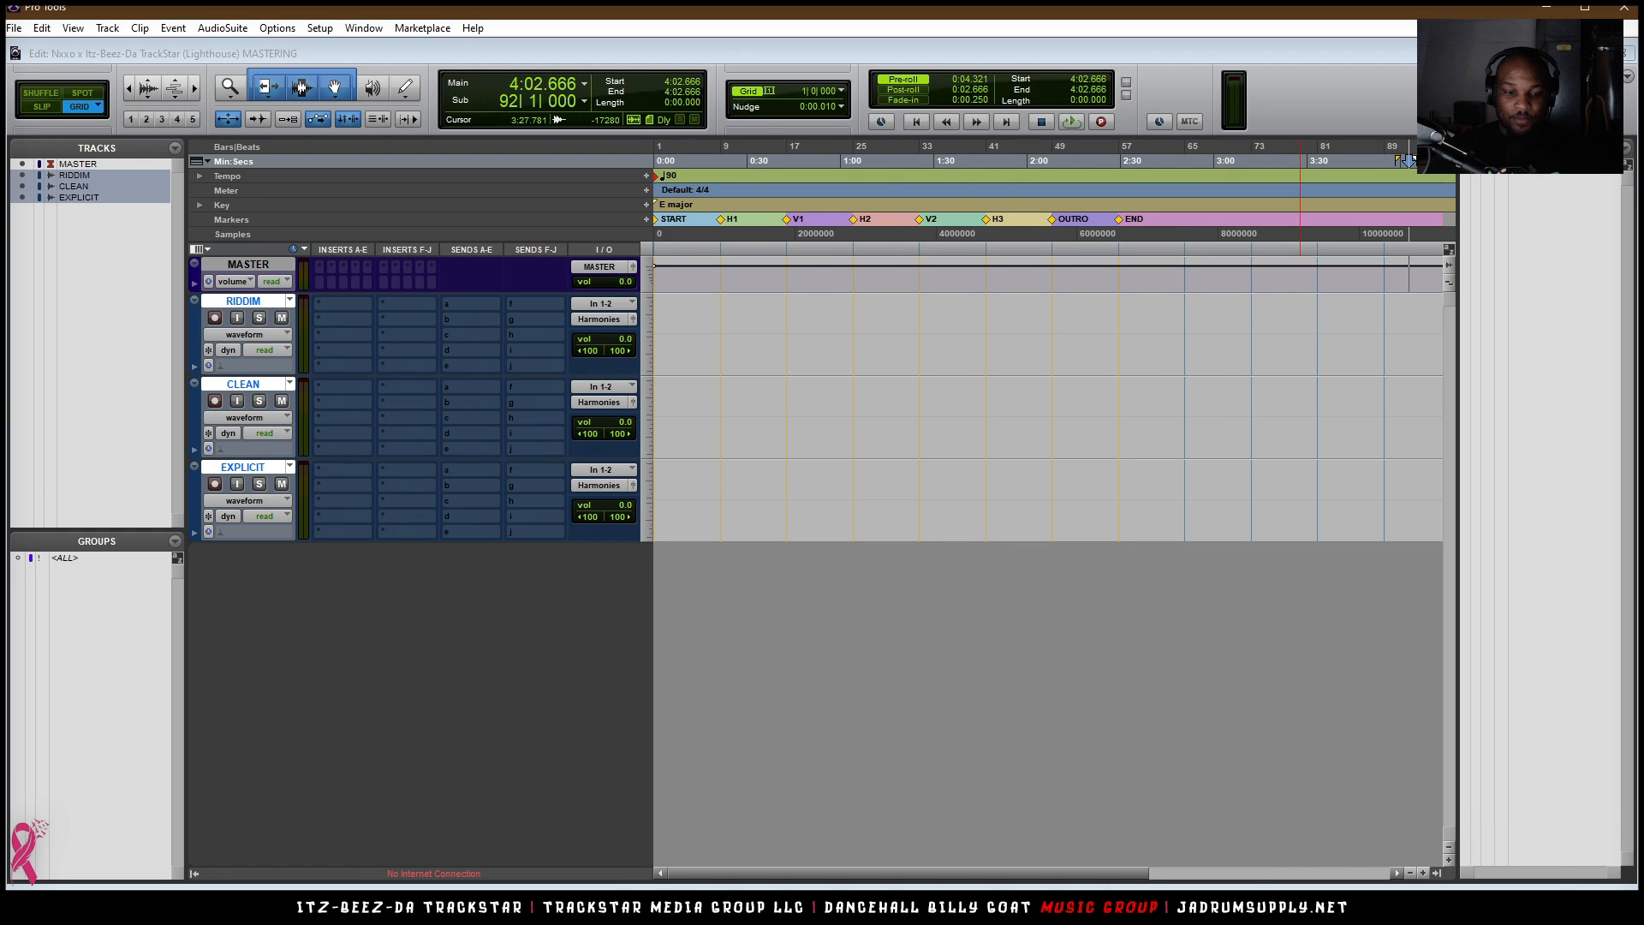
key("alt+Tab")
left_click(1170, 437)
left_click_drag(1169, 438, 673, 434)
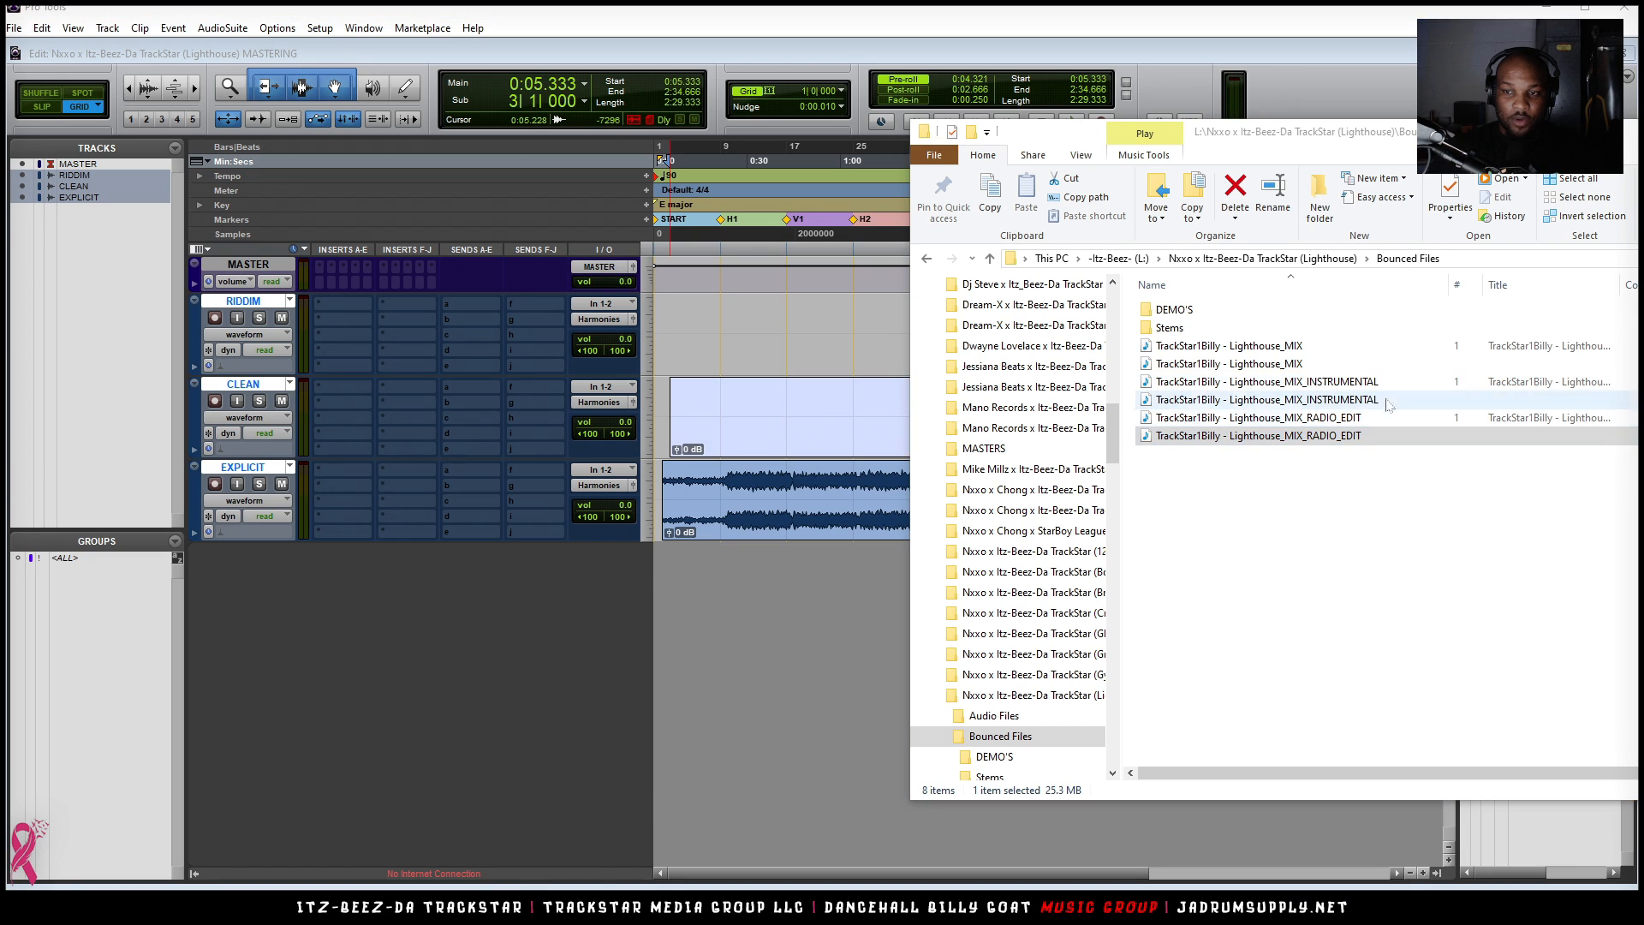
left_click_drag(1284, 400, 664, 365)
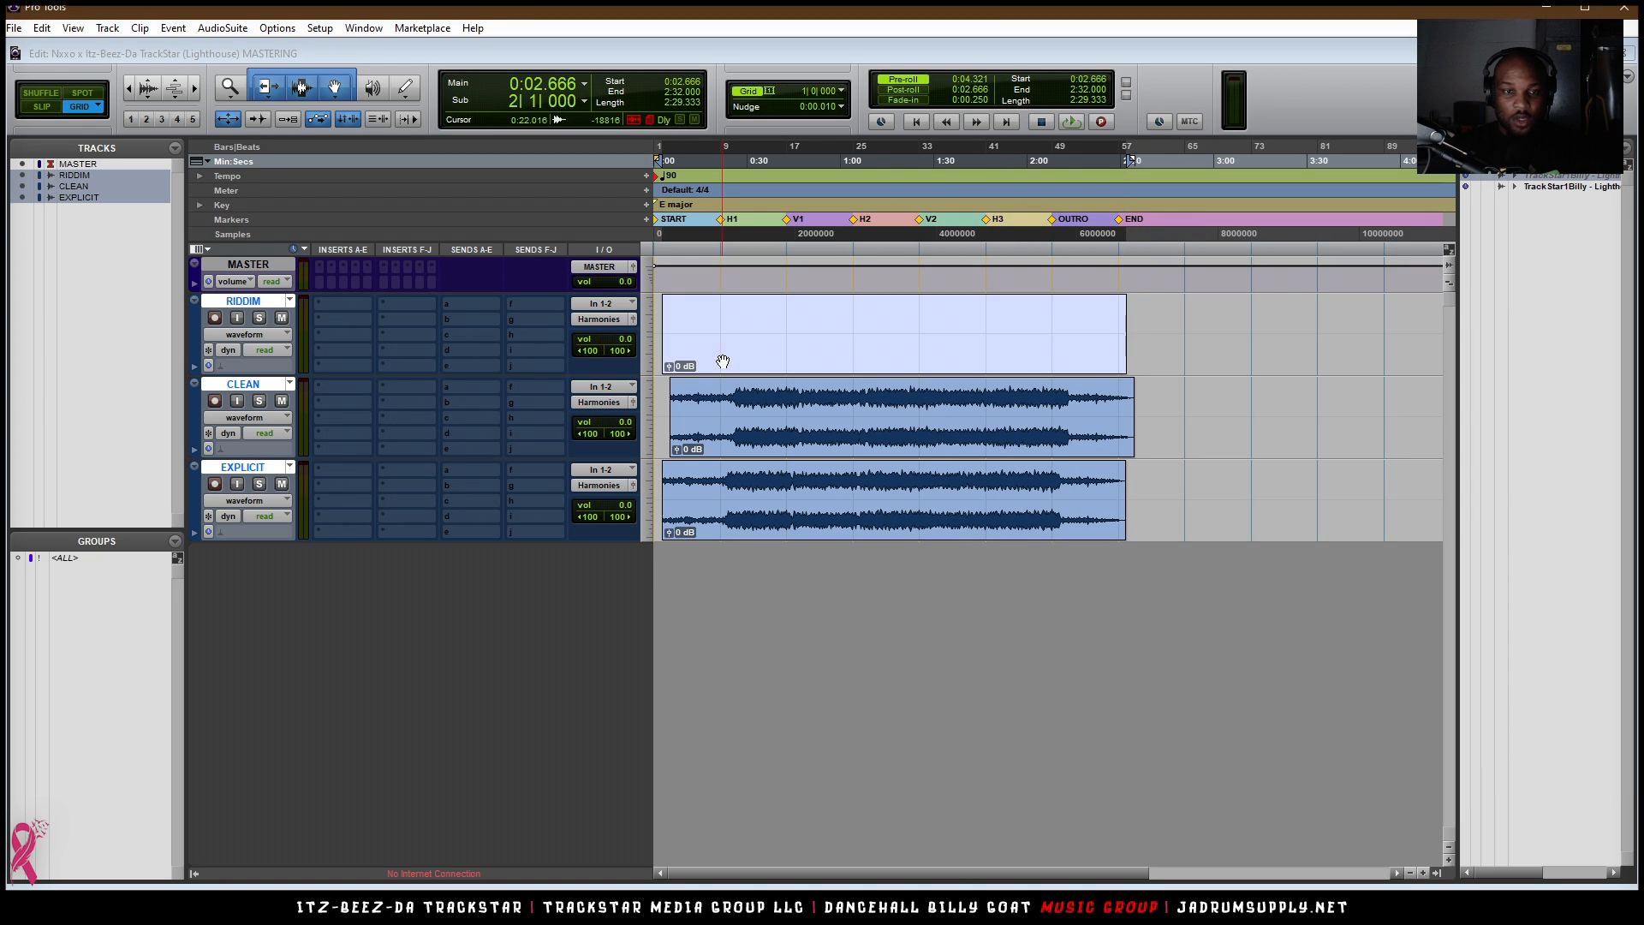
- Align the imported clips on the audio tracks with the session start at 0:00.000
left_click_drag(733, 447, 663, 447)
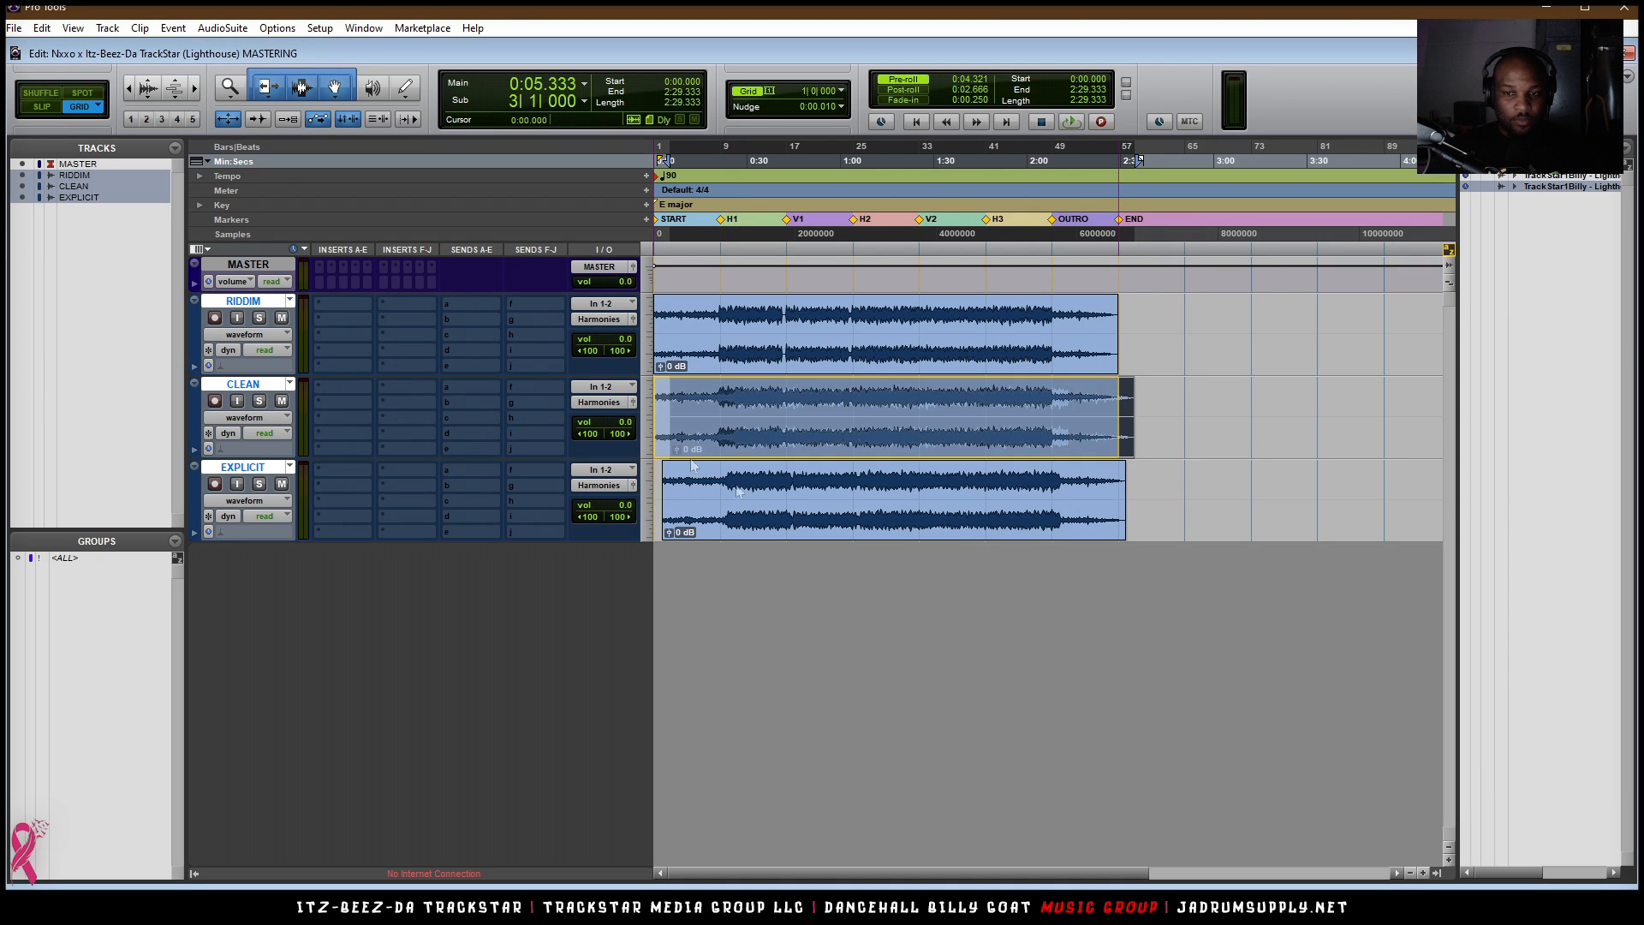
left_click_drag(758, 529, 654, 527)
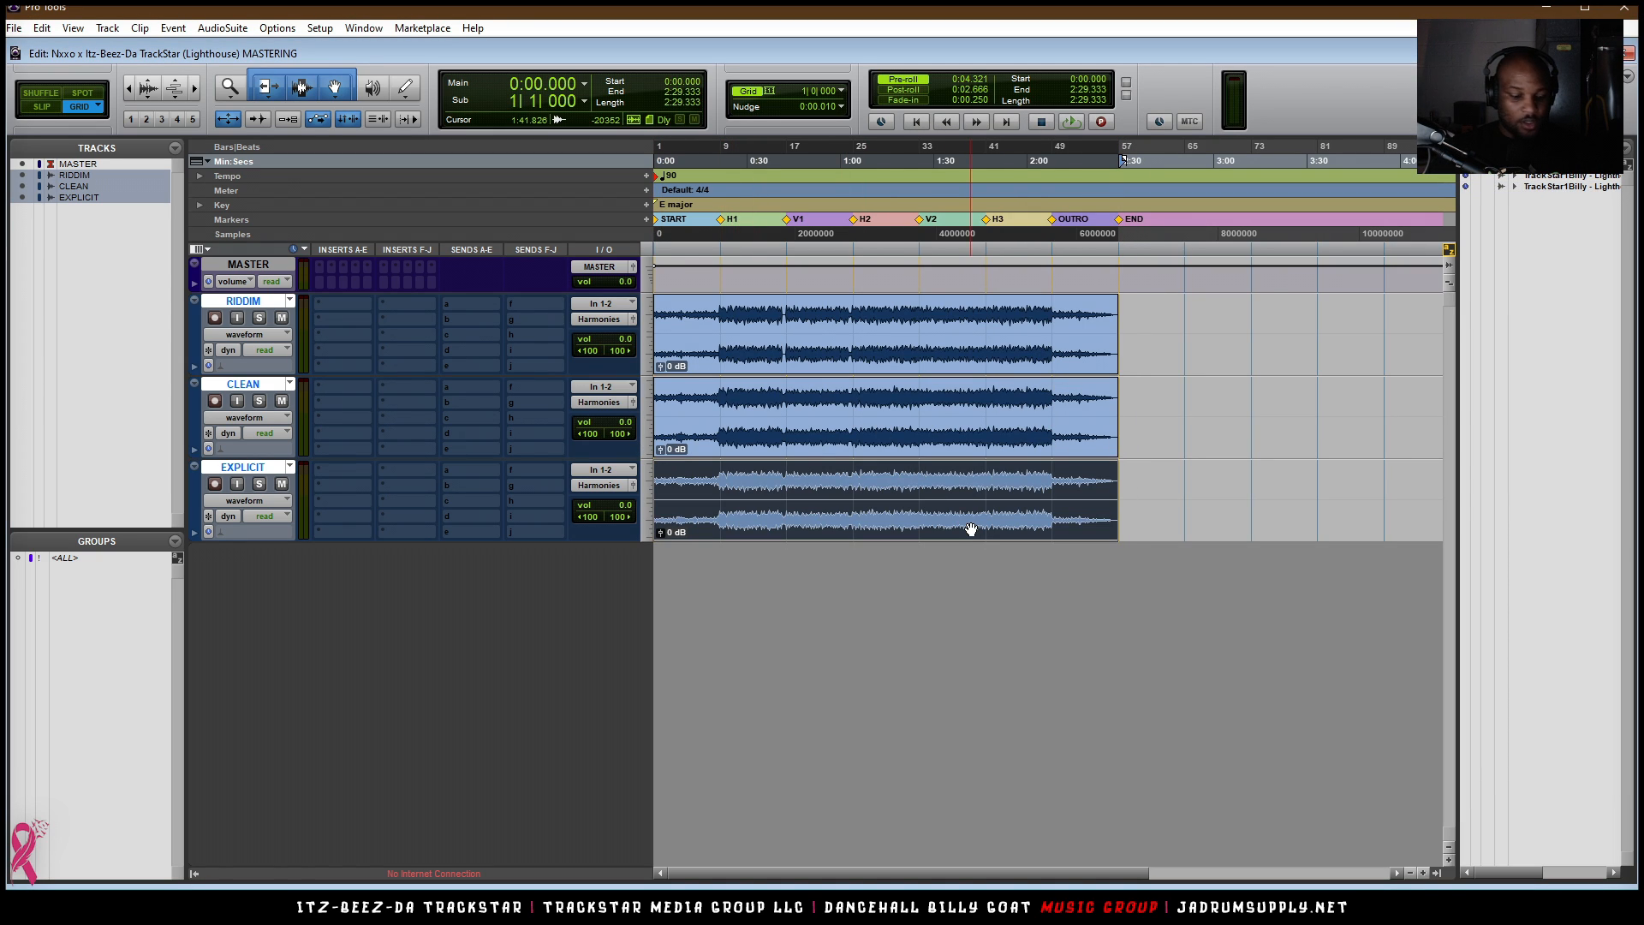
- Select the H1 section from bar 9 to bar 17 across the MASTER, RIDDIM, CLEAN and EXPLICIT tracks
key("e")
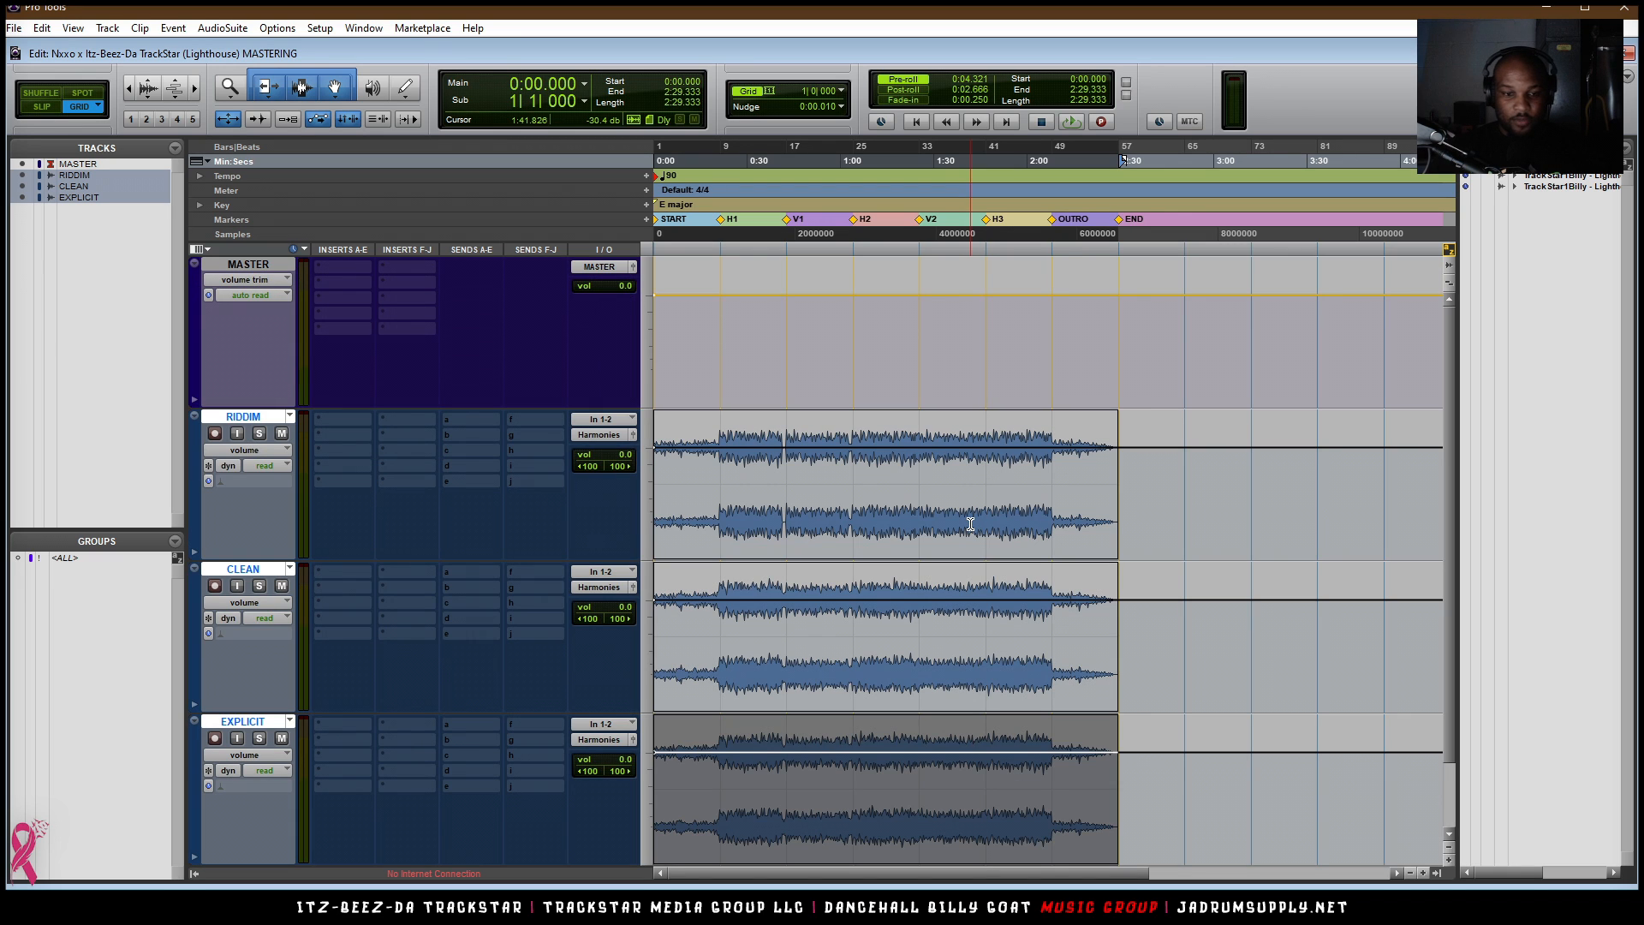
key("minus")
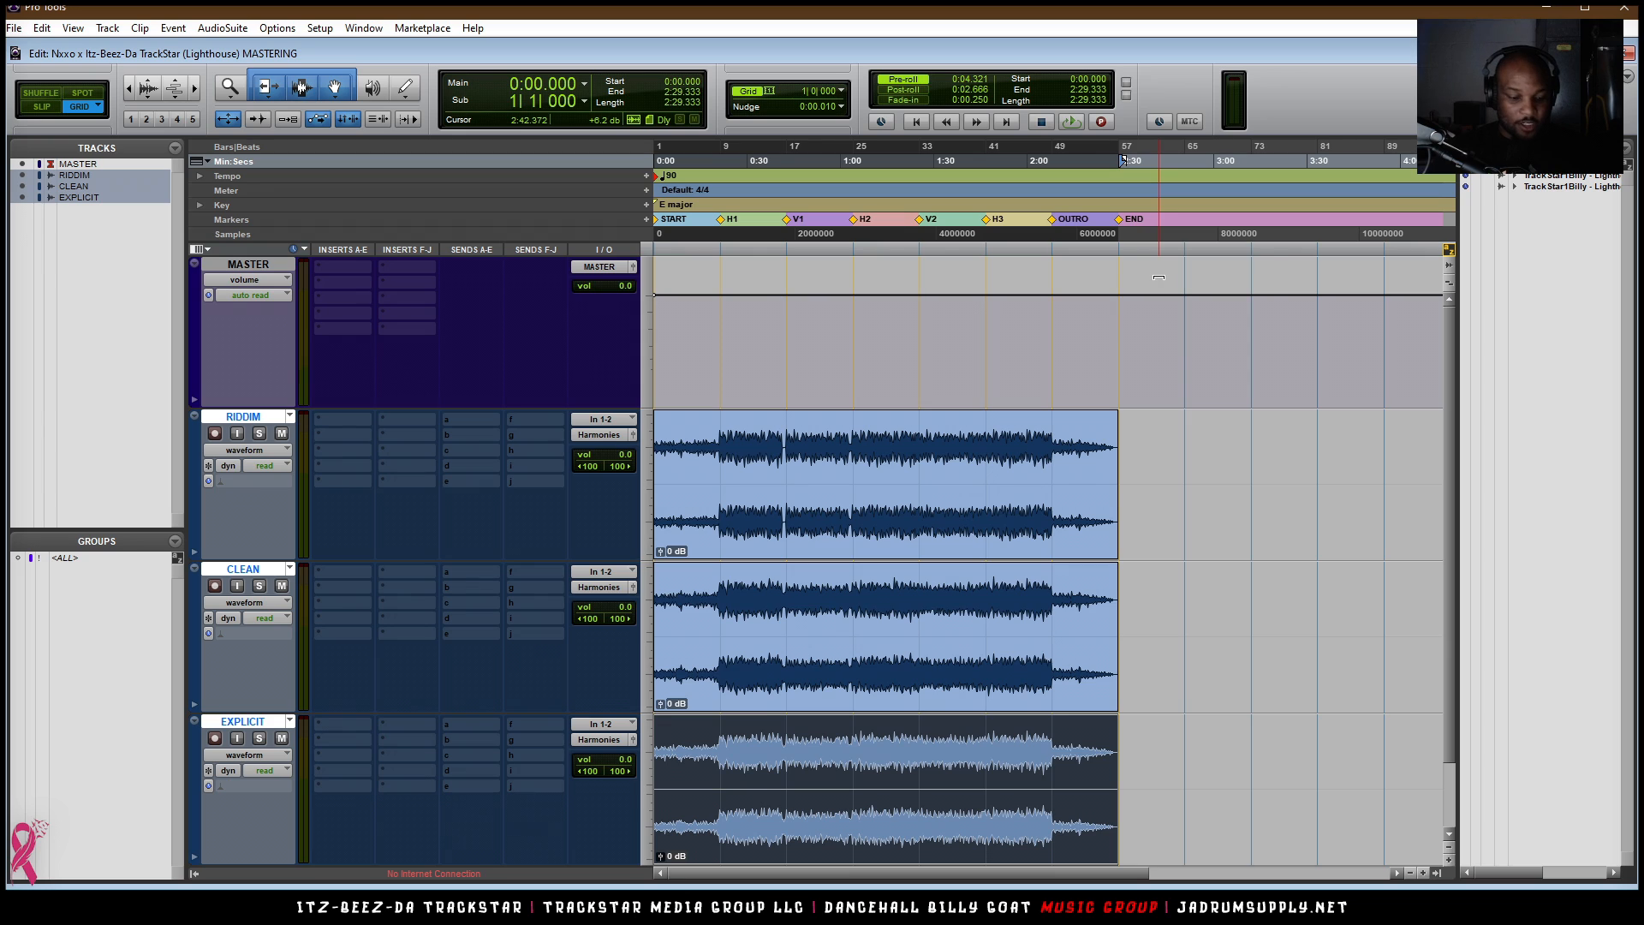
key("alt+a")
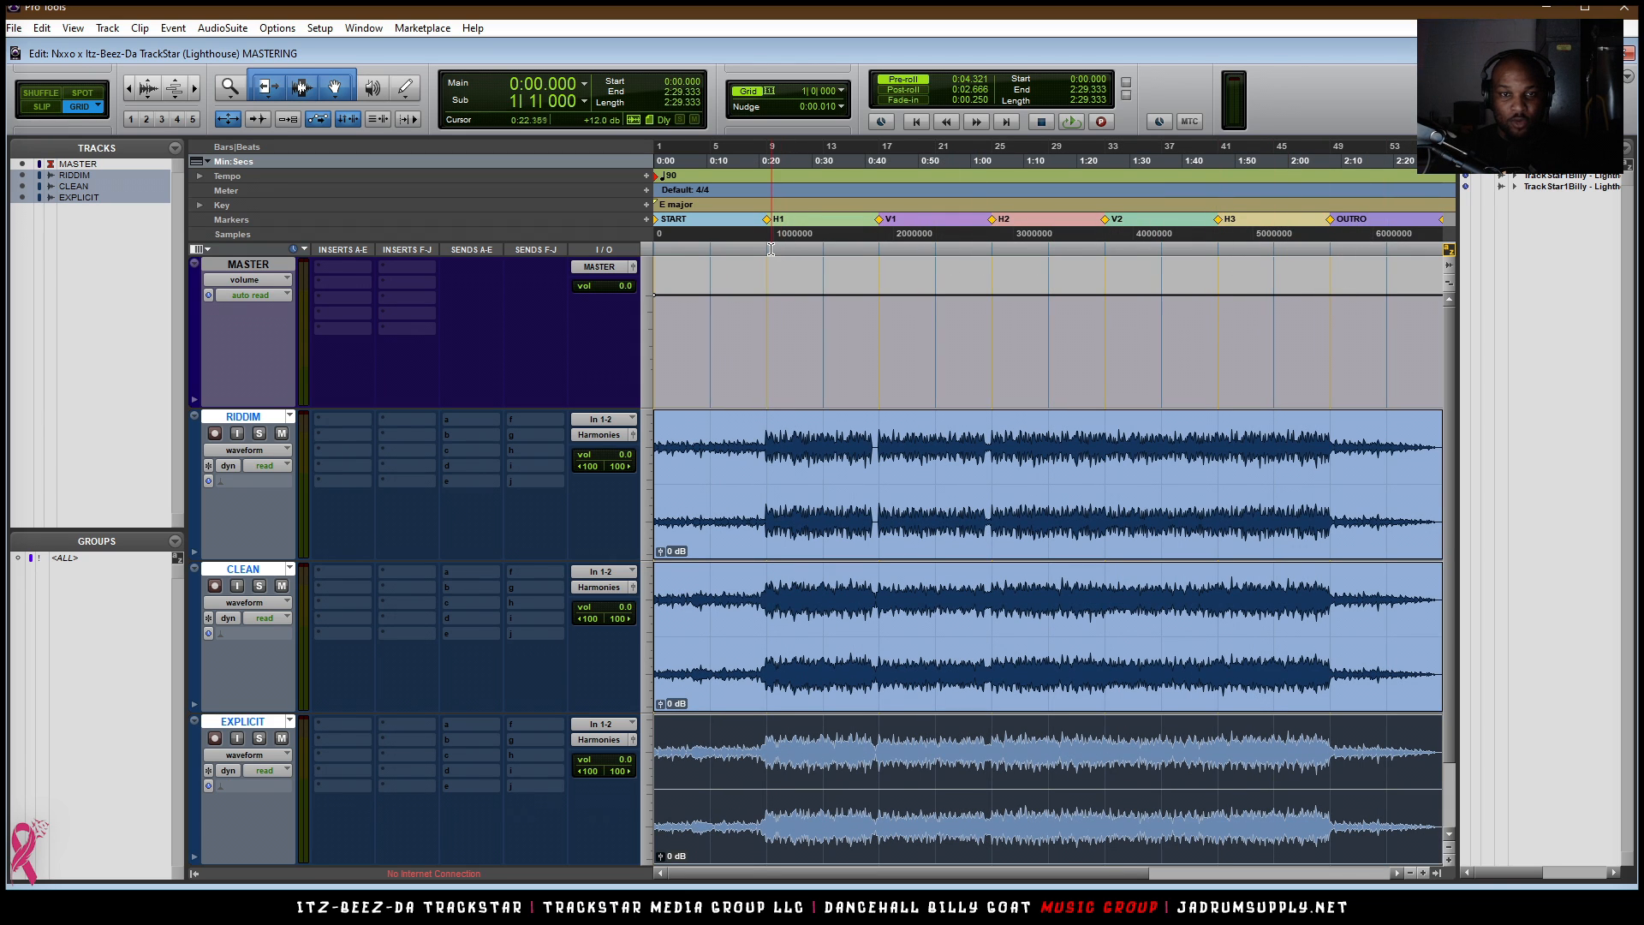
left_click_drag(768, 261, 885, 263)
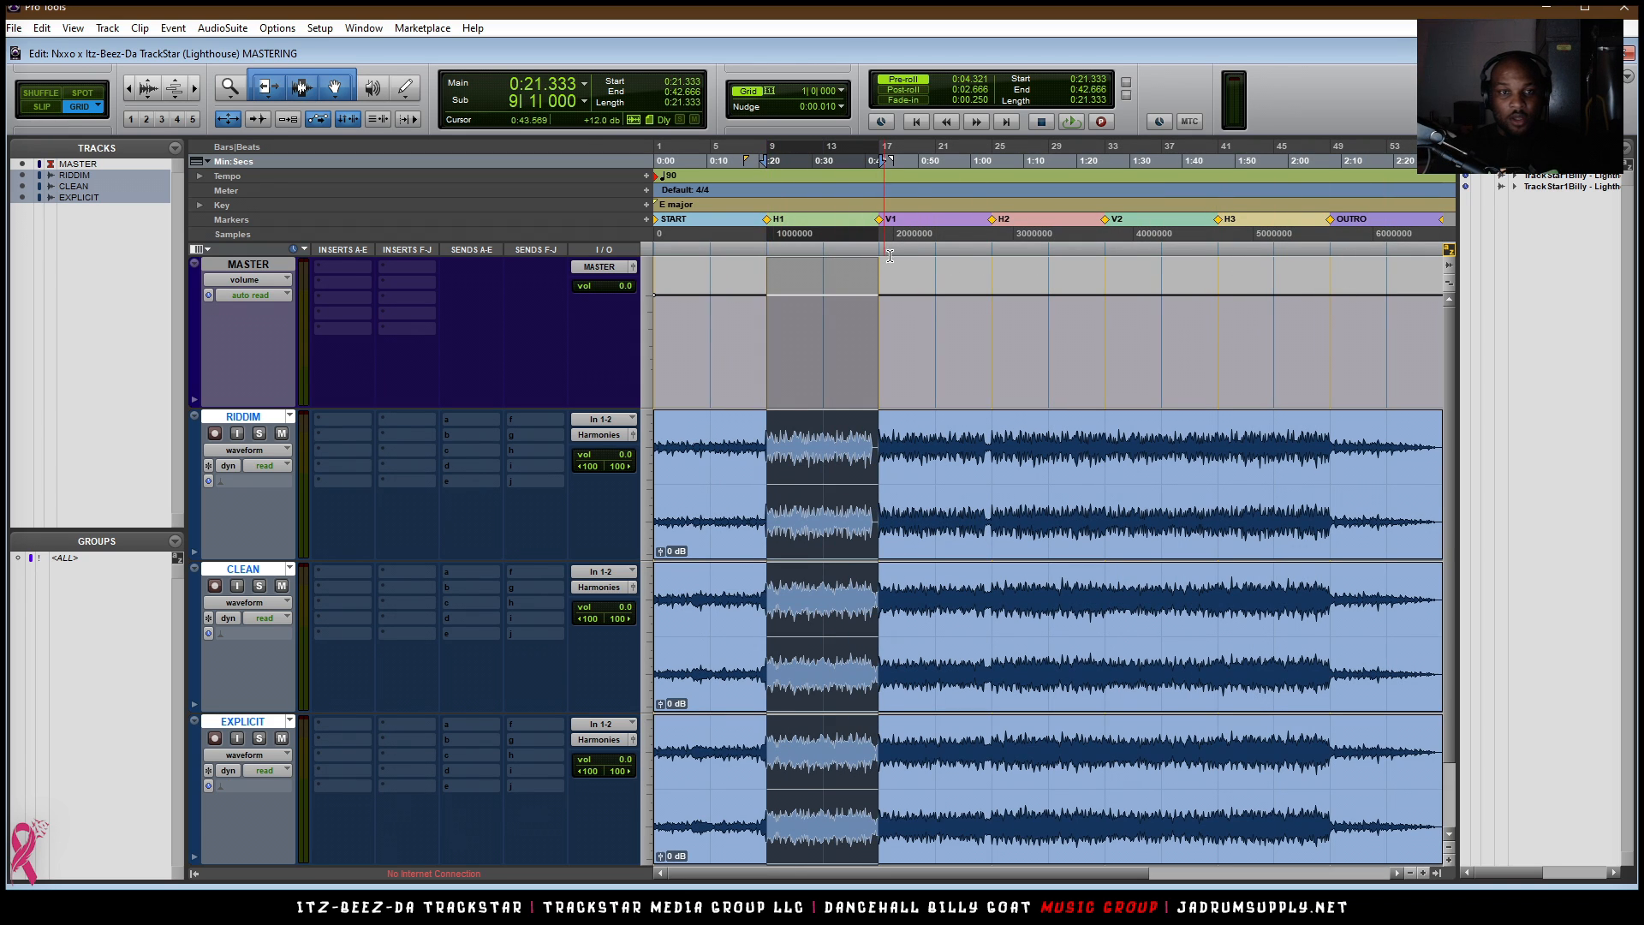
- Mute the CLEAN and RIDDIM tracks, leaving EXPLICIT audible
scroll(926, 376, "down", 1)
scroll(927, 376, "up", 1)
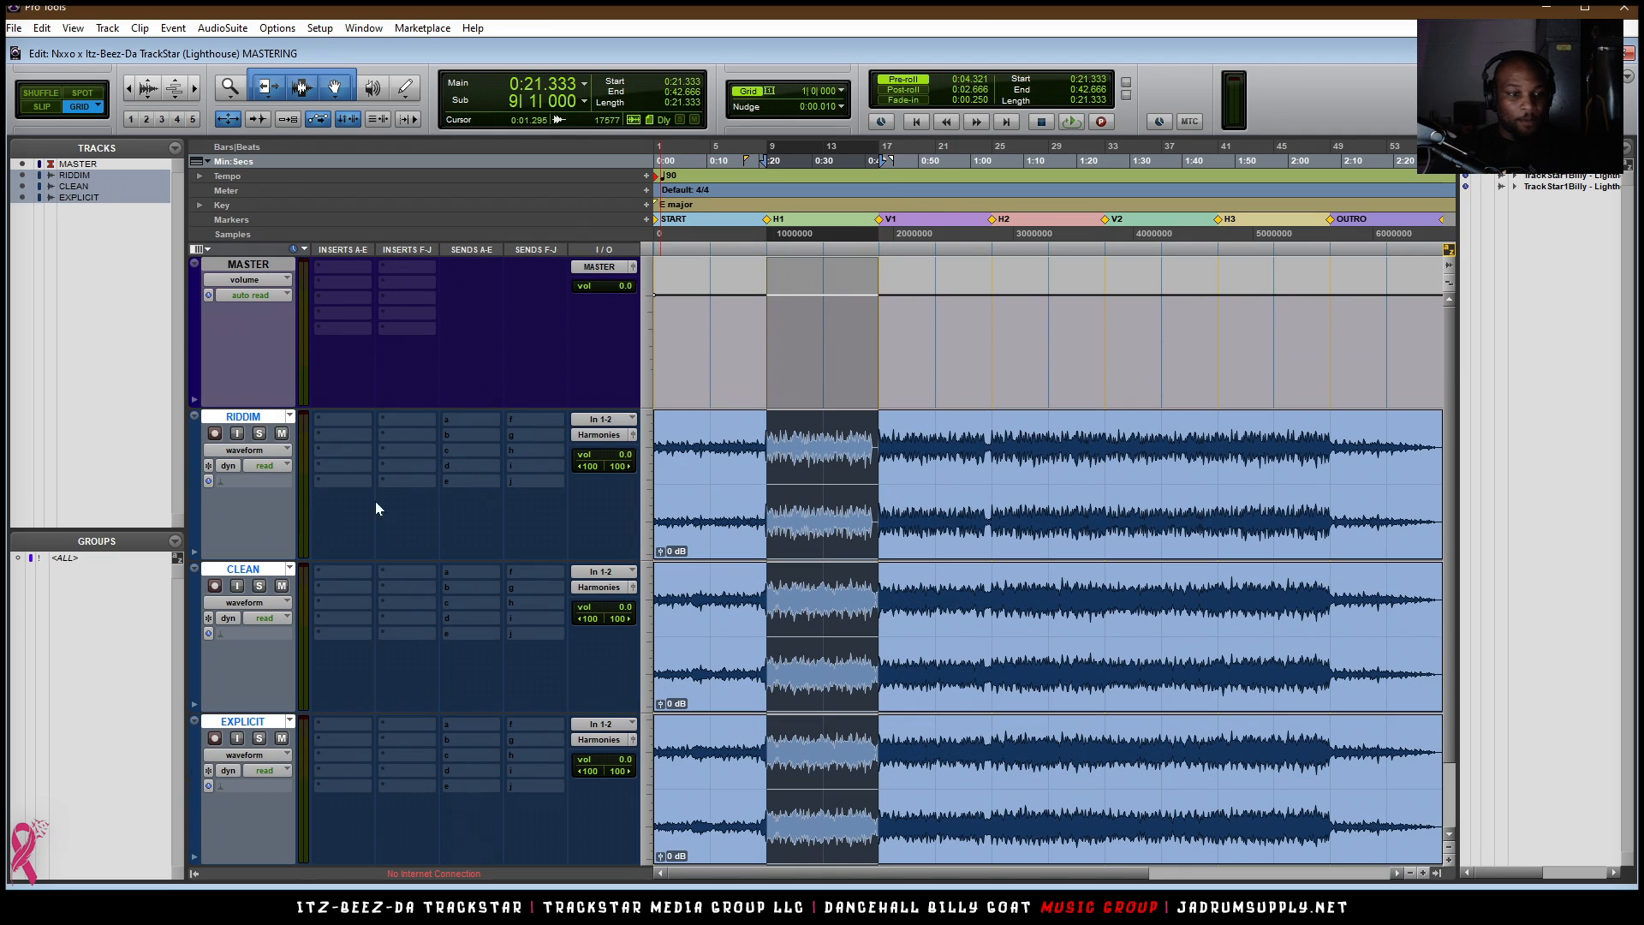
left_click(282, 586)
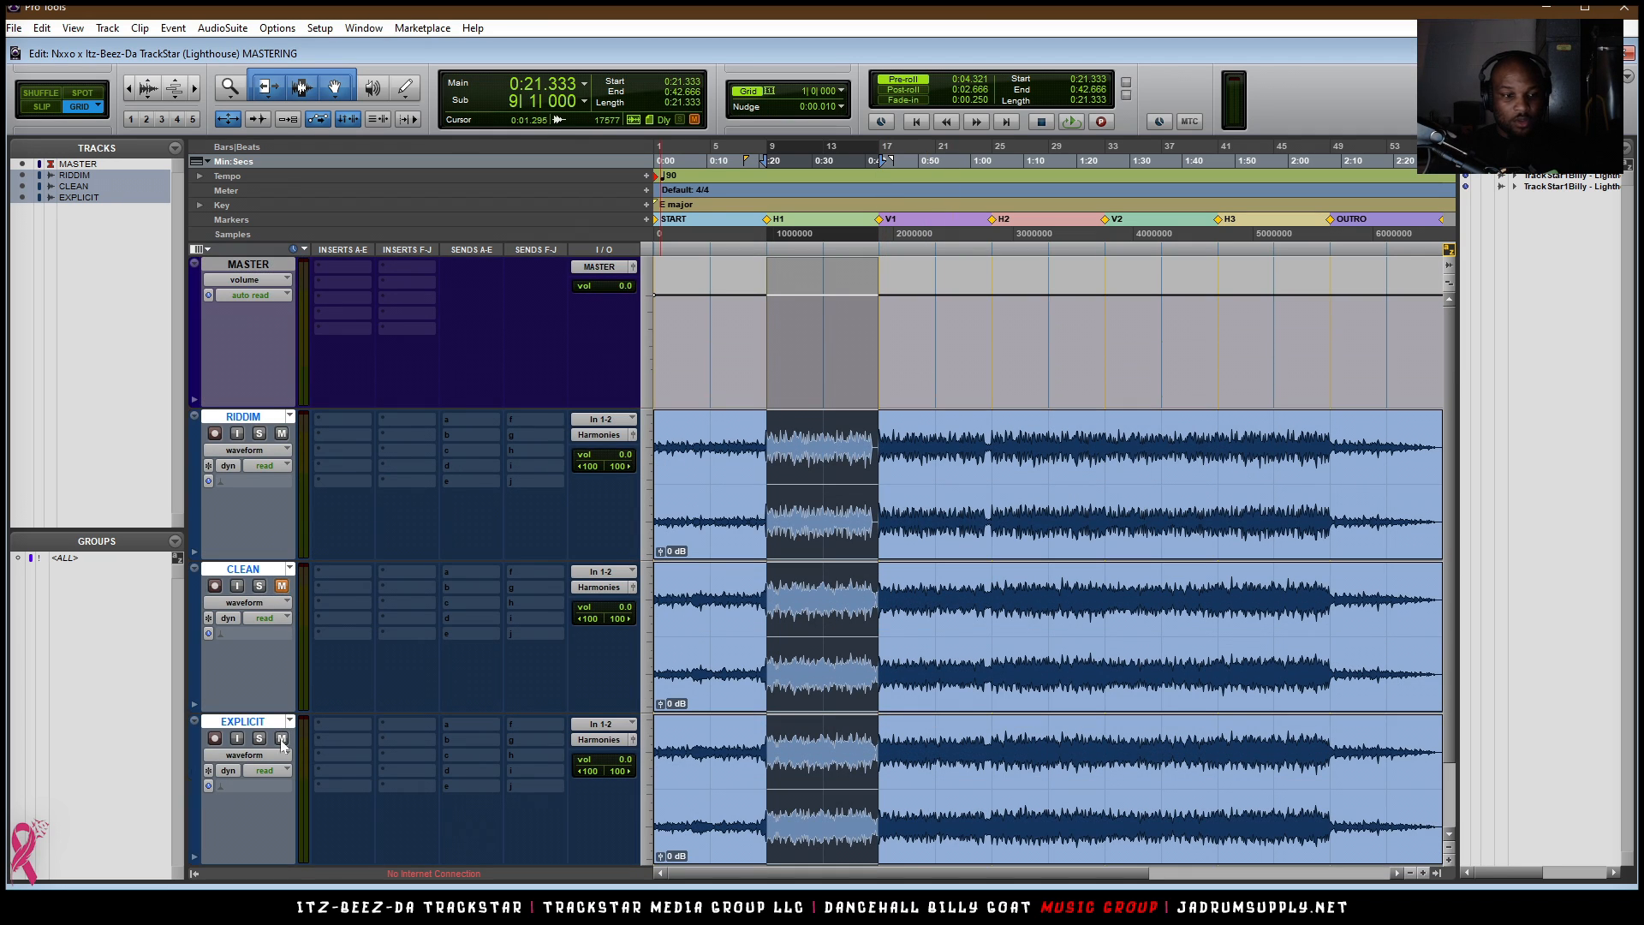
left_click(281, 434)
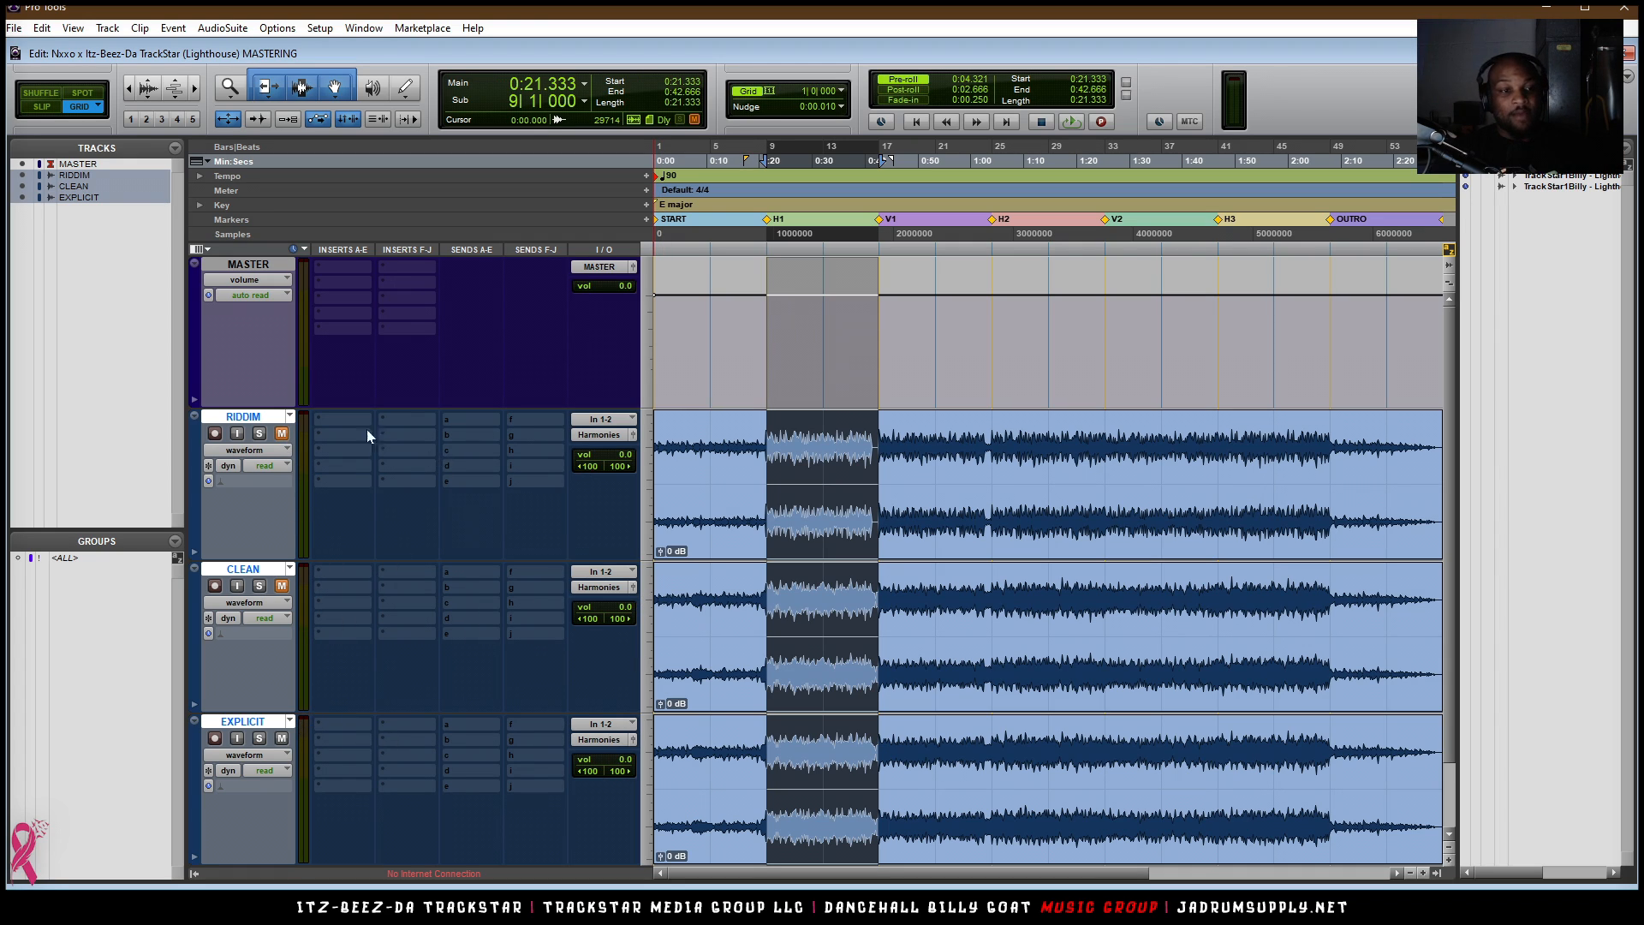
- Route the outputs of the RIDDIM, CLEAN and EXPLICIT tracks to the MASTER bus
left_click(599, 739)
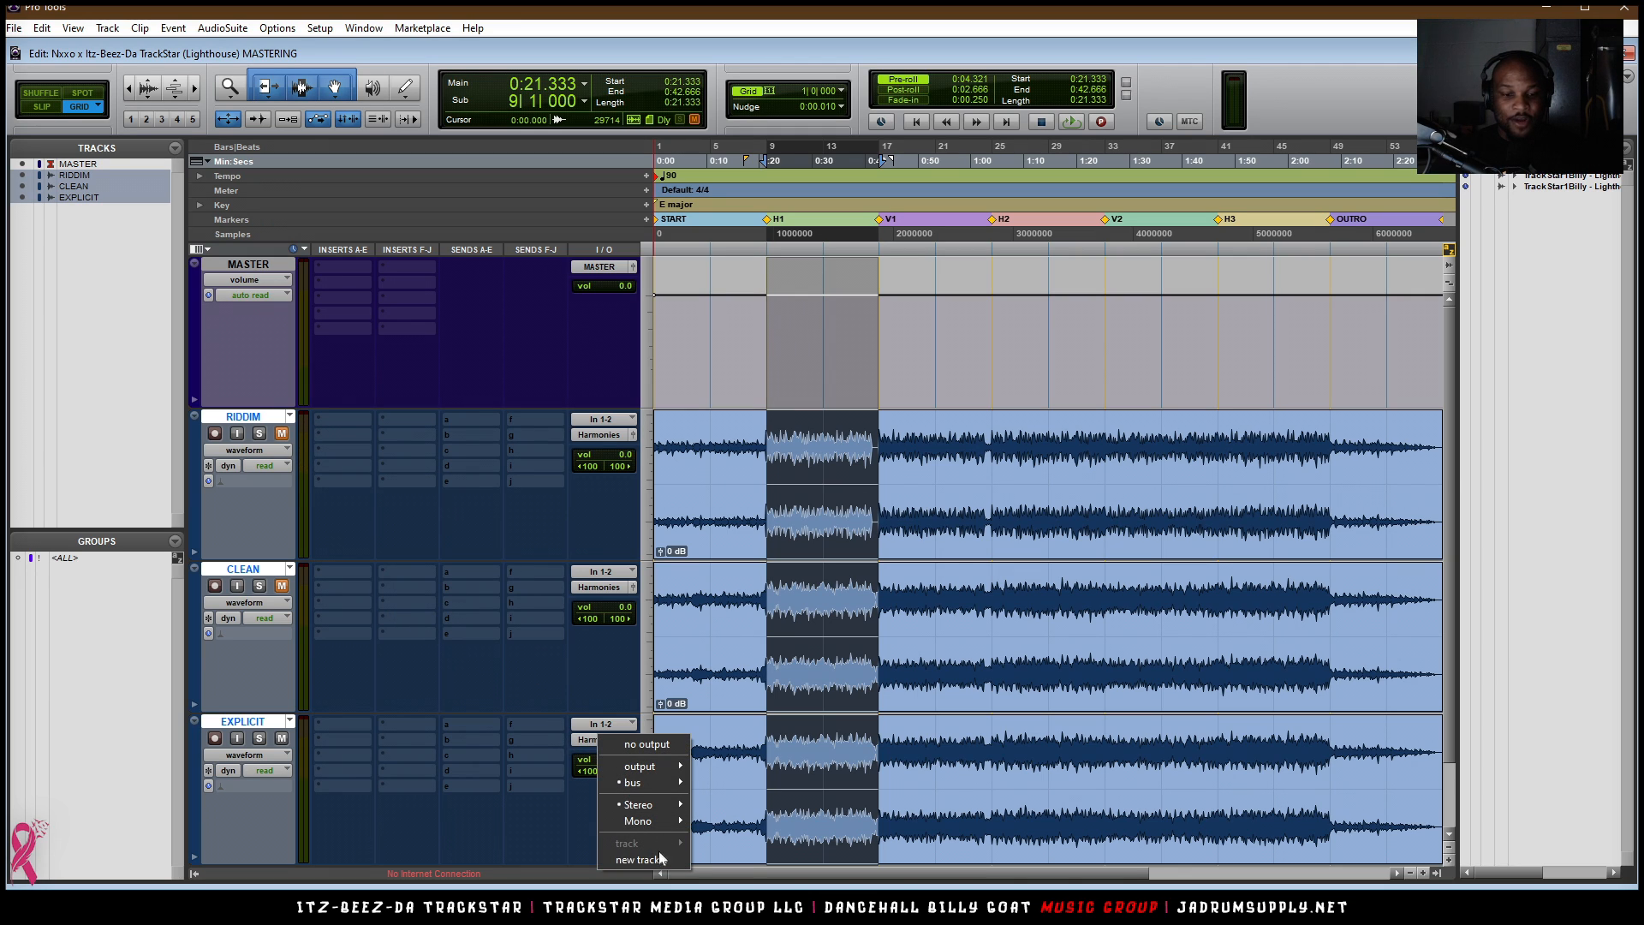
mouse_move(676, 816)
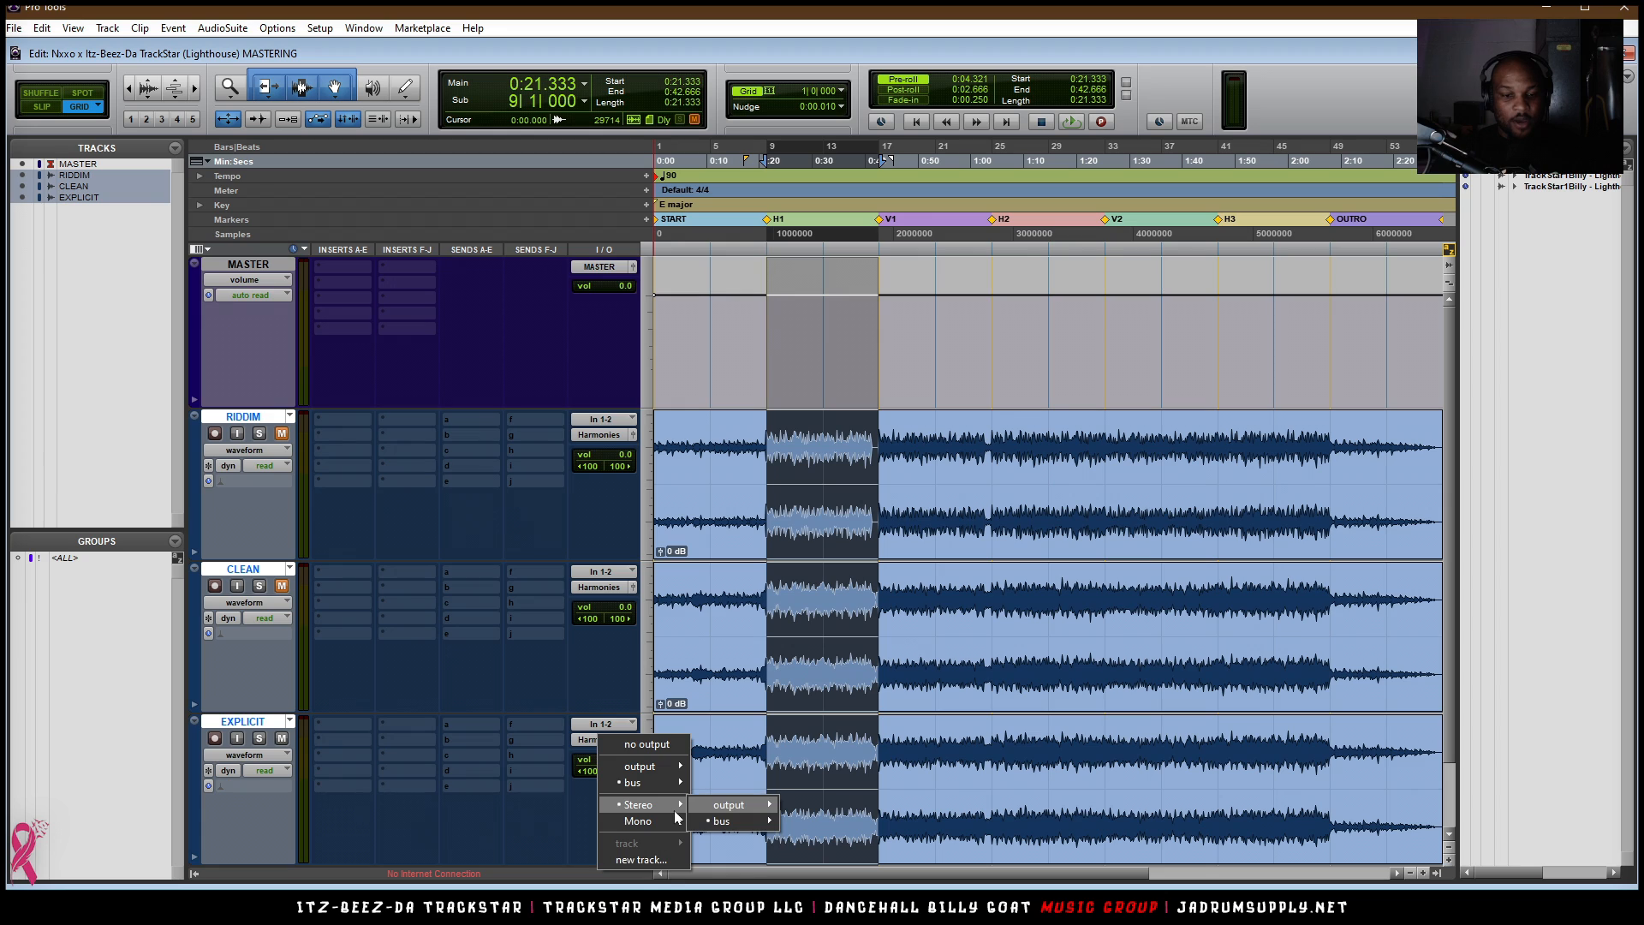
mouse_move(651, 782)
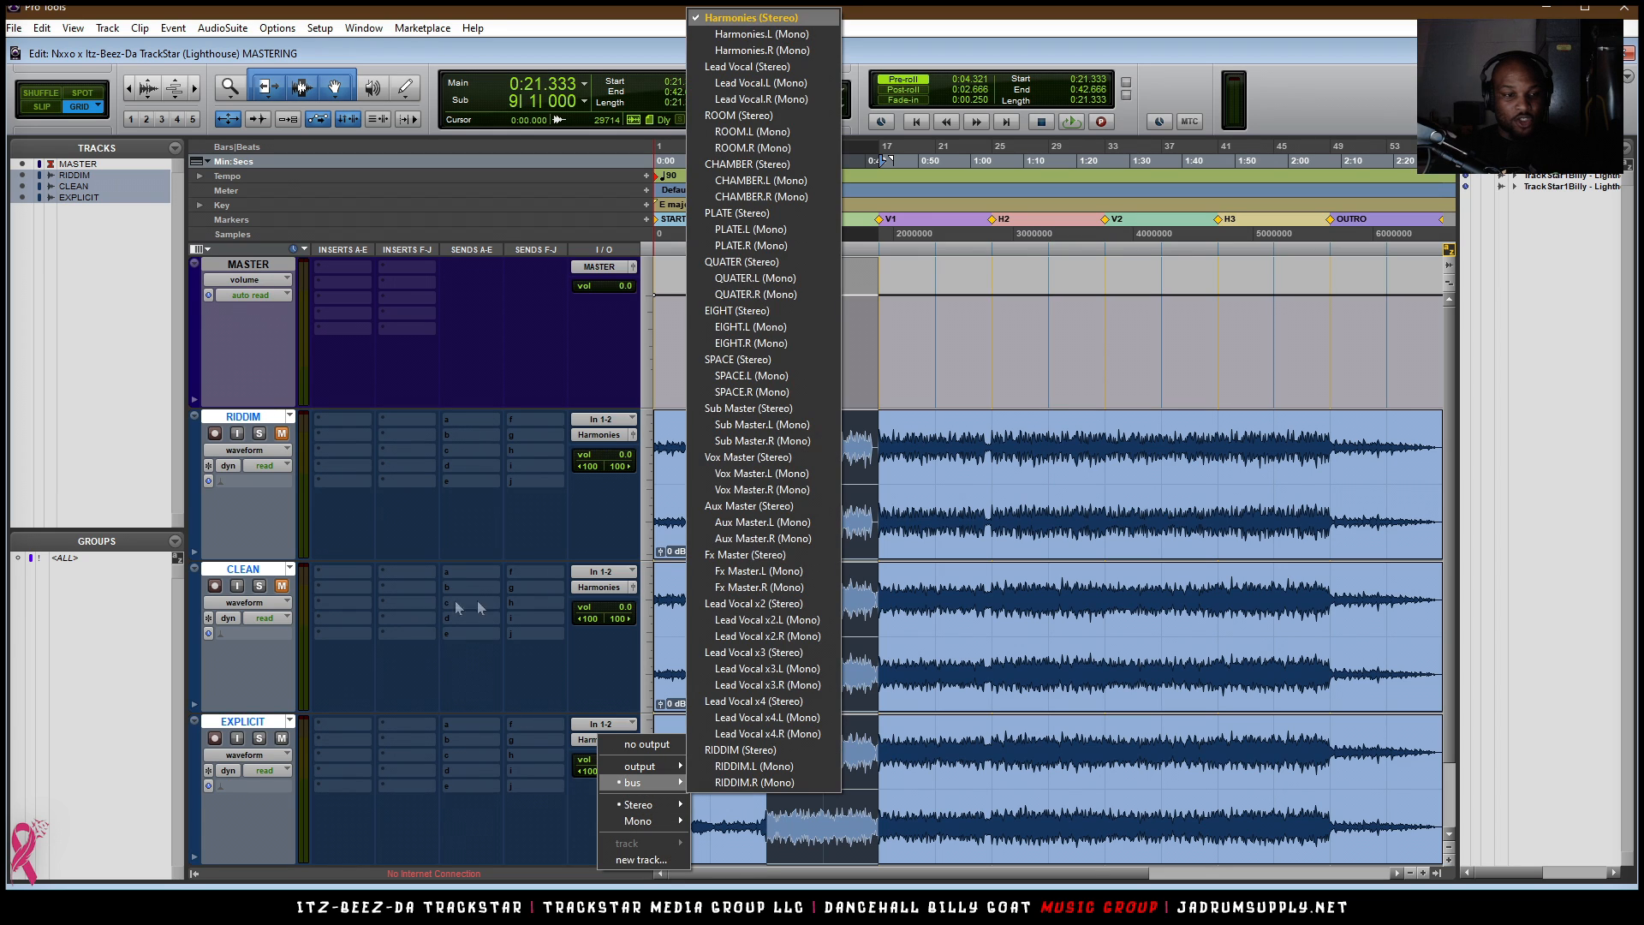
left_click(615, 595)
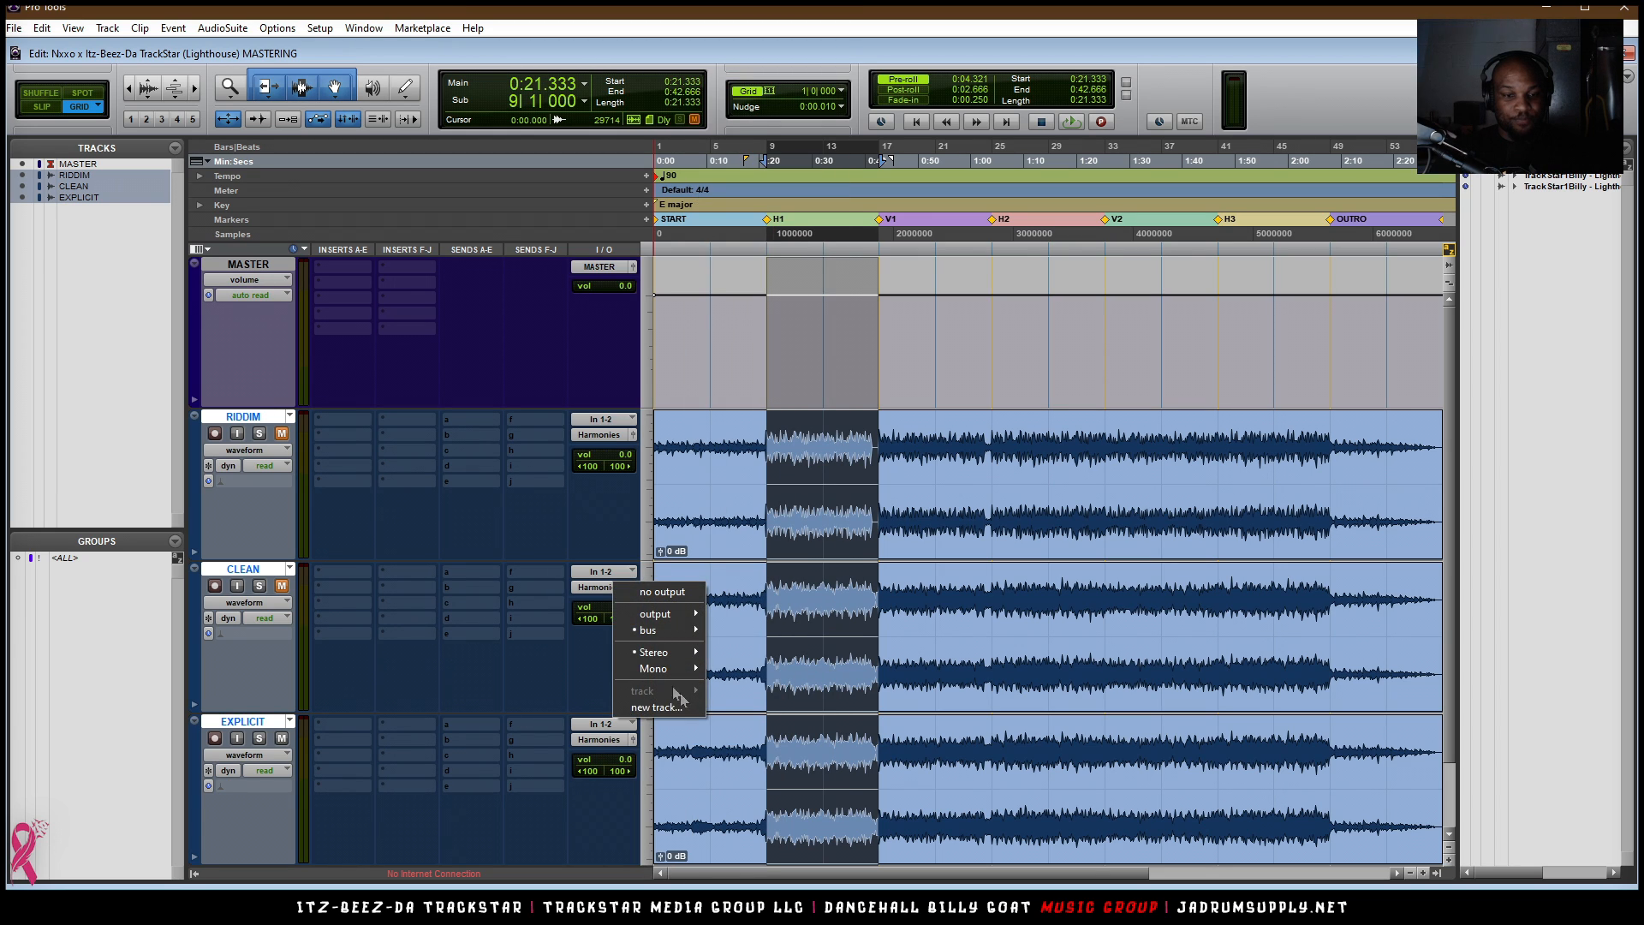
left_click(271, 395)
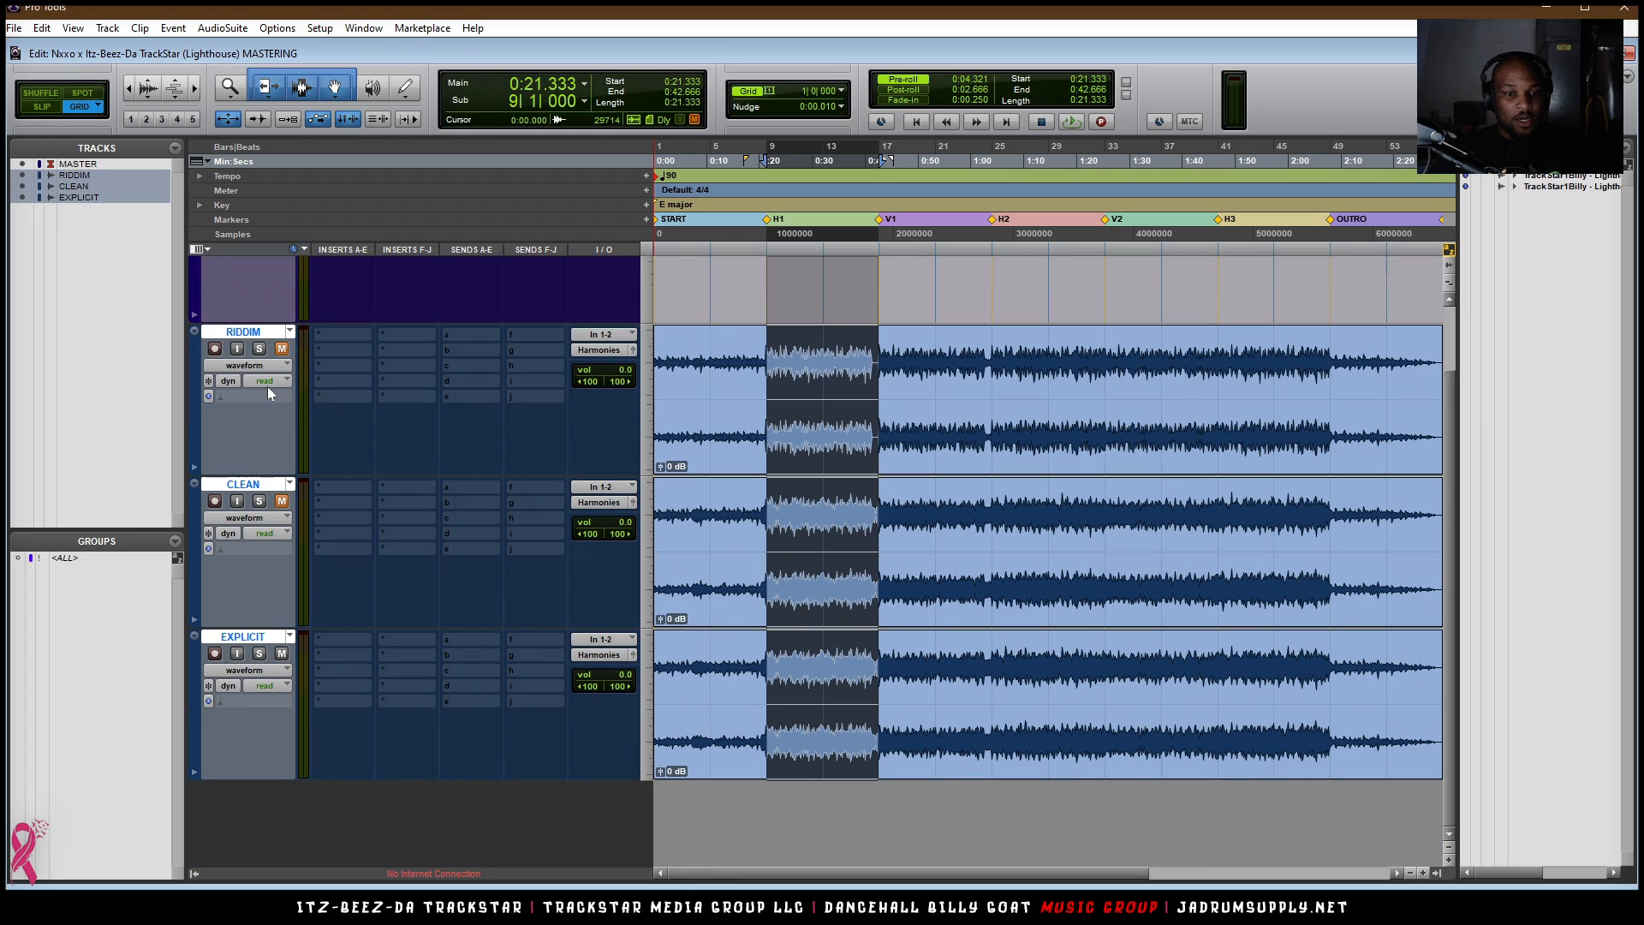
left_click(587, 440)
mouse_move(656, 469)
left_click(735, 463)
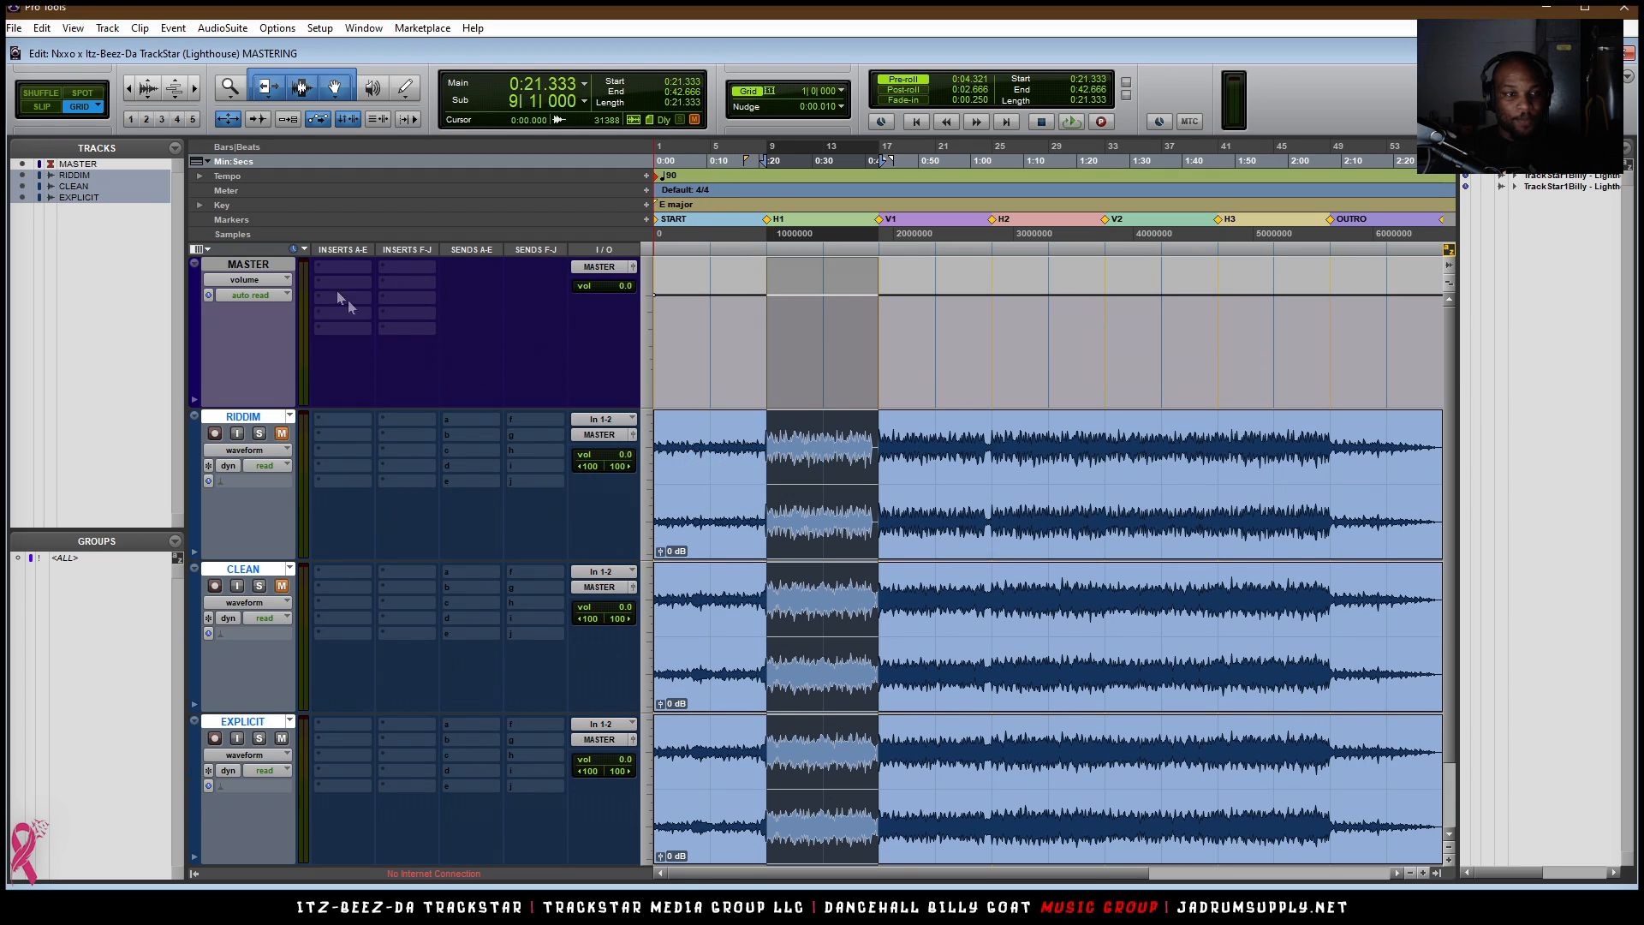
- In the I/O Setup, reset the bus paths to default and delete Bus 1-2 through Bus 23-24, keeping only MASTER
left_click(291, 29)
mouse_move(319, 29)
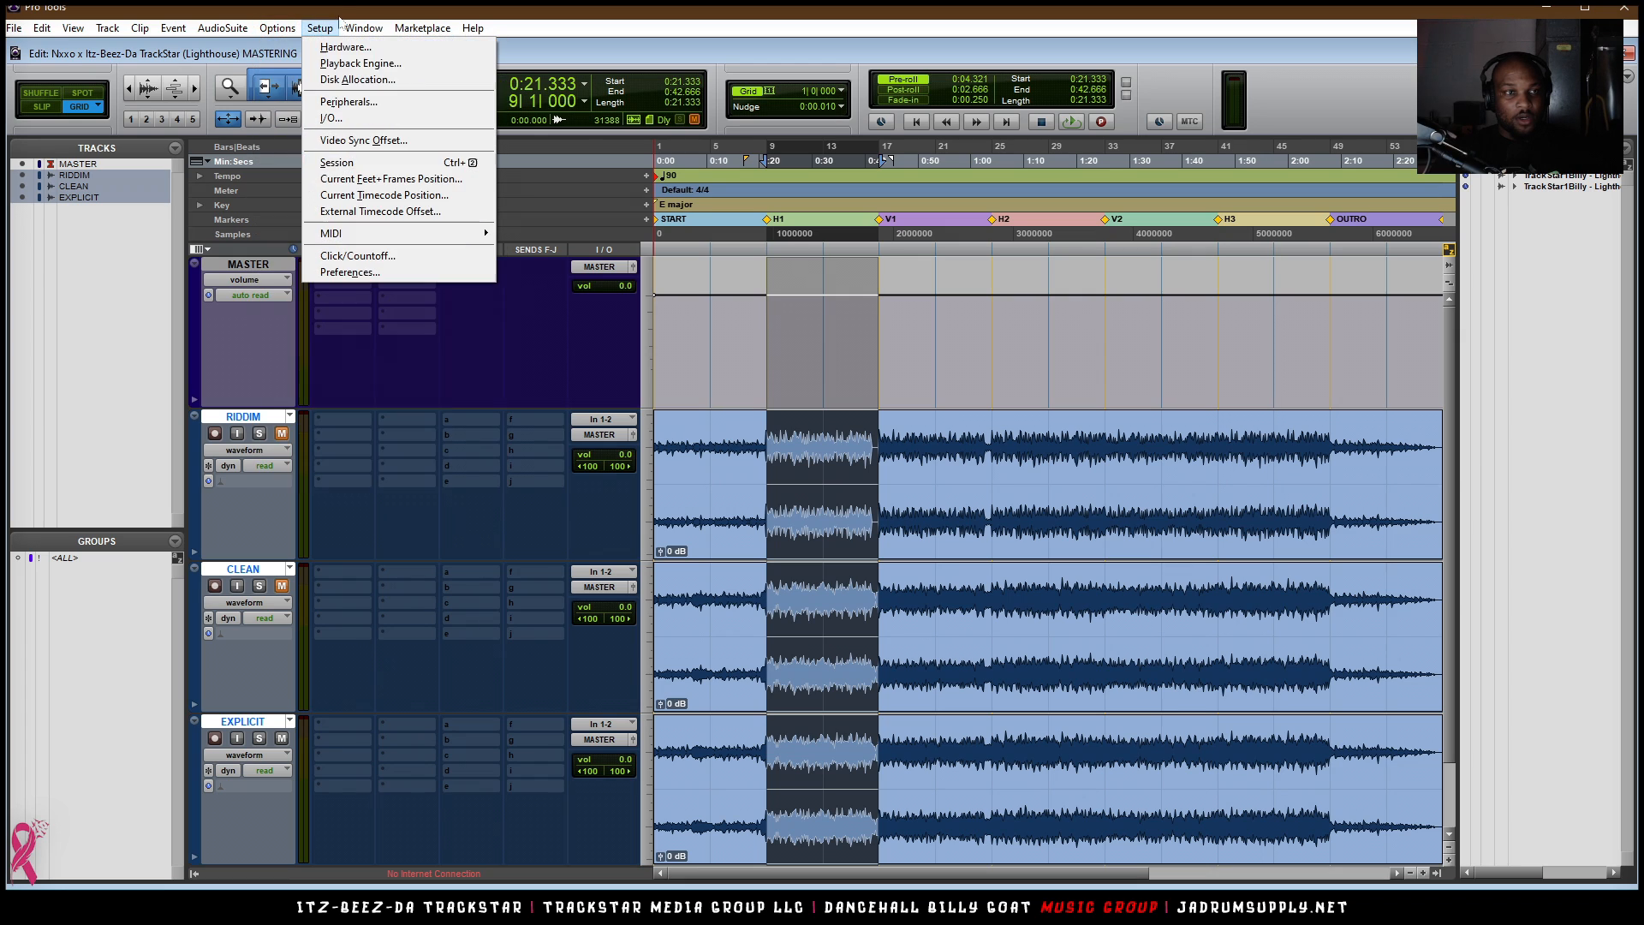
left_click(329, 118)
left_click(522, 137)
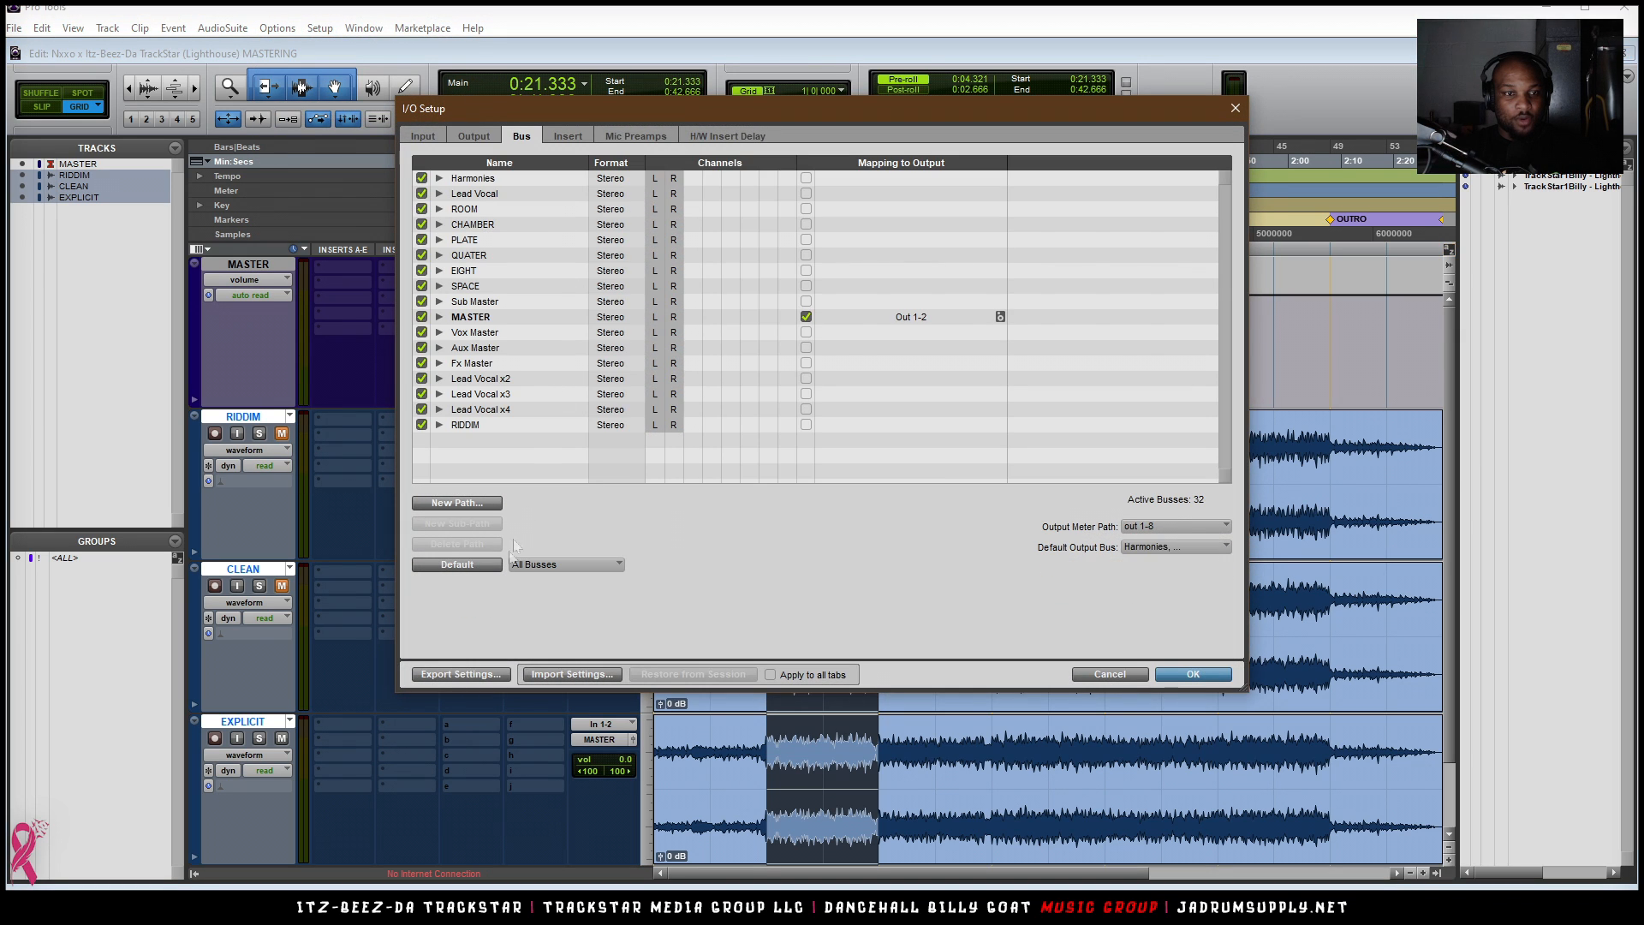
left_click(484, 569)
left_click(476, 367)
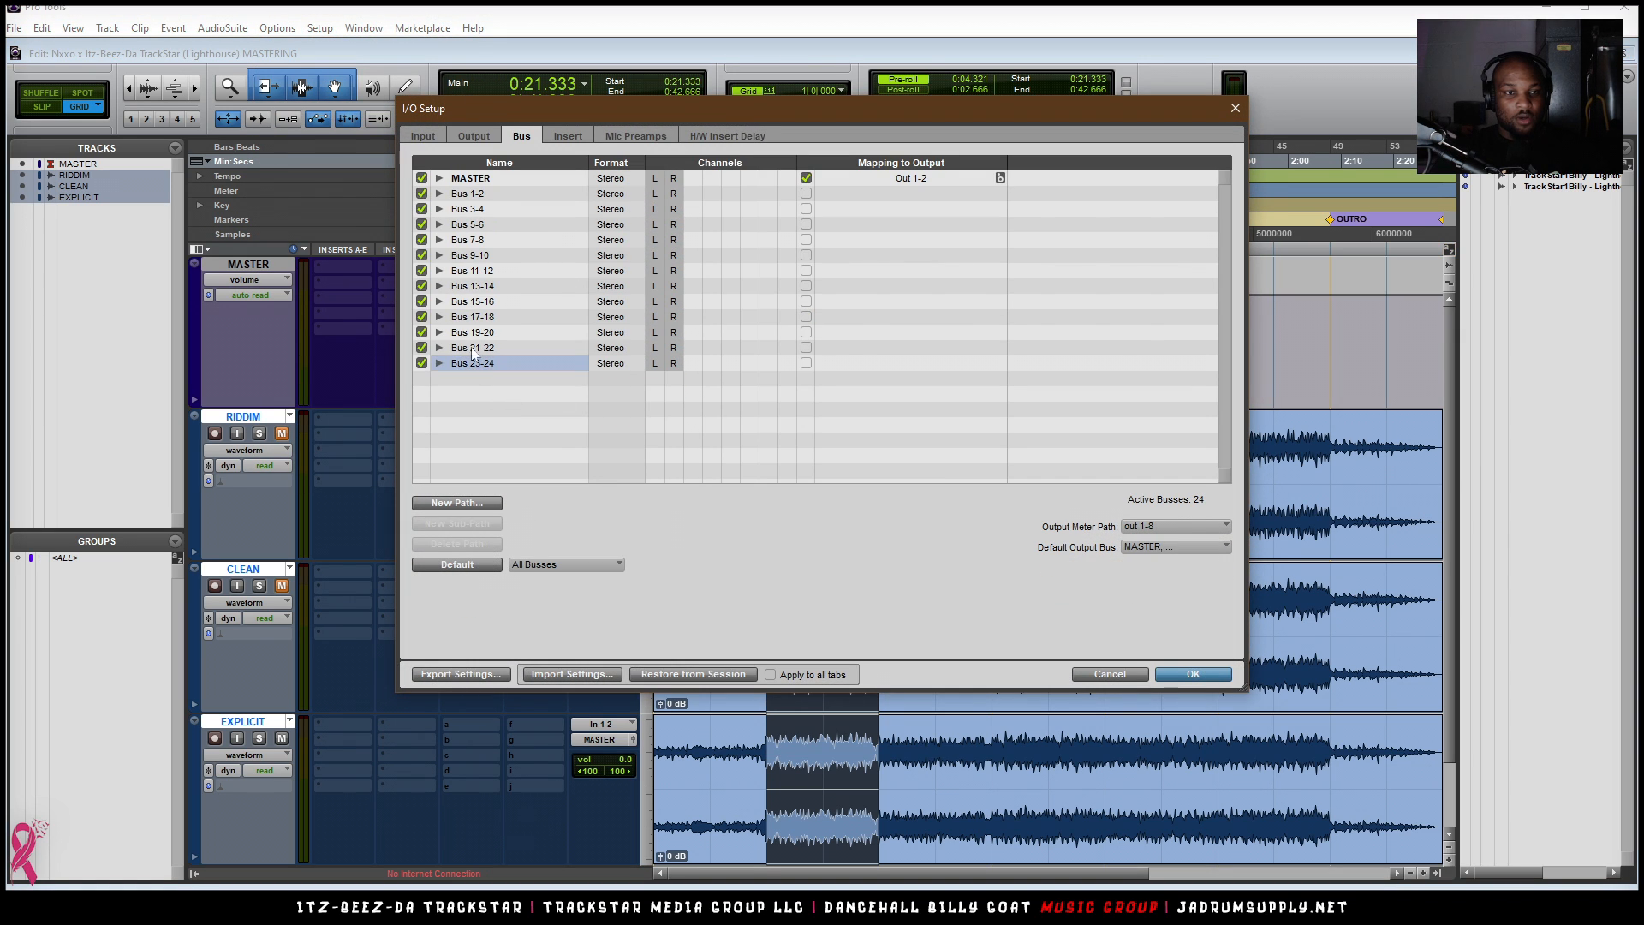
left_click(484, 208, "shift")
left_click(483, 193, "shift")
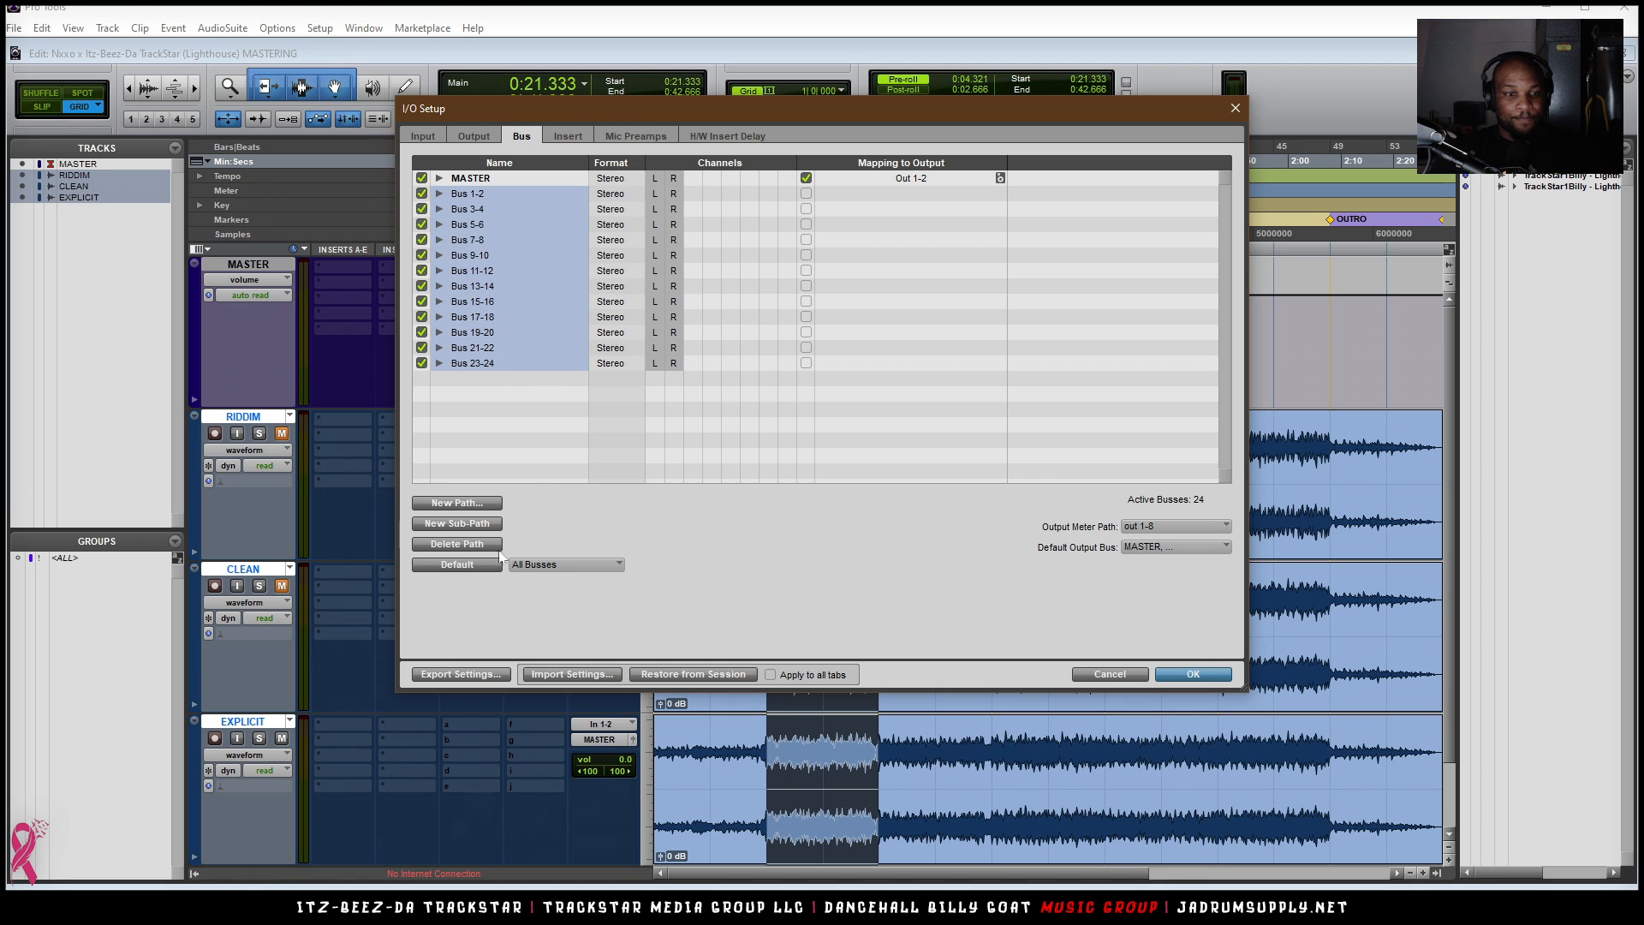
left_click(474, 546)
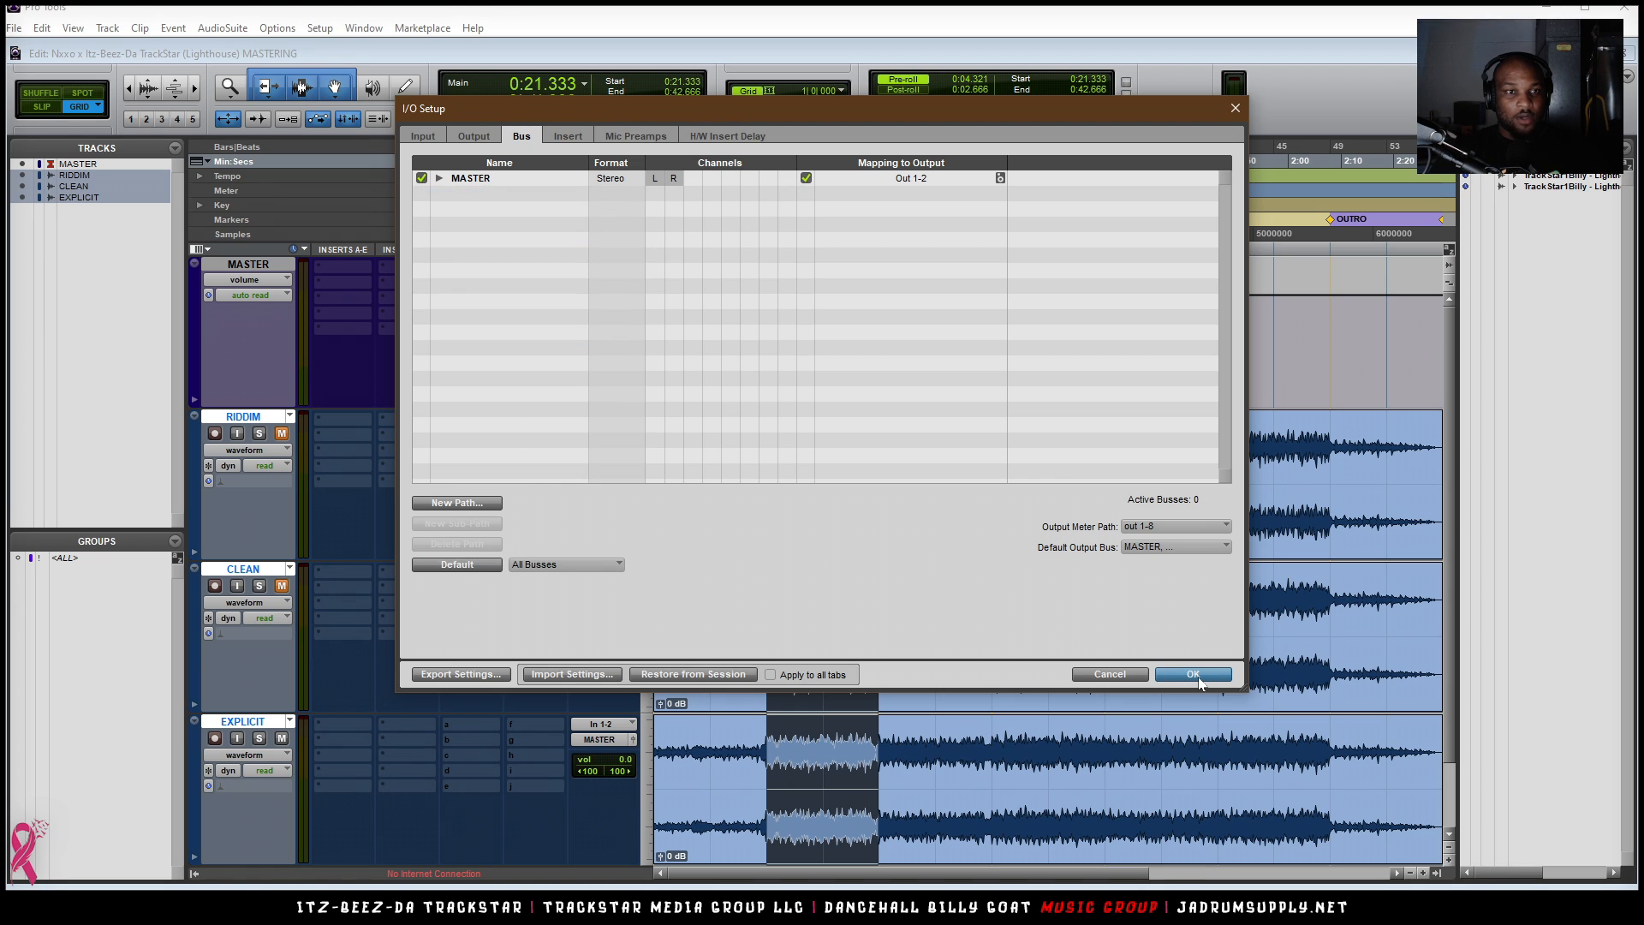
key("Return")
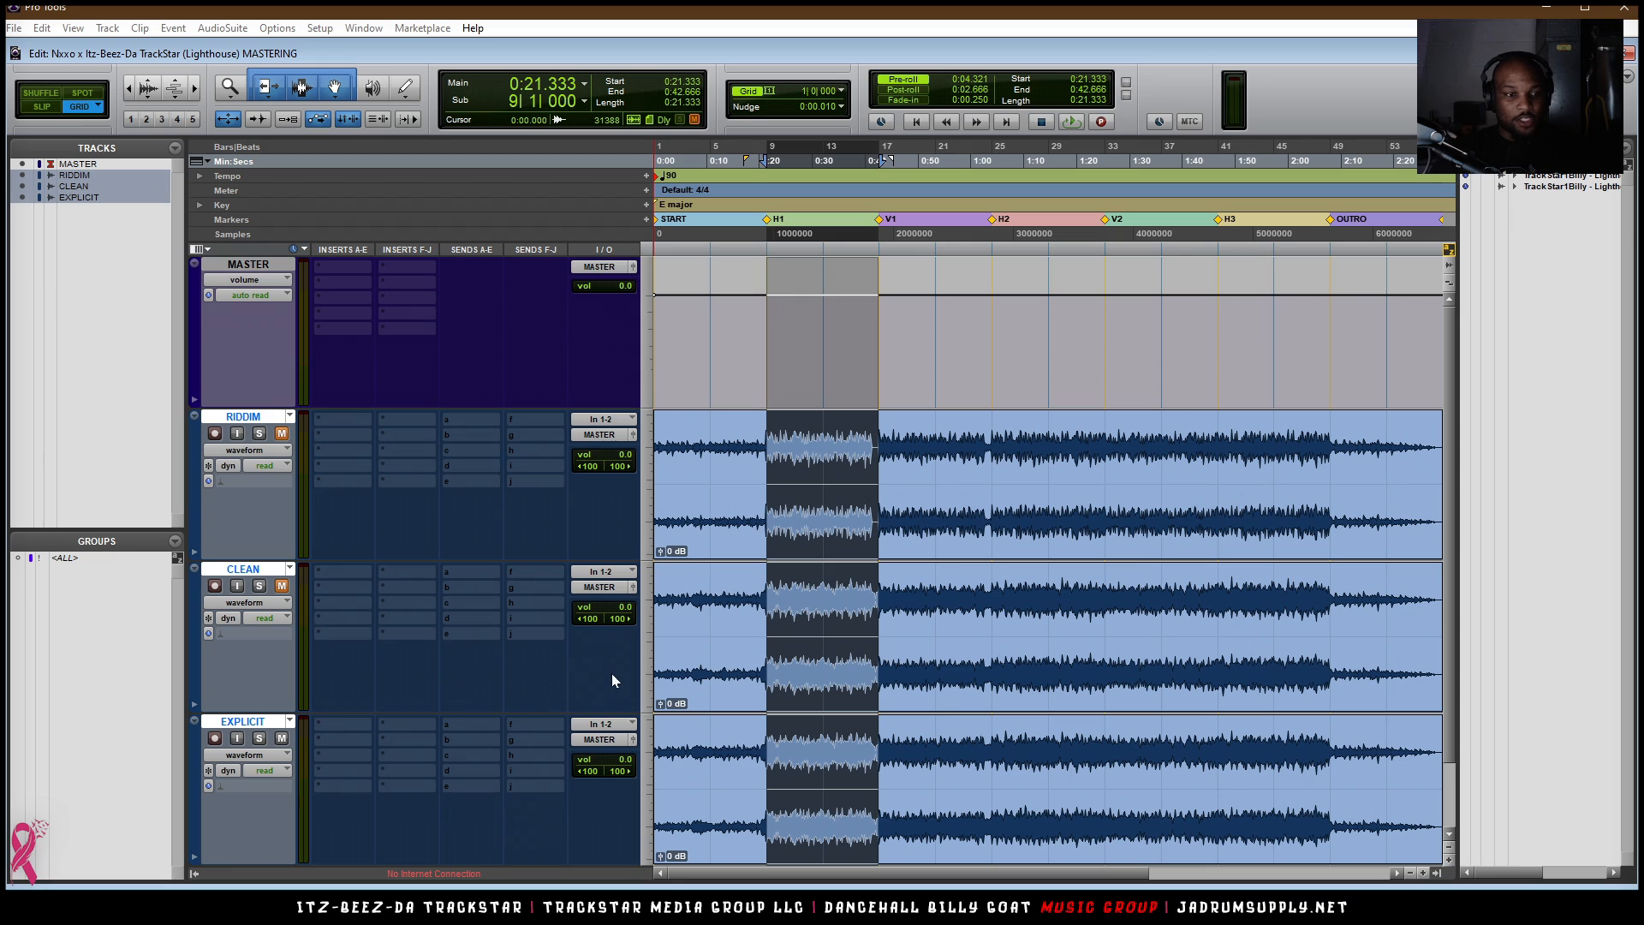
- Play the selected H1 section with pre-roll to hear the EXPLICIT mix
key("ctrl+]")
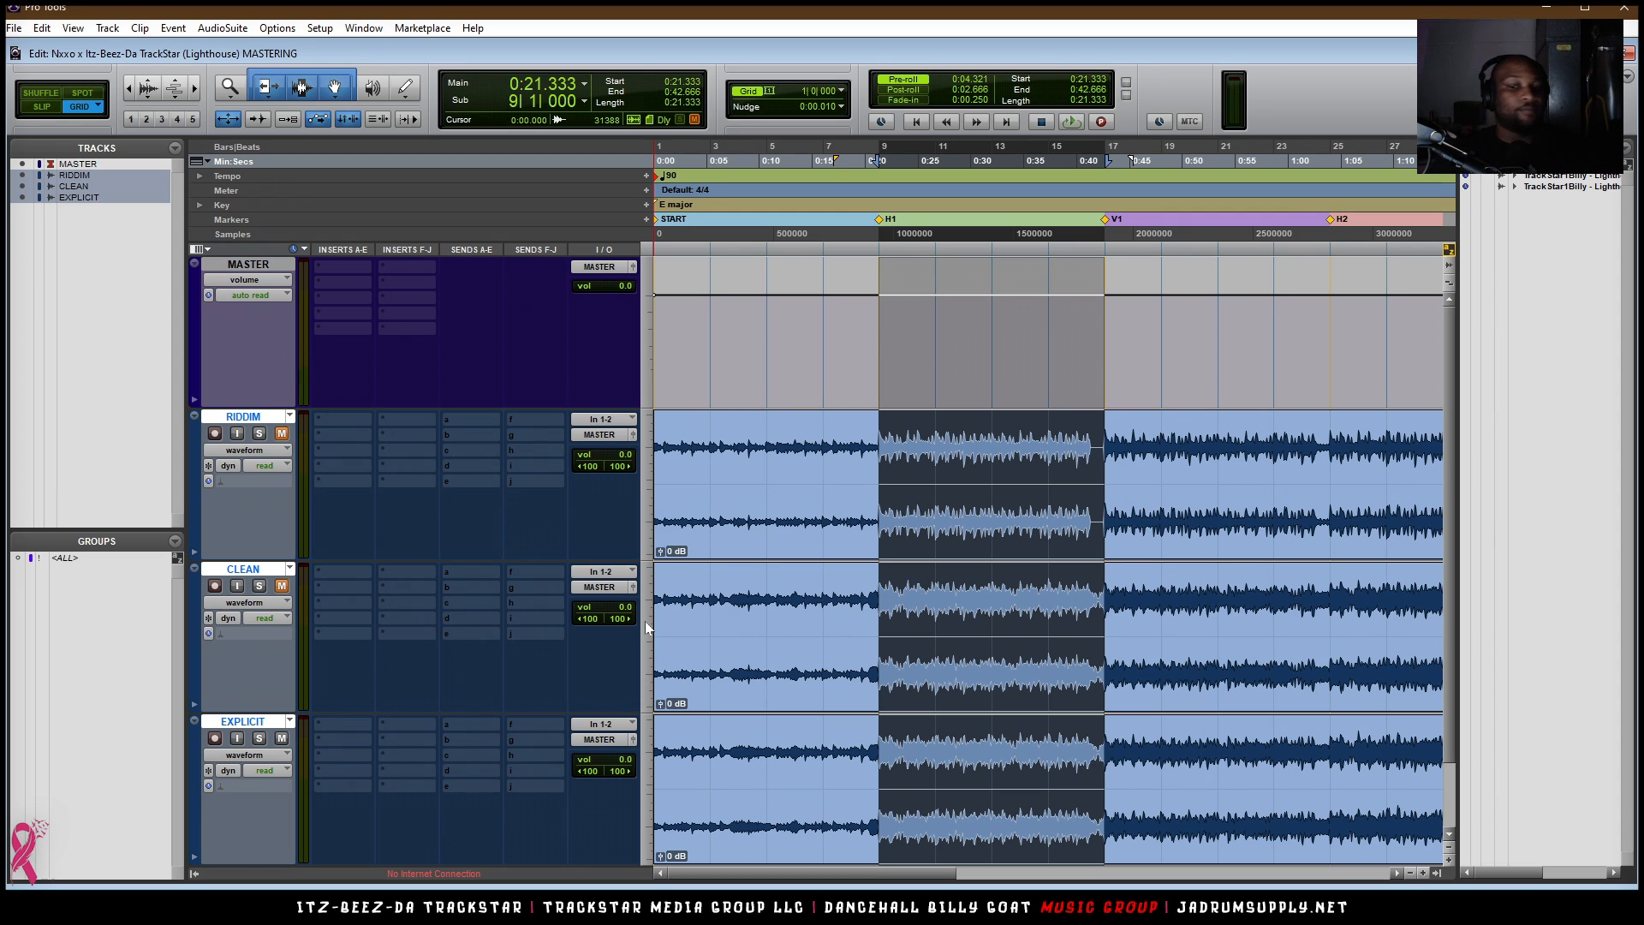
scroll(857, 475, "down", 2)
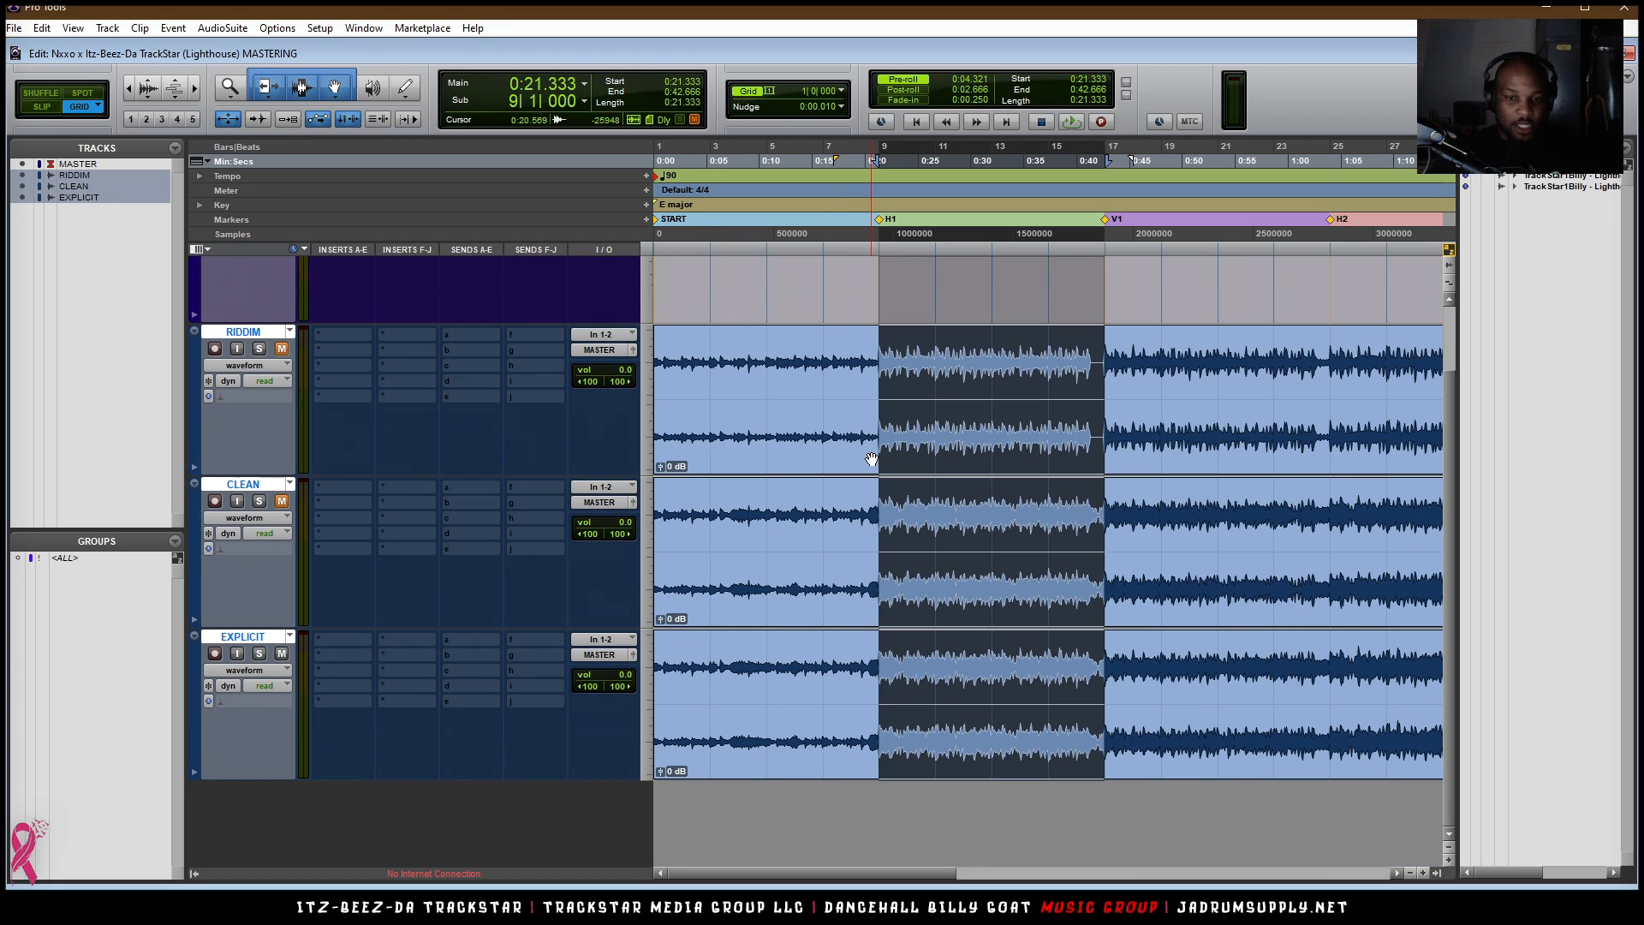
key("space")
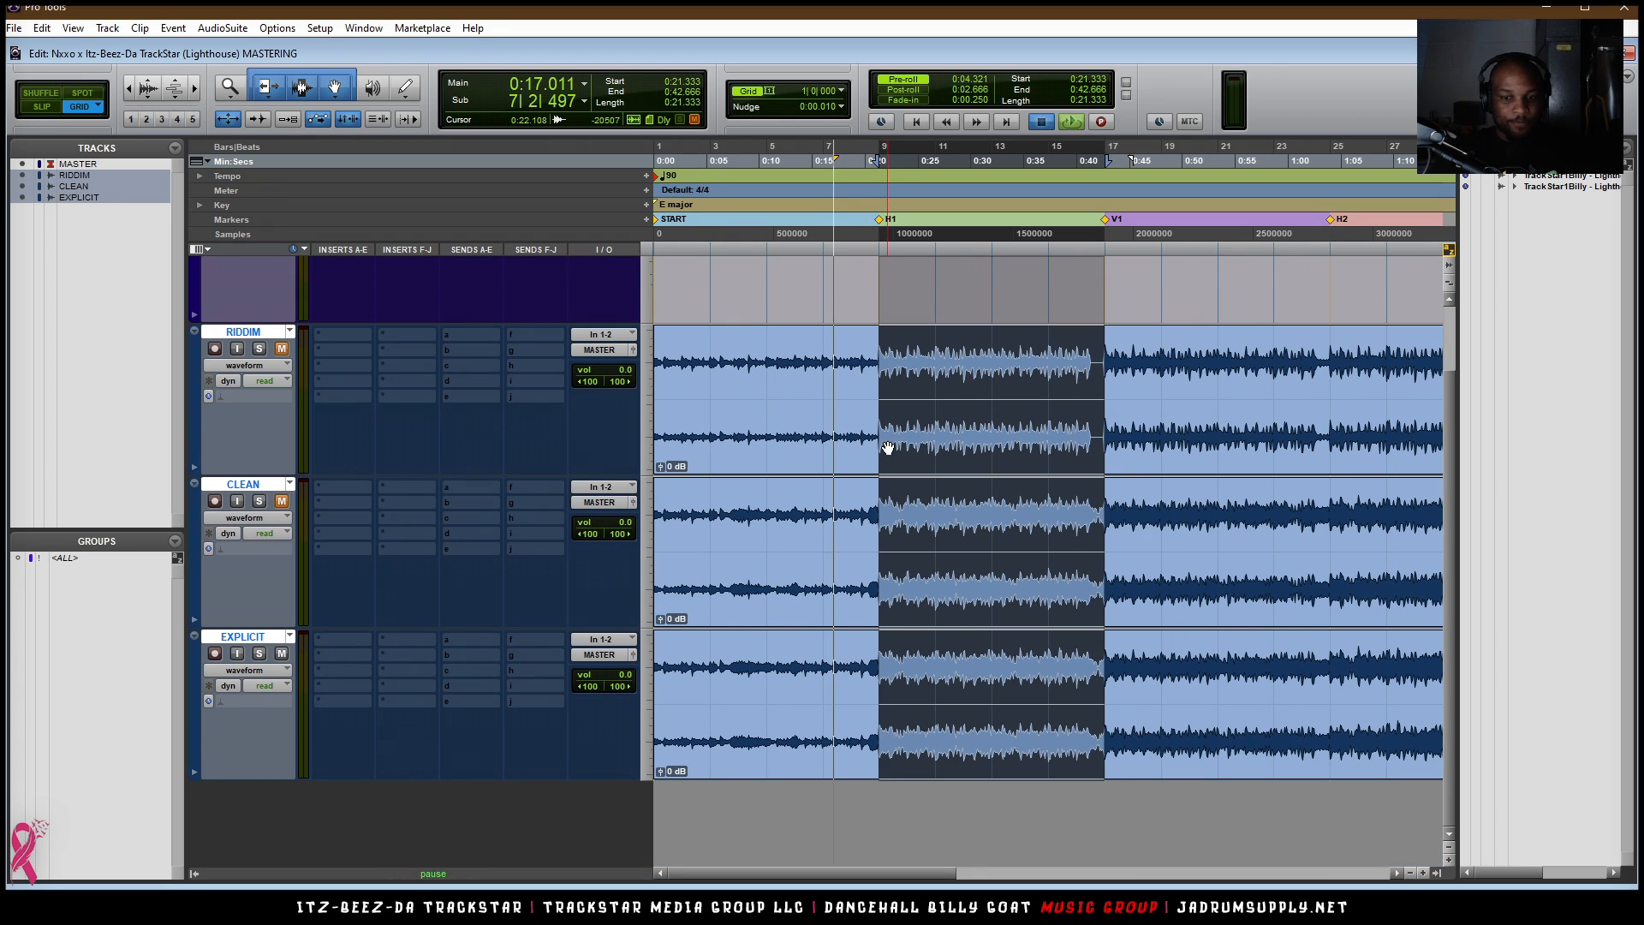
- Turn off pre-roll while auditioning the selected H1 section, and return the playhead to the session start
key("space")
key("space")
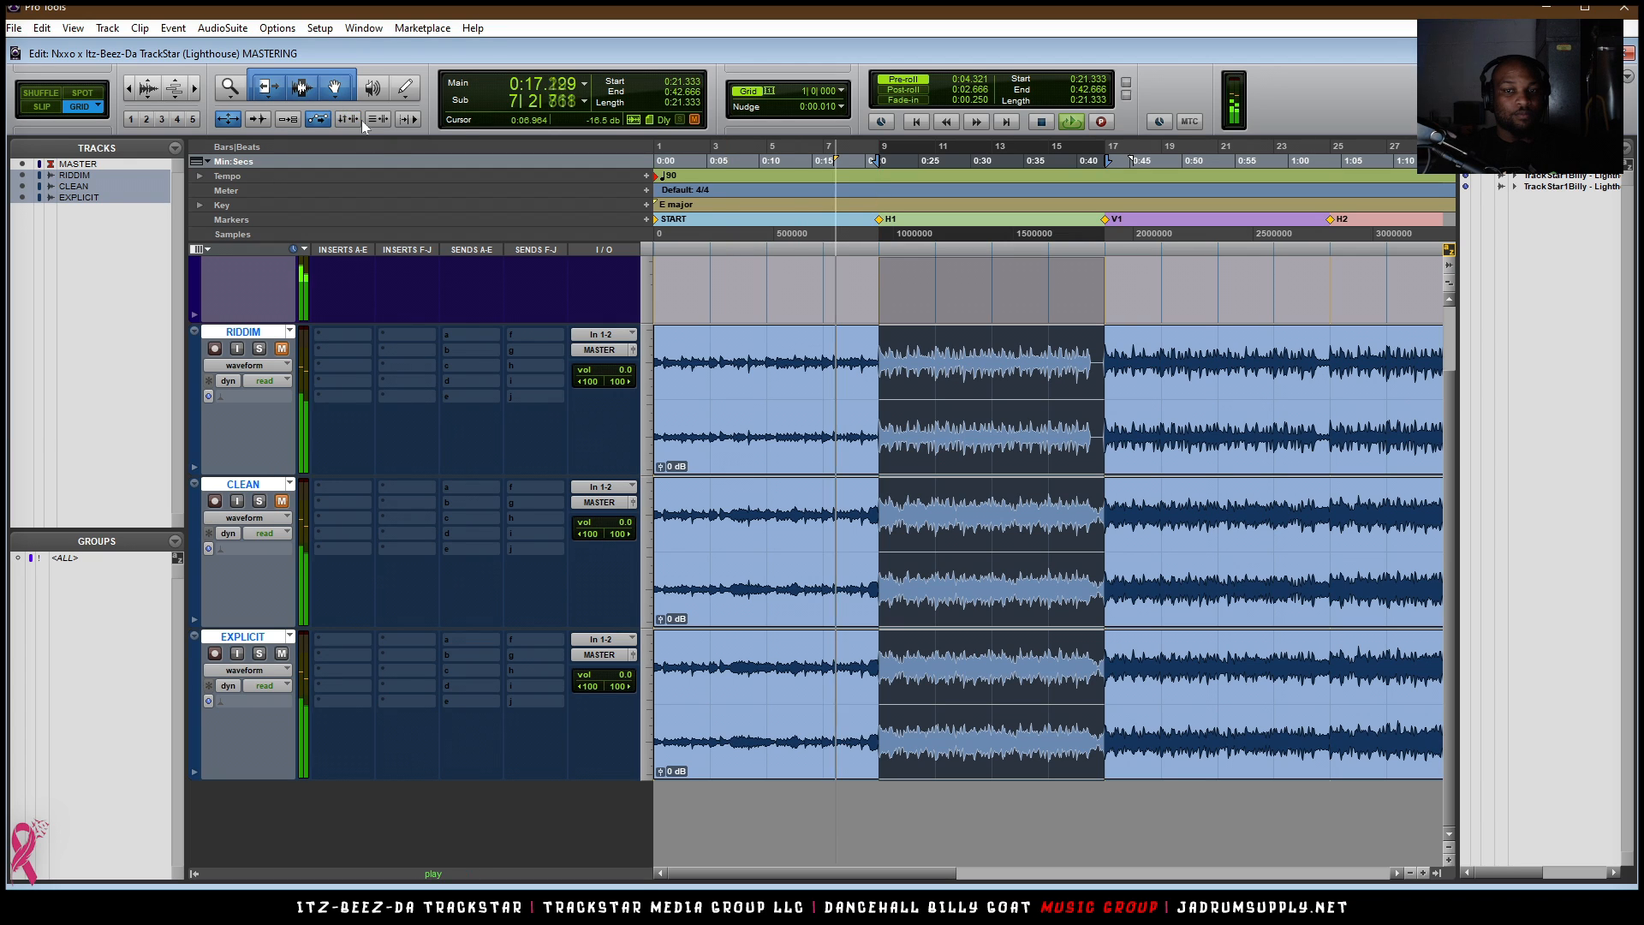
key("space")
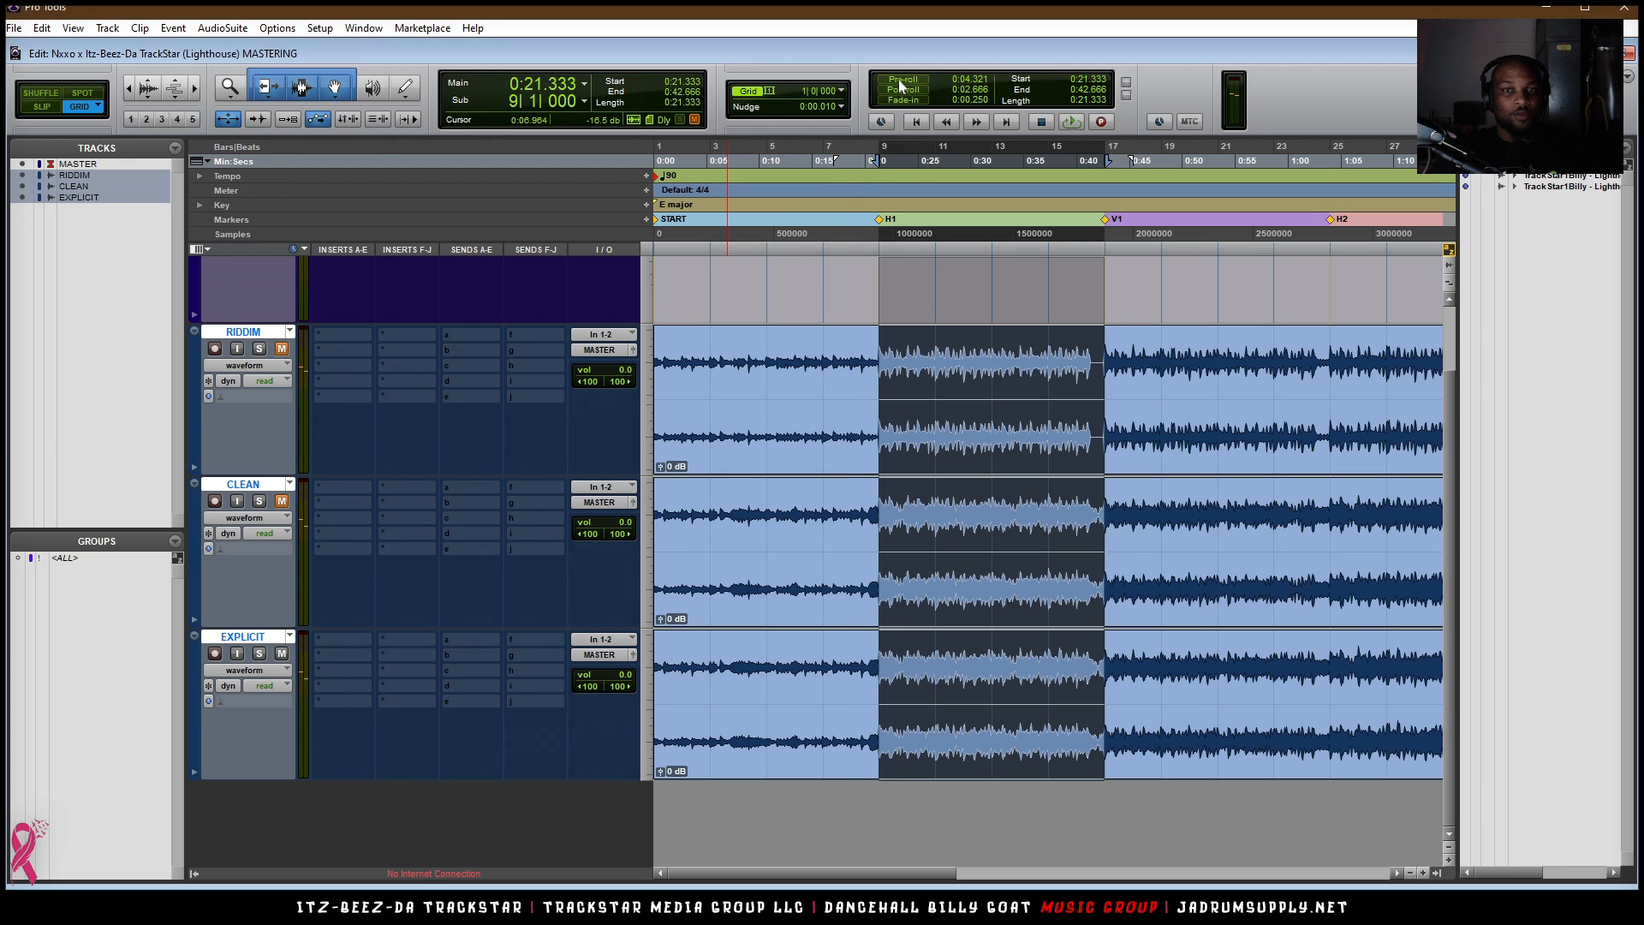
key("space")
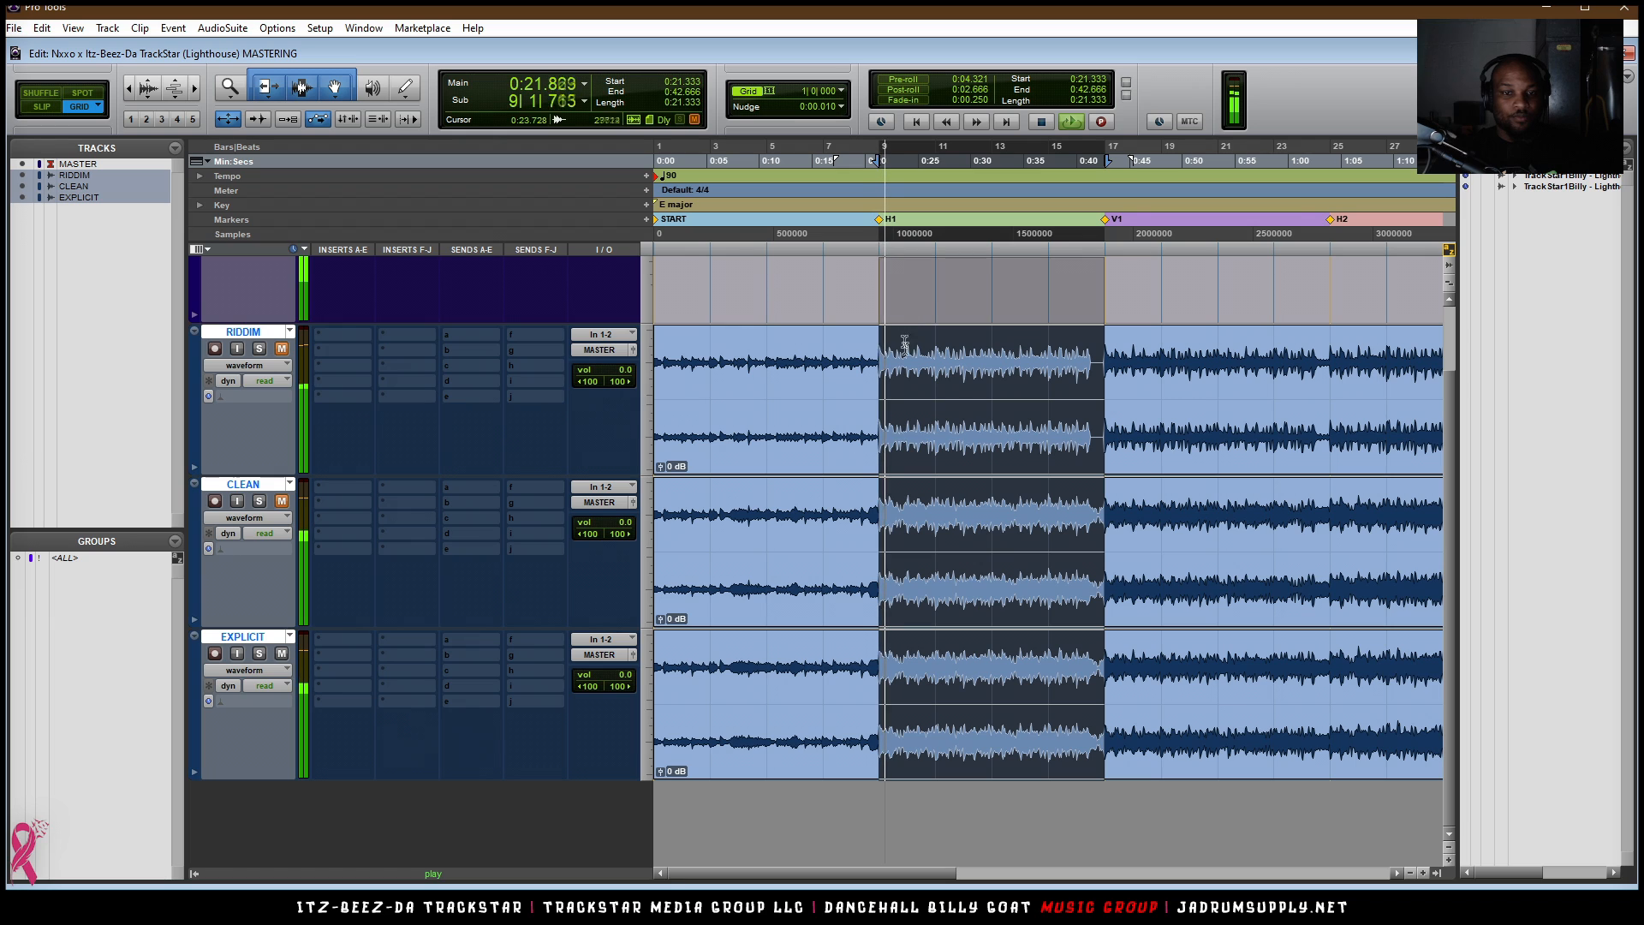
key("ctrl+bracketleft")
key("space")
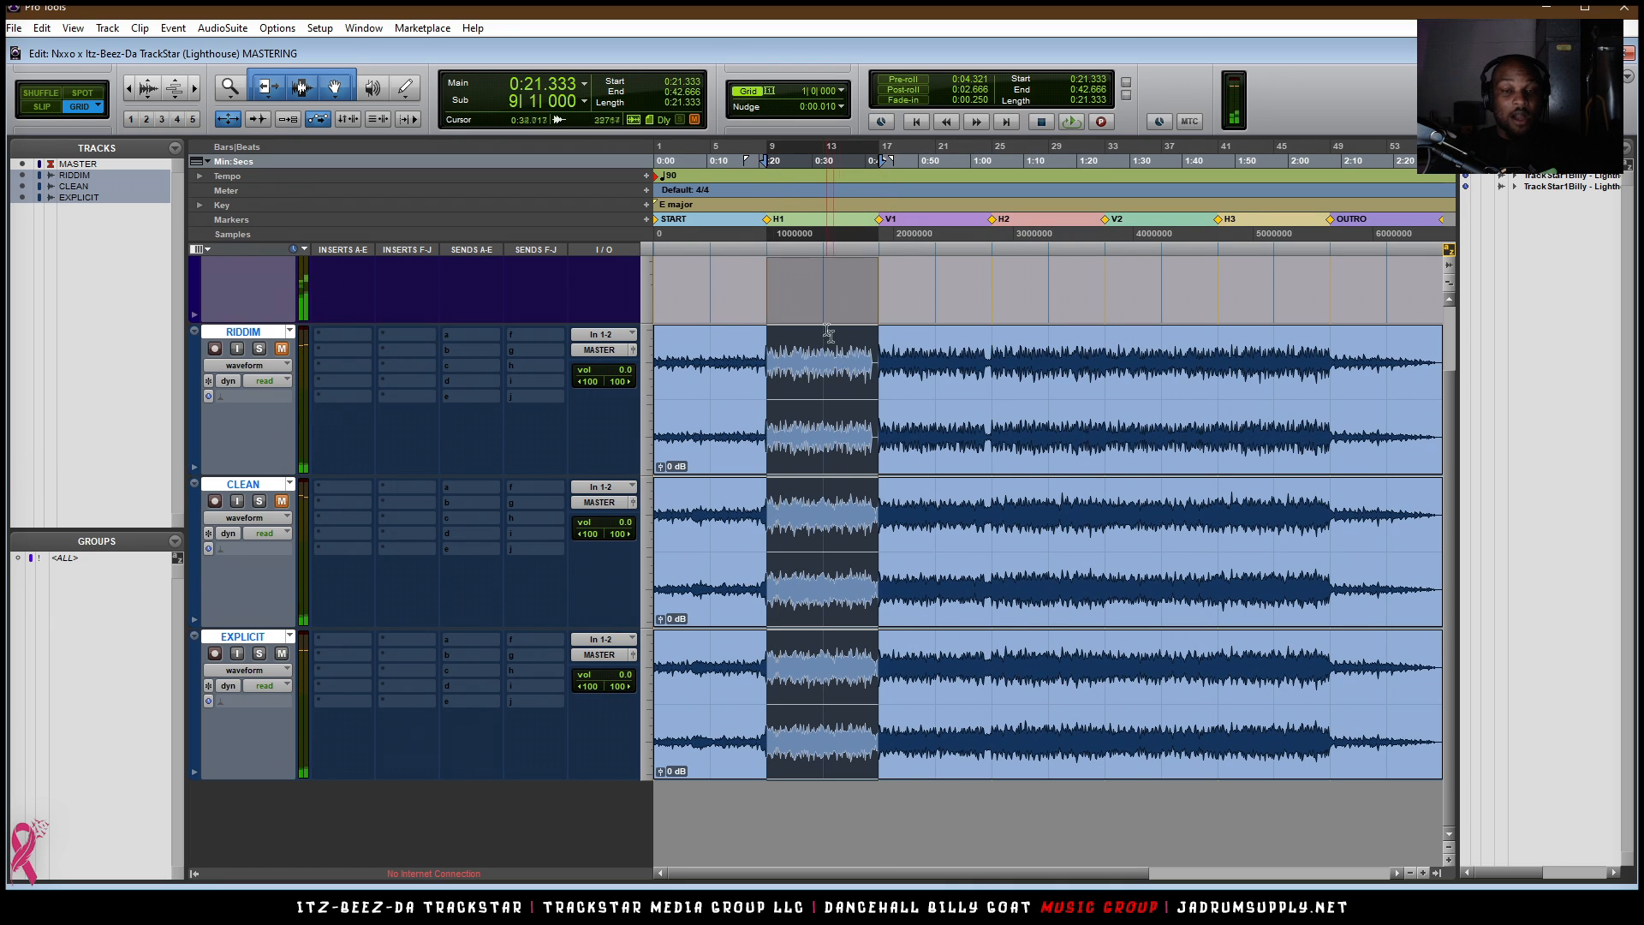
key("Return")
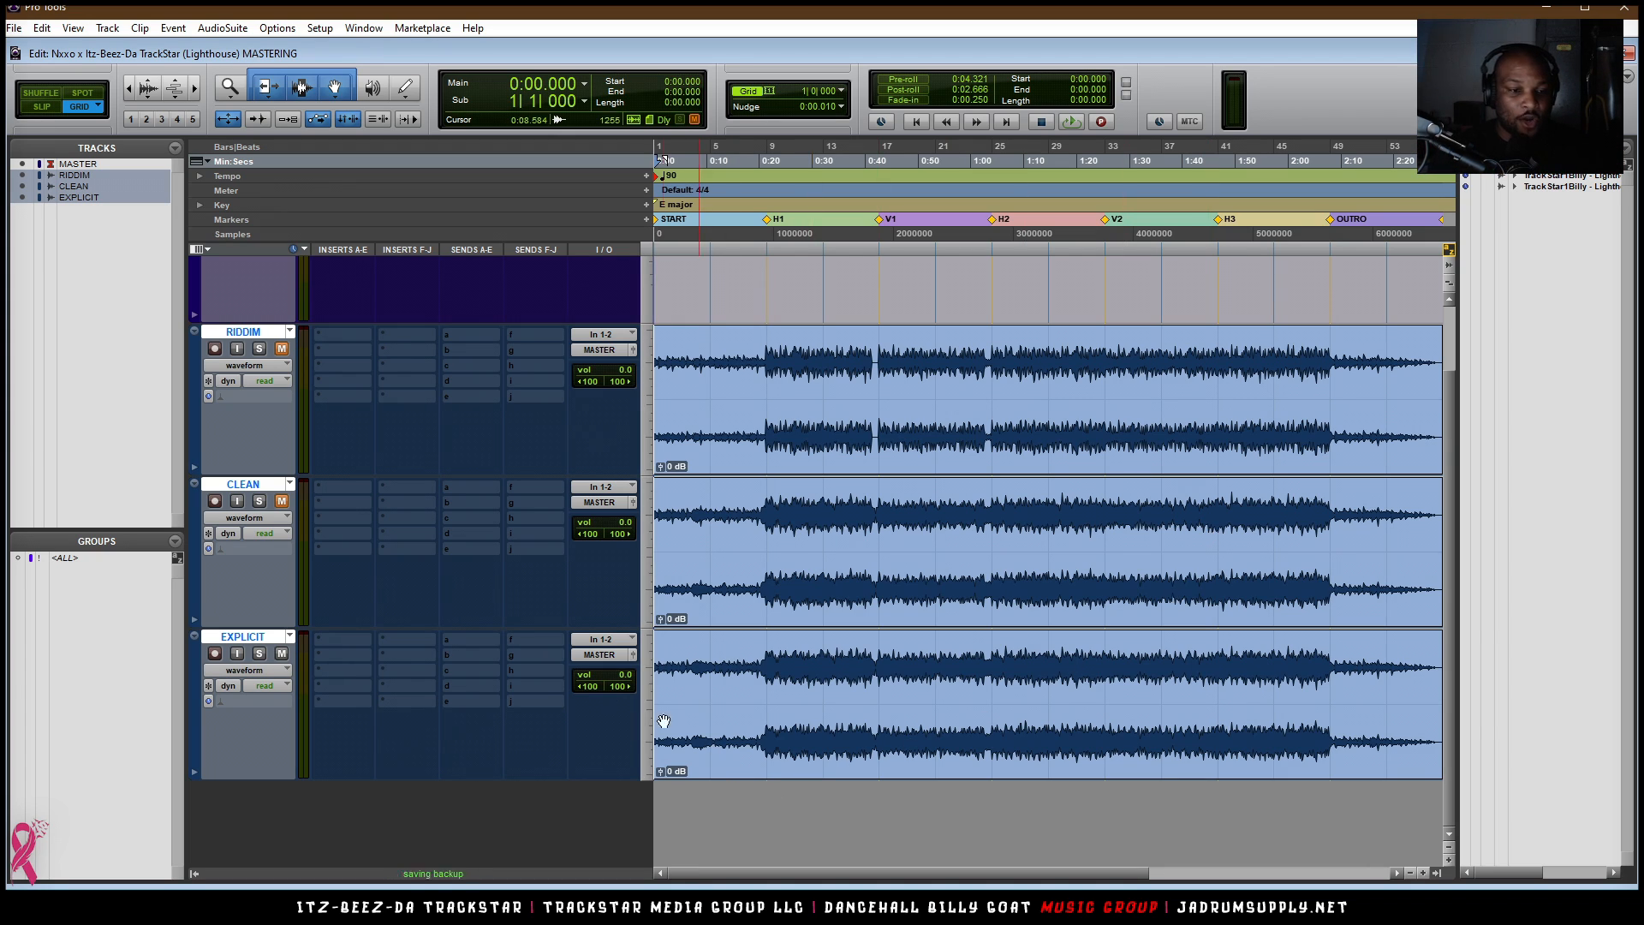
left_click(346, 646)
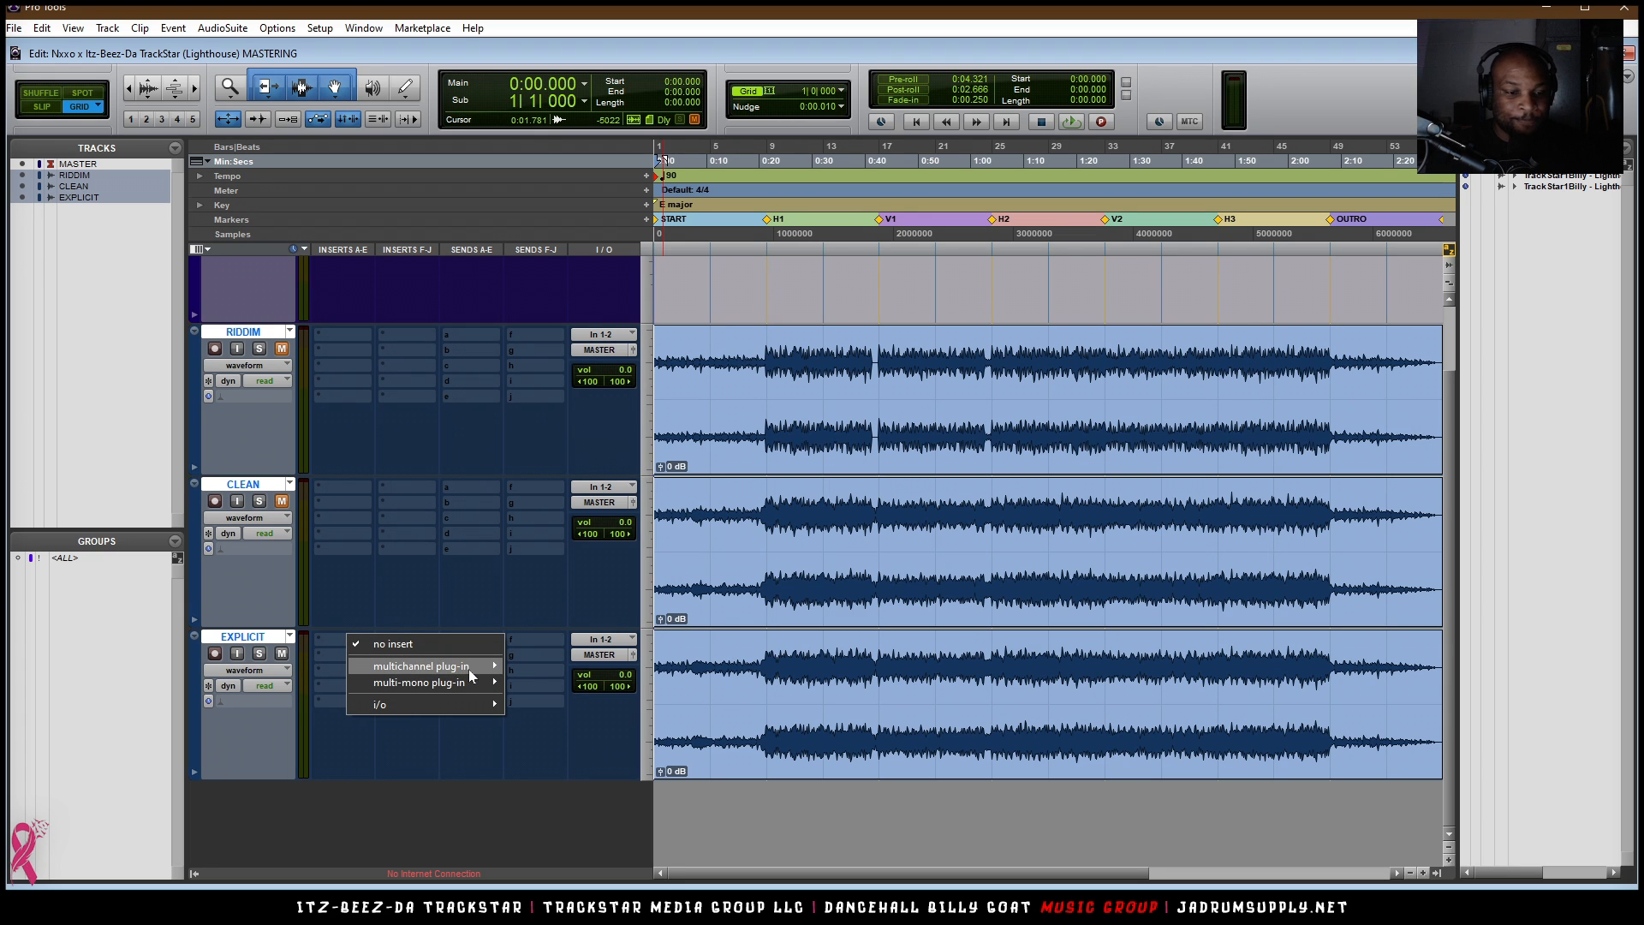
mouse_move(474, 670)
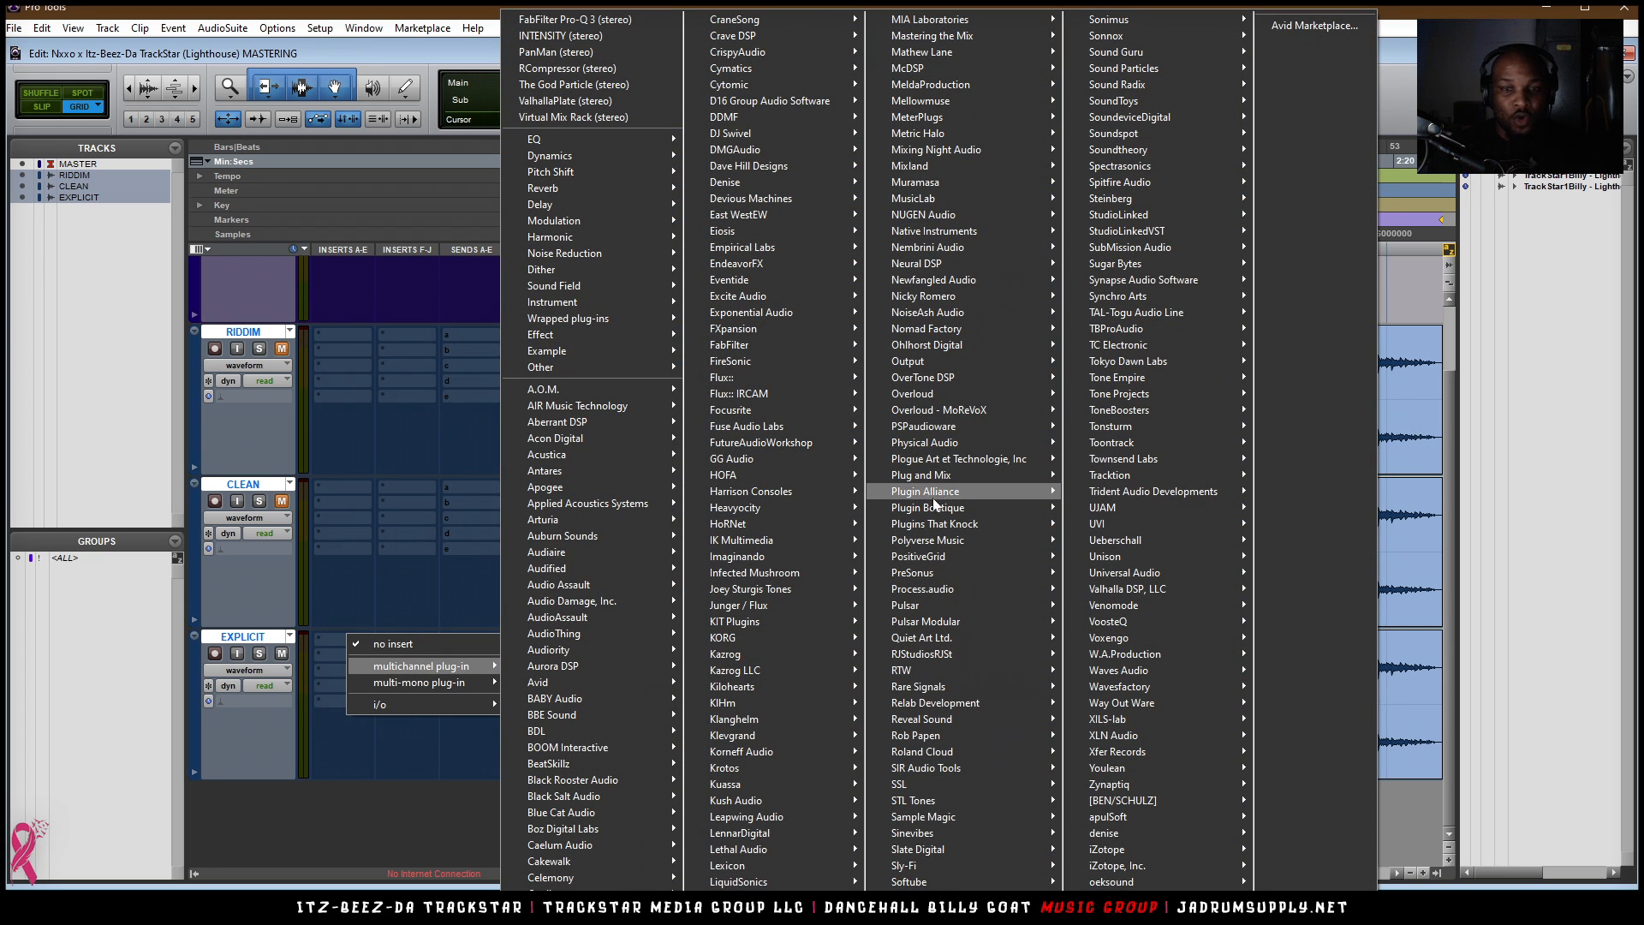
mouse_move(592, 342)
mouse_move(621, 307)
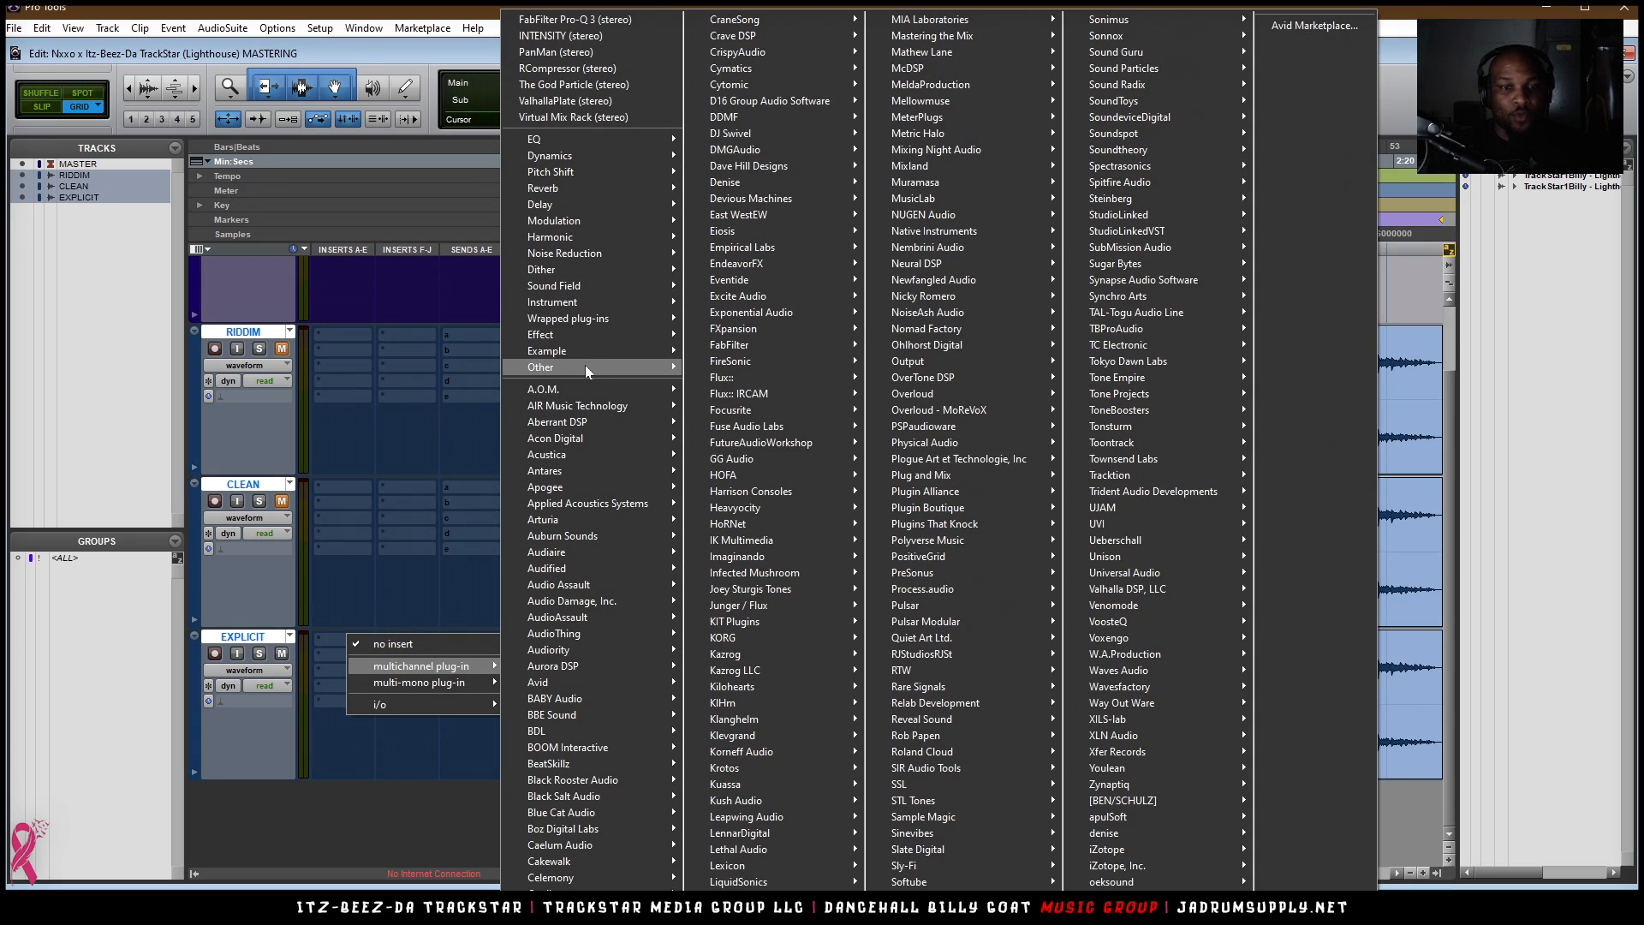
mouse_move(587, 369)
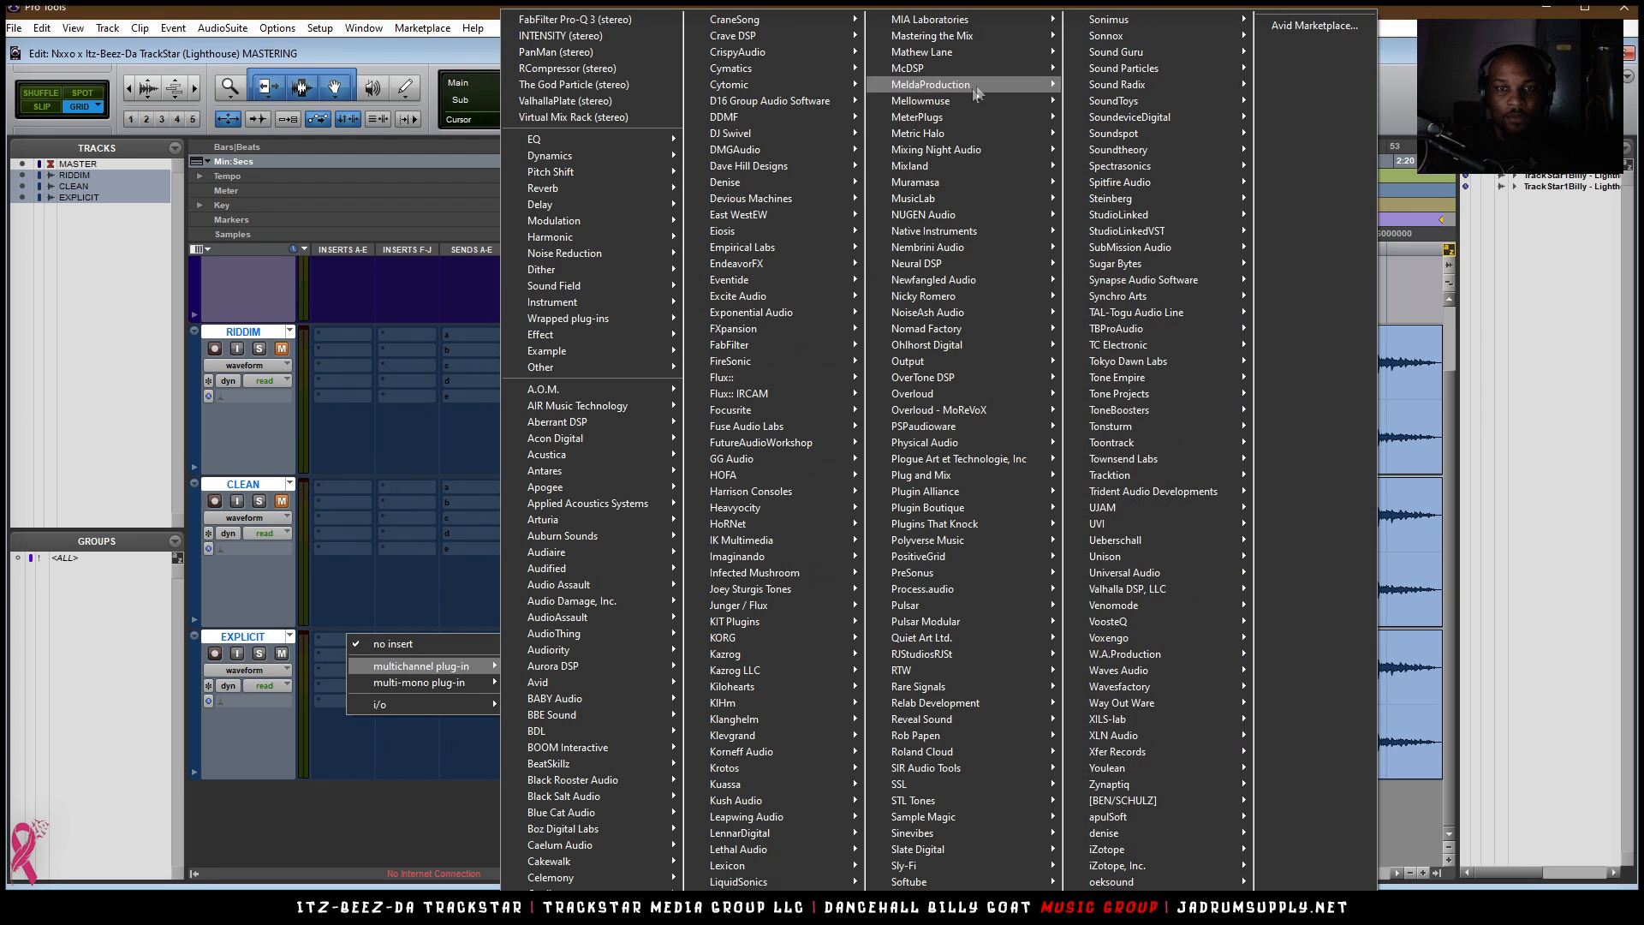
- In File Explorer, create a text document named "Mastering Notes" in the Bounced Files folder and open it in Notepad beside the tracks
left_click(664, 908)
right_click(1186, 604)
mouse_move(1053, 834)
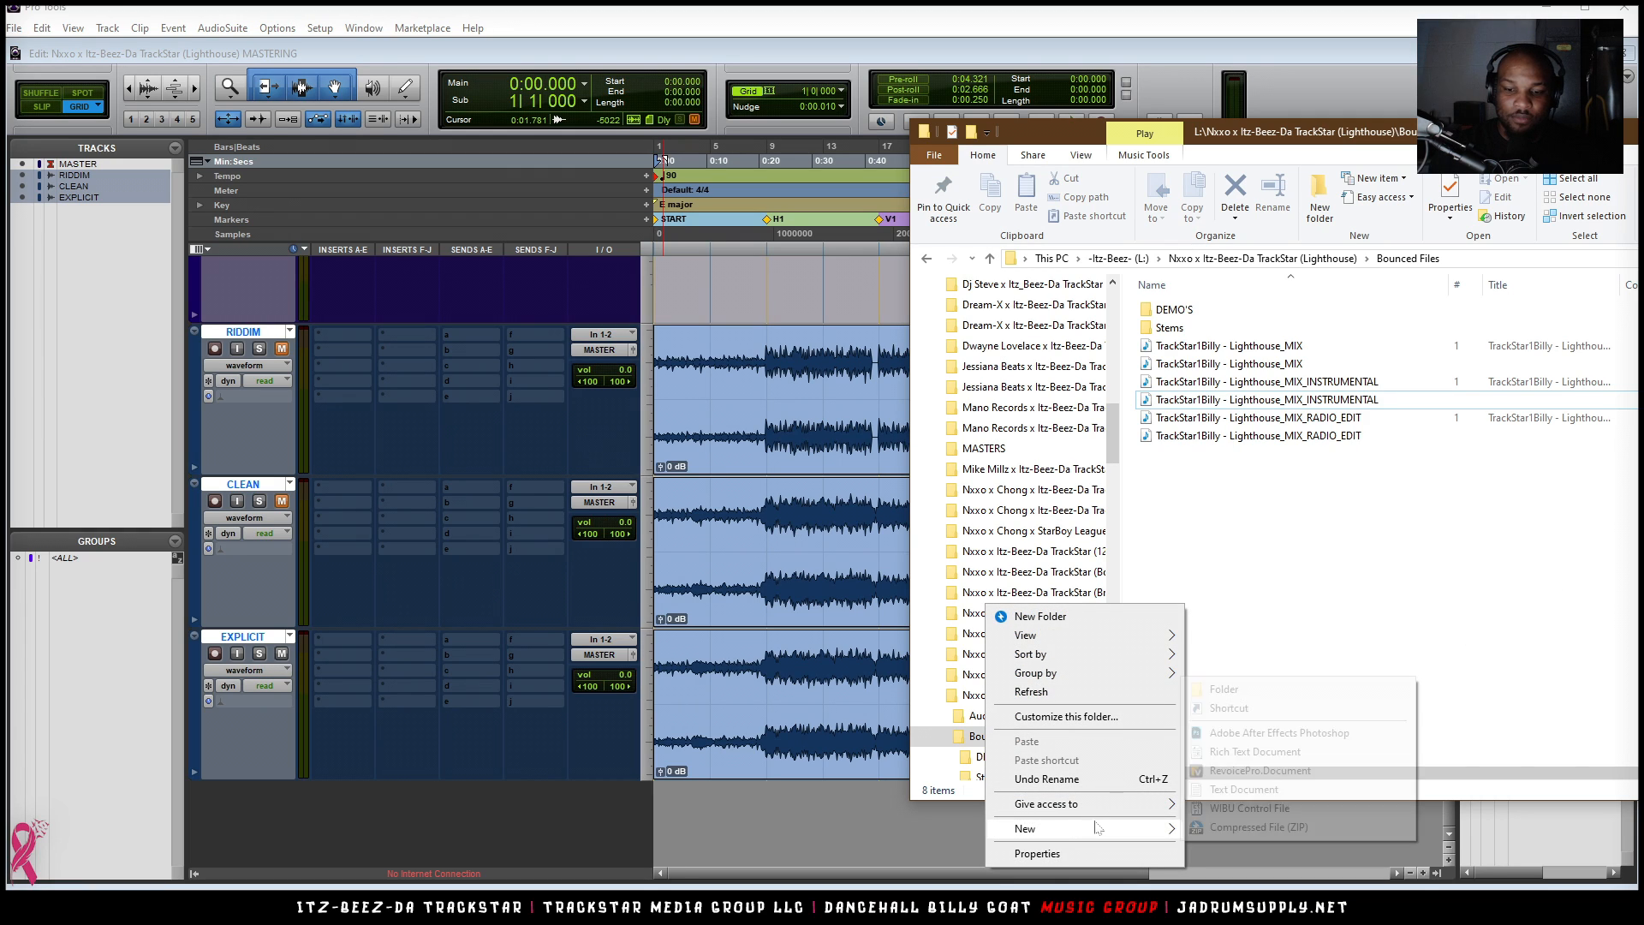
left_click(1244, 807)
type("Master")
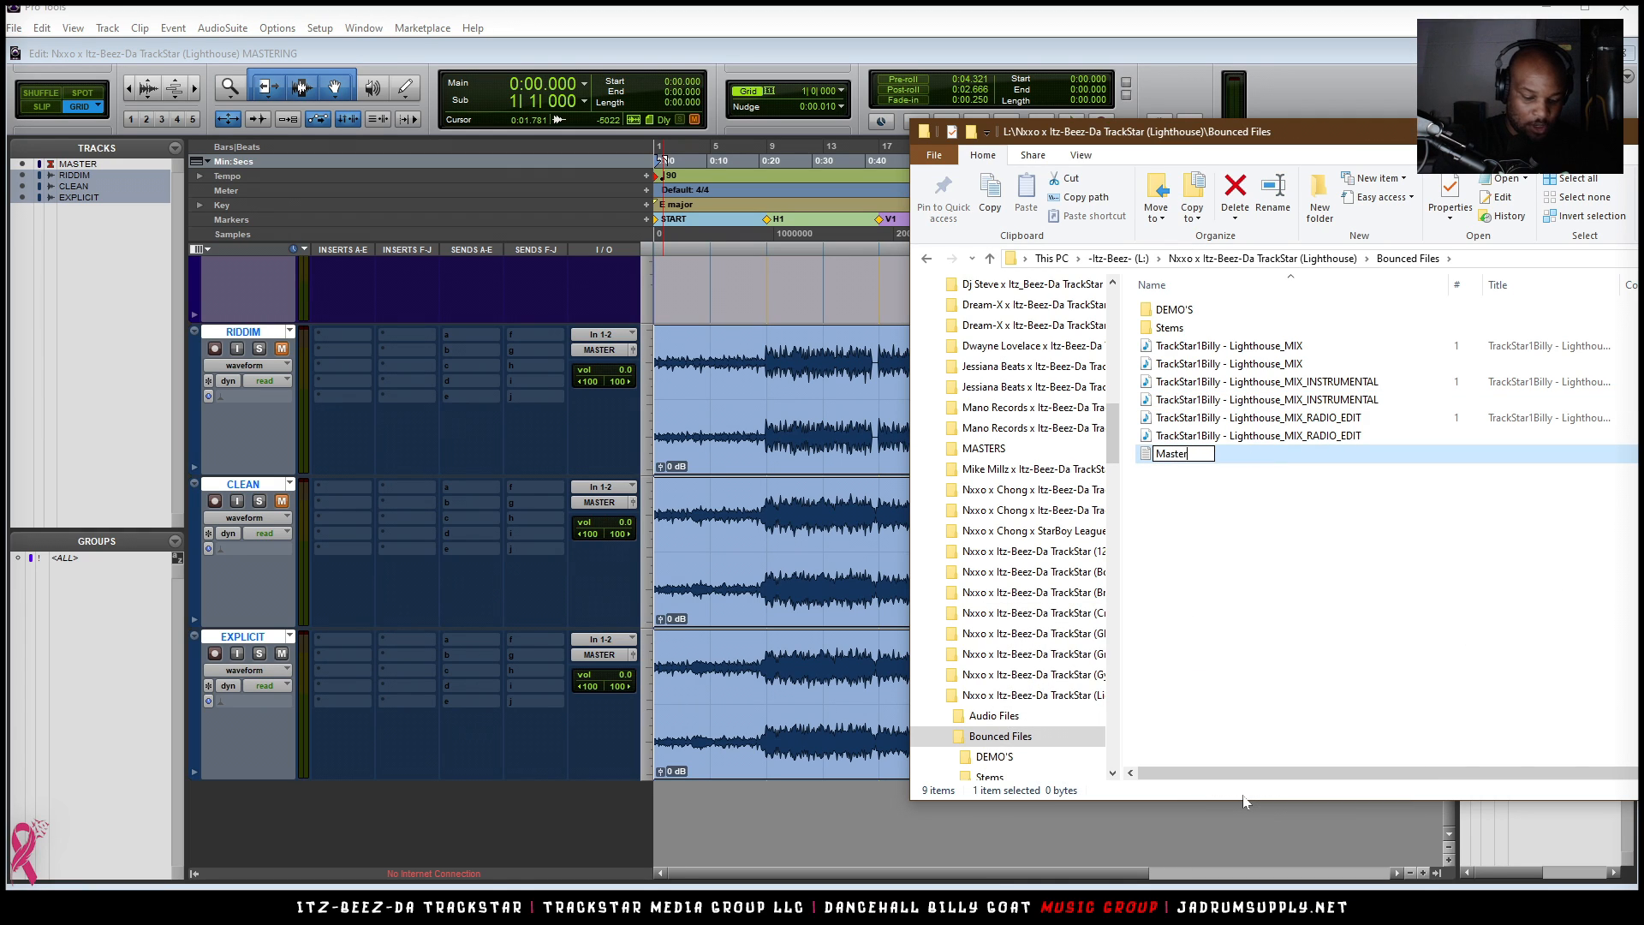
type("ing Noters")
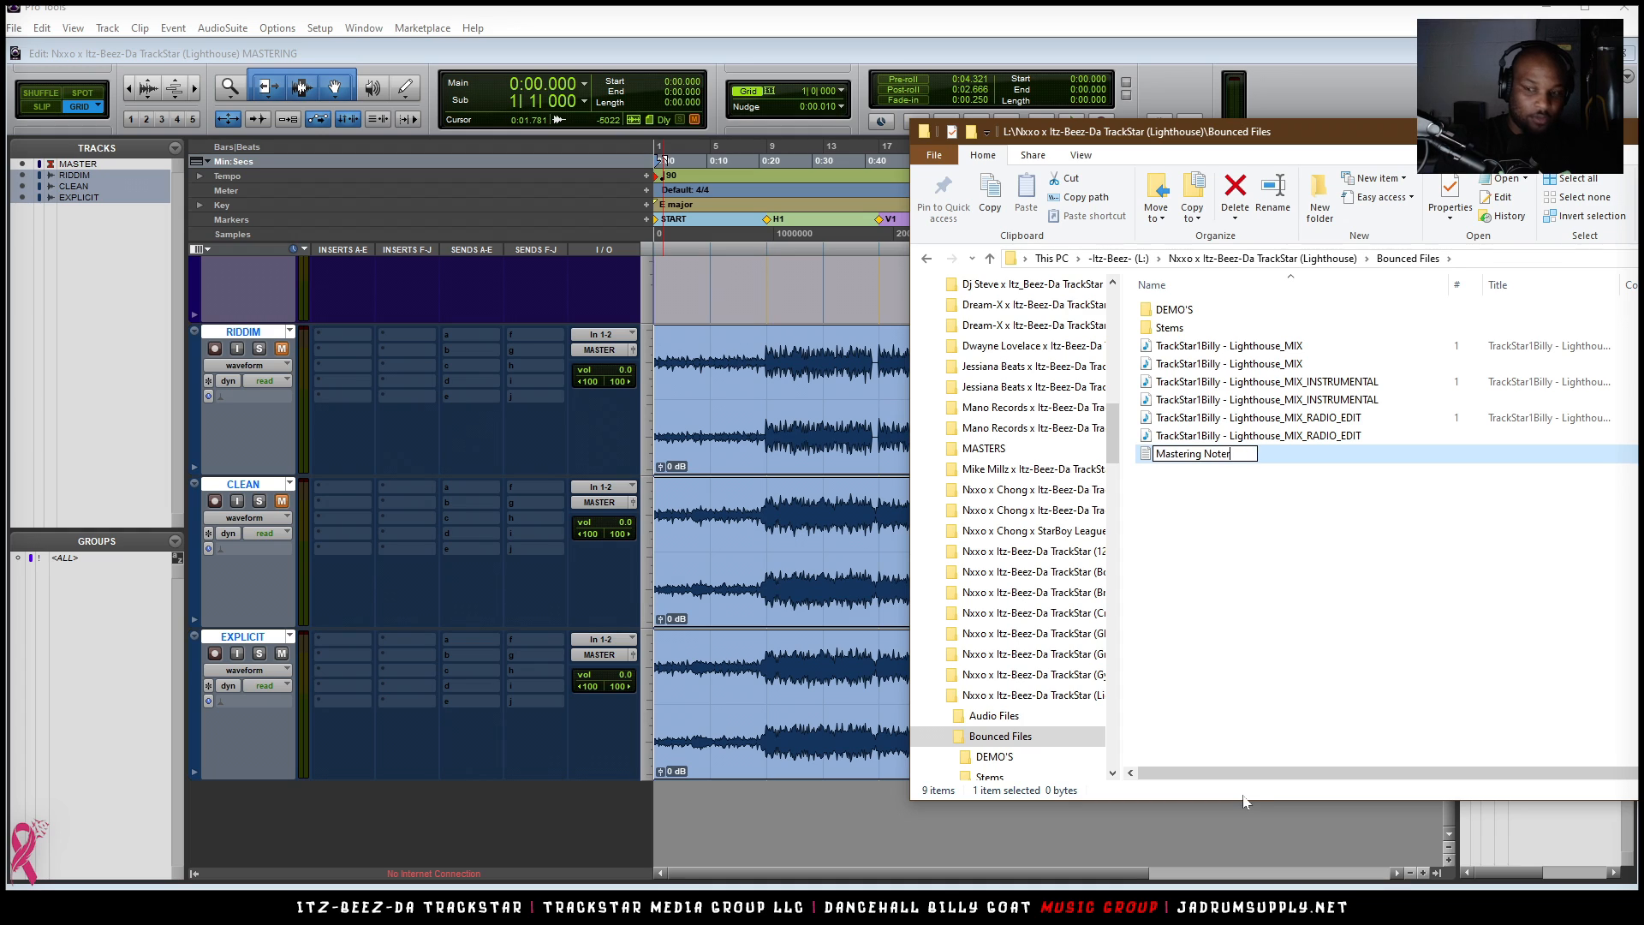
key("BackSpace")
key("BackSpace")
type("s")
key("Return")
key("Return")
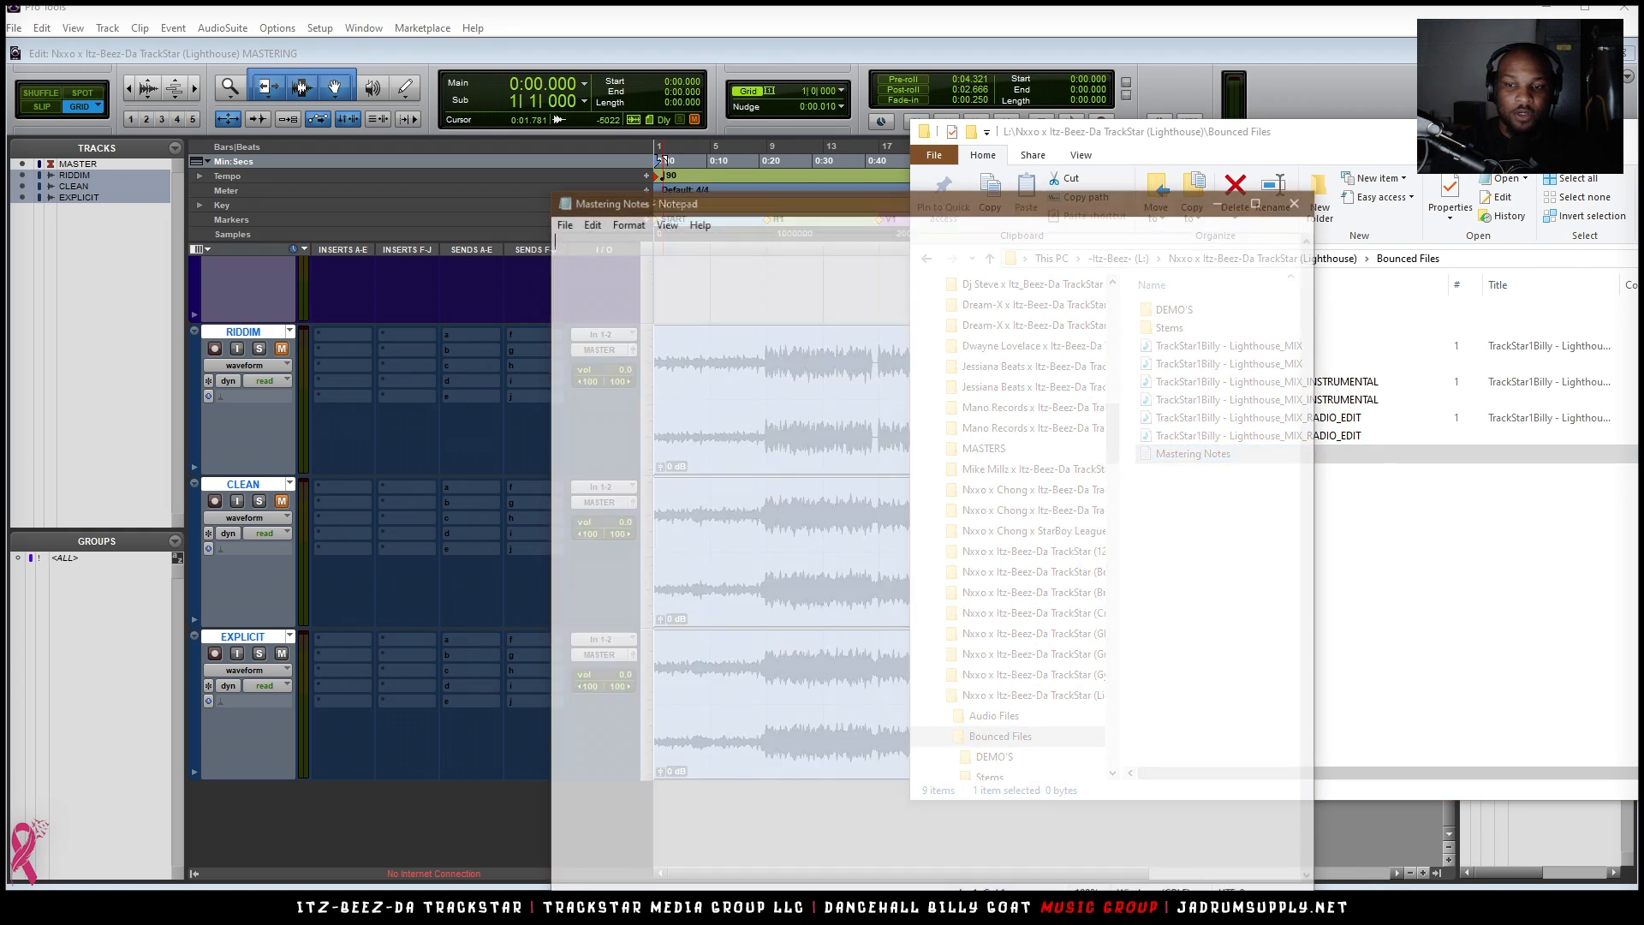
left_click_drag(1011, 214, 1329, 132)
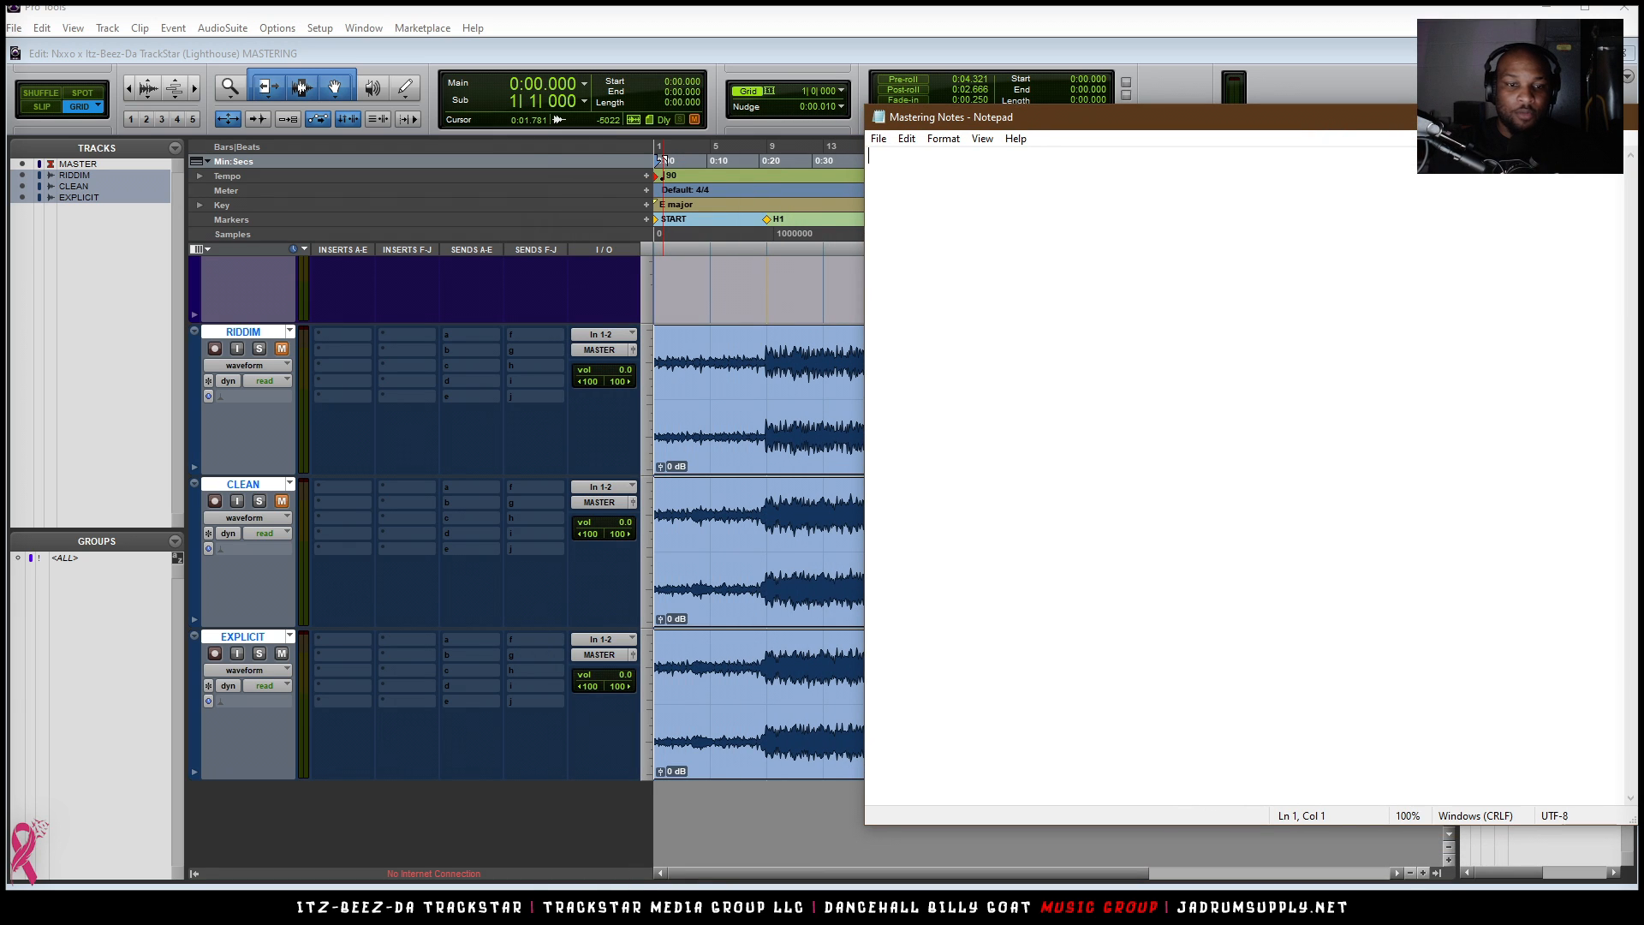
- Back in Pro Tools, insert the iZotope Insight 2 (stereo) multichannel plug-in in the first insert slot of the EXPLICIT track
left_click(341, 640)
left_click(349, 642)
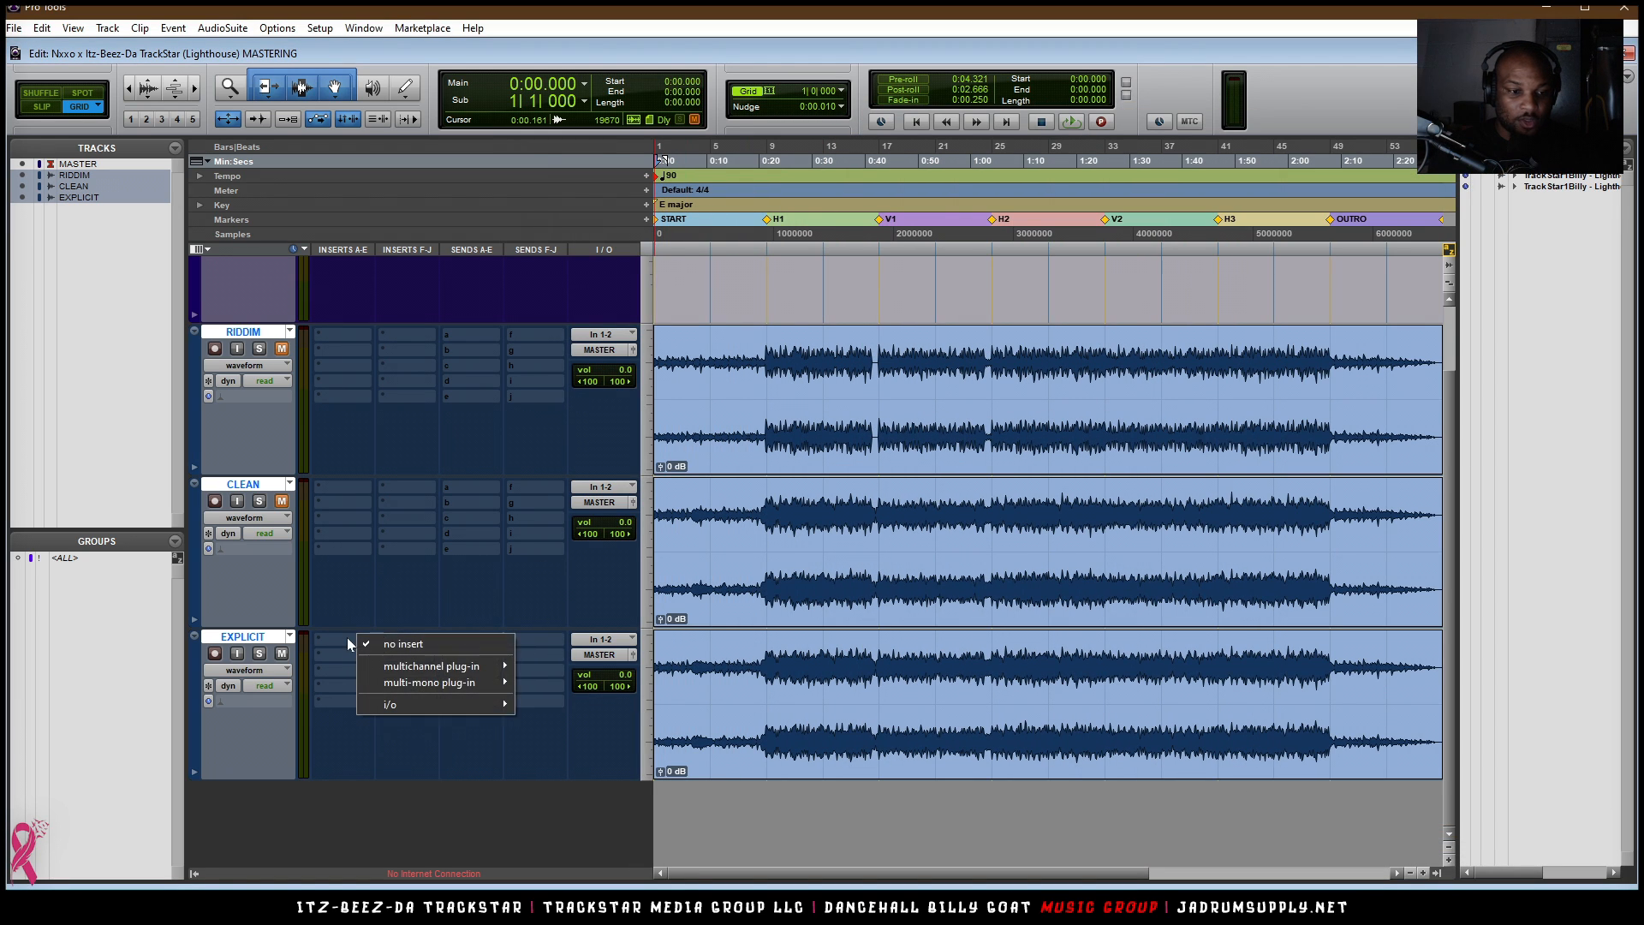
mouse_move(458, 672)
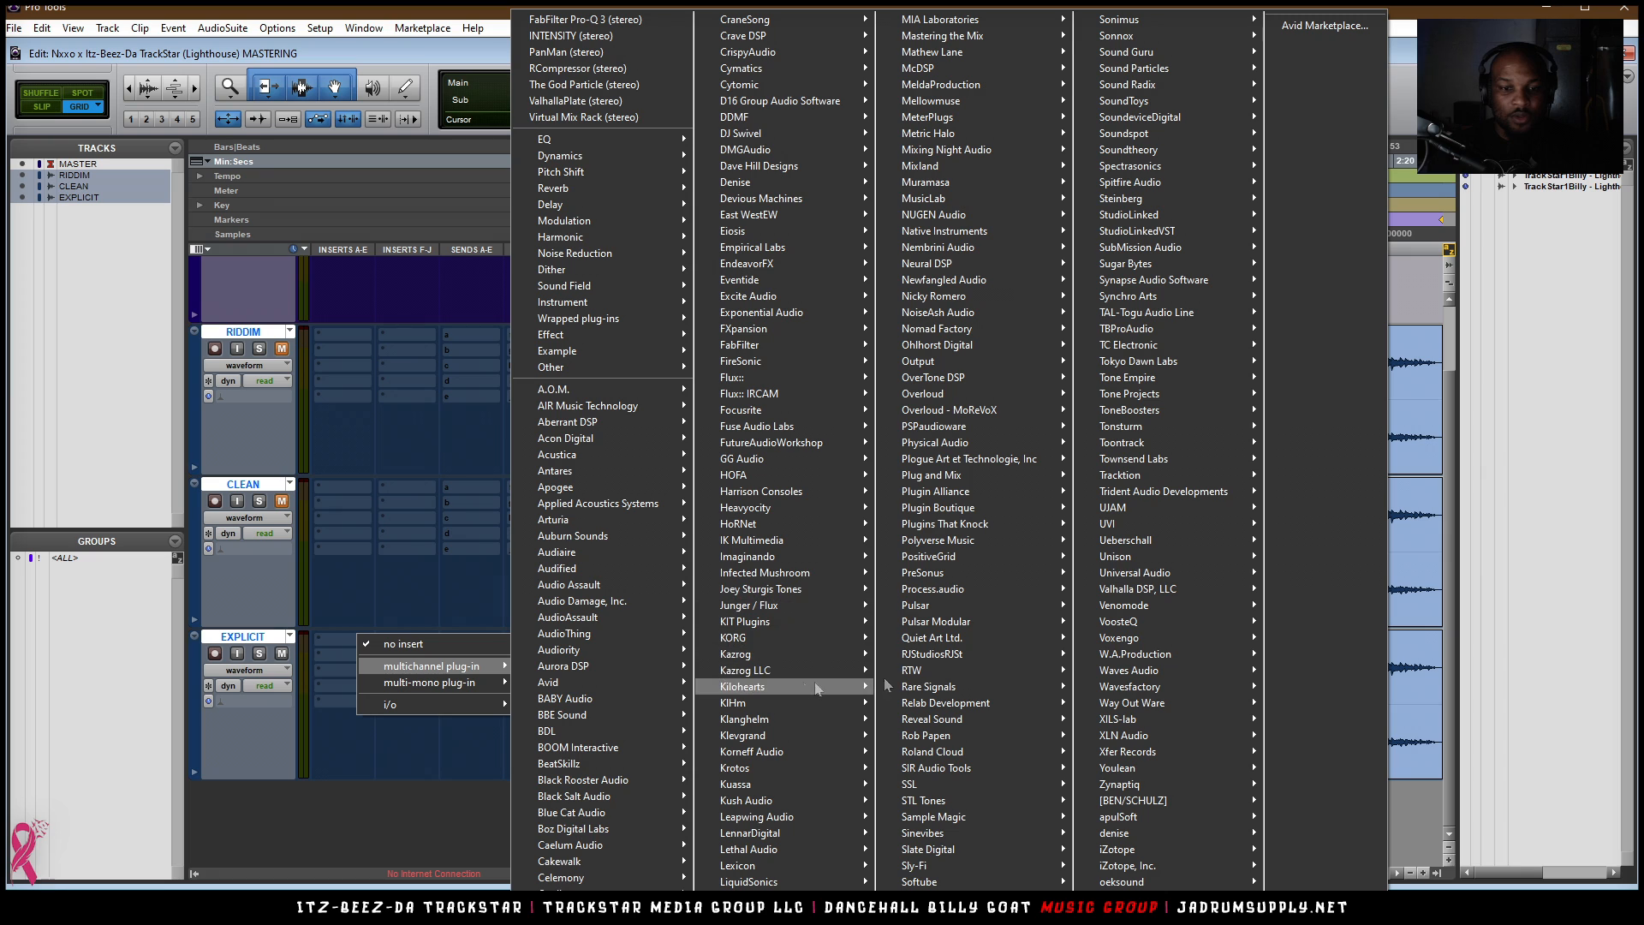
mouse_move(1113, 870)
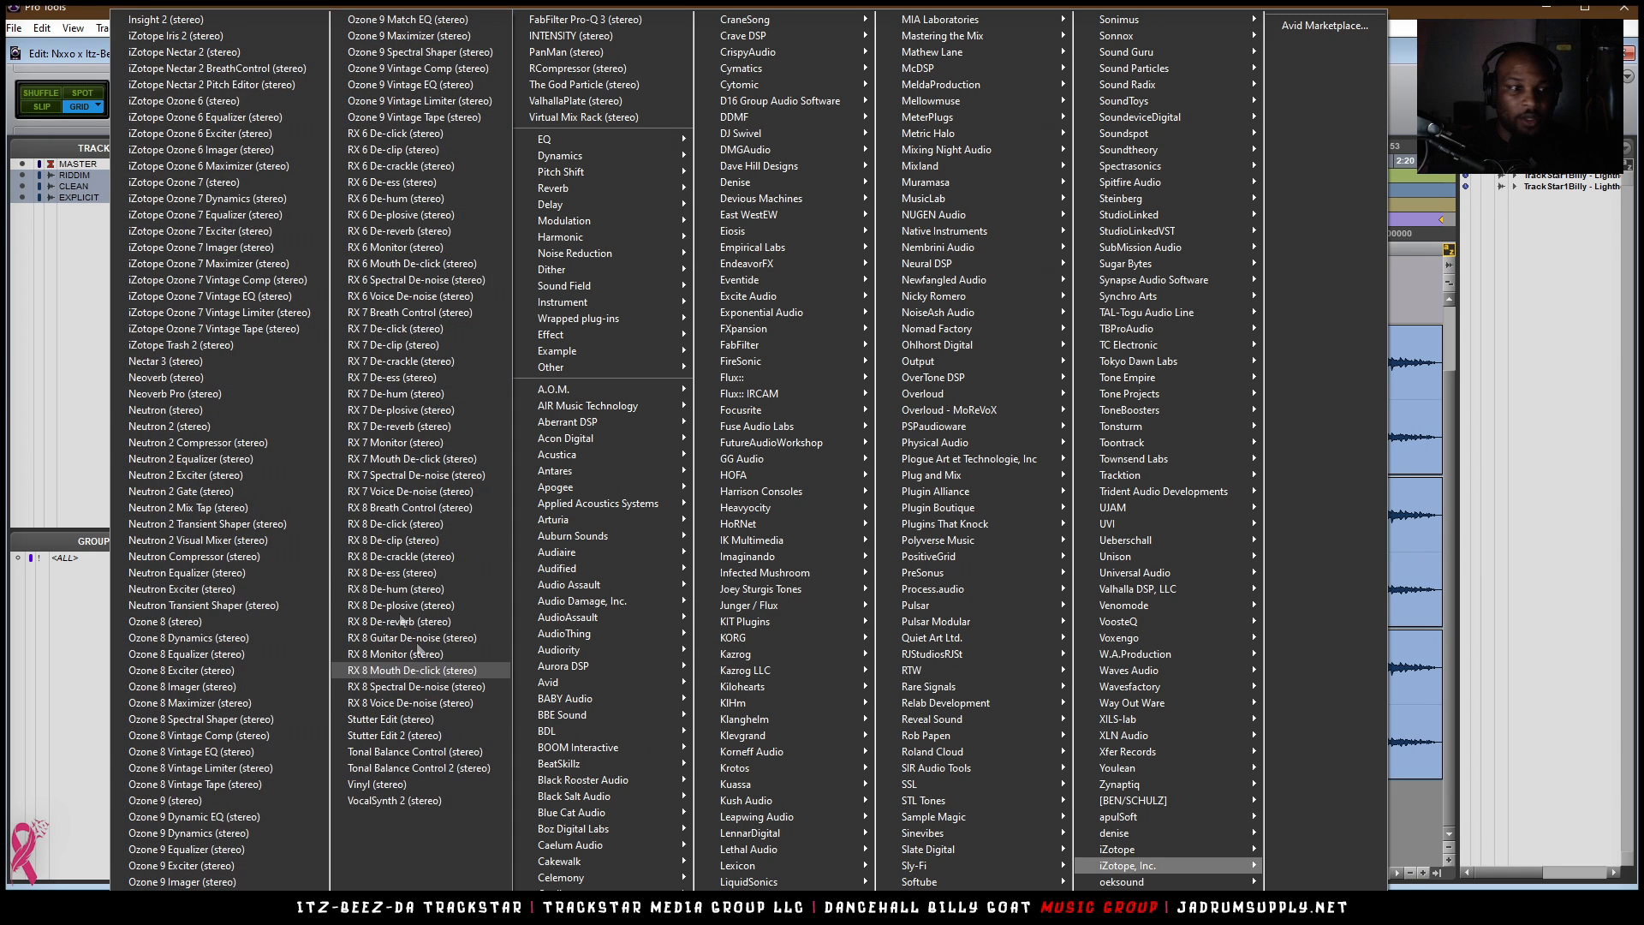
left_click(205, 19)
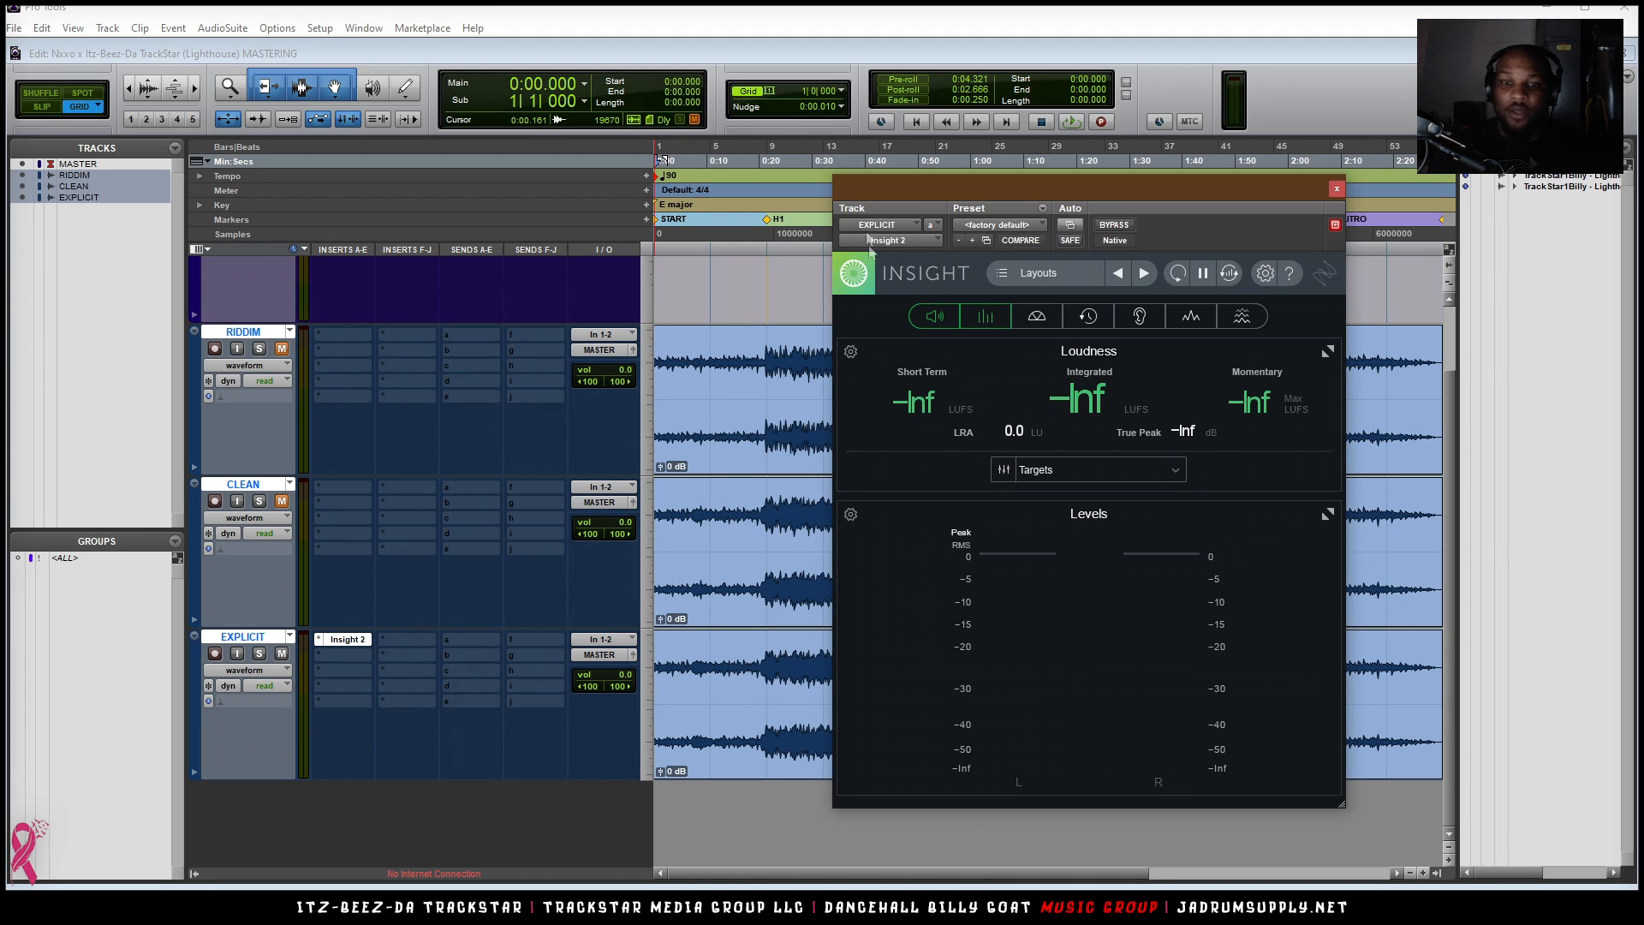
- Show the Sound Field, History, Intelligibility, Spectrum and Spectrogram modules in Insight 2, moving and enlarging its window to fit
left_click_drag(919, 191, 106, 158)
left_click(224, 284)
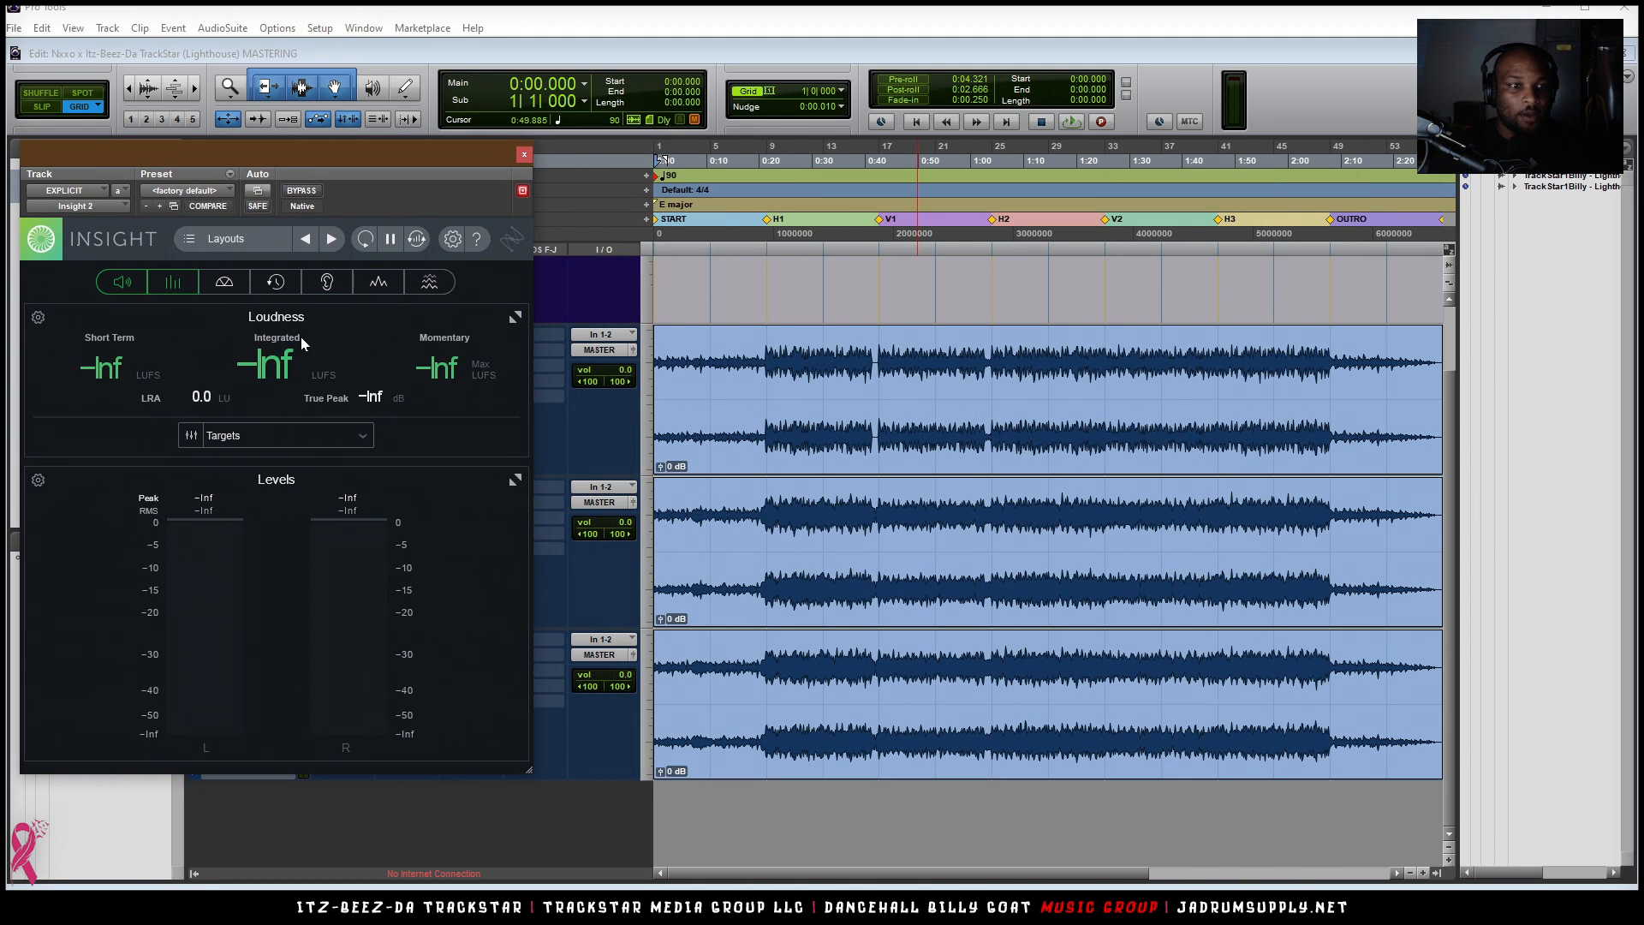
left_click(289, 284)
left_click(338, 286)
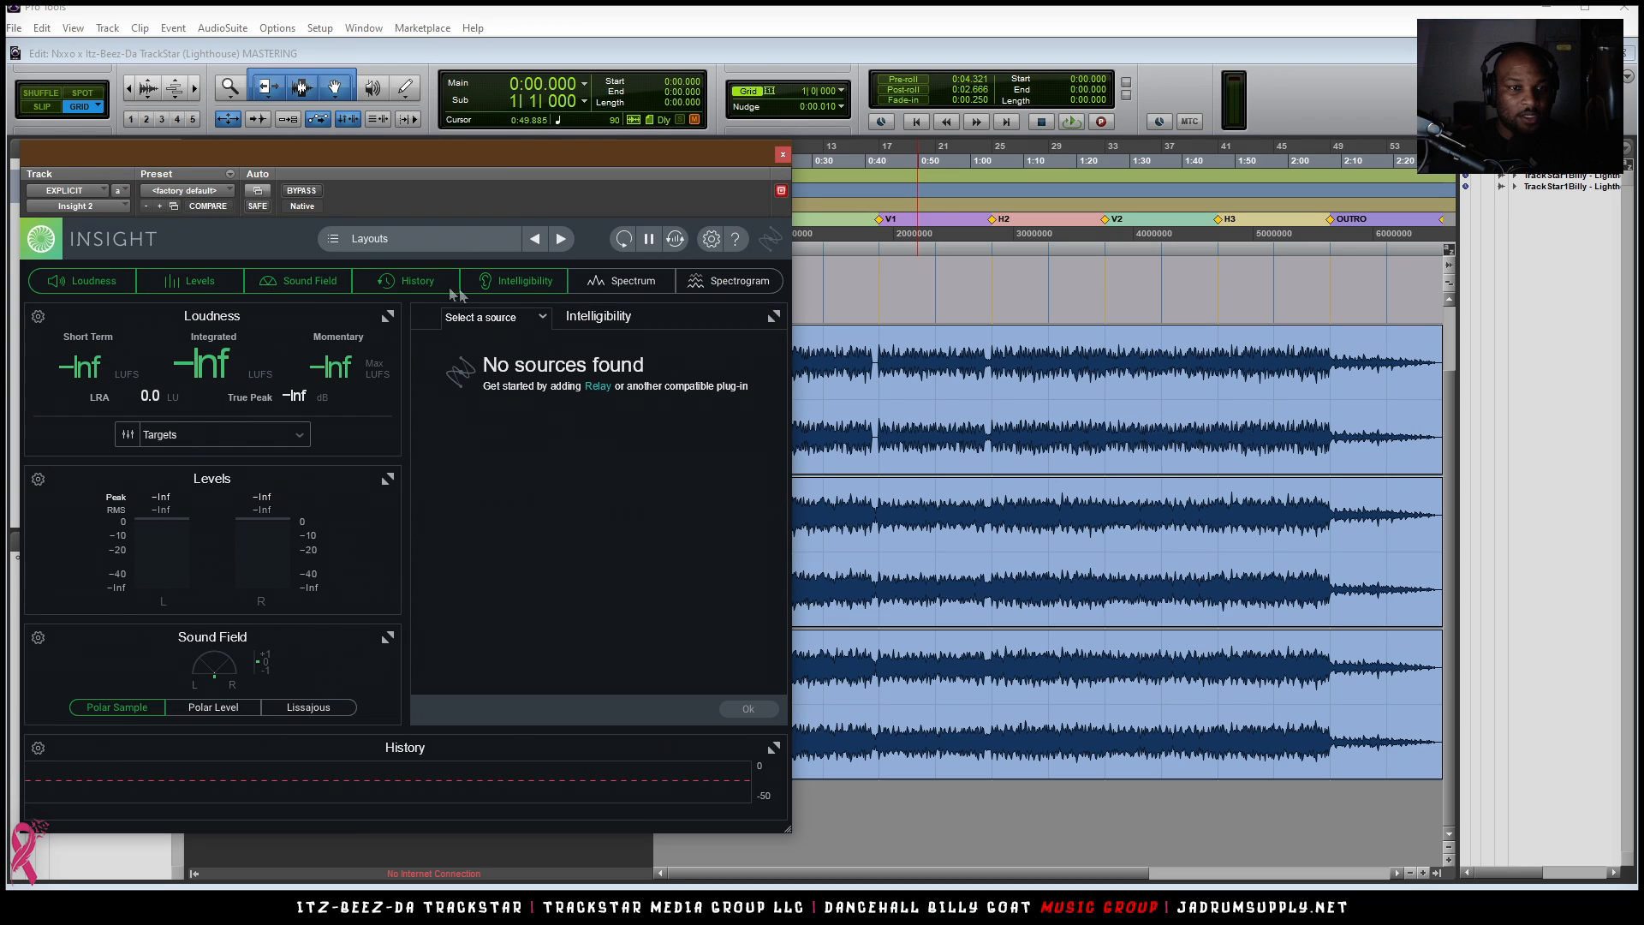
left_click_drag(786, 828, 825, 890)
left_click_drag(390, 165, 385, 65)
left_click(650, 187)
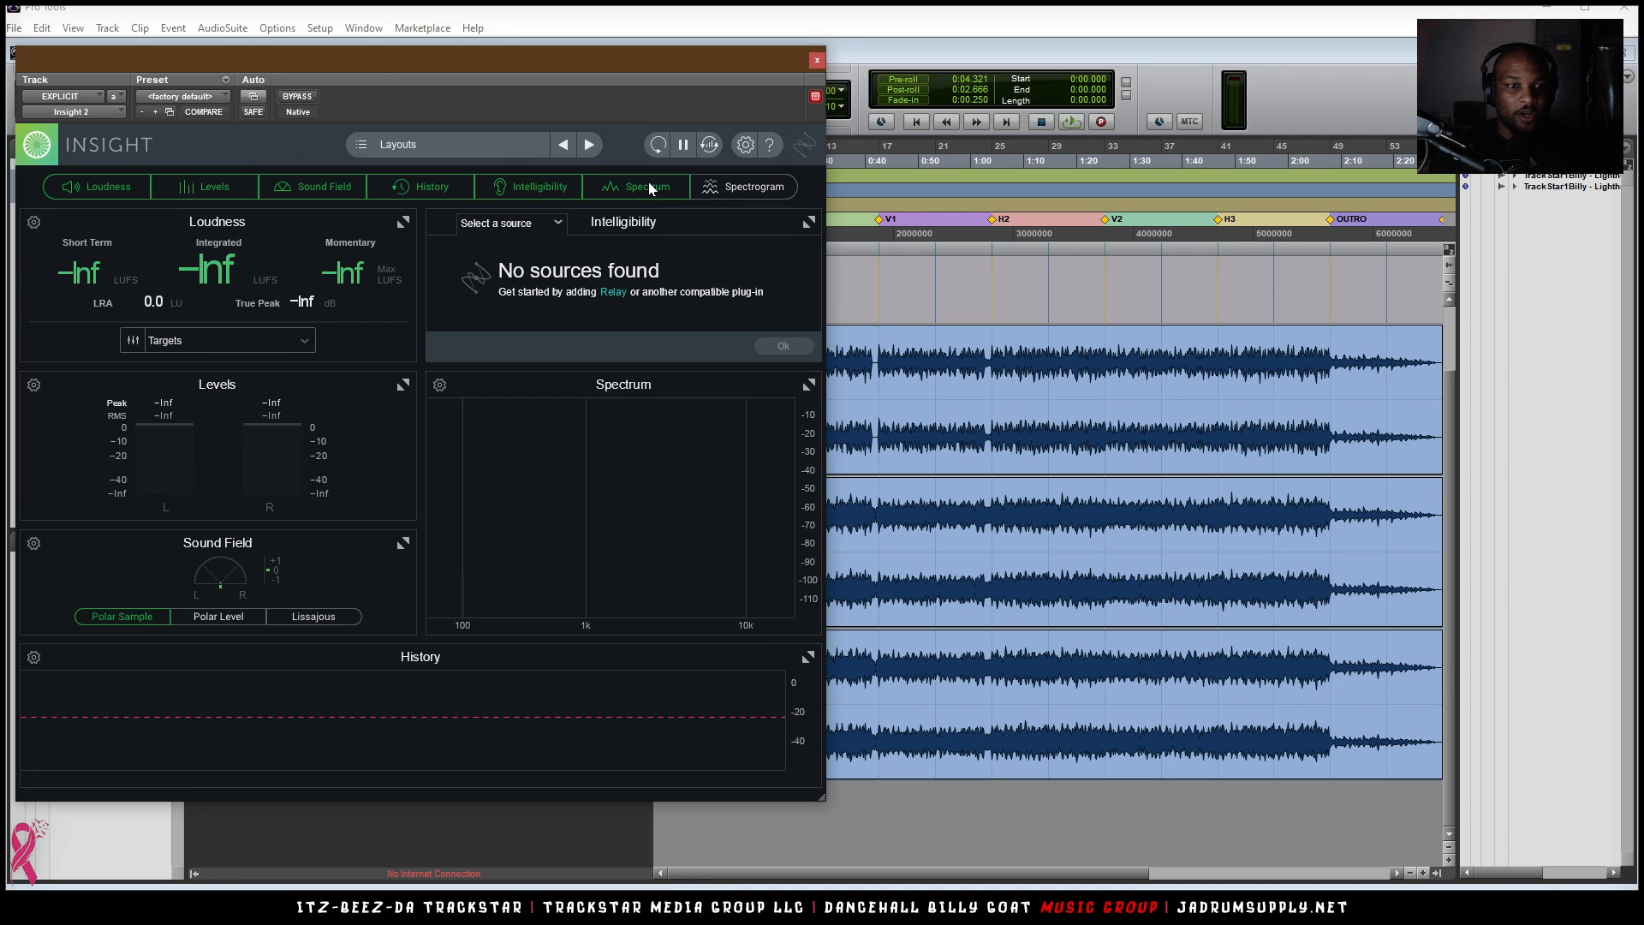
left_click(722, 186)
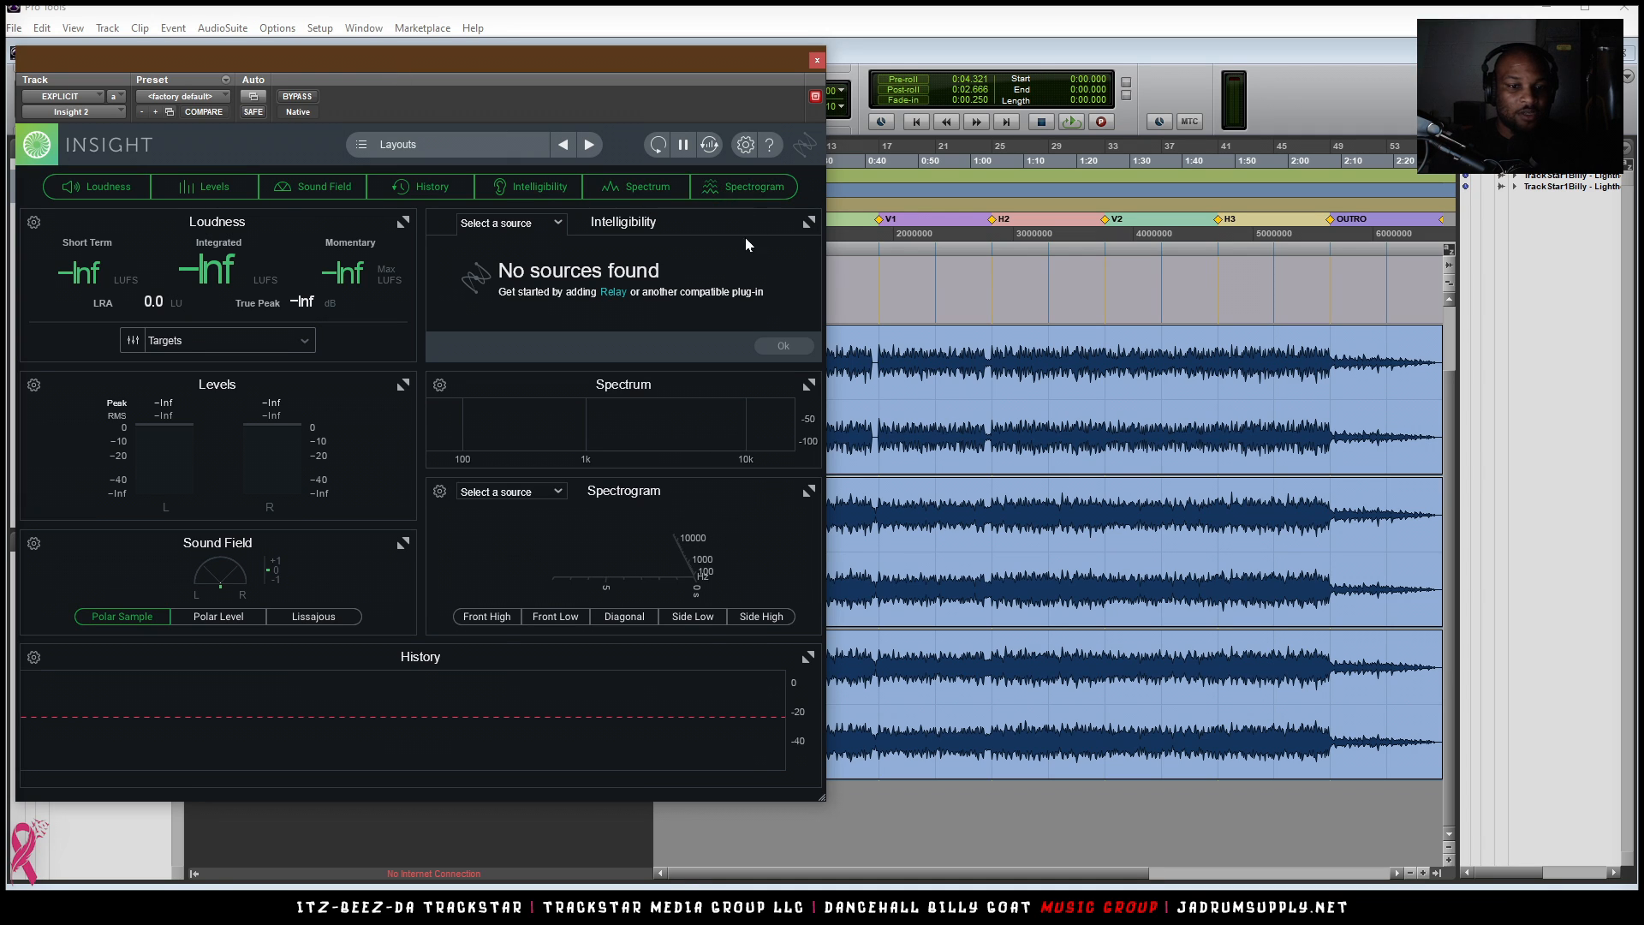
- Play the song briefly through Insight 2 and set the Loudness target to -9.0
key("space")
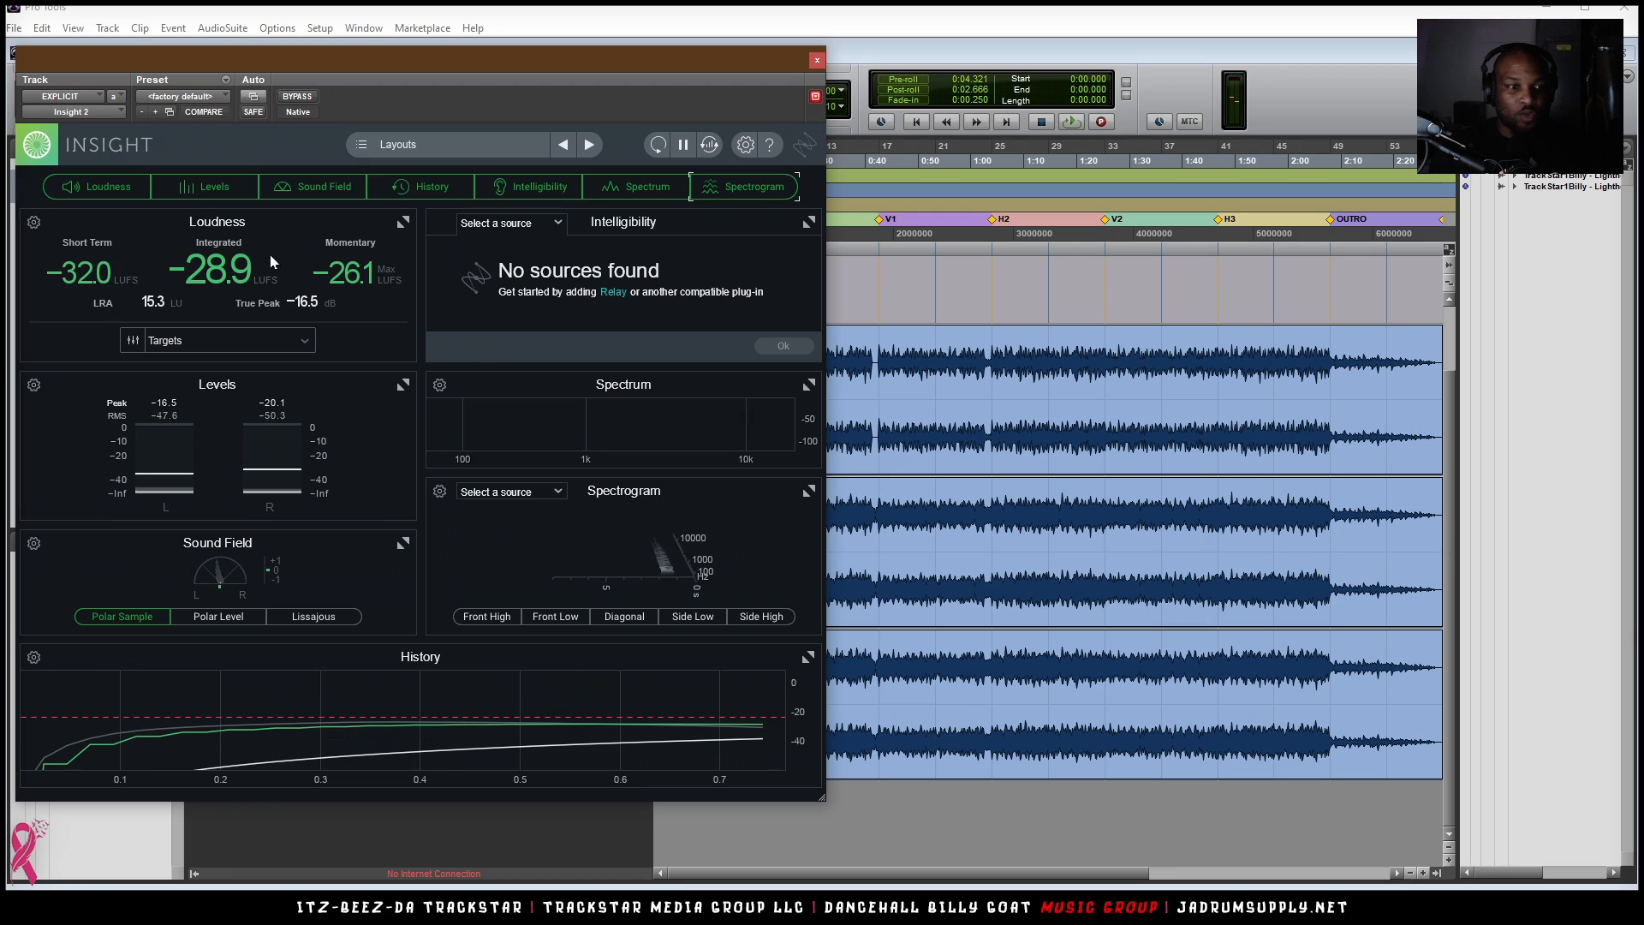
left_click(304, 345)
left_click(272, 325)
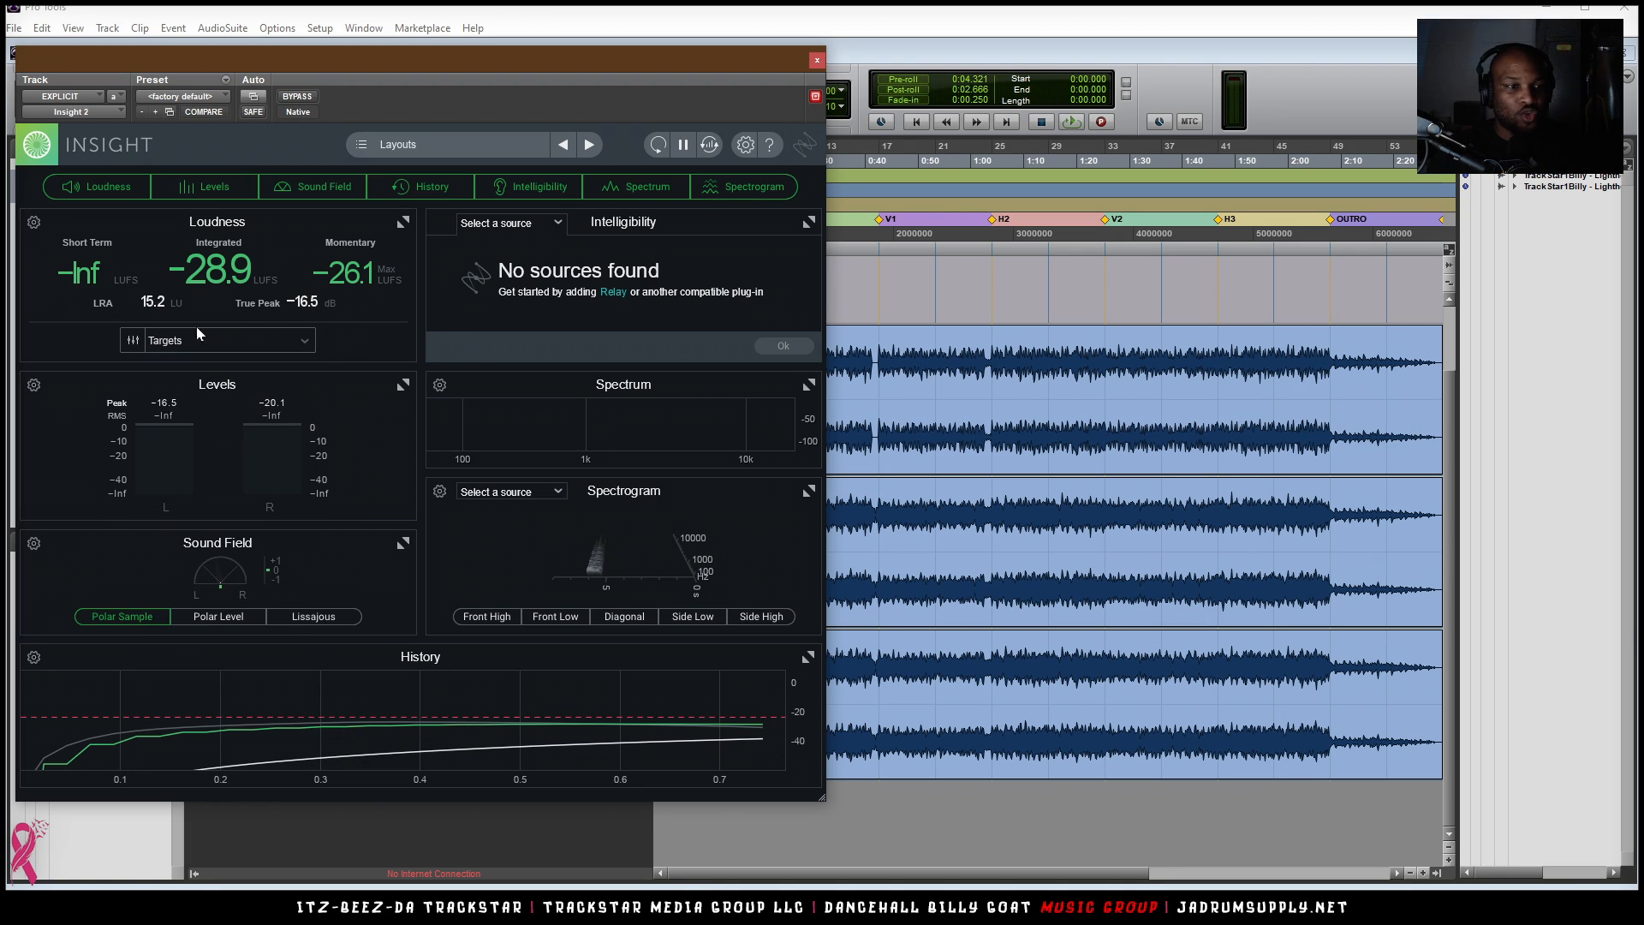
left_click(132, 341)
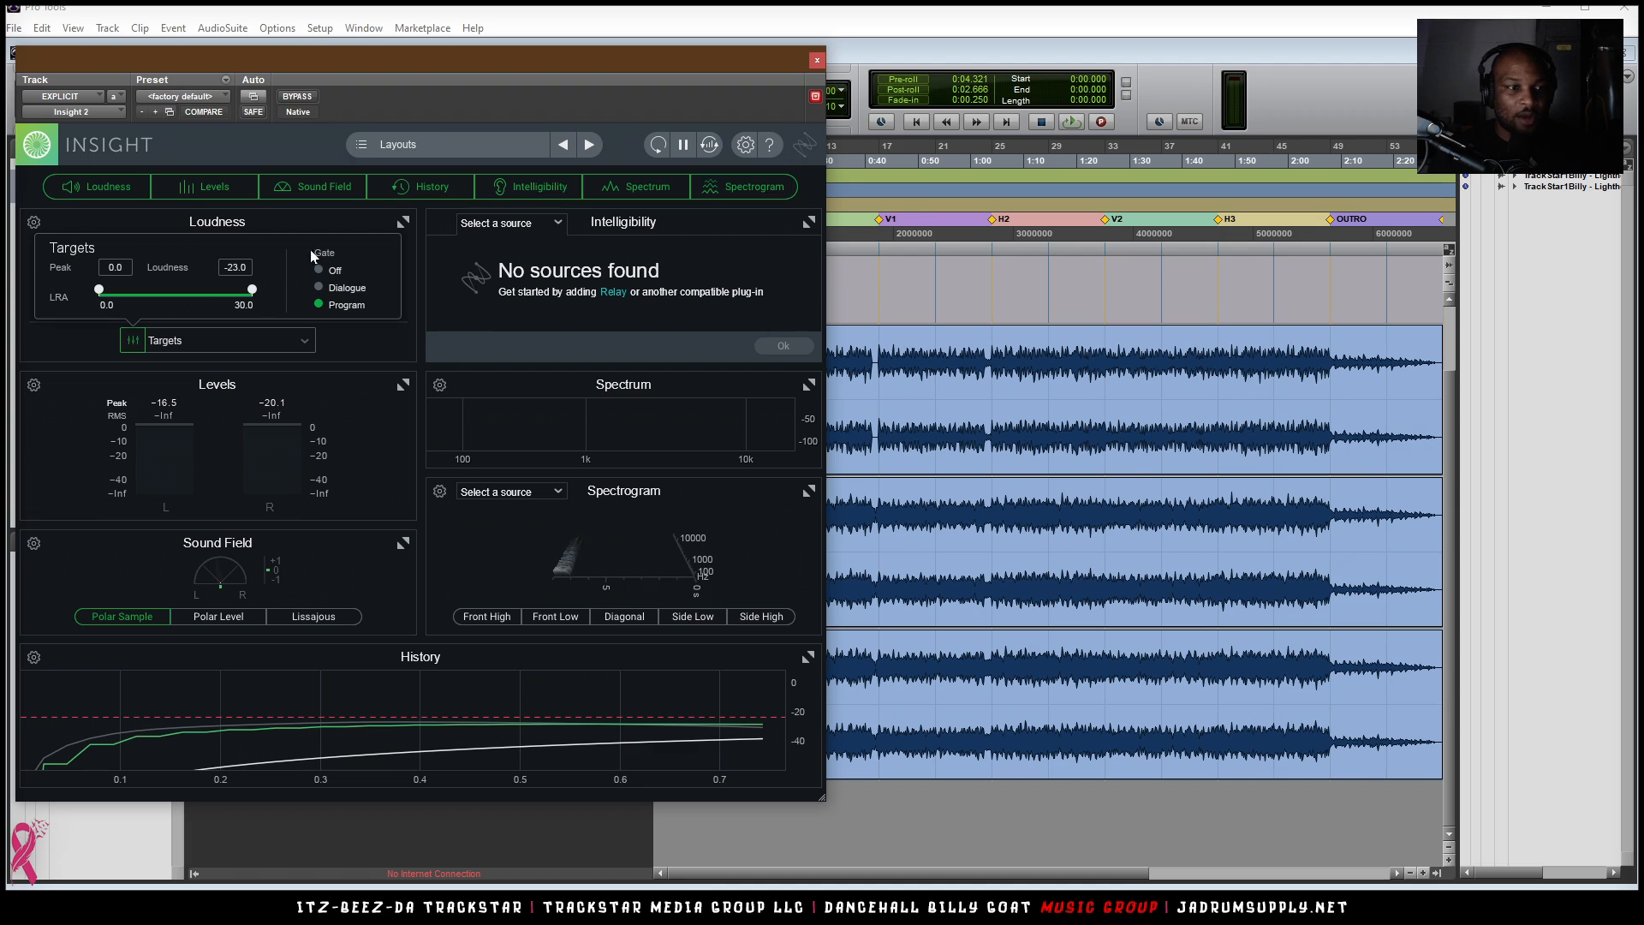
left_click(235, 267)
type("-9")
key("Return")
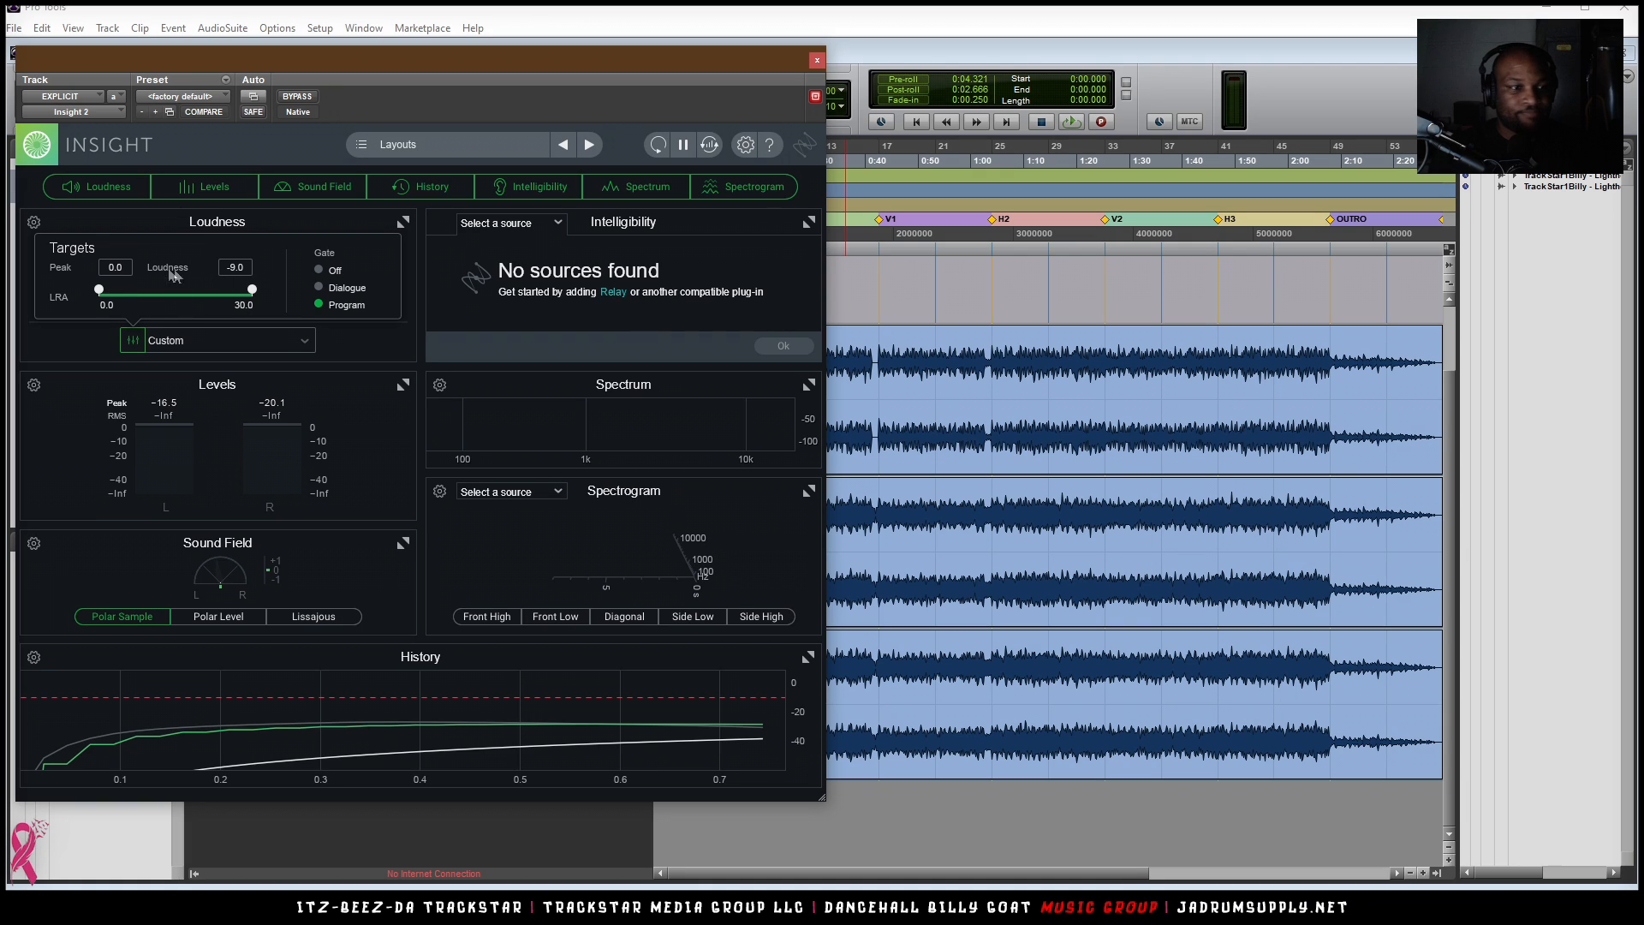
- Set the Peak target in Insight 2's Loudness module to -0.3
left_click(122, 272)
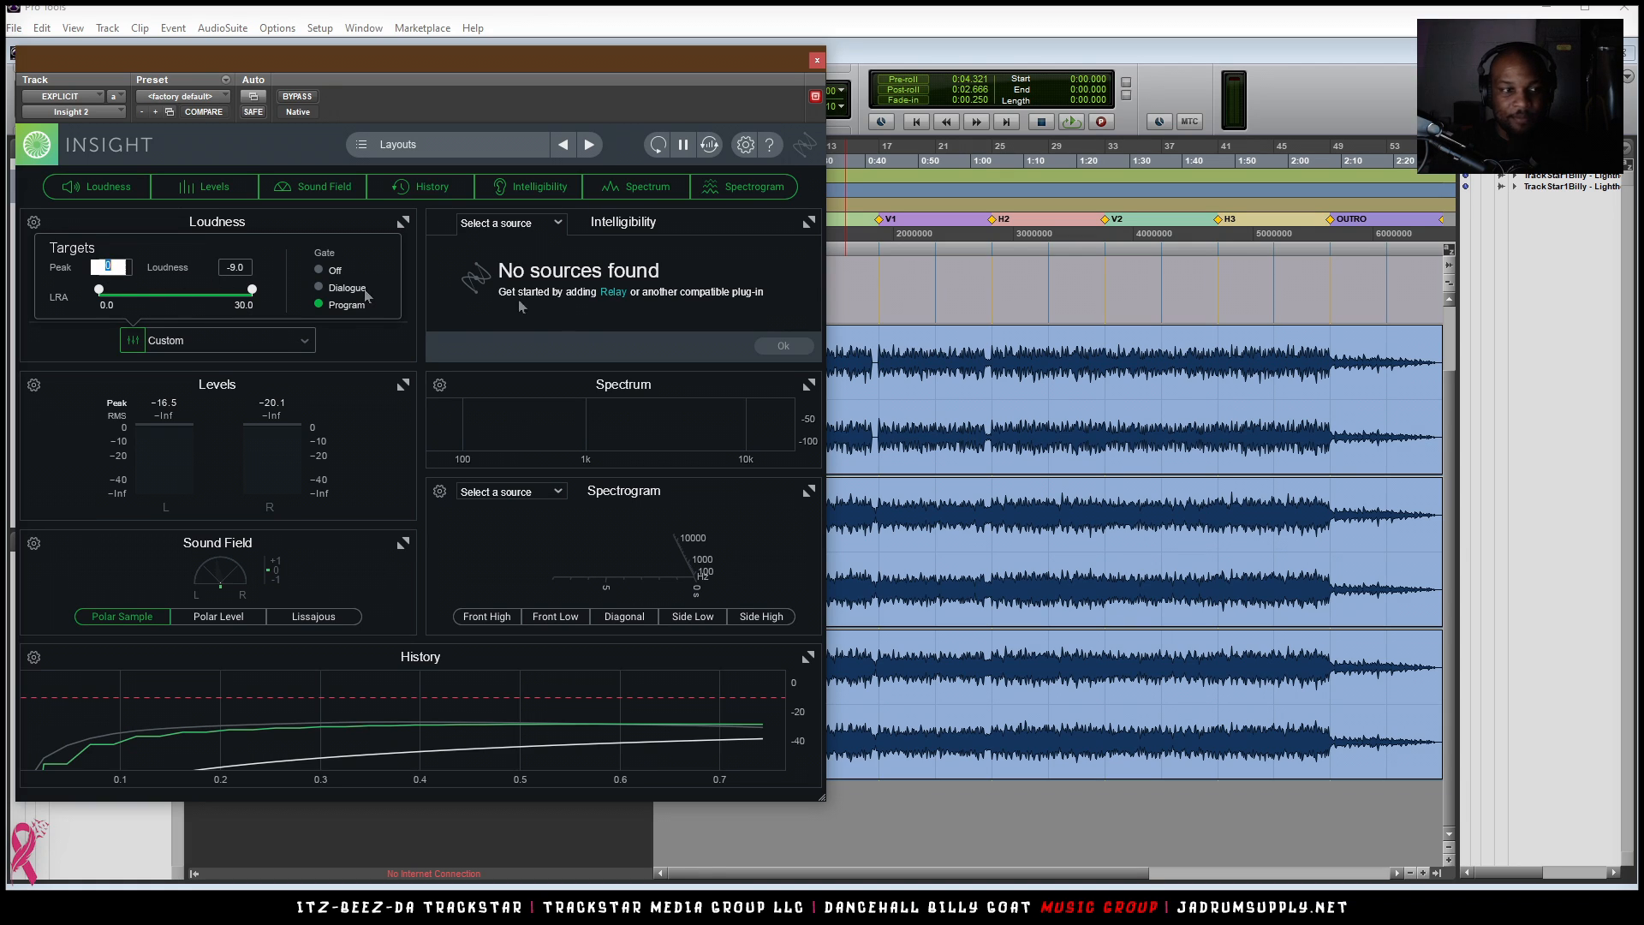
type("0")
key("Return")
left_click(113, 269)
type("-0.3")
key("Return")
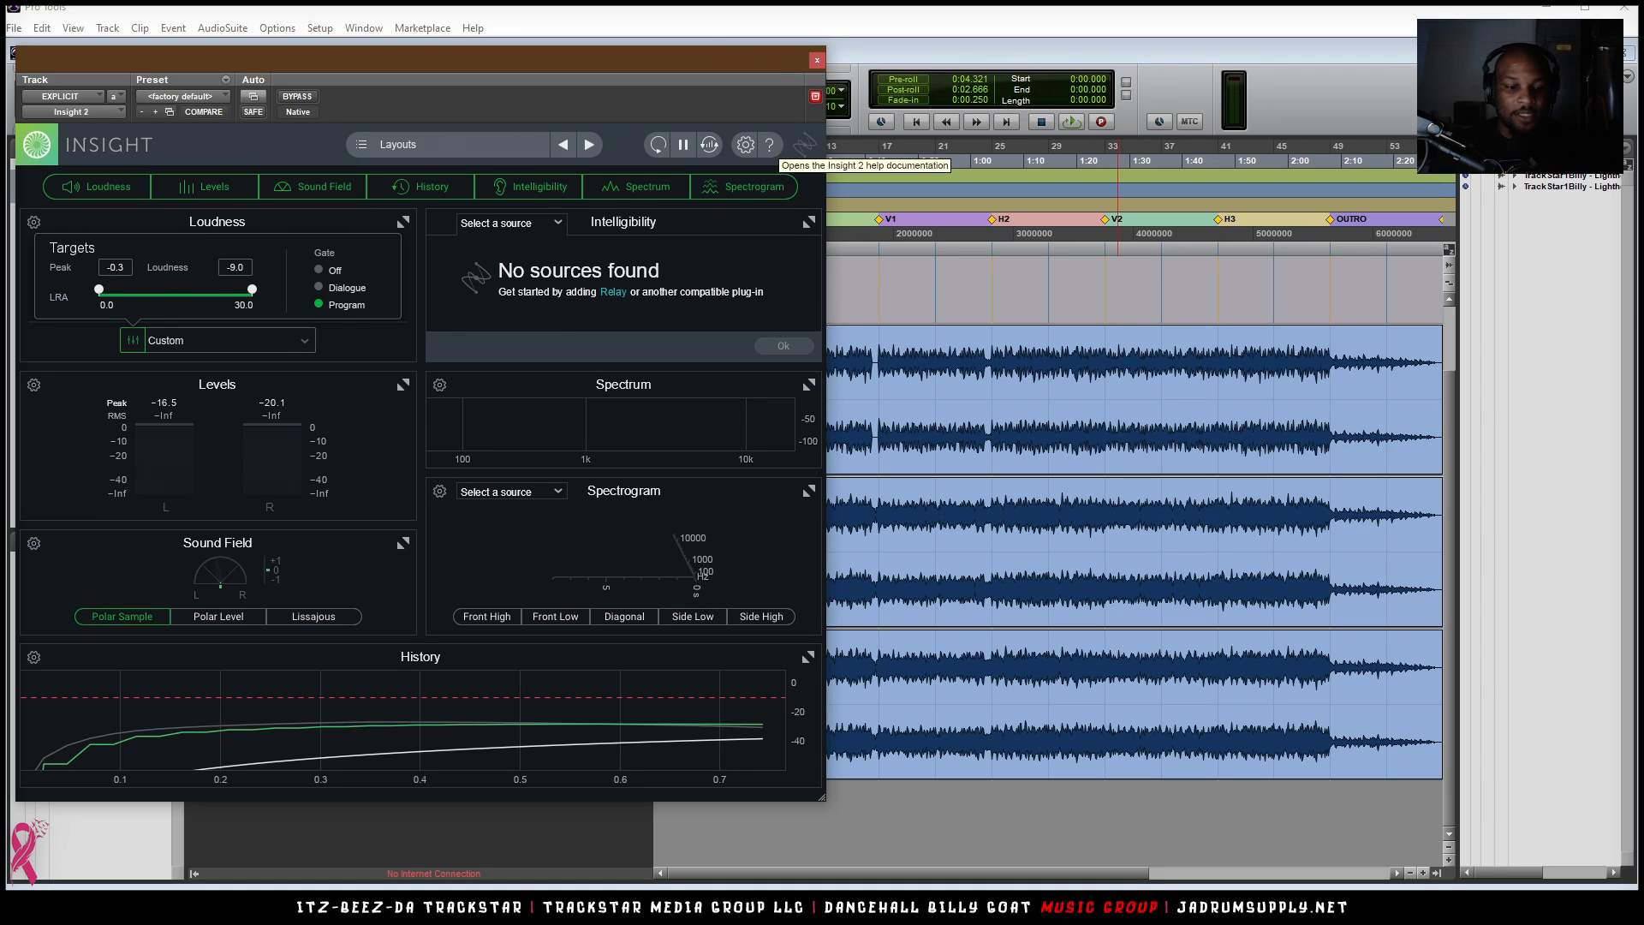
- Play the song, bring up the Mastering Notes file in Notepad beside Insight 2 and write "1. add sheen"
key("space")
left_click(1460, 906)
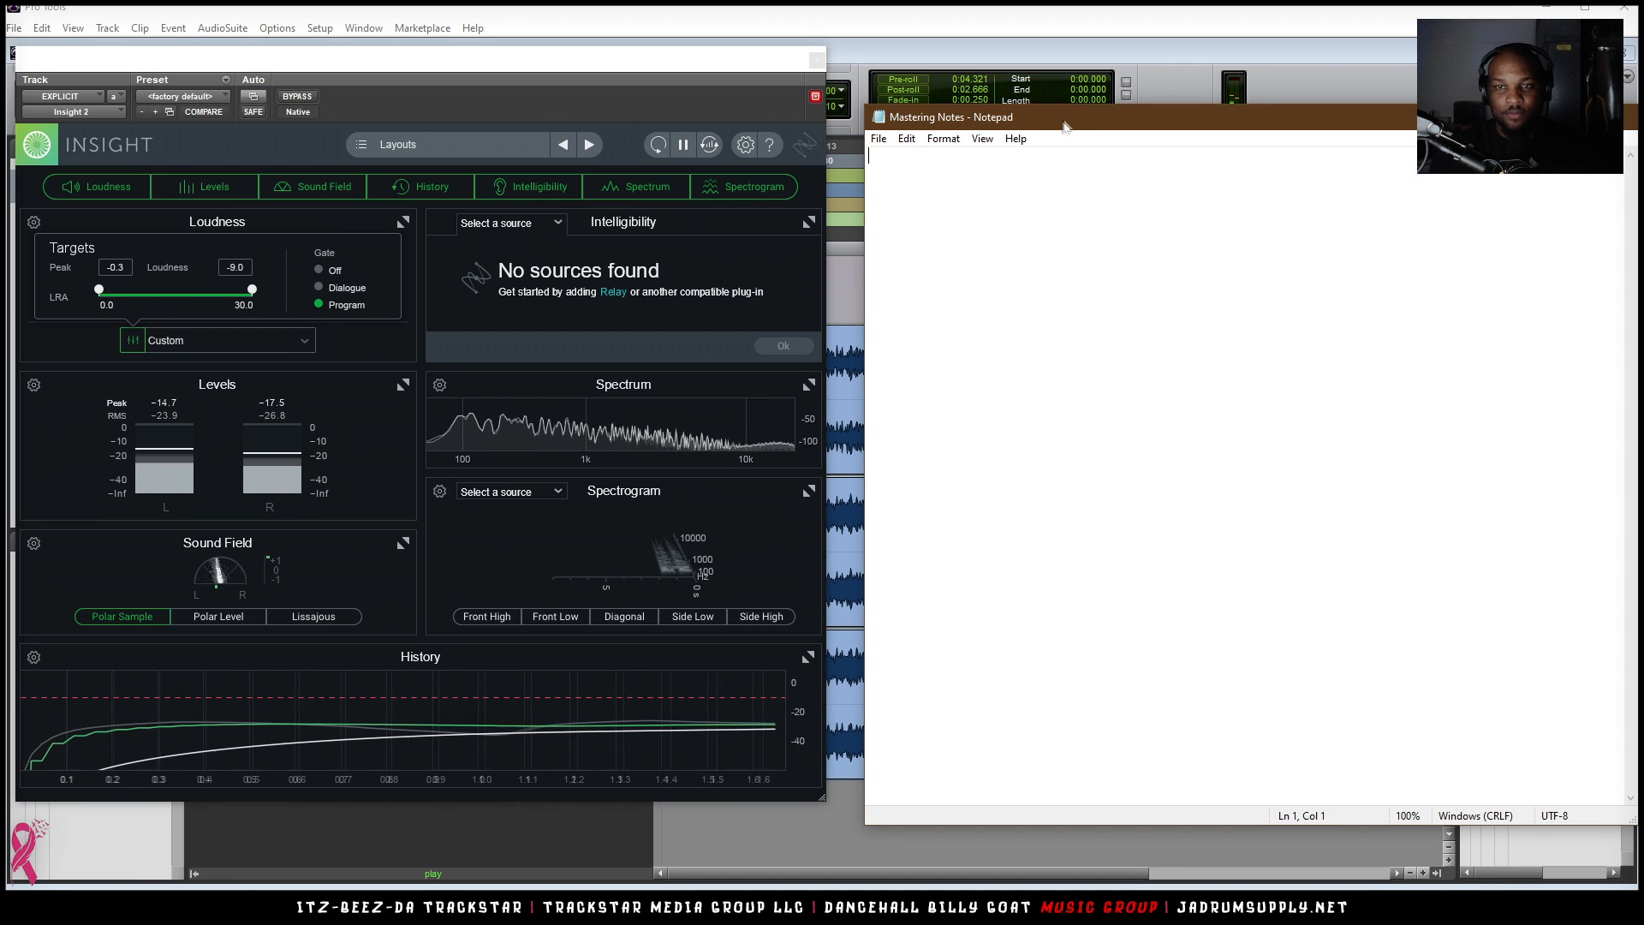
left_click_drag(1064, 127, 1035, 126)
type("1. a")
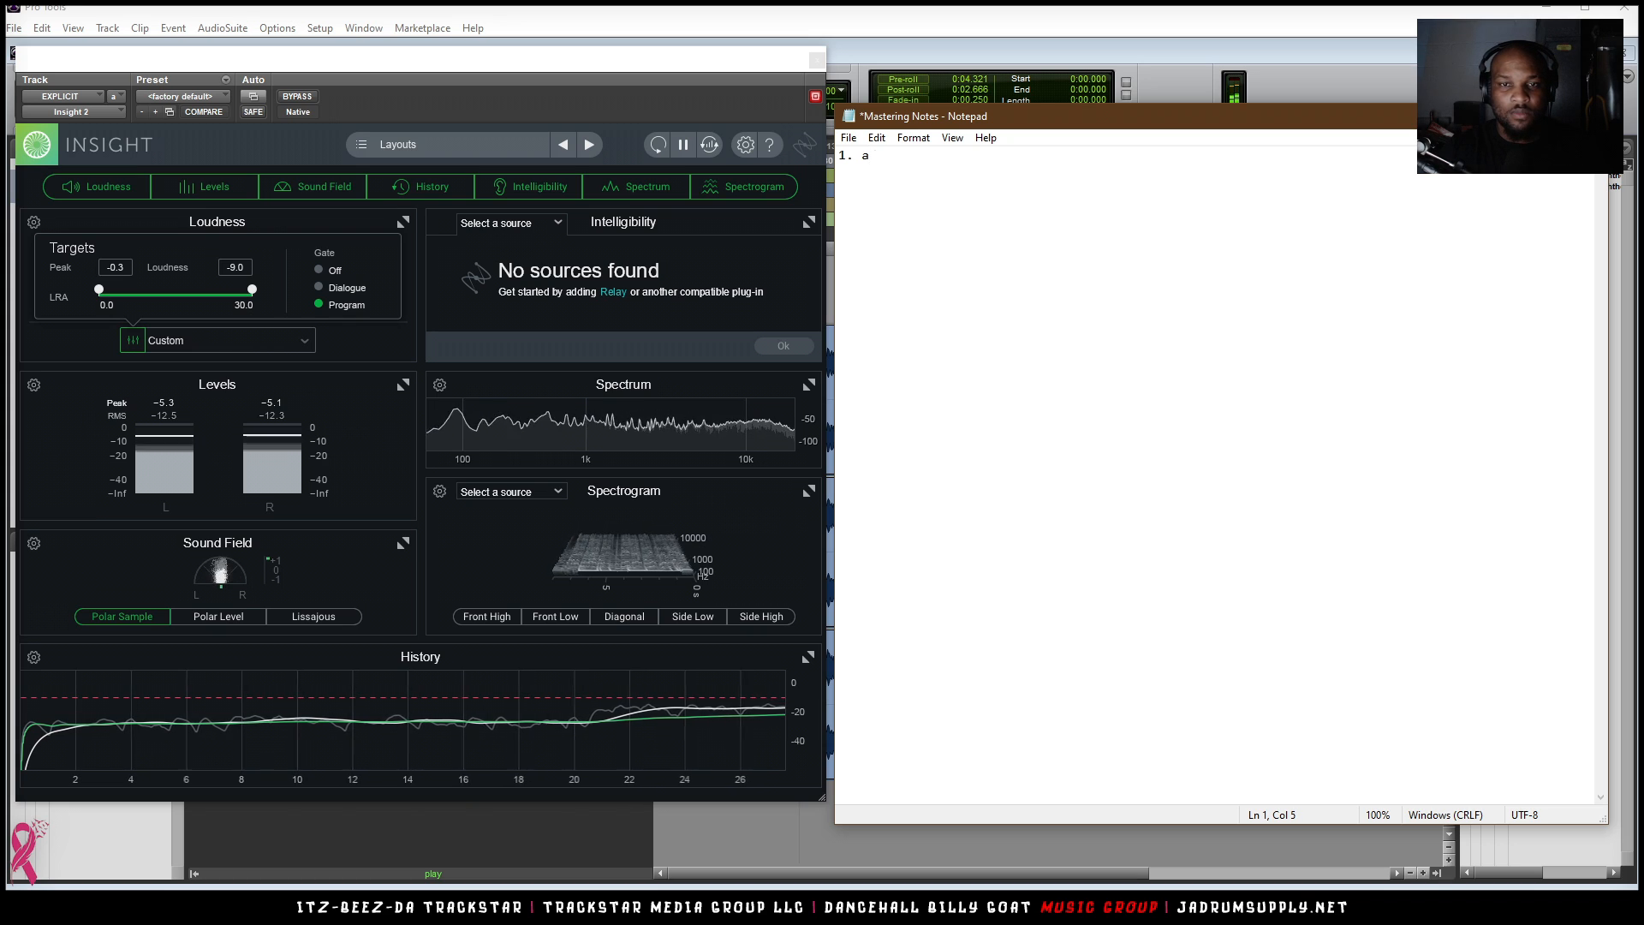
type("she")
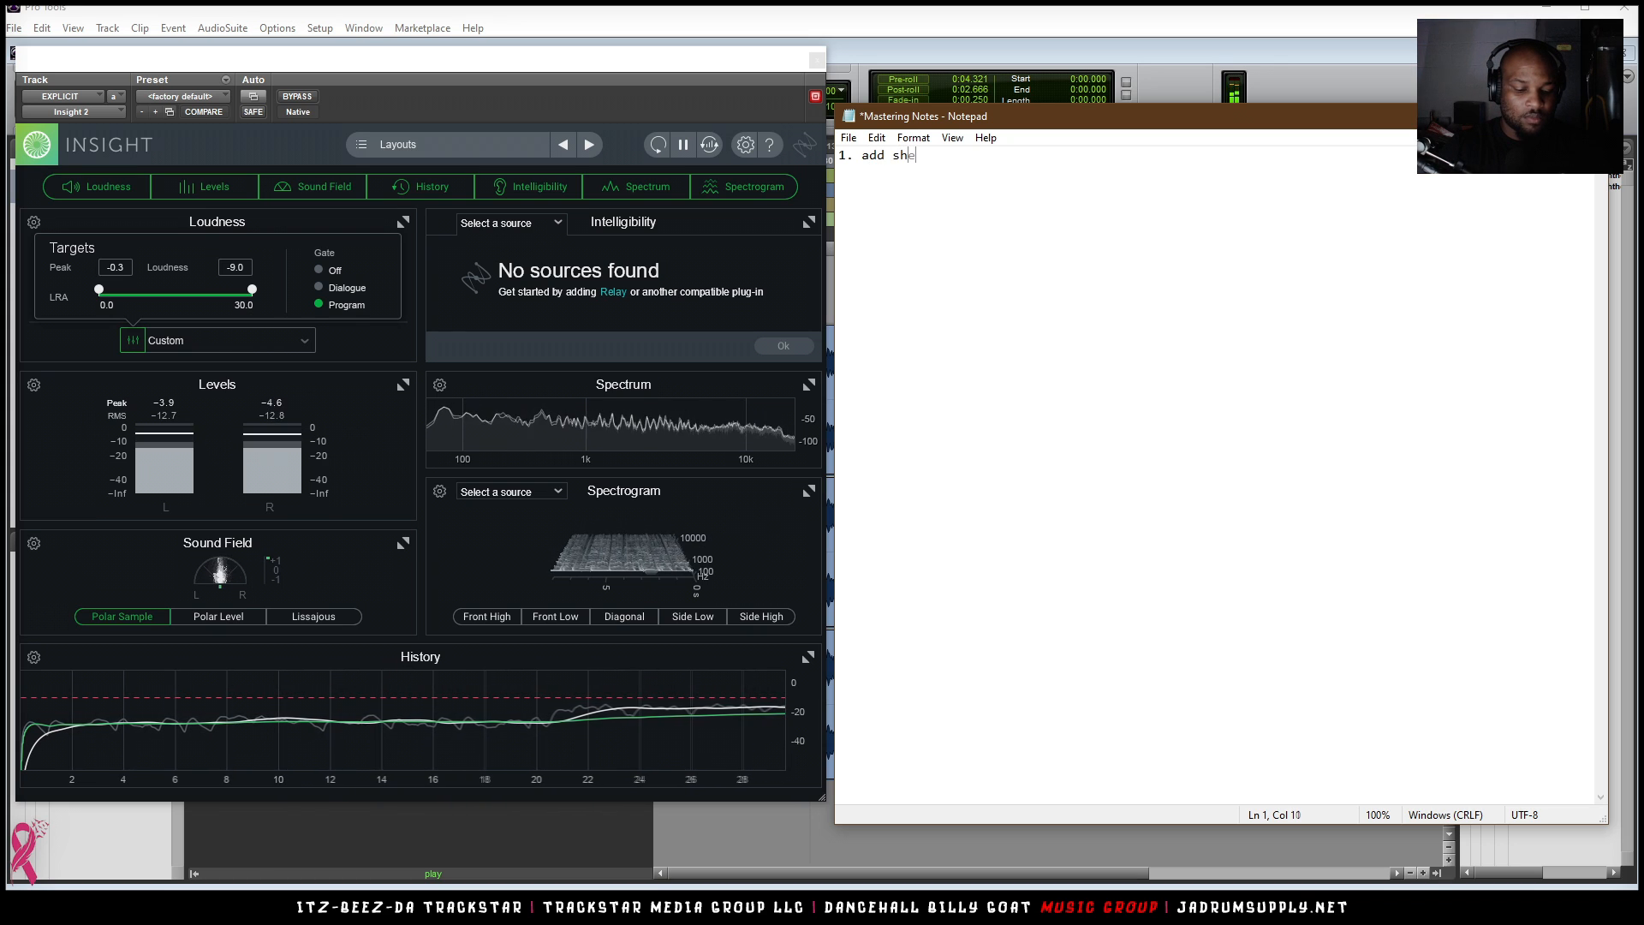
type("en 2.")
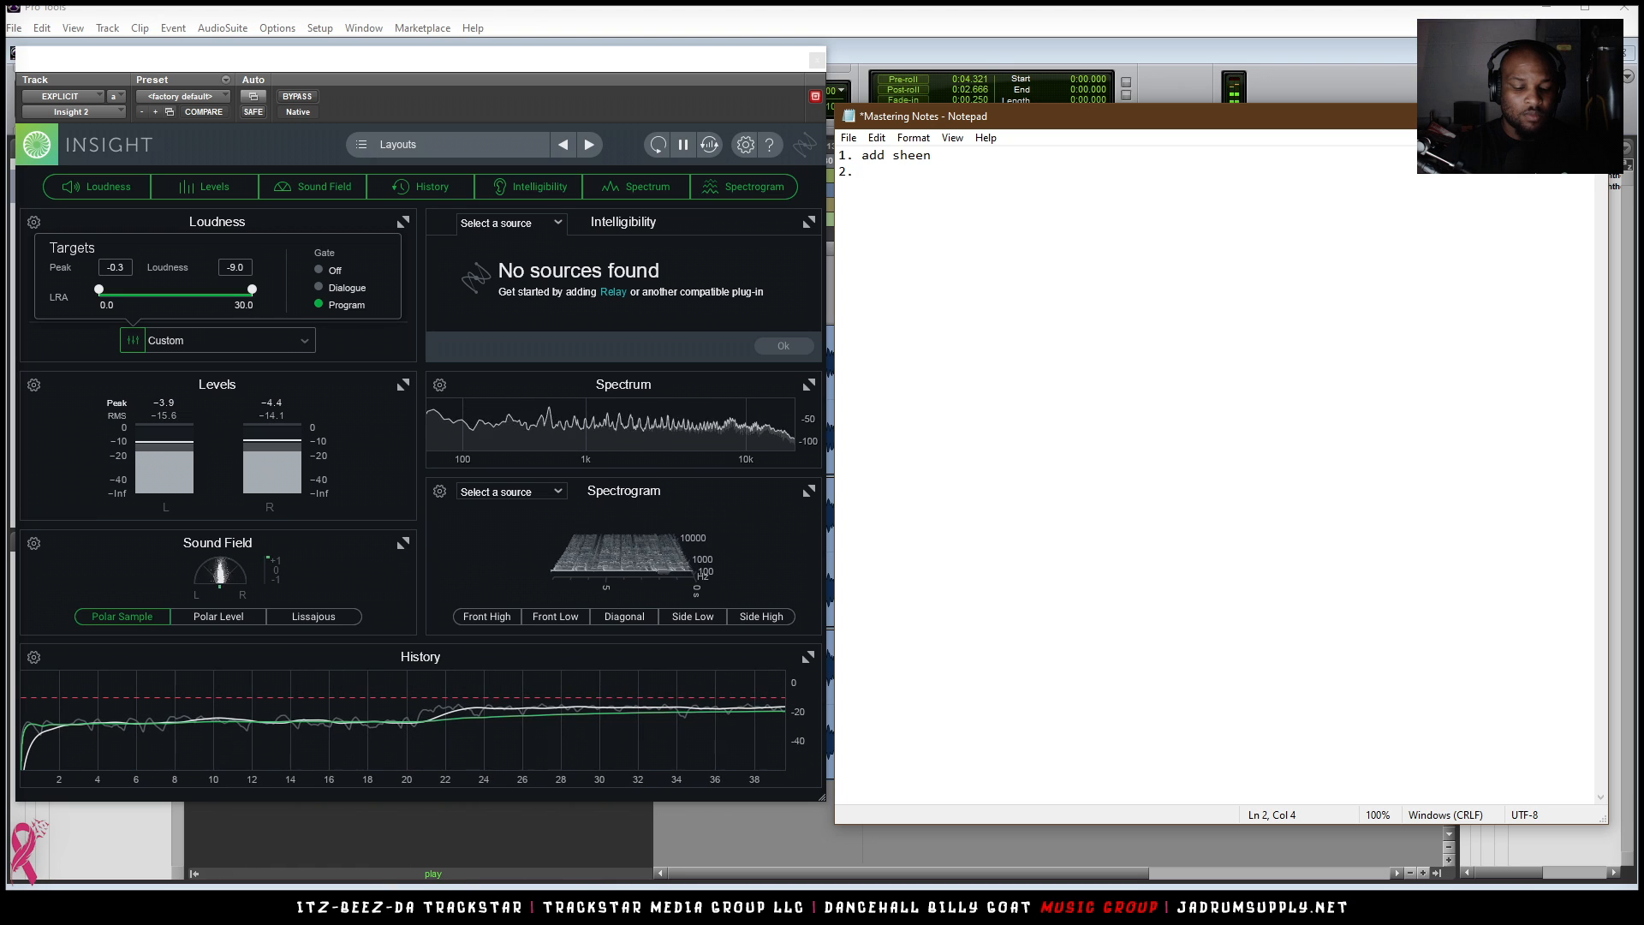
- Write the second mastering note as "add depth and dimension", correcting its spelling
type("add")
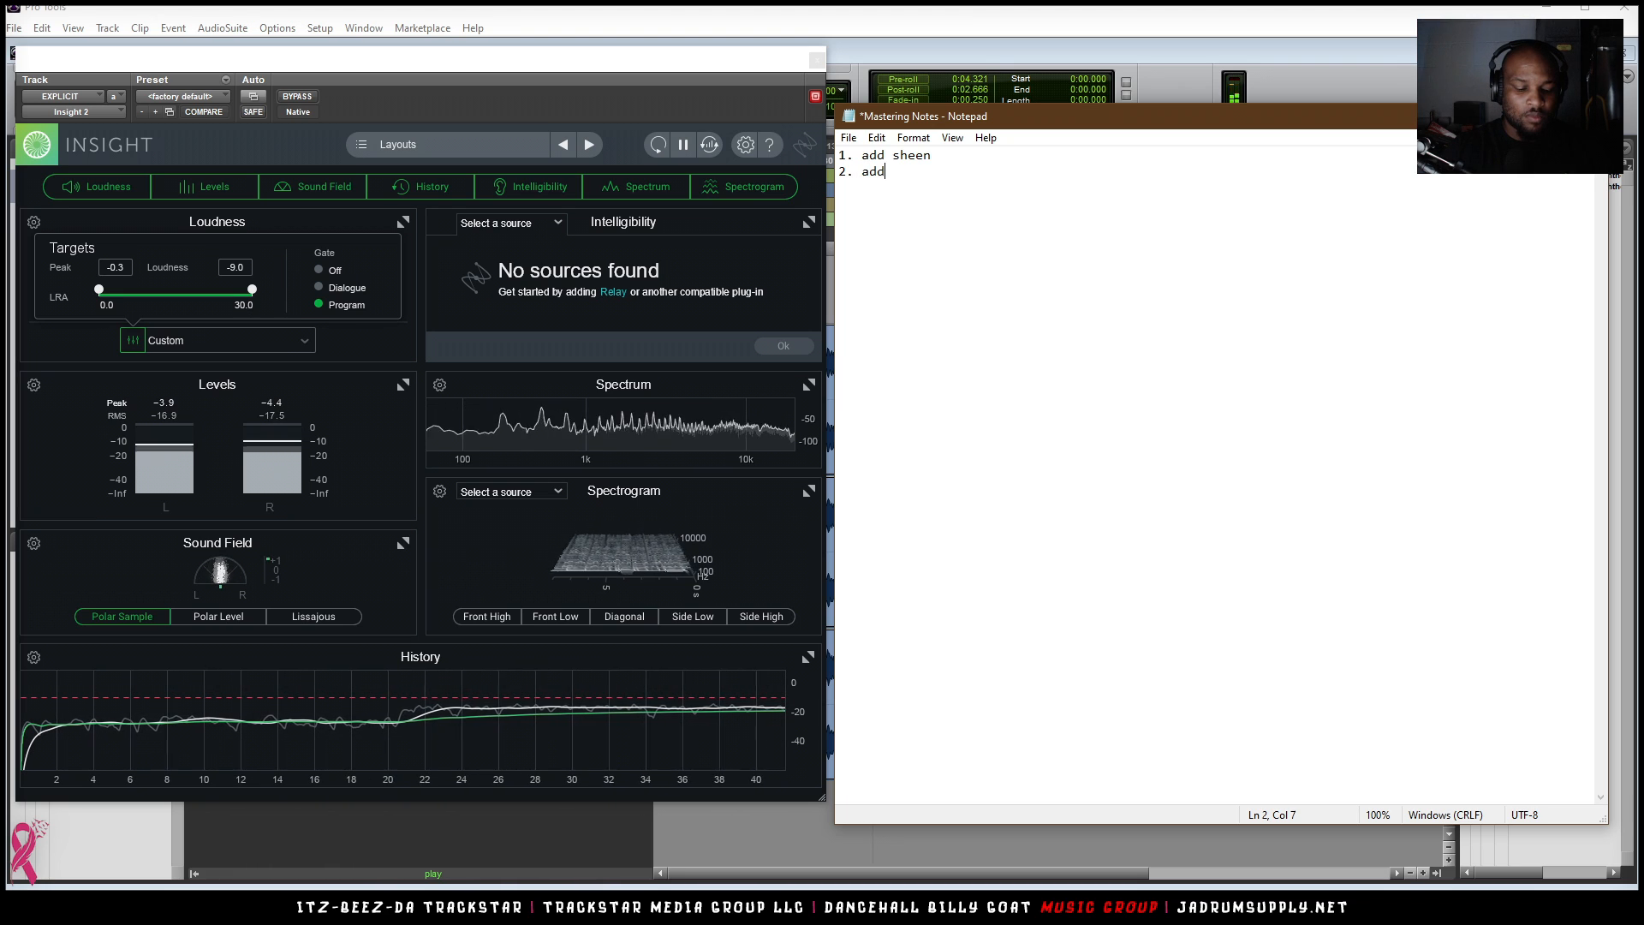
type(" depth and")
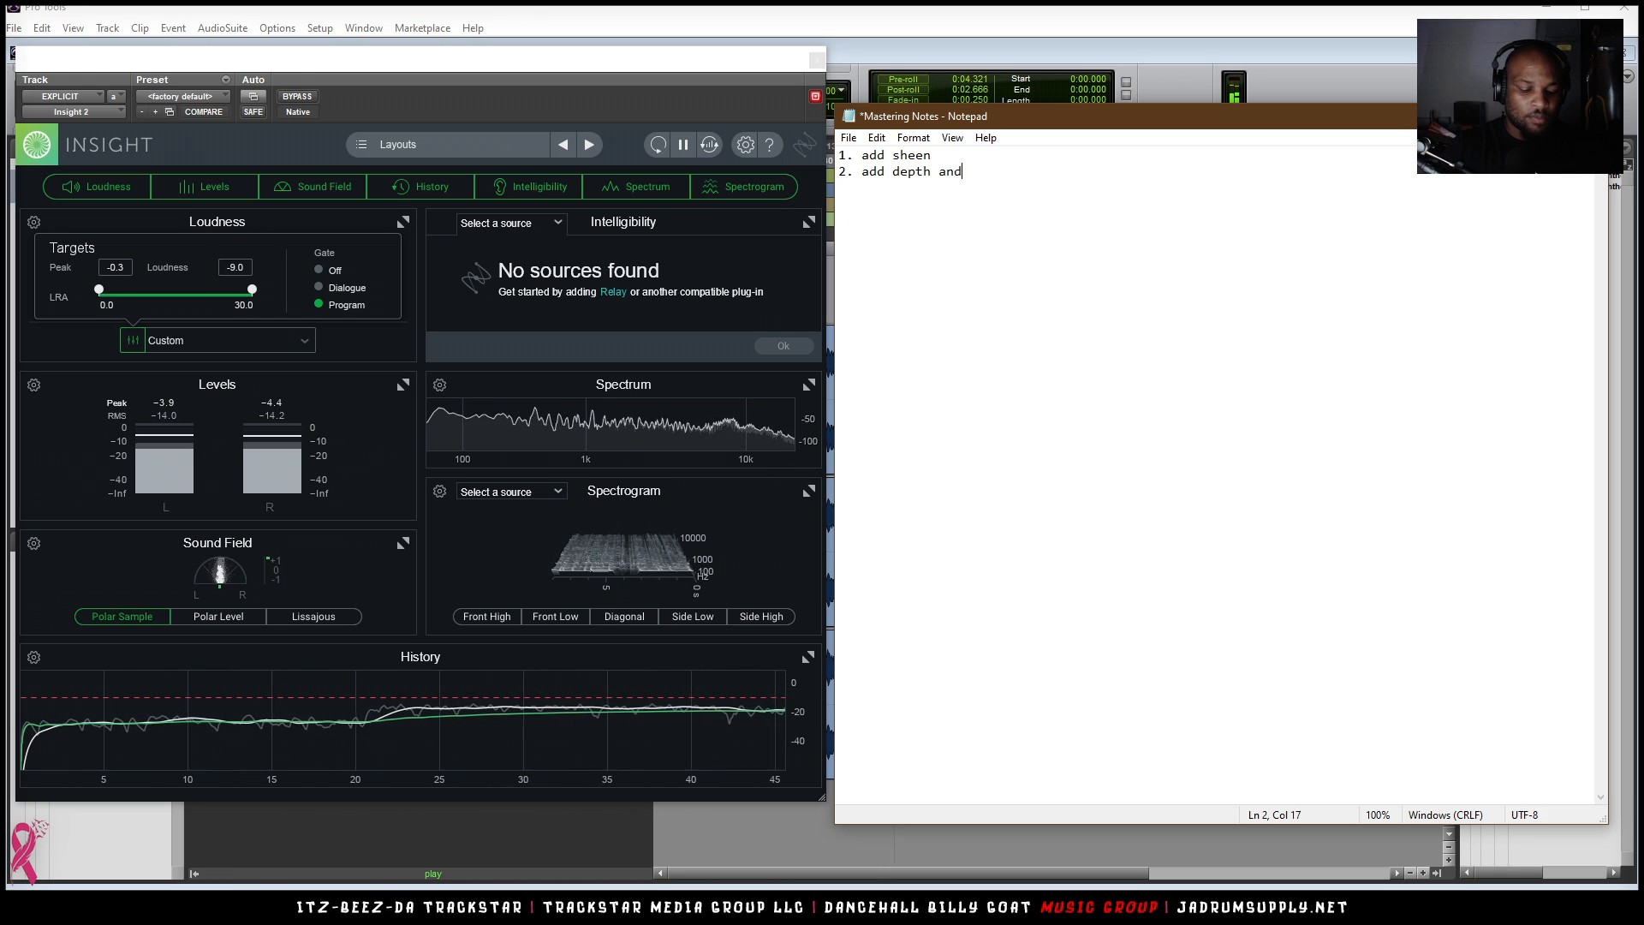
type(" demesi")
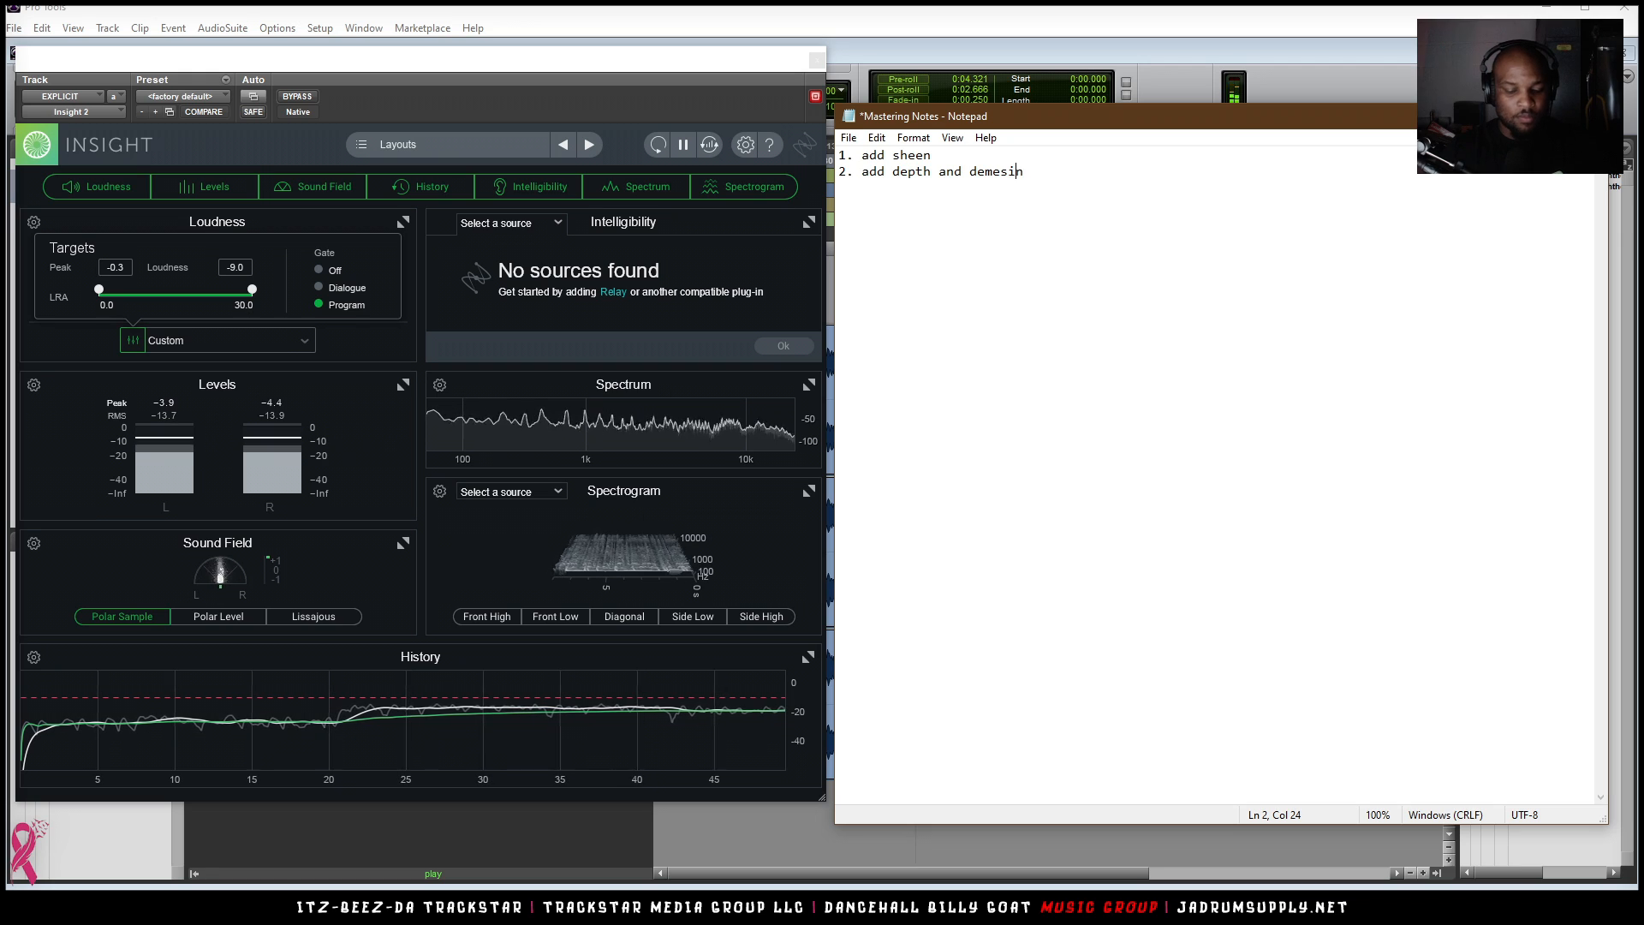
type("o")
key("Left")
key("Left")
key("Left")
key("Left")
key("Left")
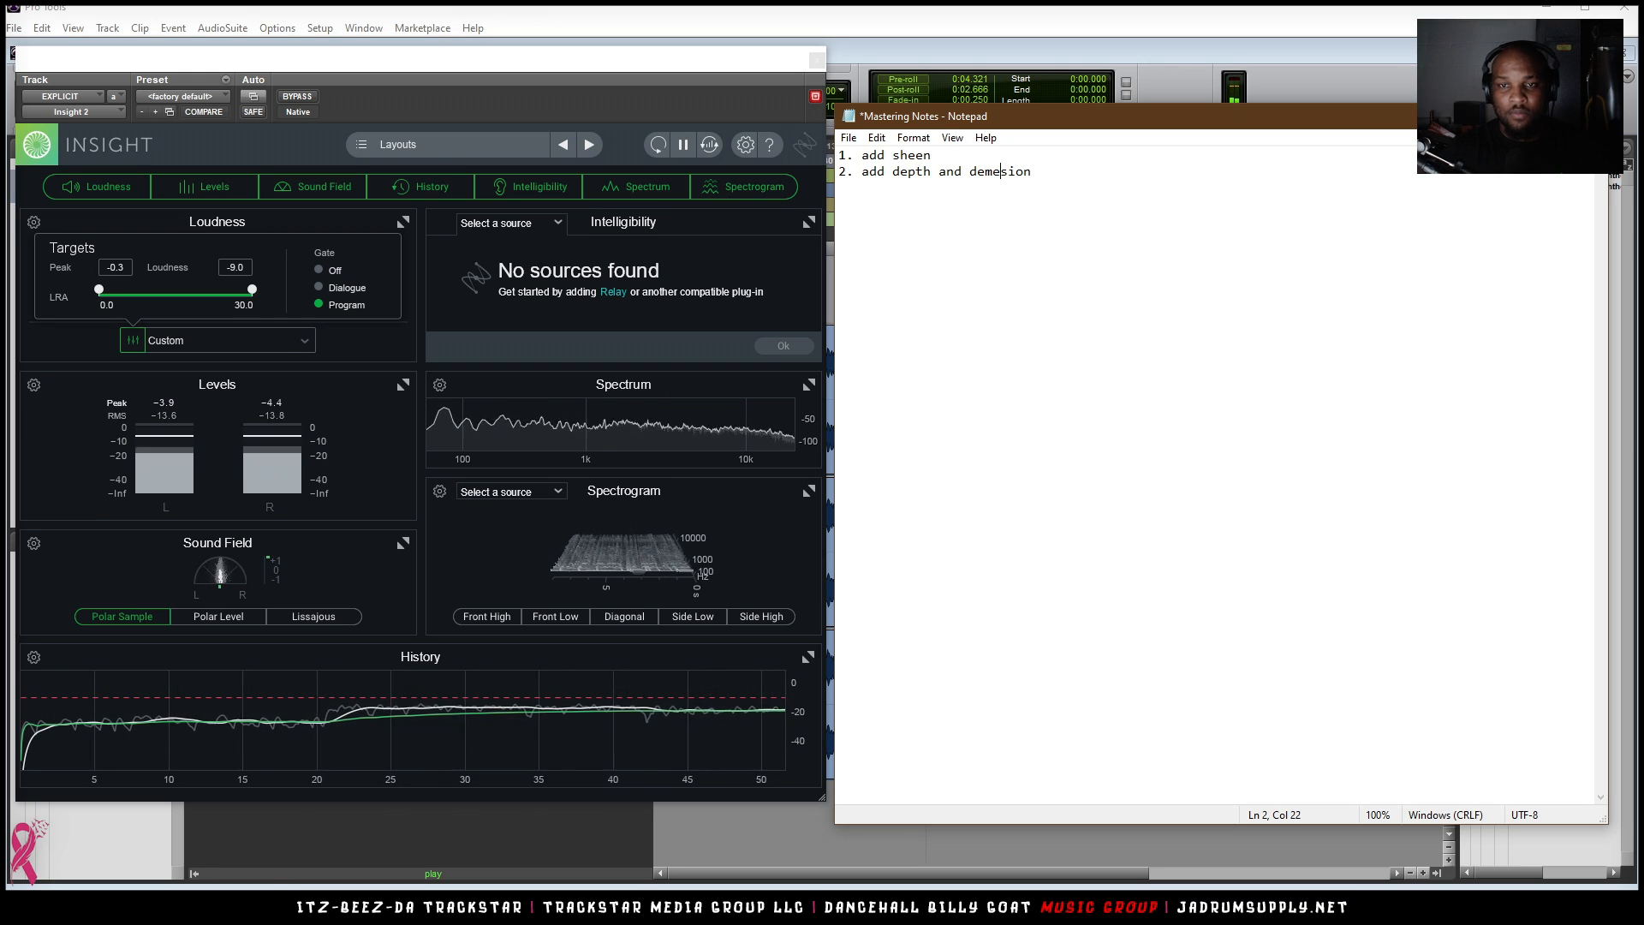
key("BackSpace")
type("i")
key("Right")
key("Right")
type("n")
key("End")
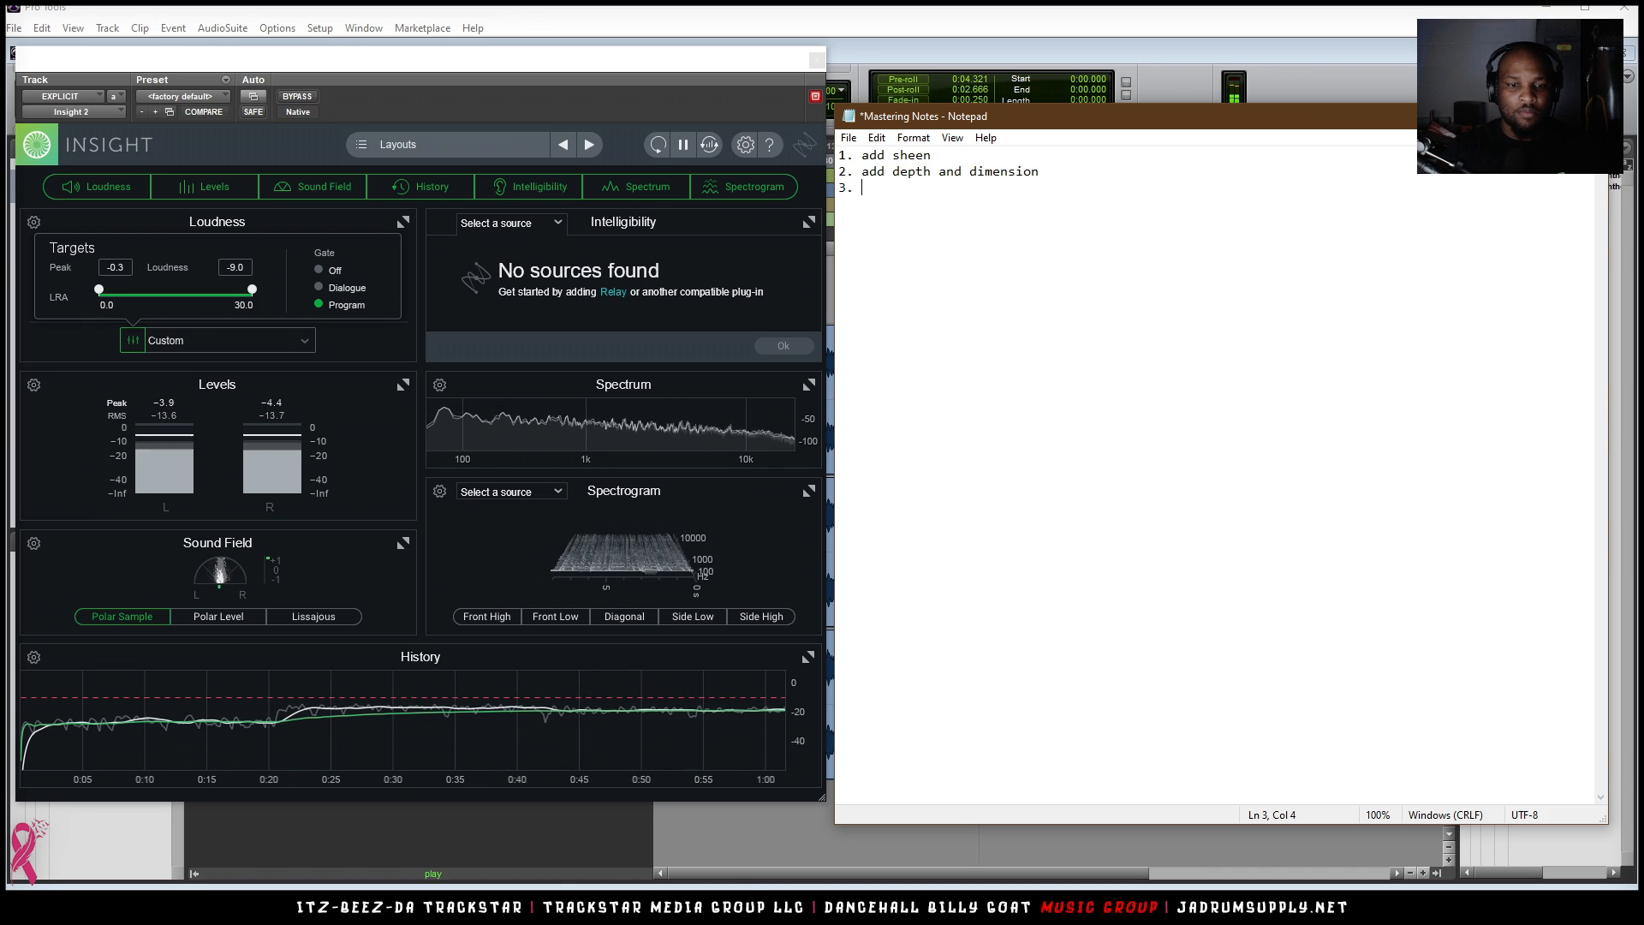
- Add the mastering notes "3. tighten up low end" and "4. add width" while the song plays
type("tigh")
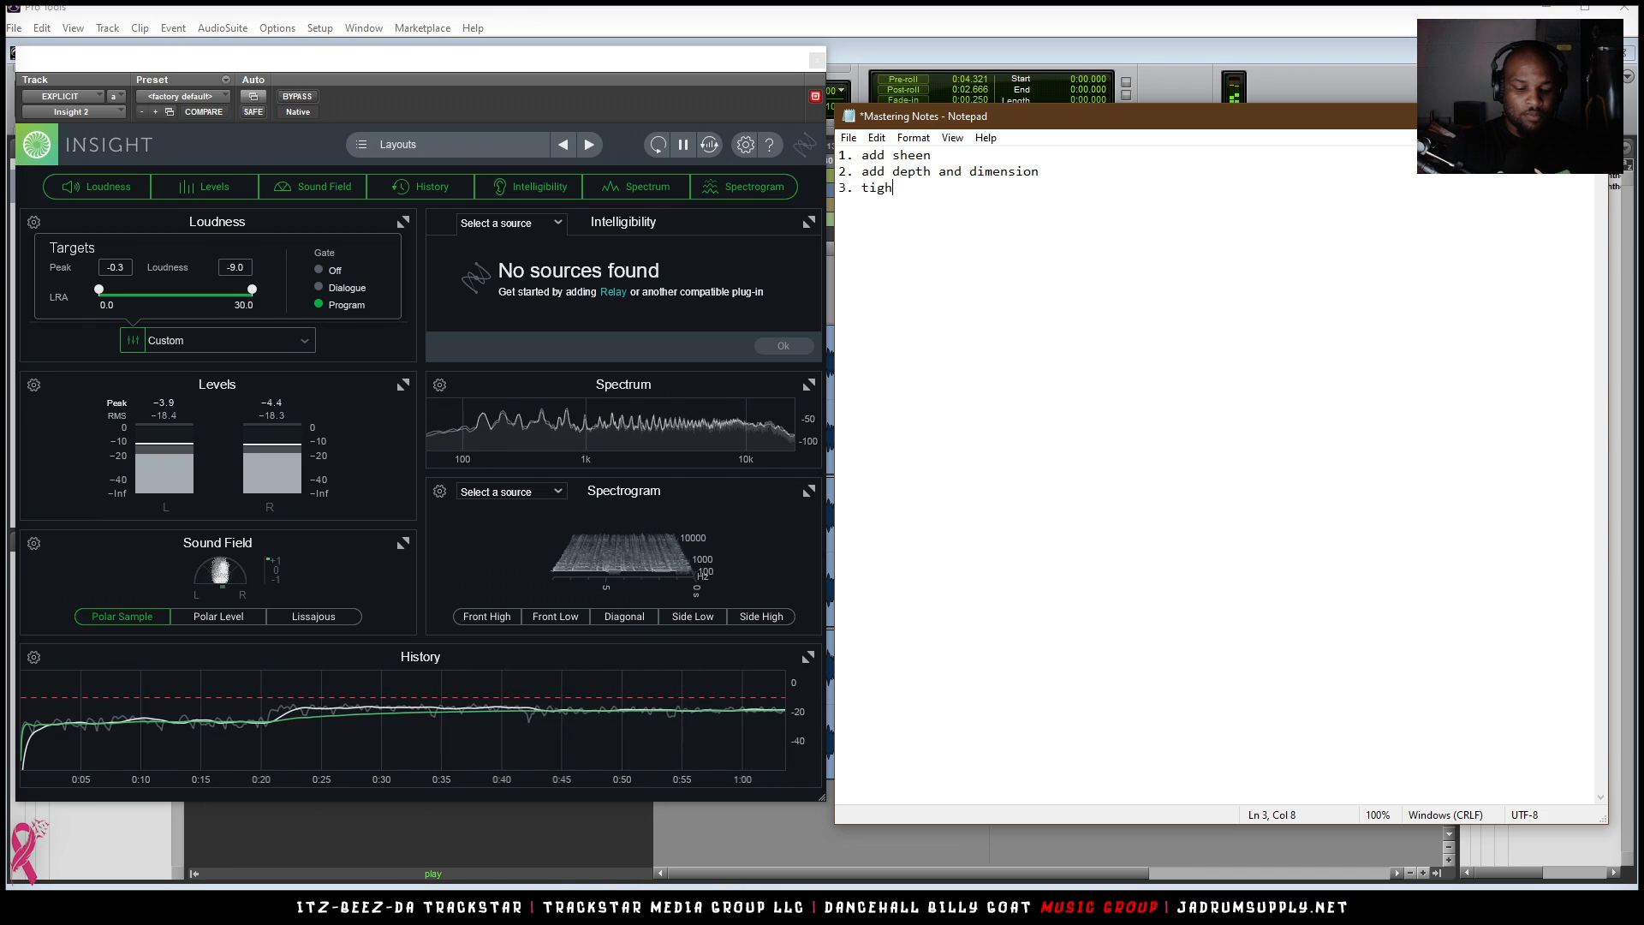
type("ten up low end")
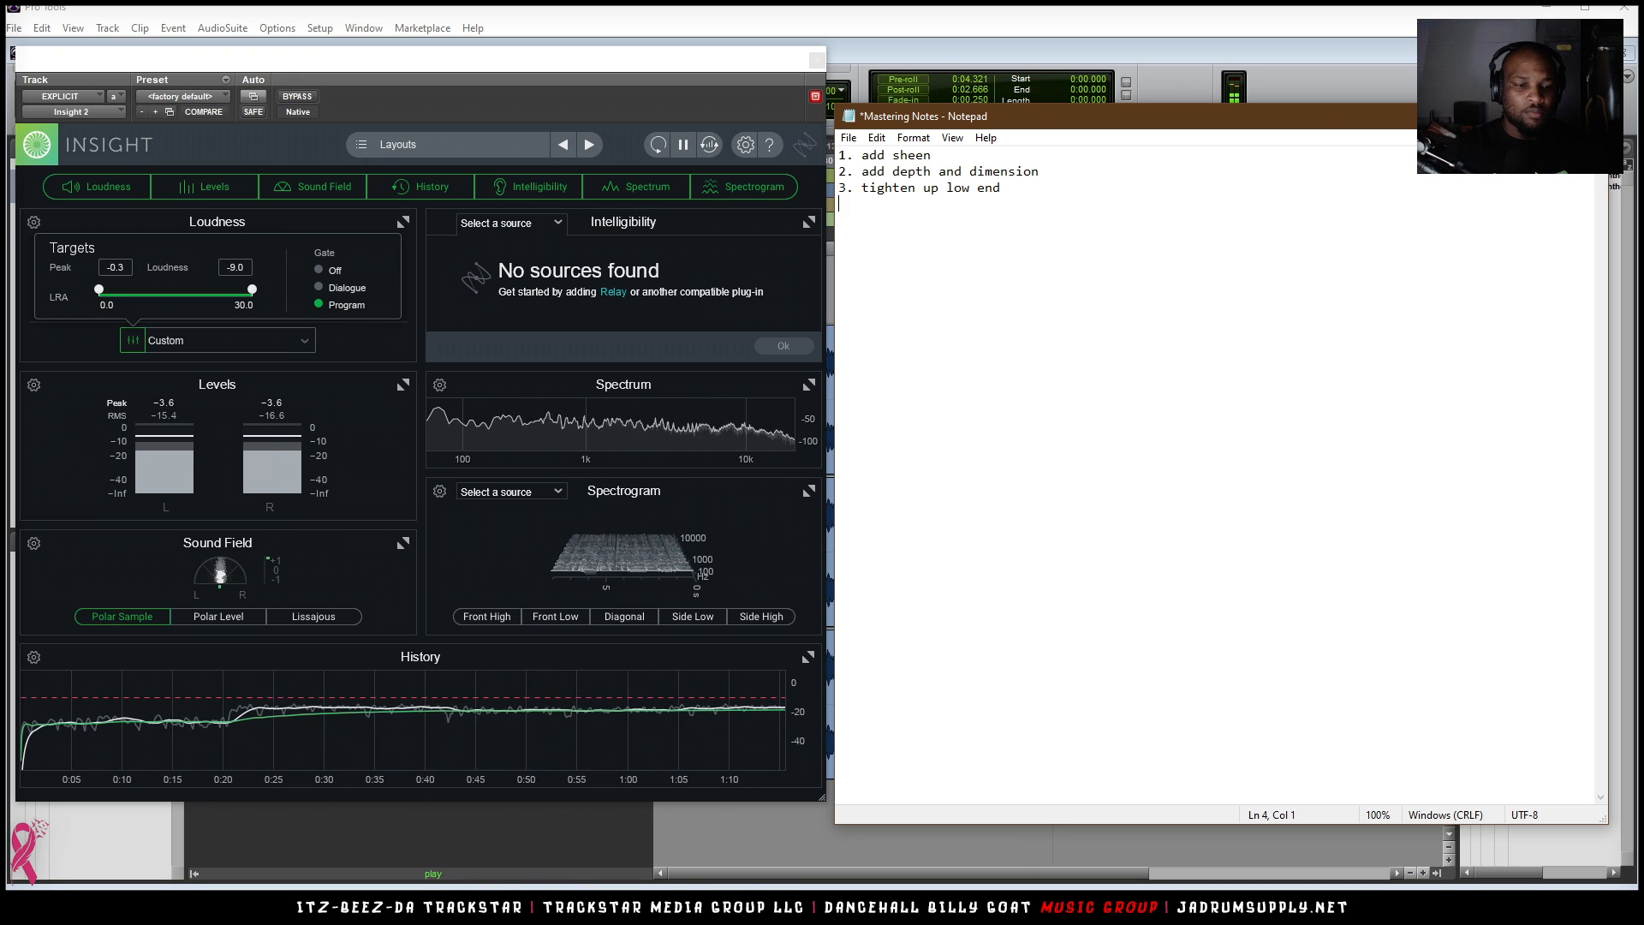
type("4.")
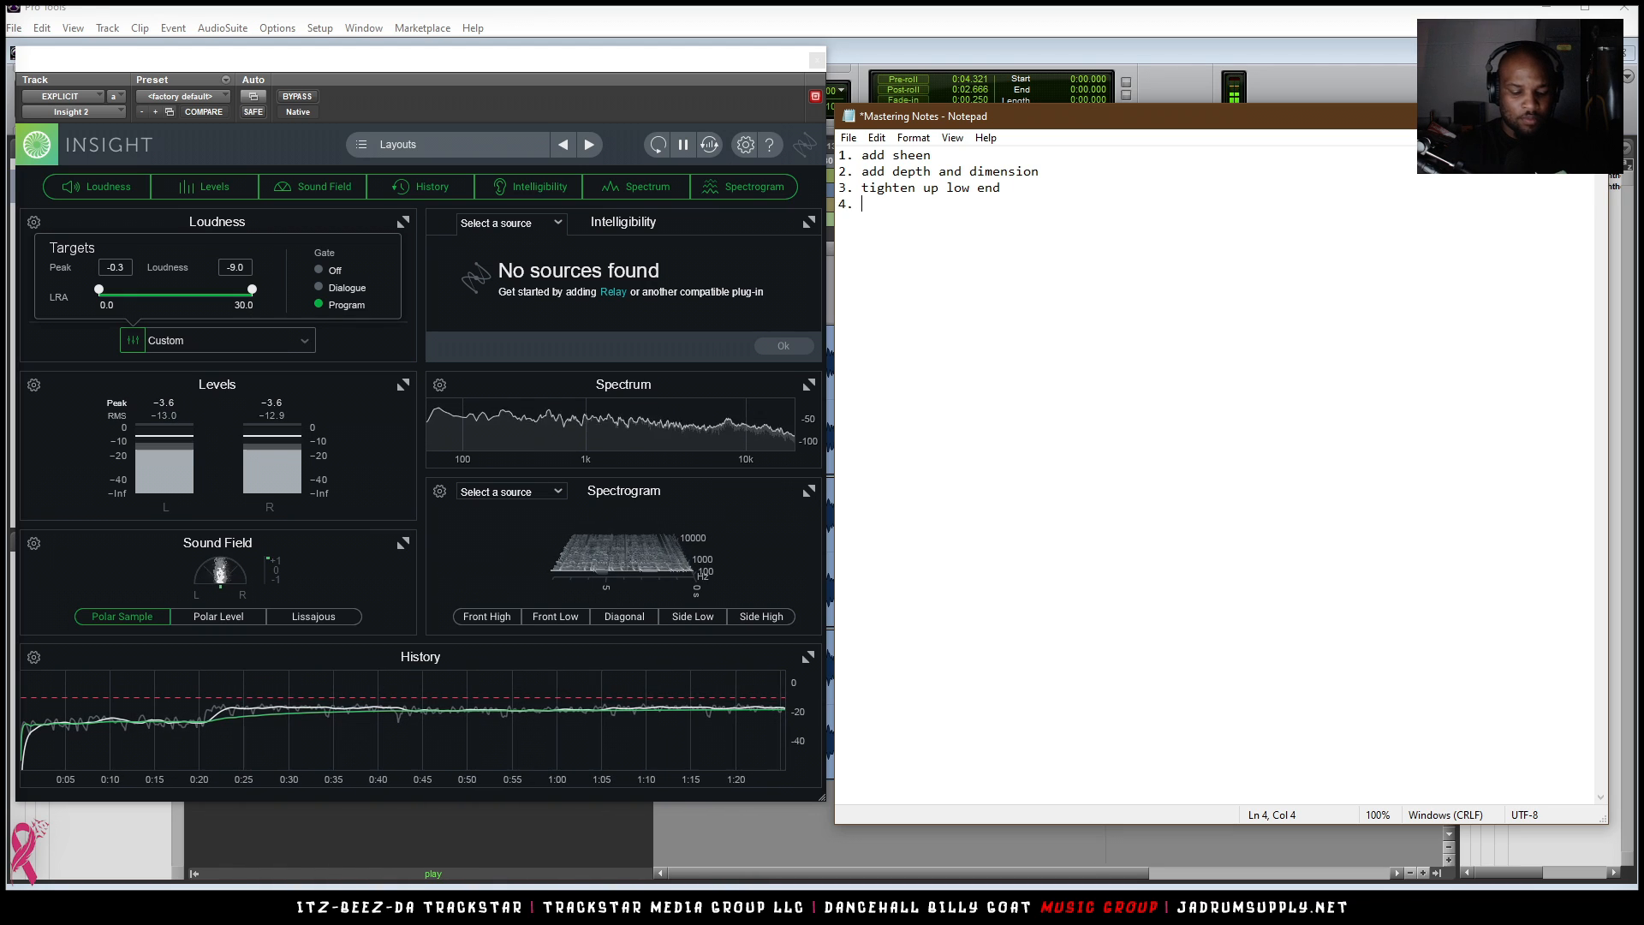
type("d width")
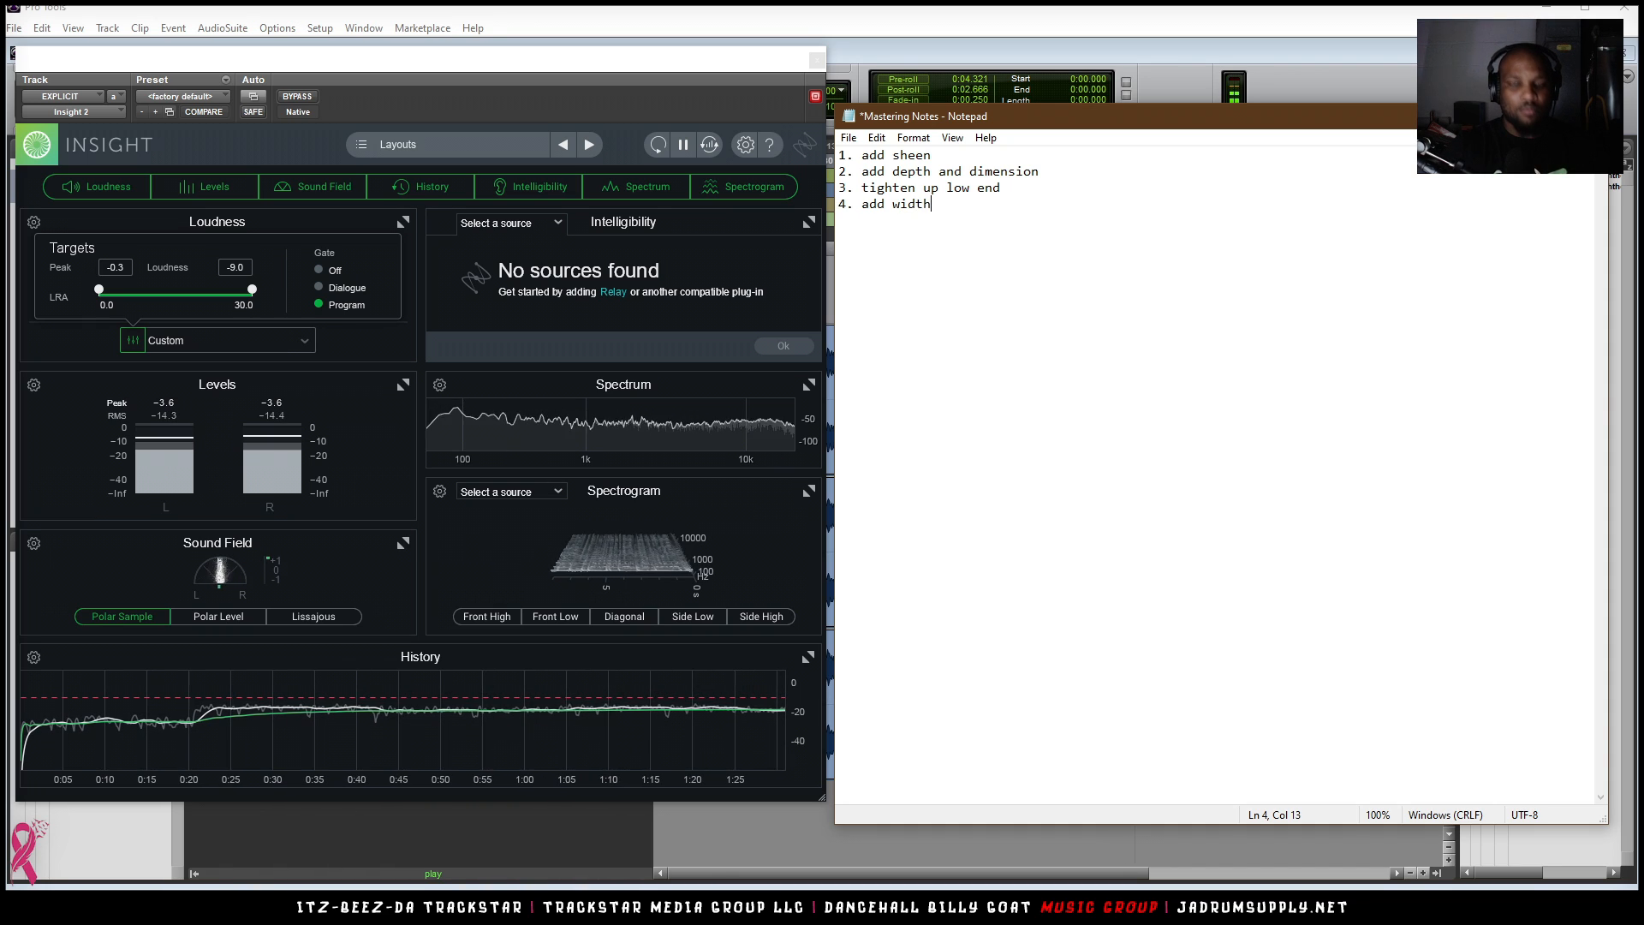
key("Return")
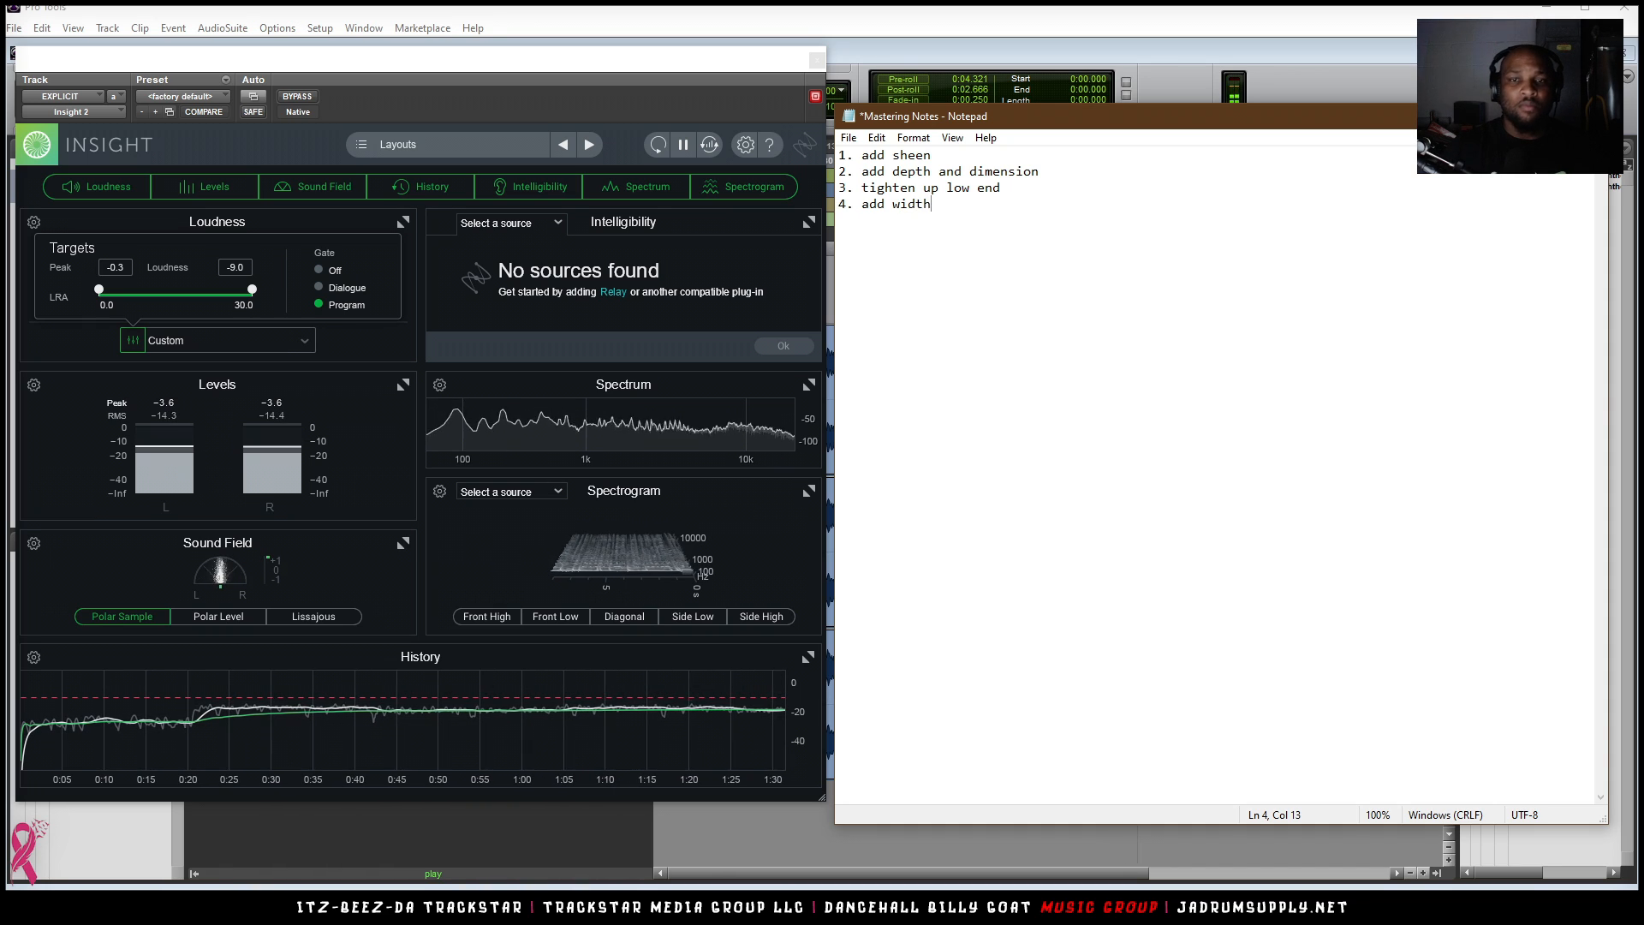
- Add the fifth mastering note, "light compression to balance dynamics"
type("5.")
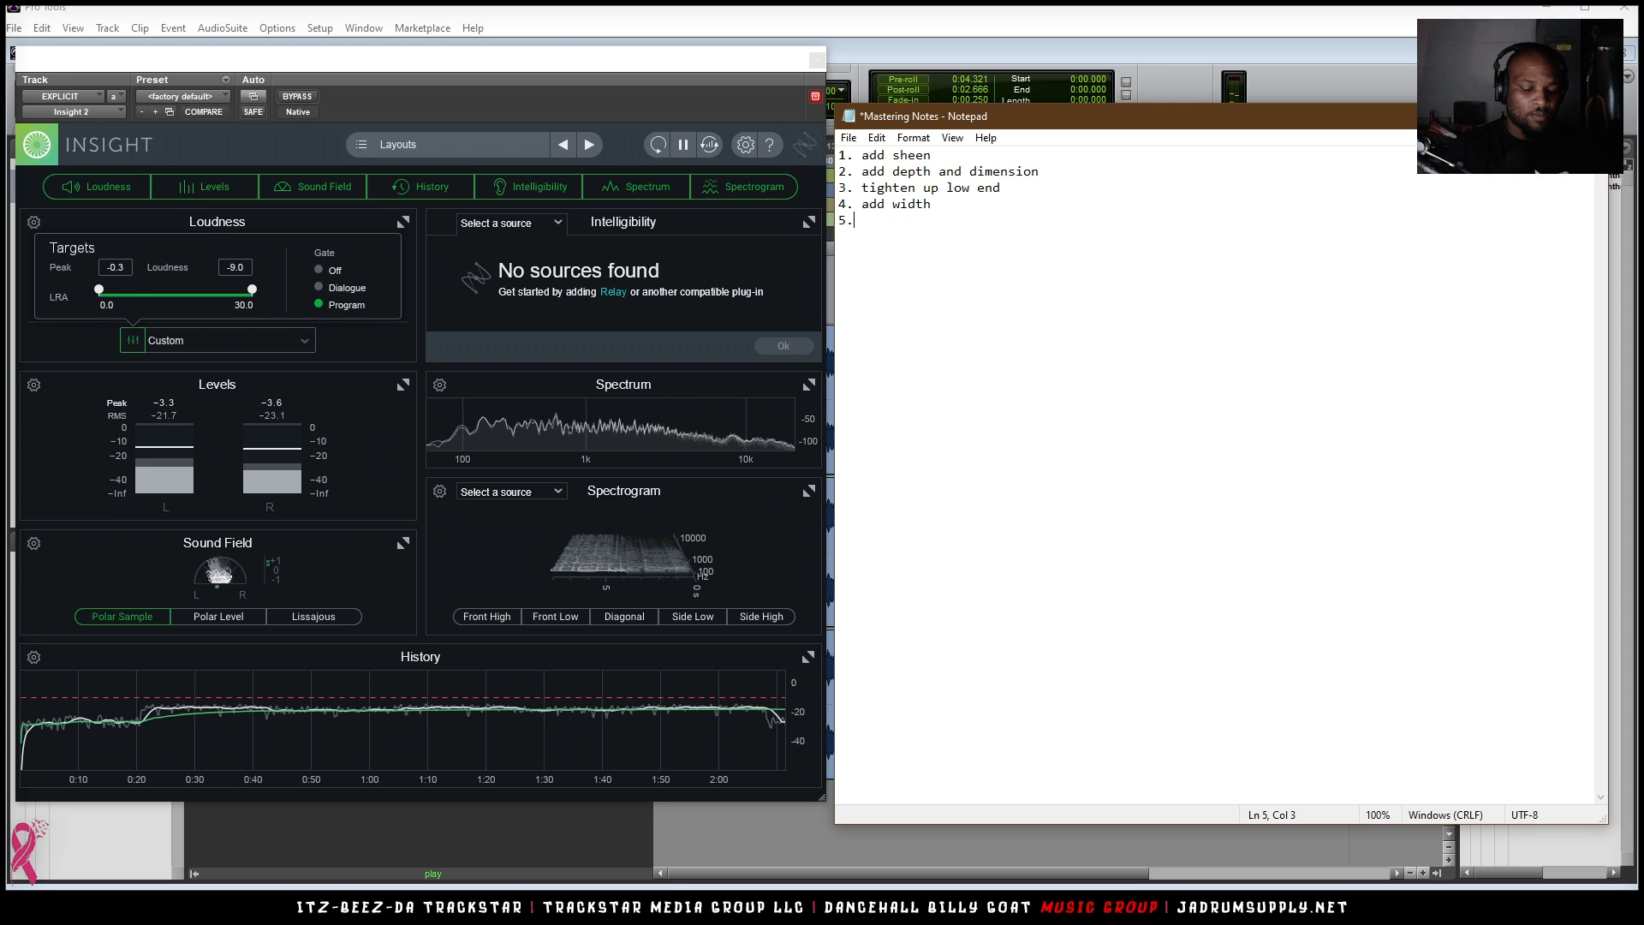
type("l")
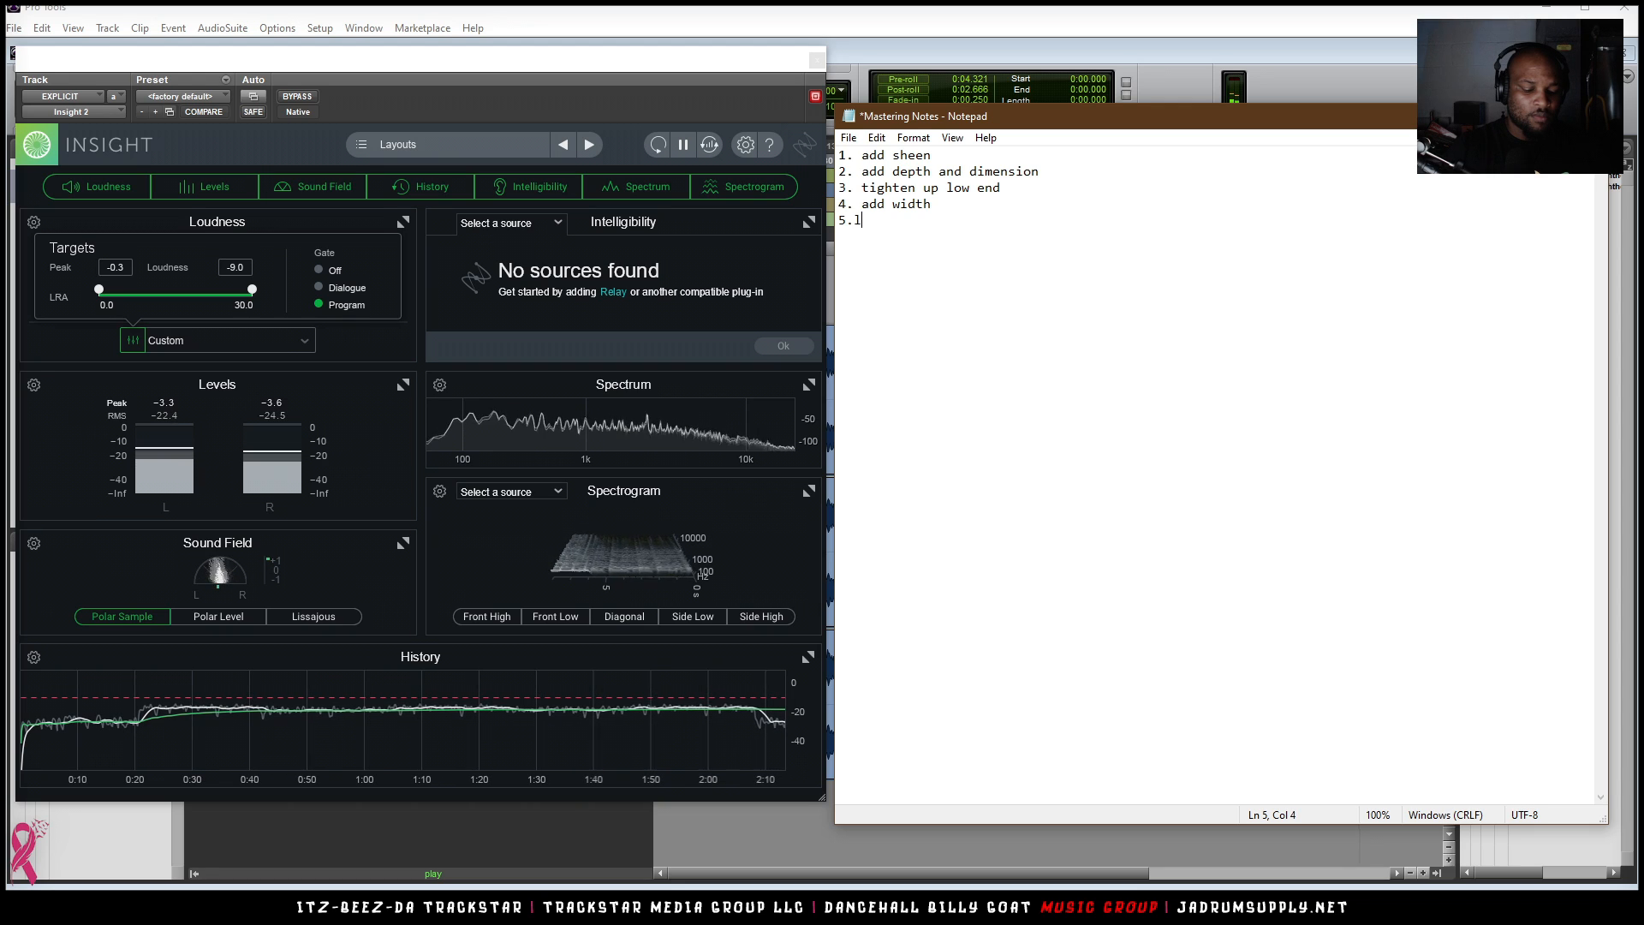
type("ight compre")
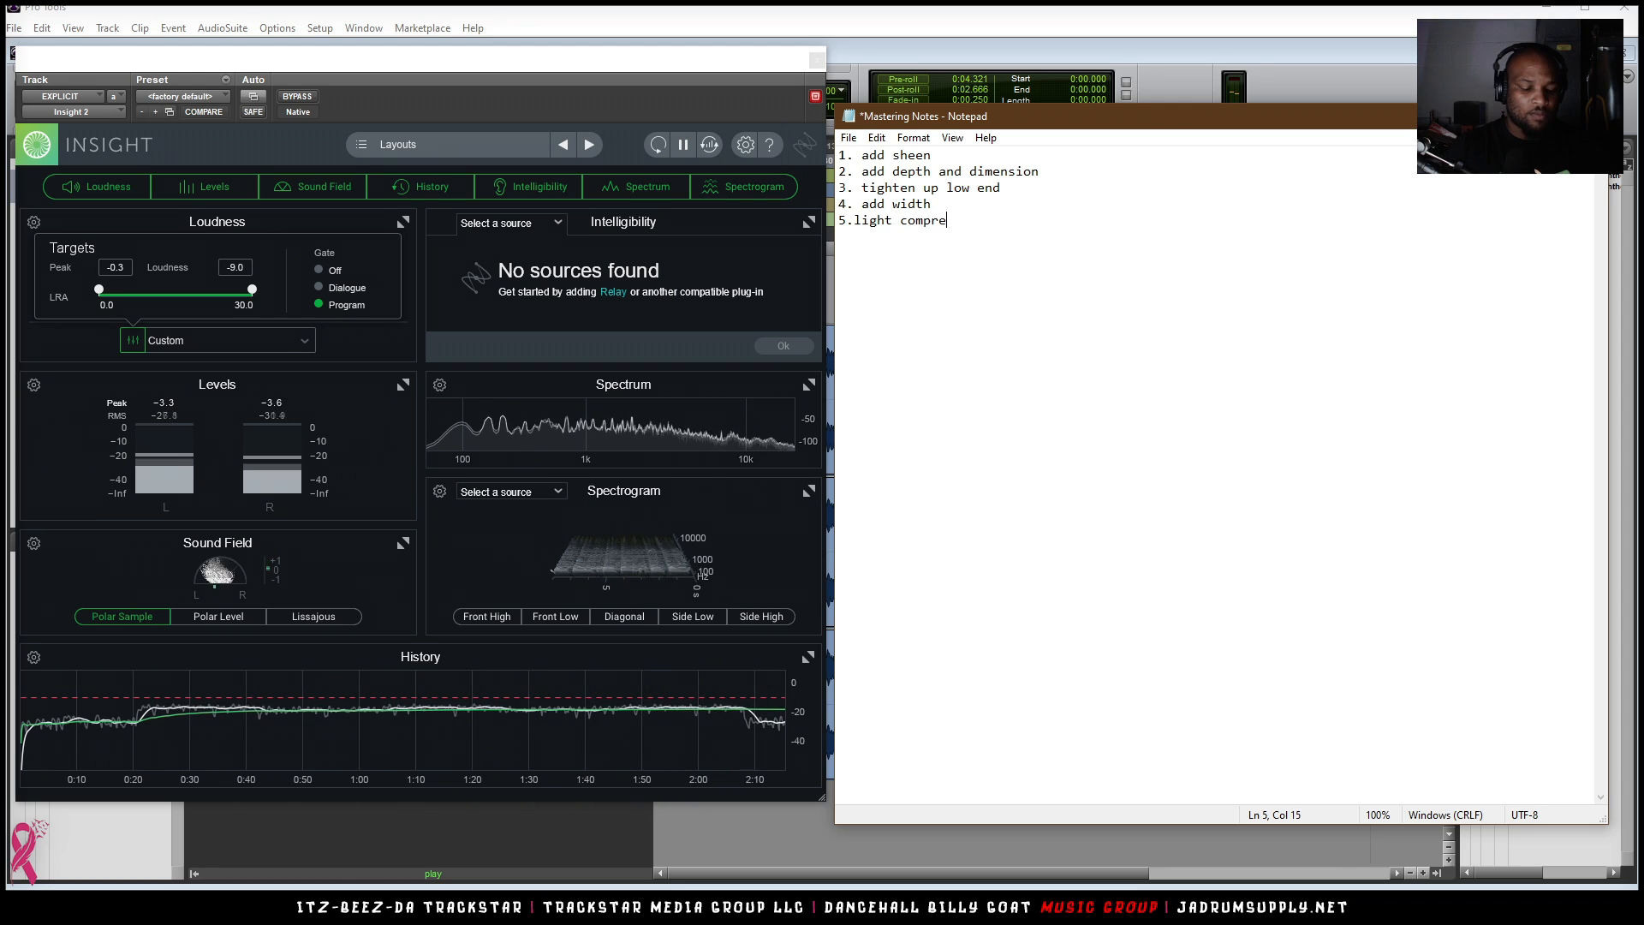
type("ssion to ")
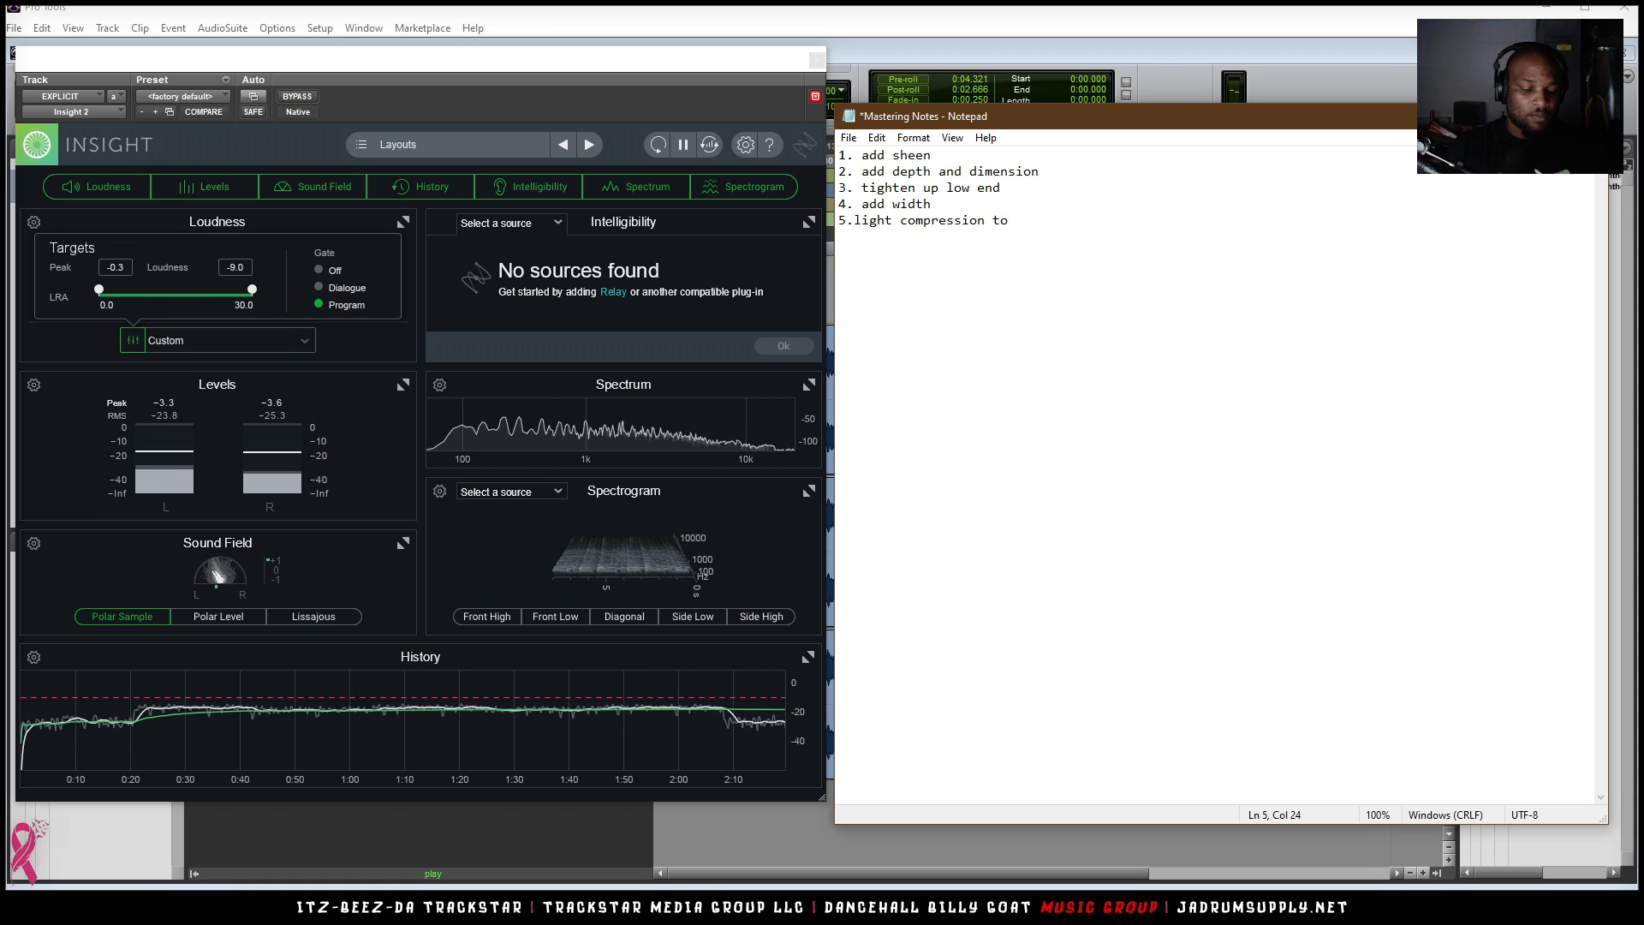
type("bal")
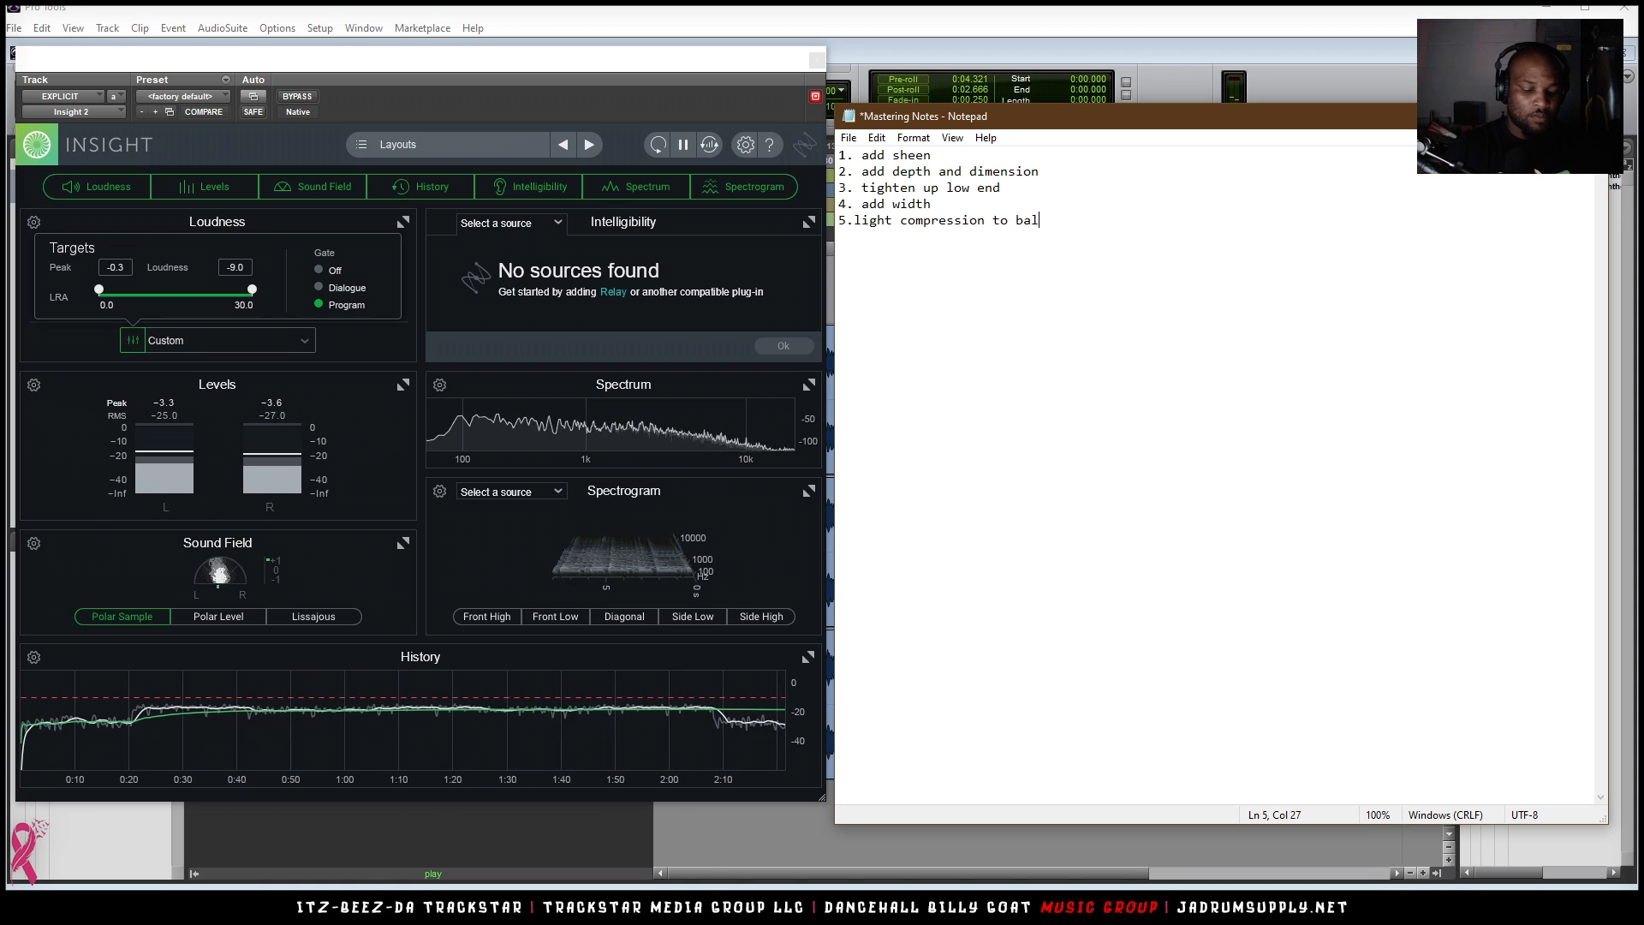
type("ance dynamix")
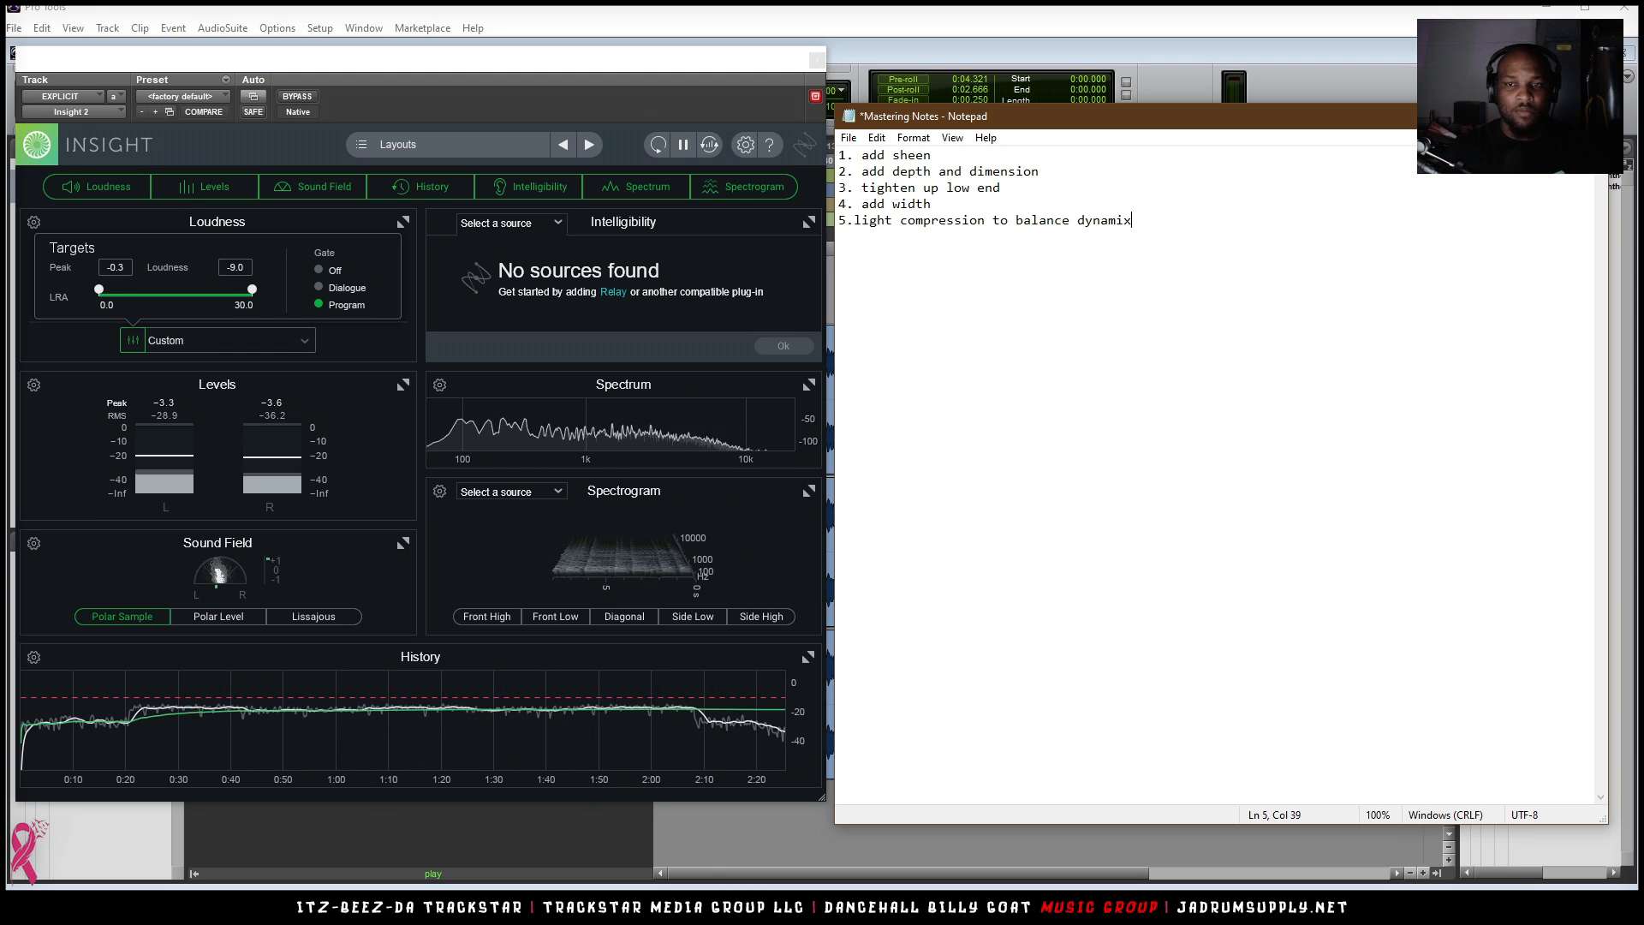
key("BackSpace")
type("cs")
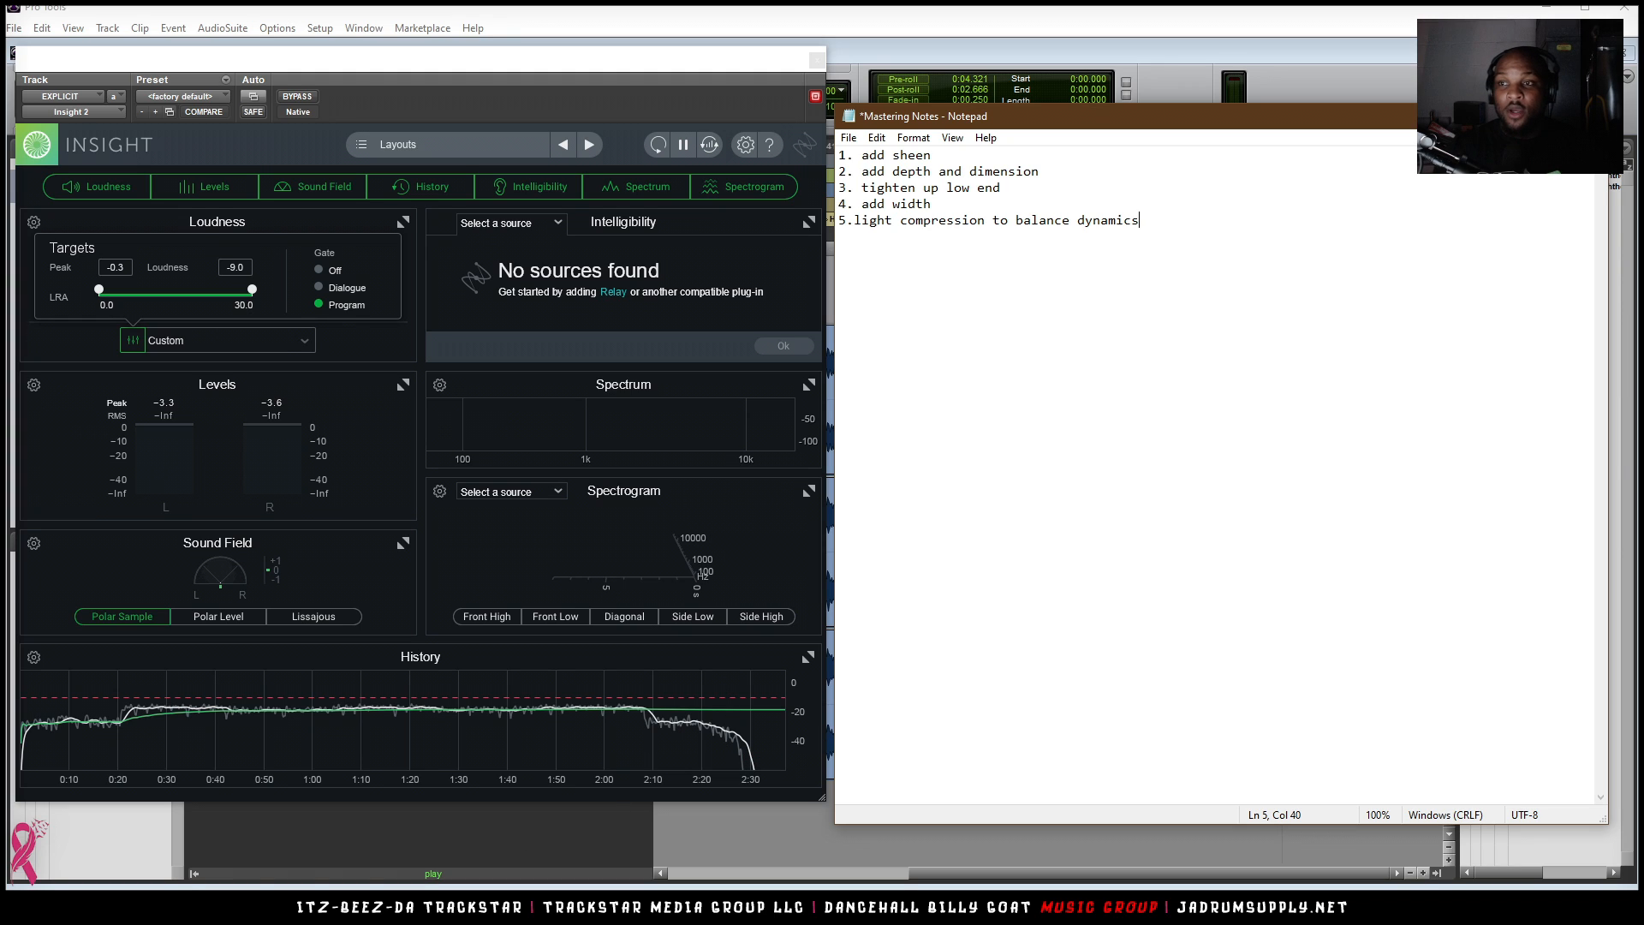
- Minimize the Mastering Notes file and close the Insight 2 plug-in window in Pro Tools
left_click(1511, 116)
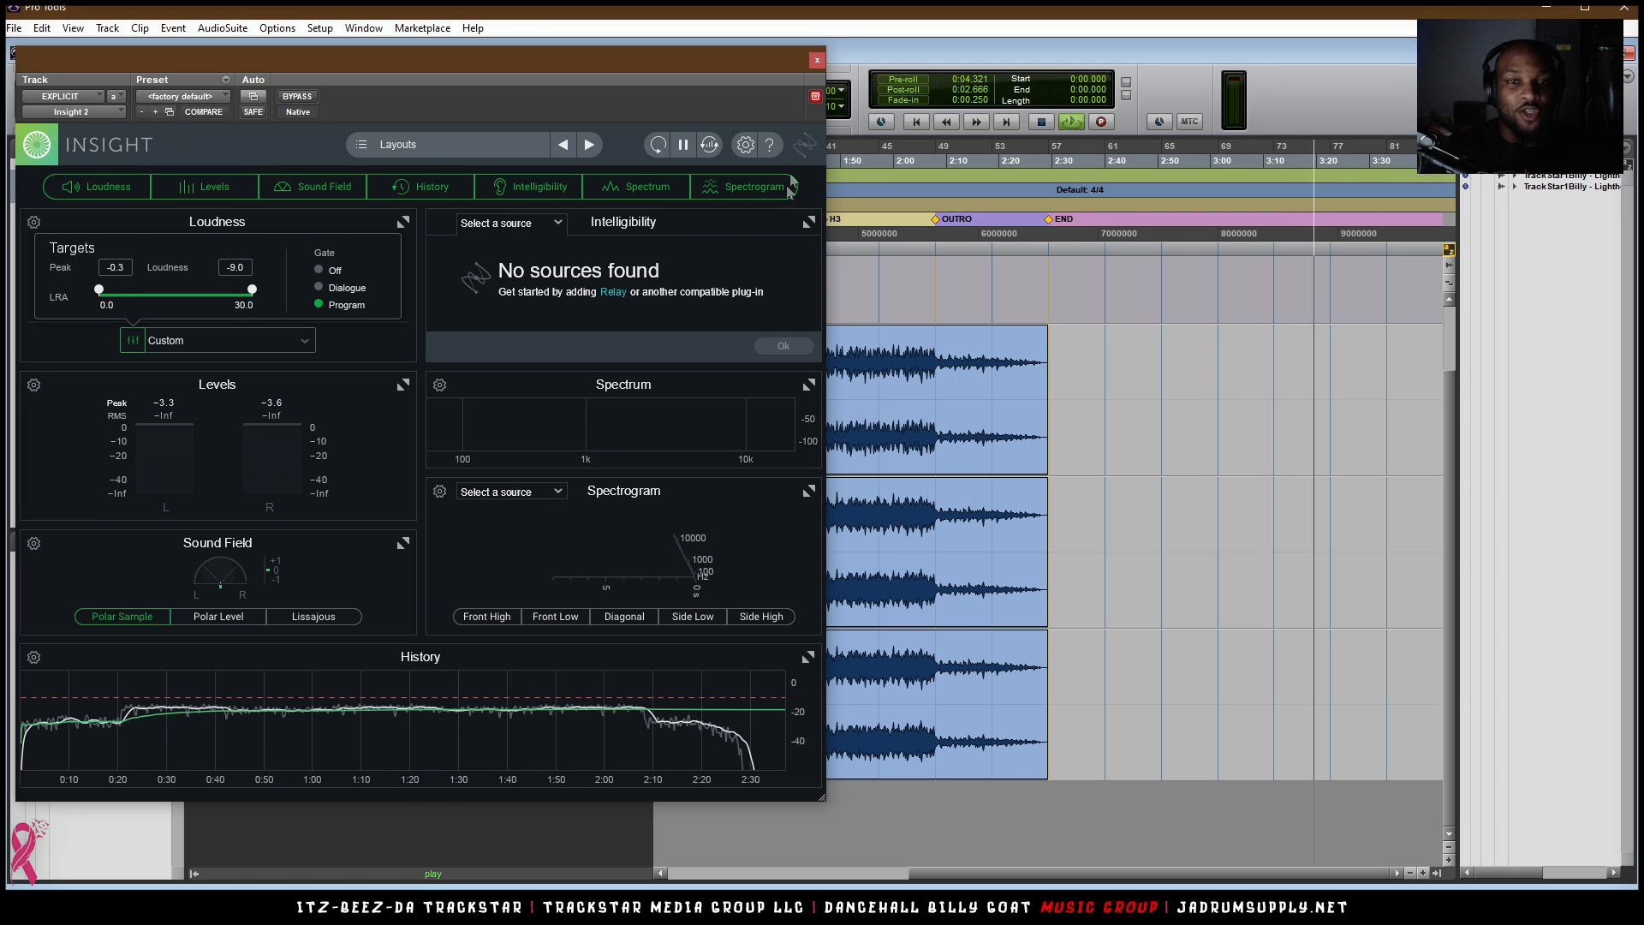
left_click(817, 60)
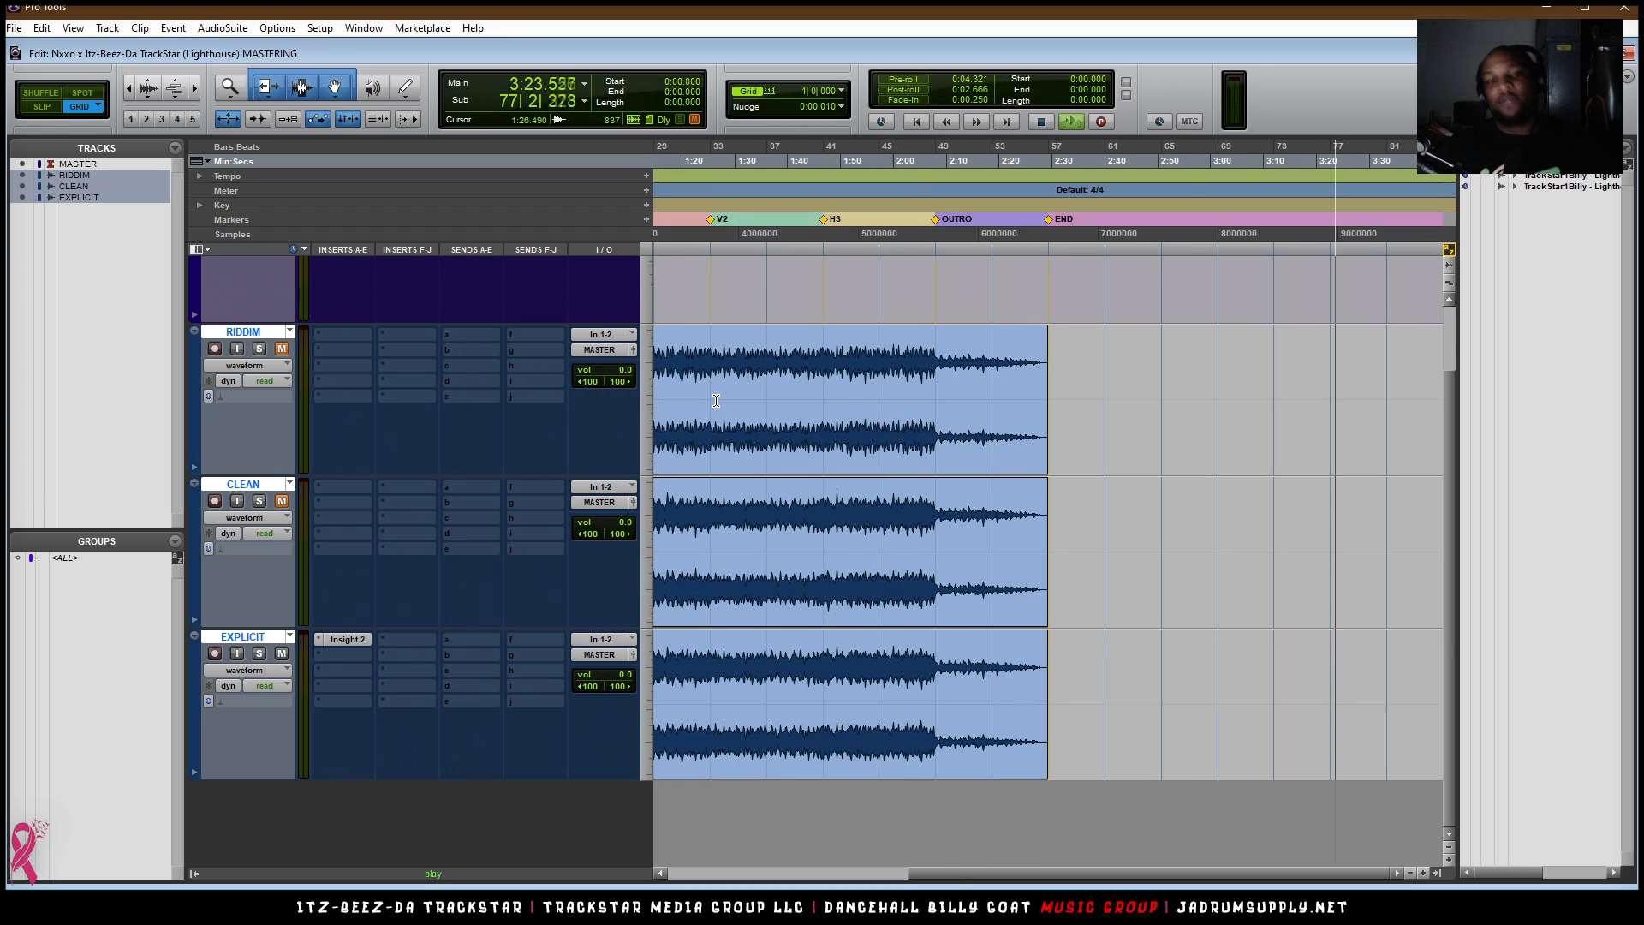
- Select the H1 section on the EXPLICIT track from 0:21.333 to 0:42.666, stop playback and toggle the zoom onto the selection
key("r")
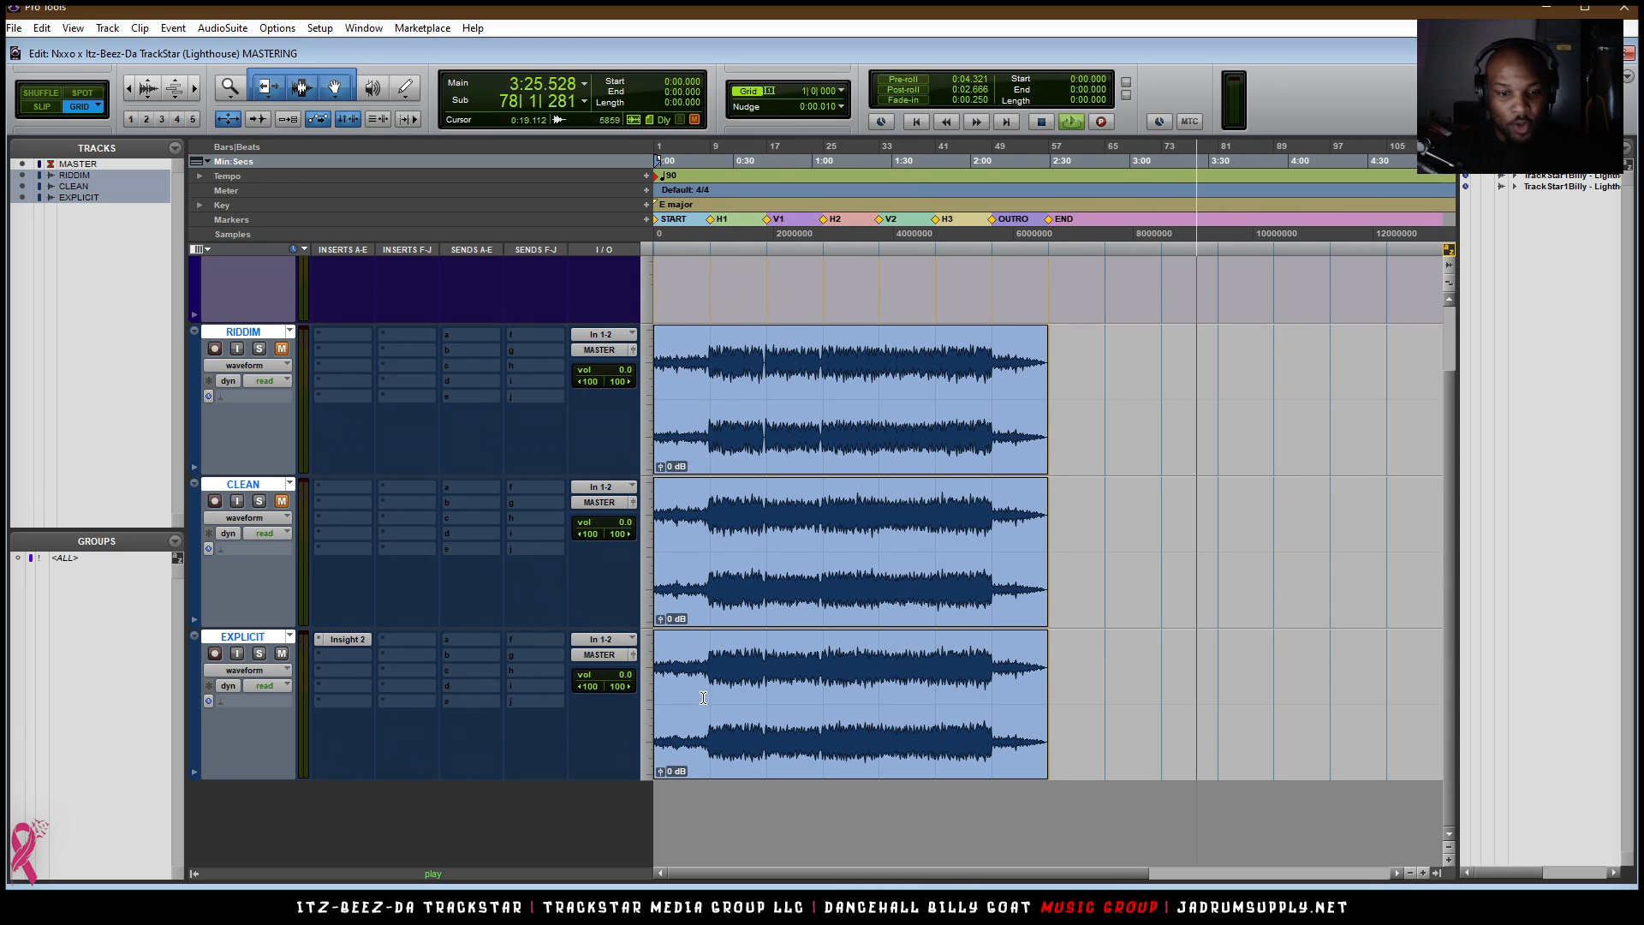
left_click_drag(709, 695, 766, 692)
key("t")
key("t")
key("t")
key("t")
key("t")
key("r")
key("r")
key("r")
key("r")
key("r")
key("space")
key("t")
key("t")
key("t")
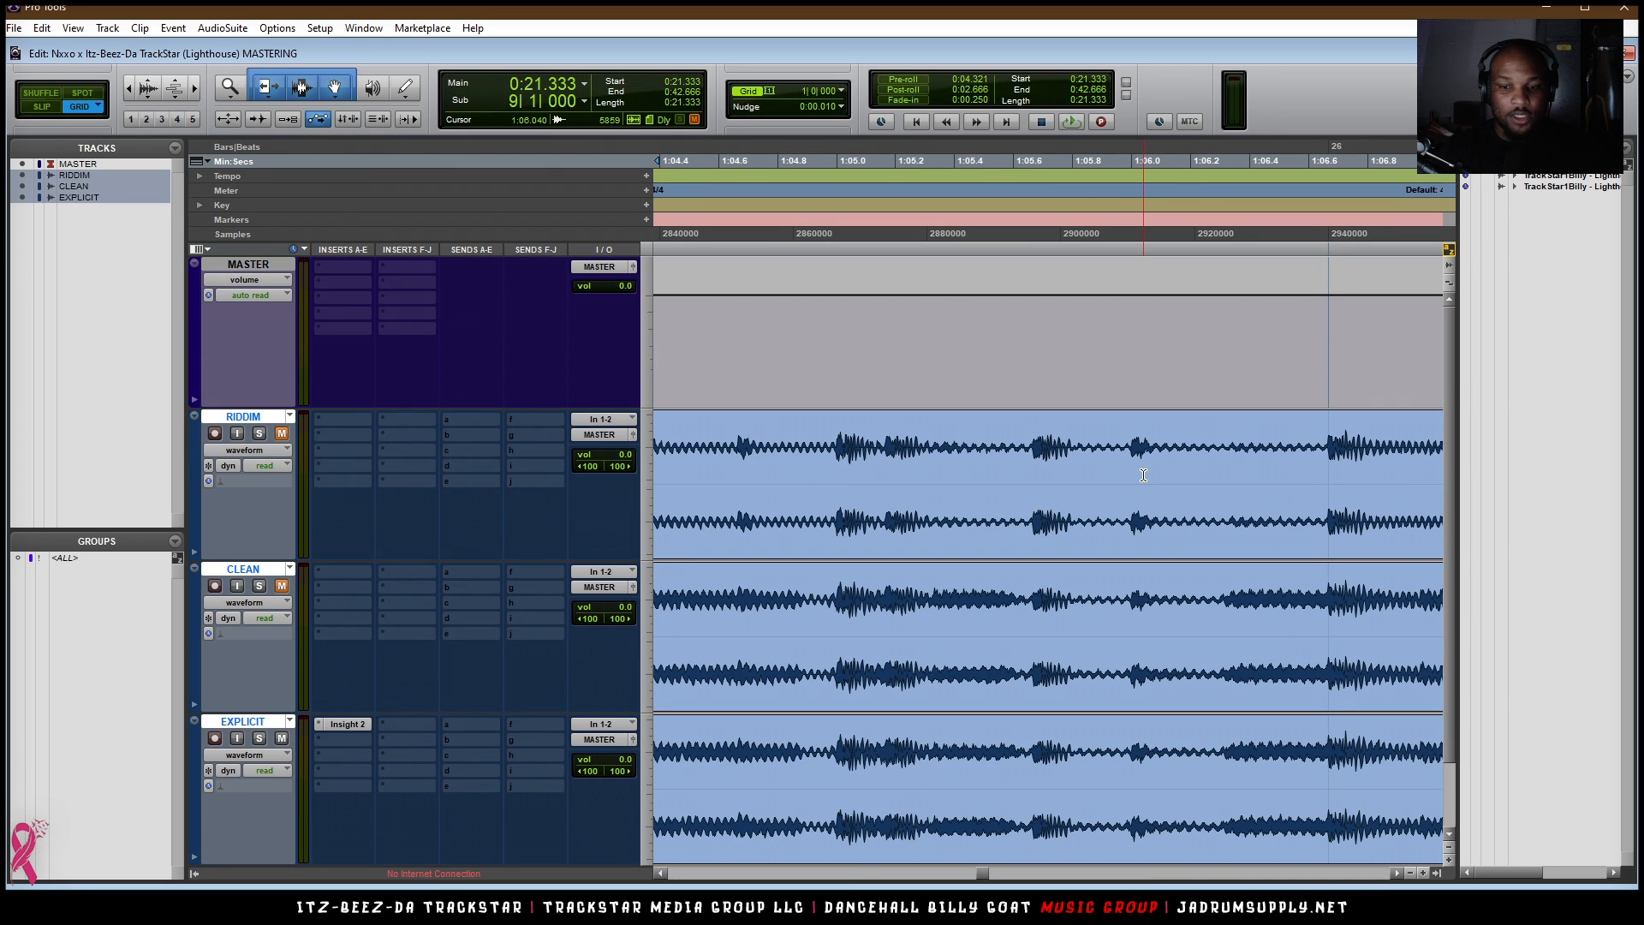
key("e")
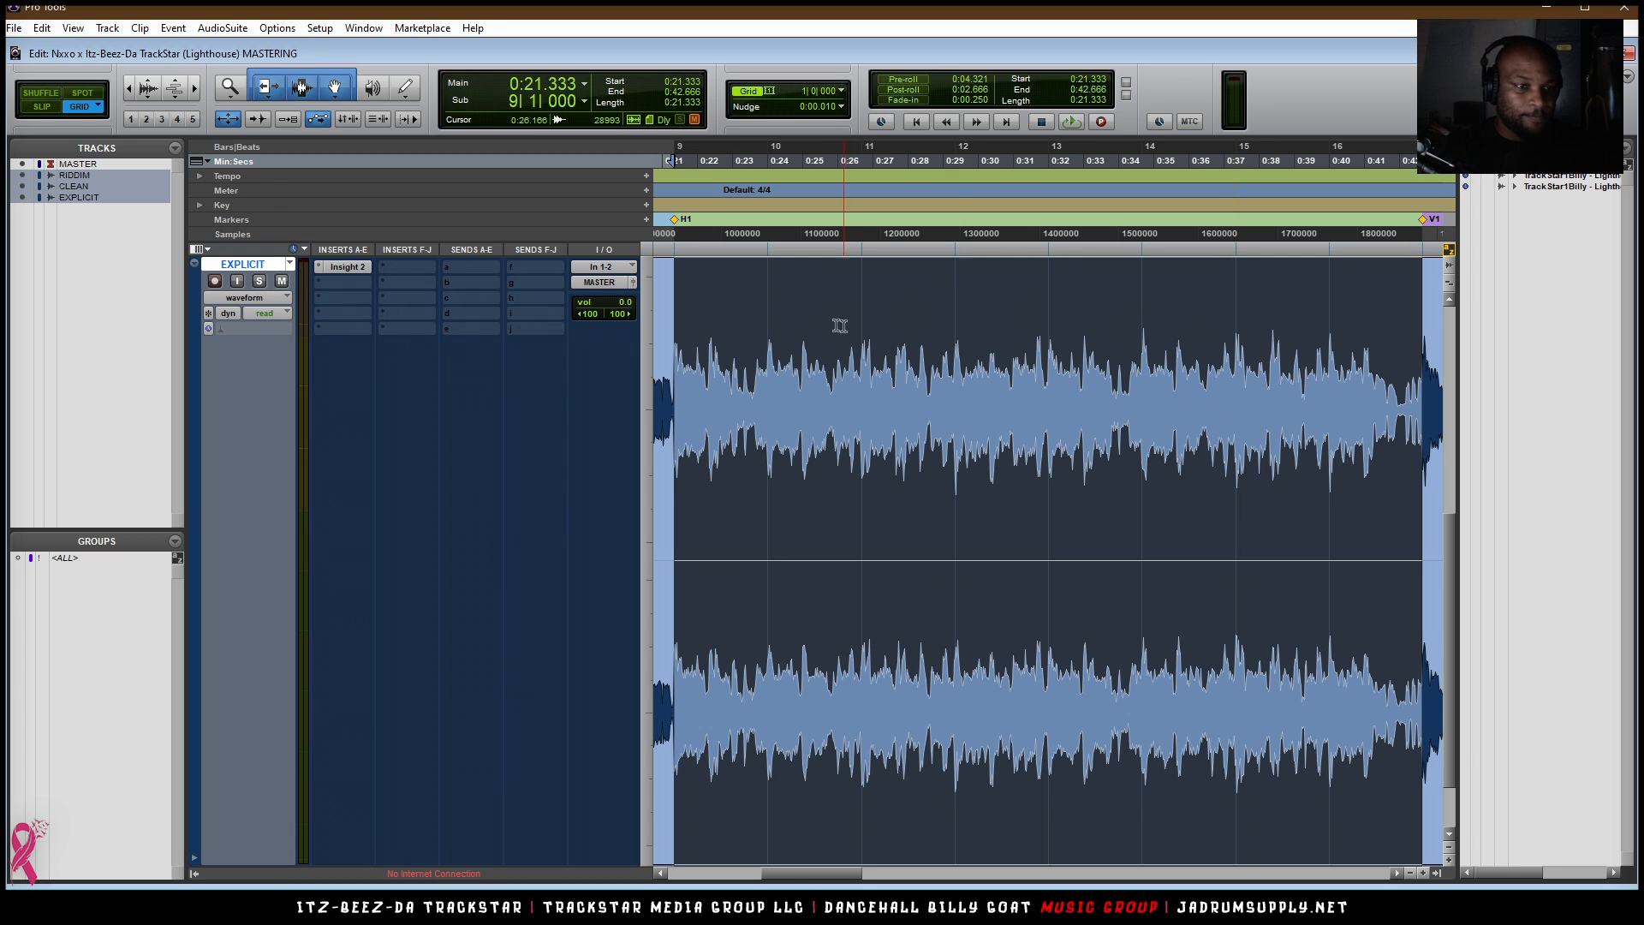
- Move Insight 2 to insert slot J of the EXPLICIT track and make it inactive
left_click_drag(387, 281, 421, 336)
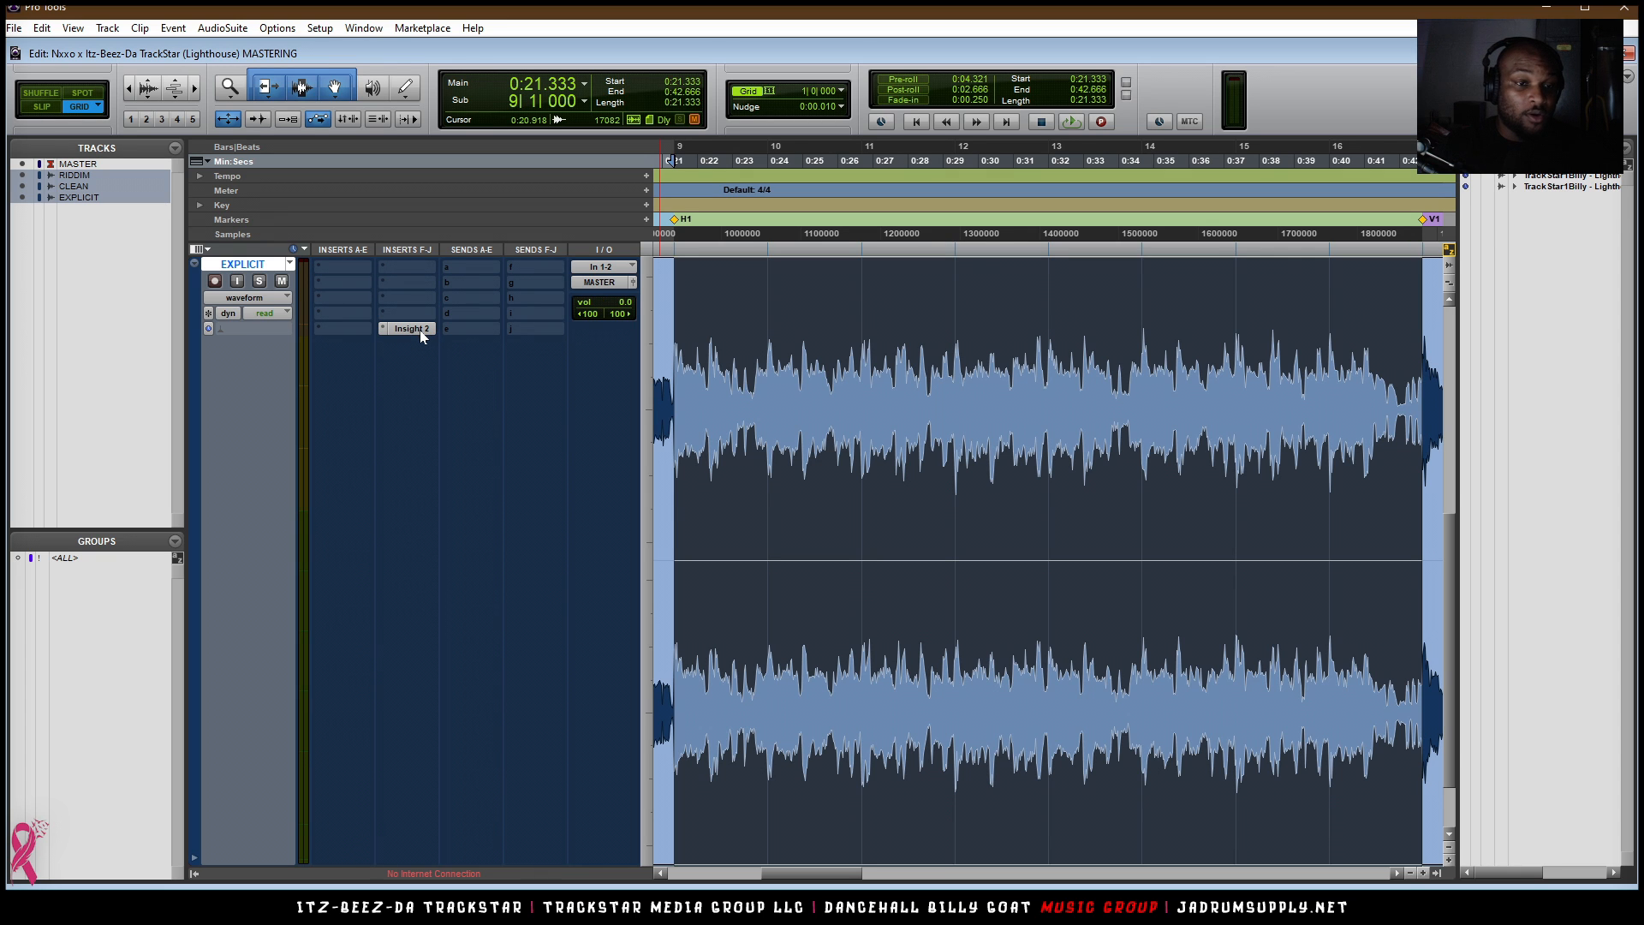
left_click(420, 331, "ctrl+super")
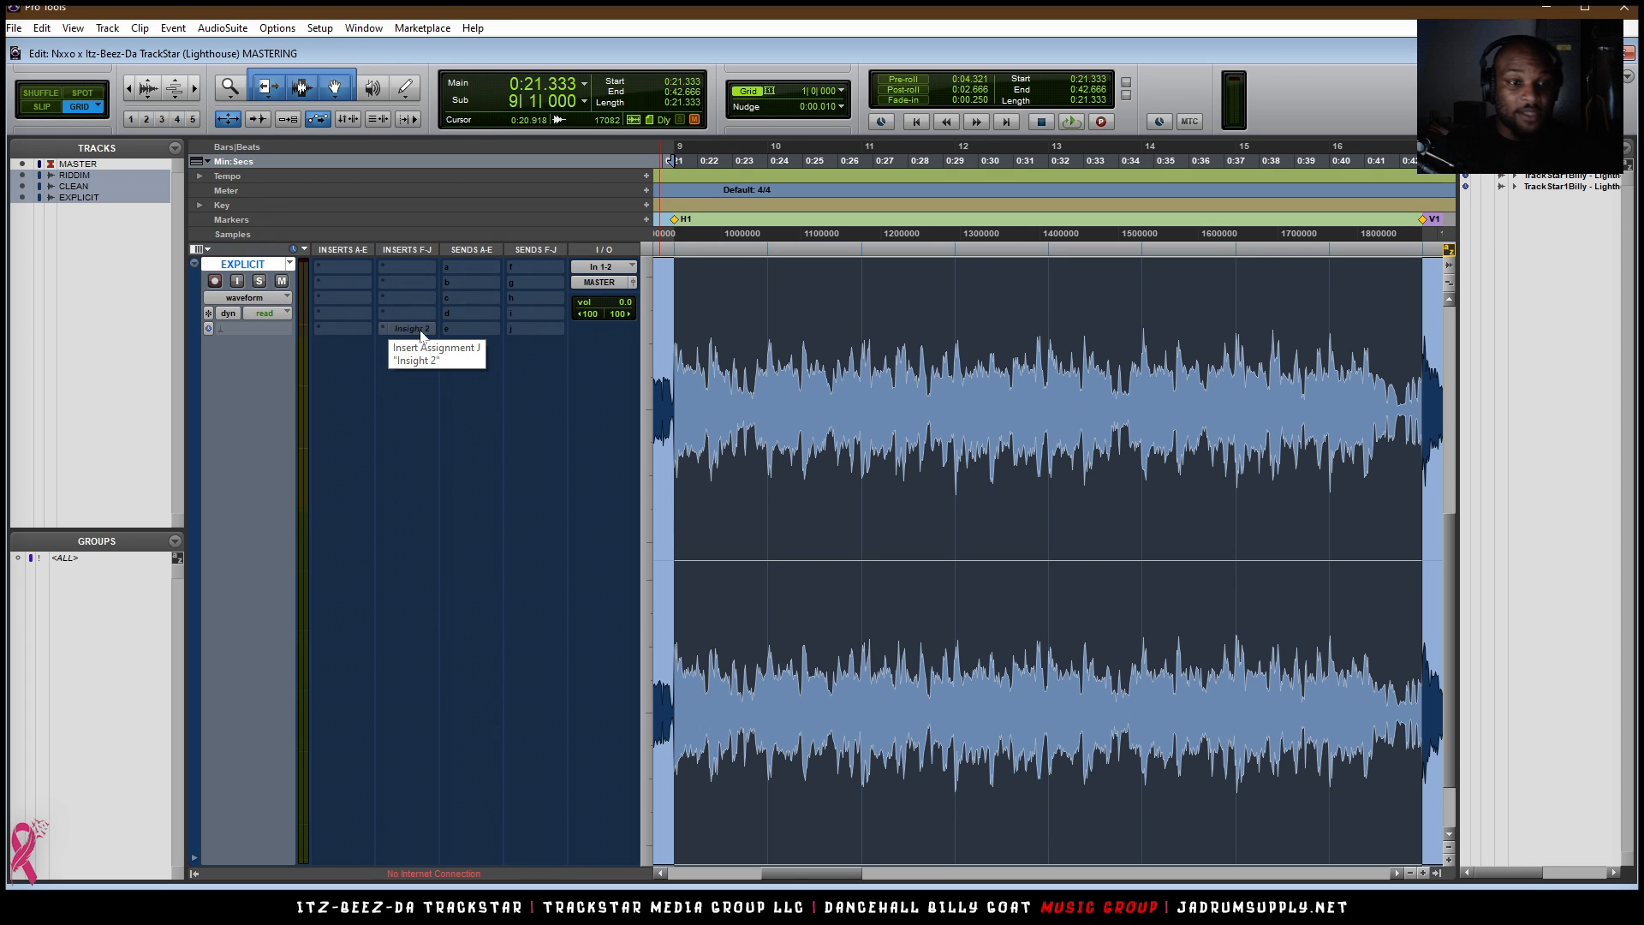
- Move the MASTER track below the EXPLICIT track in the track order
scroll(421, 334, "up", 3)
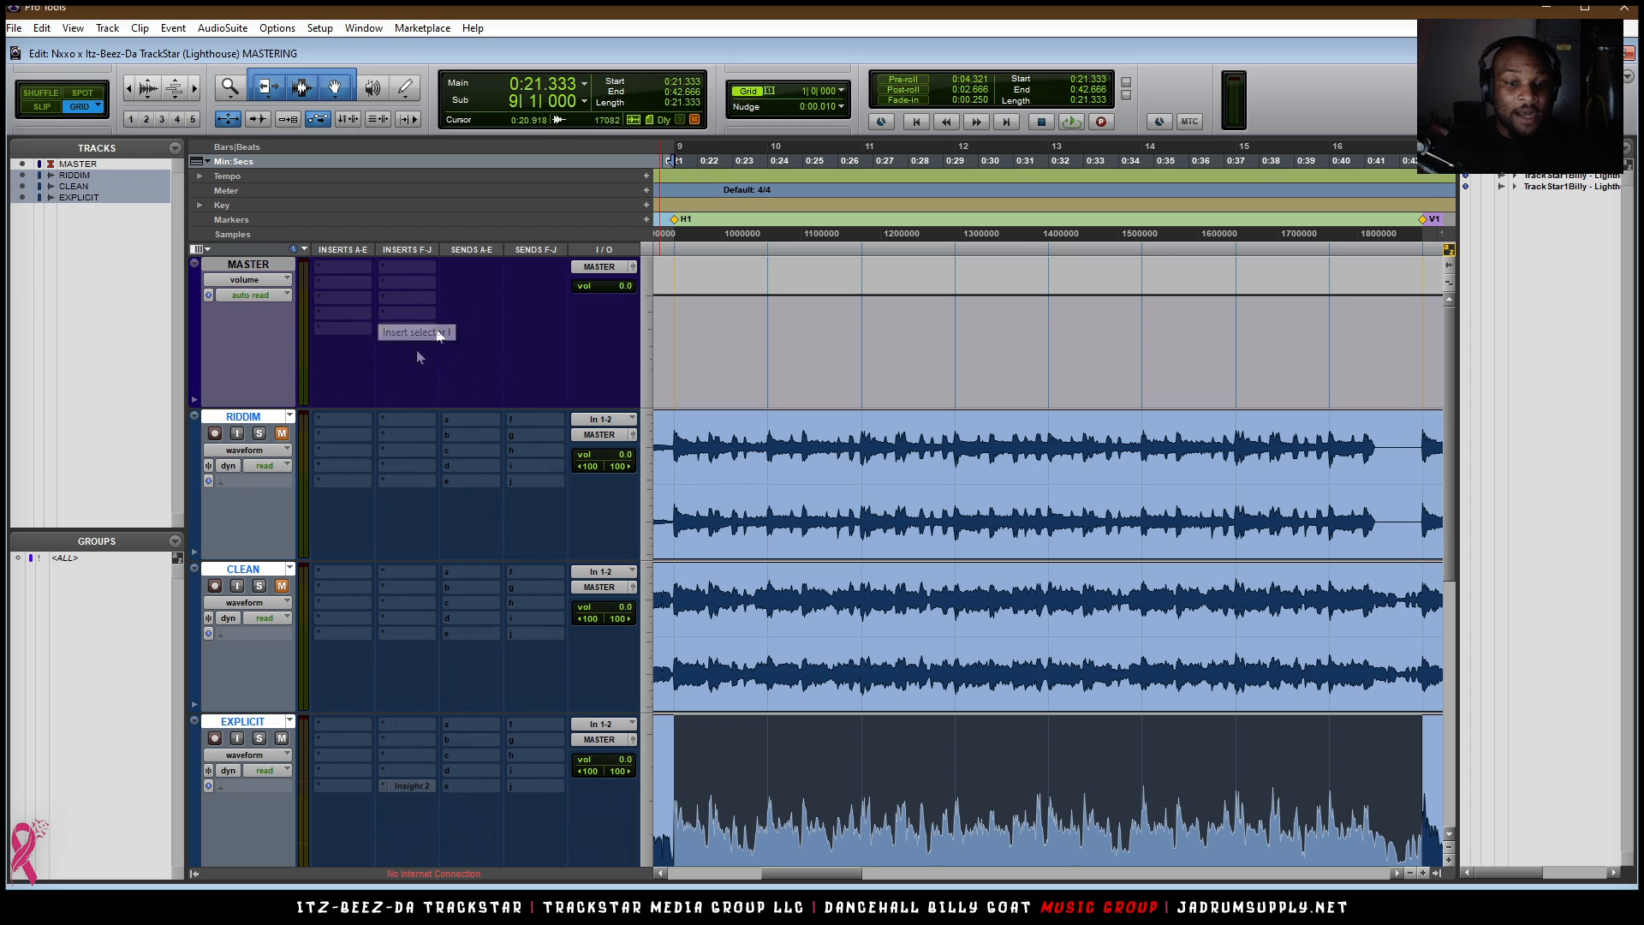
left_click_drag(256, 266, 235, 805)
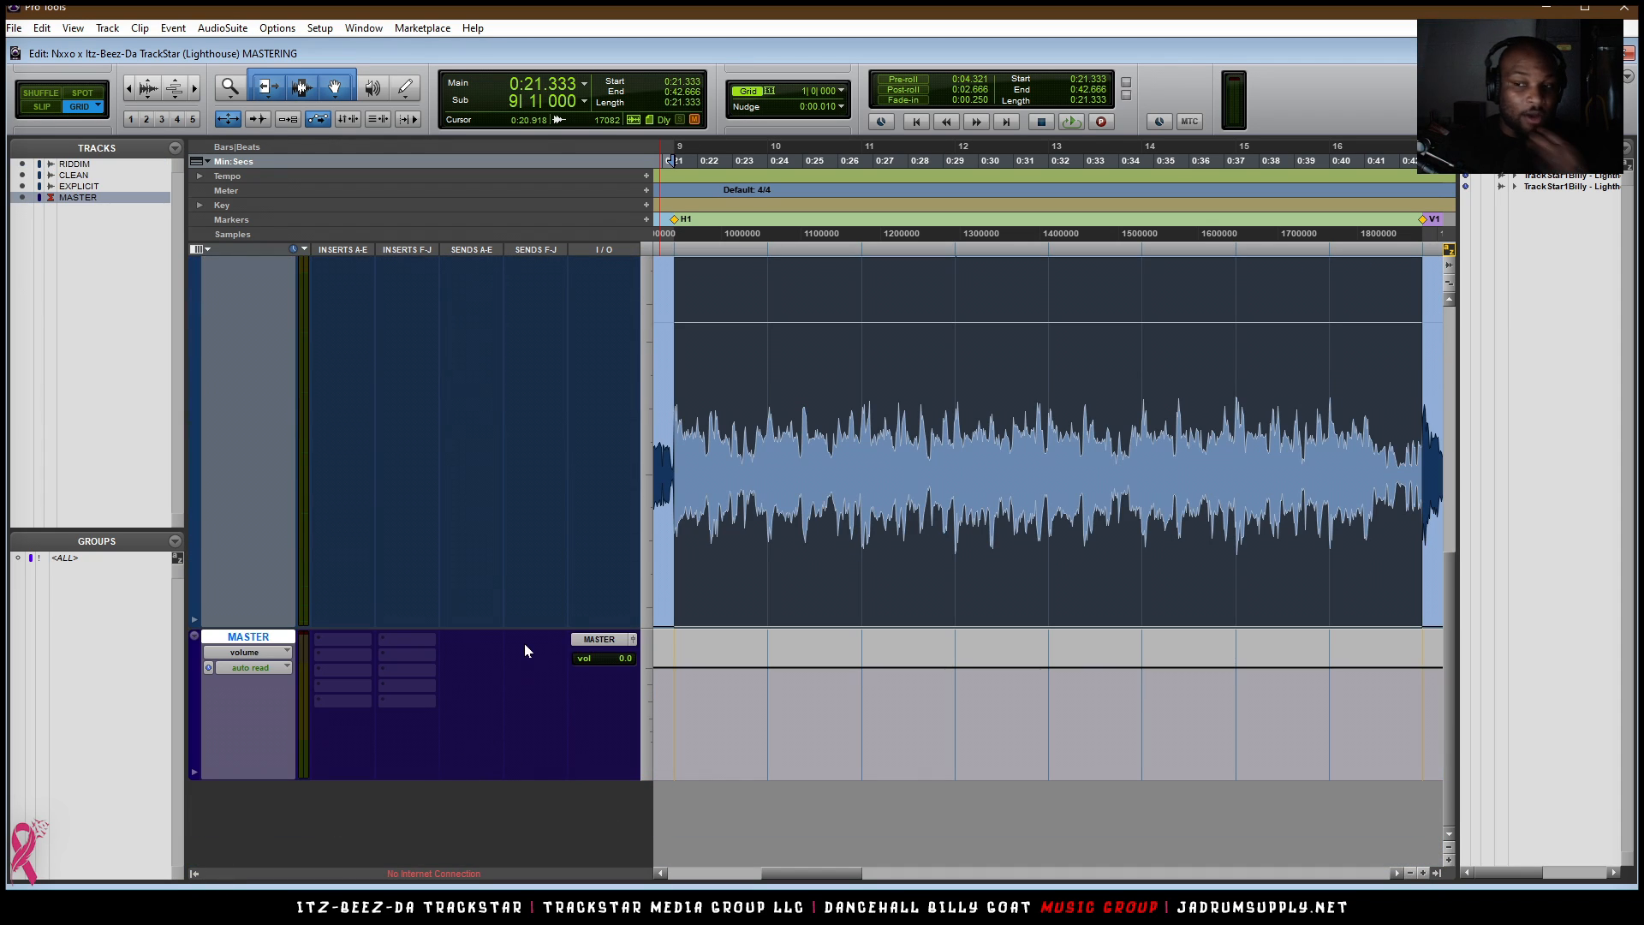
- Insert the Softube Chandler Limited Curve Bender (stereo) multichannel plug-in in the MASTER track's first slot and reposition its window above the track
left_click(351, 647)
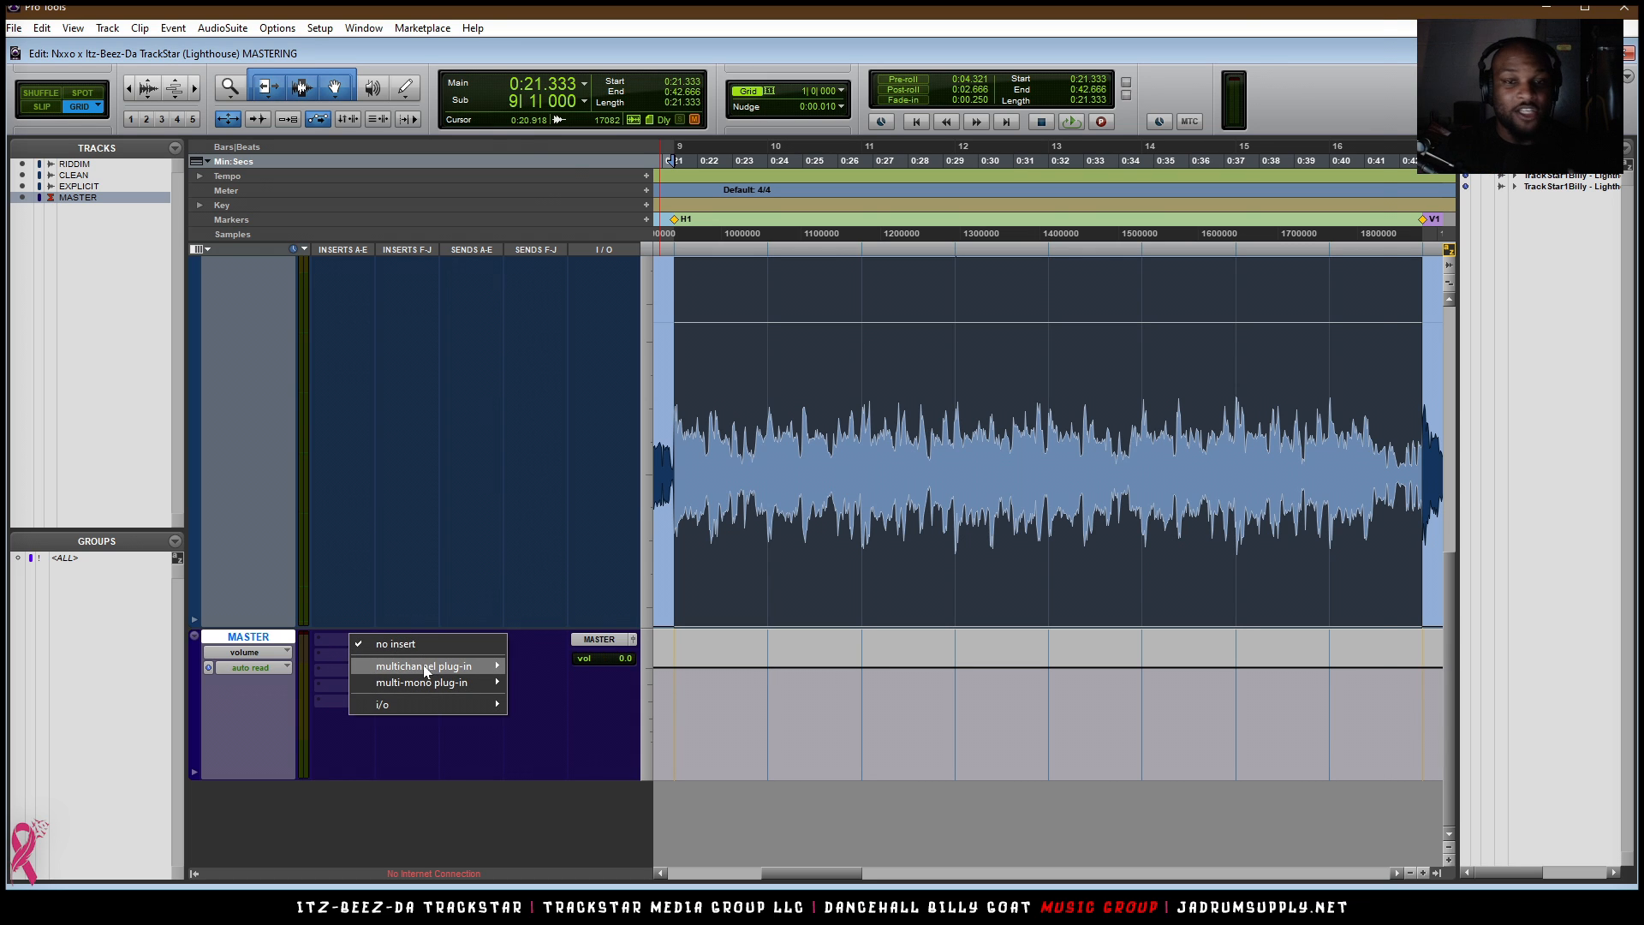
mouse_move(425, 671)
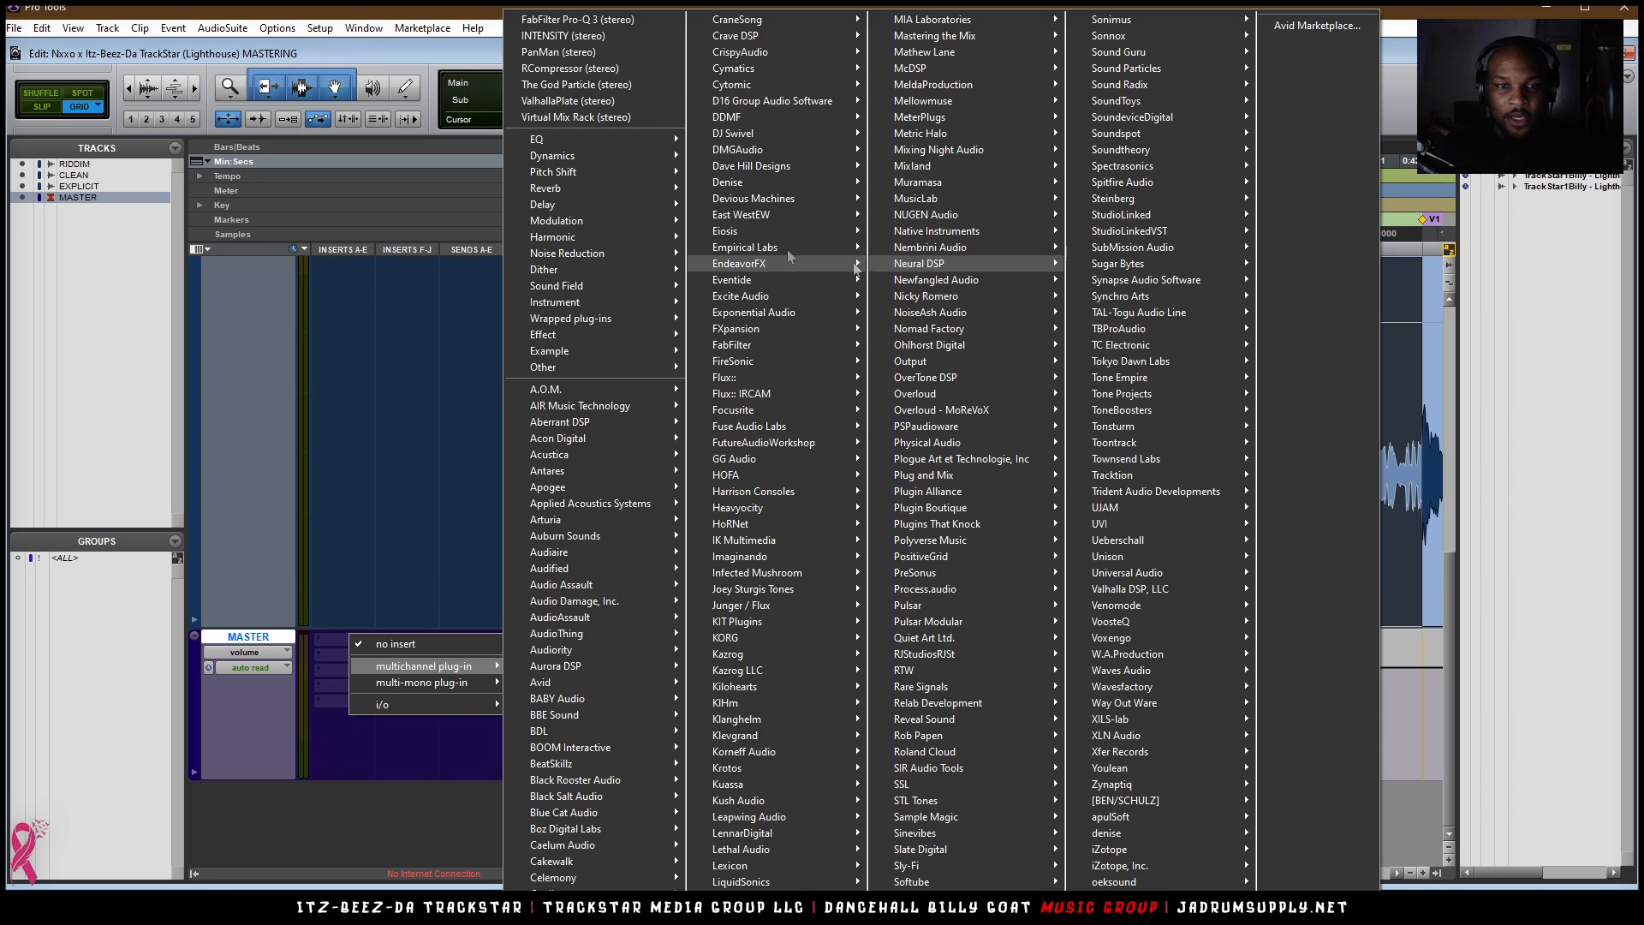
mouse_move(912, 882)
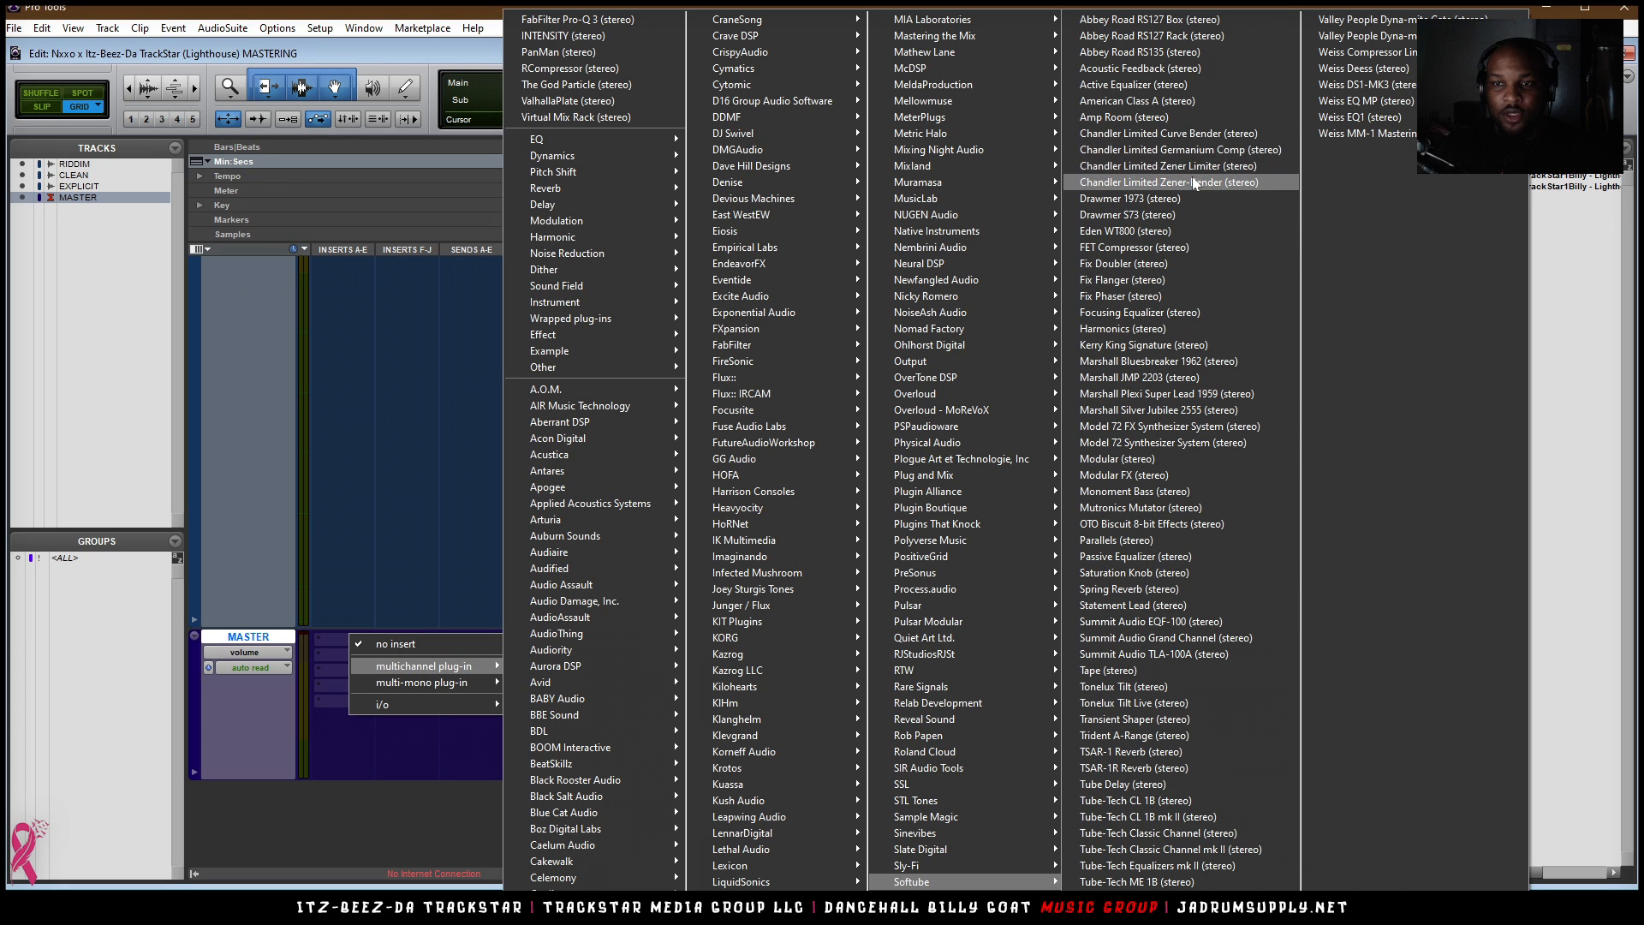
left_click(1194, 134)
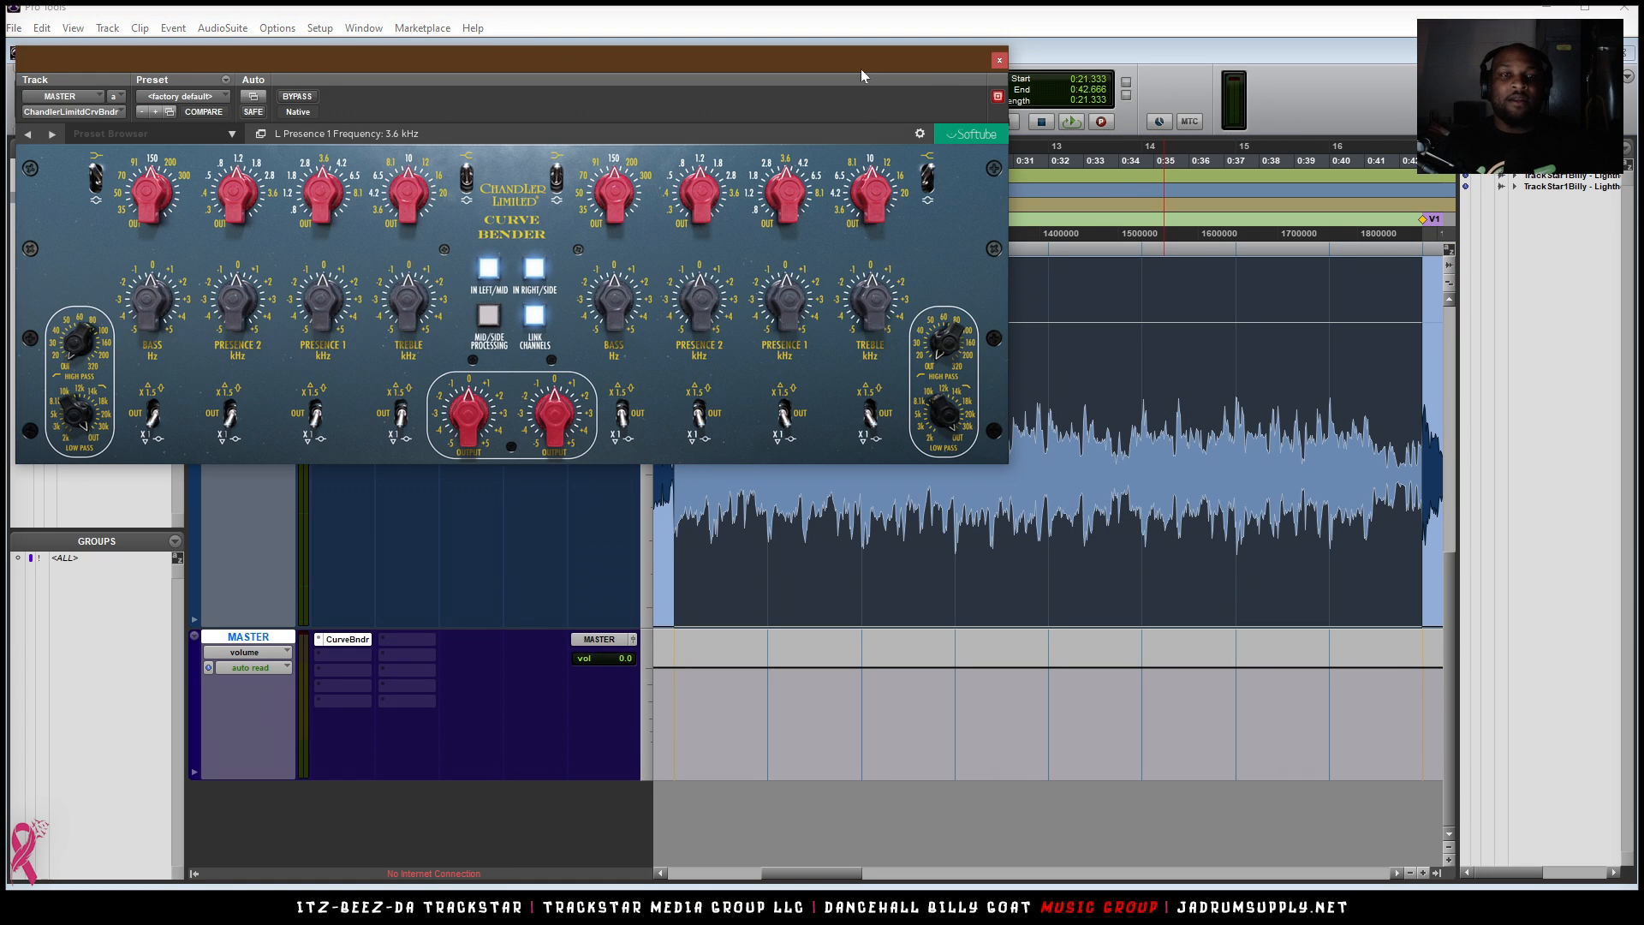
left_click_drag(866, 63, 1184, 150)
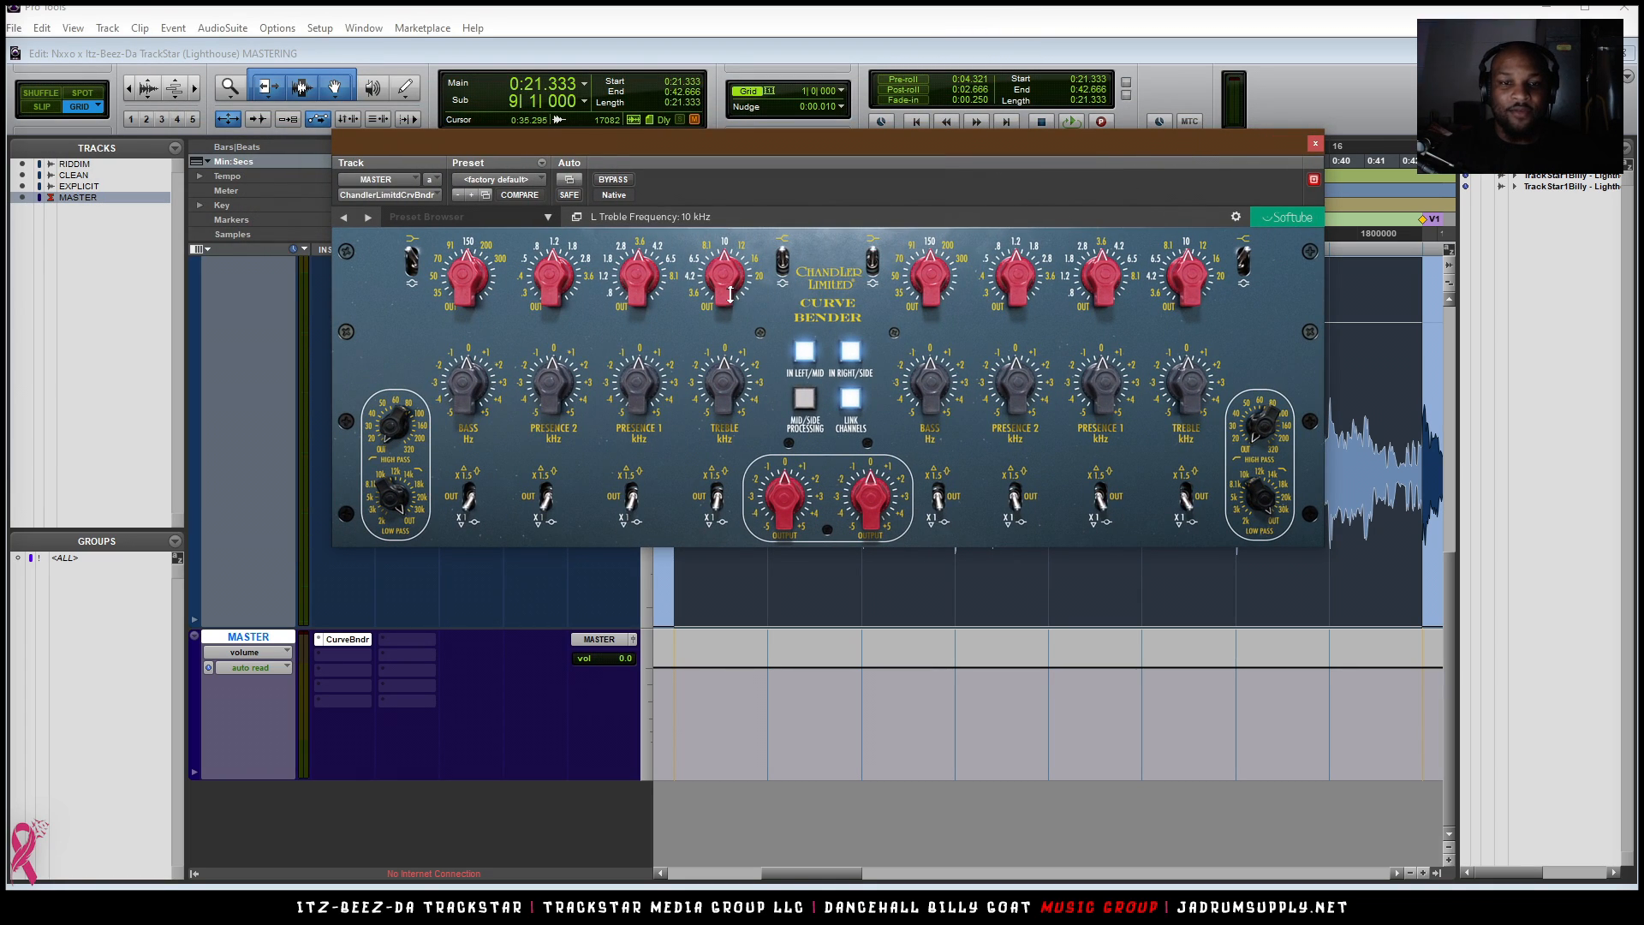
- Set the Curve Bender's linked treble frequency to 20 kHz and try out the high-pass filter control
left_click_drag(721, 321, 717, 289)
scroll(718, 289, "up", 1)
scroll(718, 288, "down", 3)
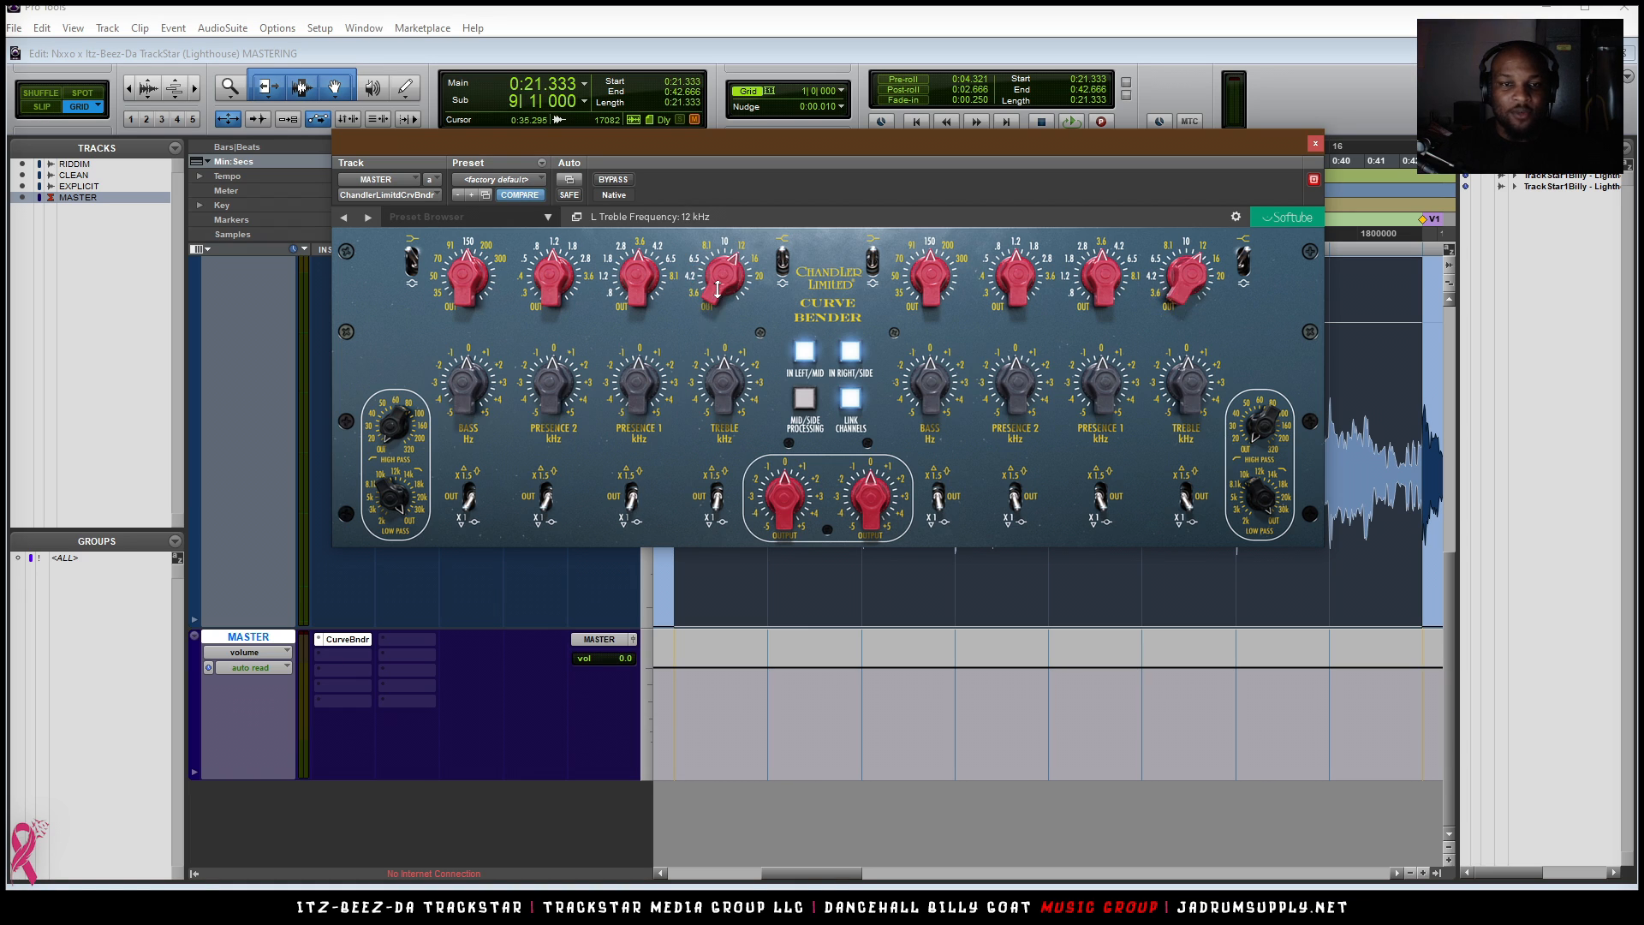
mouse_move(718, 289)
left_mouse_down()
mouse_move(724, 322)
mouse_move(732, 217)
mouse_move(744, 304)
mouse_move(737, 257)
mouse_move(731, 291)
mouse_move(729, 277)
left_mouse_up()
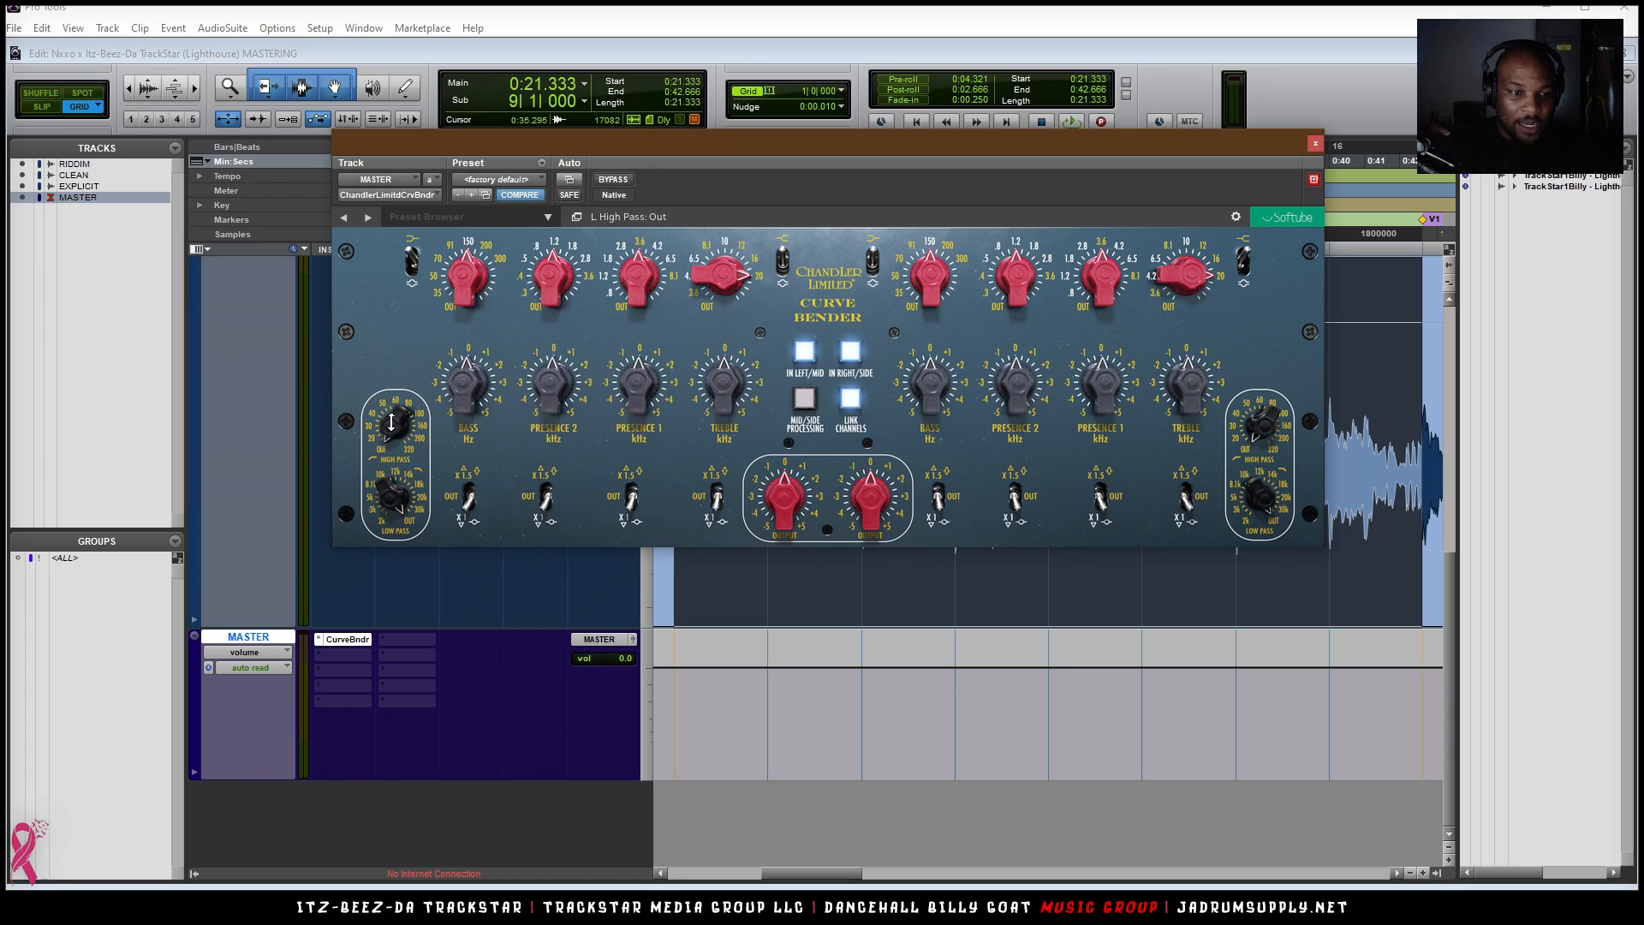
left_click_drag(392, 414, 386, 439)
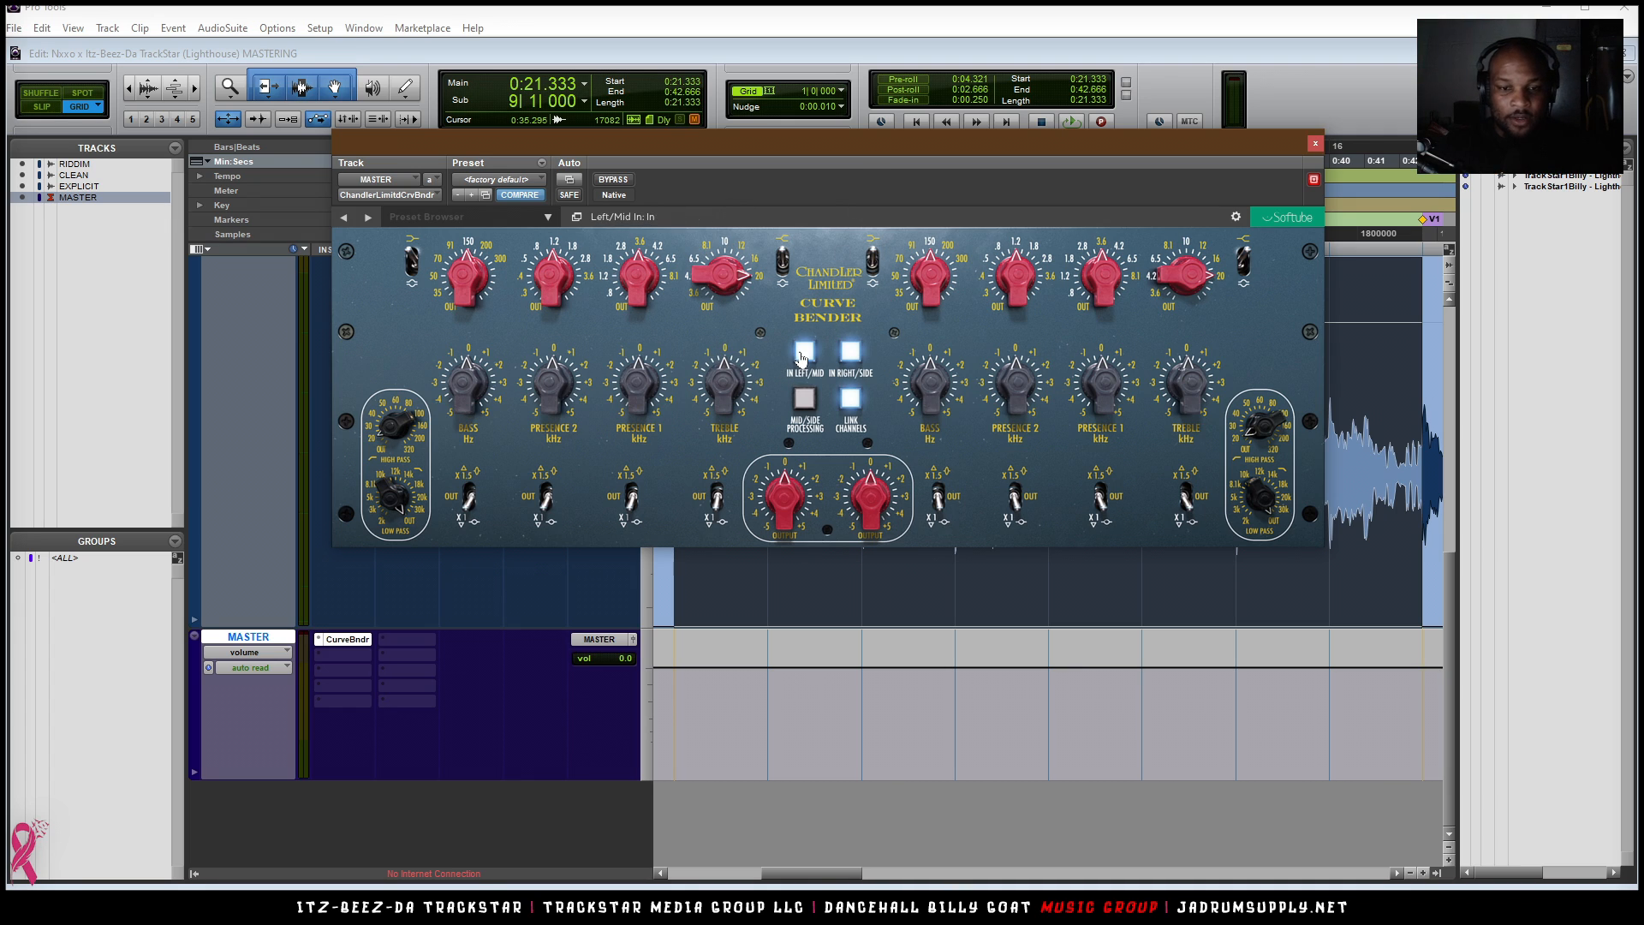
- Play the selected section and try the treble gain at 2.0 dB before settling it at 0.5 dB
key("space")
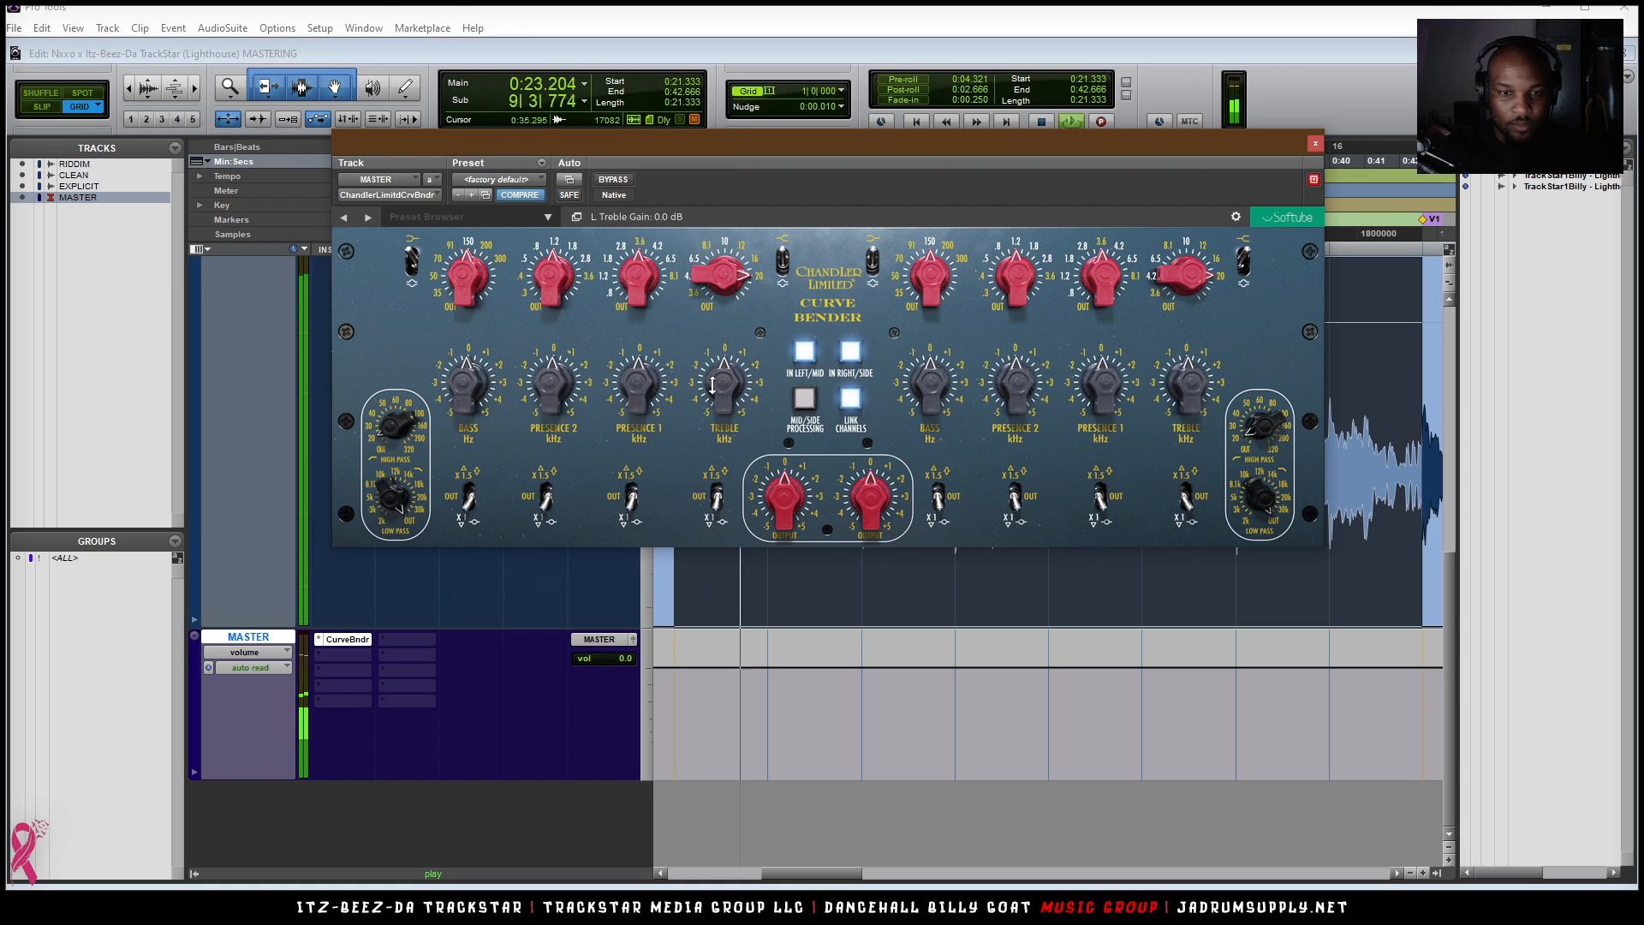
mouse_move(722, 392)
left_mouse_down()
mouse_move(729, 287)
mouse_move(734, 383)
left_mouse_up()
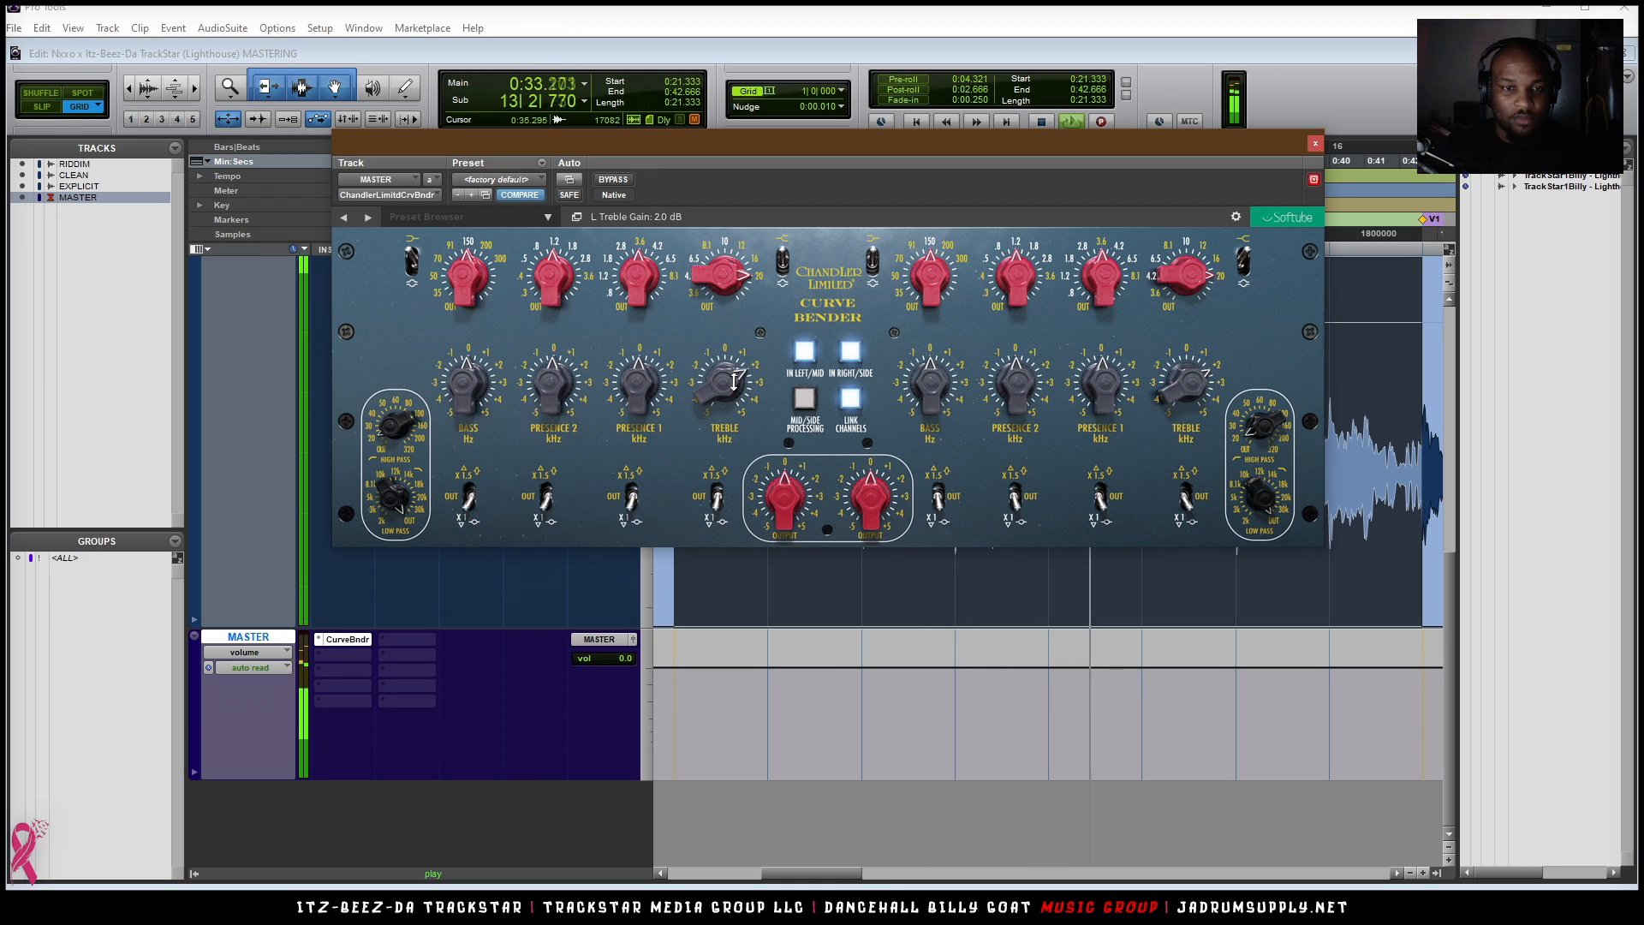
scroll(735, 378, "down", 3)
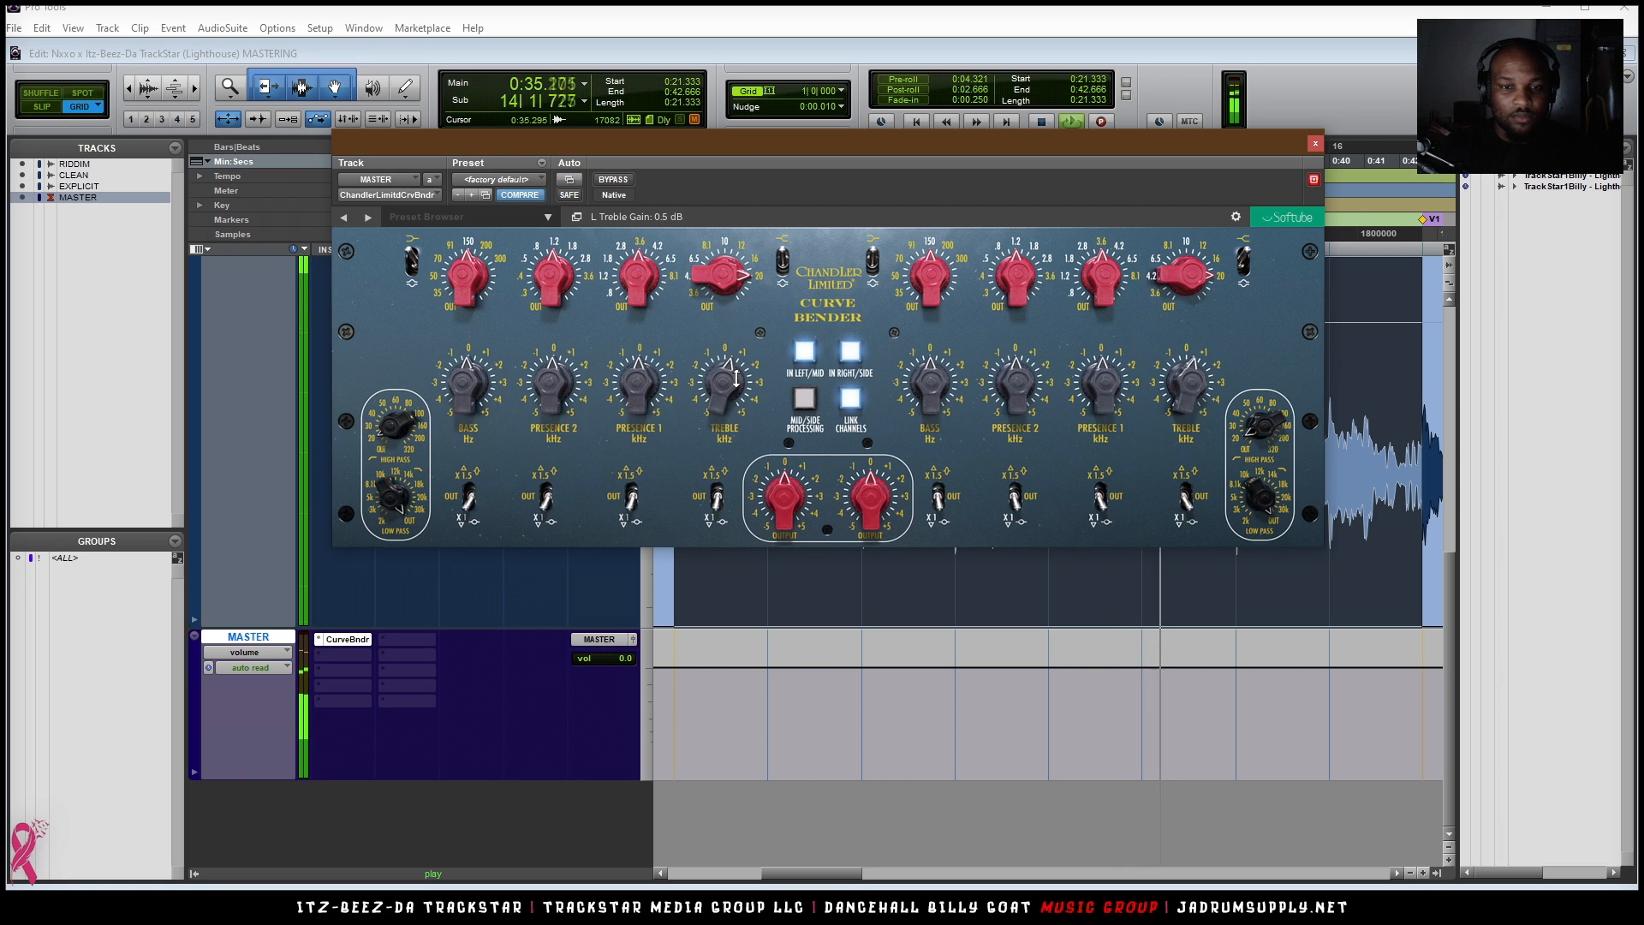
- Audition the treble frequency at 16 kHz against 20 kHz and return it to 20 kHz
scroll(725, 285, "down", 1)
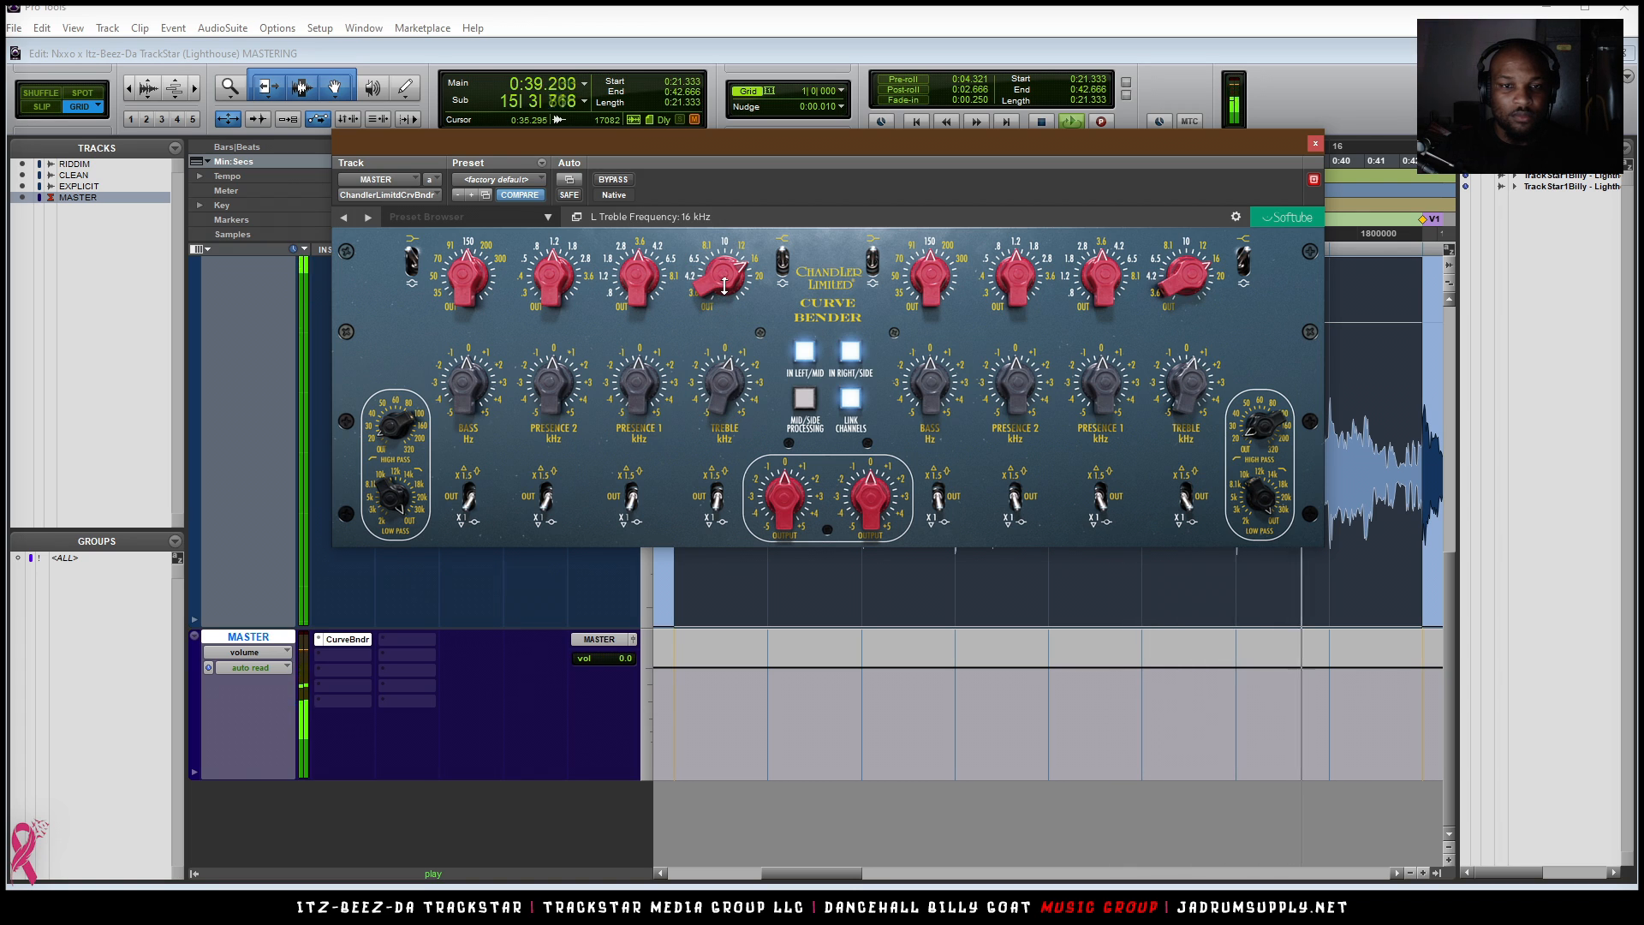
scroll(724, 285, "up", 1)
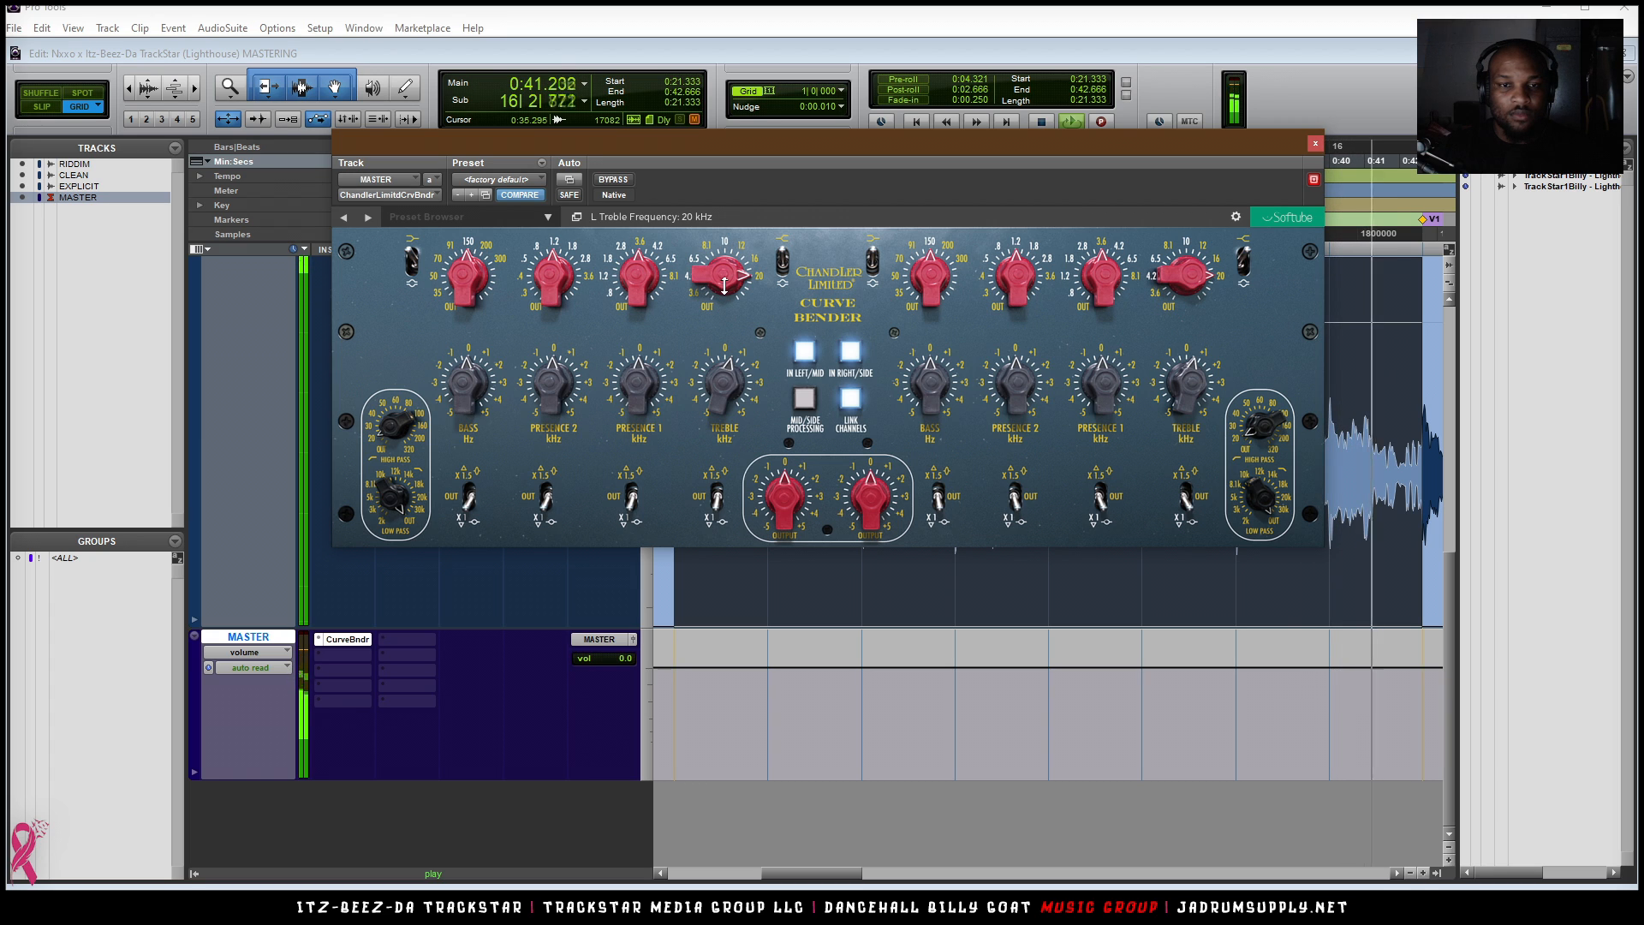
scroll(725, 285, "down", 1)
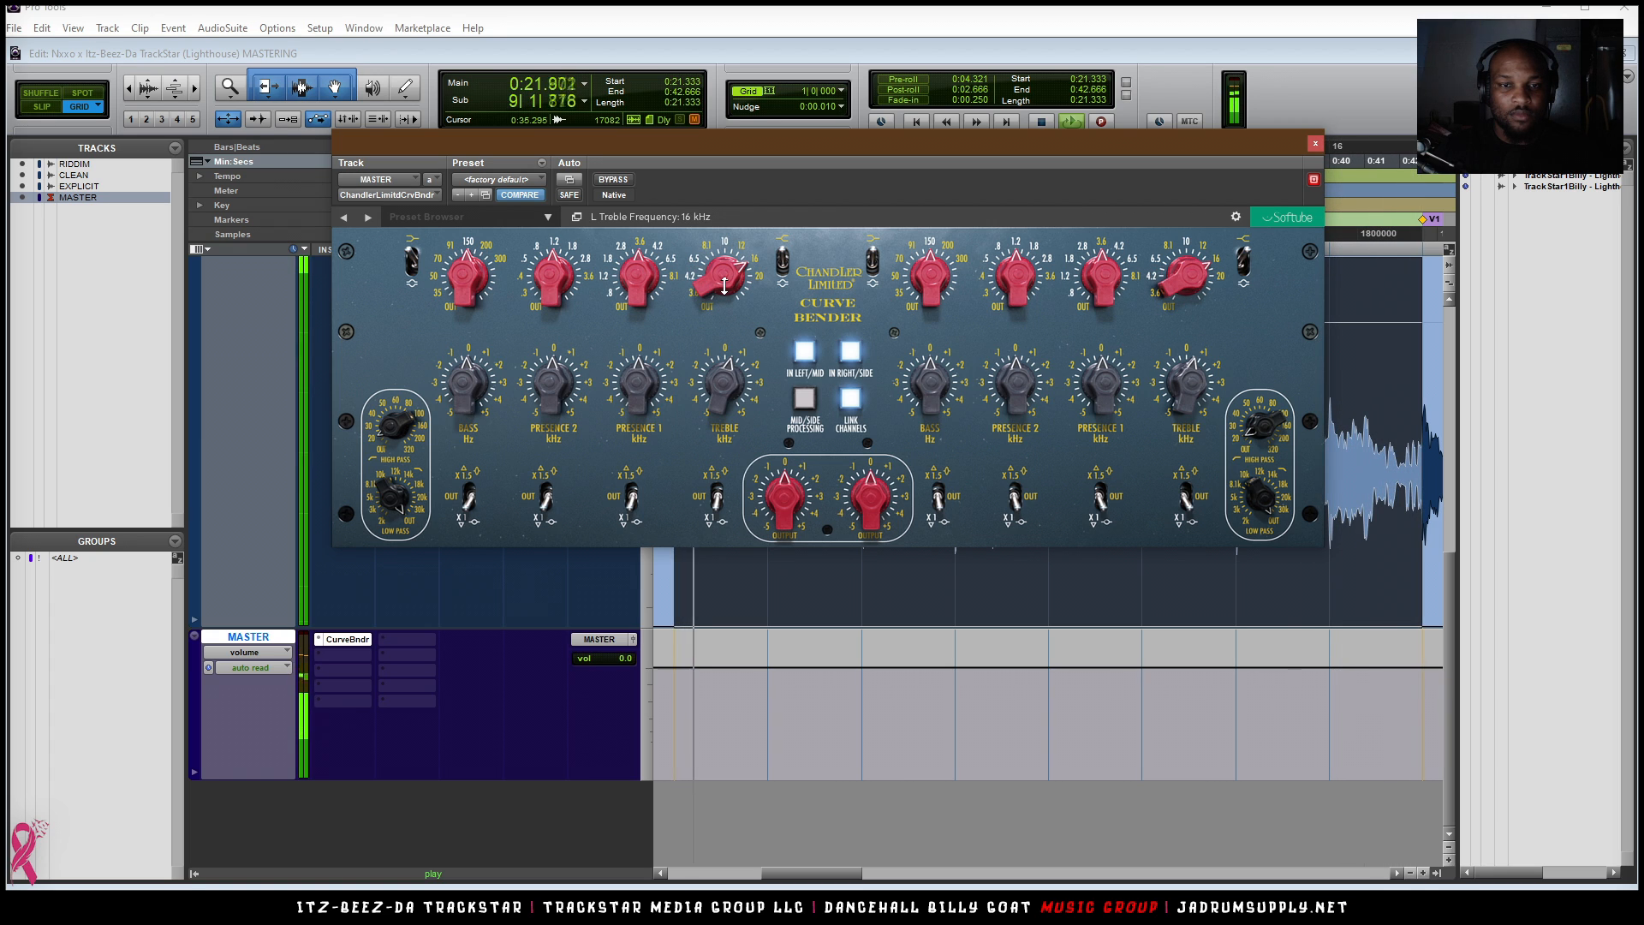
scroll(725, 285, "up", 1)
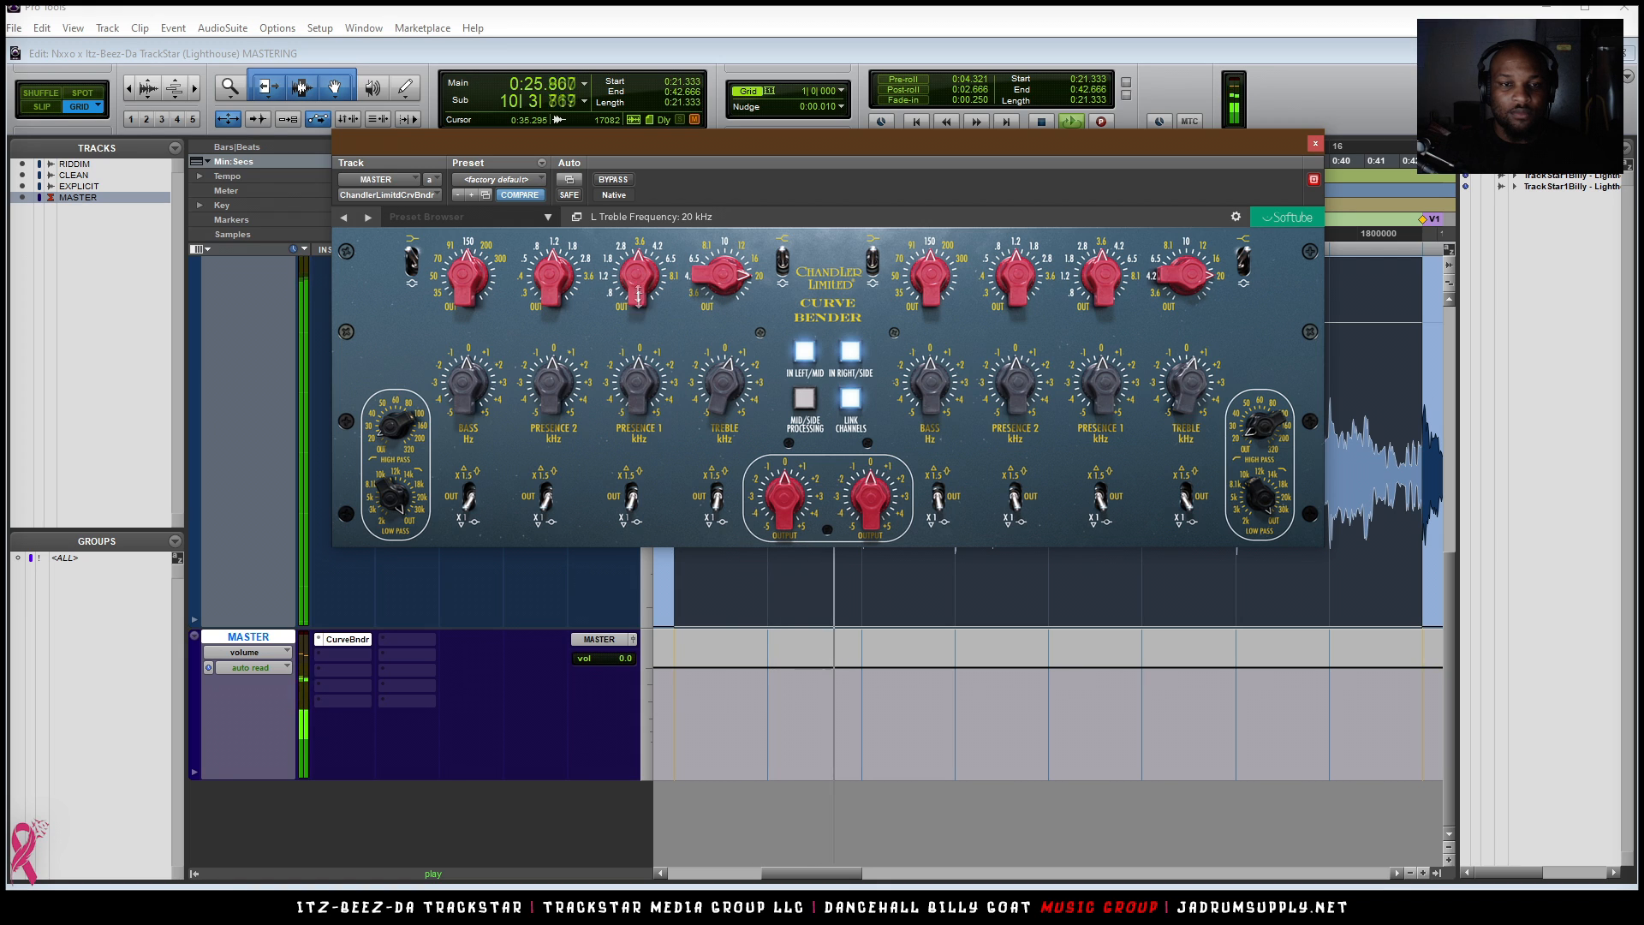
- Set the Presence 1 band to 8.1 kHz with a gain of 0.5 dB
scroll(638, 274, "up", 3)
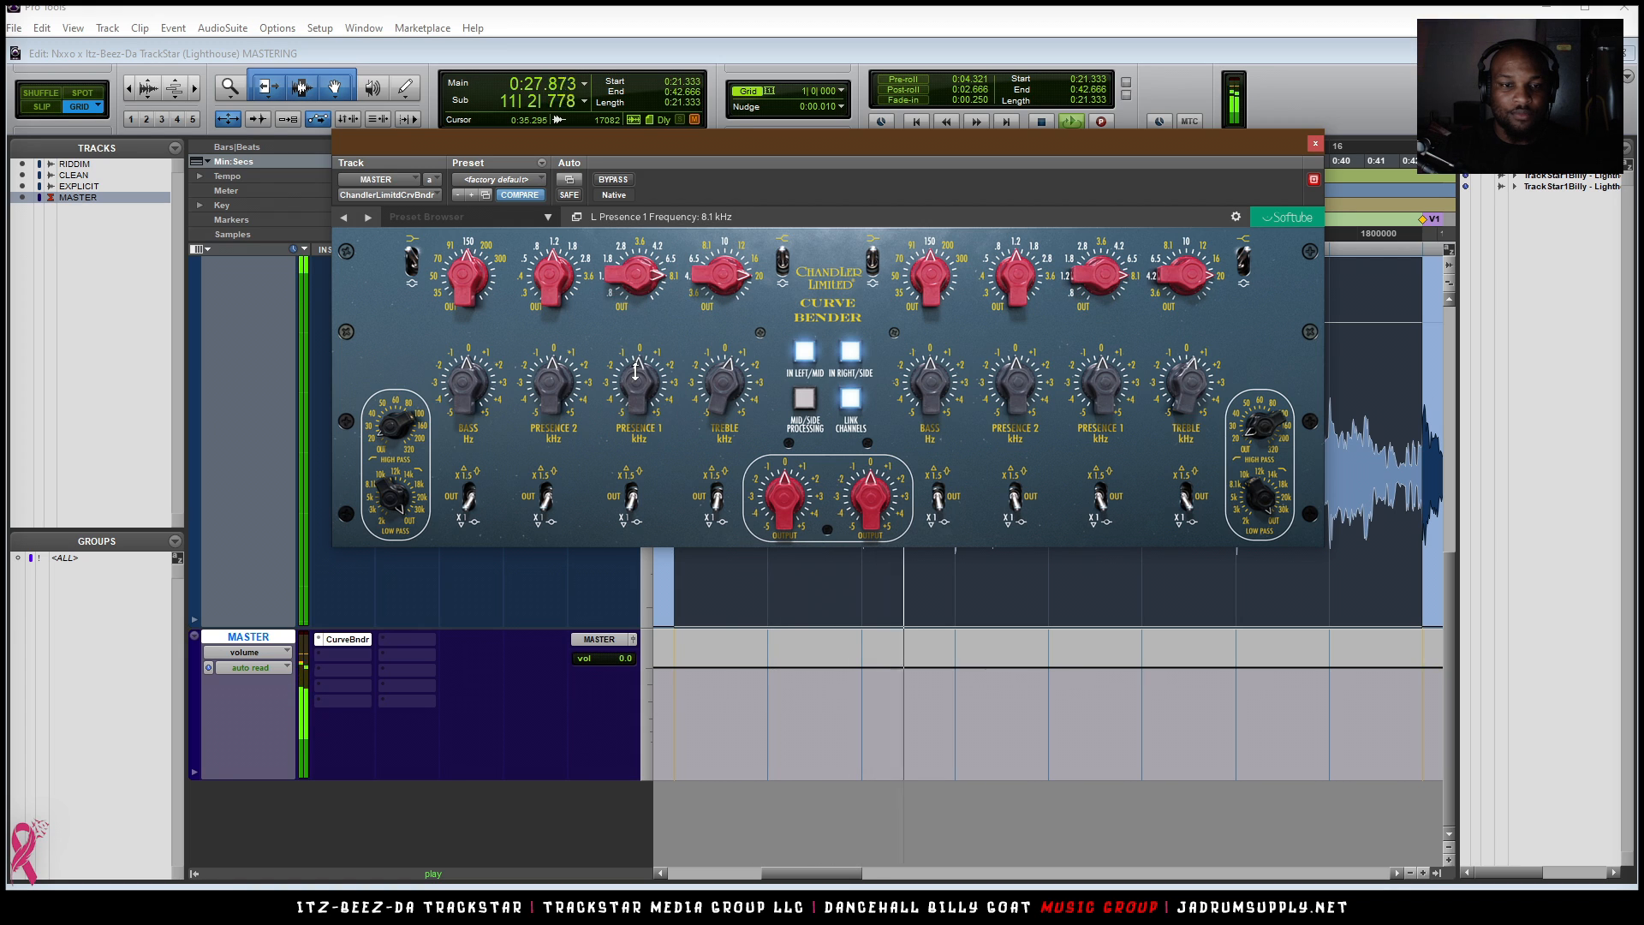
scroll(636, 370, "up", 1)
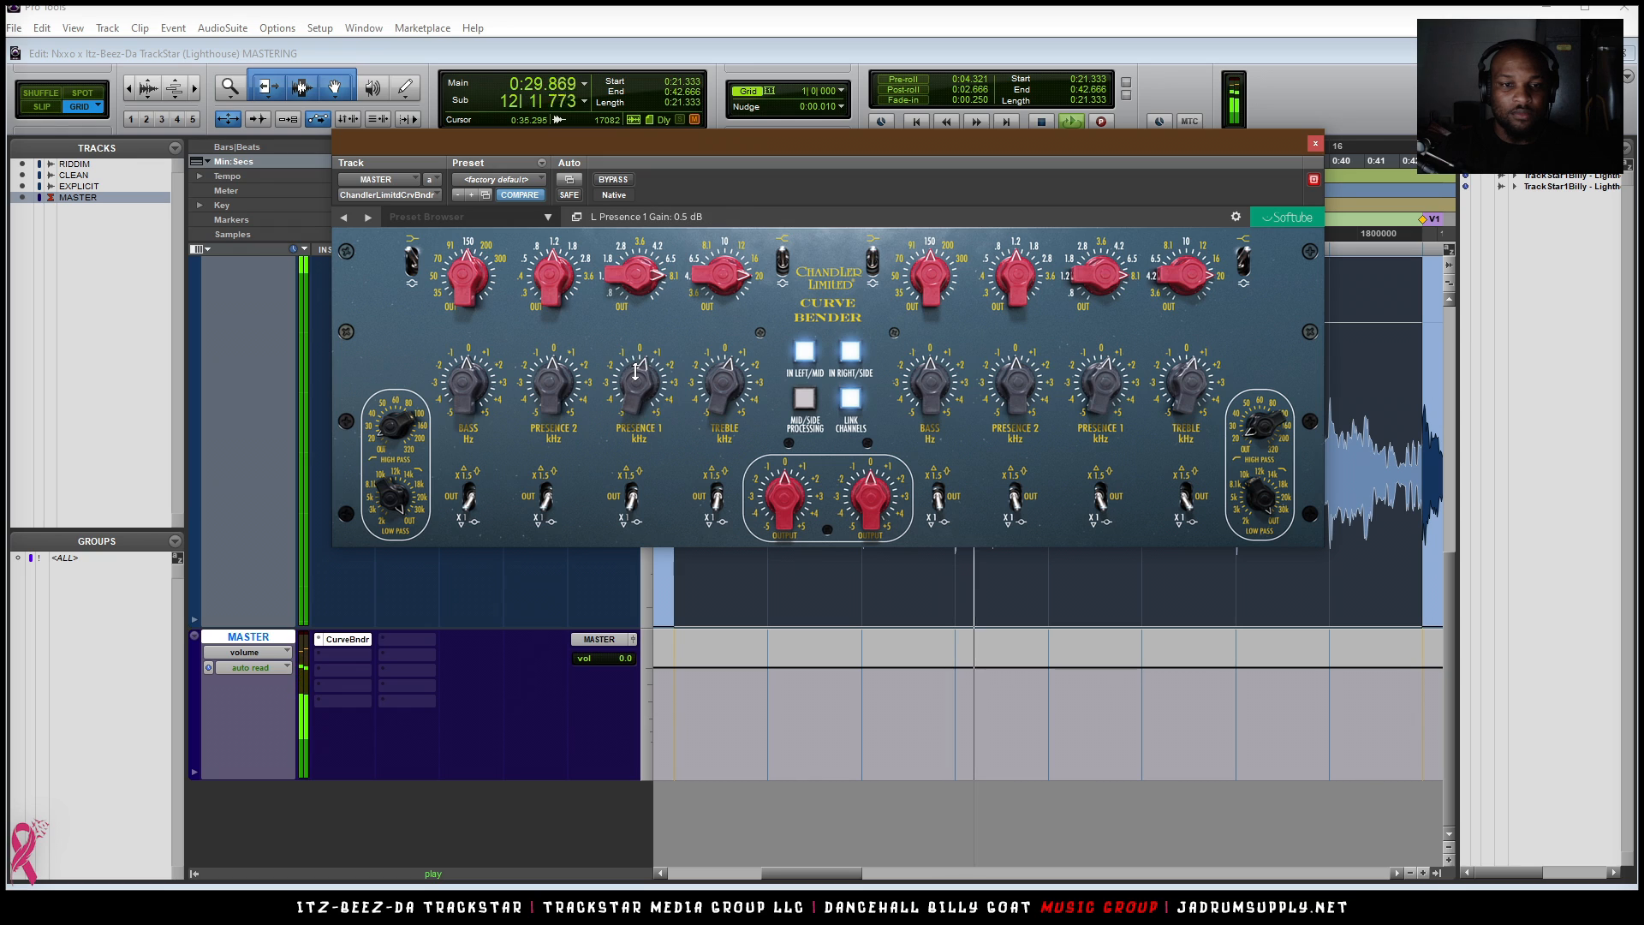
- Audition the mix with the treble and Presence 1 multipliers switched to Out
left_click(716, 497)
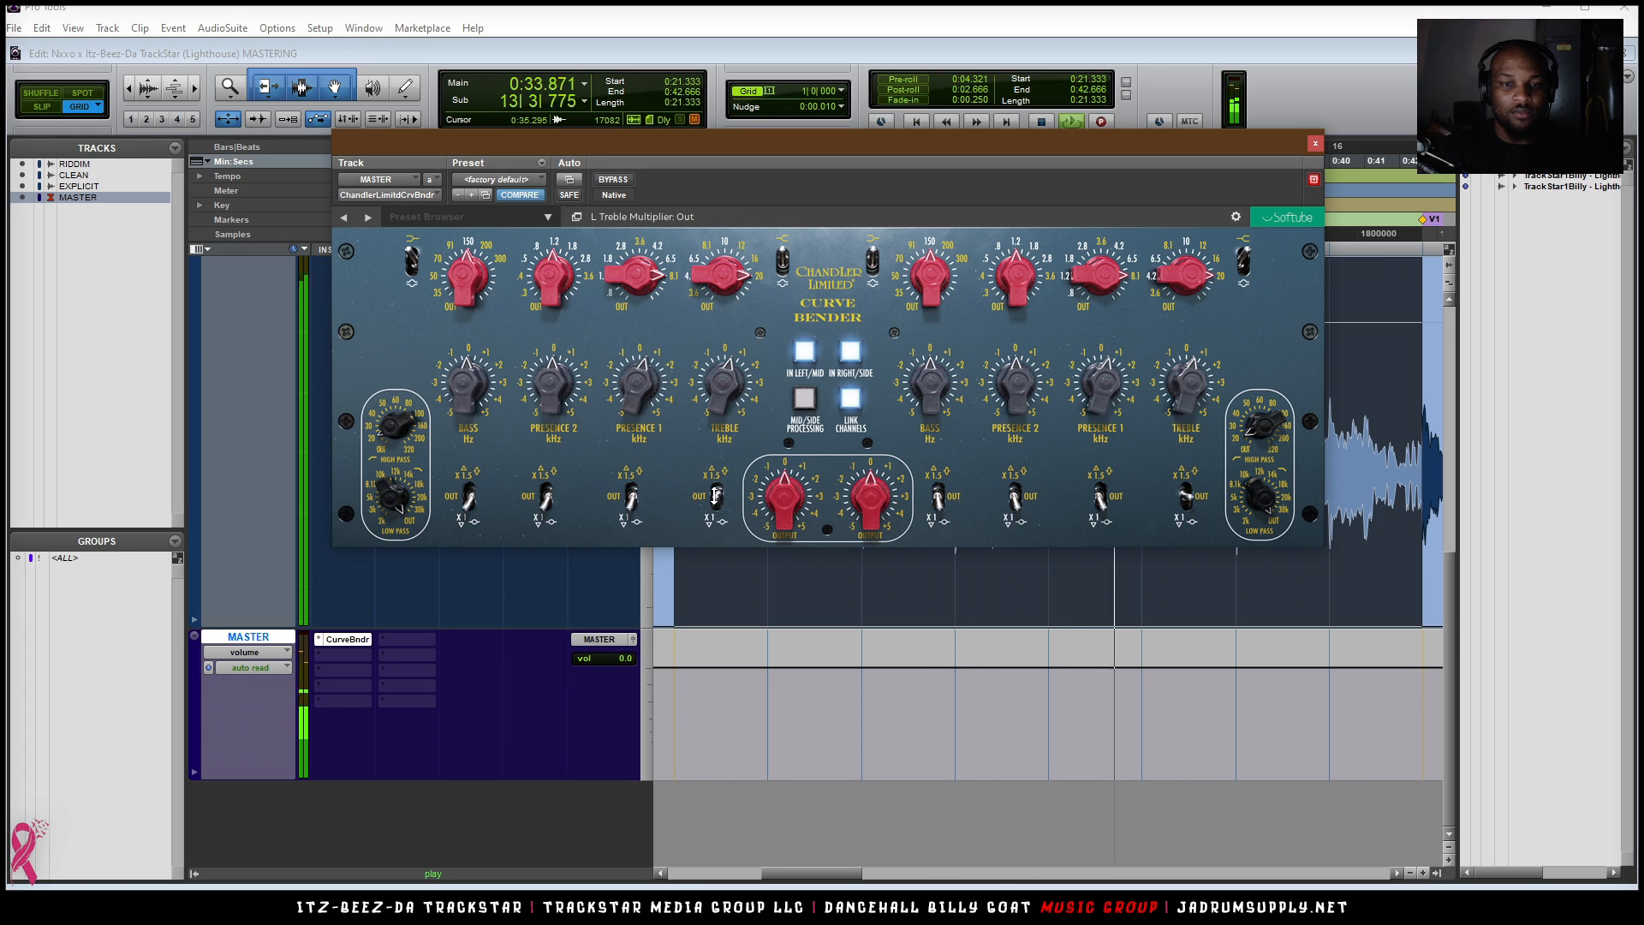
left_click(716, 496)
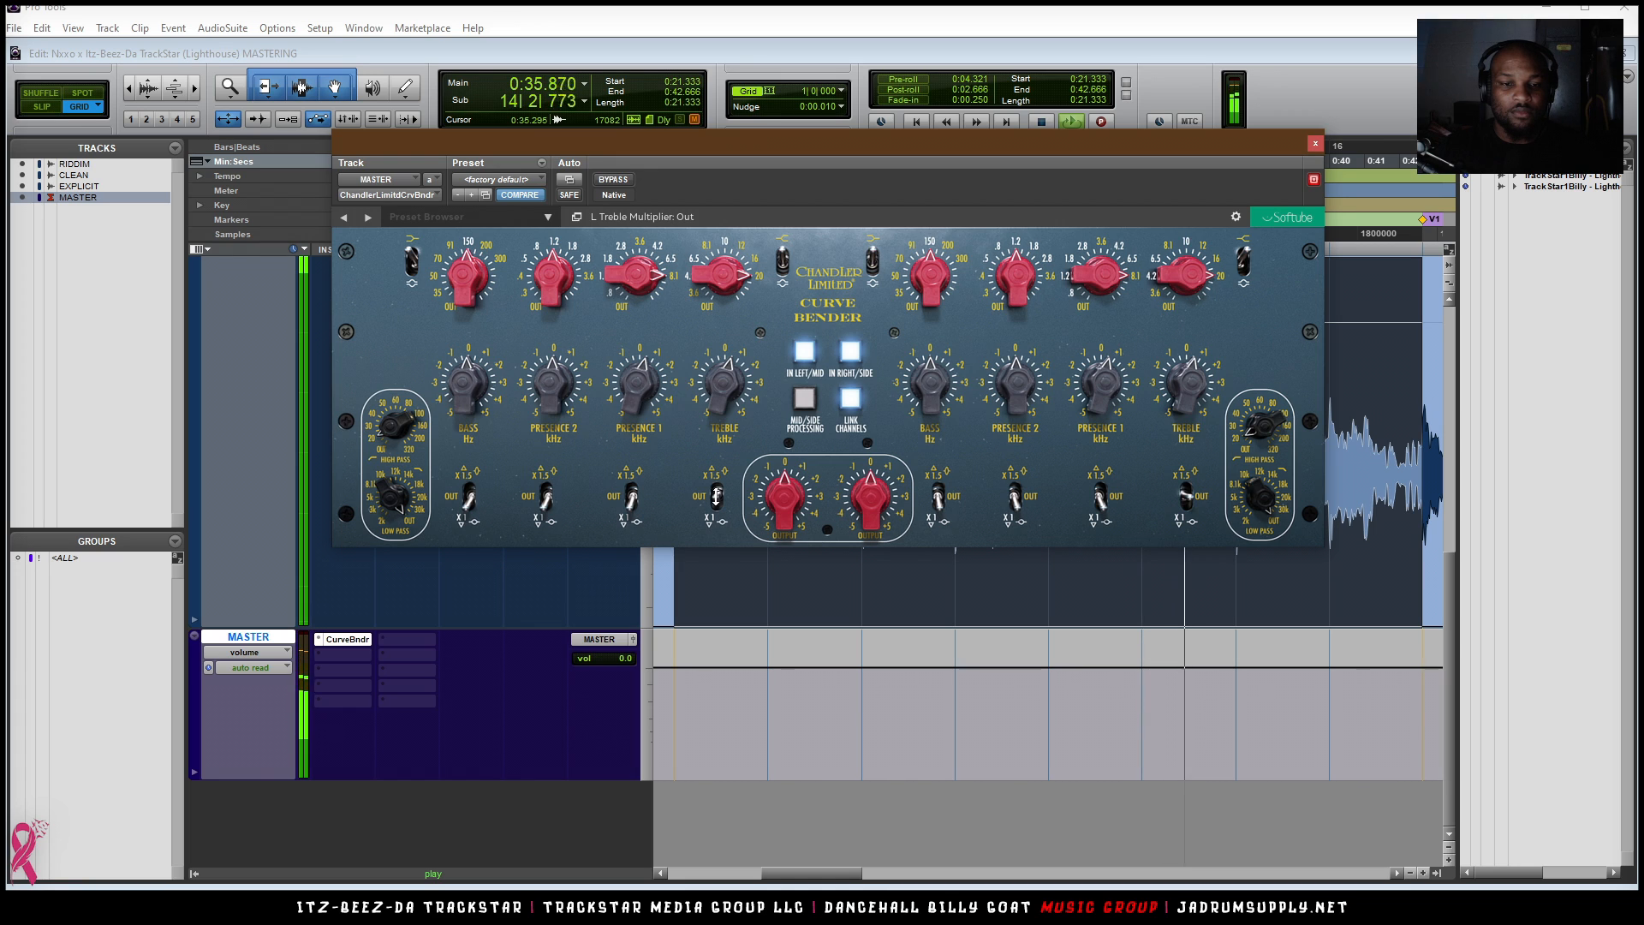
left_click(631, 496)
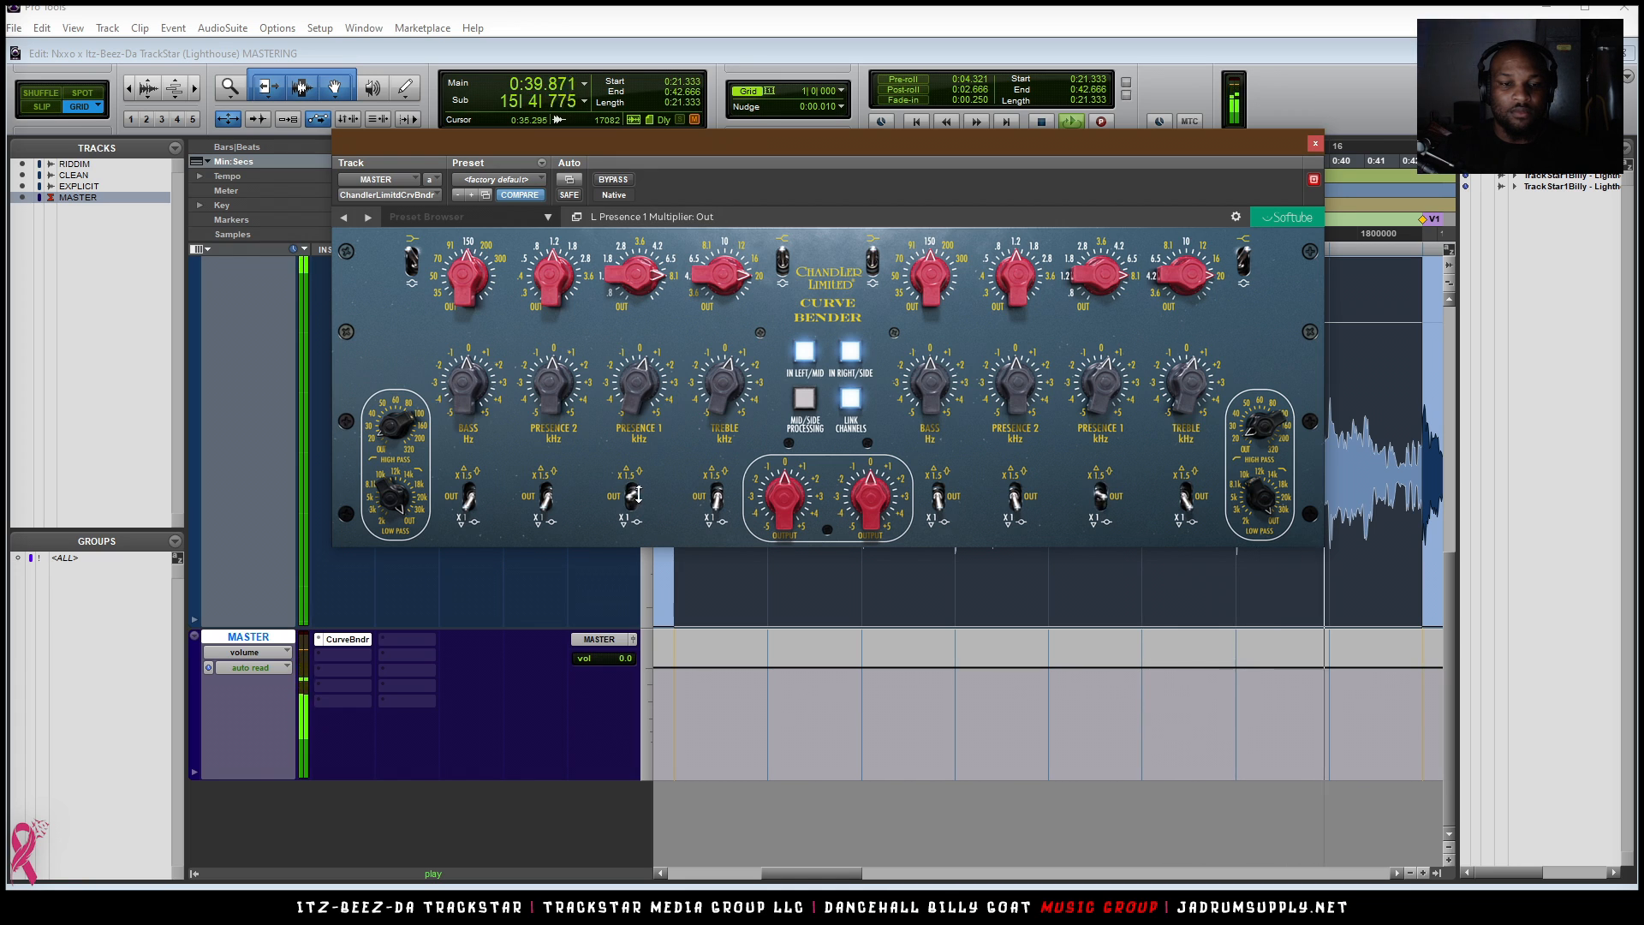
left_click(719, 498)
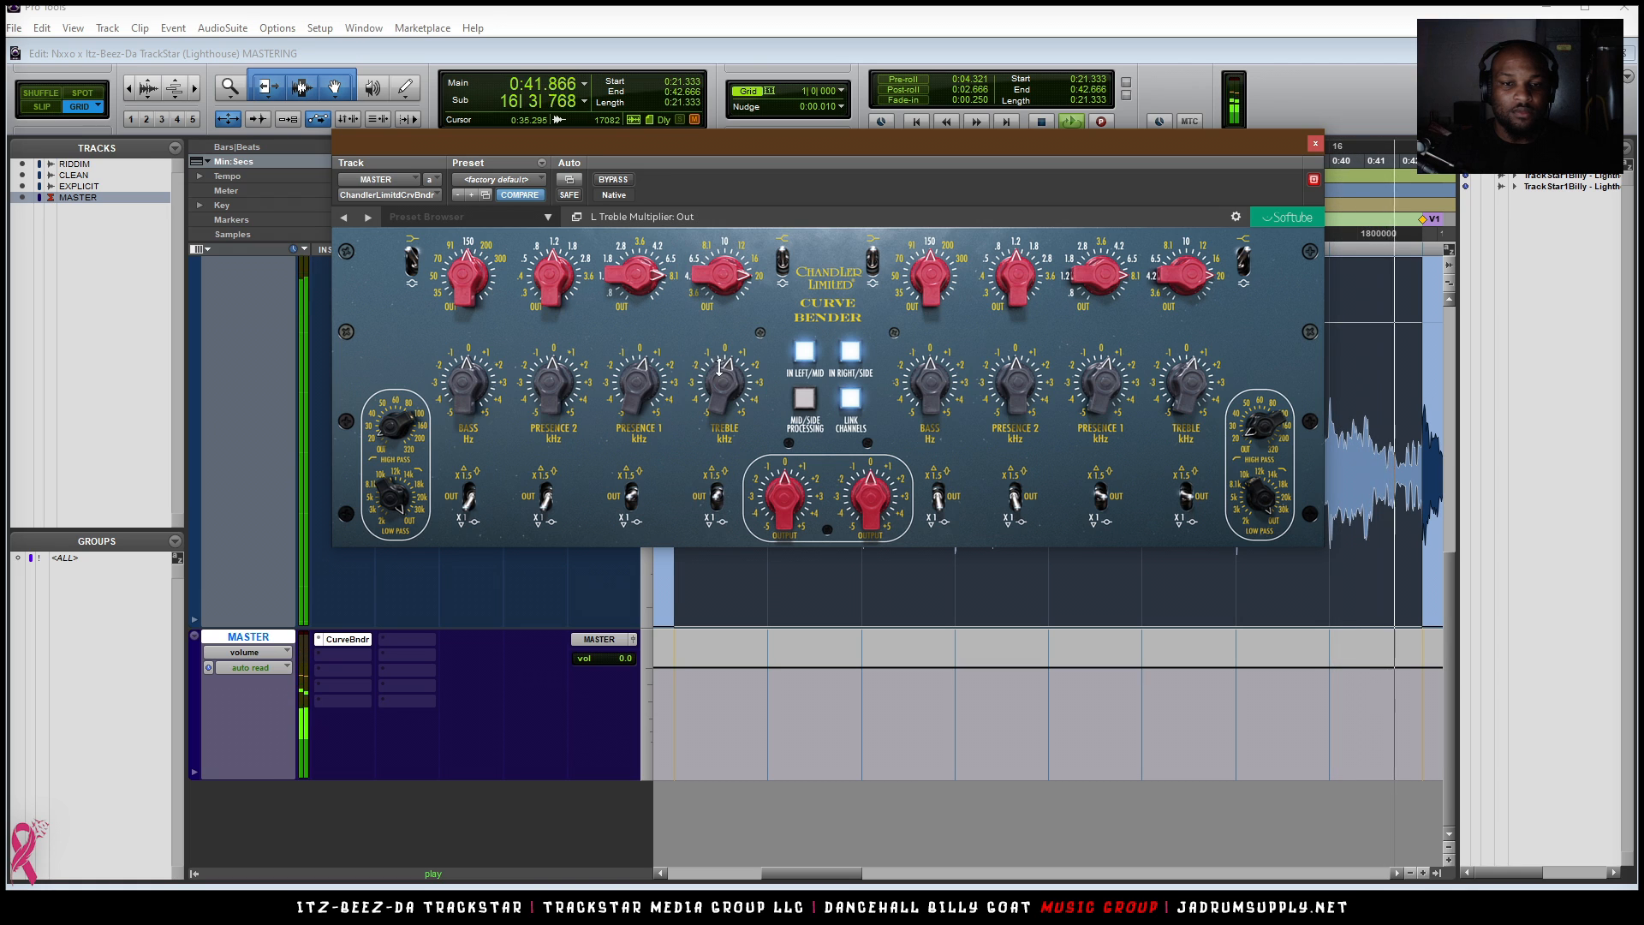
- Try an exaggerated treble boost with the treble multiplier at X 1 and bring the gain back down
left_click_drag(716, 358, 698, 206)
left_click(718, 490)
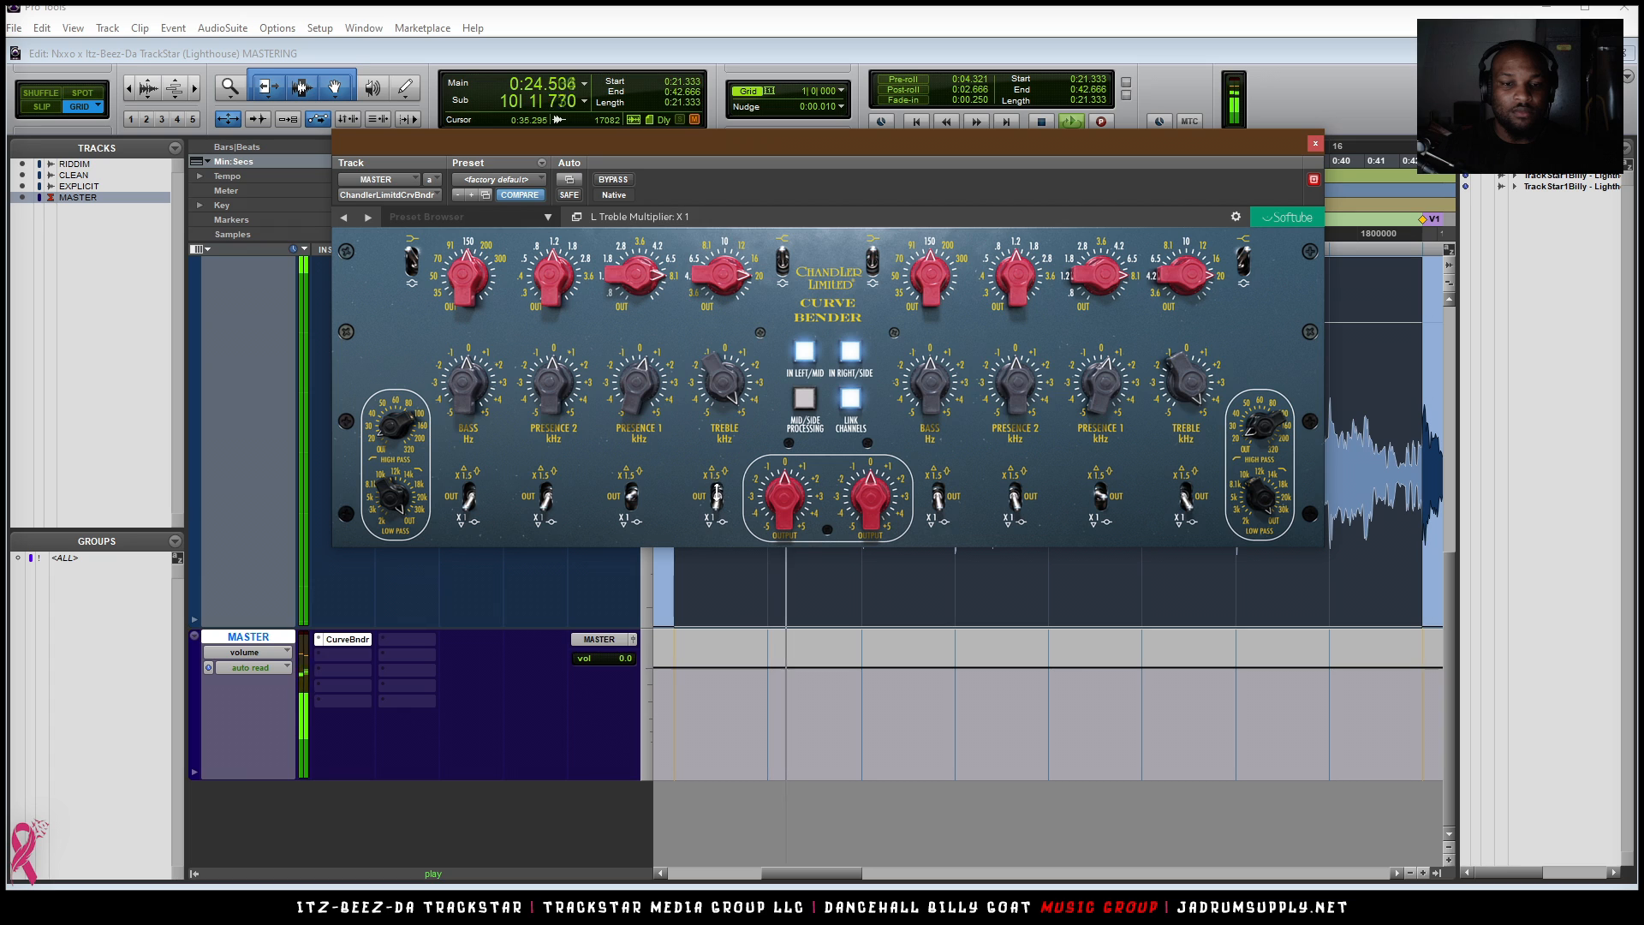
left_click_drag(722, 385, 724, 453)
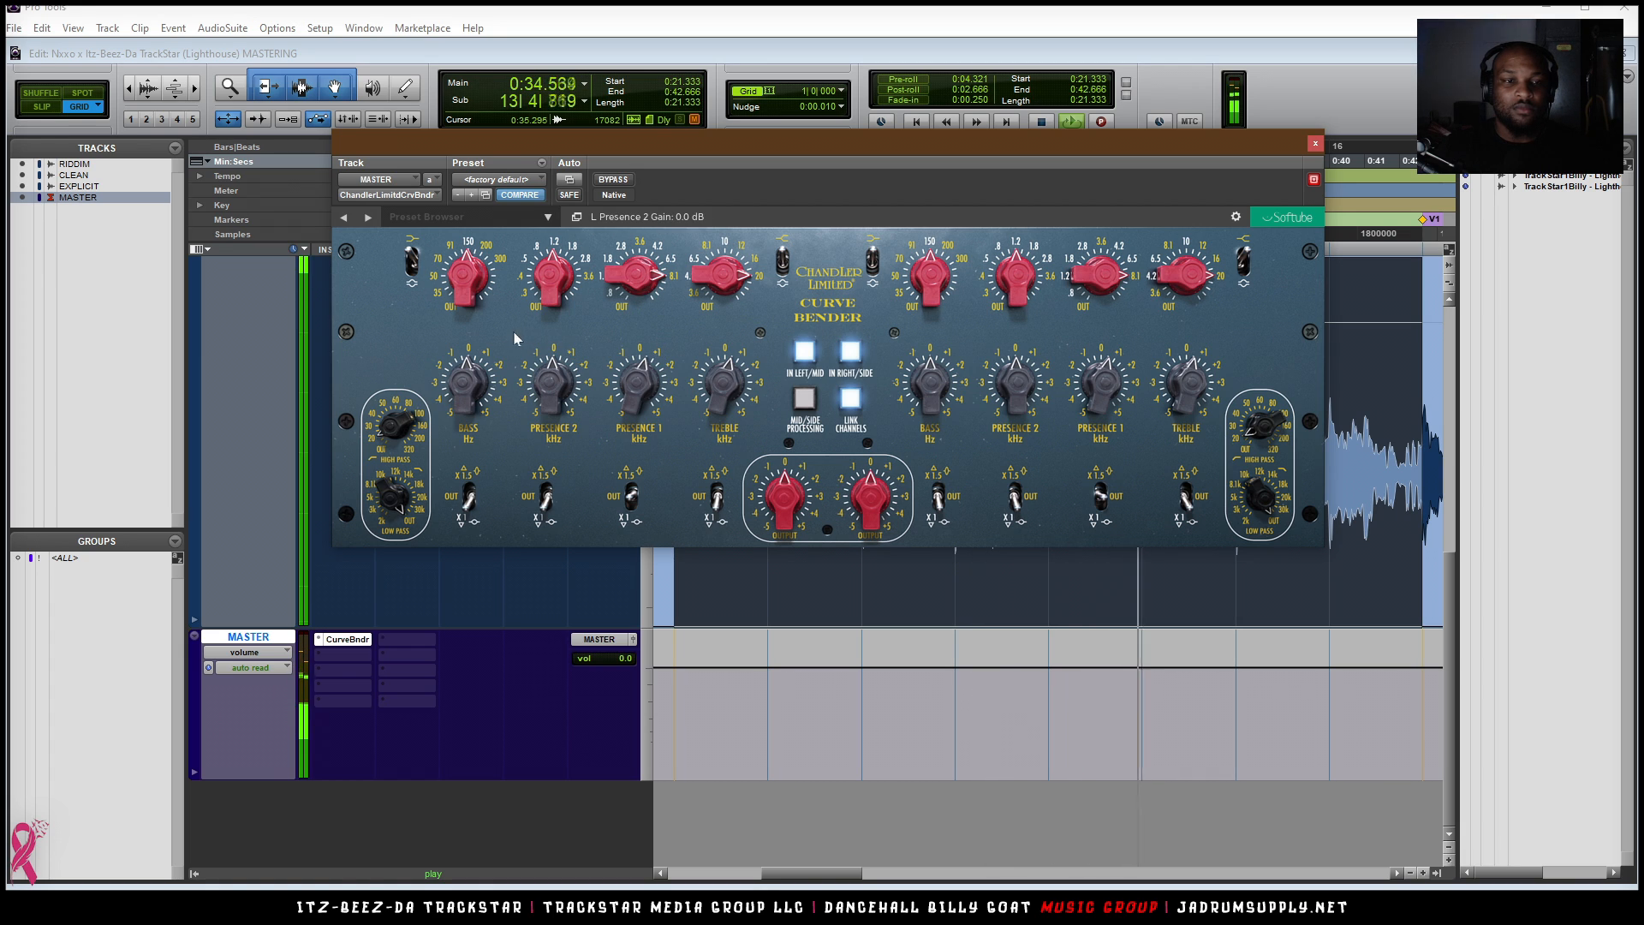
- Set the bass band to 91 Hz with 0.5 dB of gain and the treble gain to 1.0 dB
left_click_drag(475, 291, 474, 299)
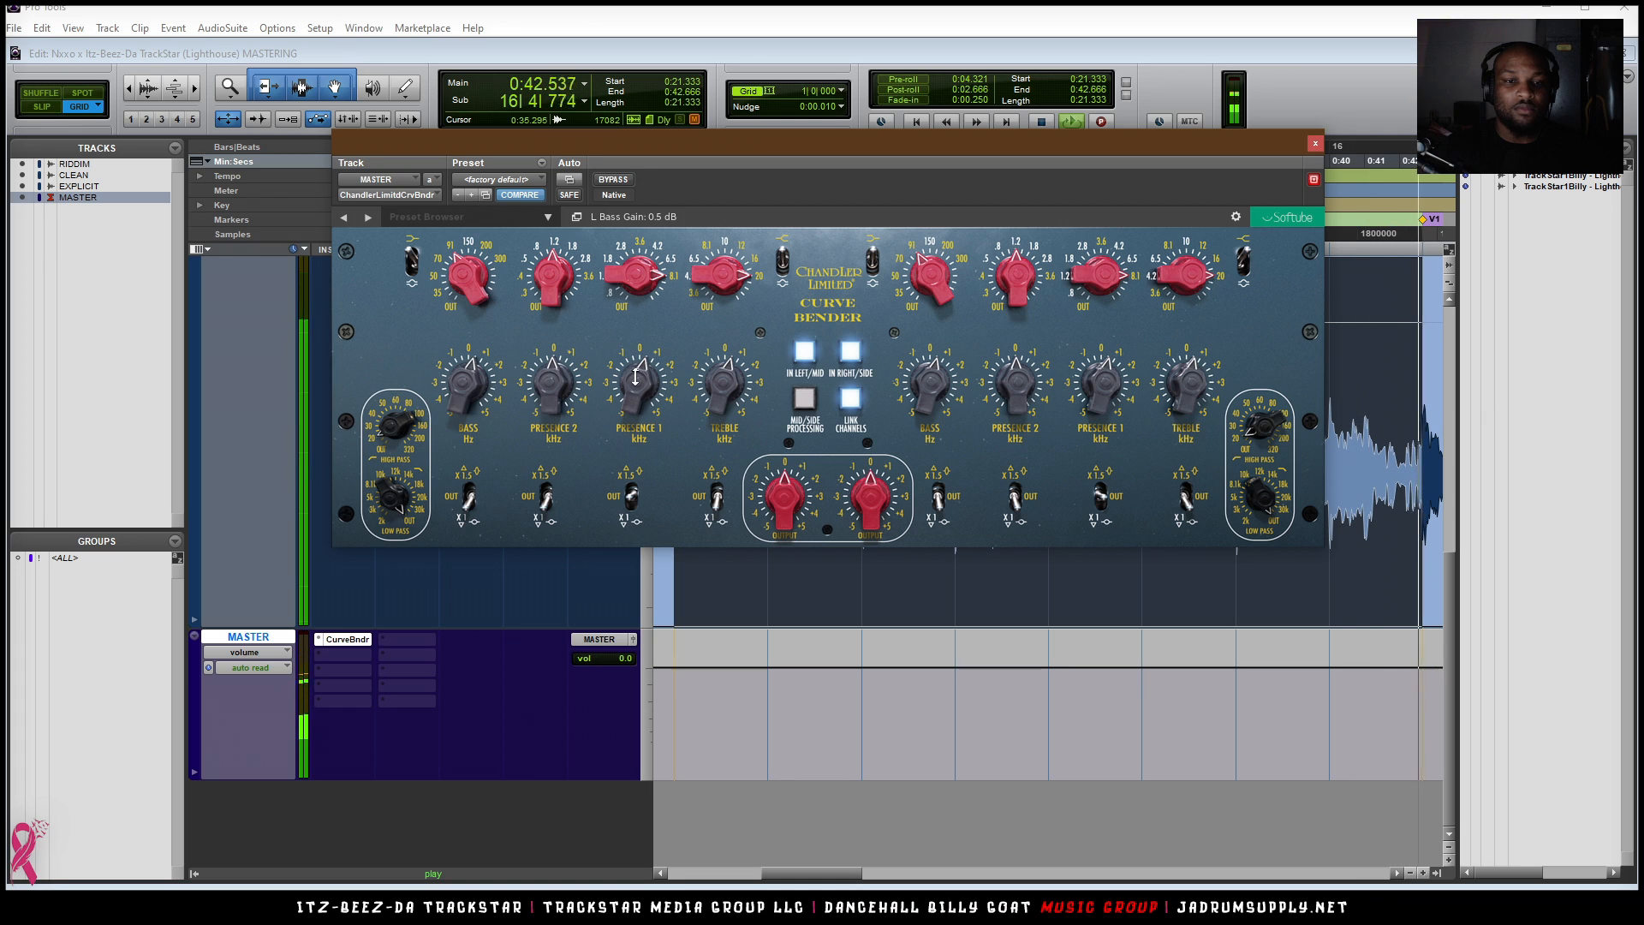
left_click_drag(719, 389, 720, 376)
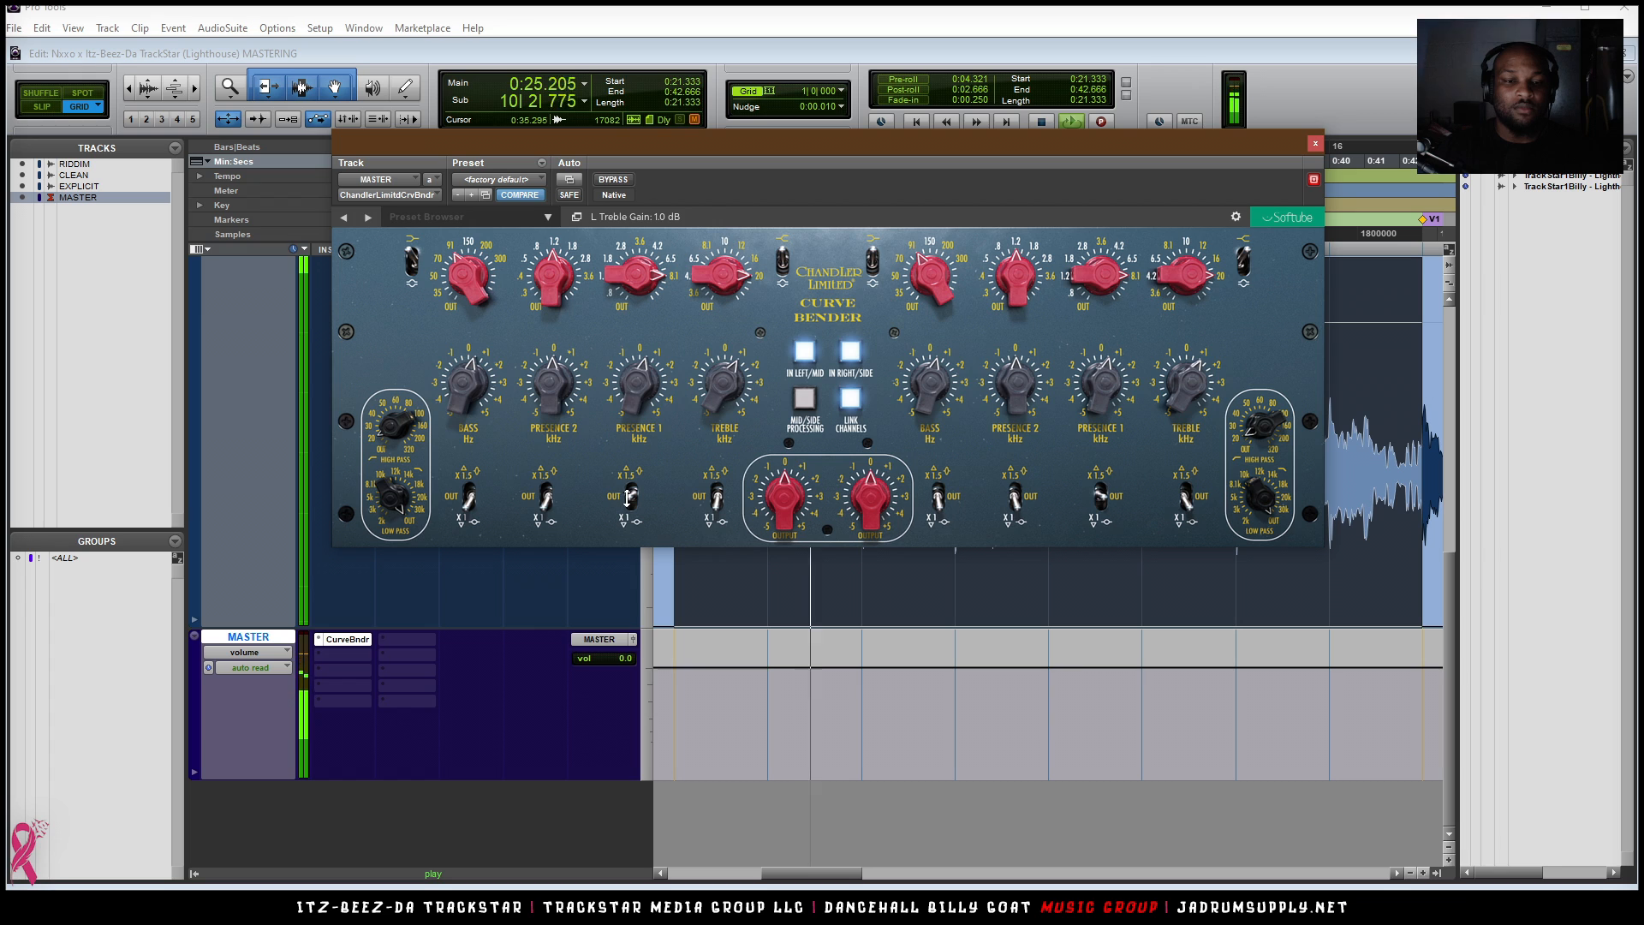
- Switch the Presence 1 multiplier to X 1 and set the band's gain to 0.0 dB
left_click(638, 497)
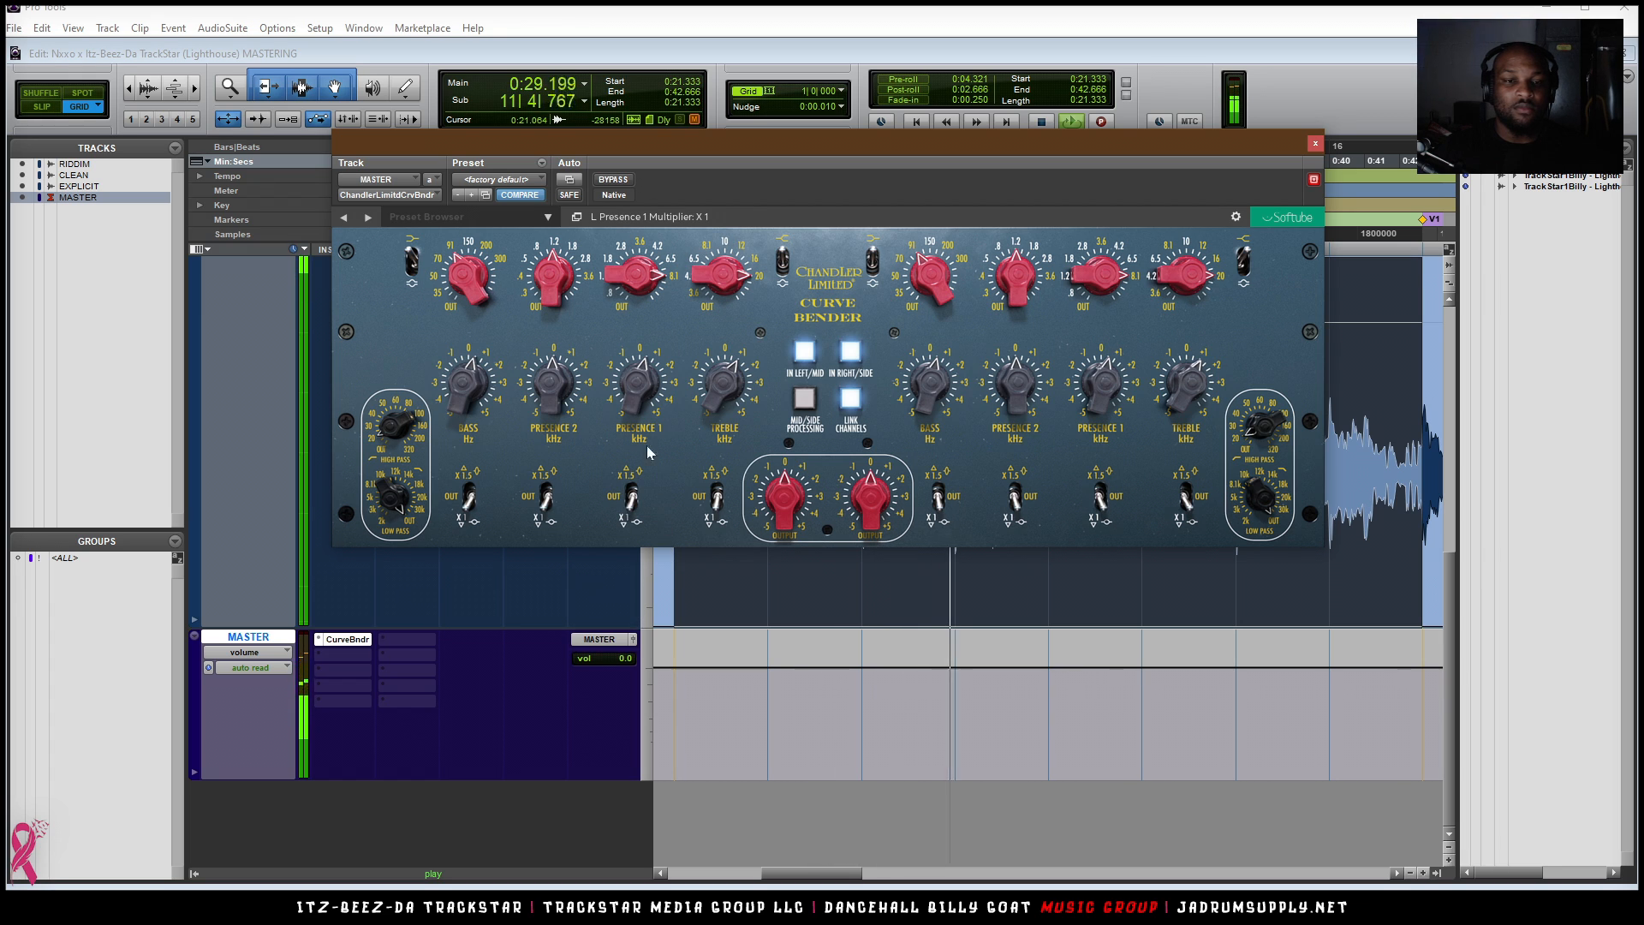
left_click_drag(643, 403, 641, 412)
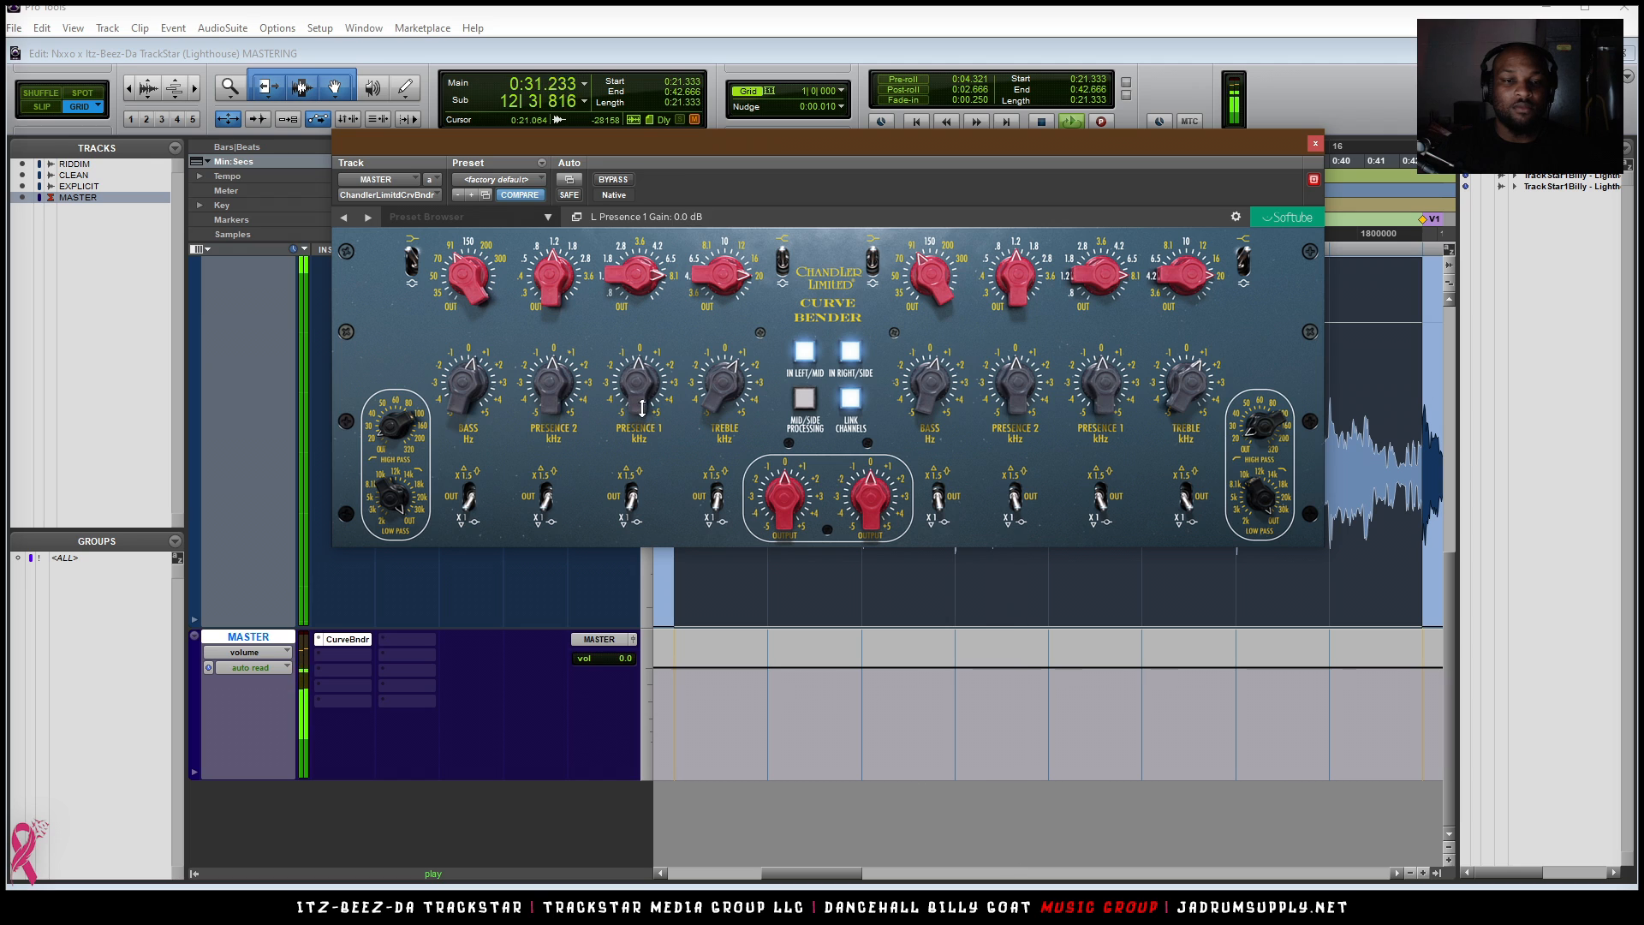
- Try the linked output level at -0.5 dB and return it to 0
left_click_drag(787, 503, 787, 509)
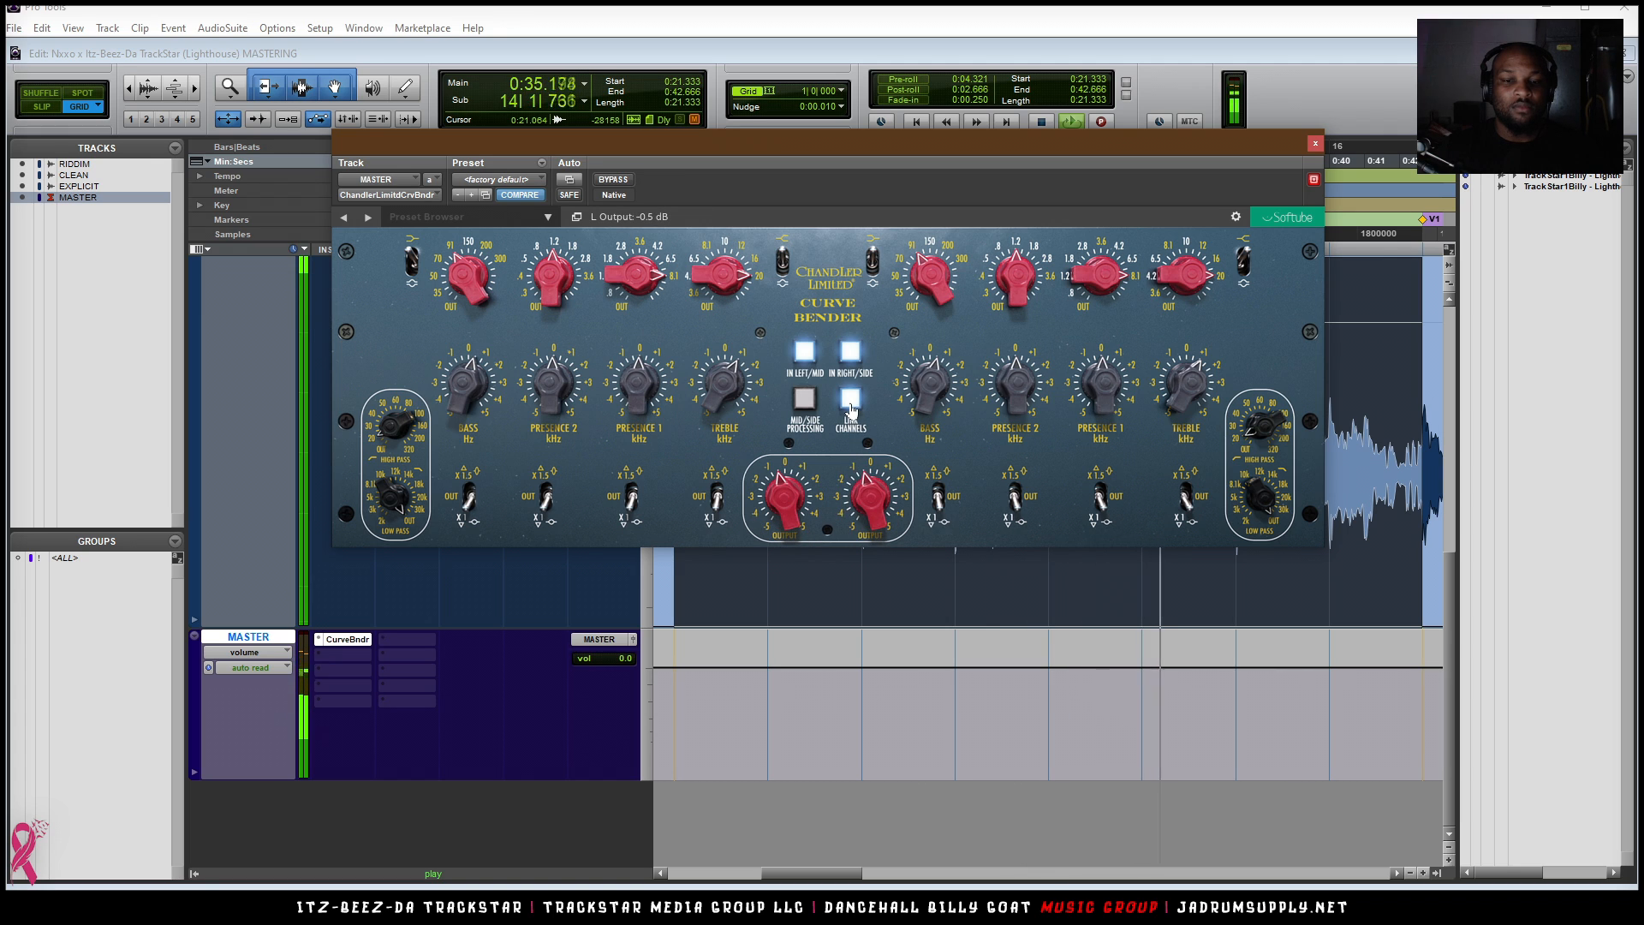
left_click_drag(798, 519, 799, 514)
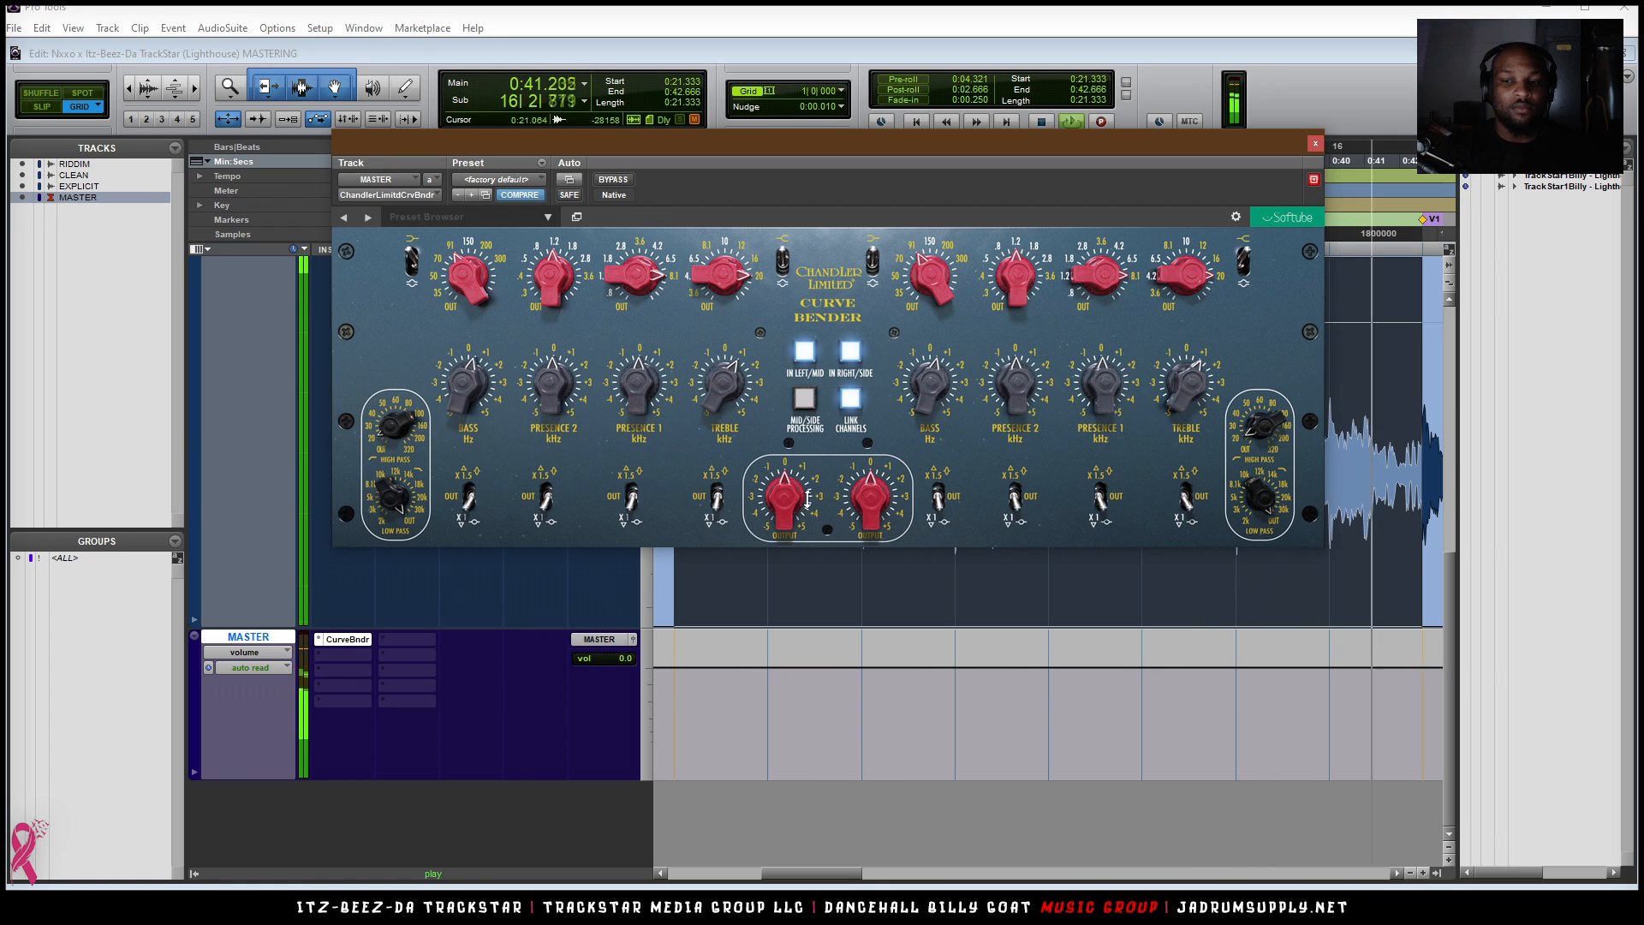
- Compare the playing mix with the Curve Bender bypassed and active, and stop playback
left_click(624, 187)
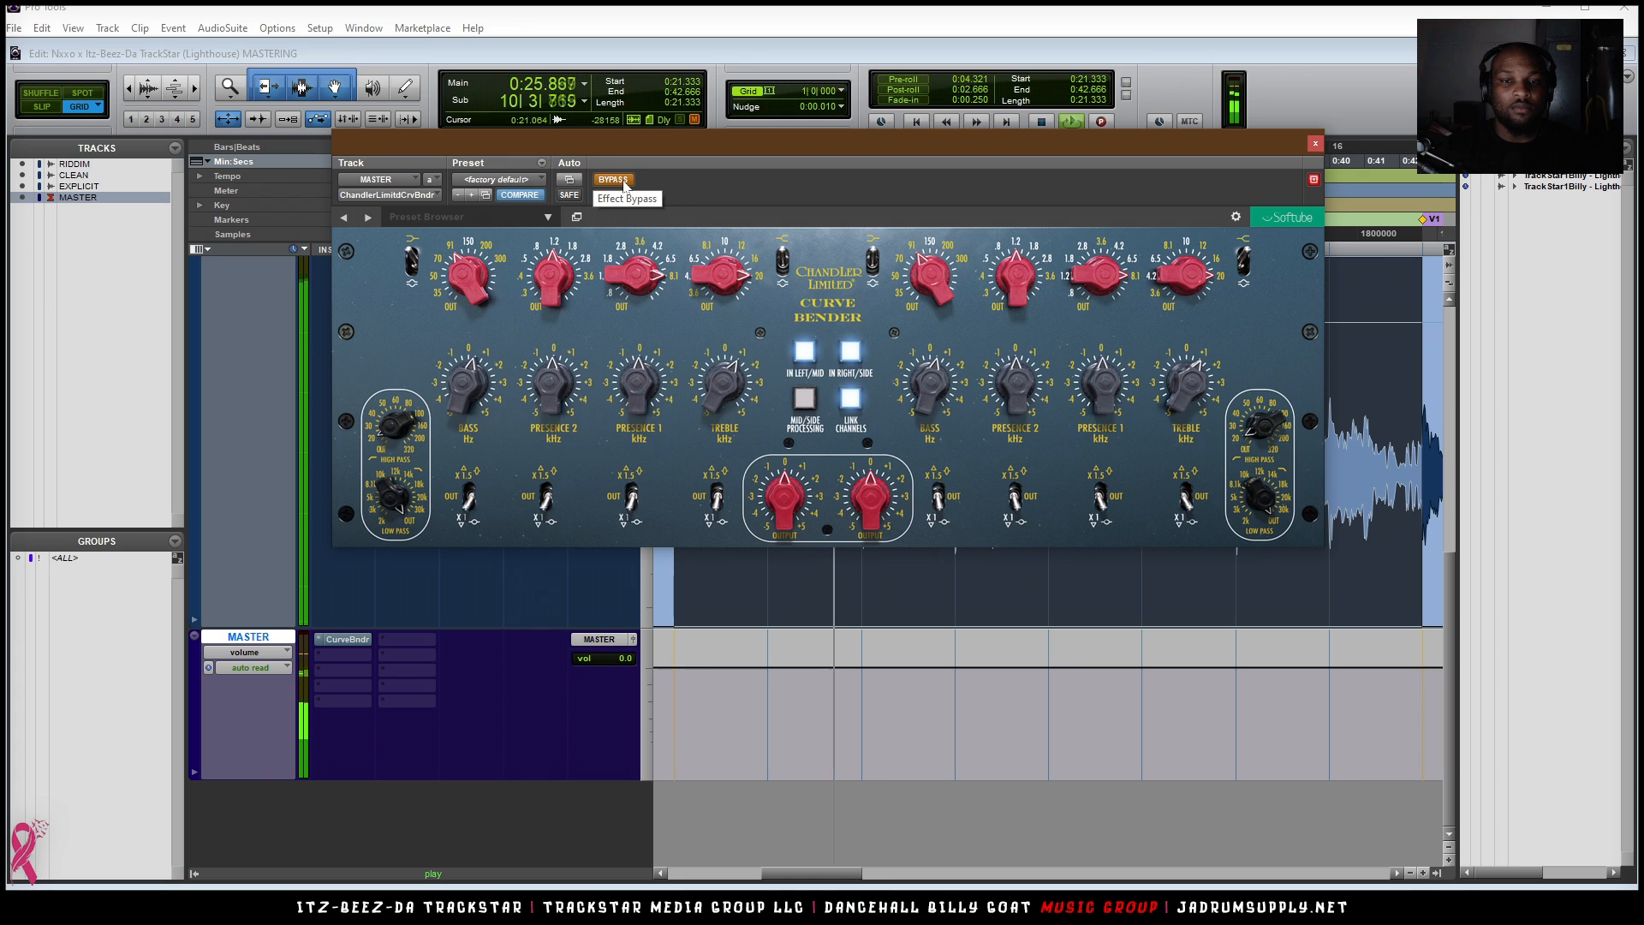
left_click(625, 186)
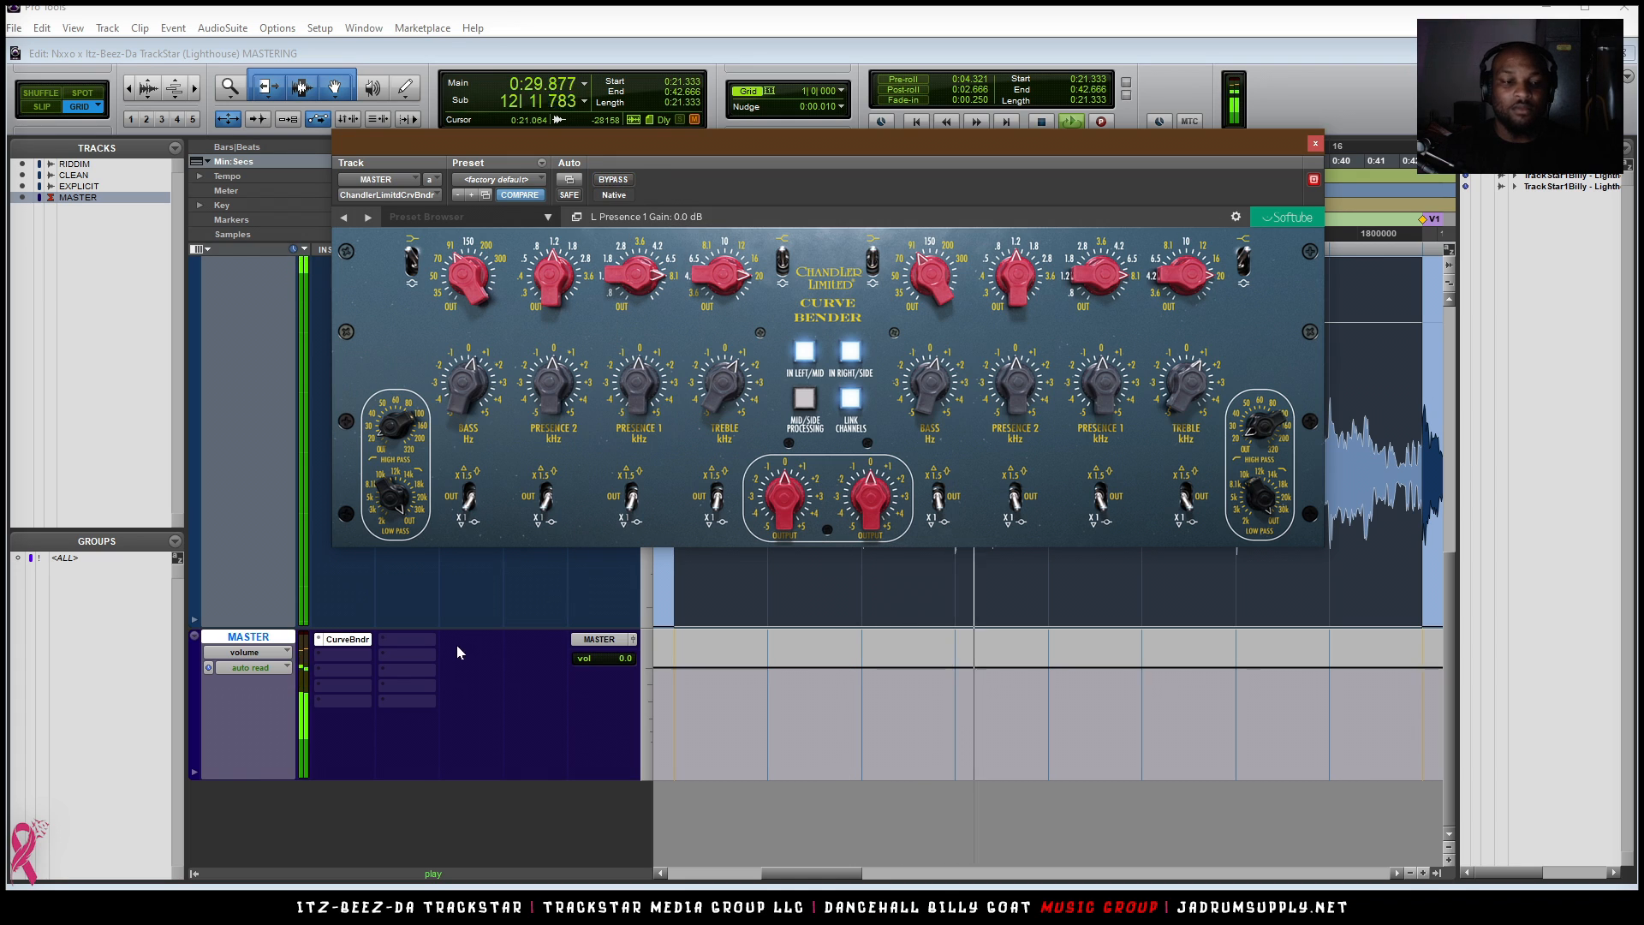
key("space")
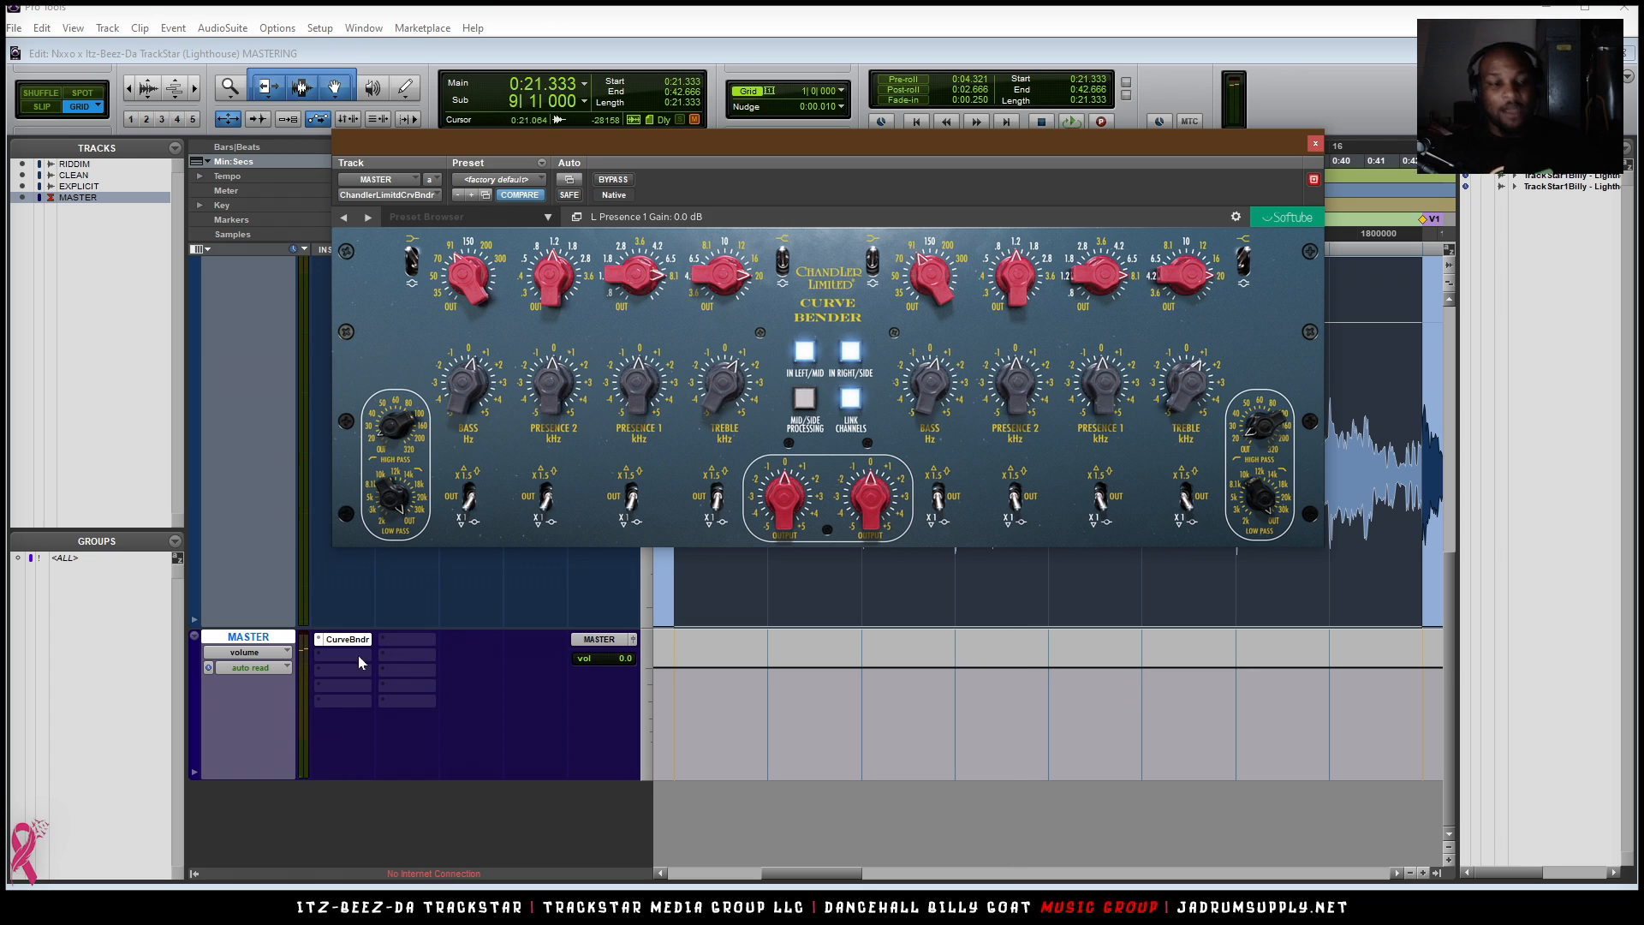
- Insert the Waves Dorrough (stereo) multichannel meter plug-in in insert slot I of the MASTER track
left_click(418, 686)
mouse_move(531, 714)
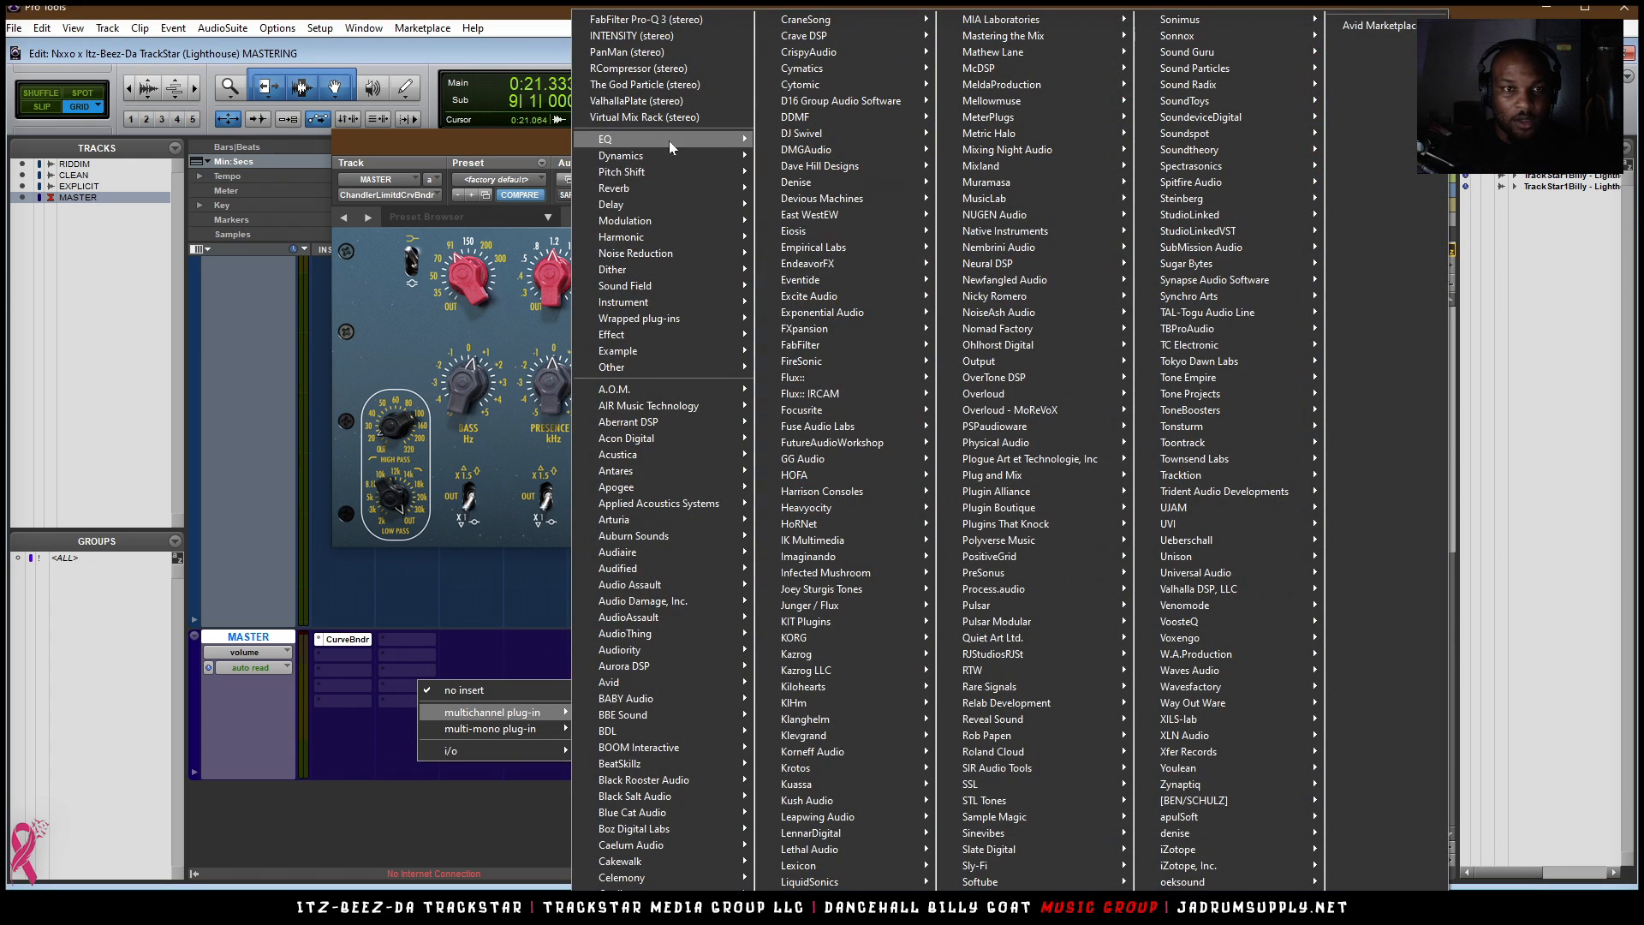
mouse_move(1209, 674)
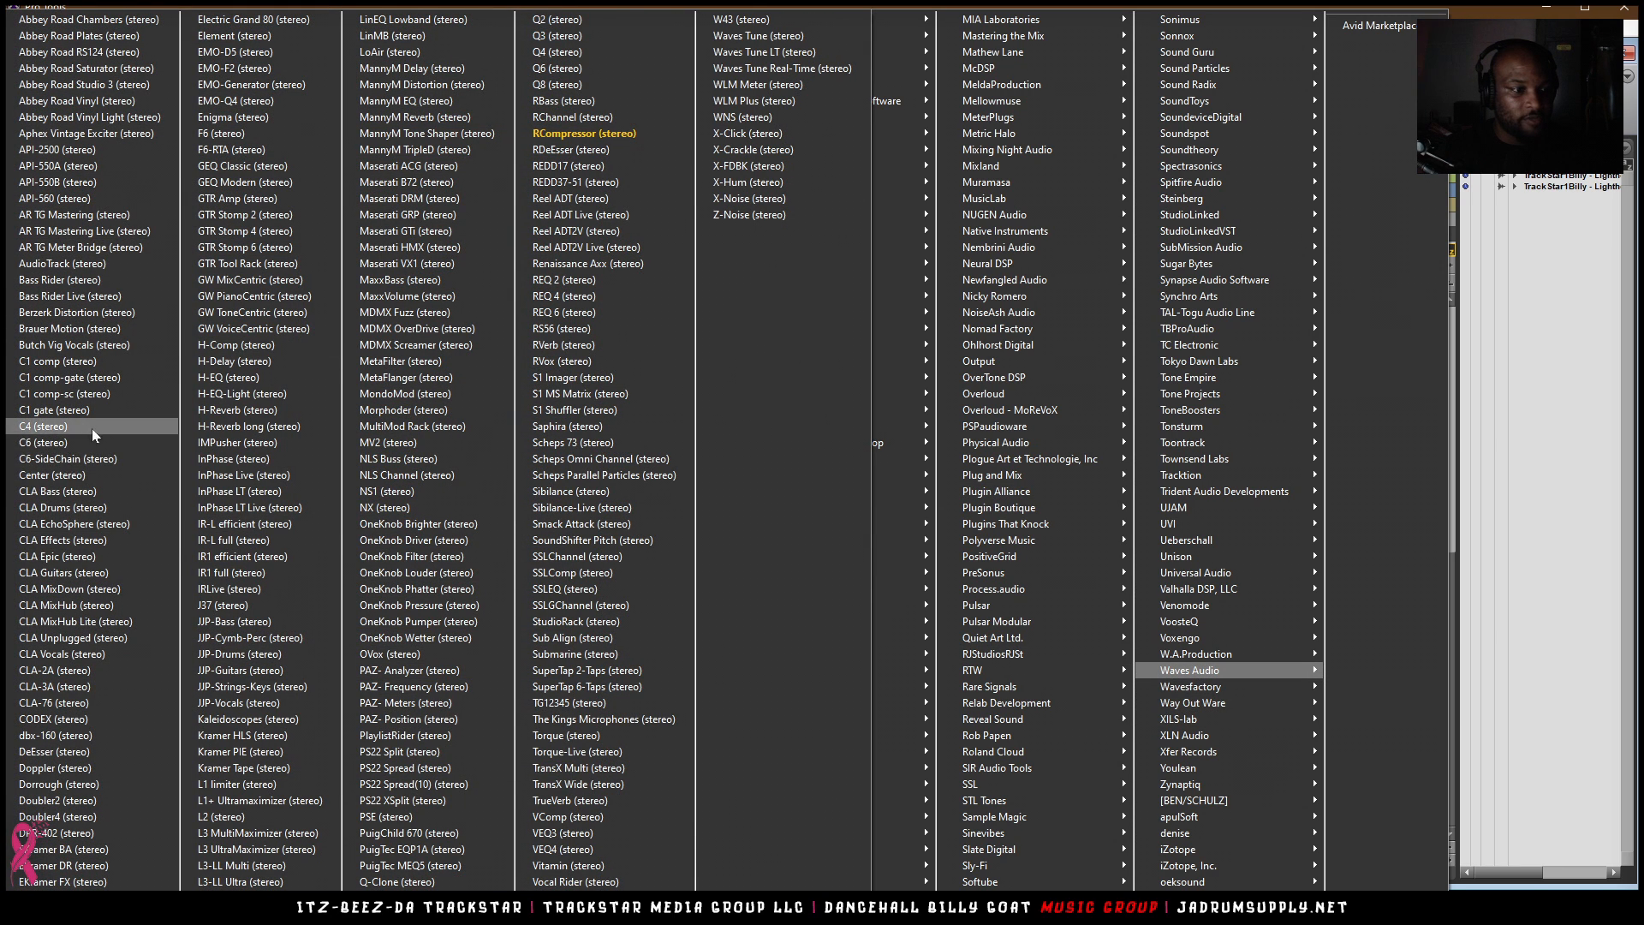
left_click(61, 789)
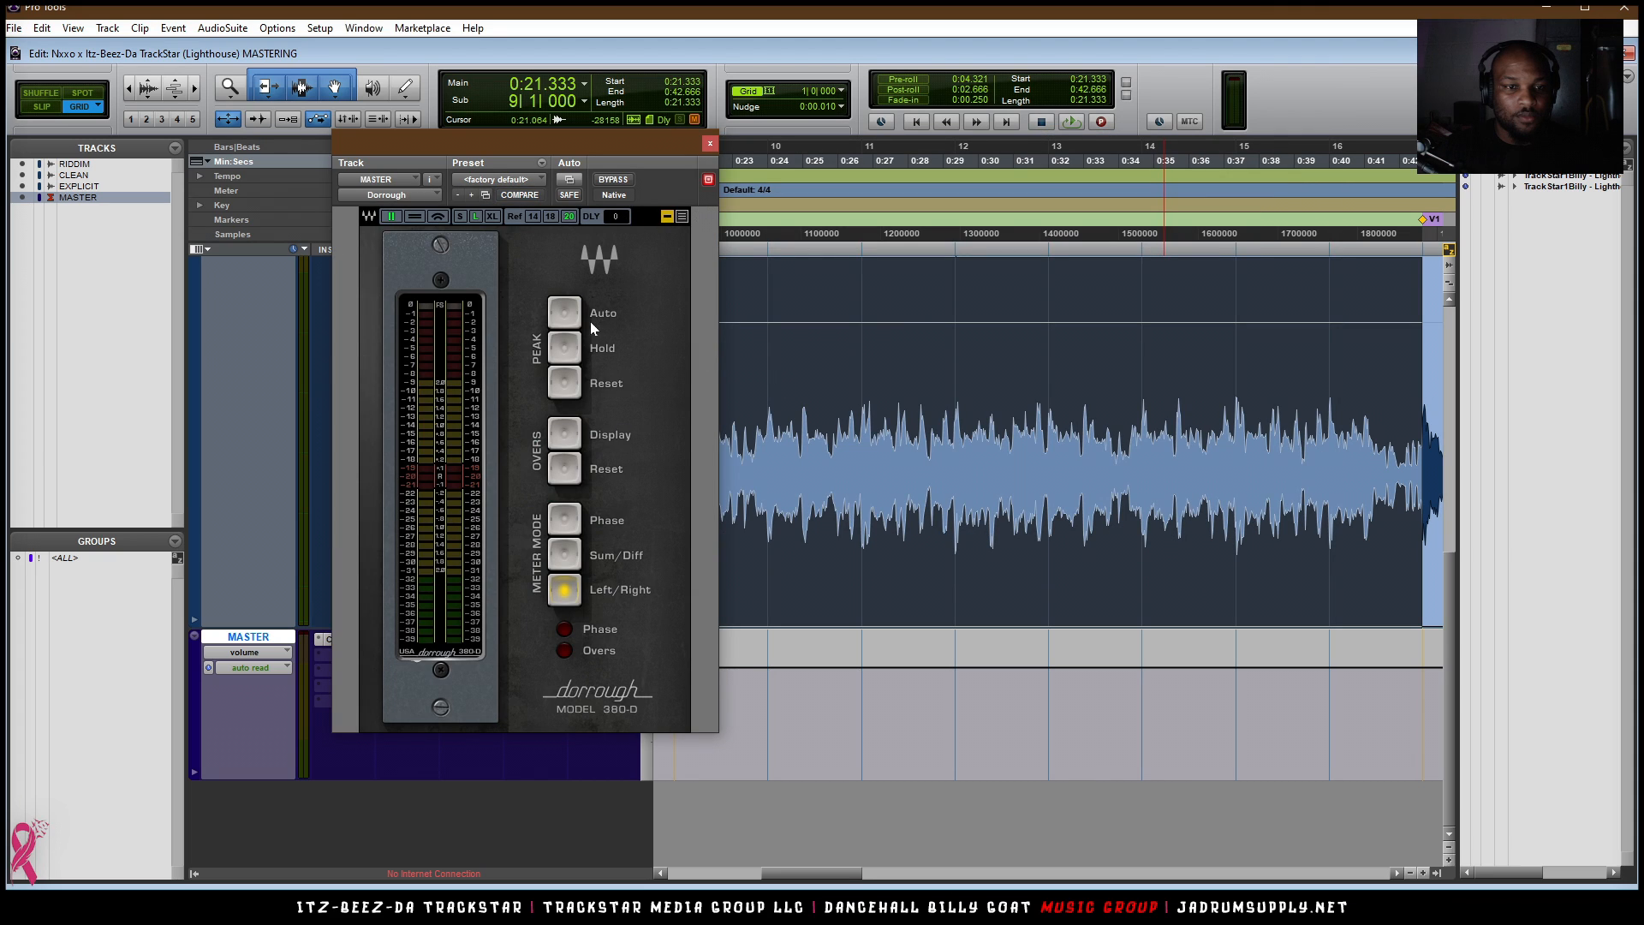
- Hide the Dorrough meter's side controls, switch it to the horizontal layout and move its window below the waveform
left_click(668, 217)
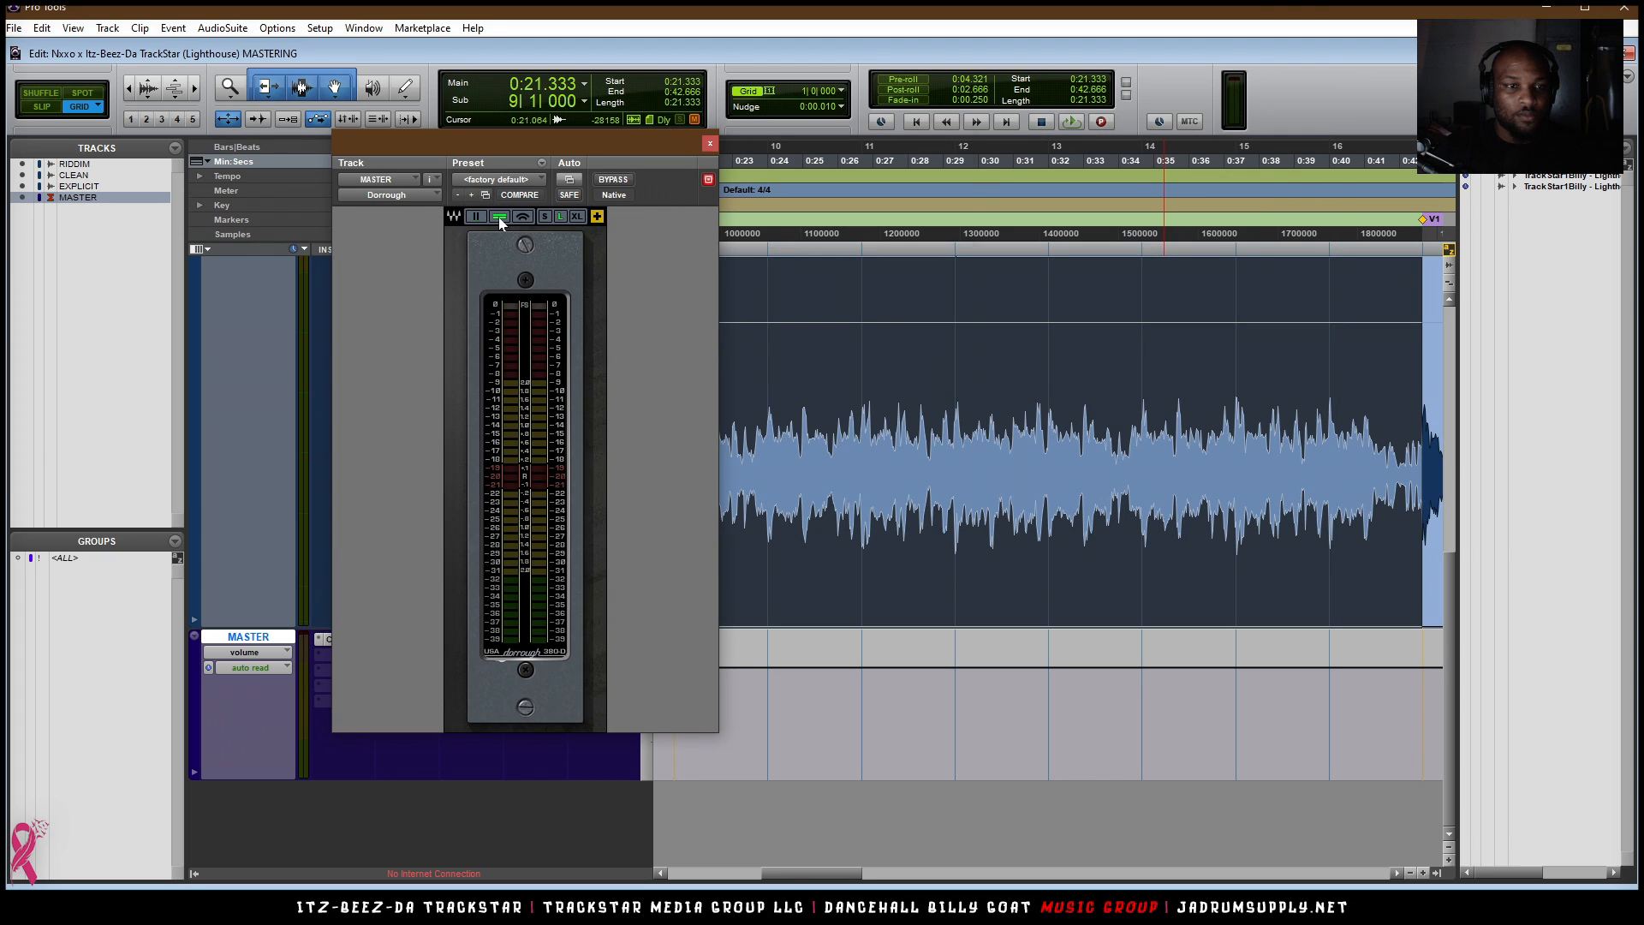
left_click(499, 217)
left_click_drag(597, 148, 886, 638)
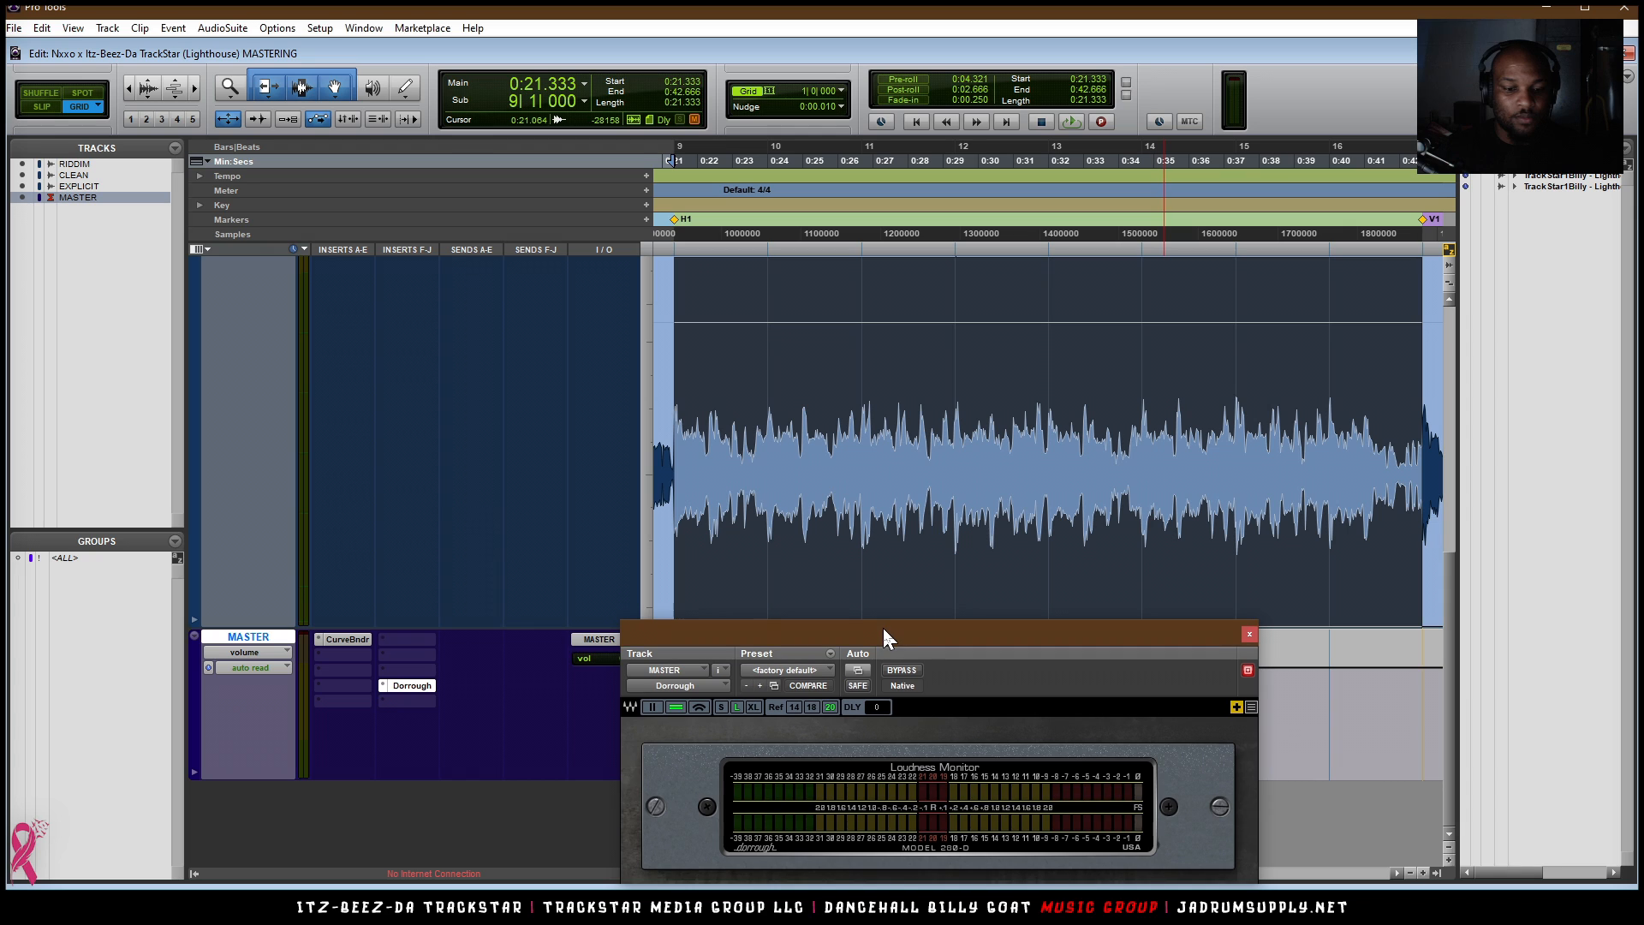
- Start playback, insert the Tone Projects Unisum (stereo) multichannel plug-in in insert slot B of the MASTER track, and move its window above the Dorrough meter
key("space")
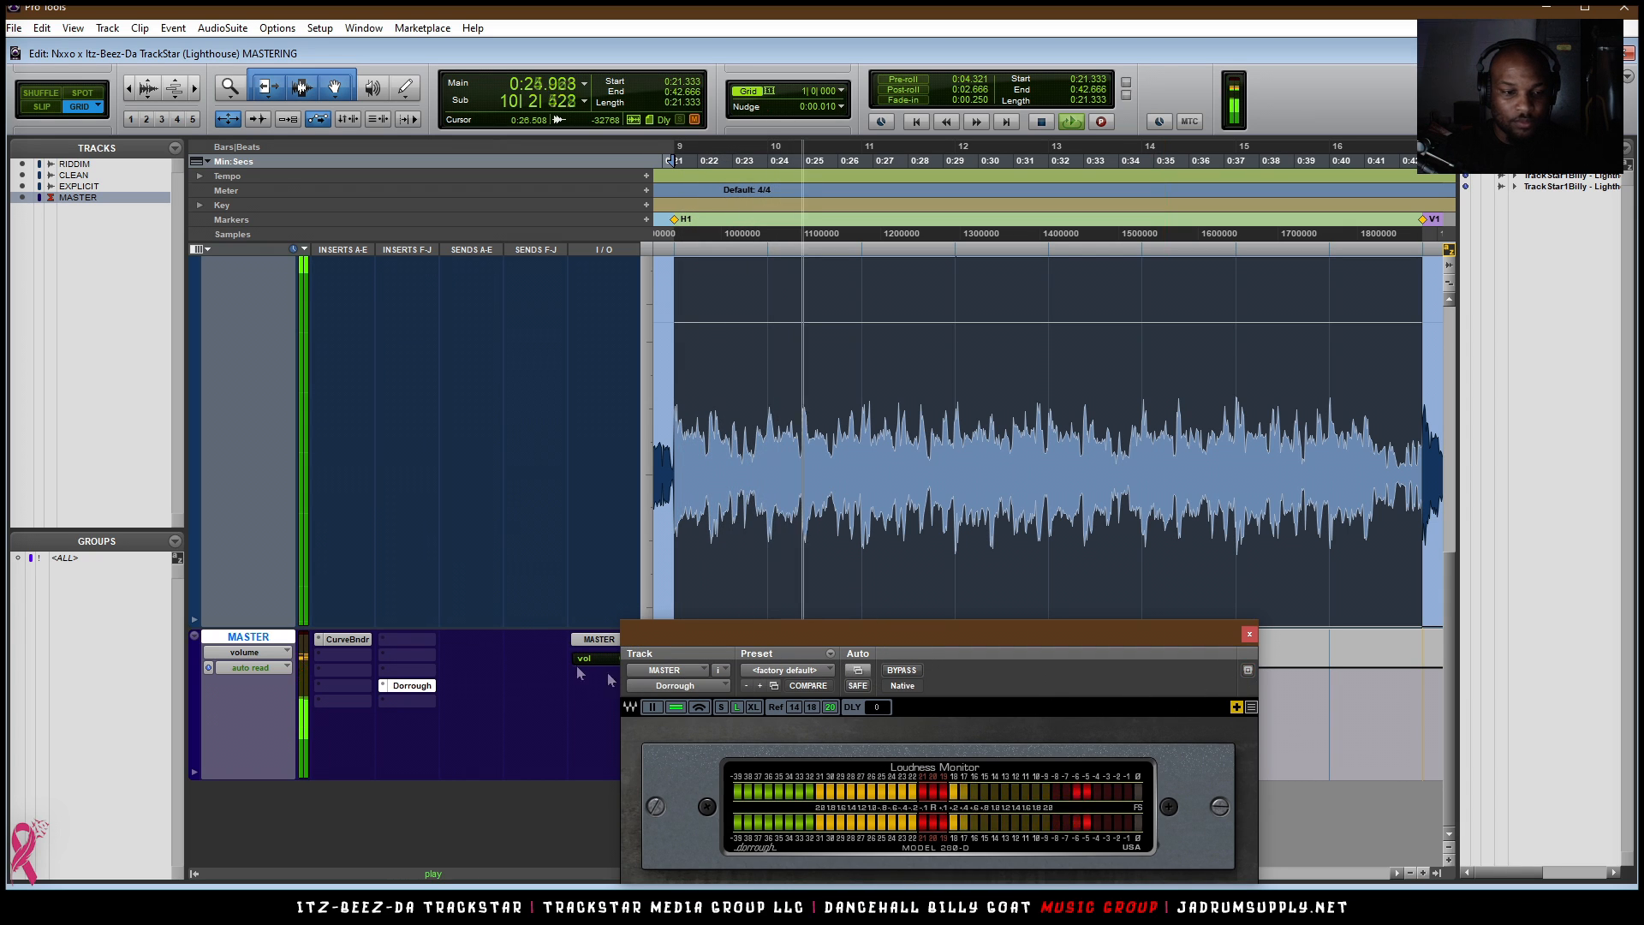
left_click(354, 660)
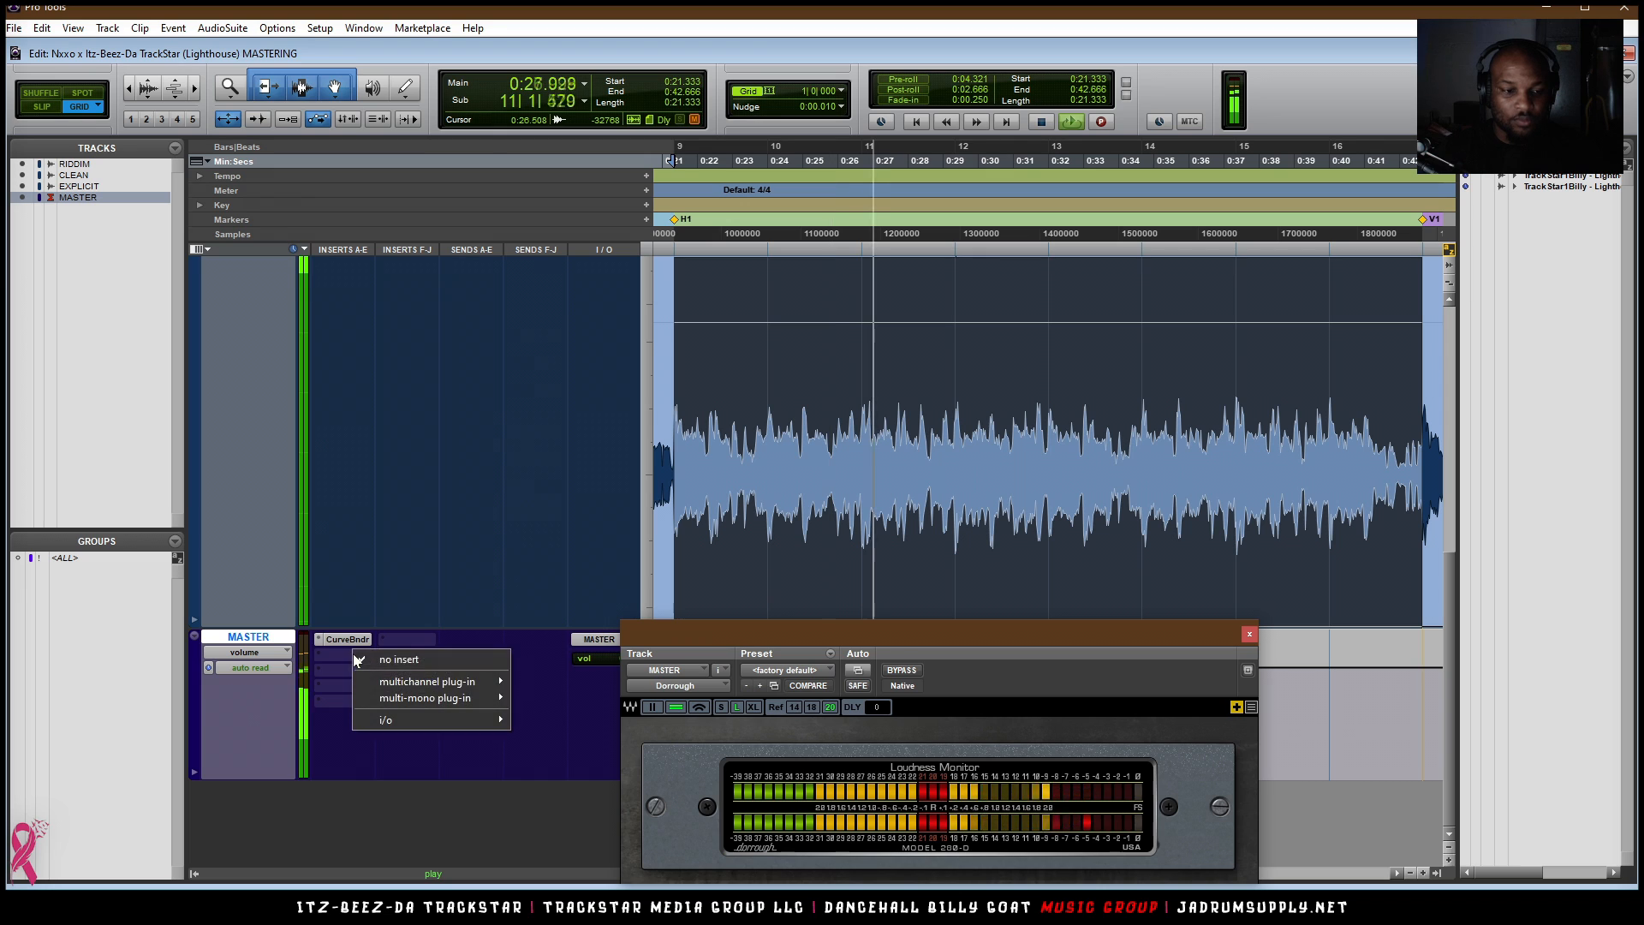
mouse_move(454, 682)
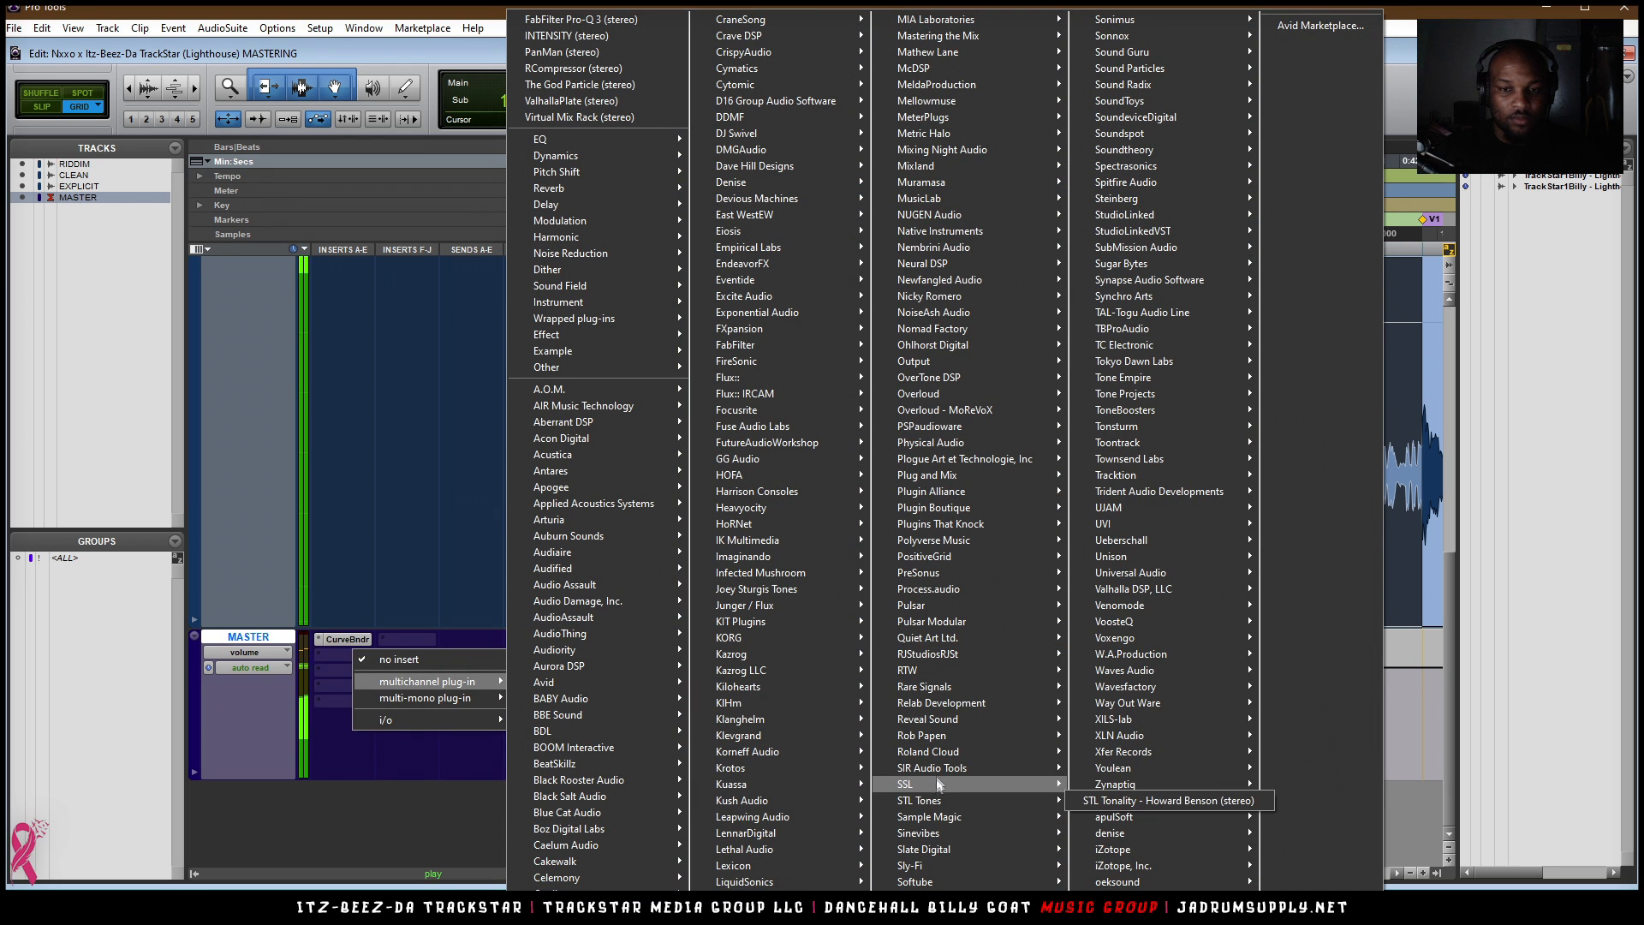
mouse_move(926, 686)
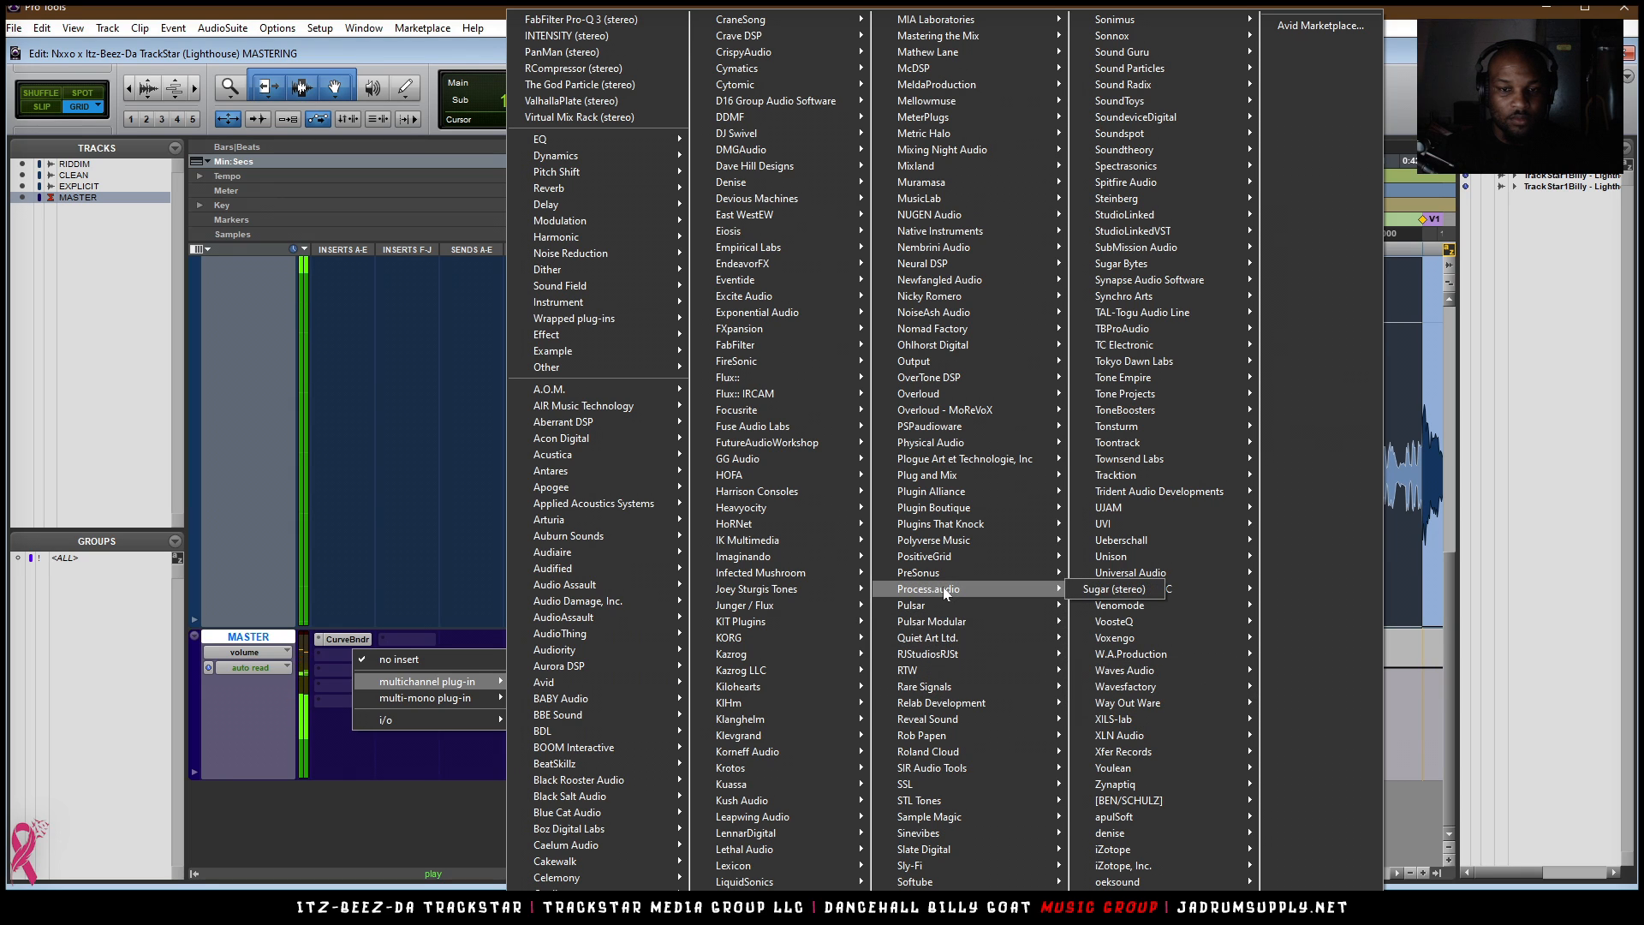
mouse_move(938, 575)
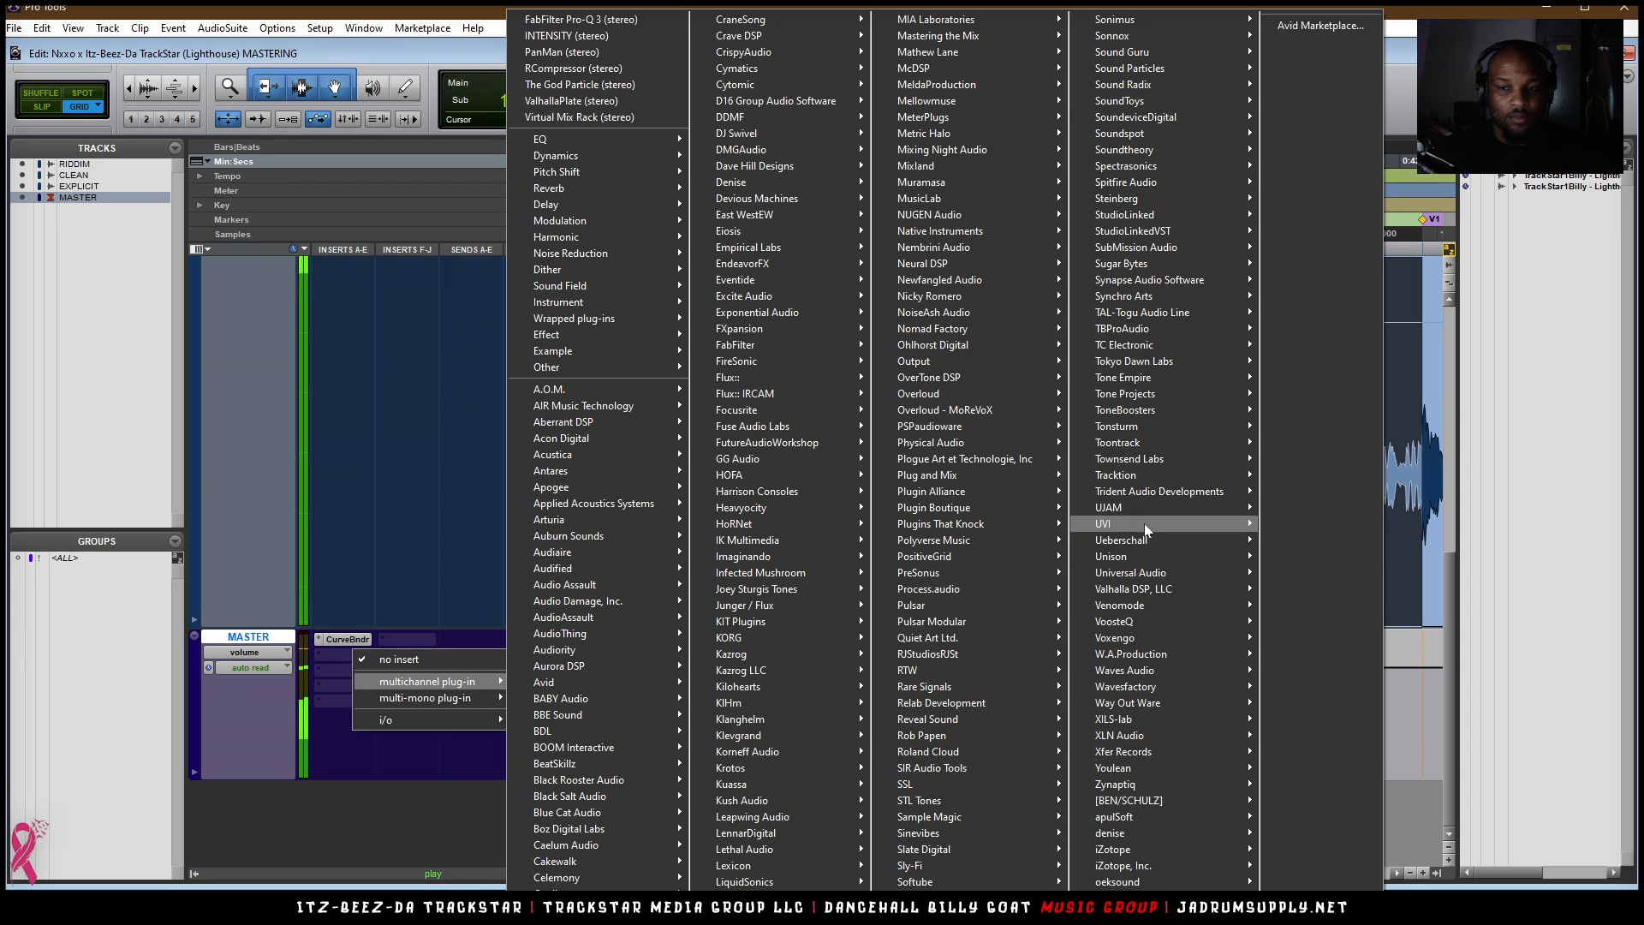
mouse_move(1138, 383)
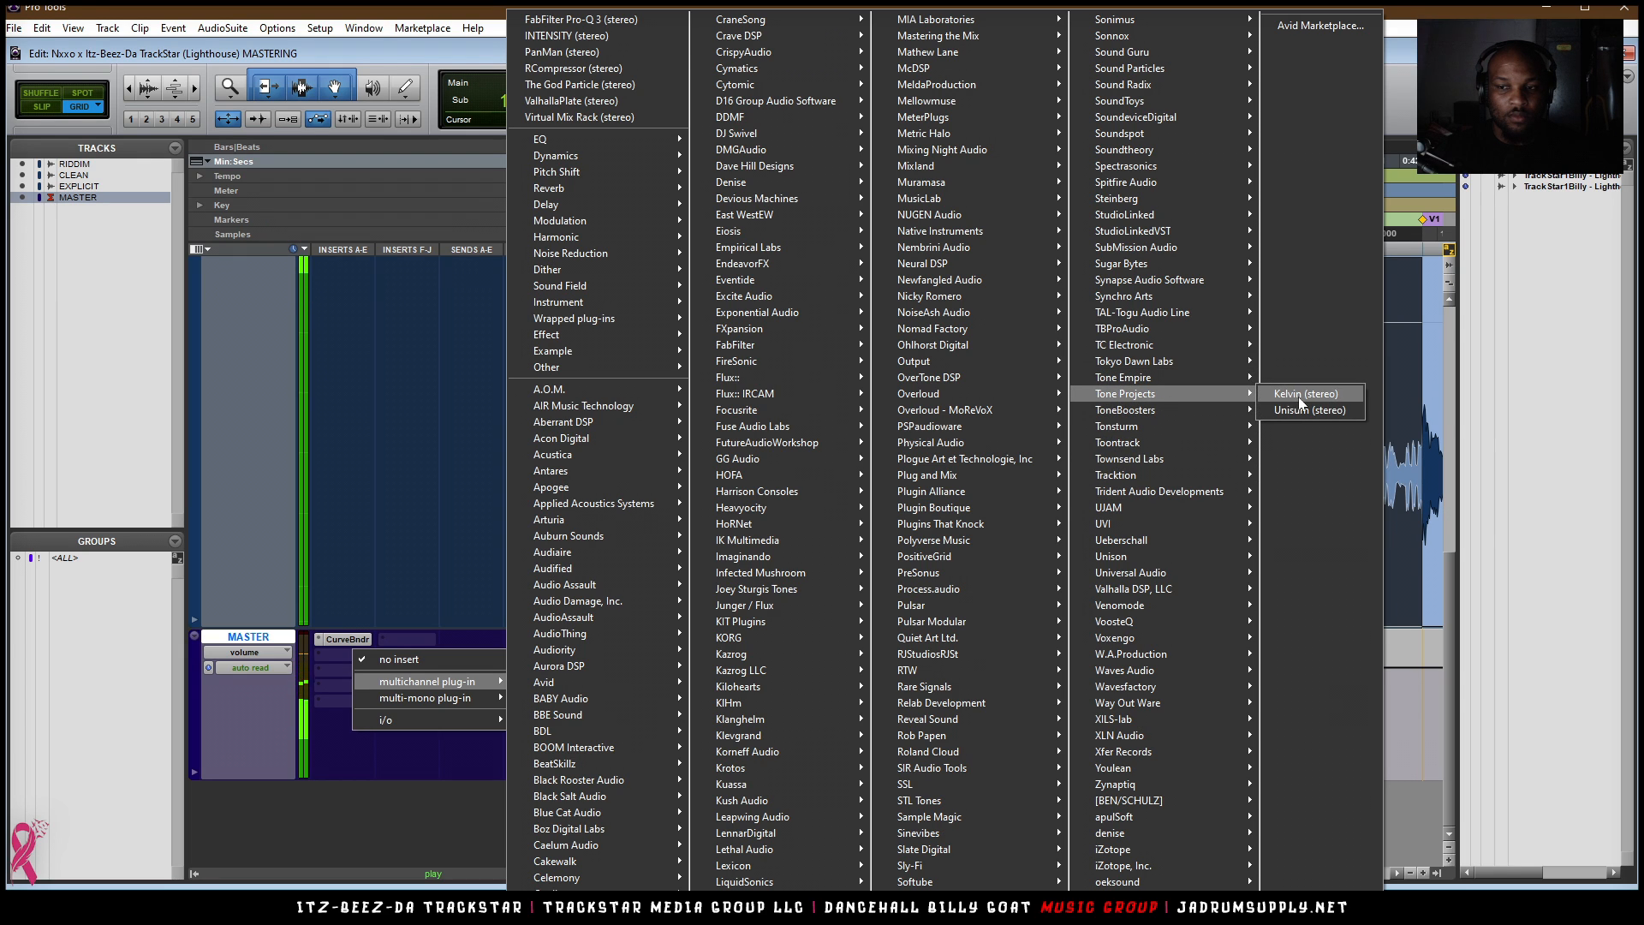
left_click(1306, 411)
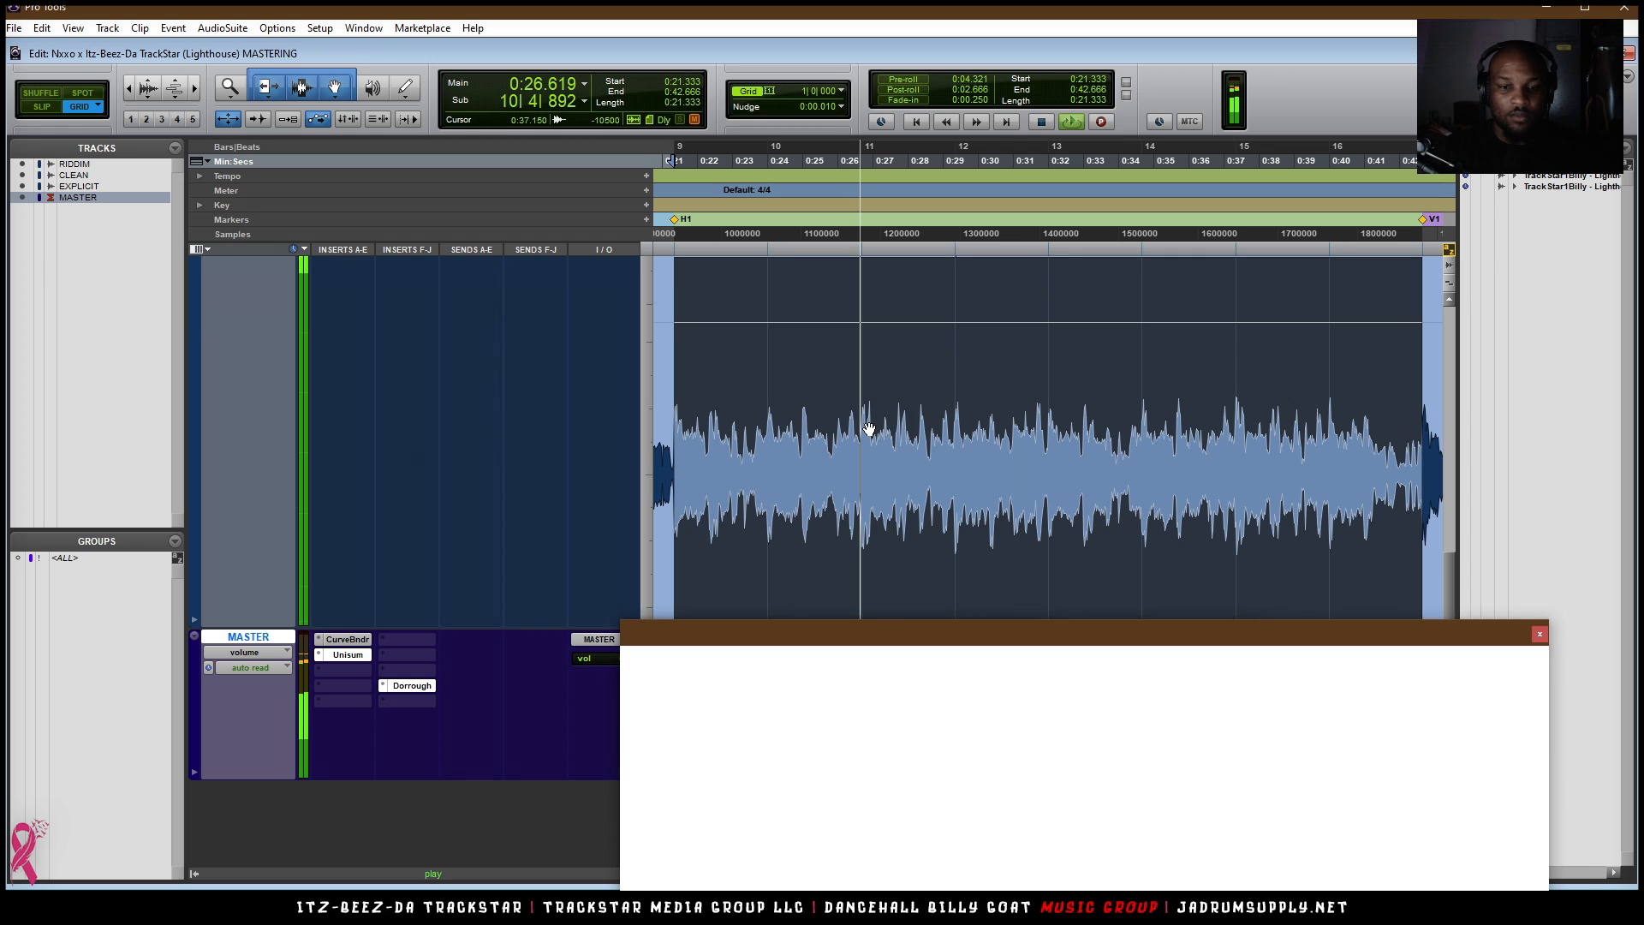
left_click_drag(899, 633, 742, 107)
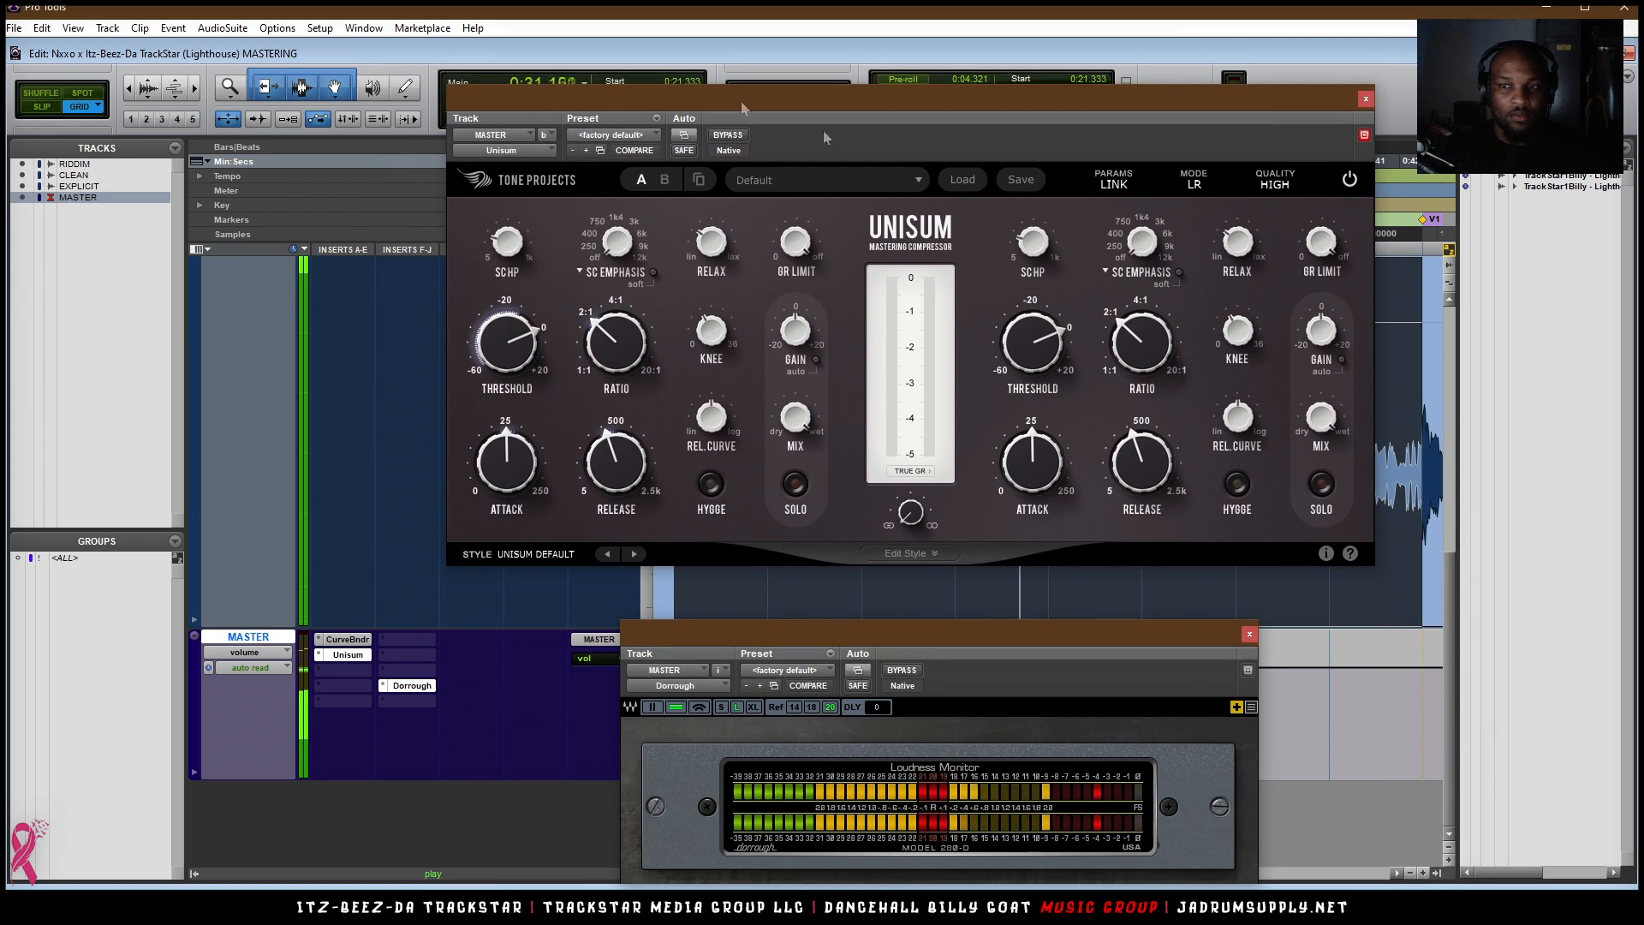
- Set the Unisum's processing quality to Pristine, nudge its window slightly, and stop playback
left_click(1257, 190)
left_click(1276, 201)
left_click(1282, 186)
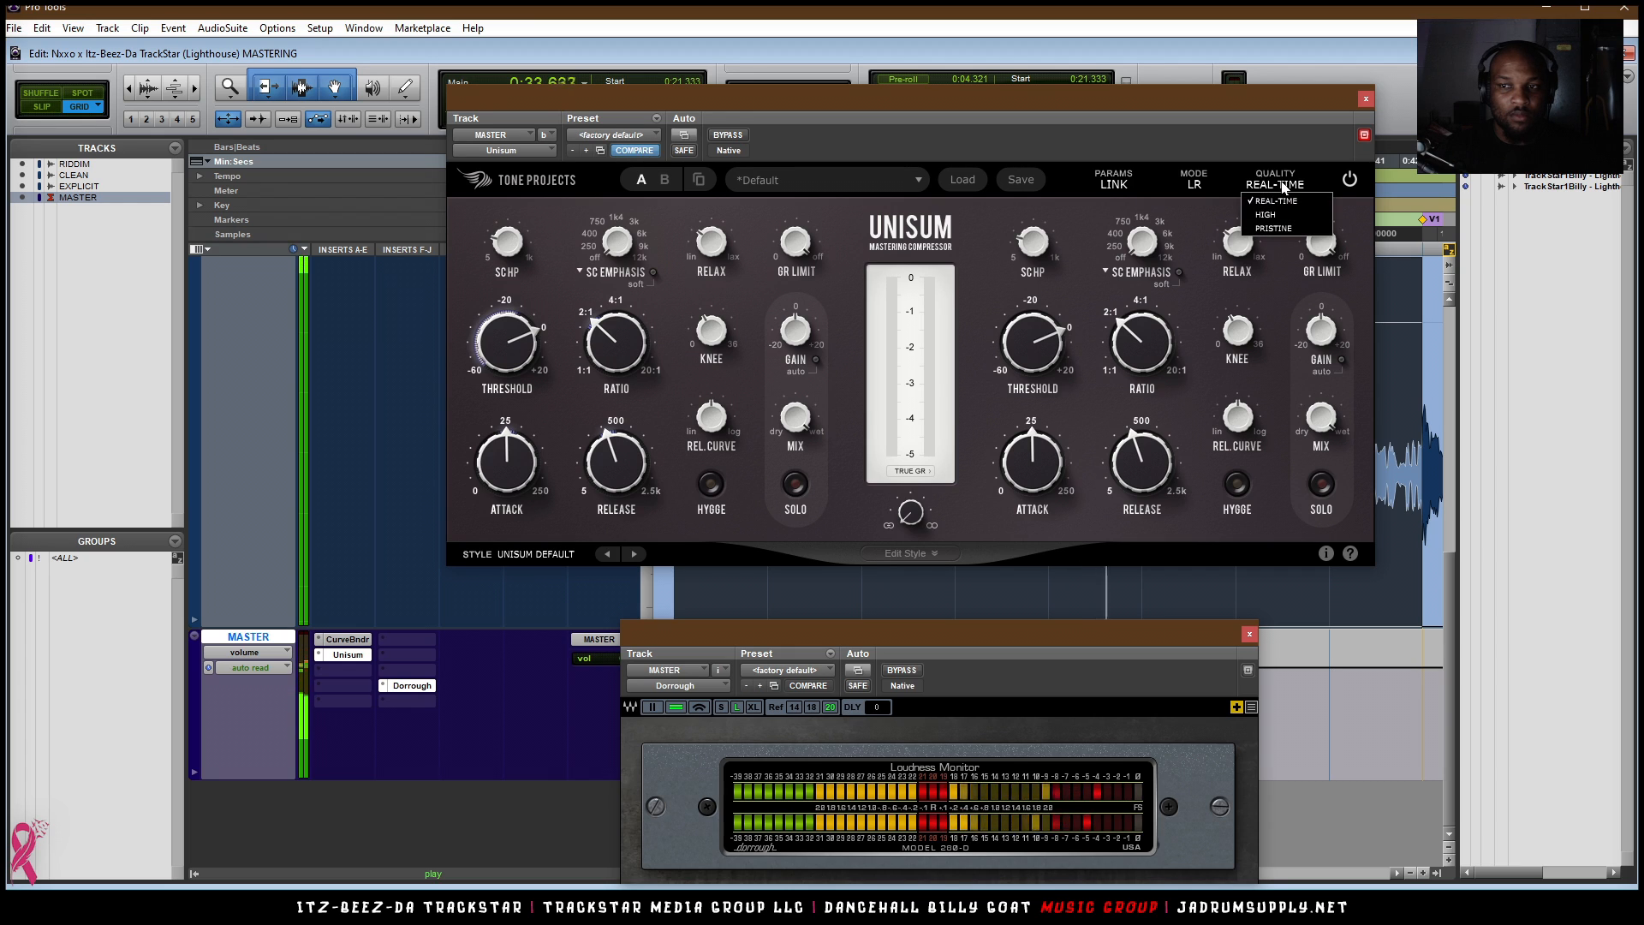
left_click(1280, 228)
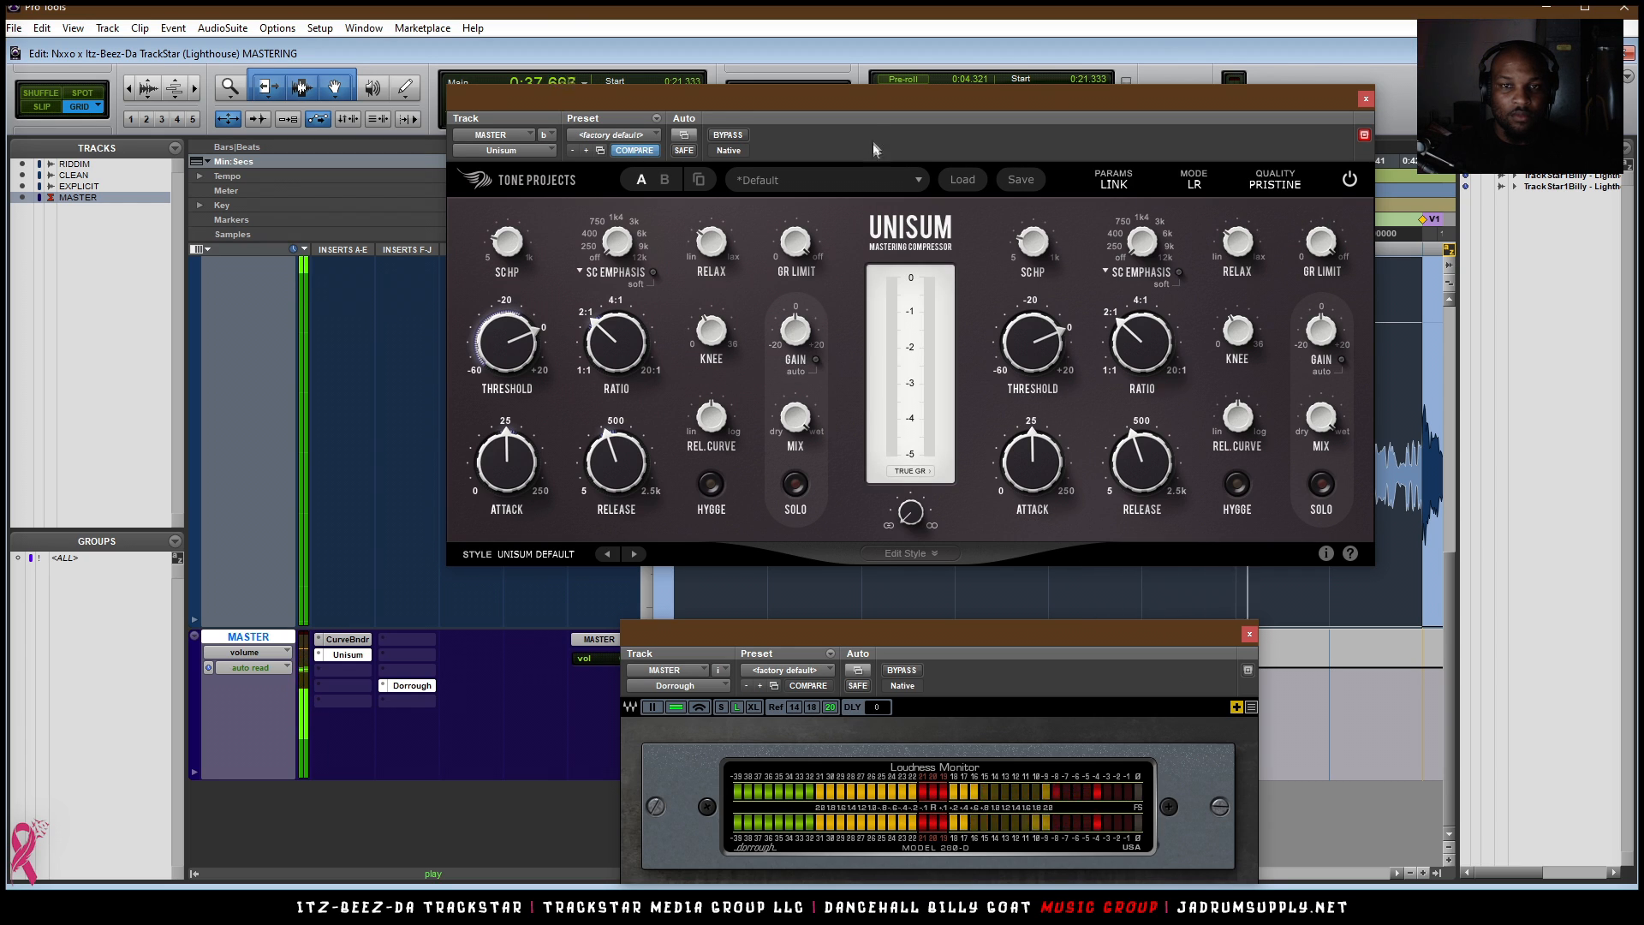
left_click_drag(887, 109, 879, 116)
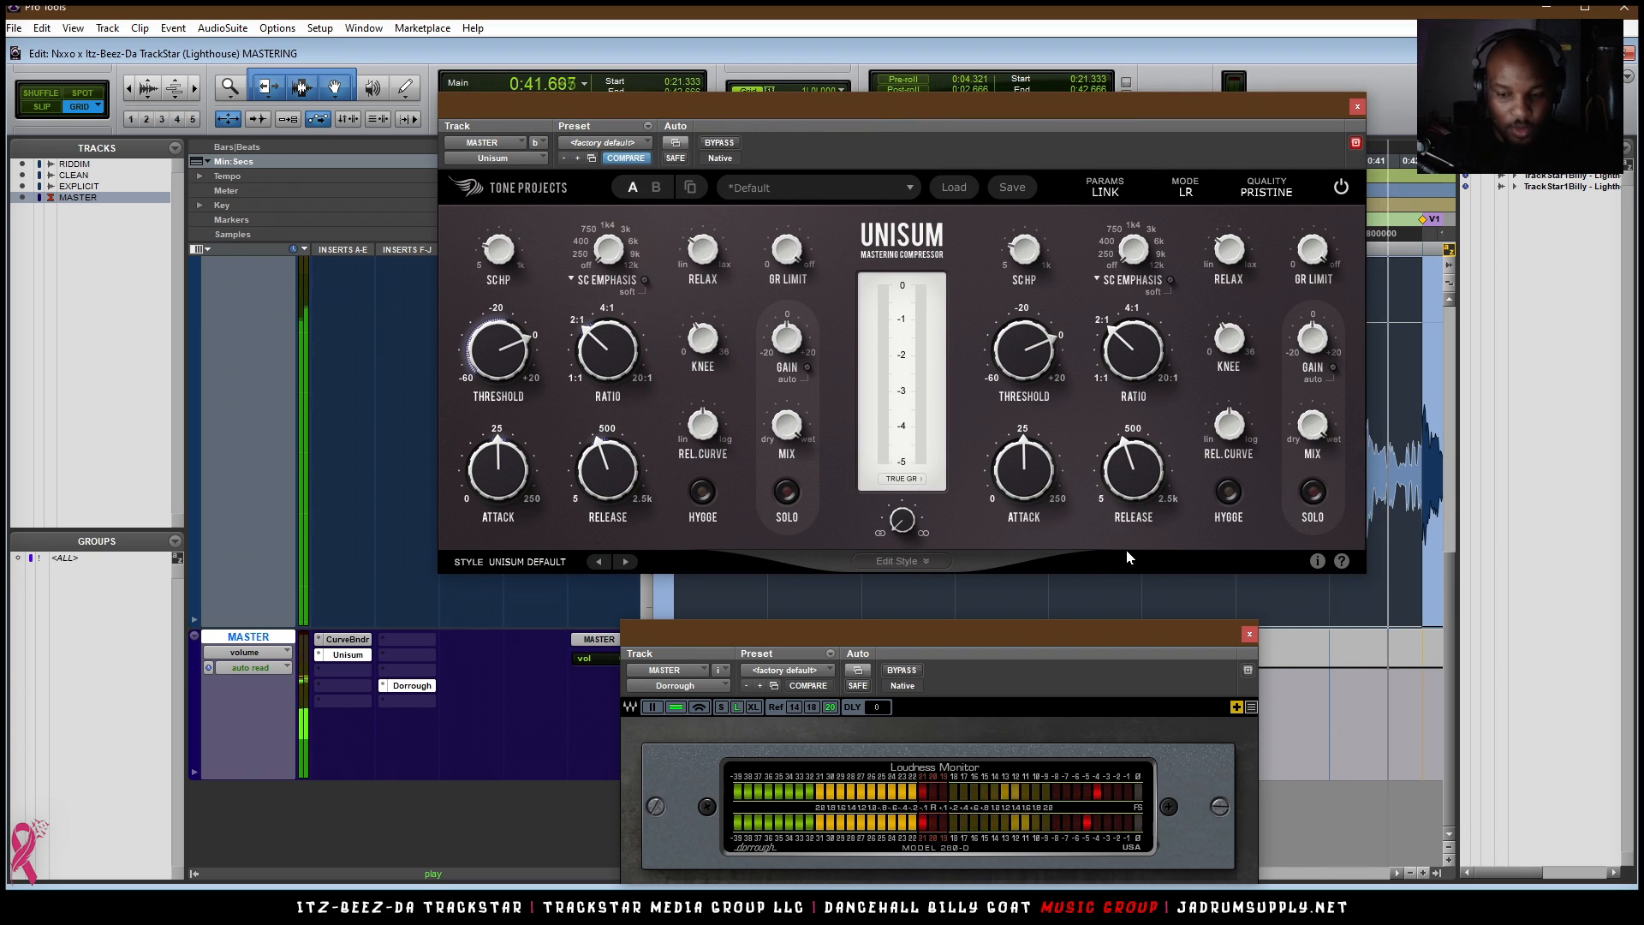
key("space")
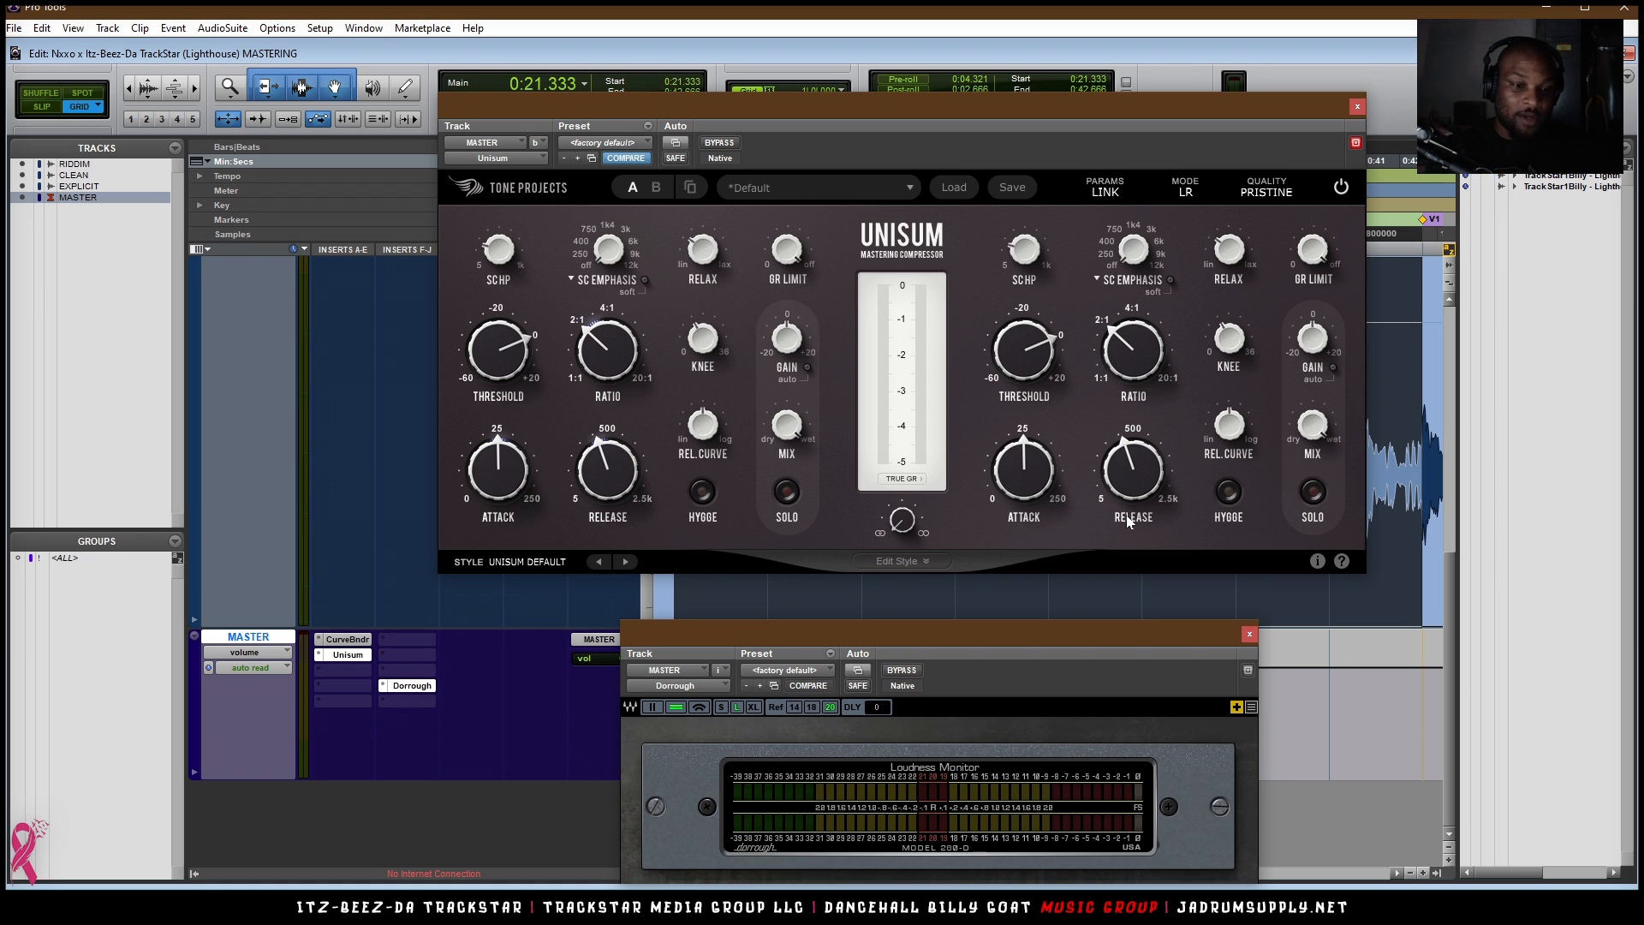
- Load the Open compression style in the Unisum, then play the mix briefly and stop
left_click(529, 562)
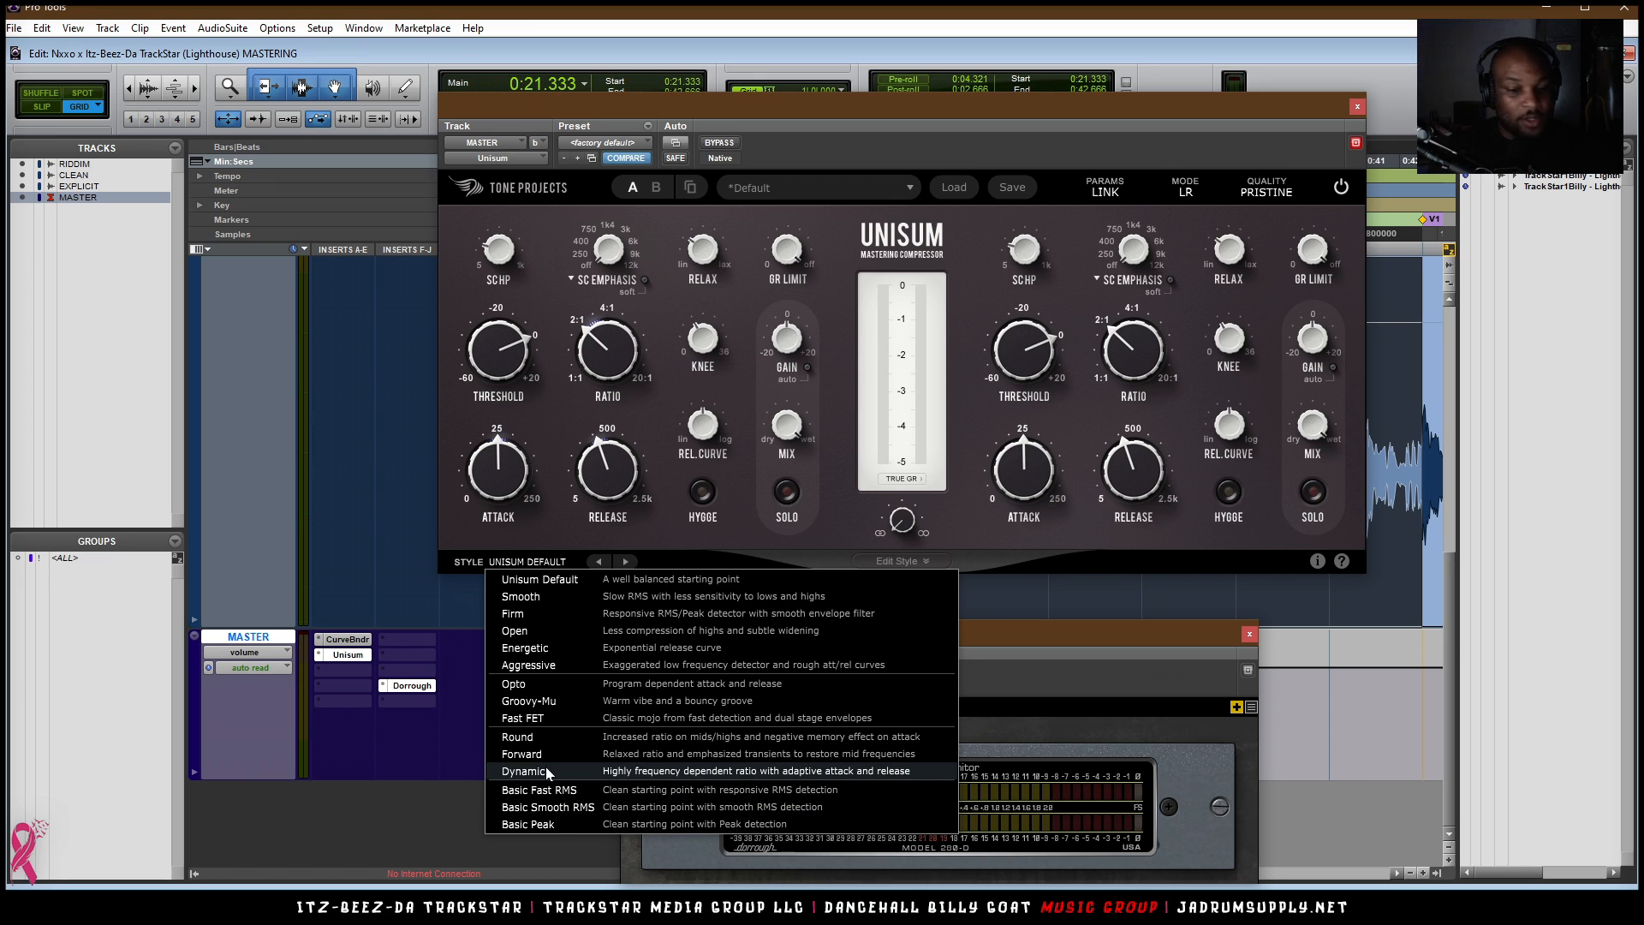
left_click(543, 632)
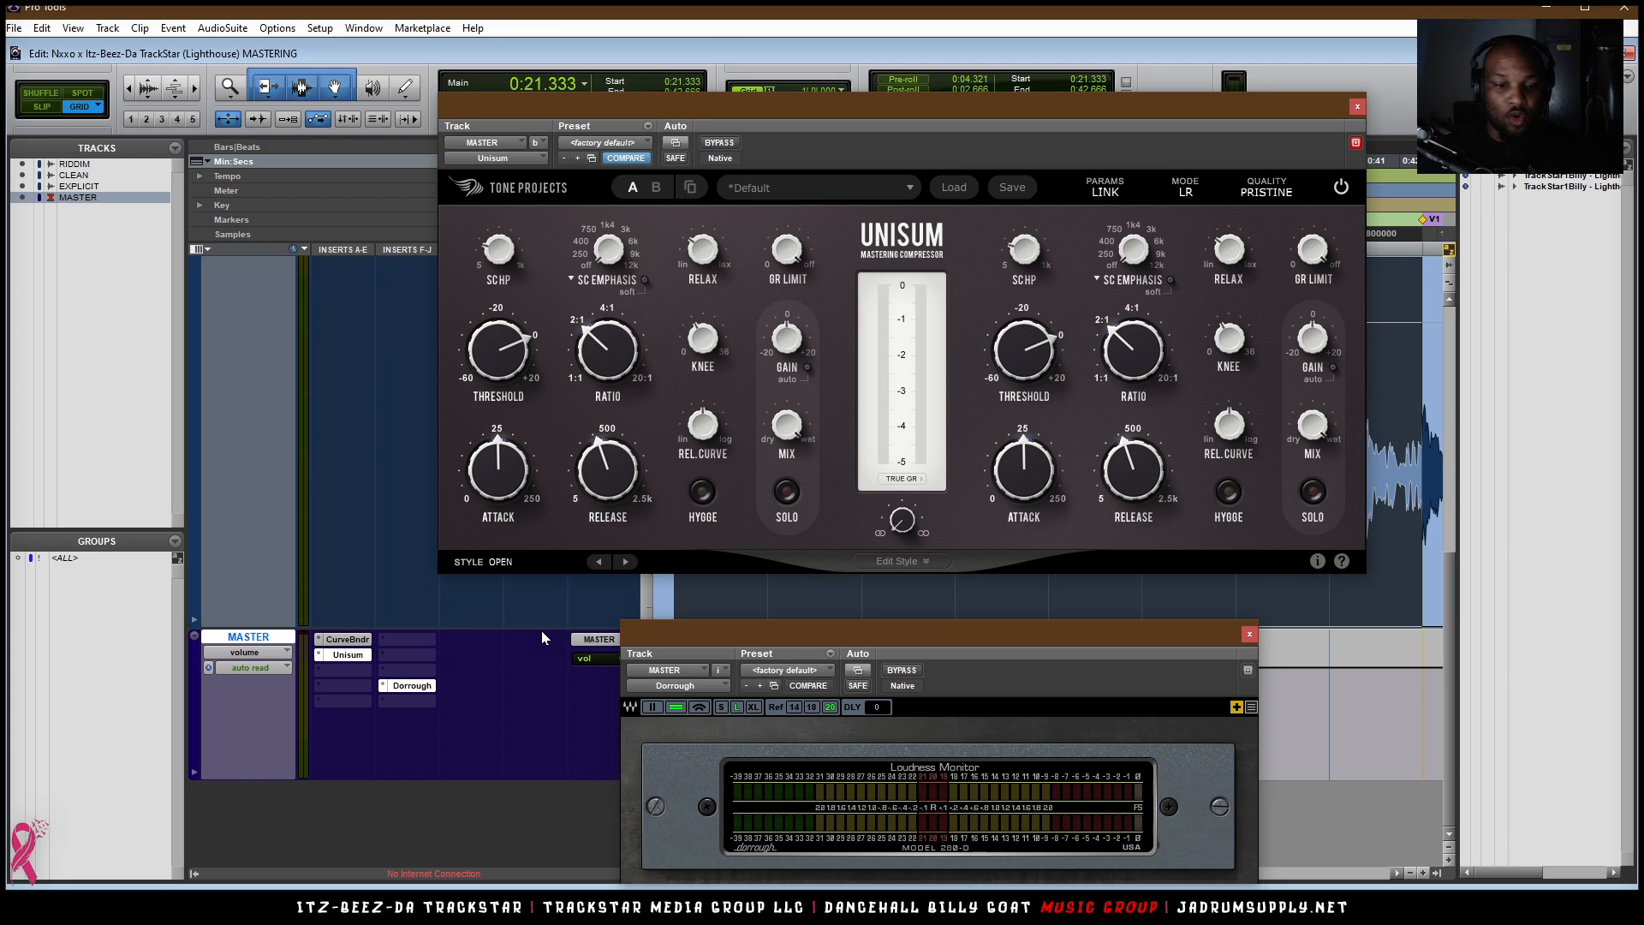
key("space")
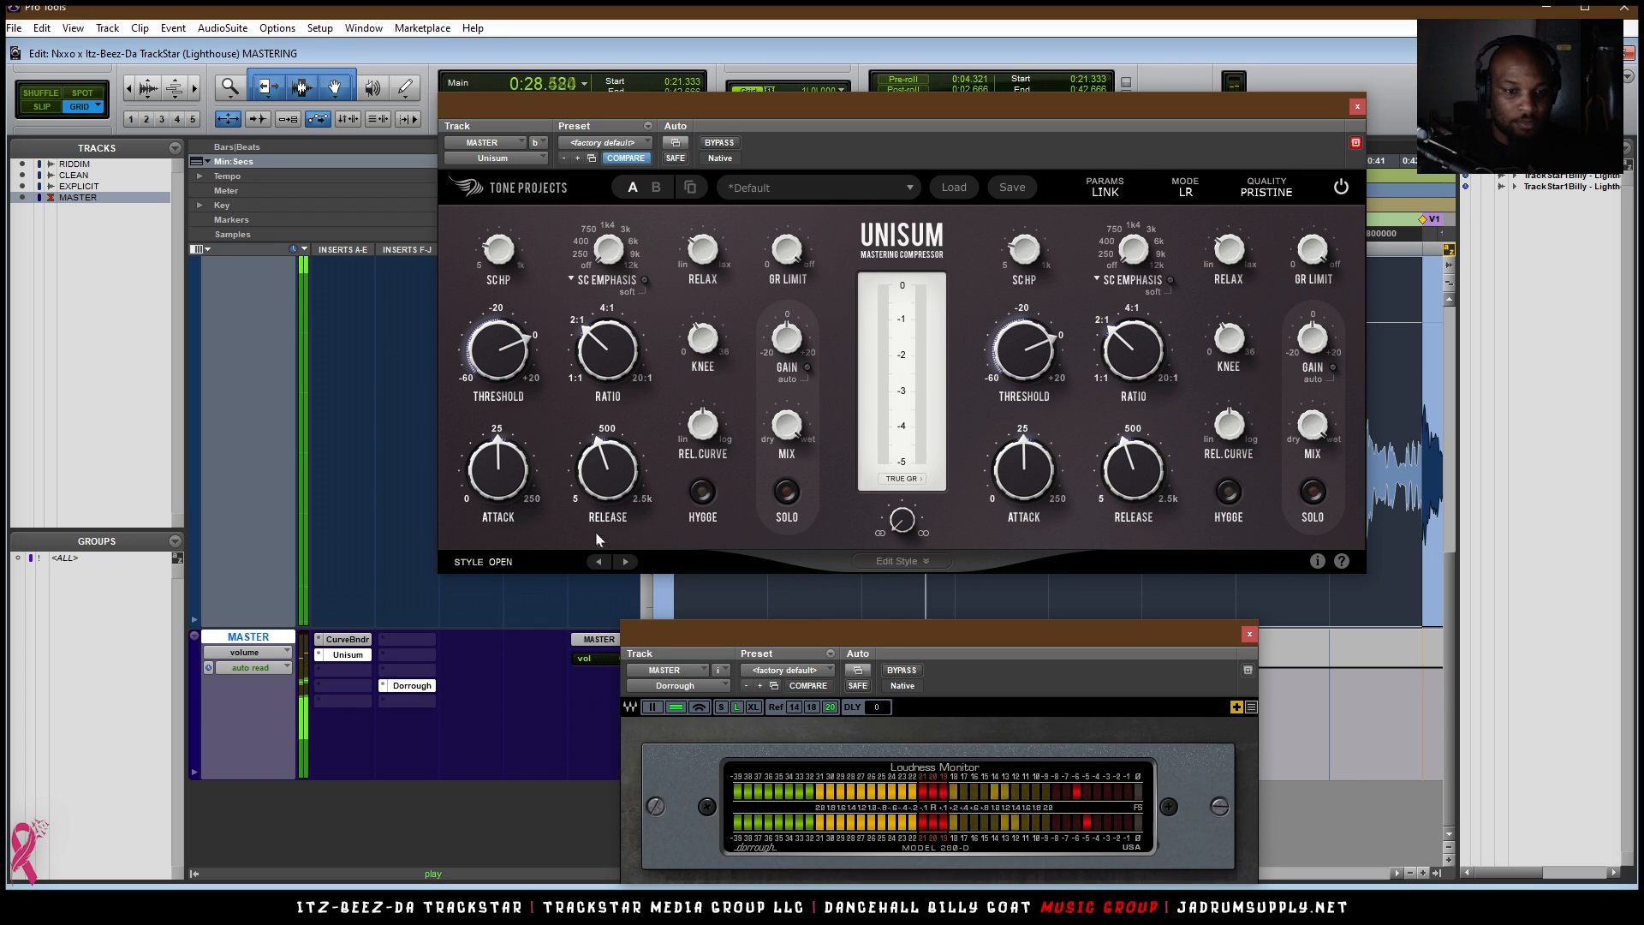
mouse_move(602, 488)
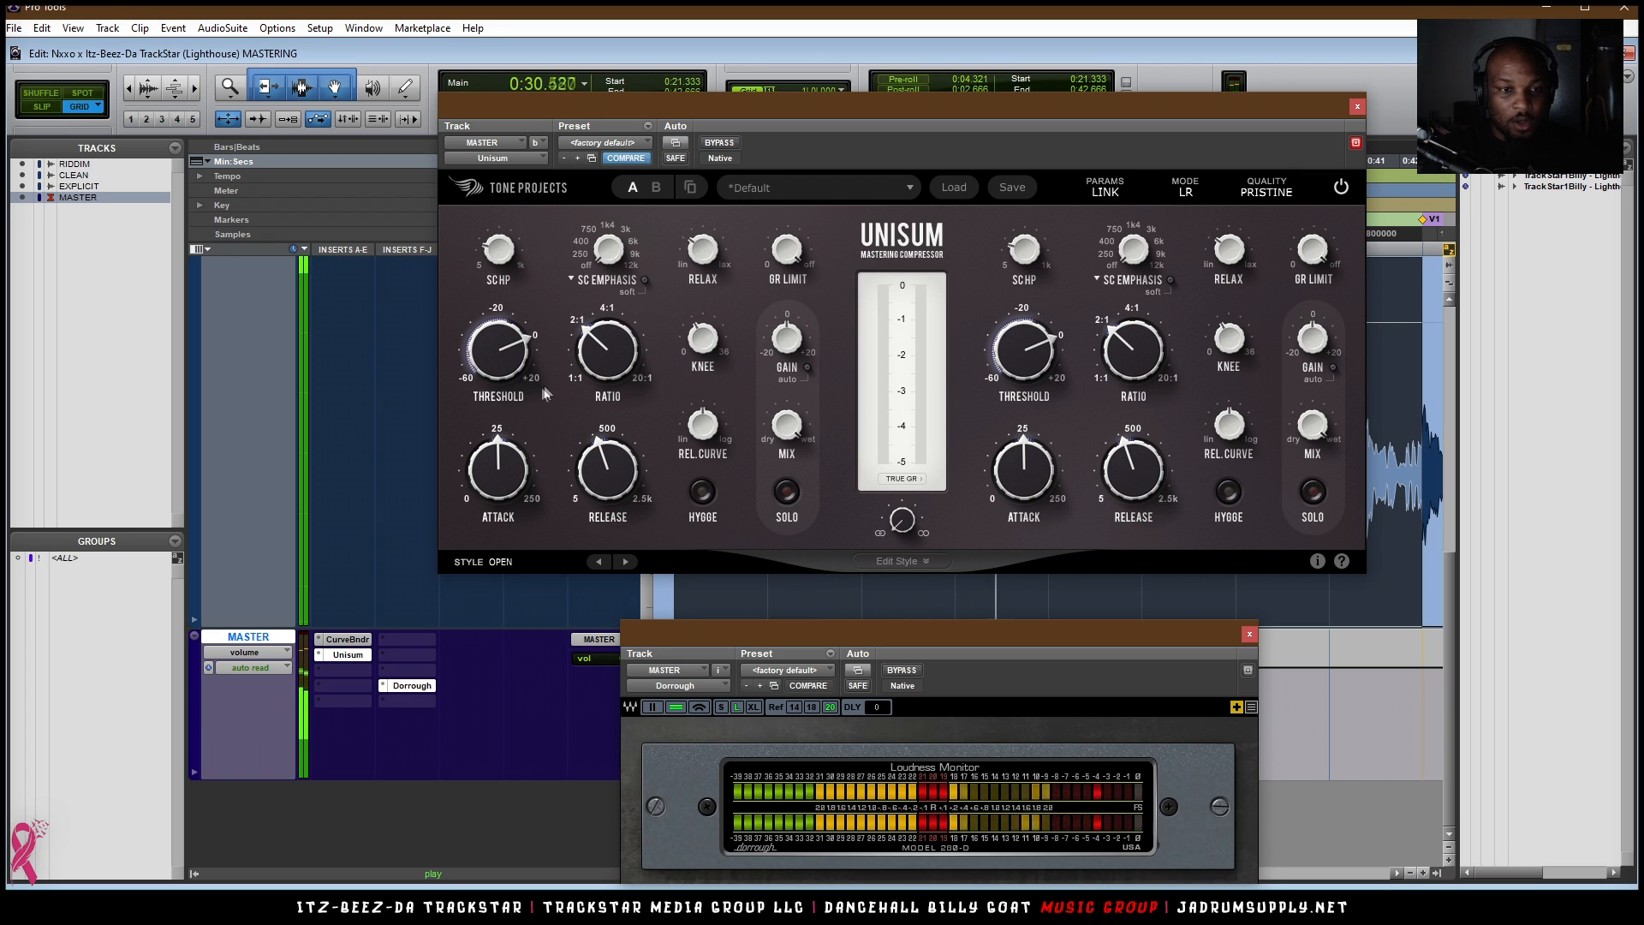
key("space")
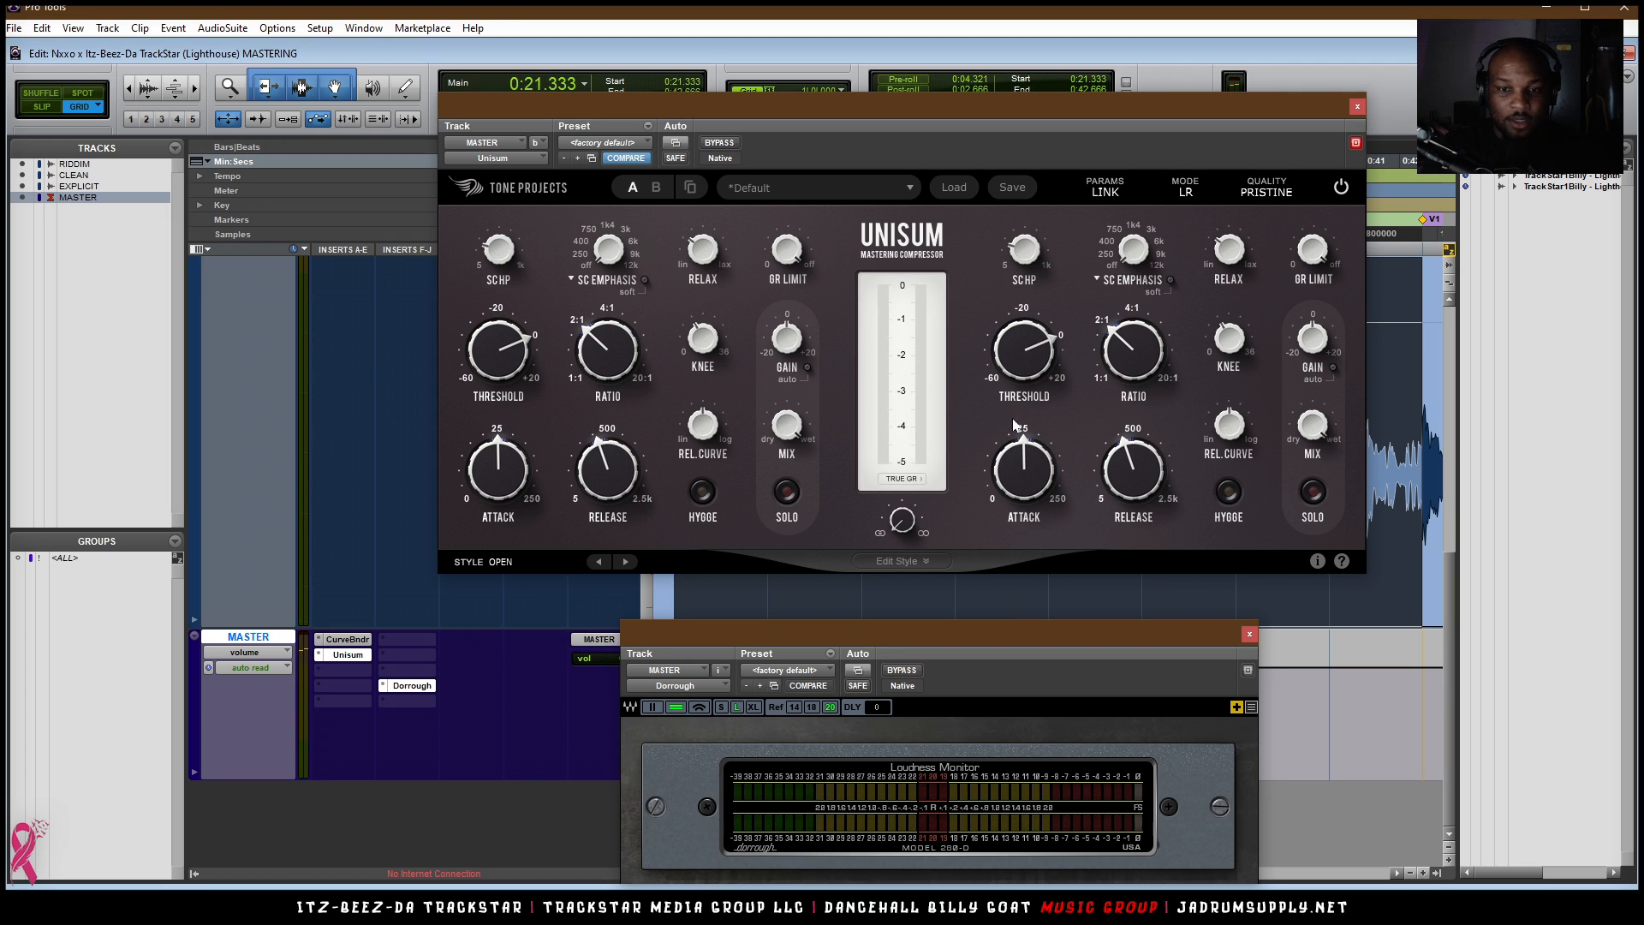
- Lower the Unisum's linked threshold to about -9.7 dB while the mix plays
mouse_move(1030, 345)
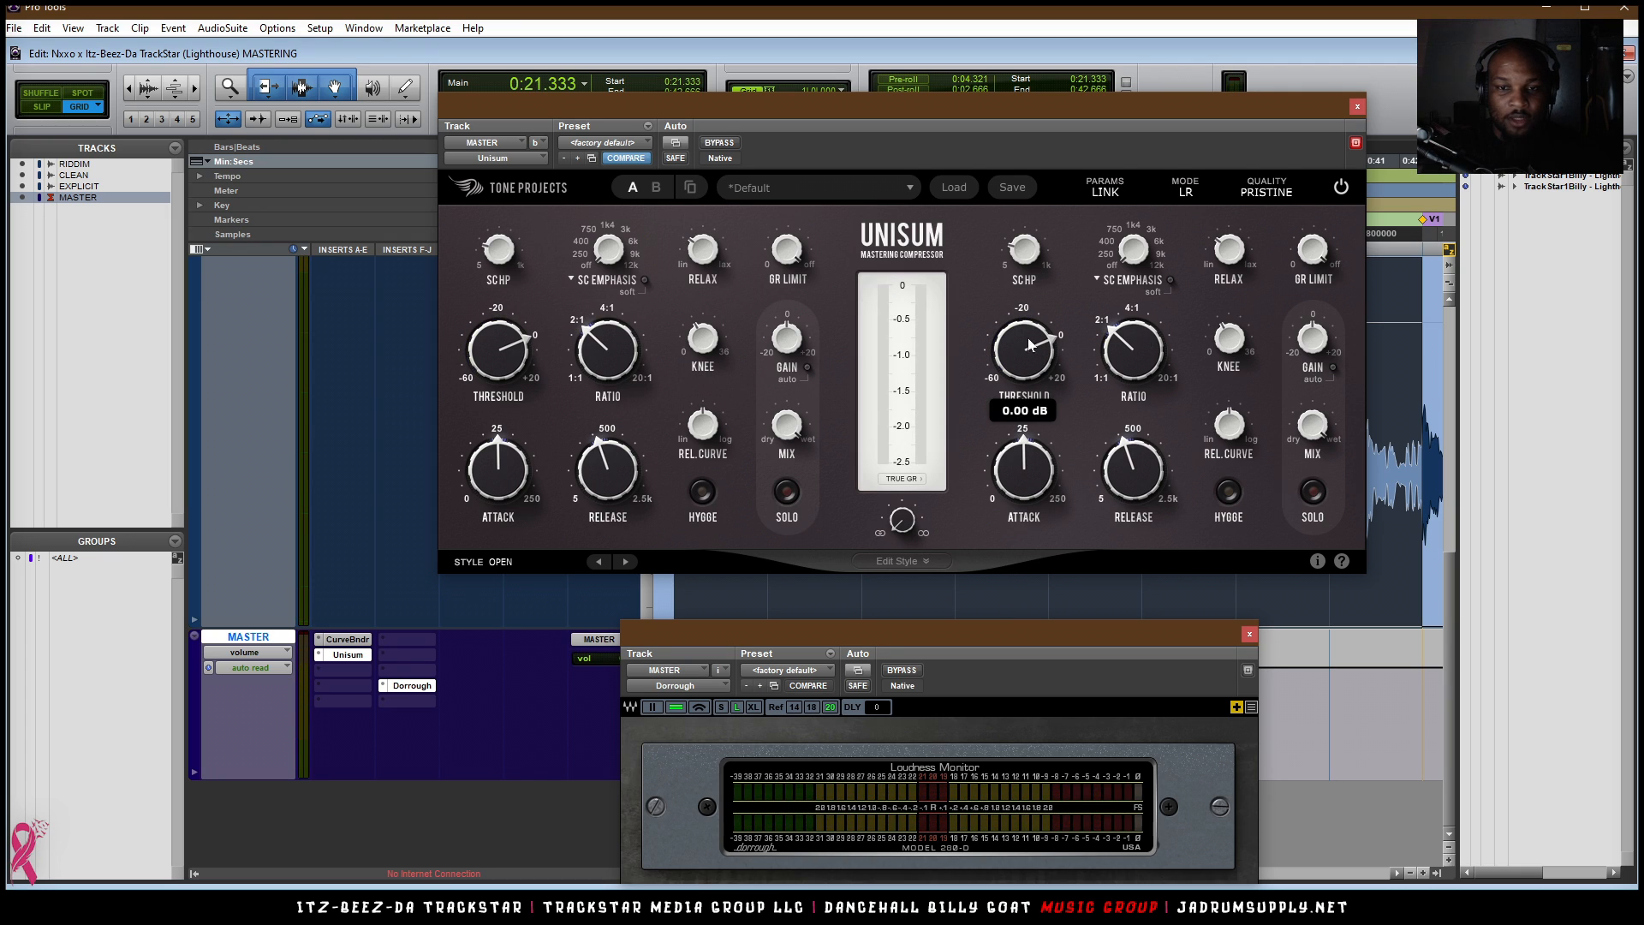
mouse_move(511, 382)
key("space")
left_click_drag(498, 361, 503, 409)
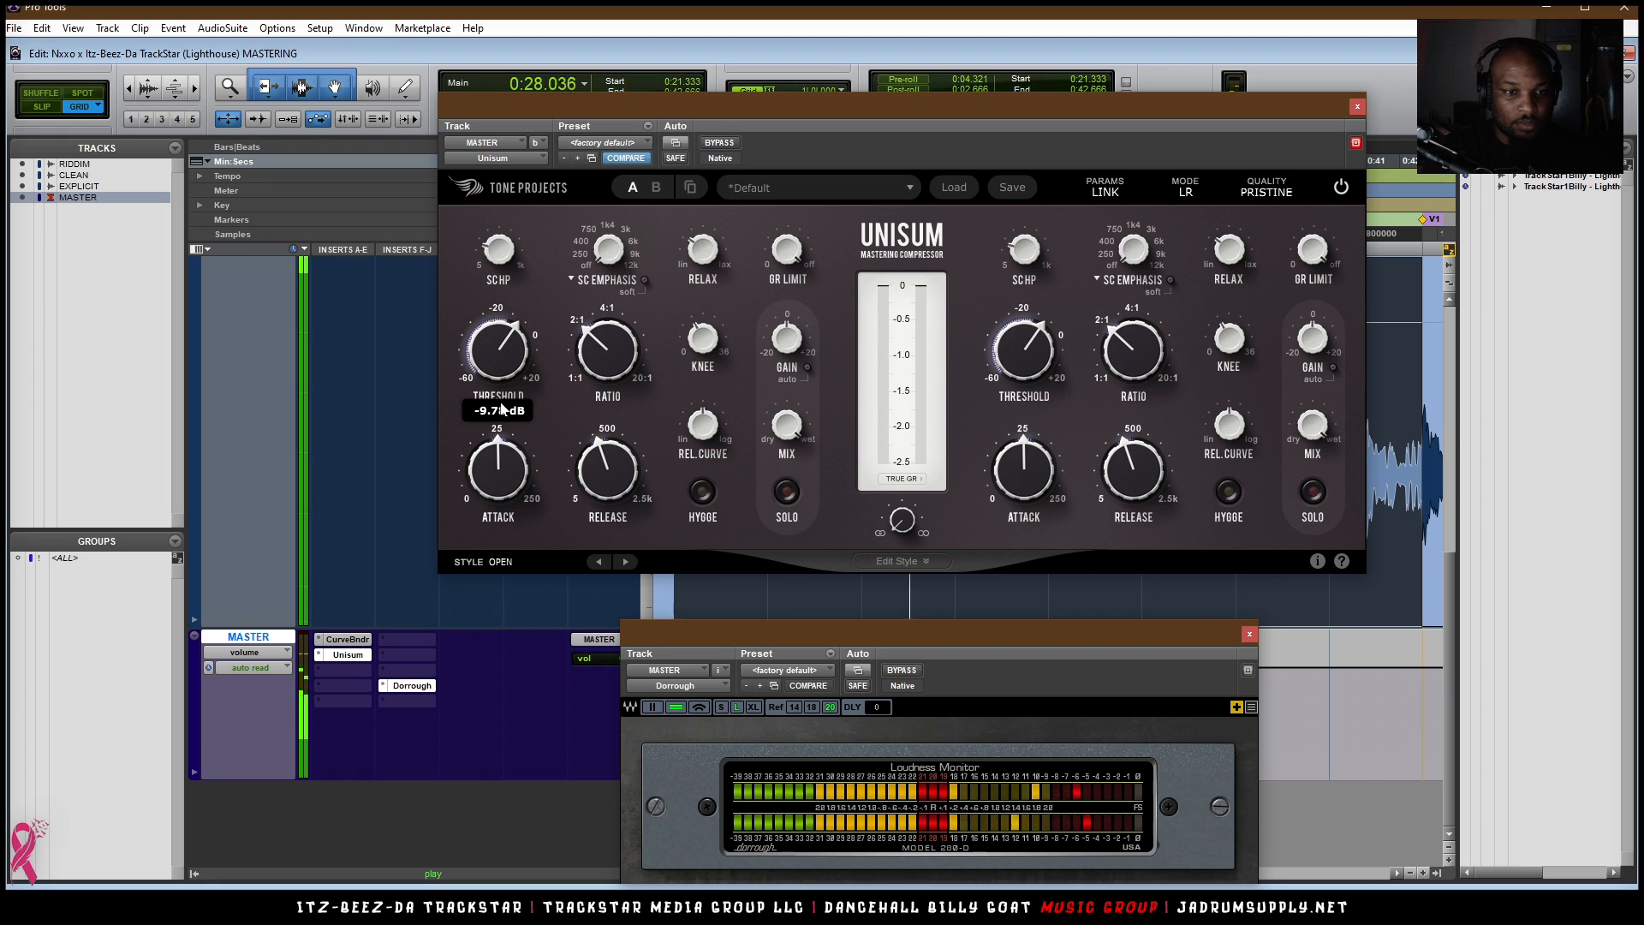
- Try a shorter attack time and a 30 ms release on the Unisum
left_click_drag(499, 469, 496, 514)
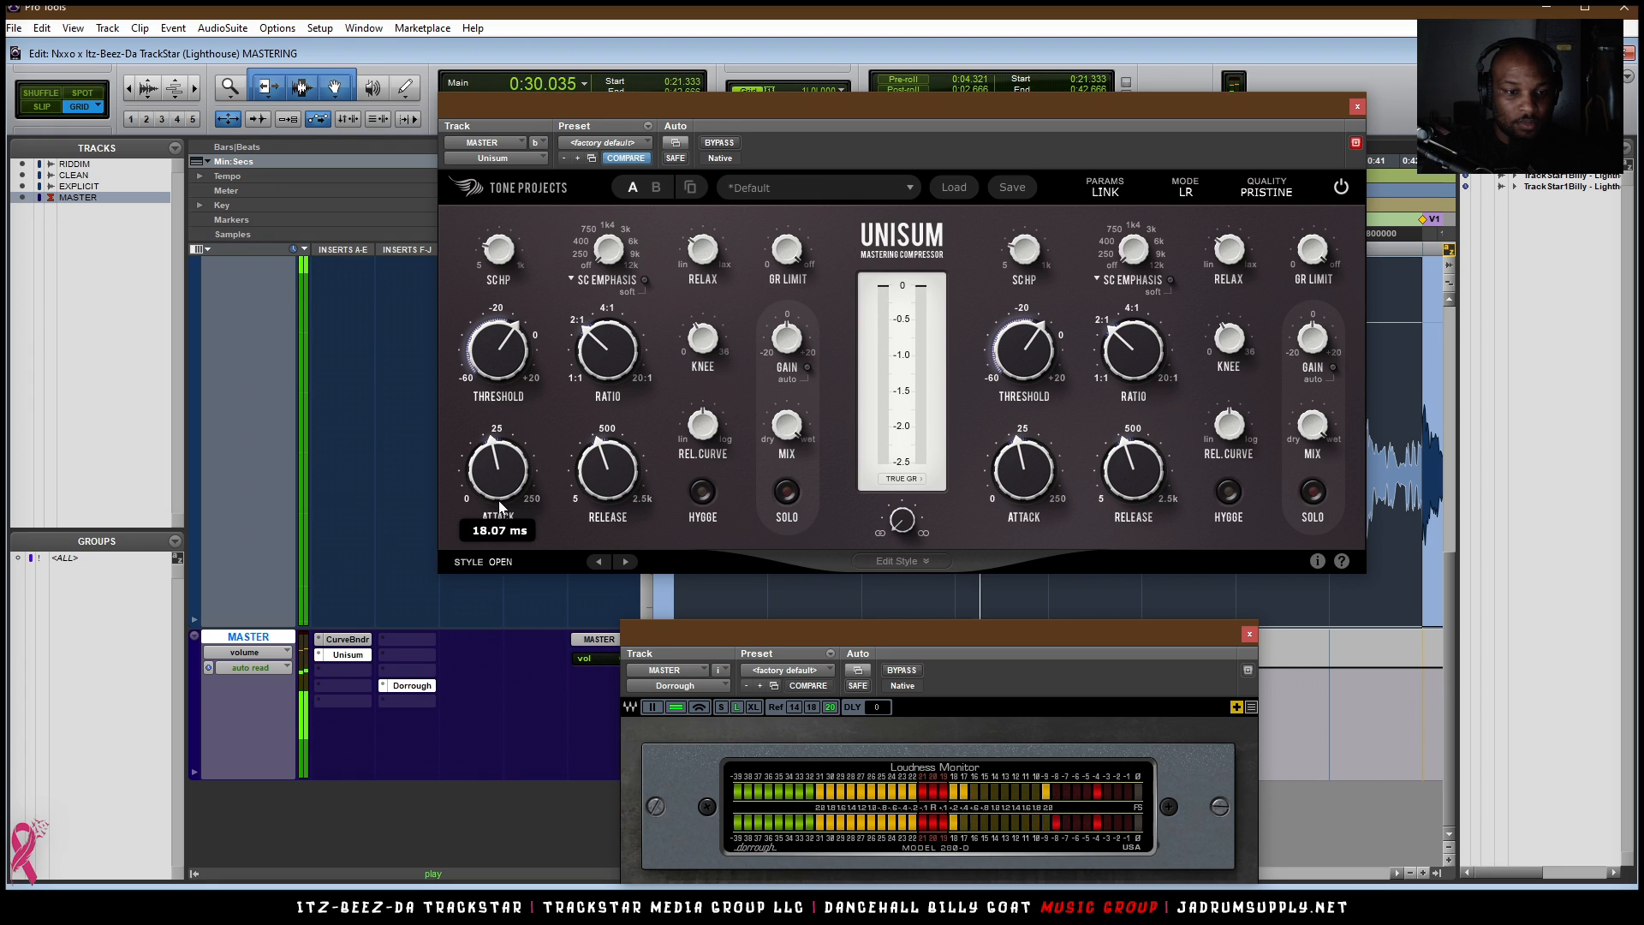
double_click(496, 514)
type("1")
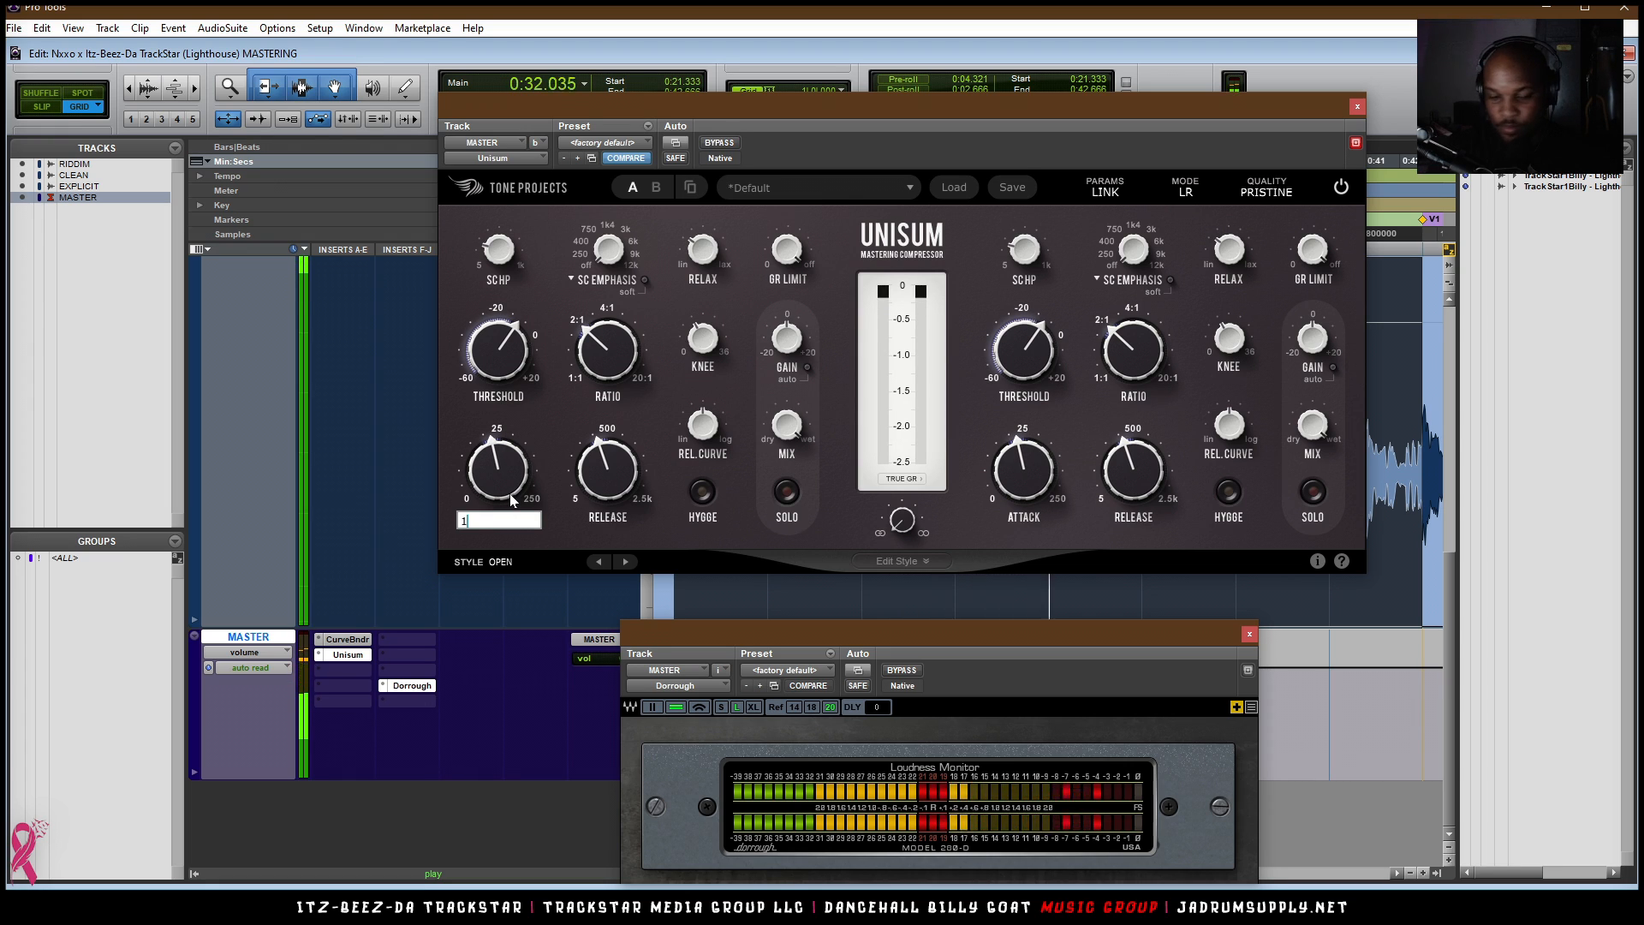
key("Return")
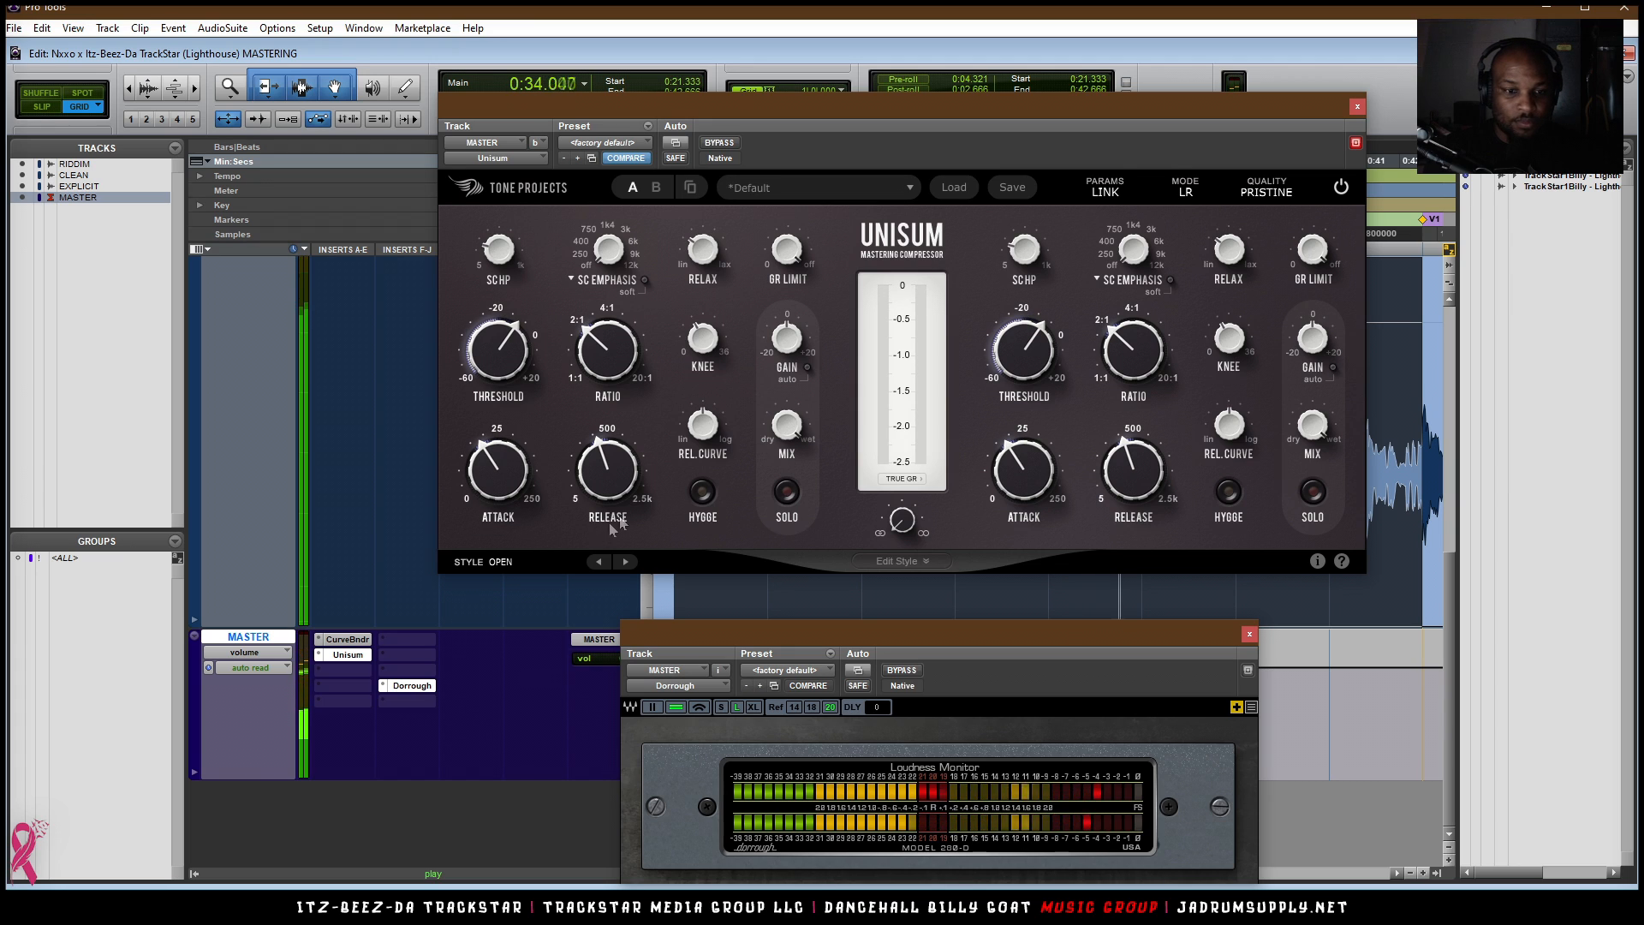
double_click(611, 492)
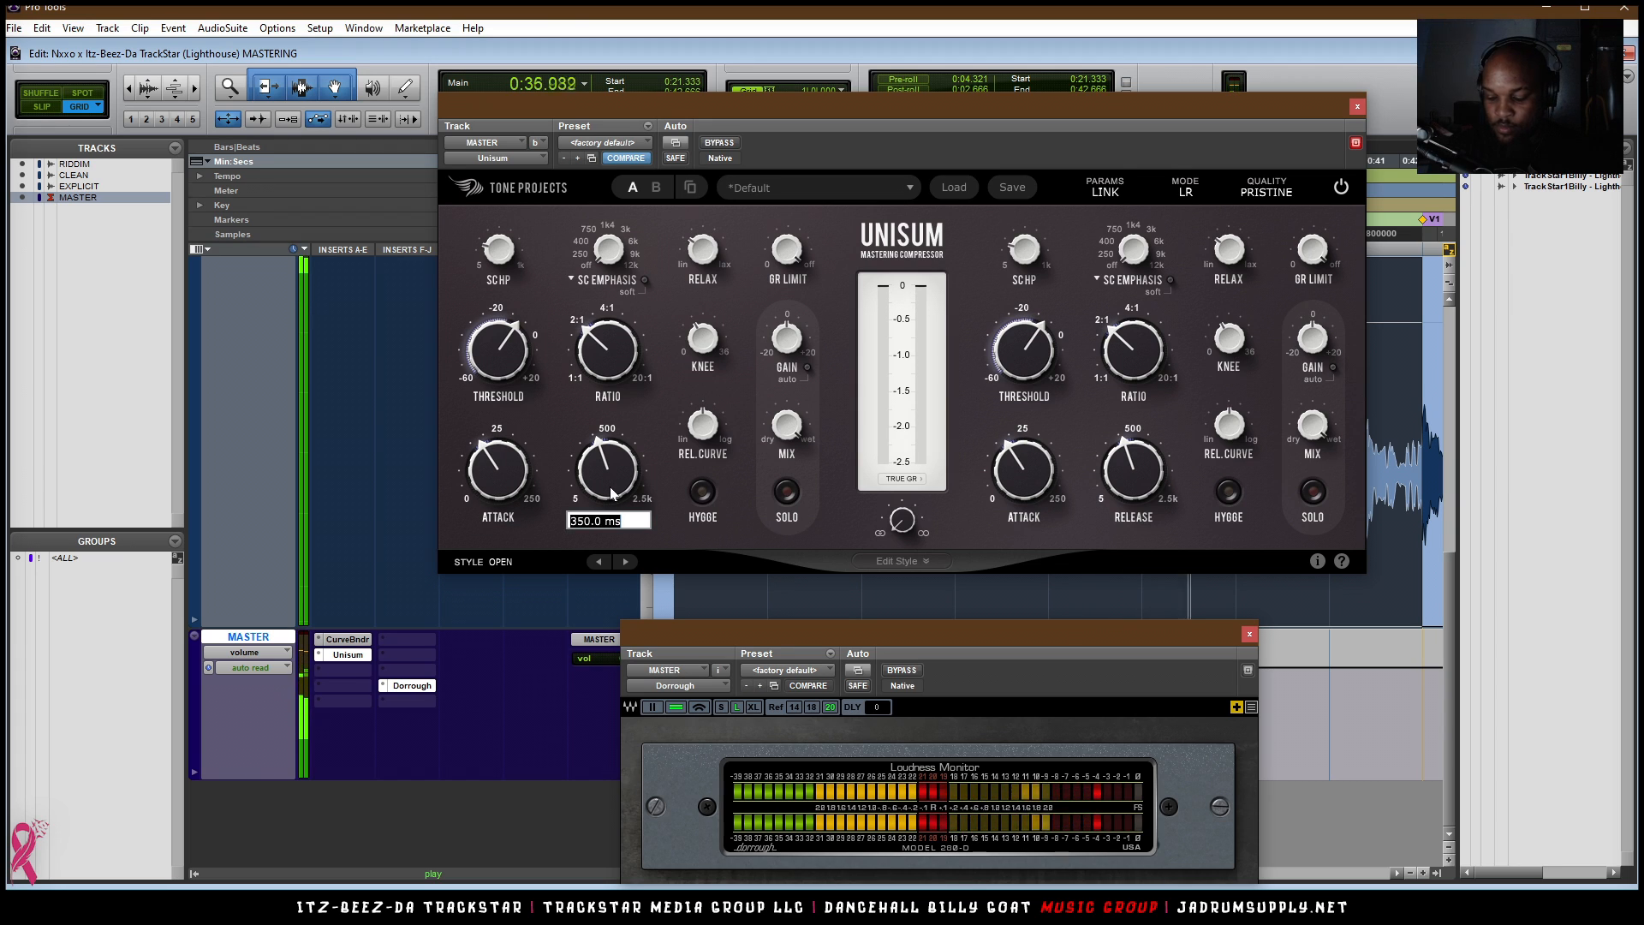
type("30")
key("Return")
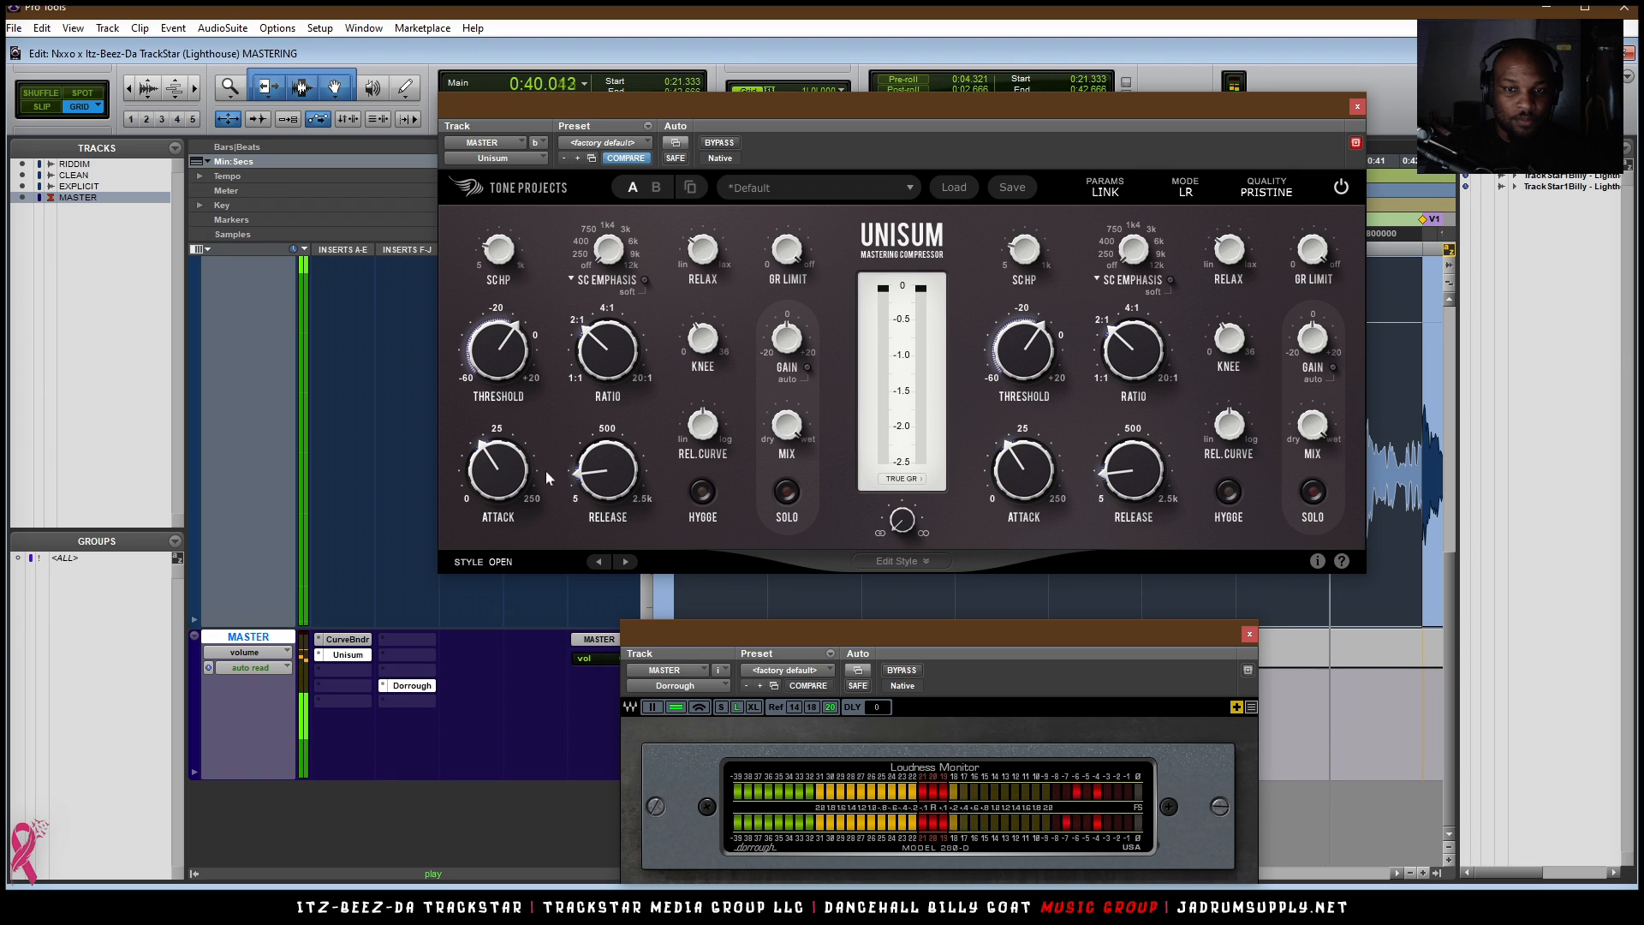
- Set the Unisum's release to 15 ms and its attack to 25 ms
double_click(597, 480)
type("15")
key("Return")
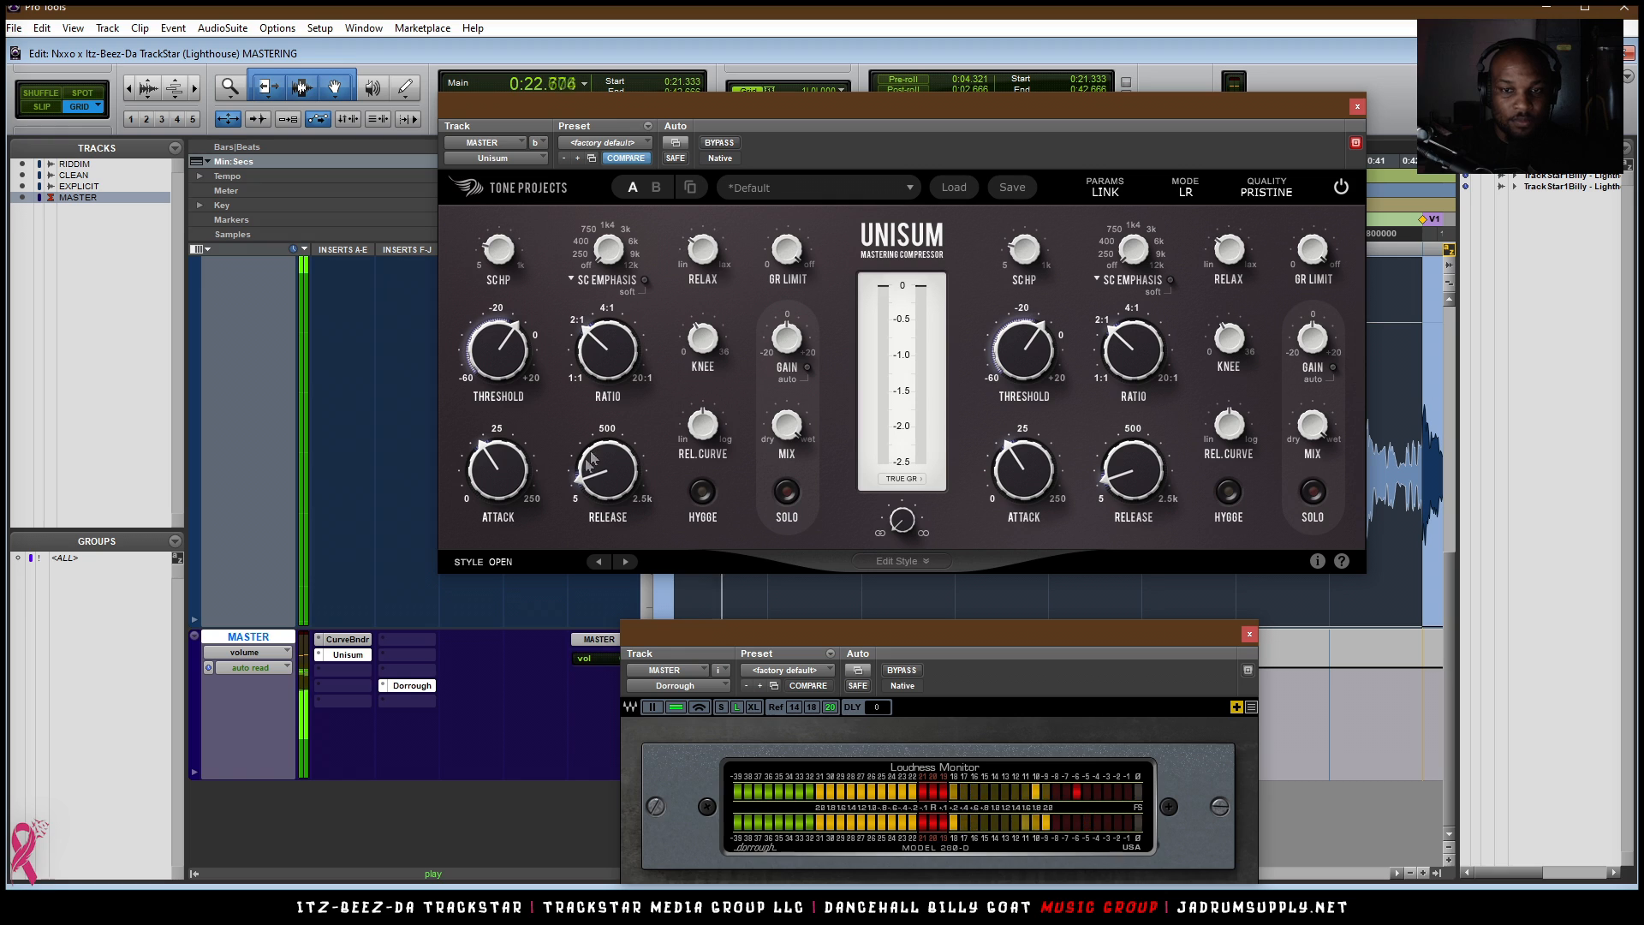
double_click(483, 482)
type("25")
key("Return")
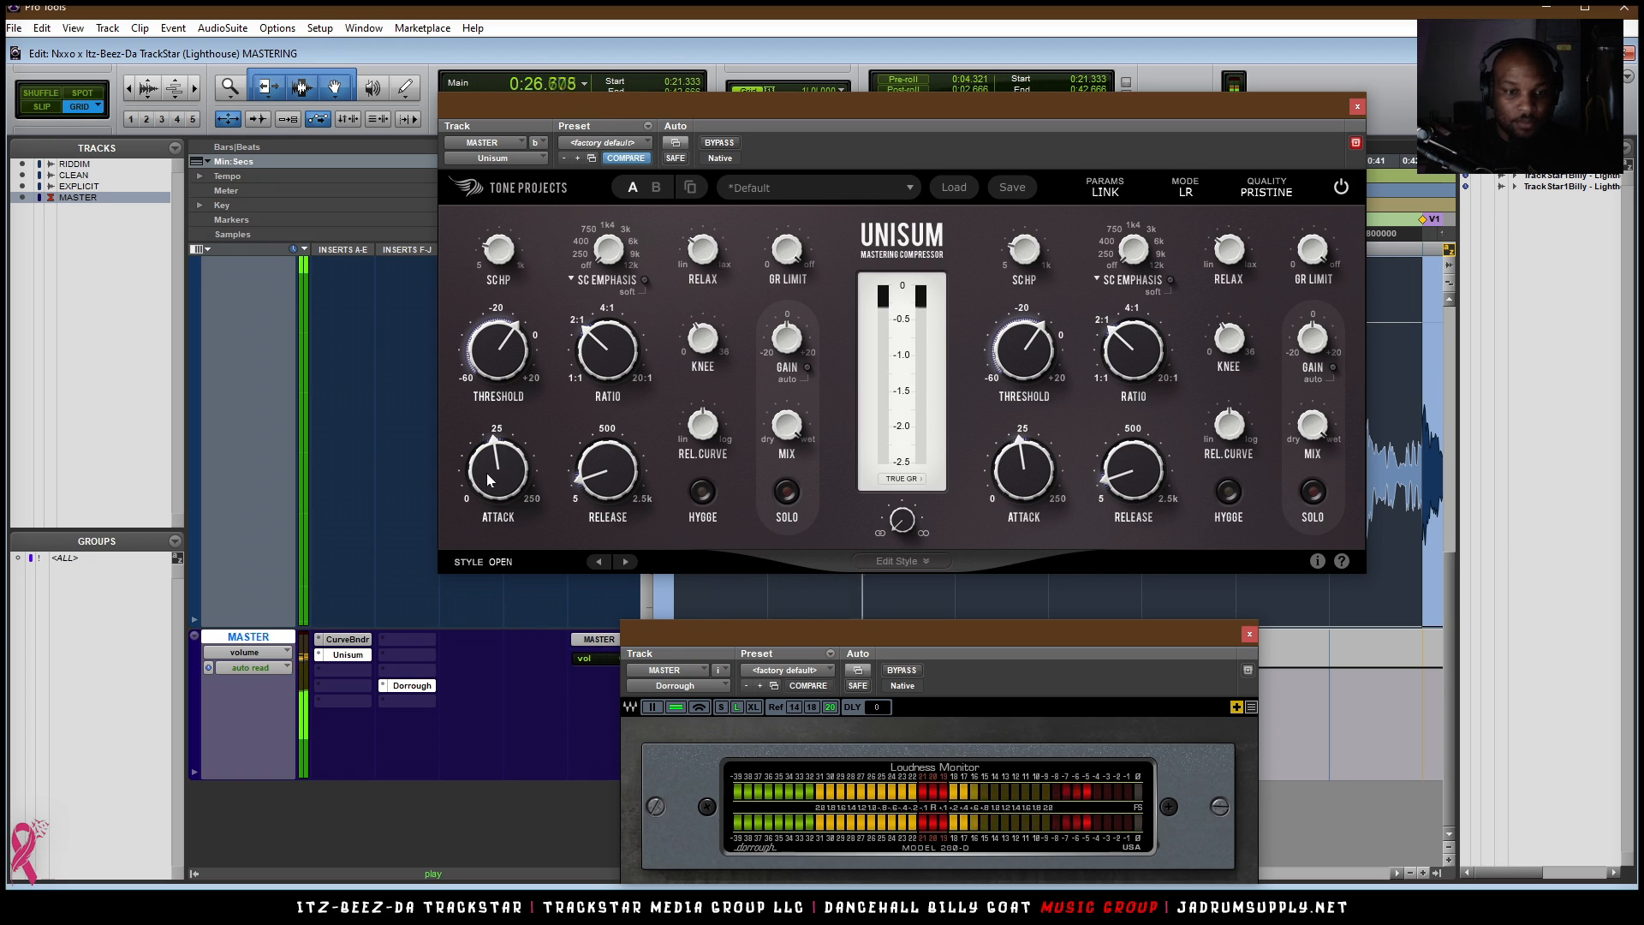
- Lower the Unisum's threshold slightly further while checking the gain reduction meter
mouse_move(516, 363)
left_click_drag(516, 363, 517, 376)
mouse_move(892, 315)
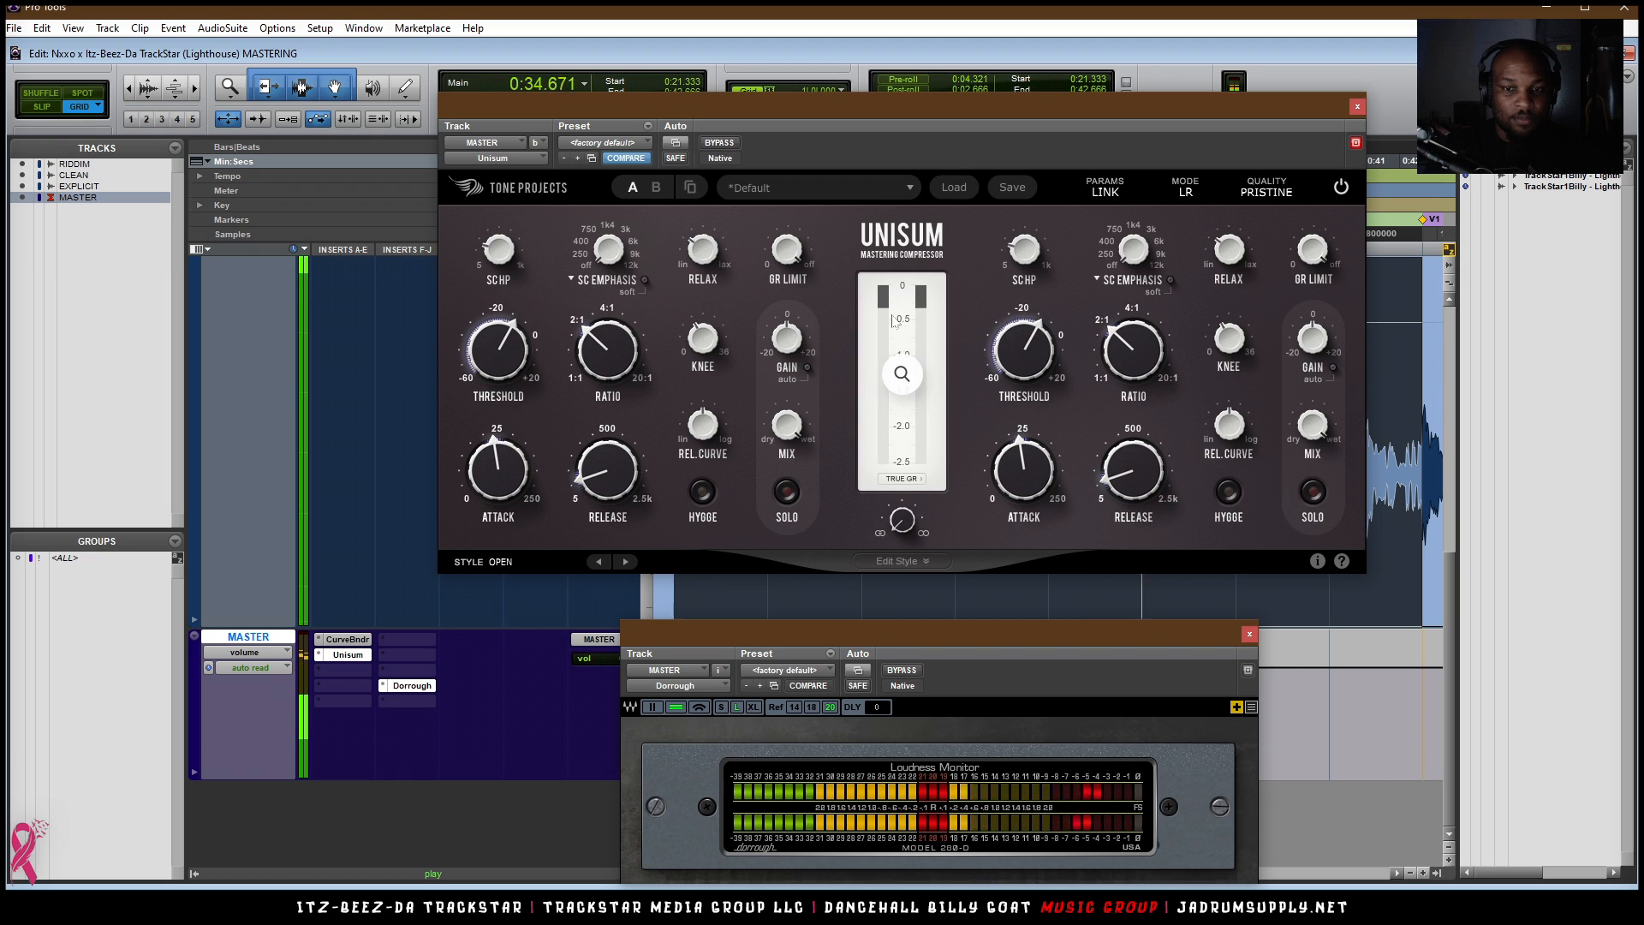
- Check the Unisum's other control settings during playback, and view and close its information page
mouse_move(793, 252)
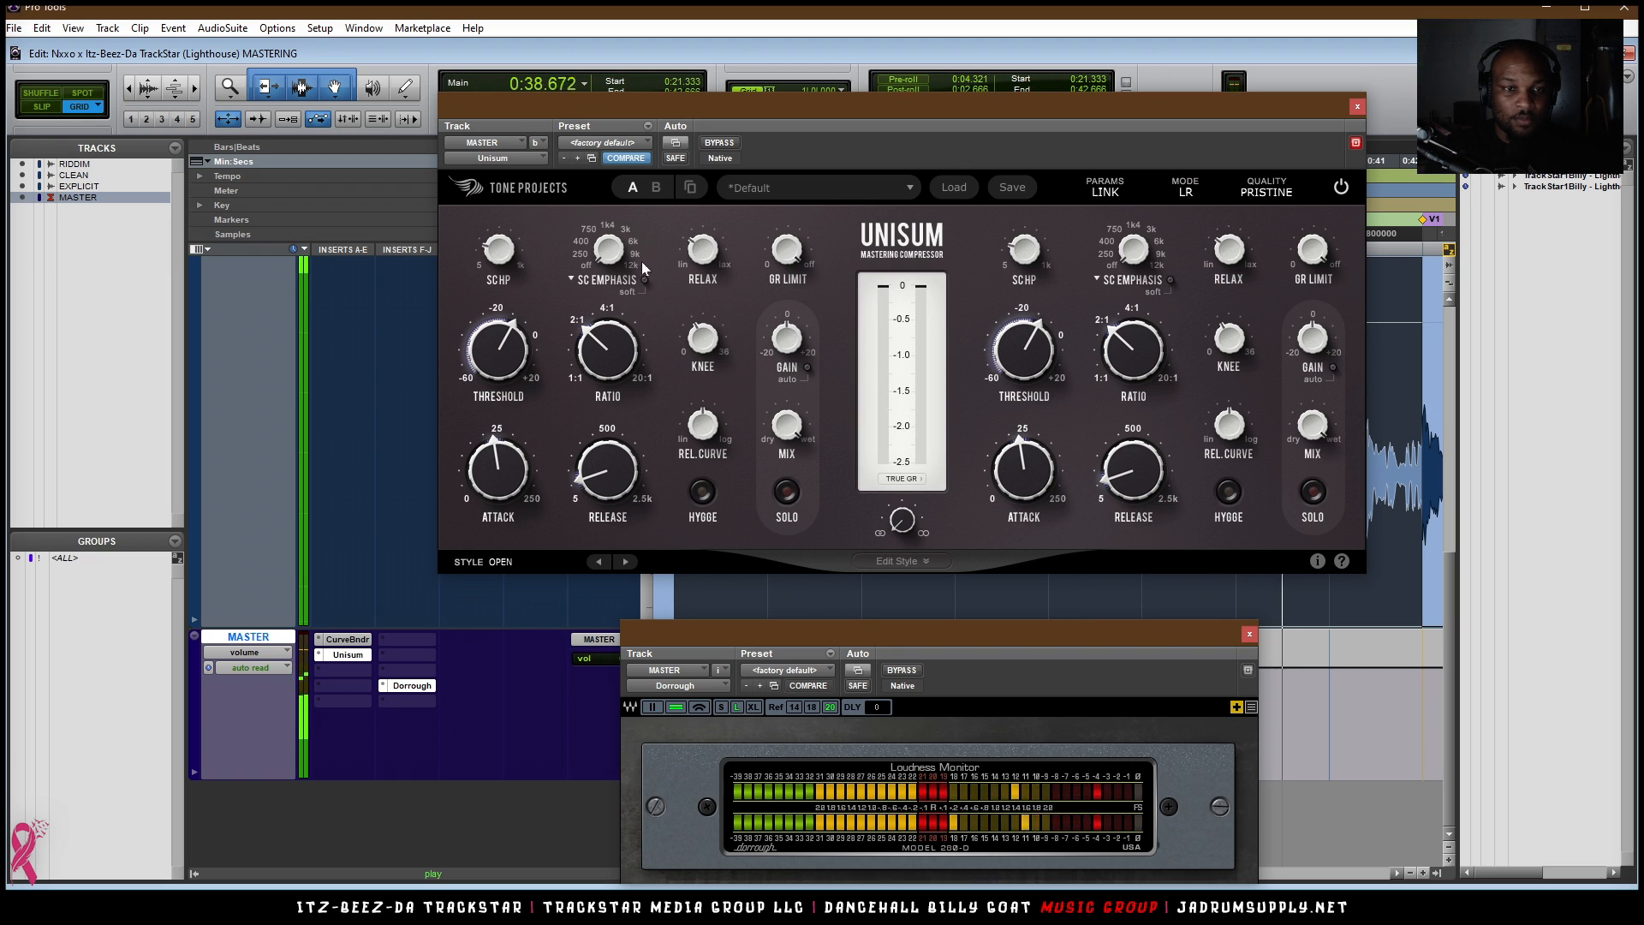
mouse_move(641, 352)
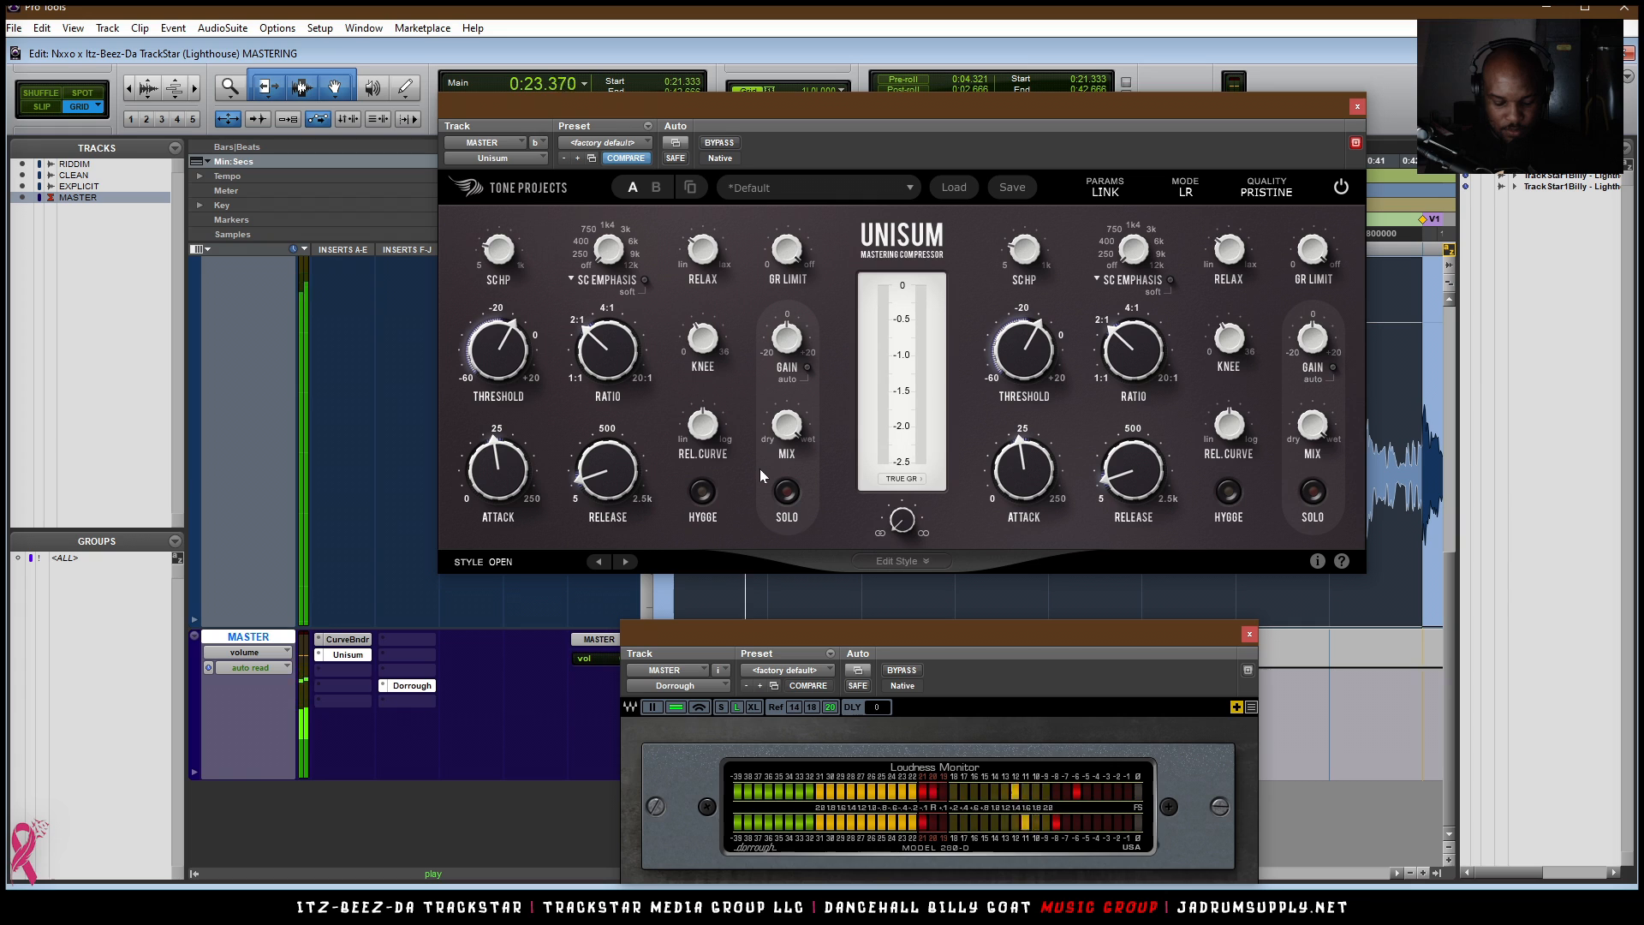
mouse_move(1135, 480)
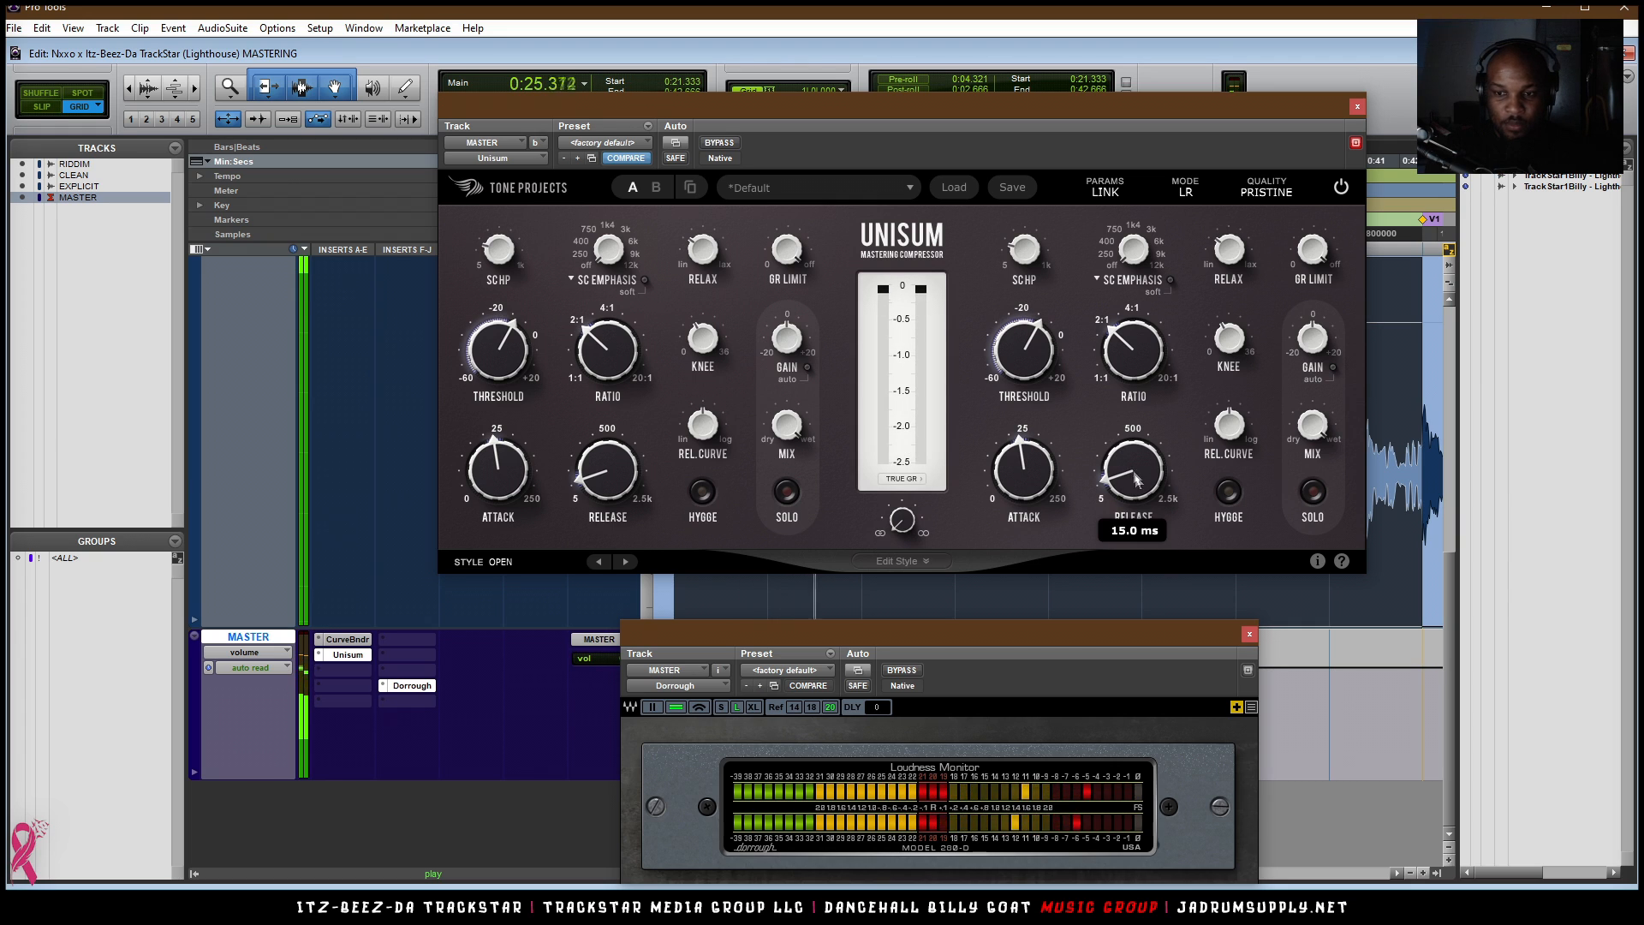
left_click(1316, 562)
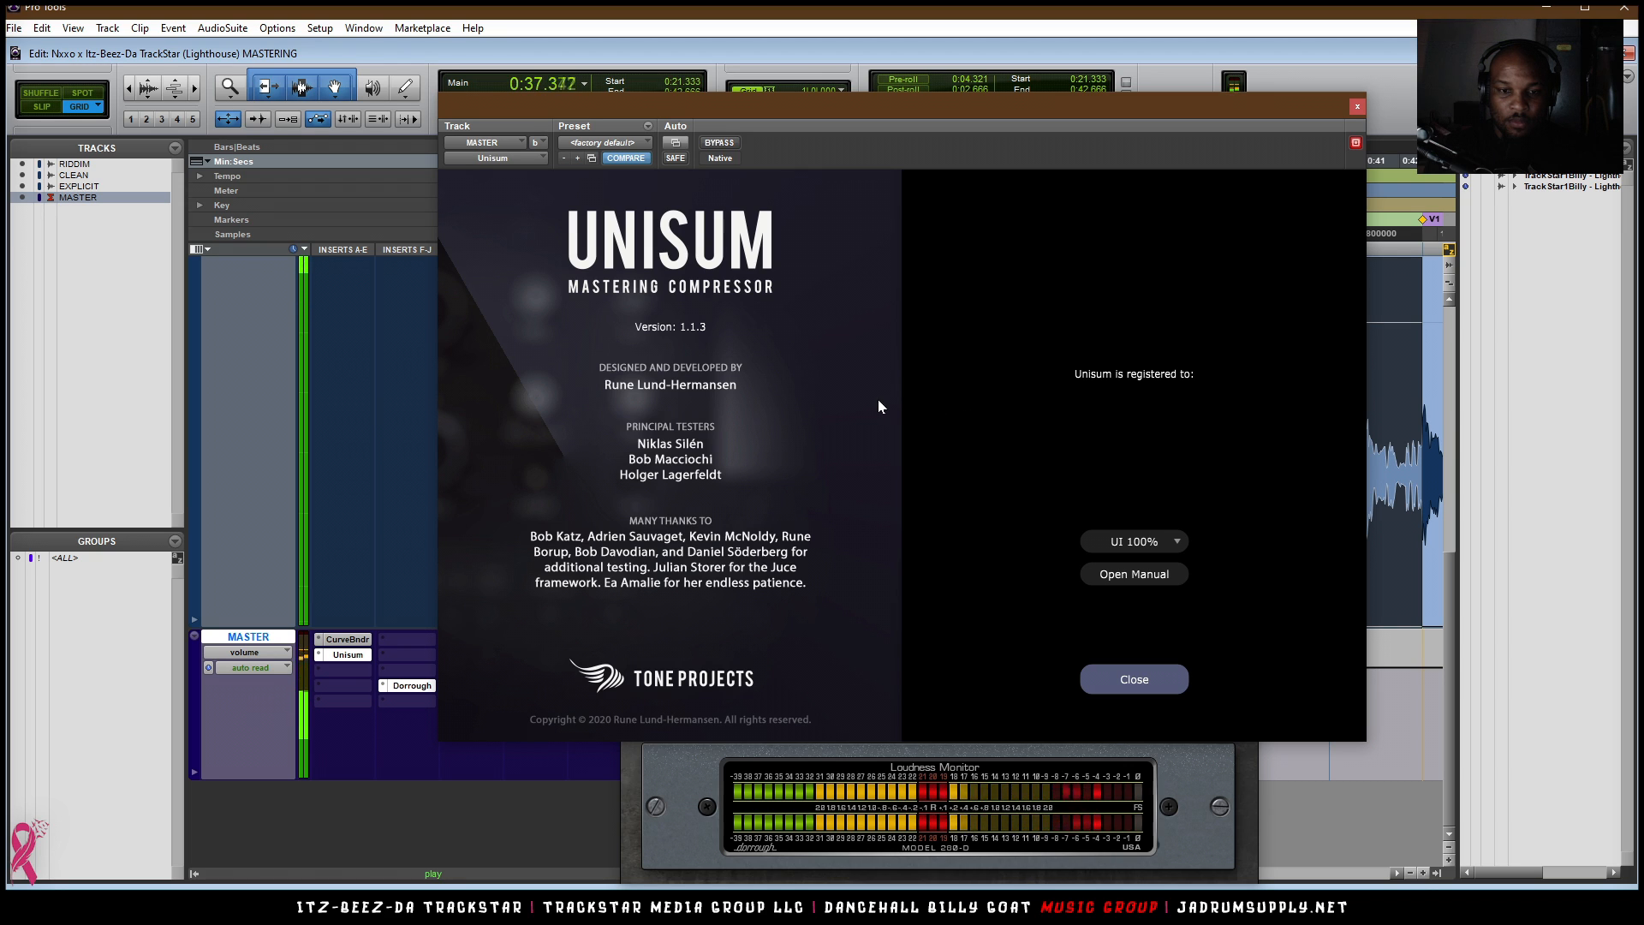
left_click(1134, 680)
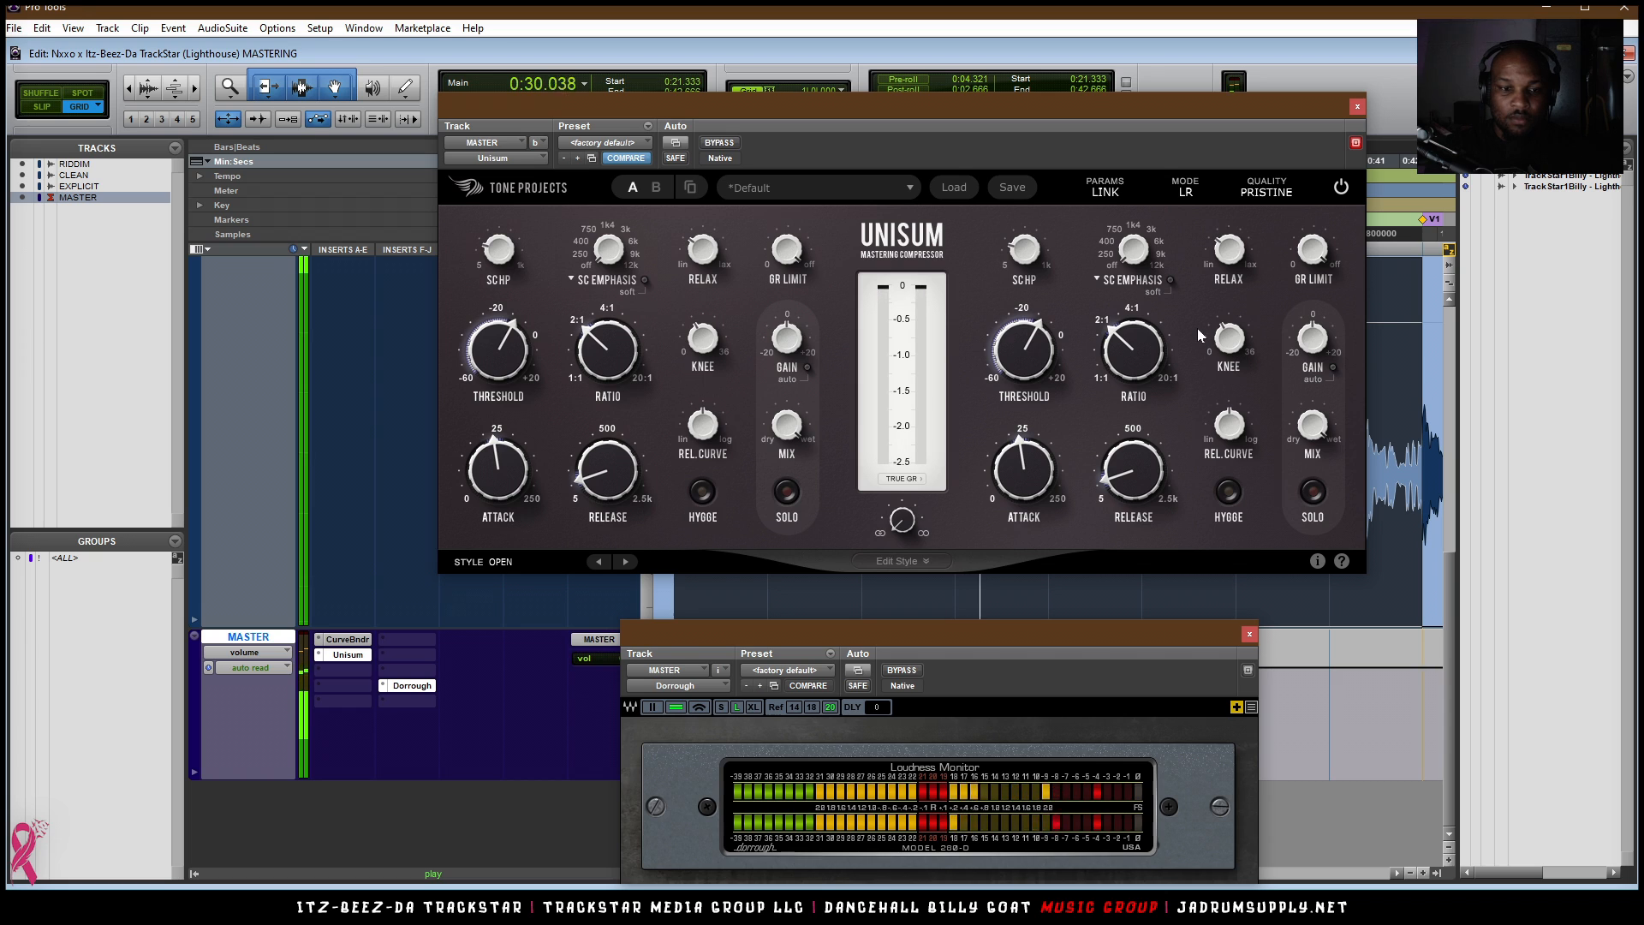
- Try the Unisum's automatic gain compensation and switch it off again
left_click(806, 368)
left_click(805, 367)
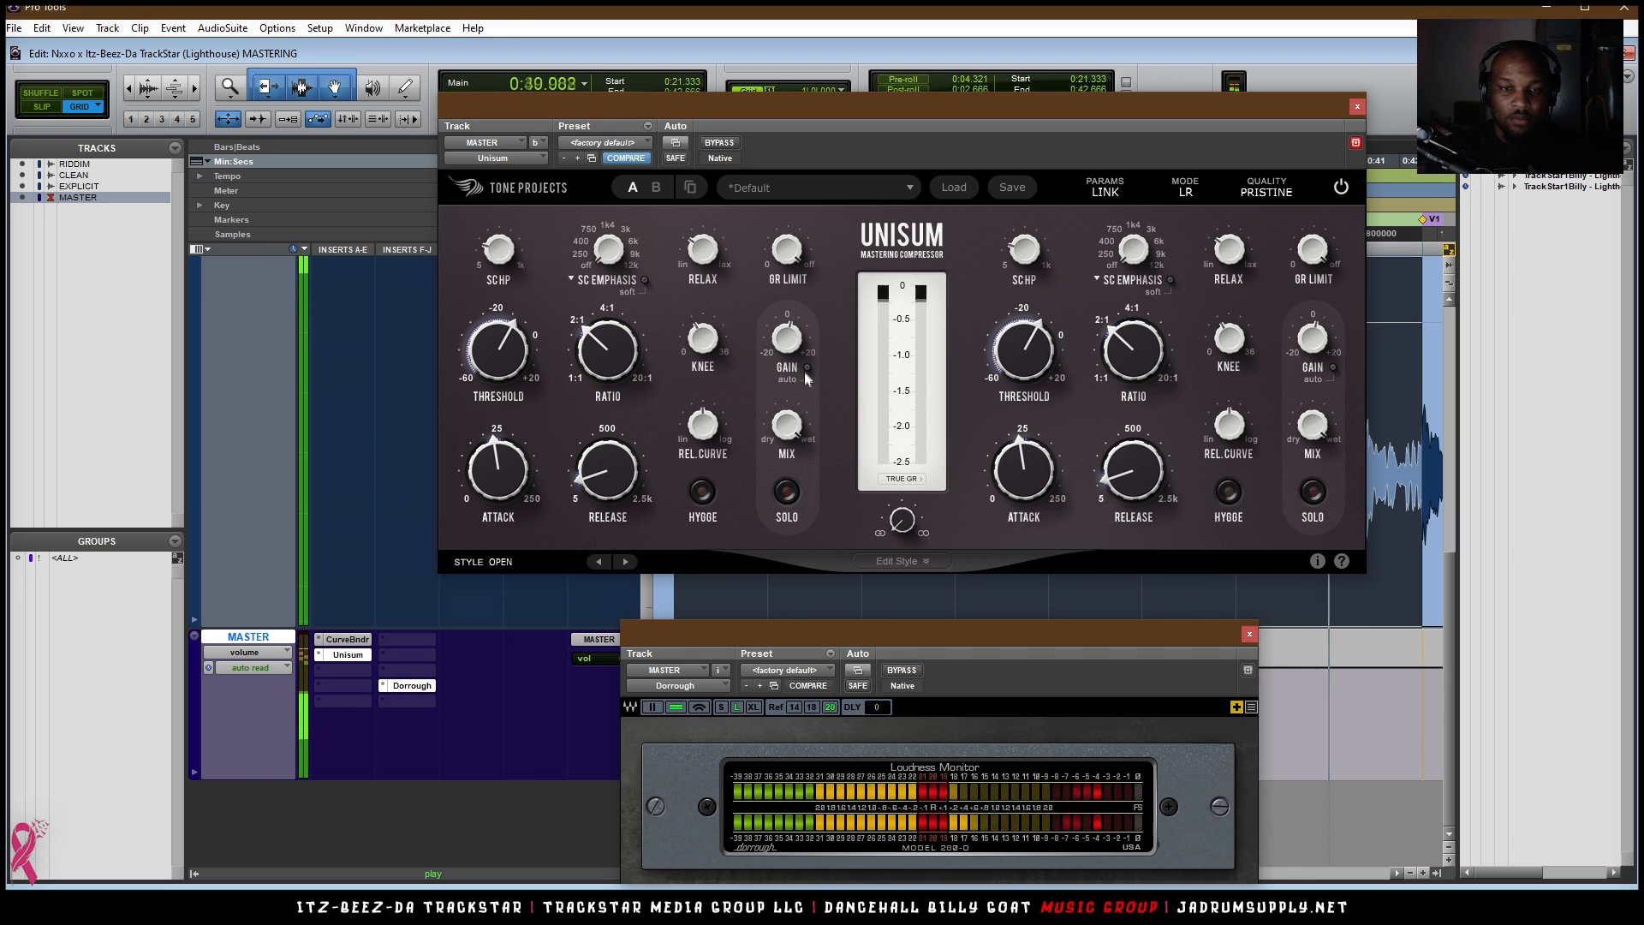
mouse_move(788, 445)
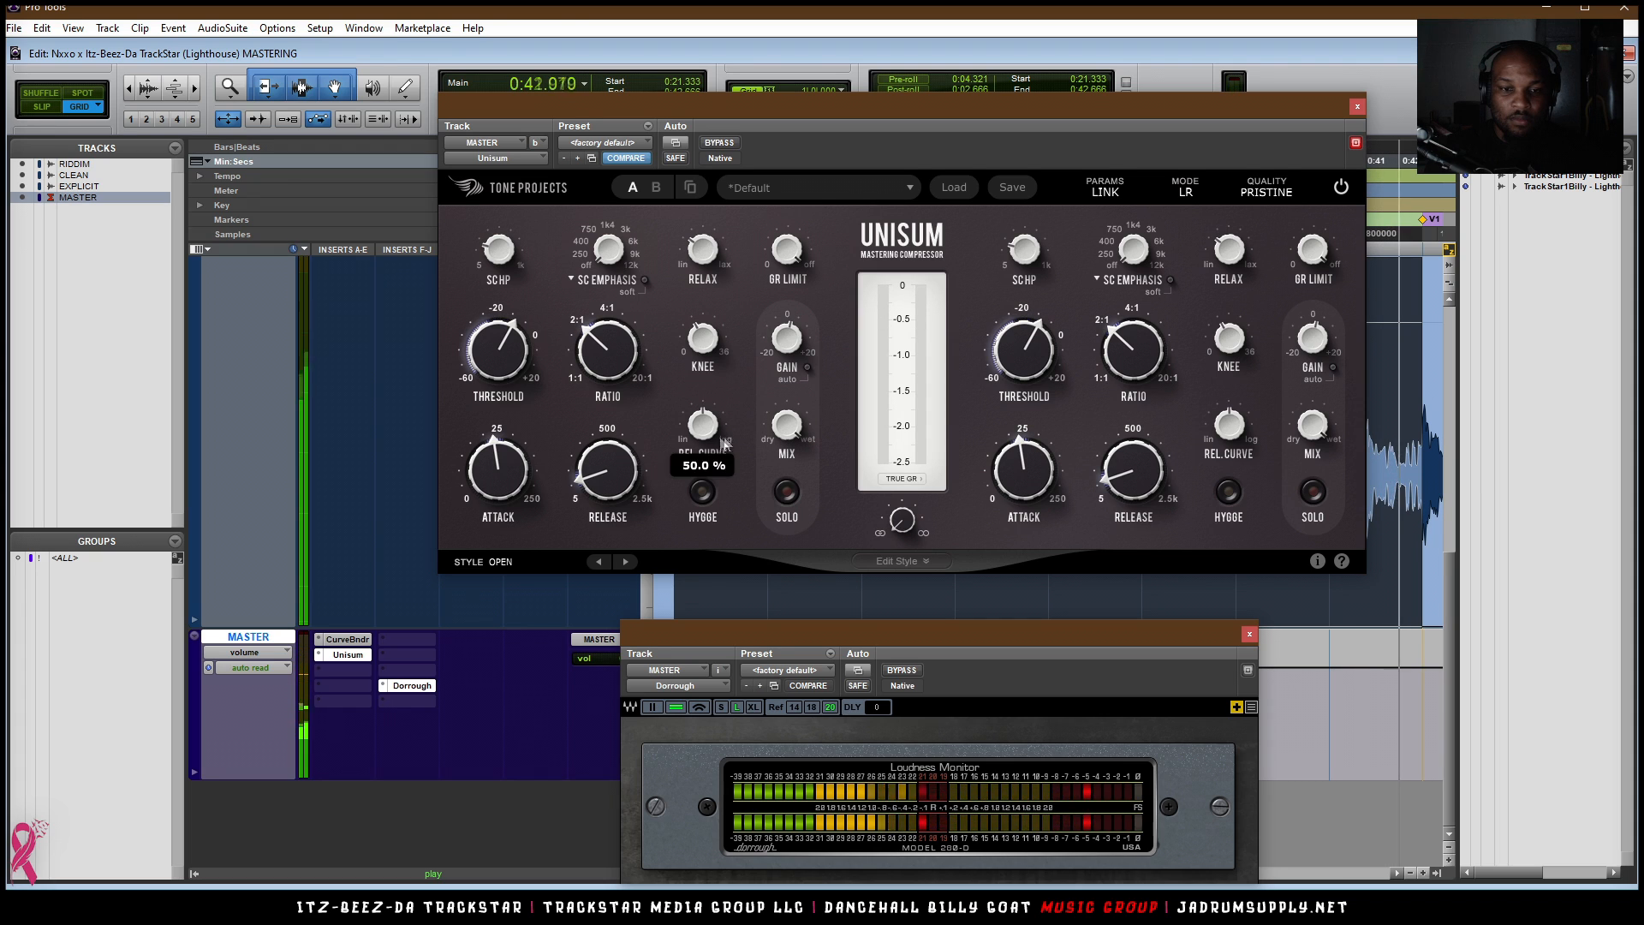
mouse_move(904, 522)
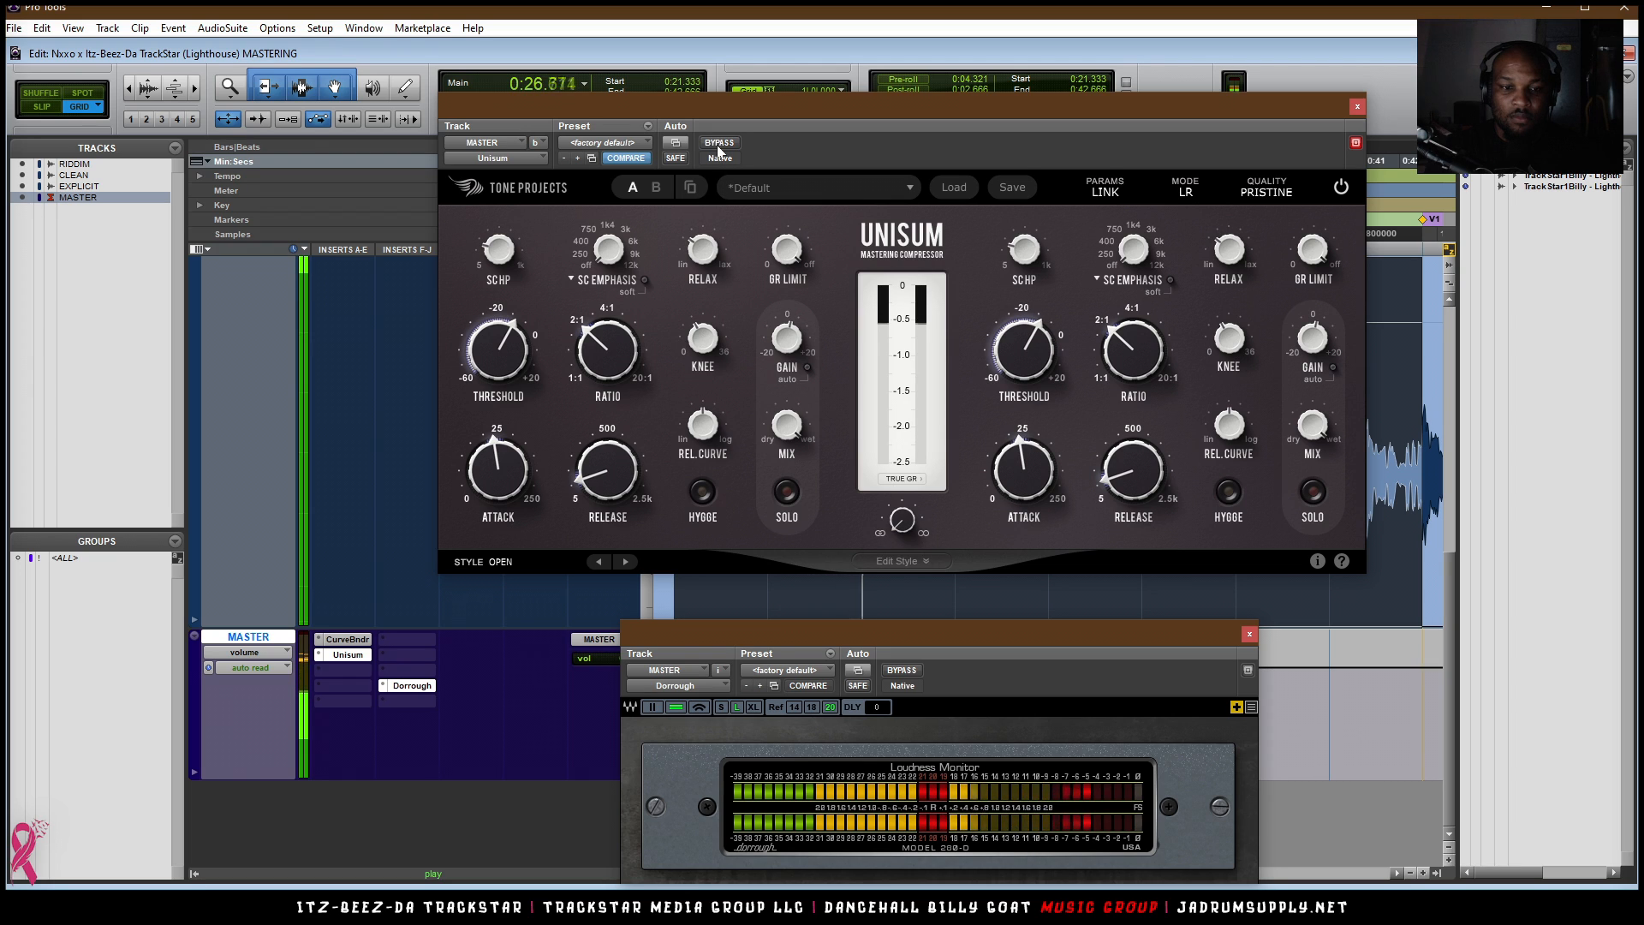
- Compare the master with the Unisum bypassed and active during playback, stop playback and close its window
left_click(1341, 194)
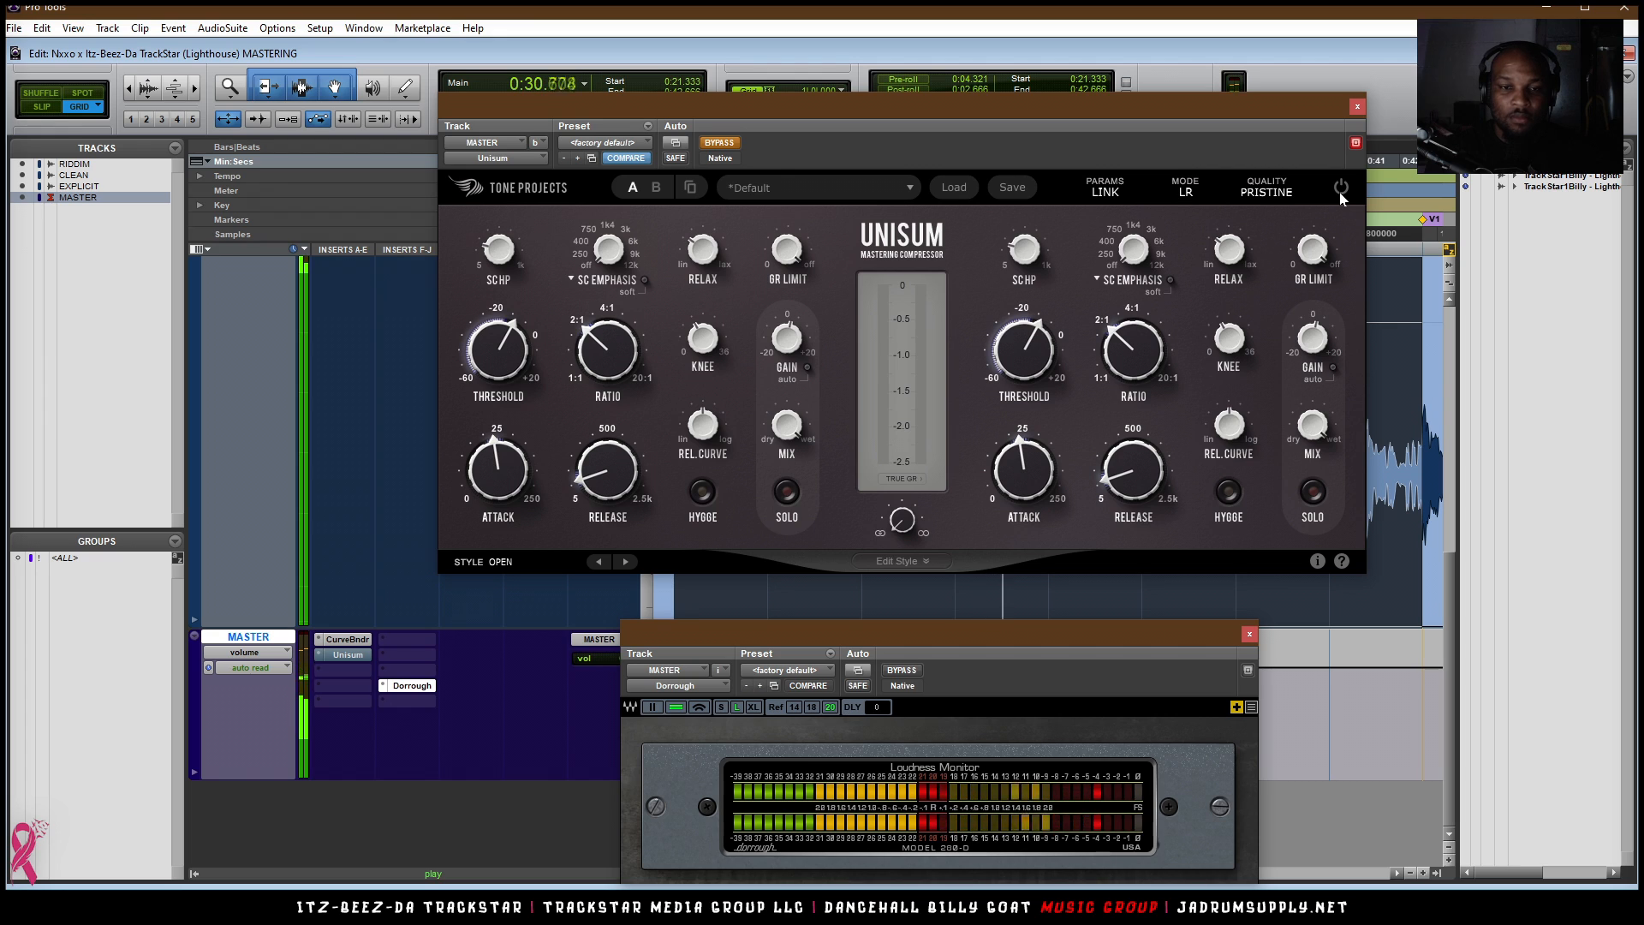
left_click(1341, 194)
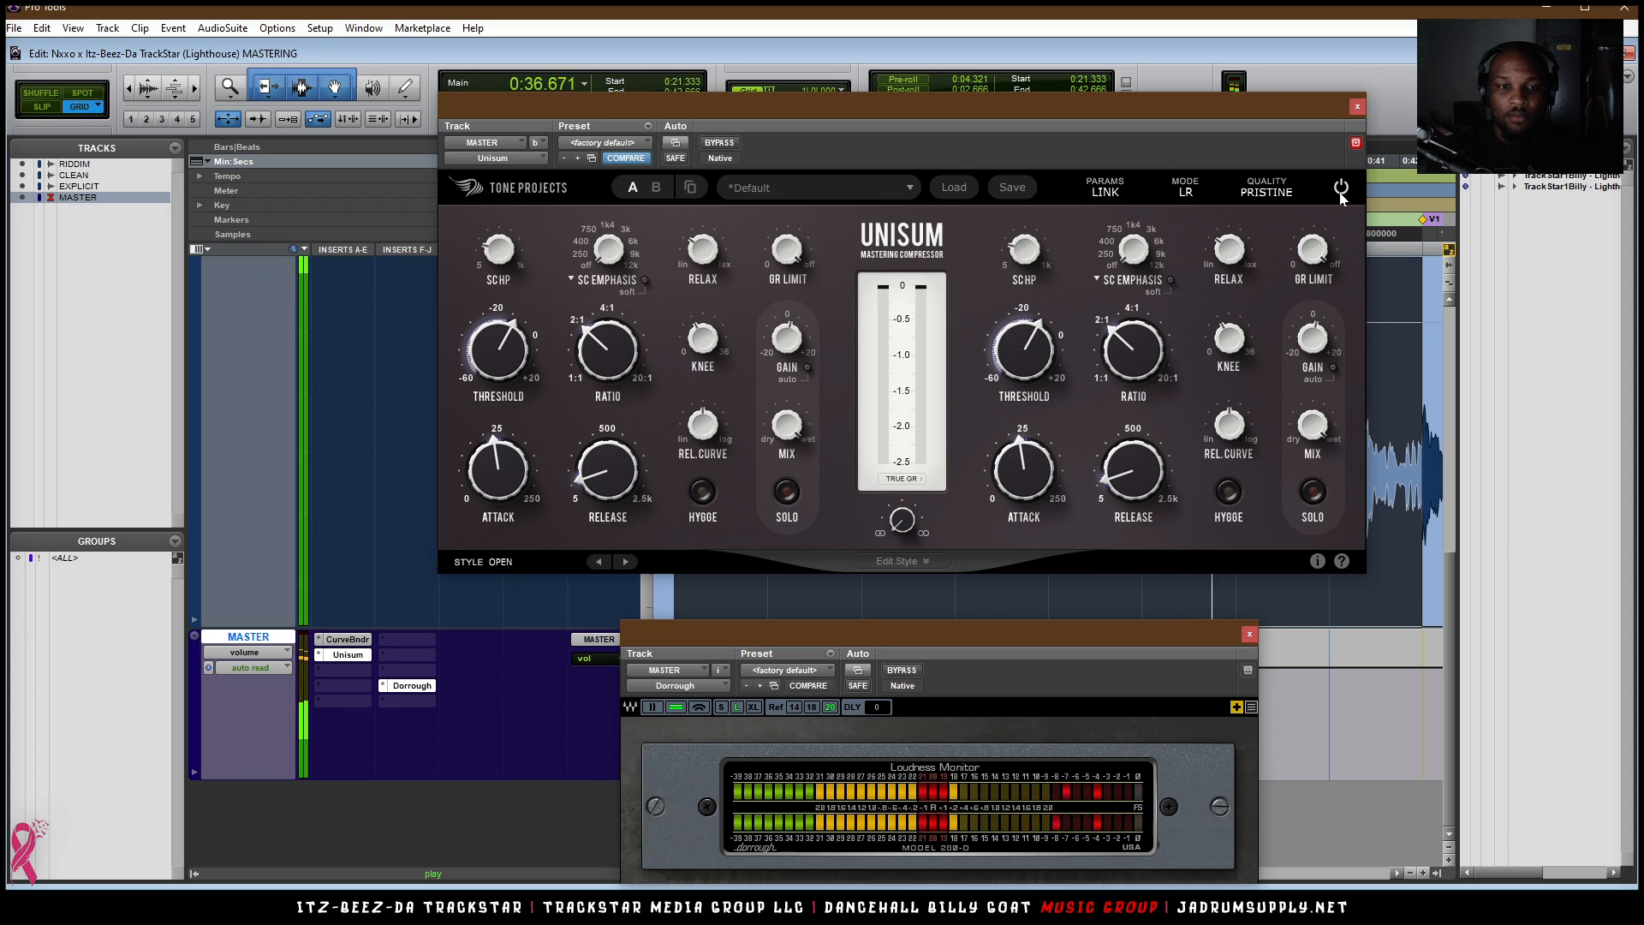
left_click(1341, 192)
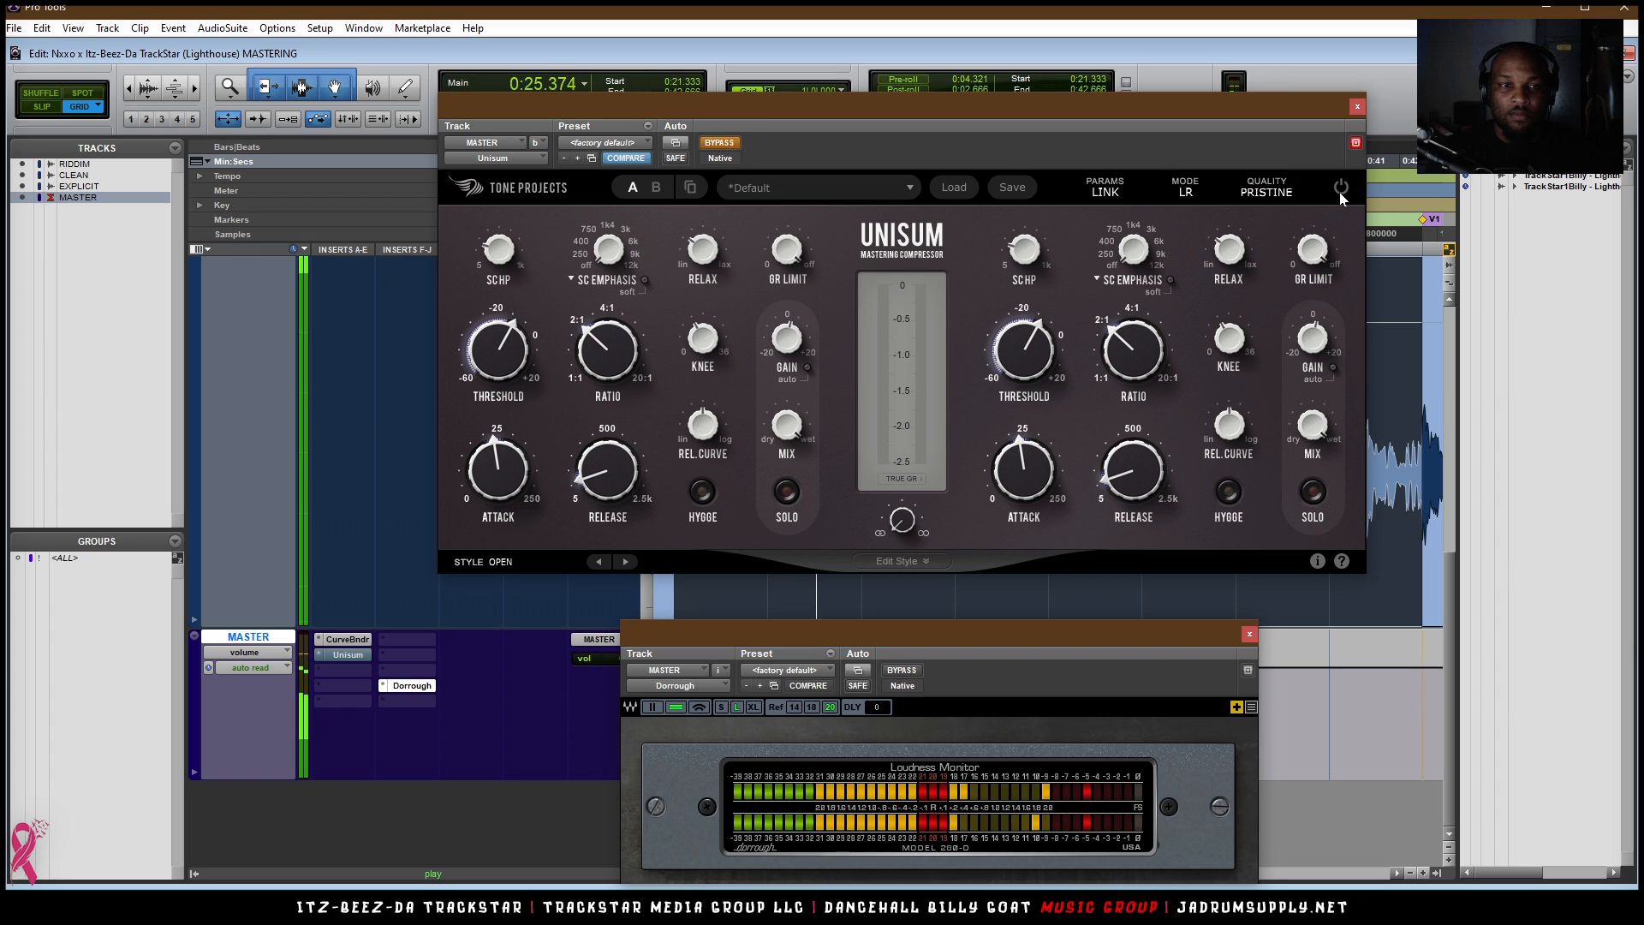
left_click(1341, 190)
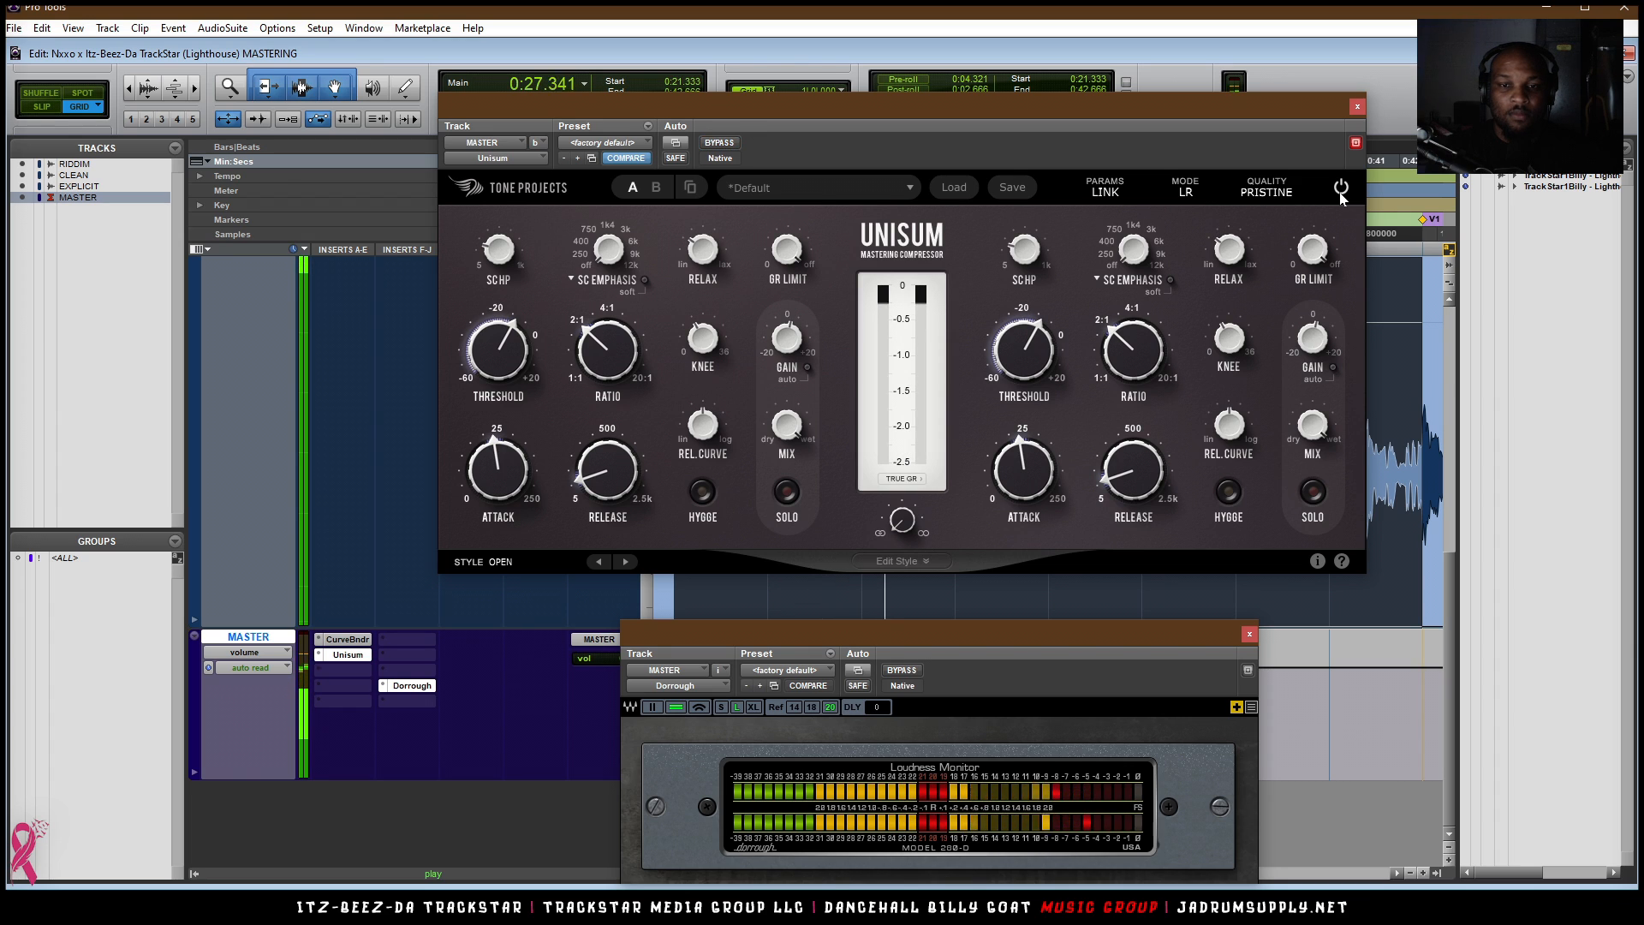
key("space")
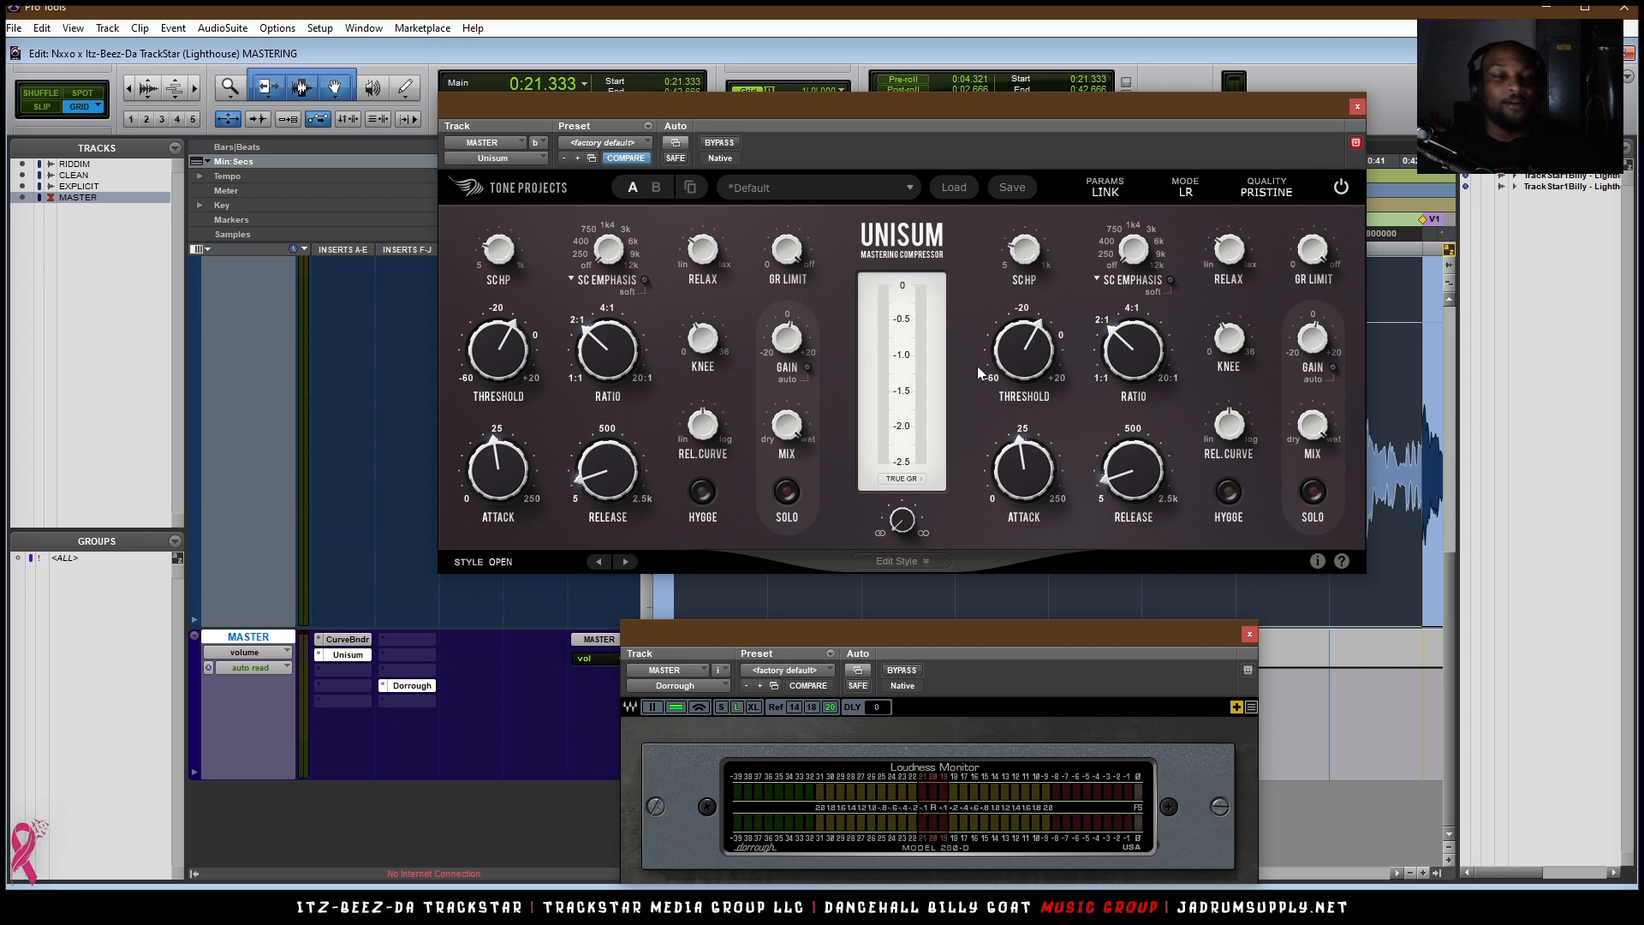
left_click(1357, 107)
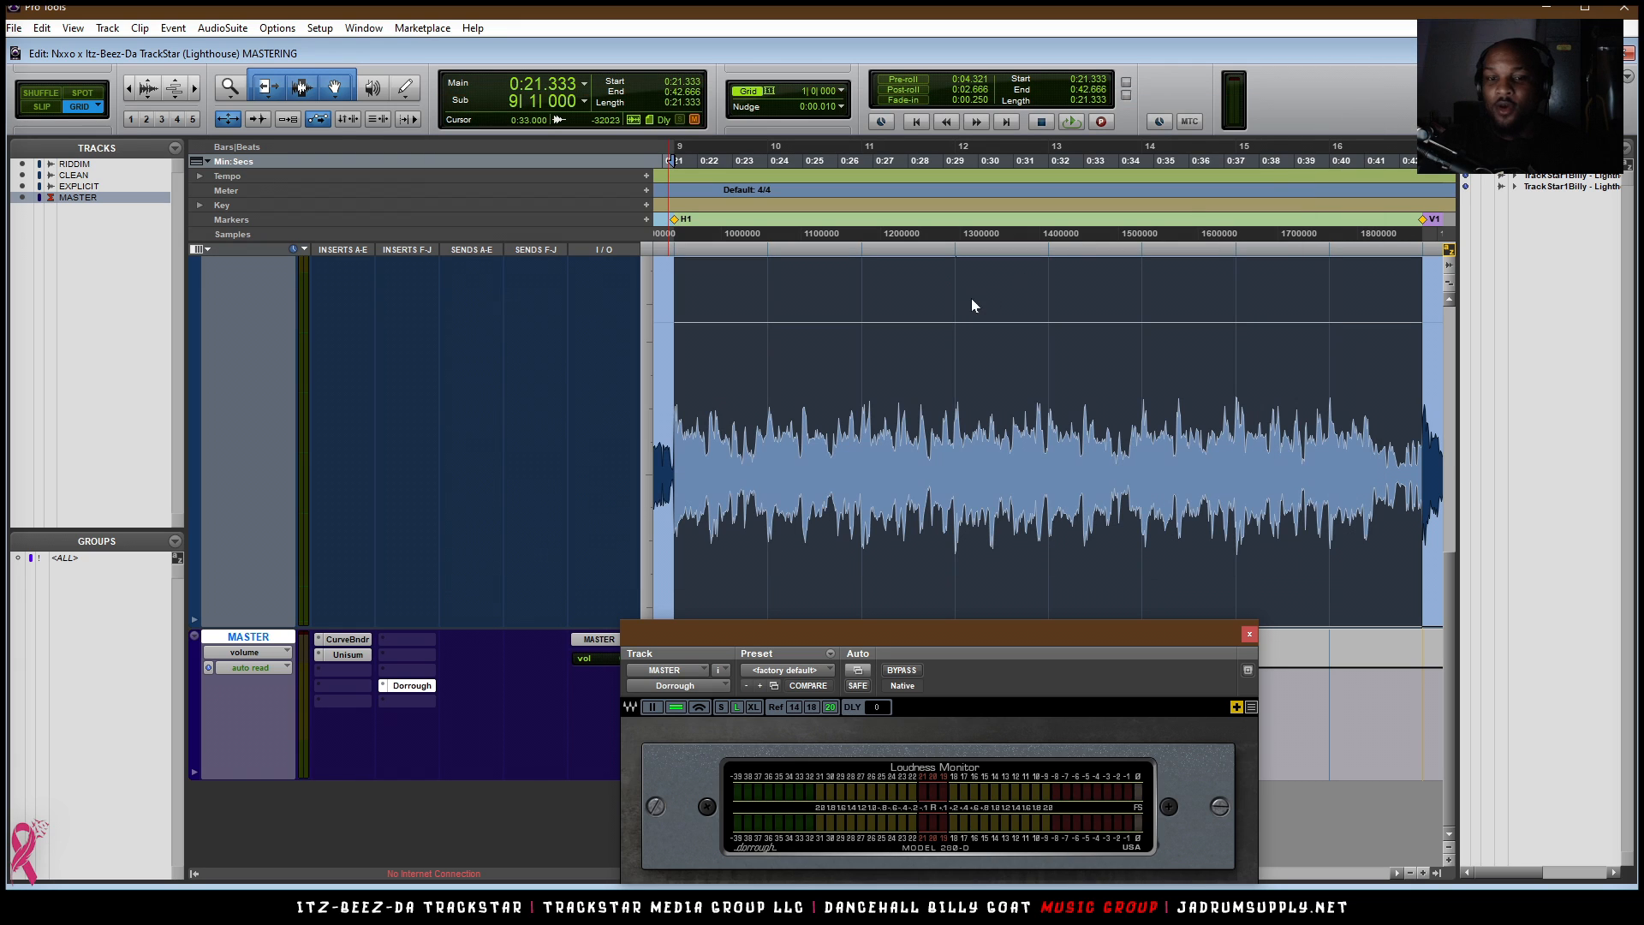
- Insert Slate Digital's Fresh Air (stereo) as a multichannel plug-in after the Unisum on the MASTER track
left_click(351, 670)
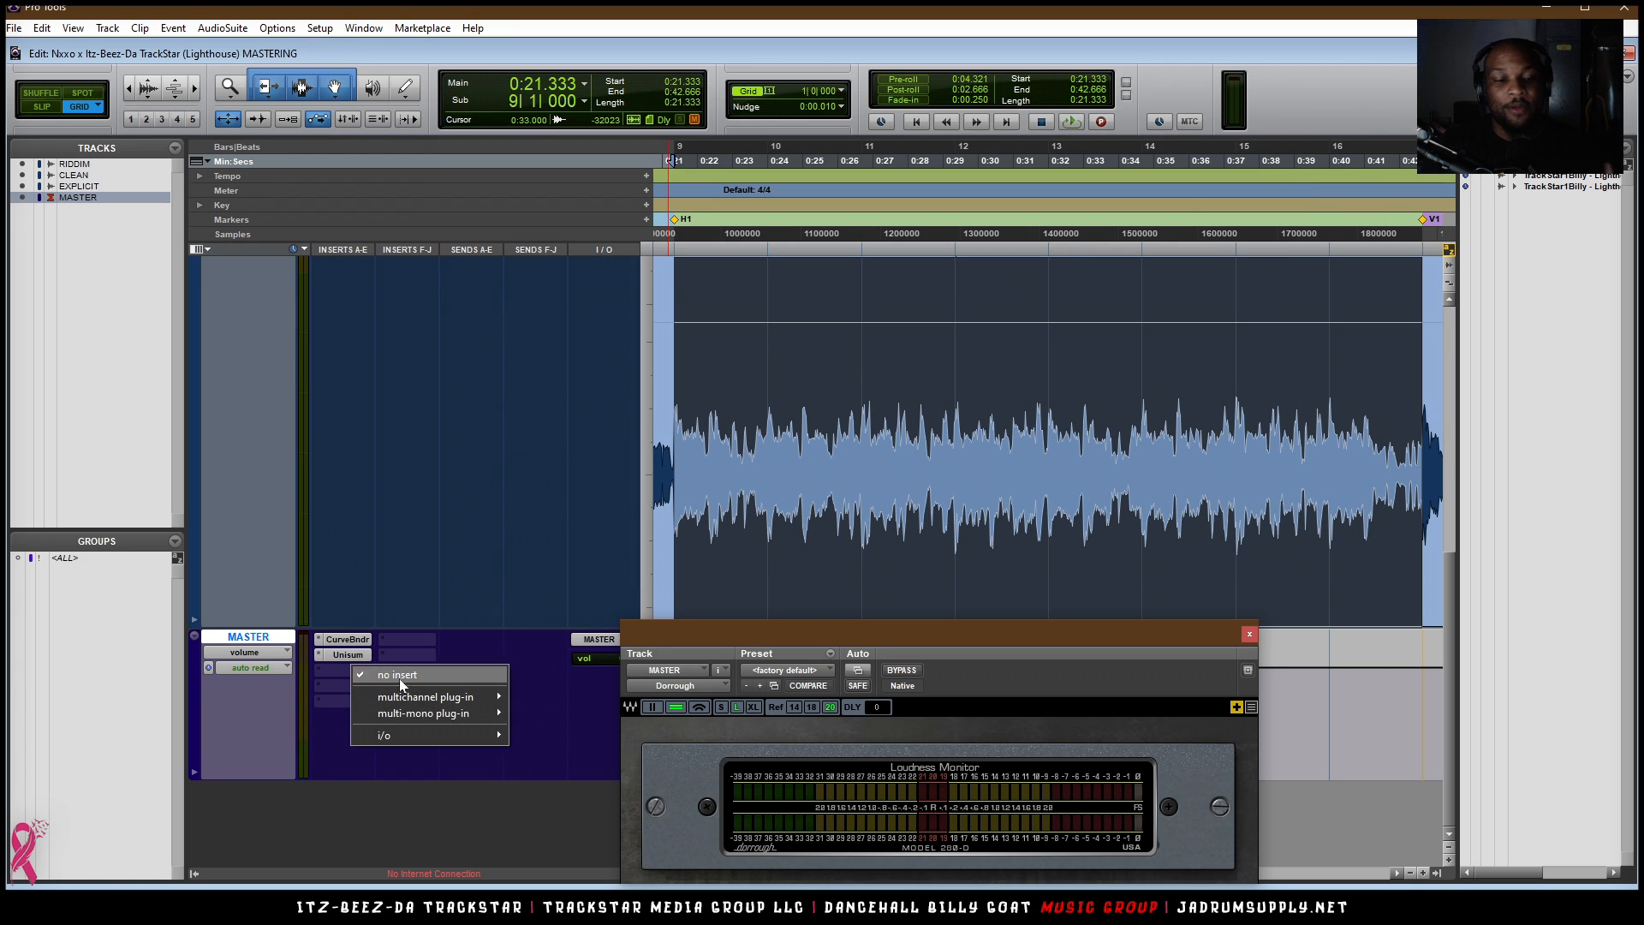
mouse_move(466, 698)
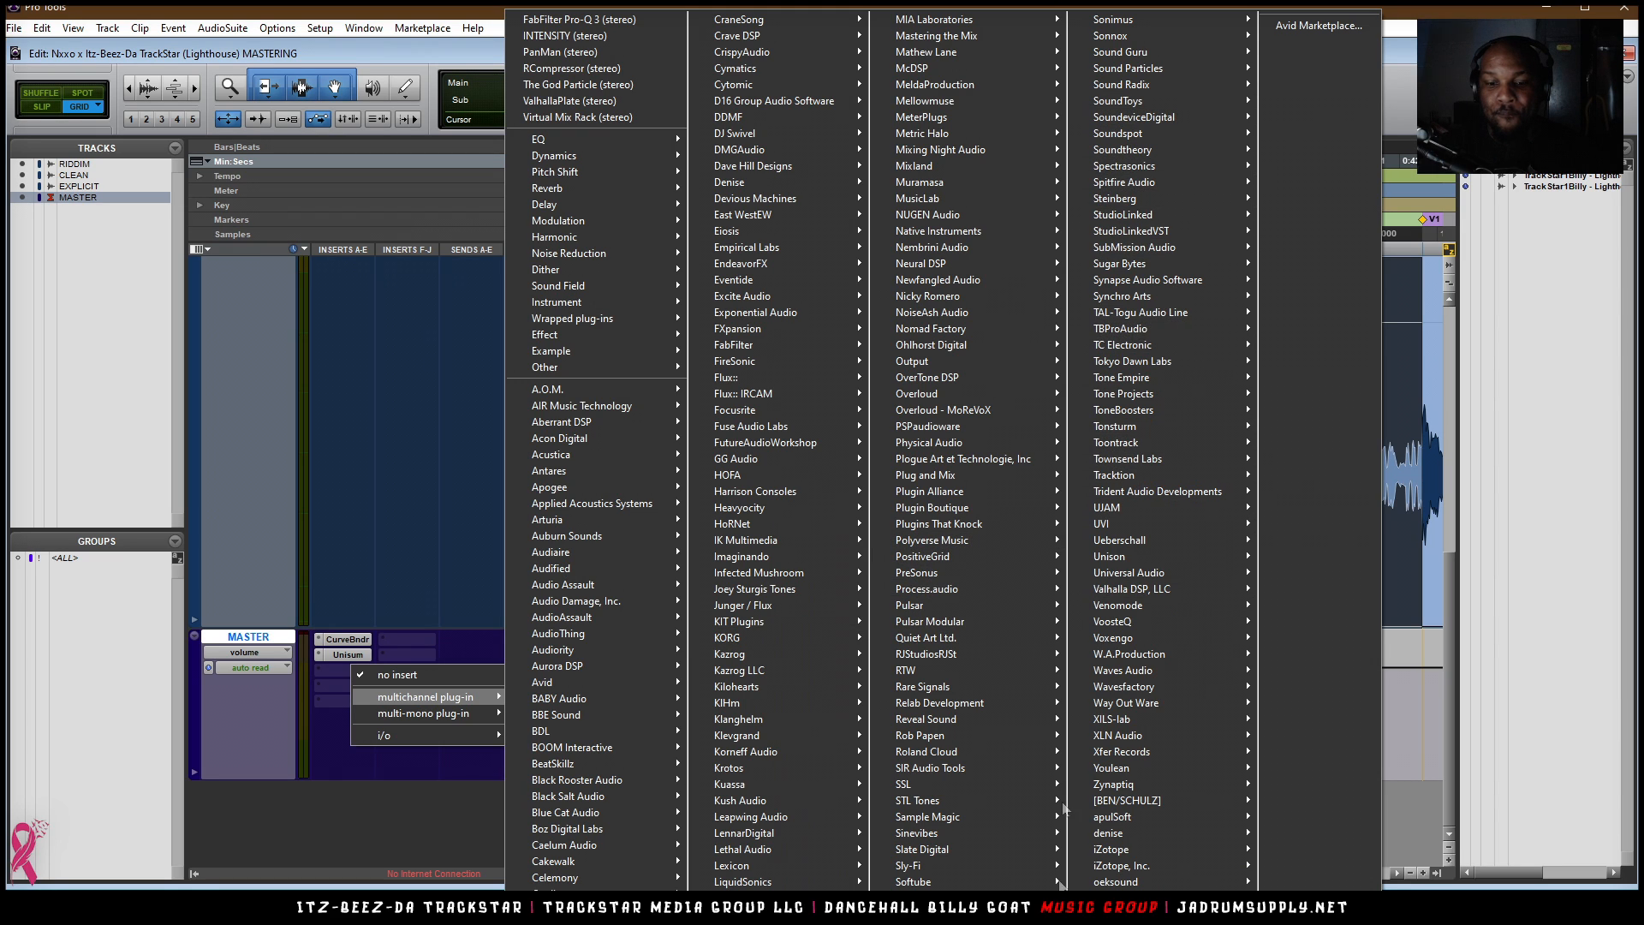
mouse_move(1025, 850)
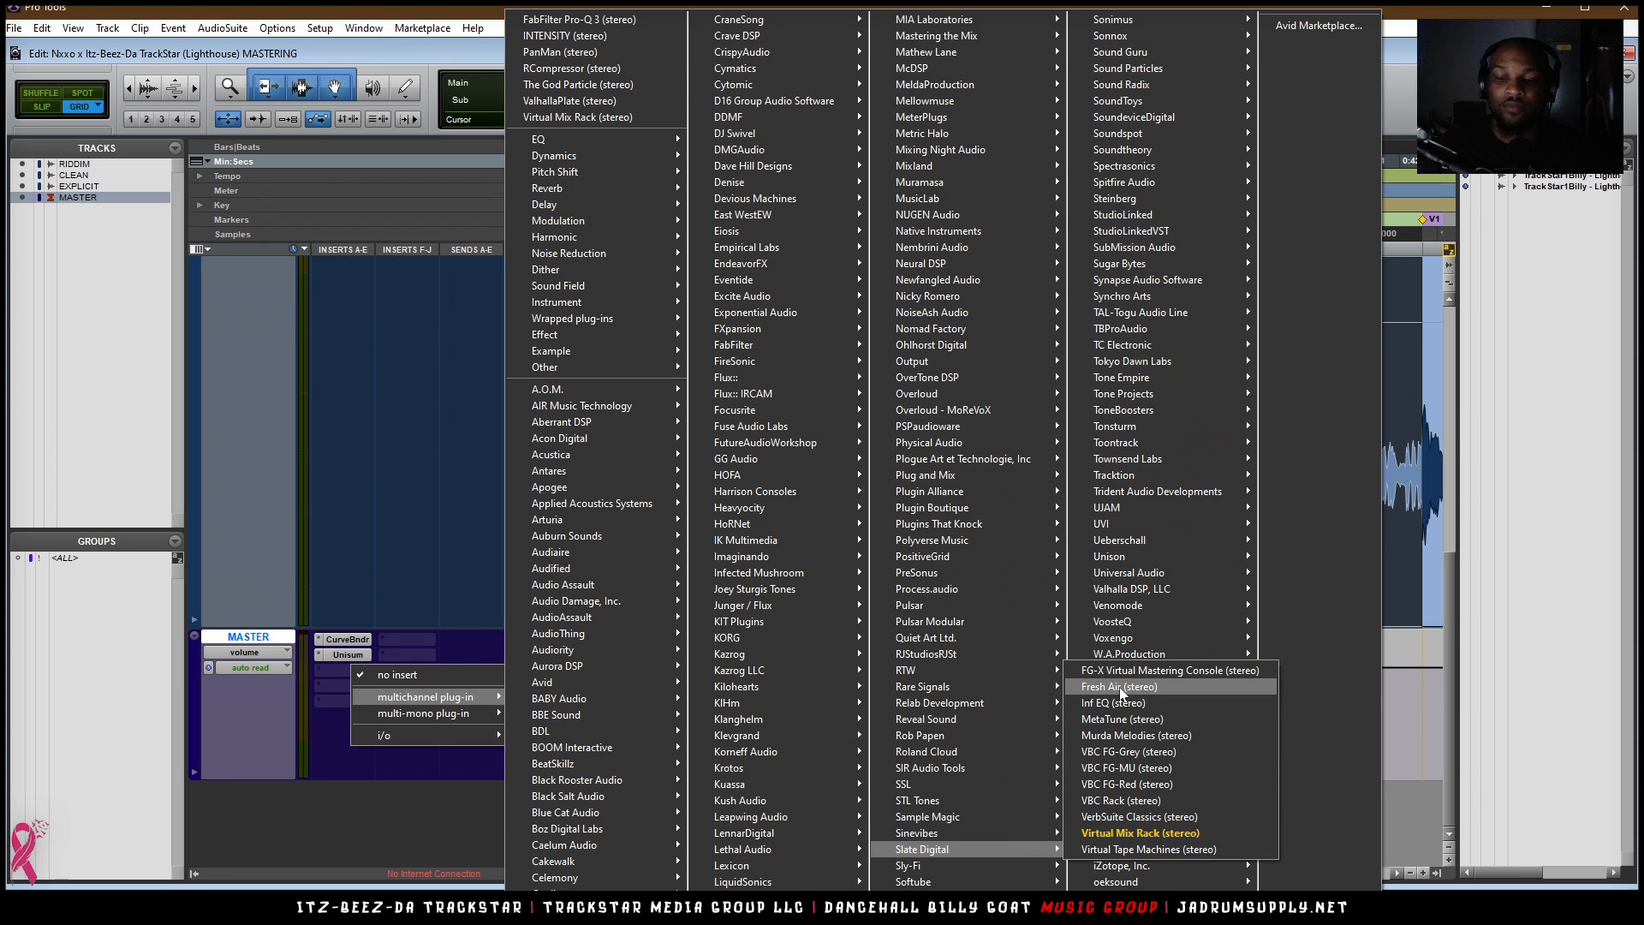
left_click(1120, 687)
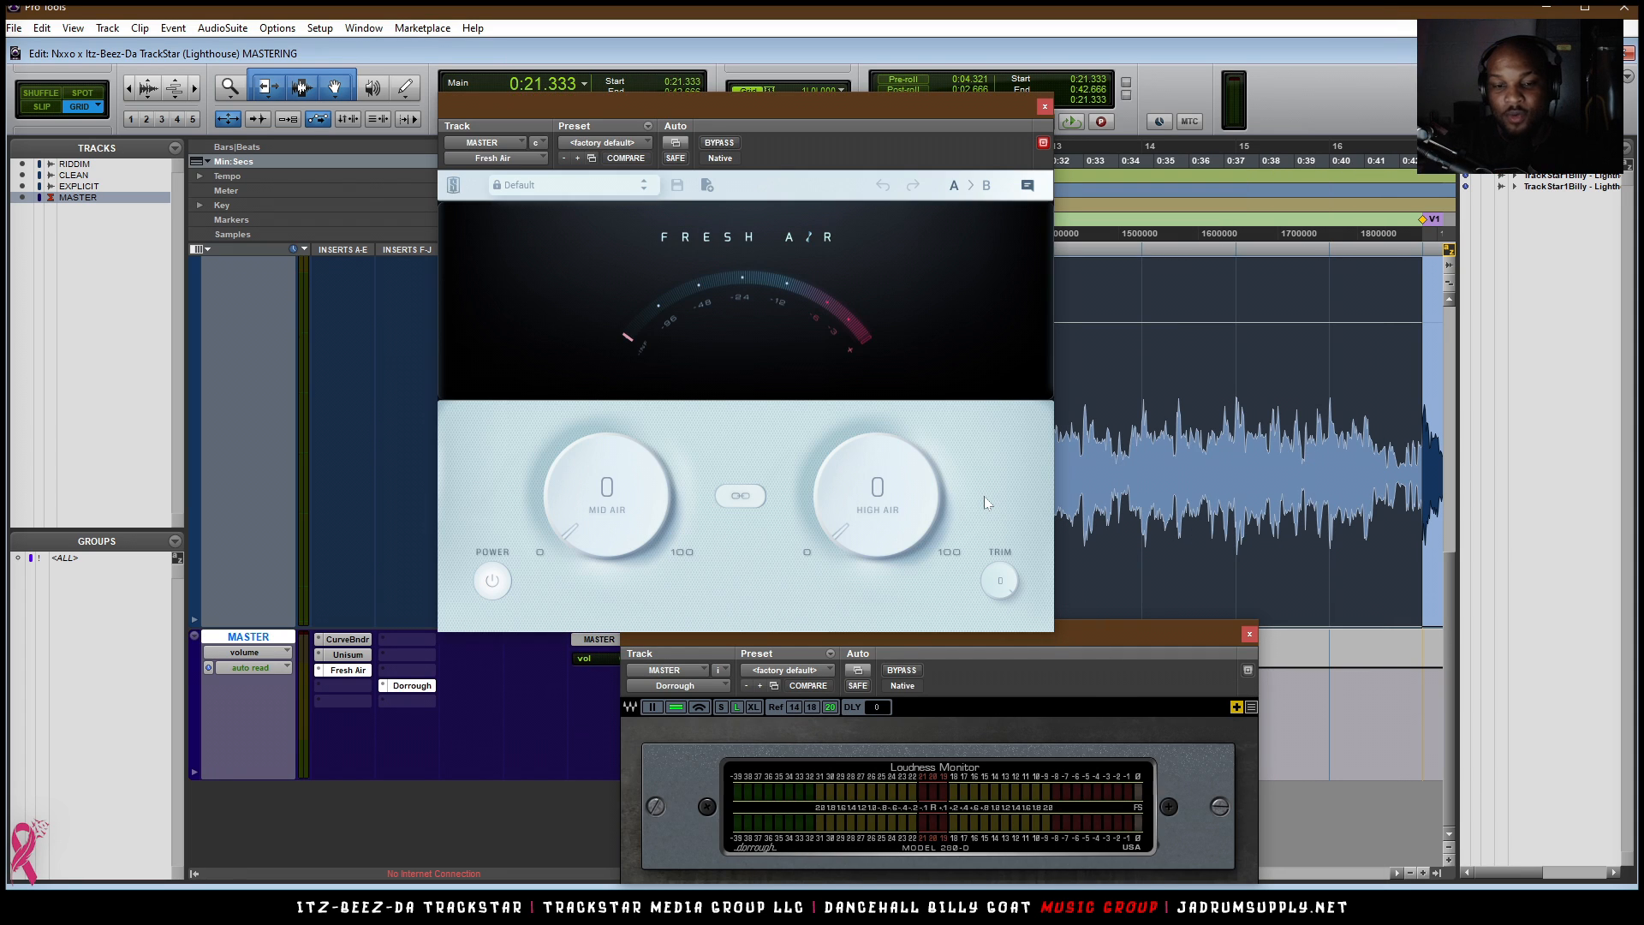
- Play the song and set Fresh Air's High Air to 5 and its output trim to -0.2
key("space")
mouse_move(892, 526)
left_mouse_down()
mouse_move(929, 240)
mouse_move(917, 546)
mouse_move(887, 524)
left_mouse_up()
left_click_drag(1001, 584, 1004, 589)
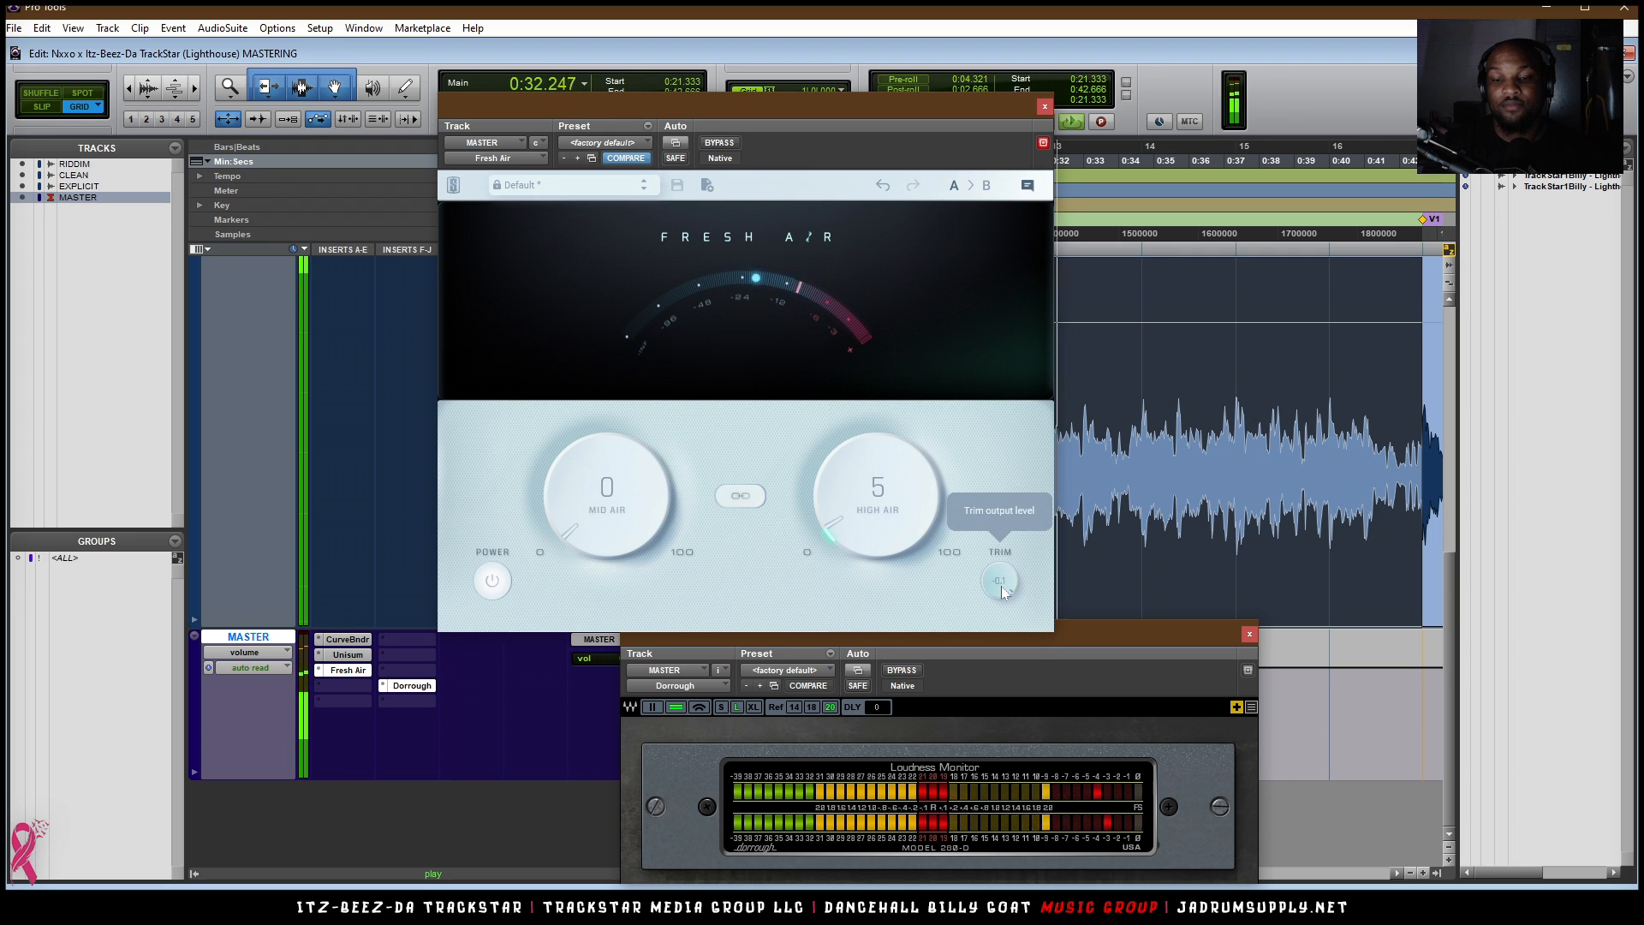
left_click_drag(1001, 587, 1002, 591)
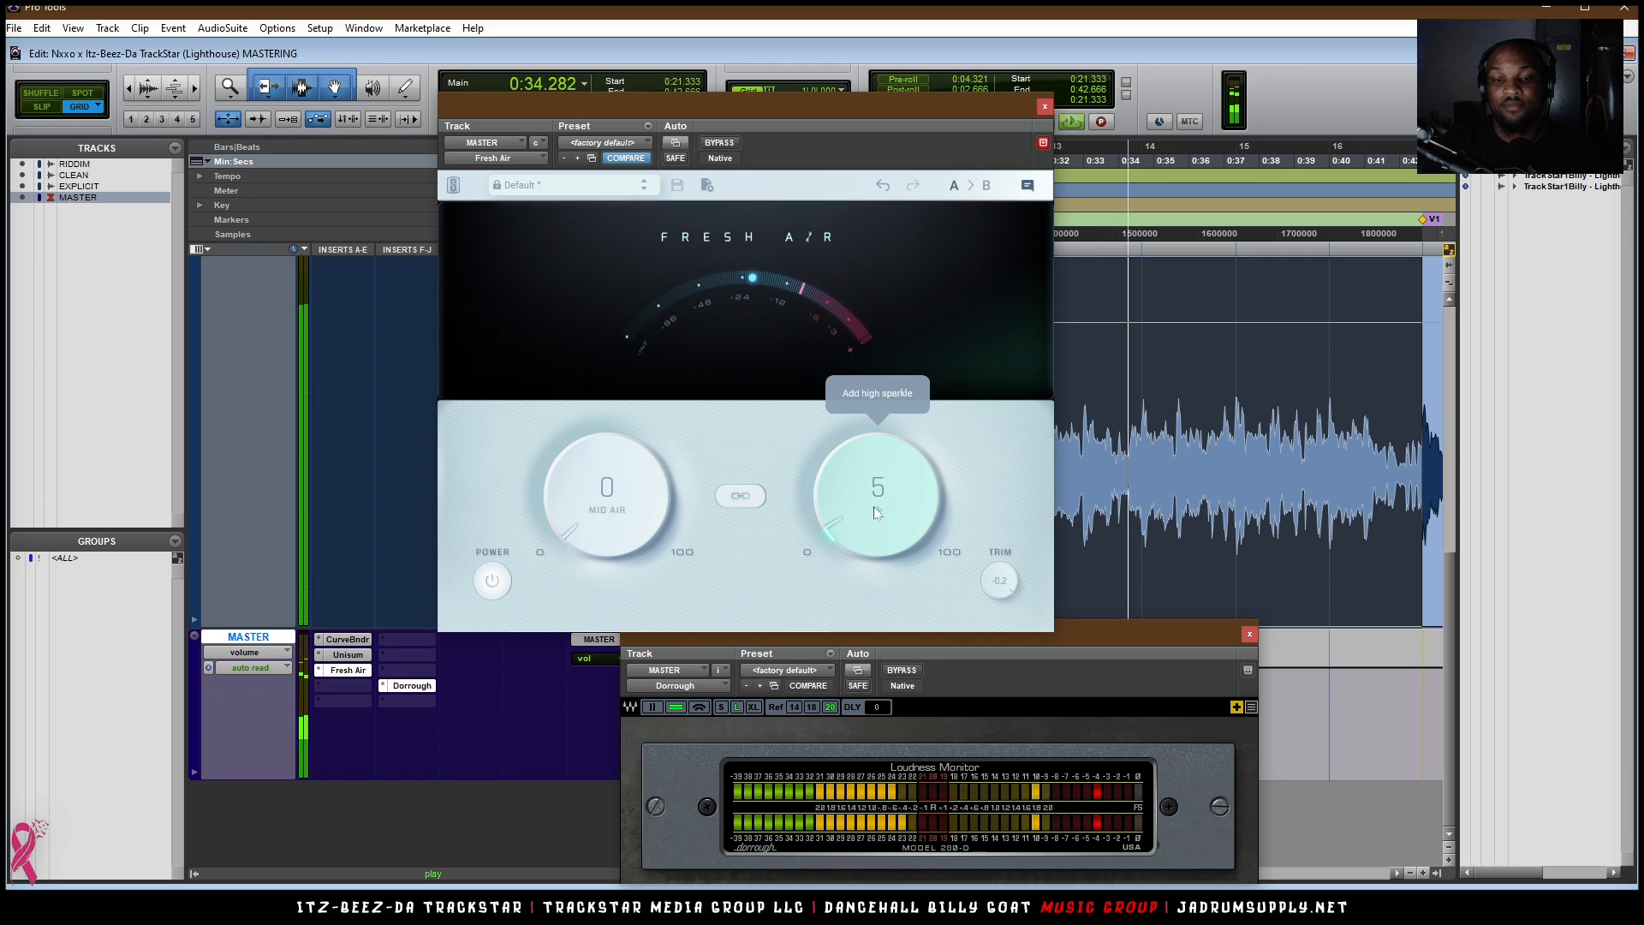
- Set Fresh Air's High Air to 4 and Mid Air to 2, and link the two controls
left_click_drag(875, 512, 875, 510)
scroll(875, 510, "down", 2)
scroll(629, 494, "up", 2)
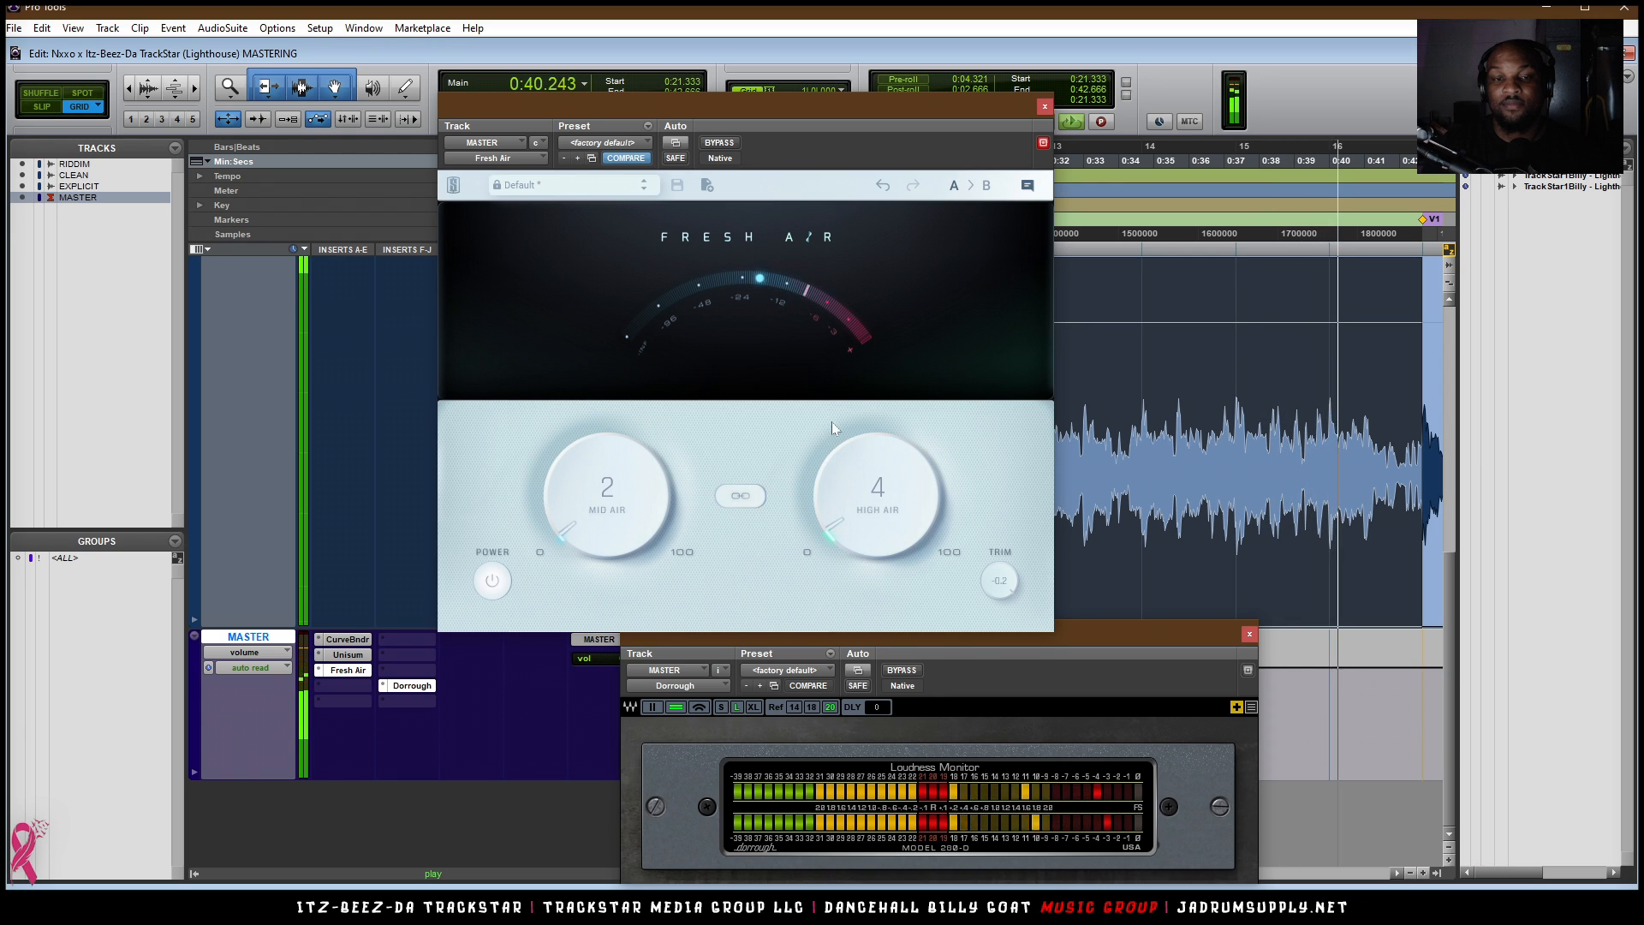
left_click(739, 498)
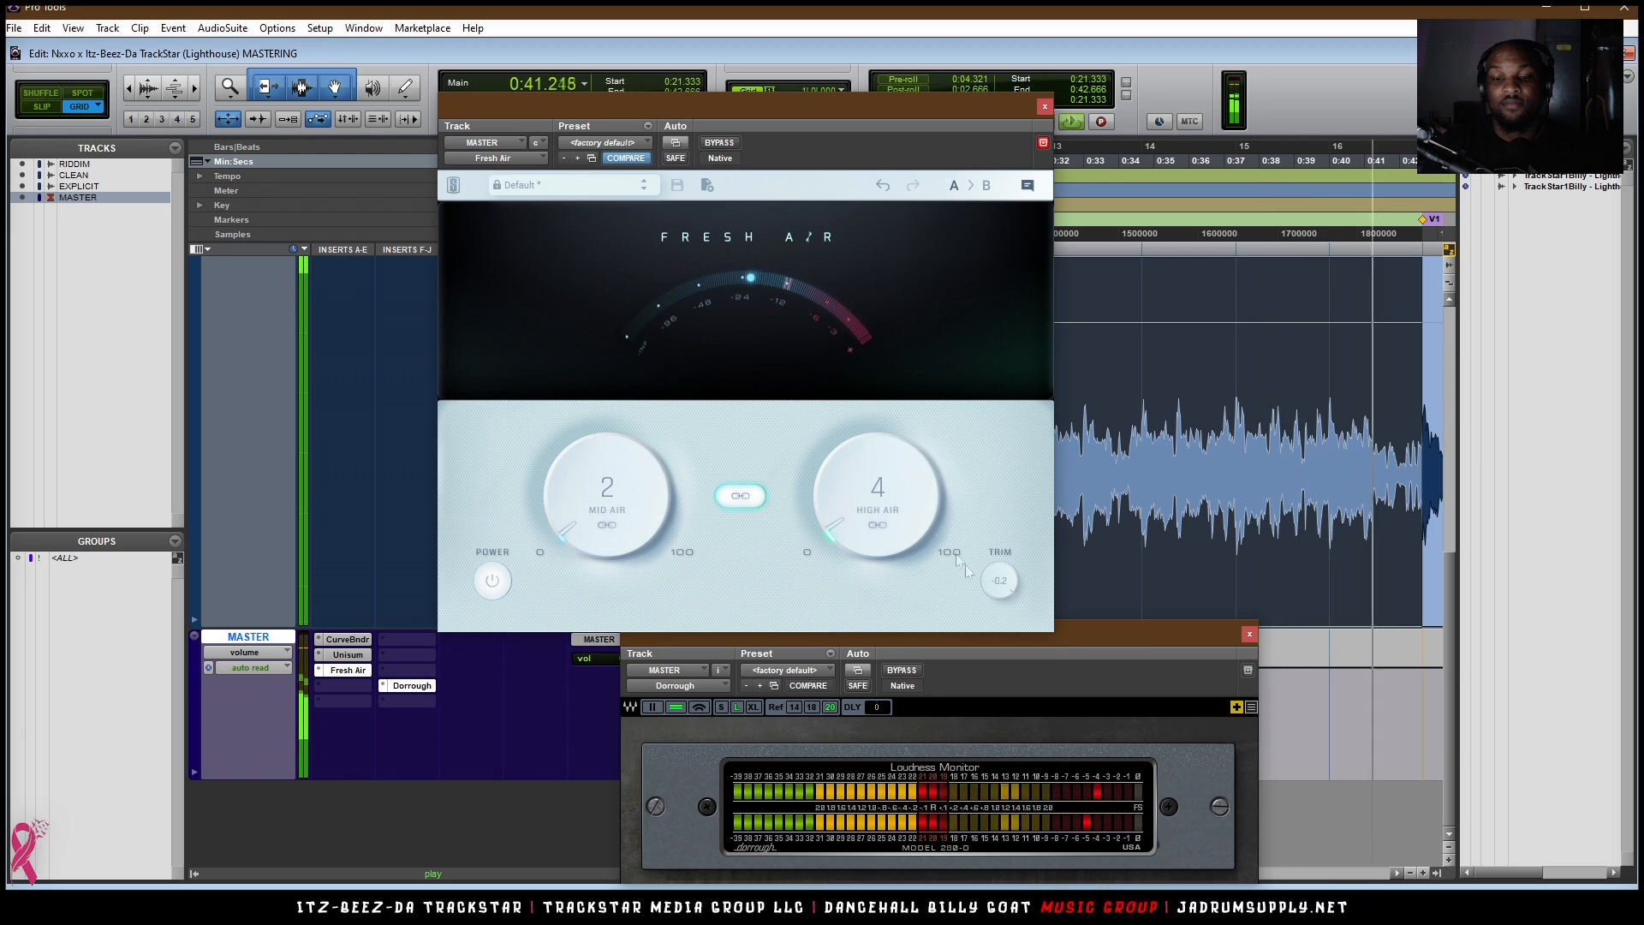
- Compare the master with Fresh Air bypassed and active, close its window and stop playback
left_click(493, 584)
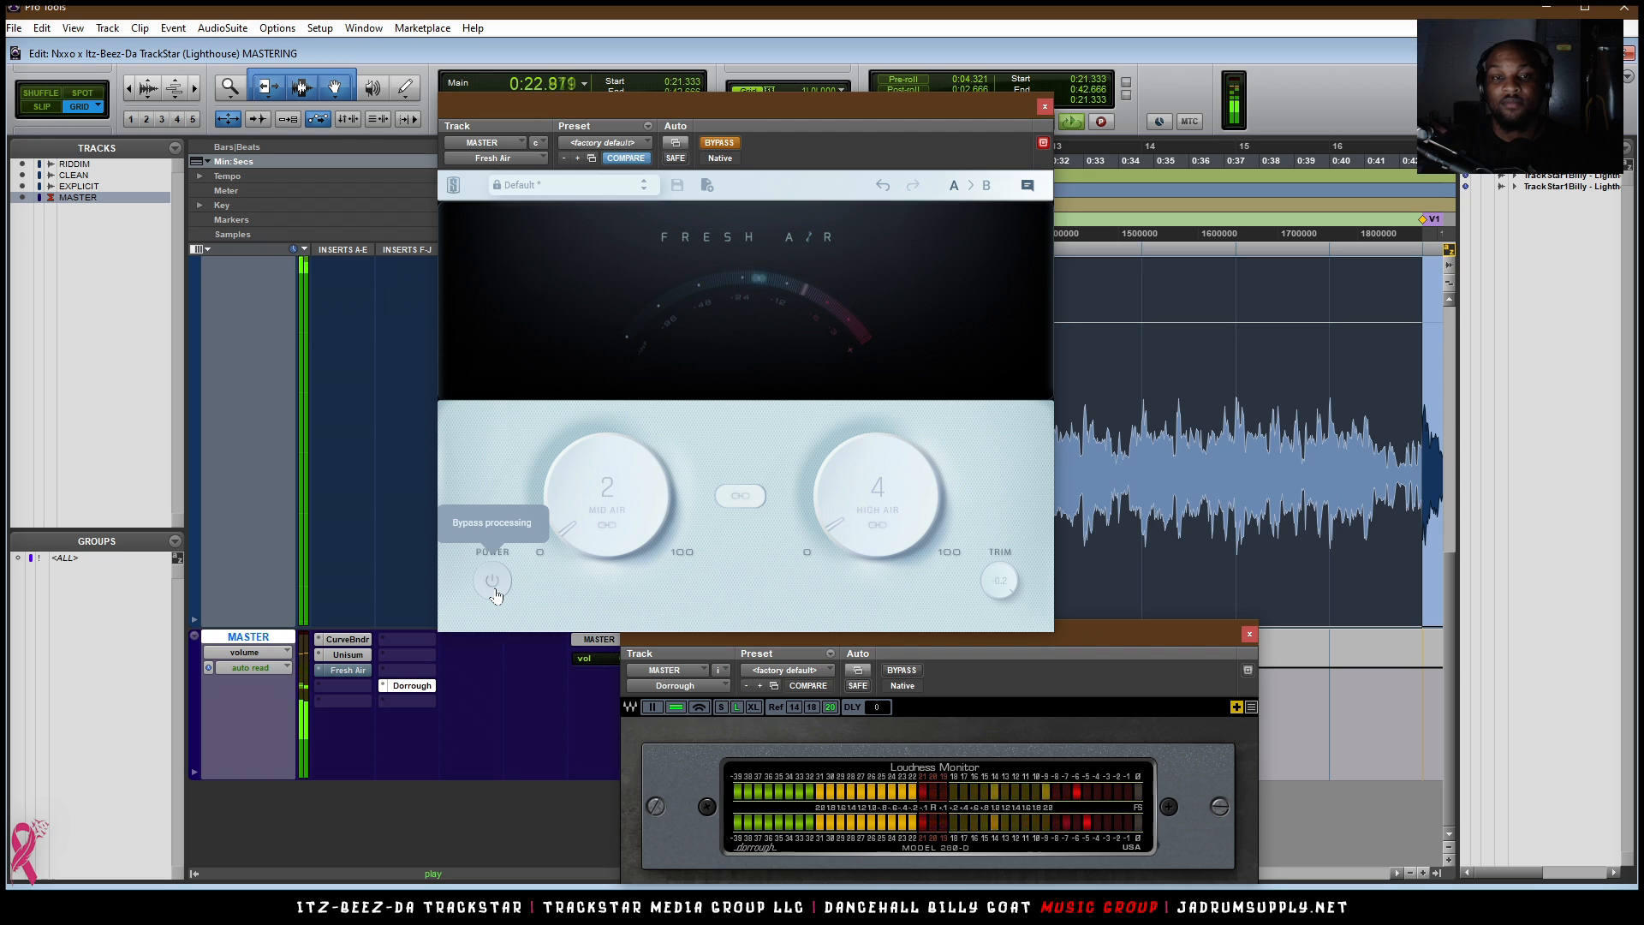
left_click(493, 586)
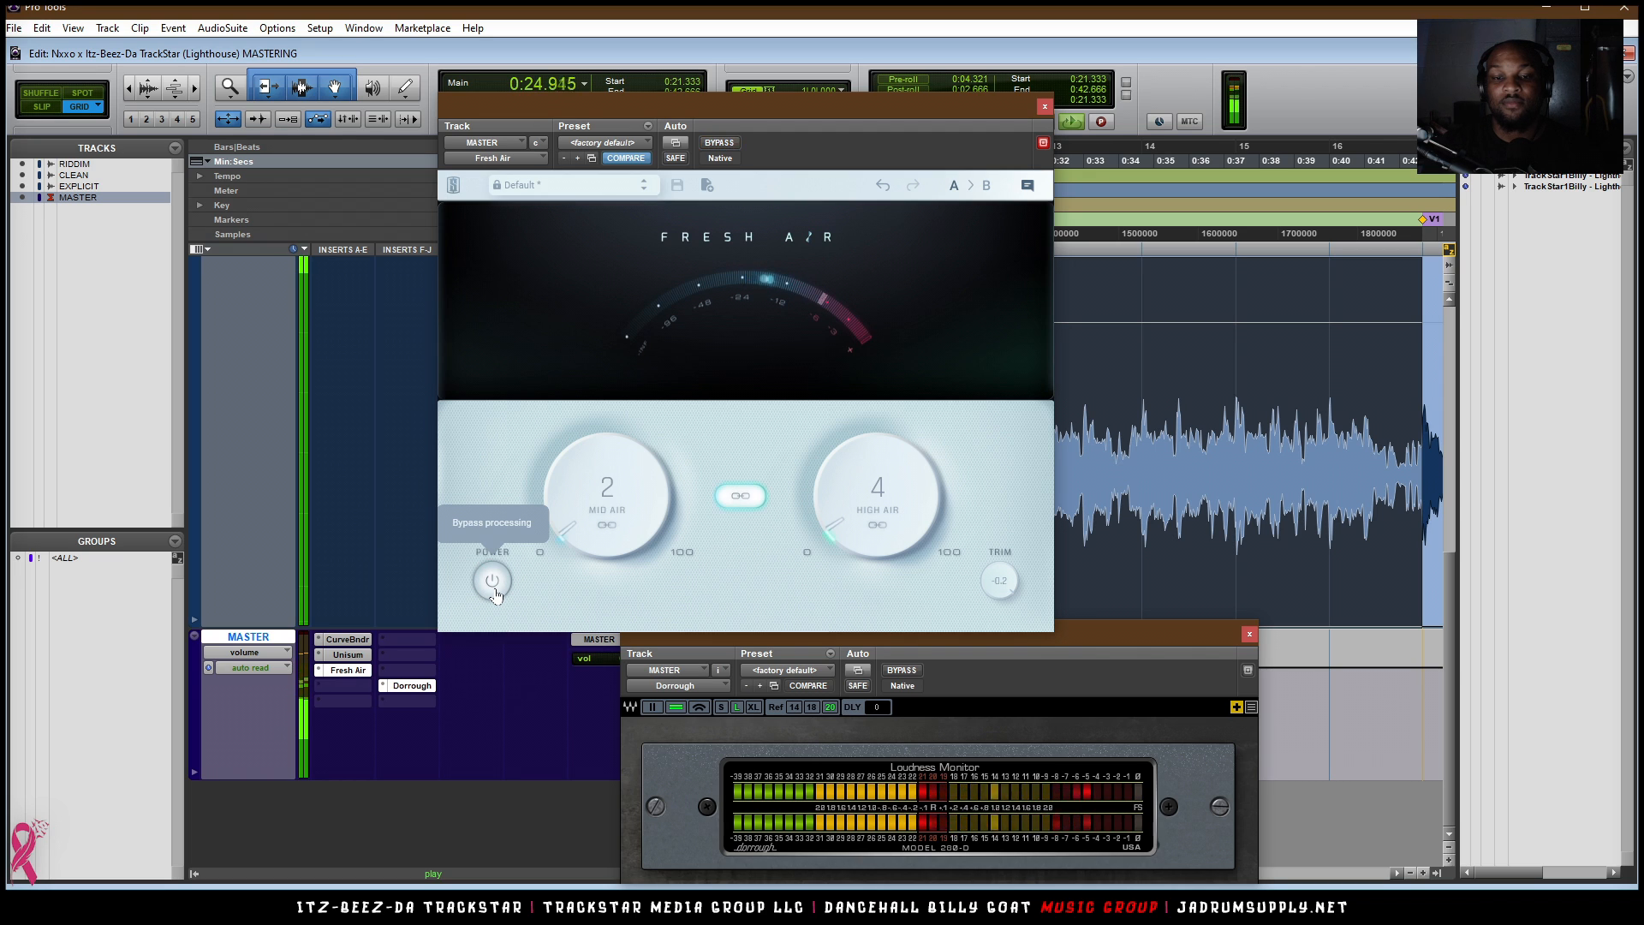
left_click(1045, 107)
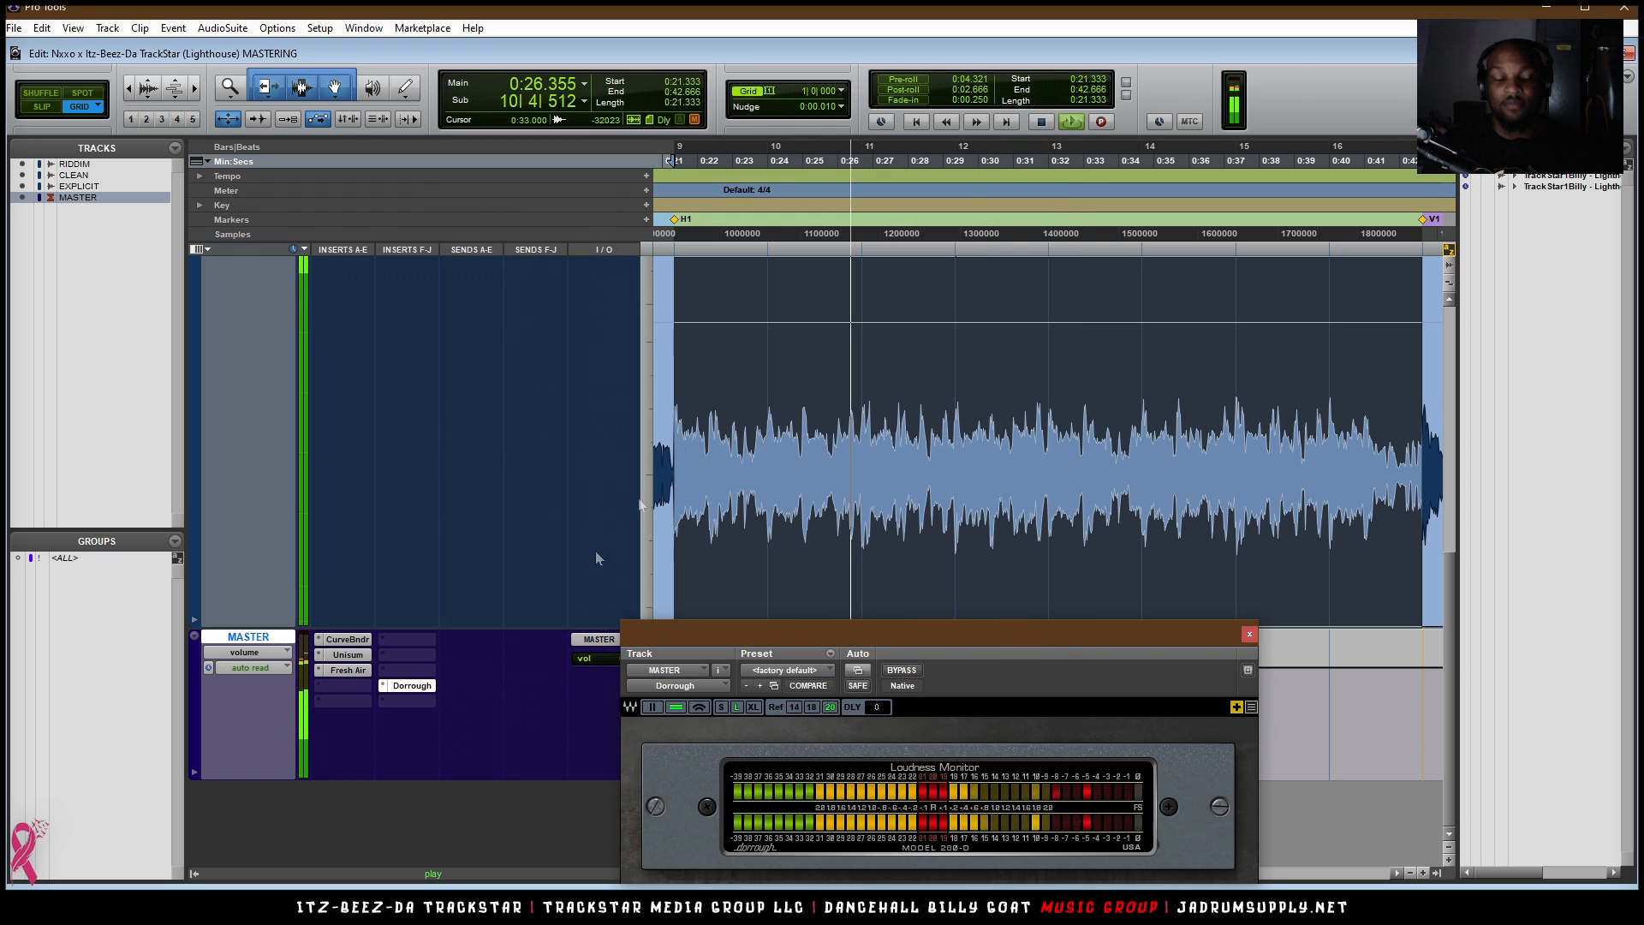
key("space")
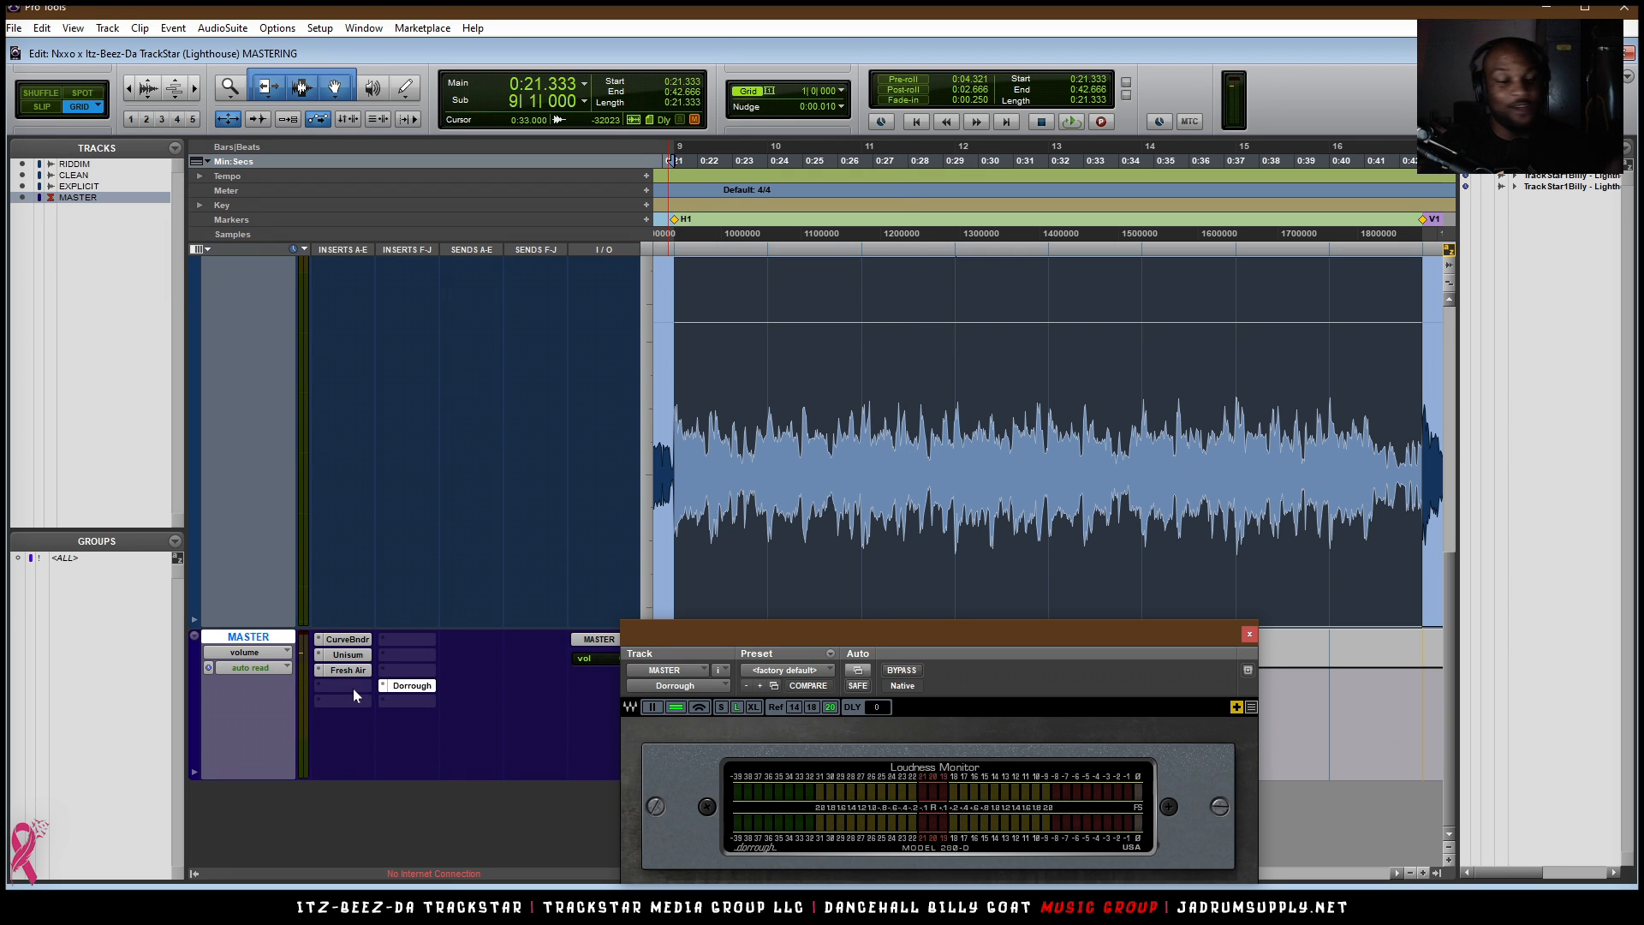
- Insert Mathew Lane's DrMS spatial processor after Fresh Air on the MASTER track and reposition its window
left_click(353, 686)
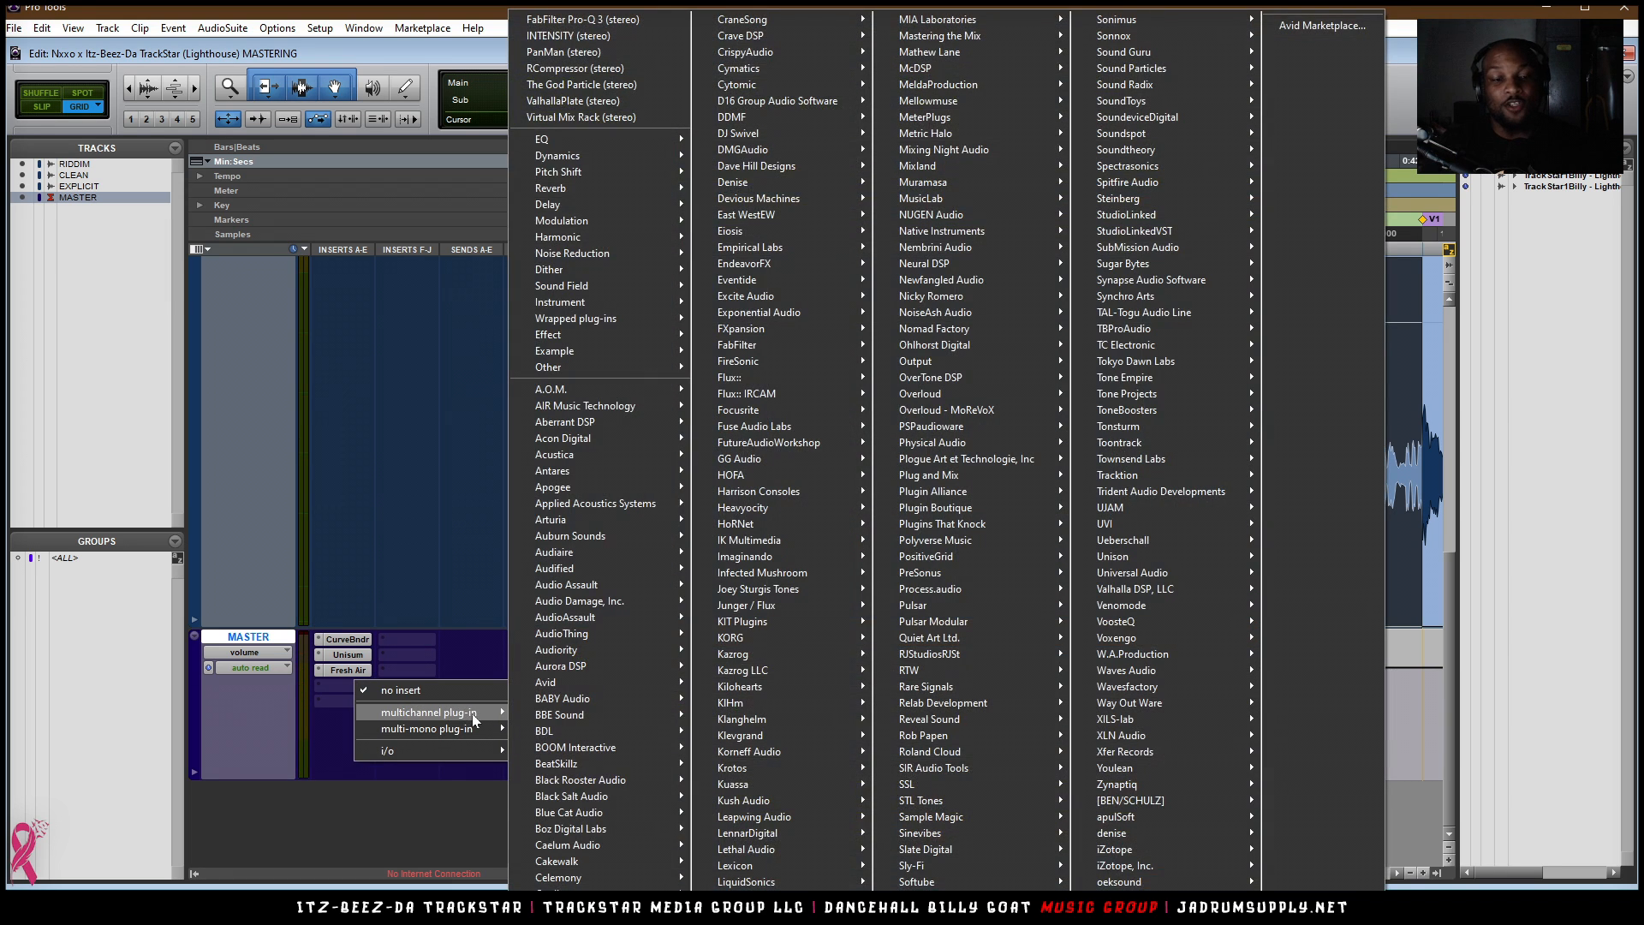
mouse_move(613, 607)
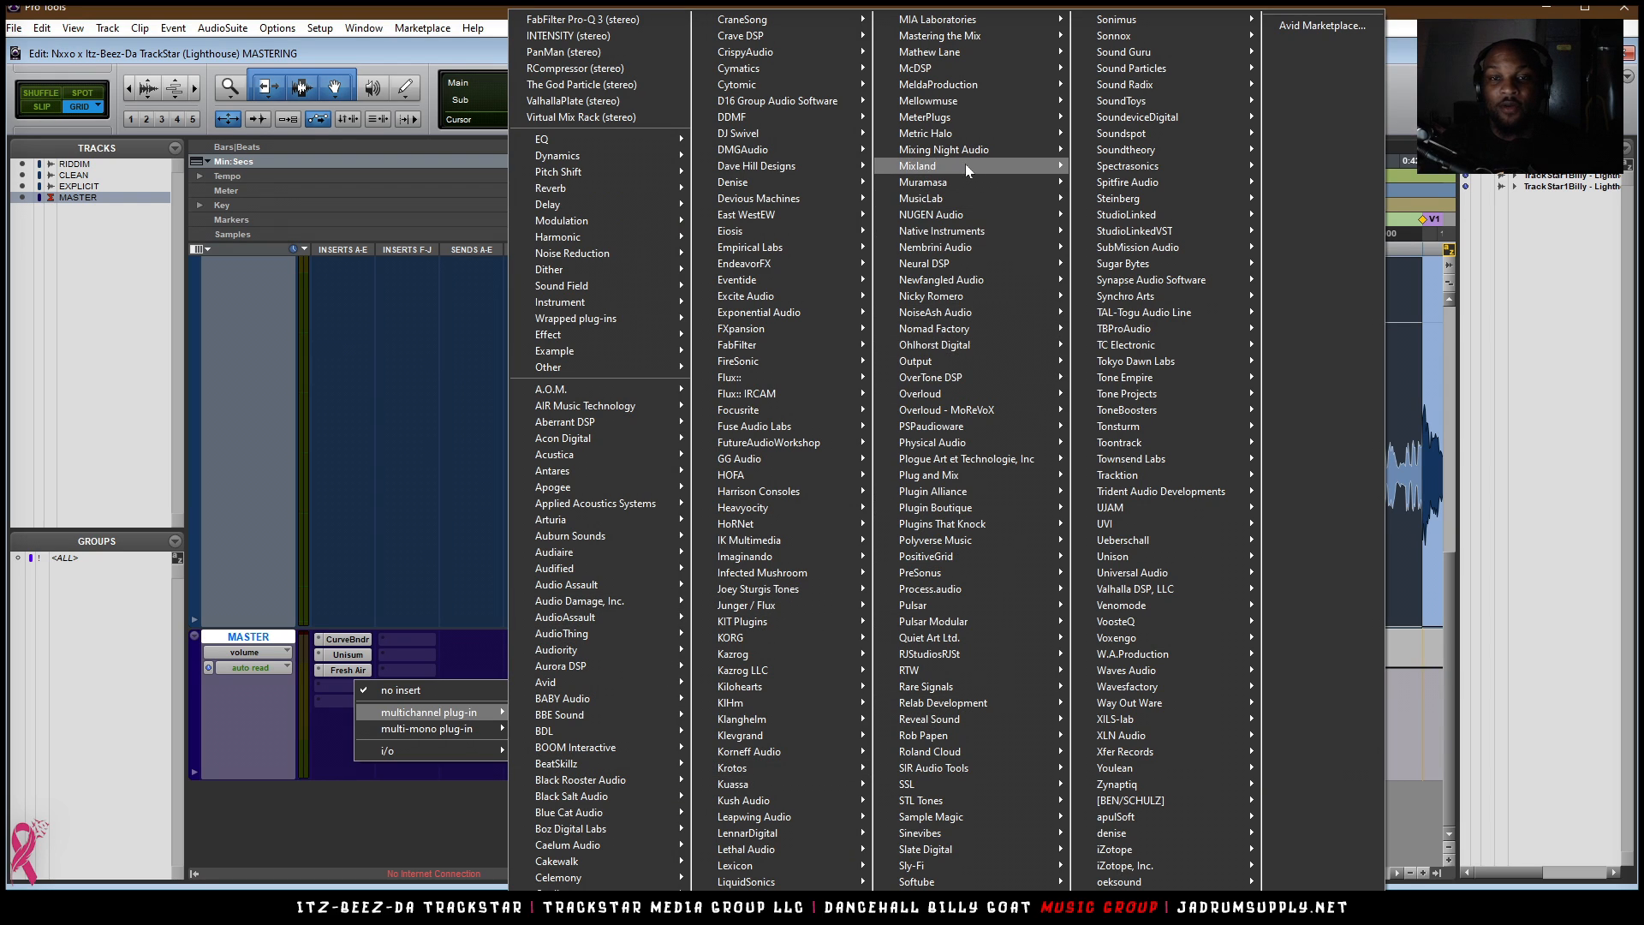
mouse_move(954, 52)
left_click(1115, 54)
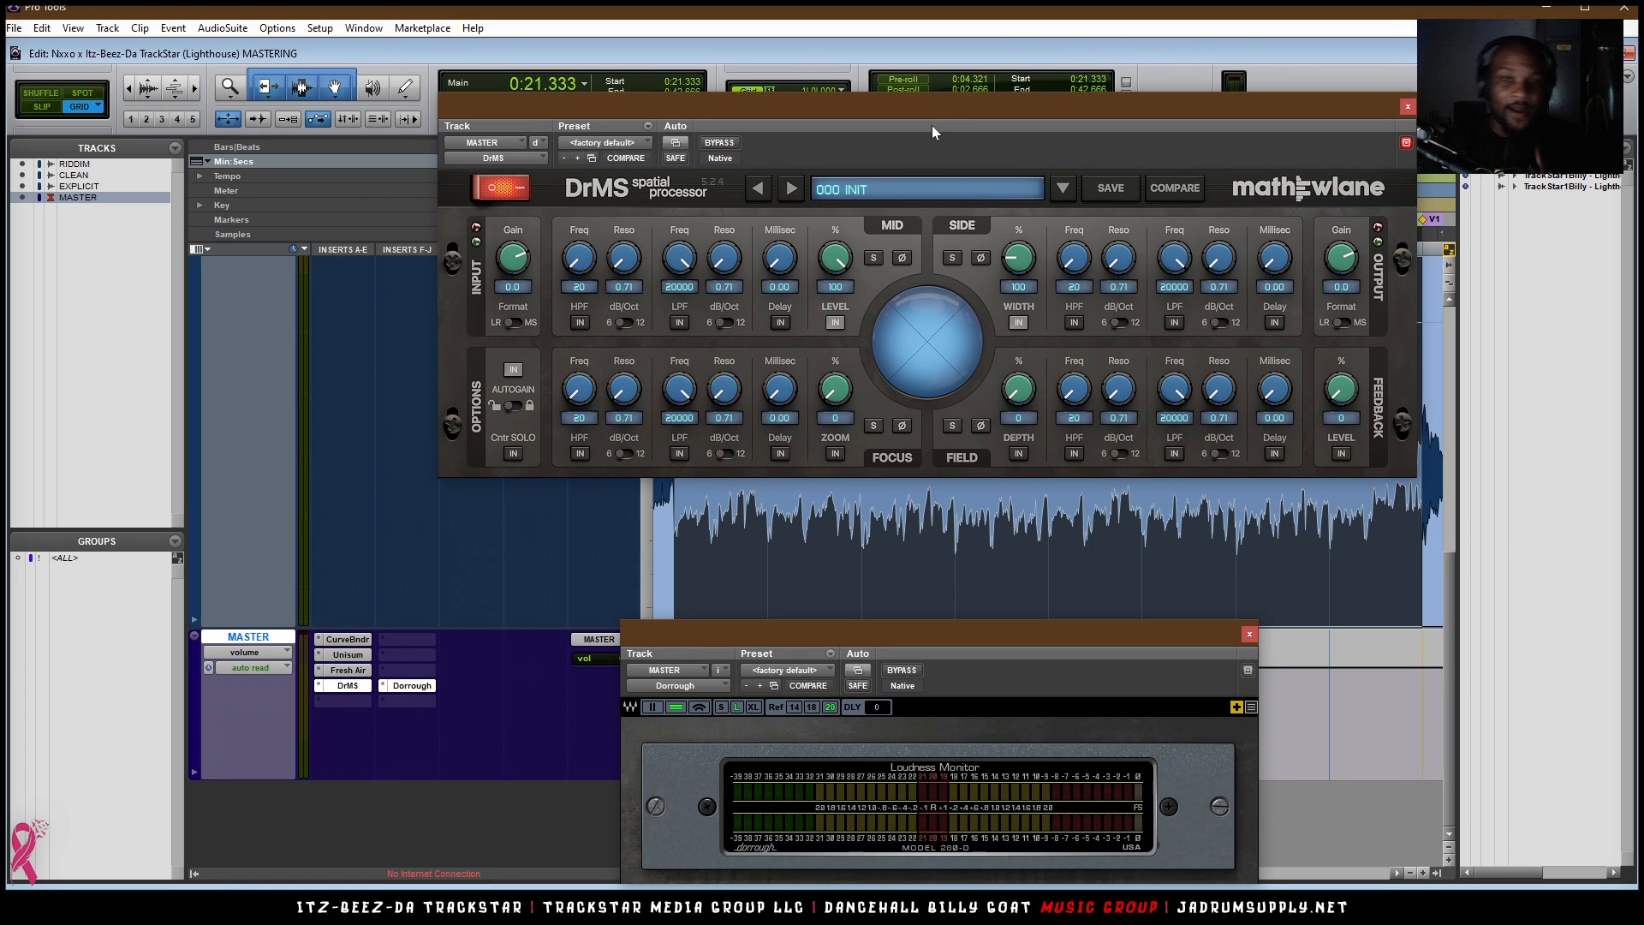
left_click_drag(952, 95, 963, 133)
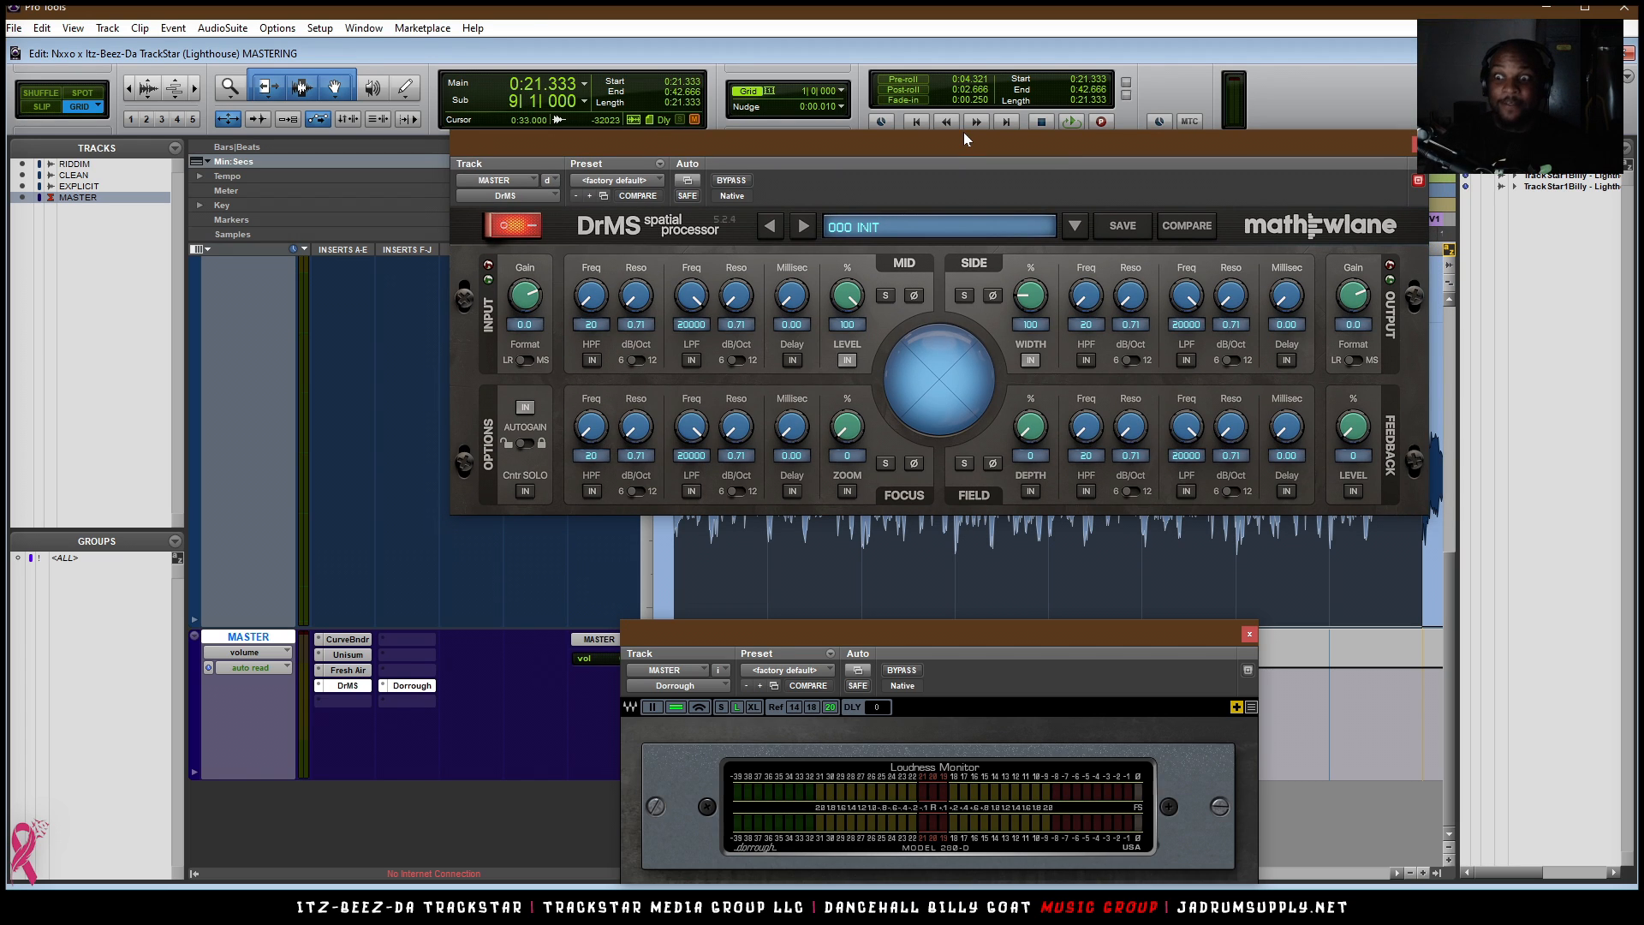
- Load the DrMS preset 011 Gentle Mix Widen and compare its processing off and on during playback
left_click(910, 225)
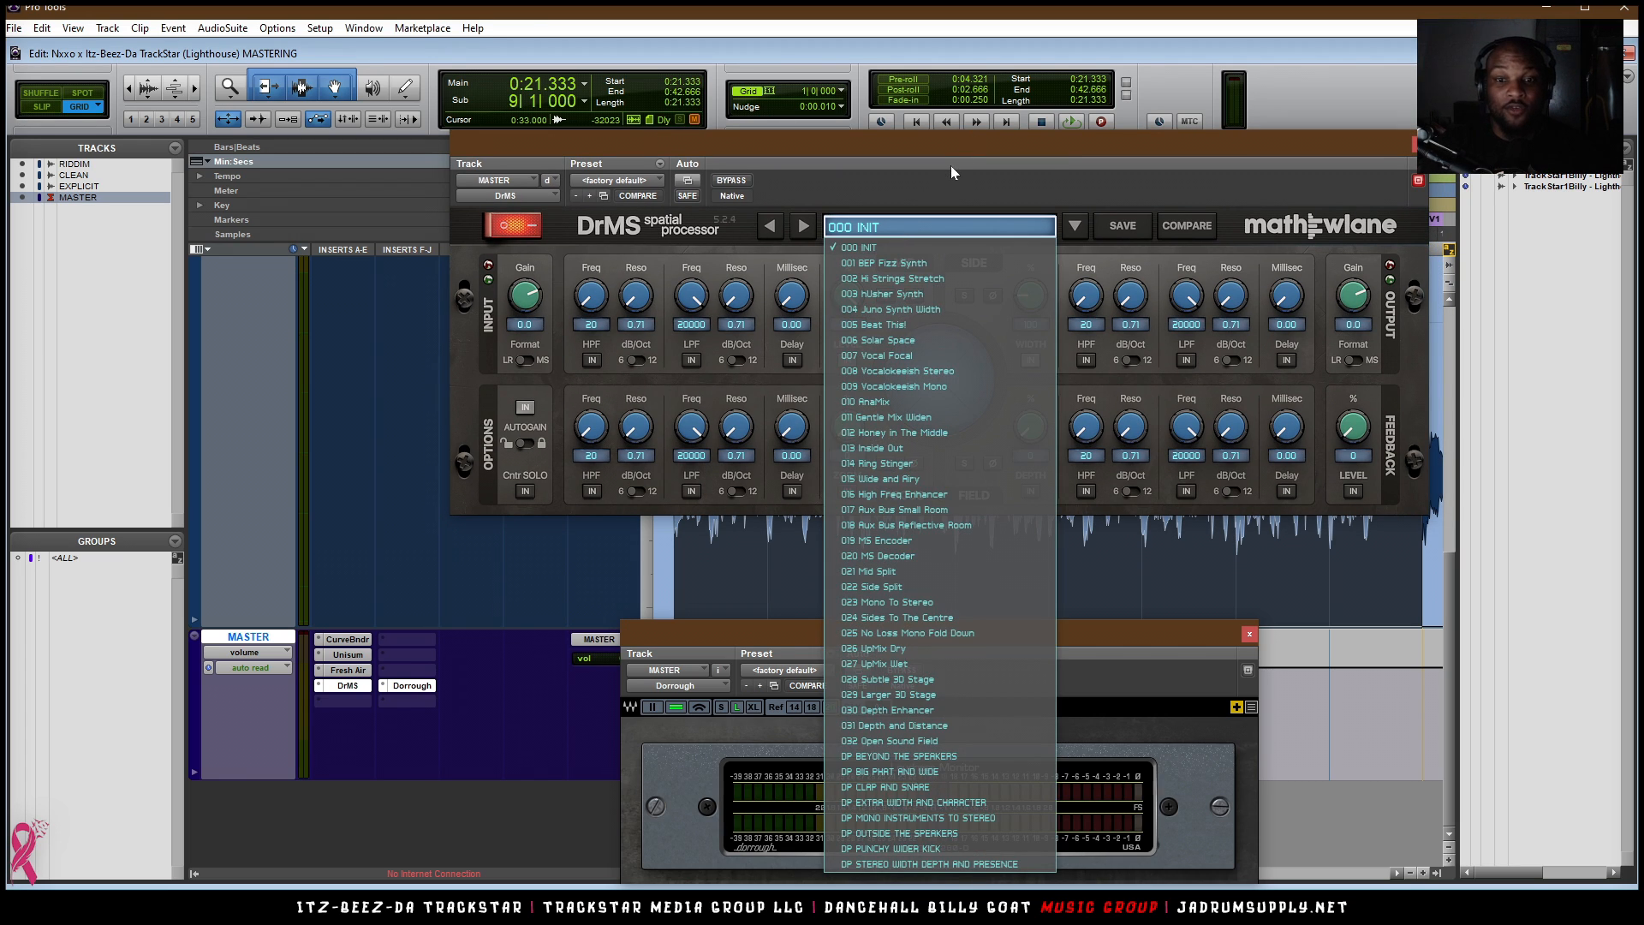
left_click(901, 418)
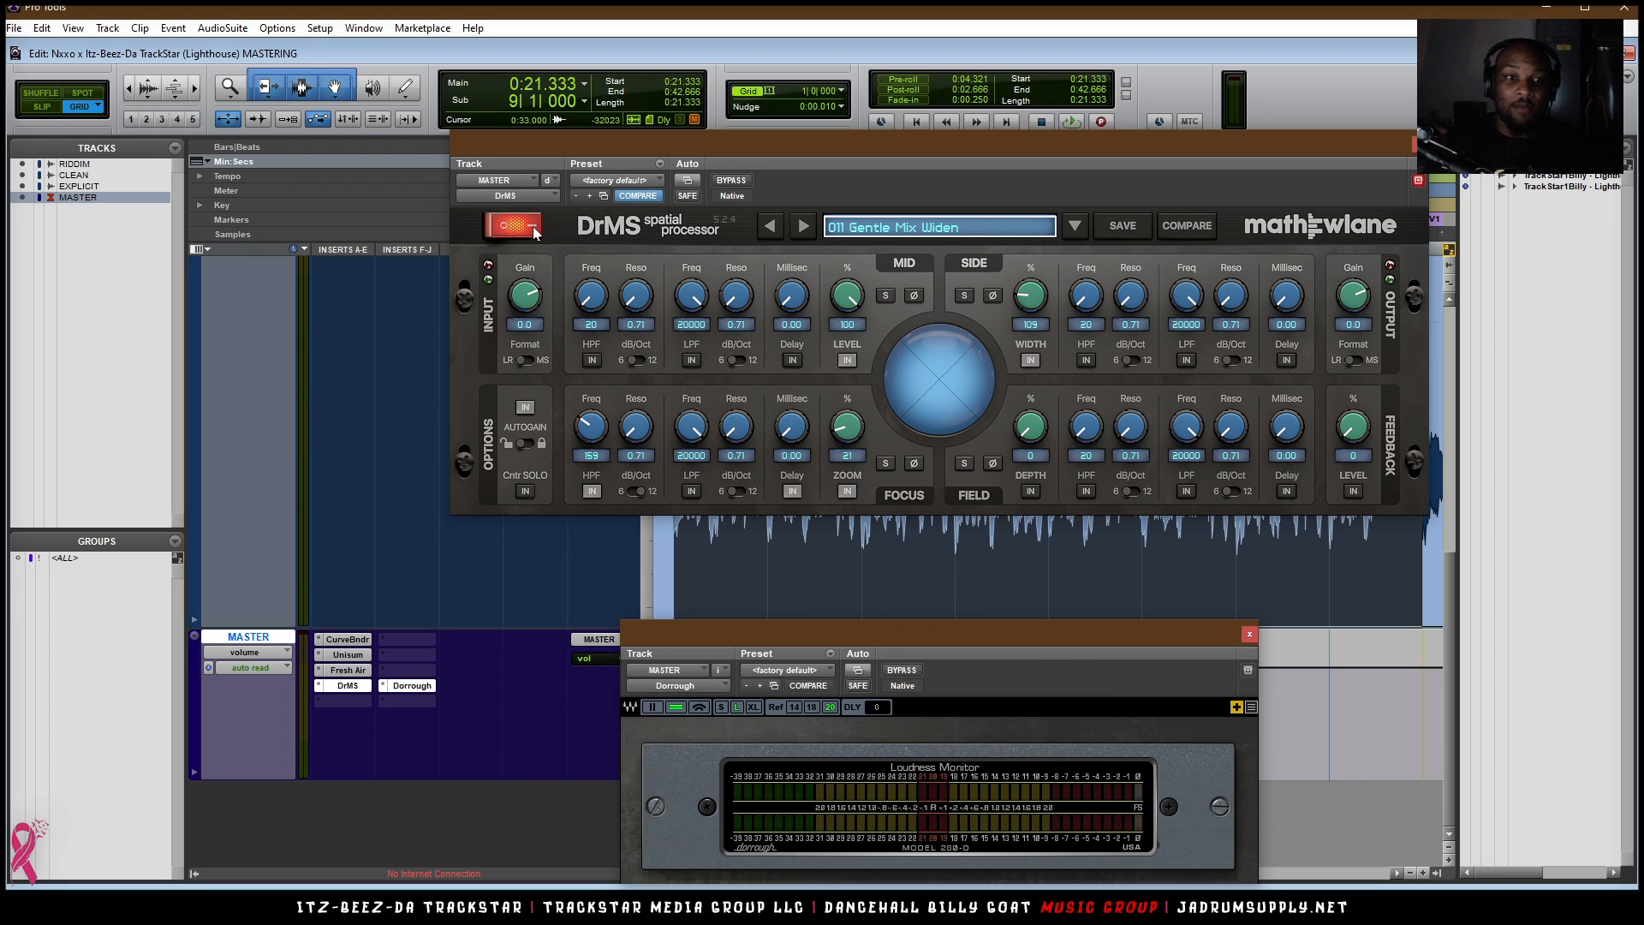
key("space")
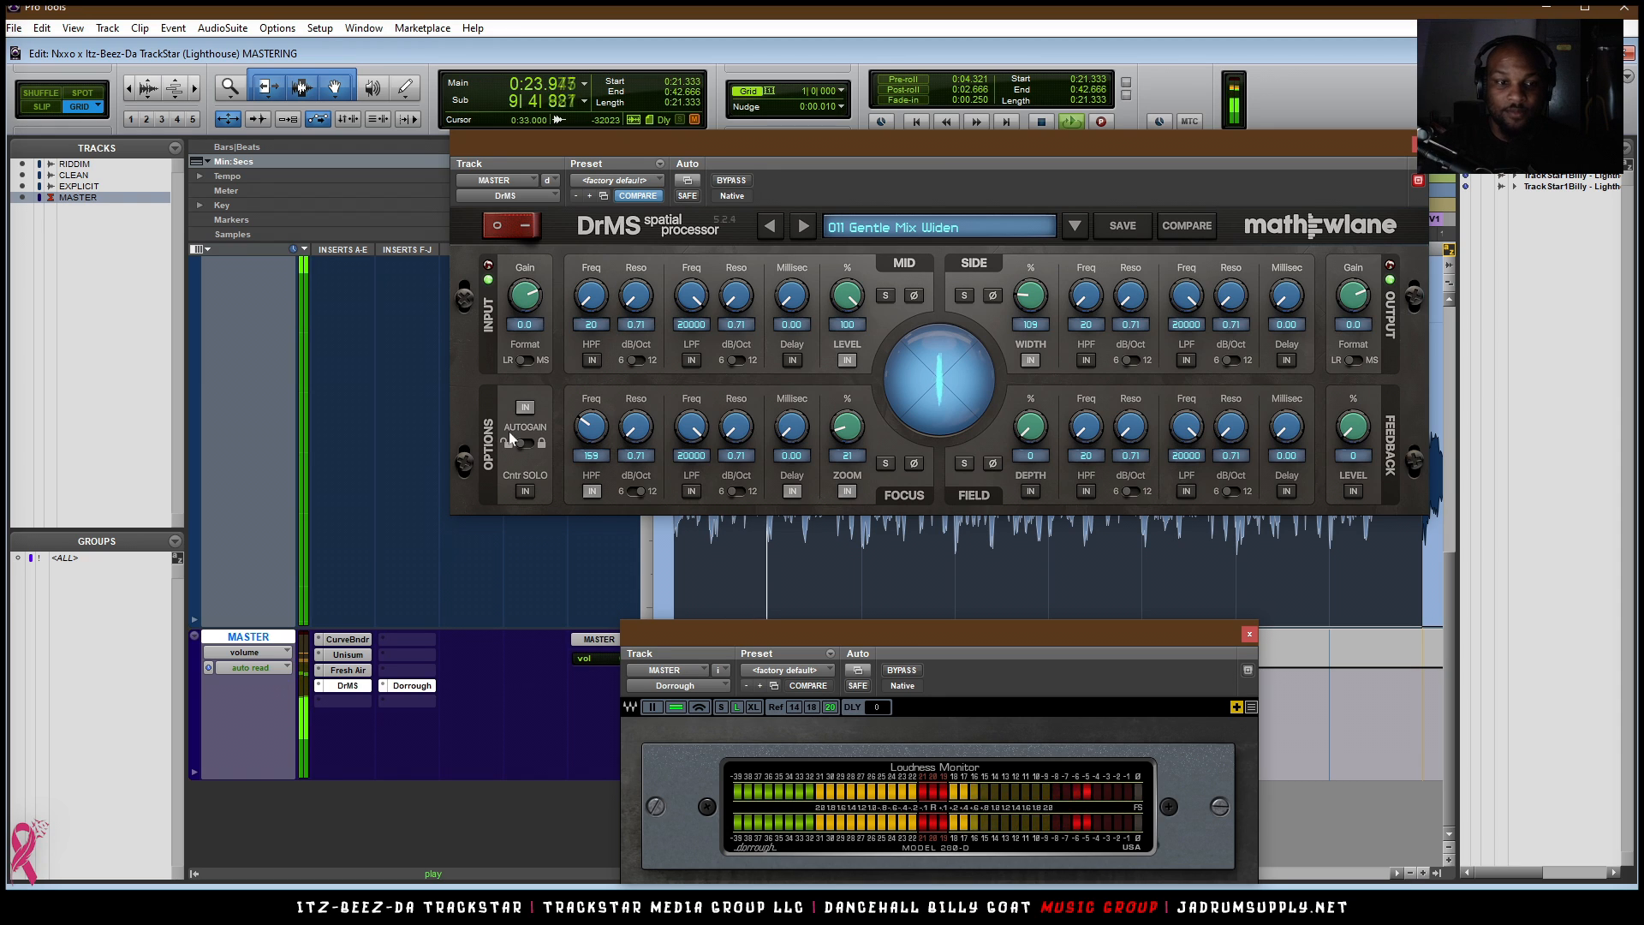
left_click(531, 231)
- Solo the DrMS side signal while setting its width to 112%, and check the mid signal in solo
left_click(965, 295)
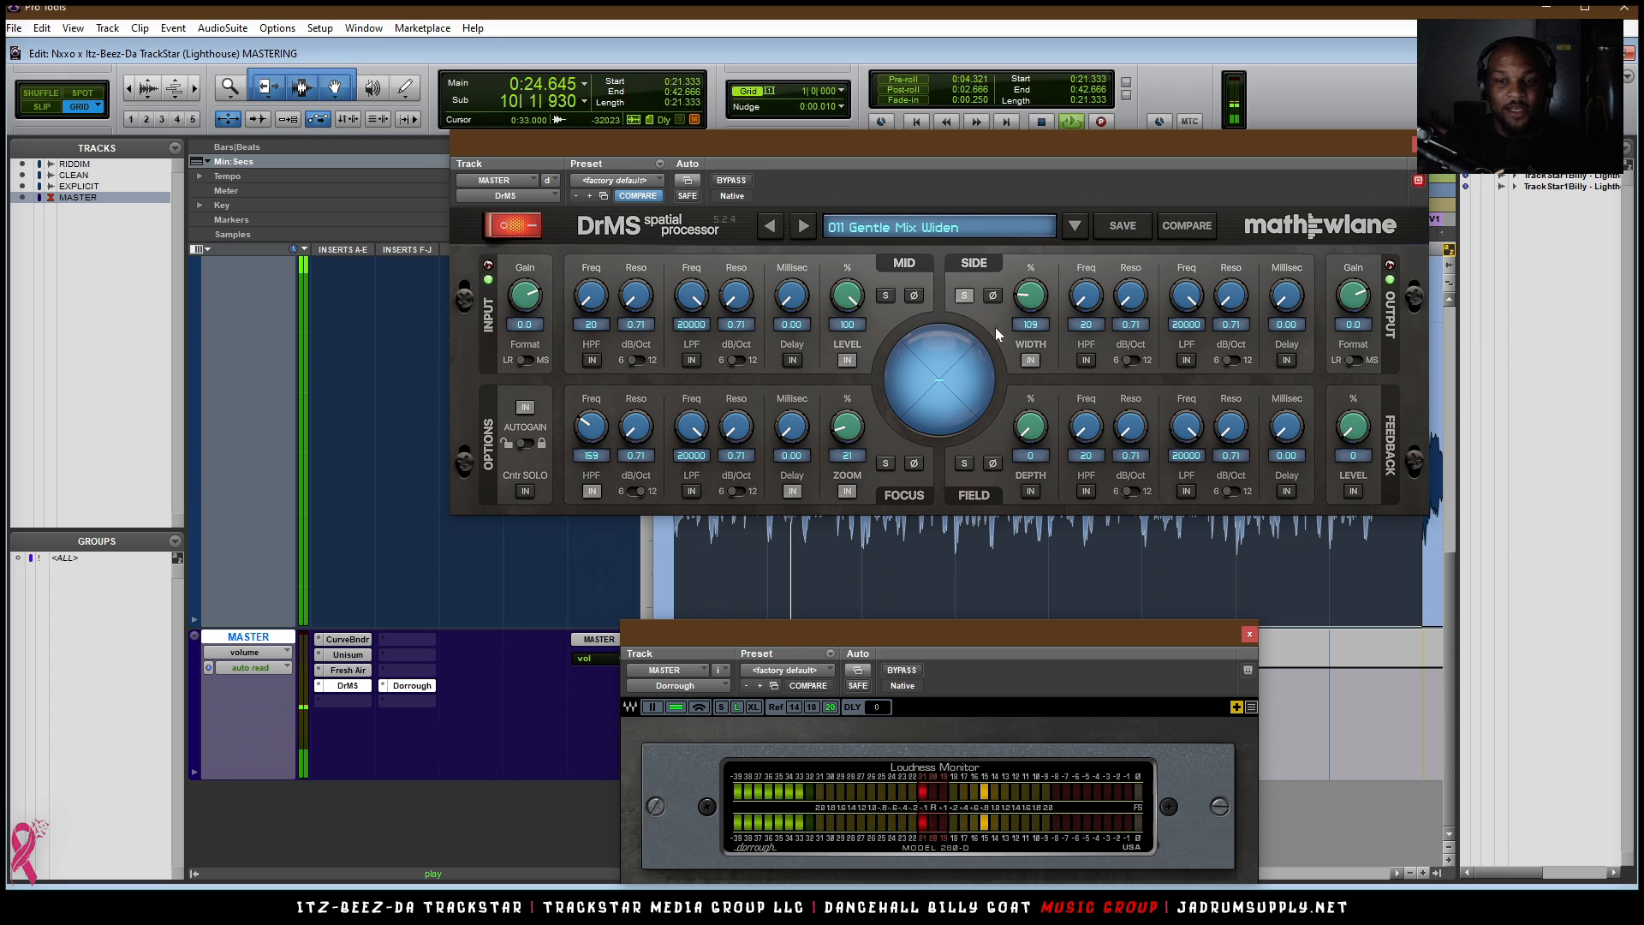
left_click_drag(1030, 296, 1031, 291)
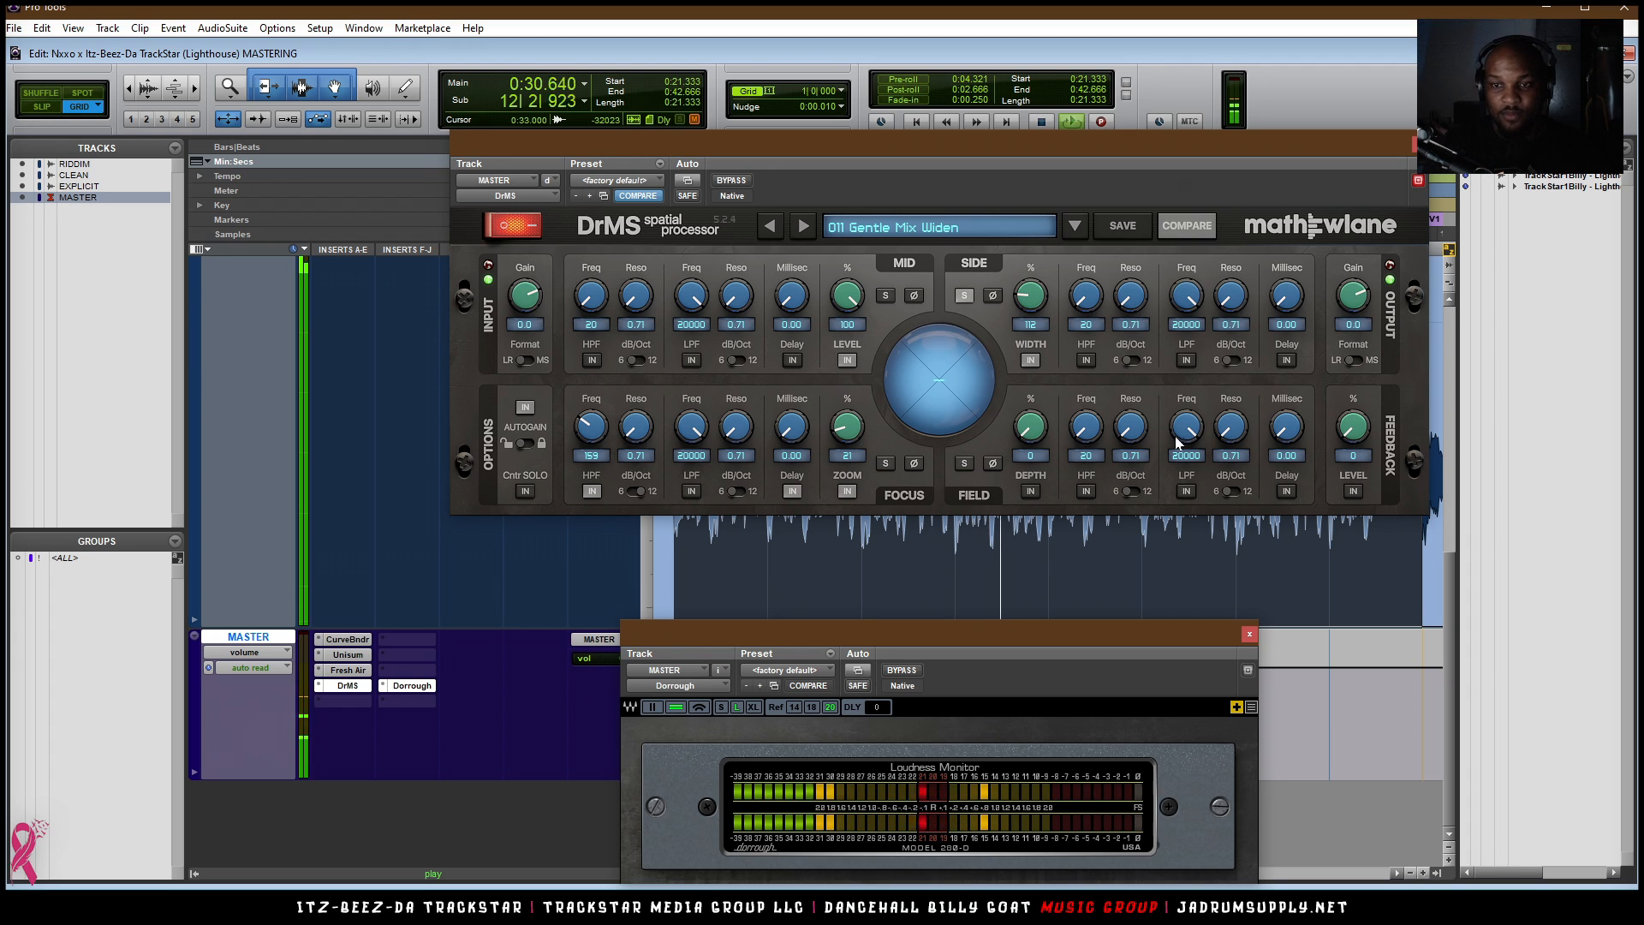
left_click(971, 297)
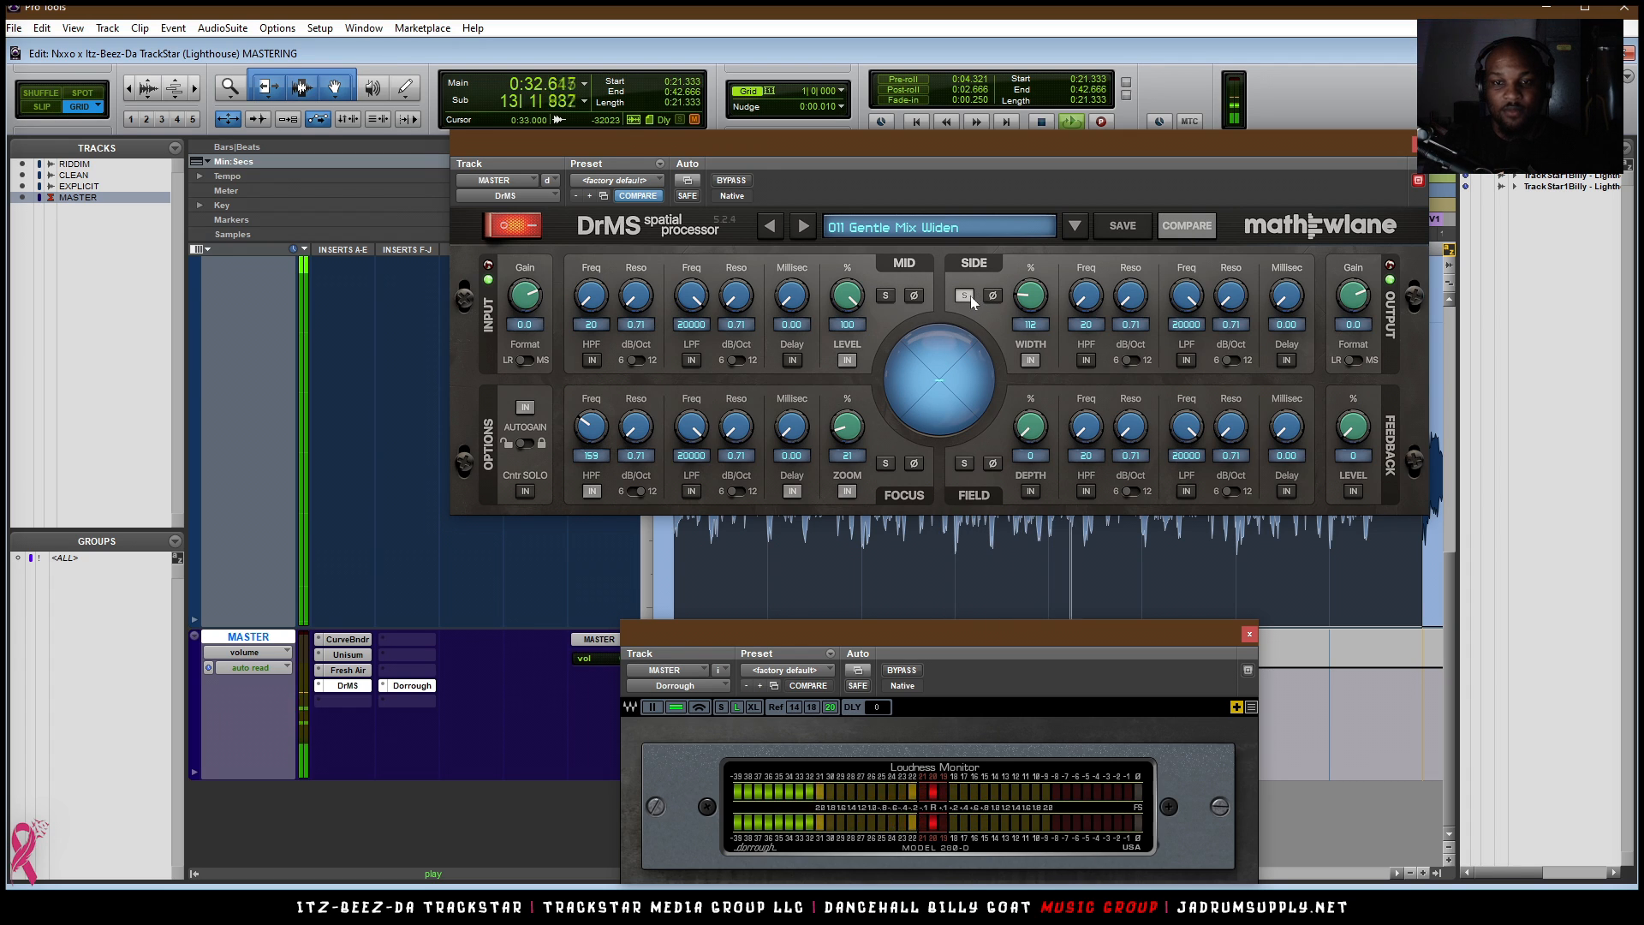
left_click(886, 295)
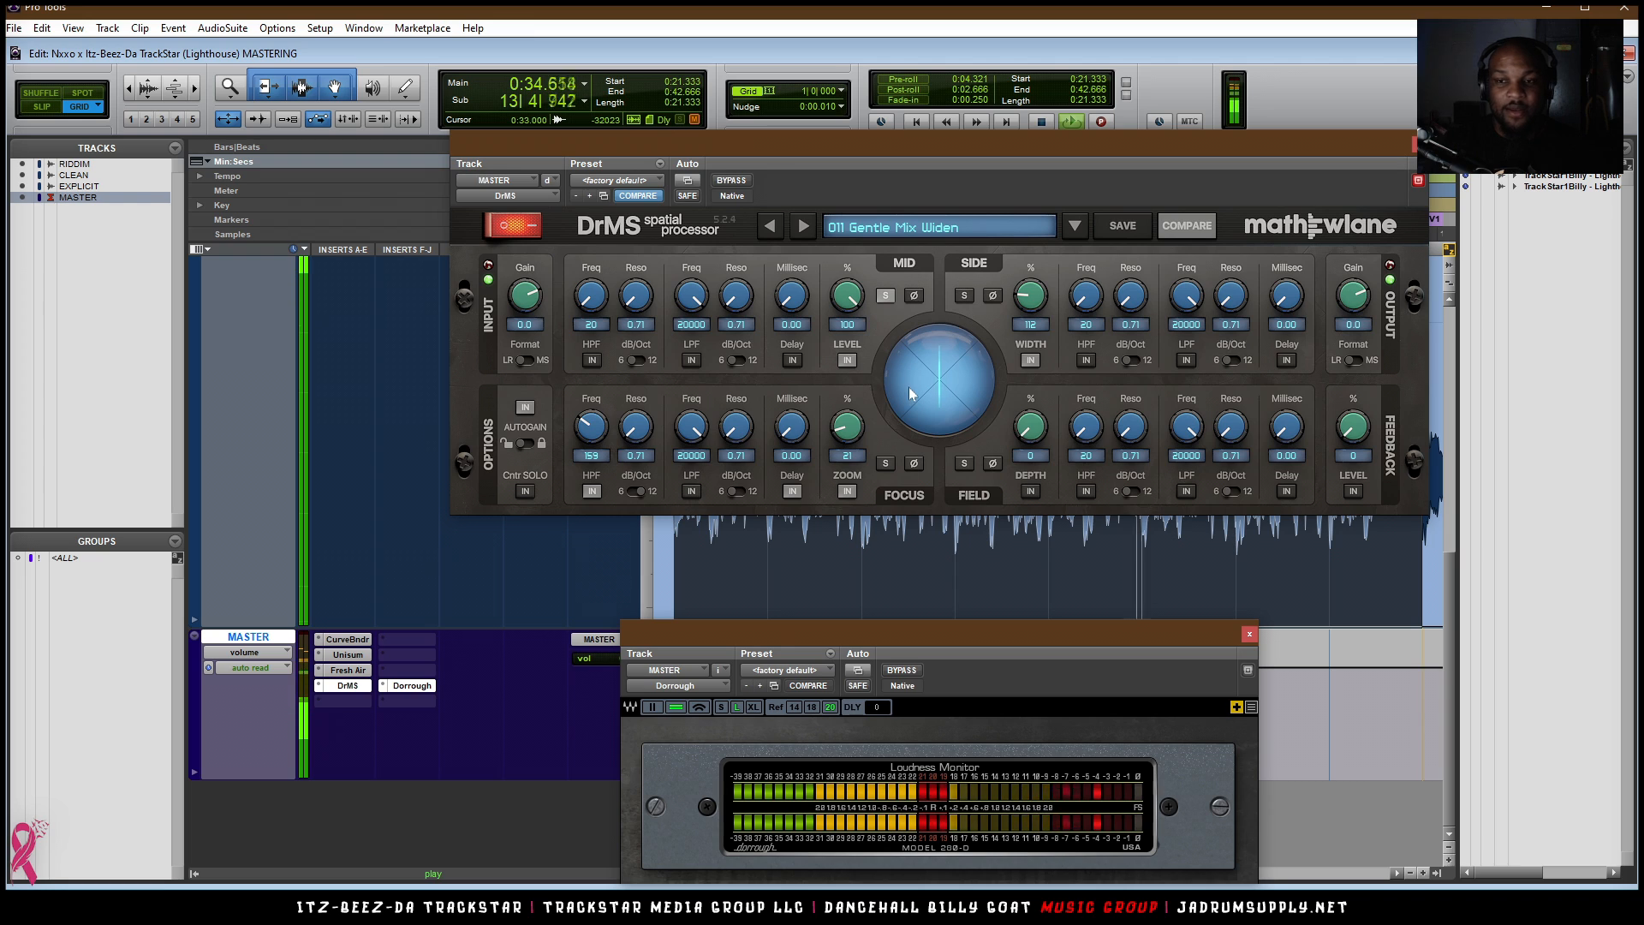
left_click(885, 296)
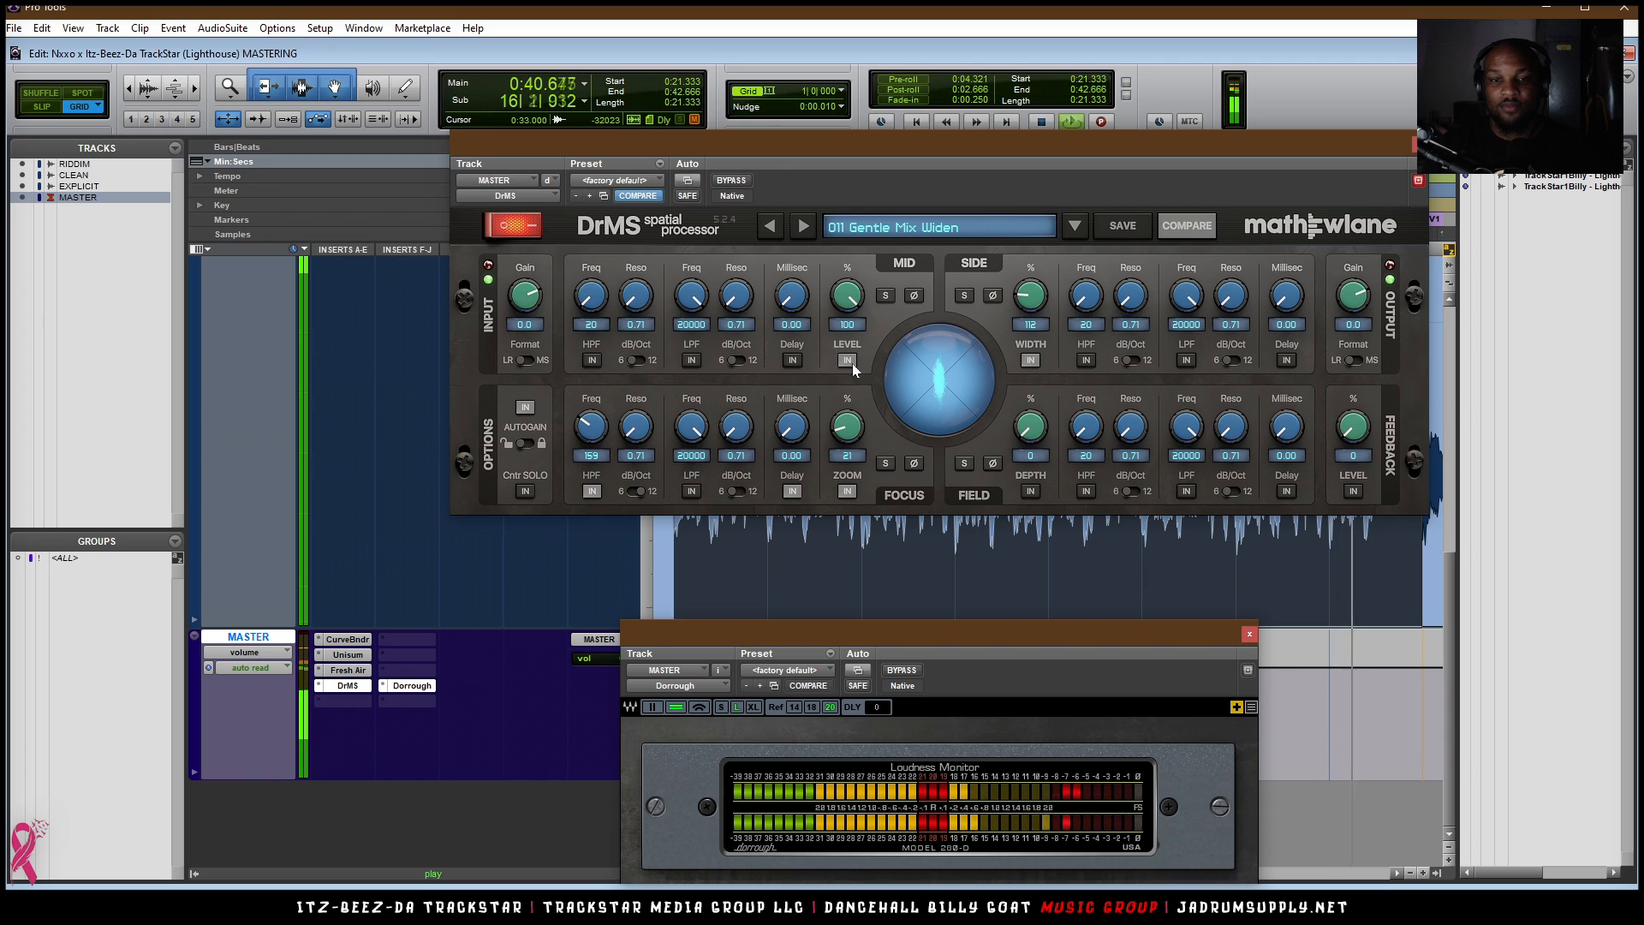
- Compare the sound with the DrMS width section switched in and out, replaying the selection from its start
left_click(1031, 363)
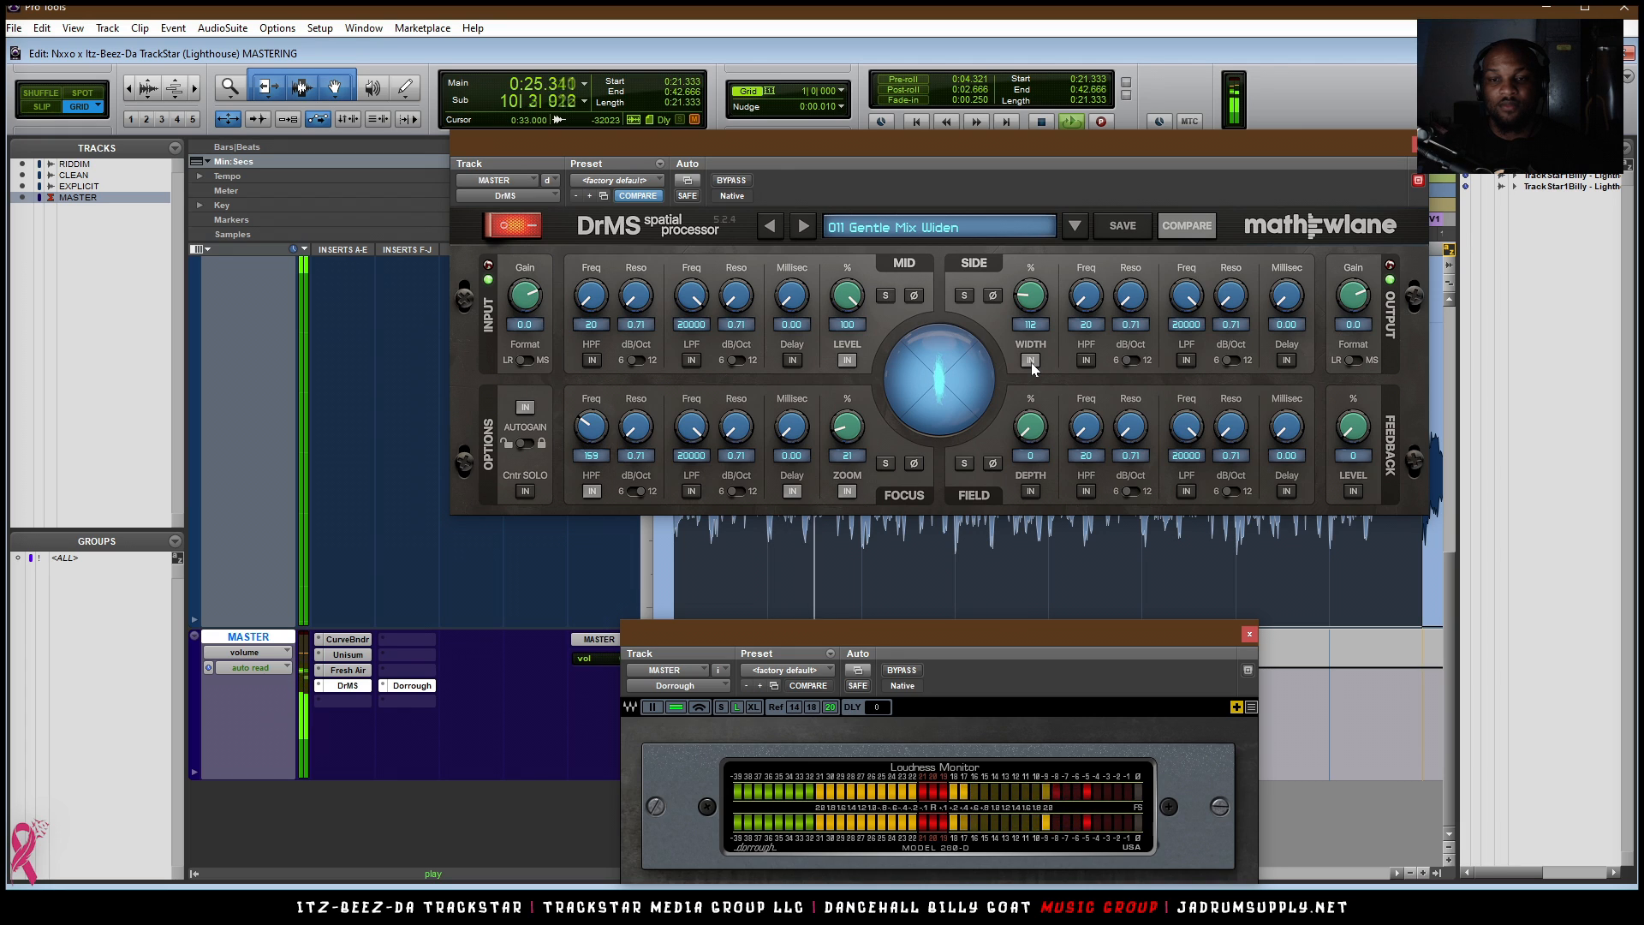
key("space")
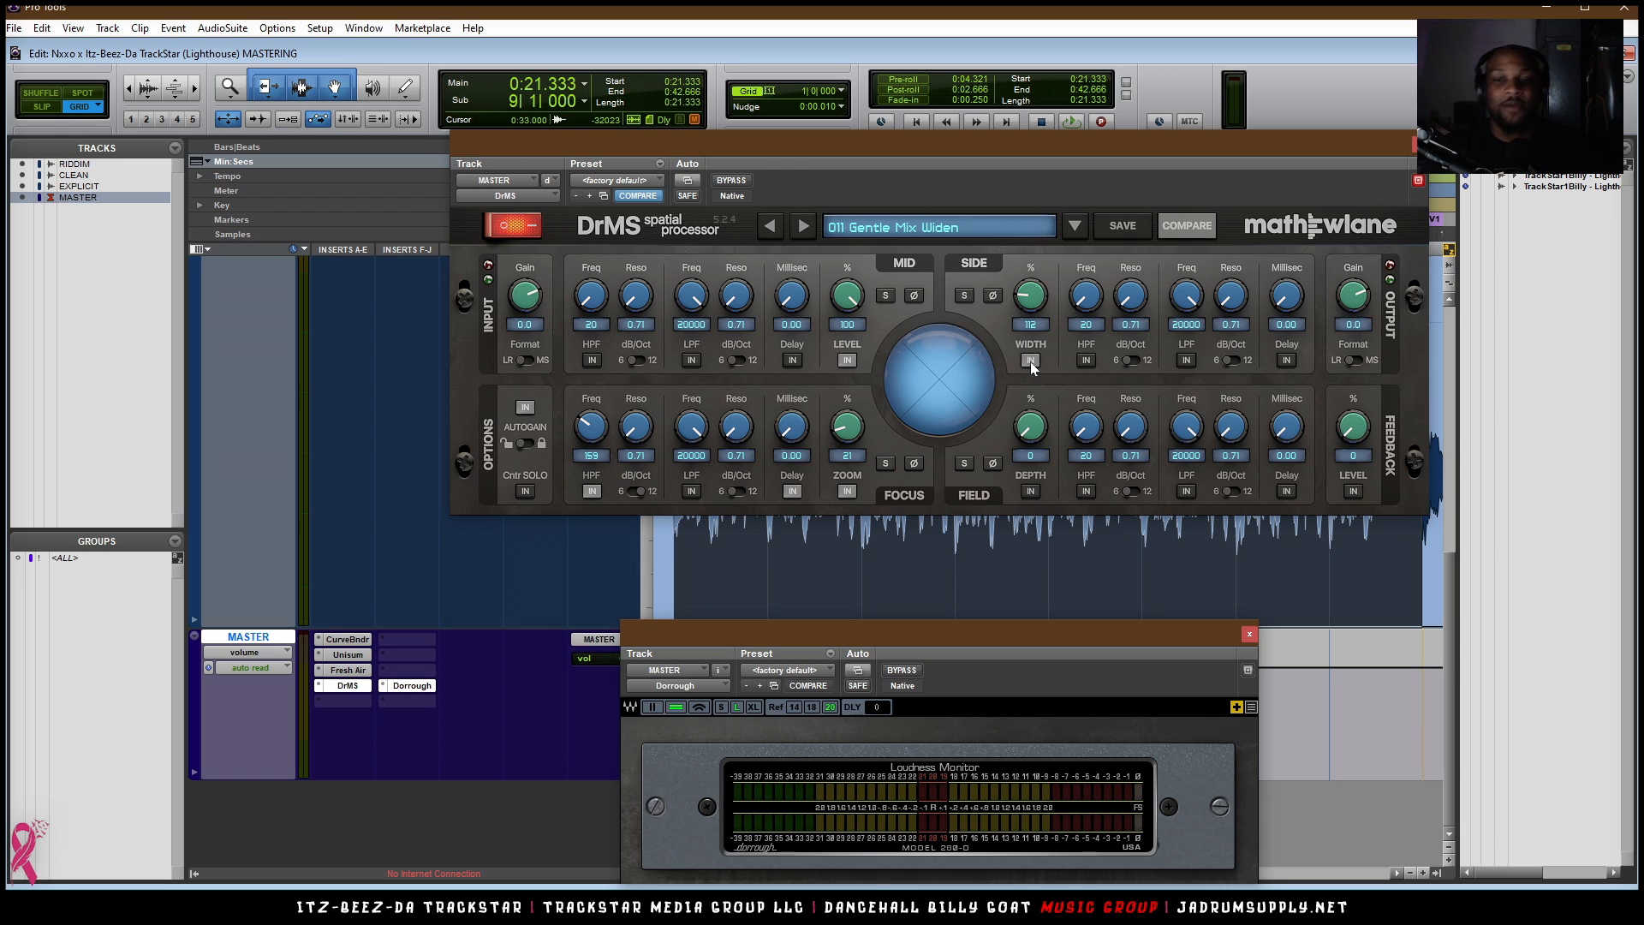
key("space")
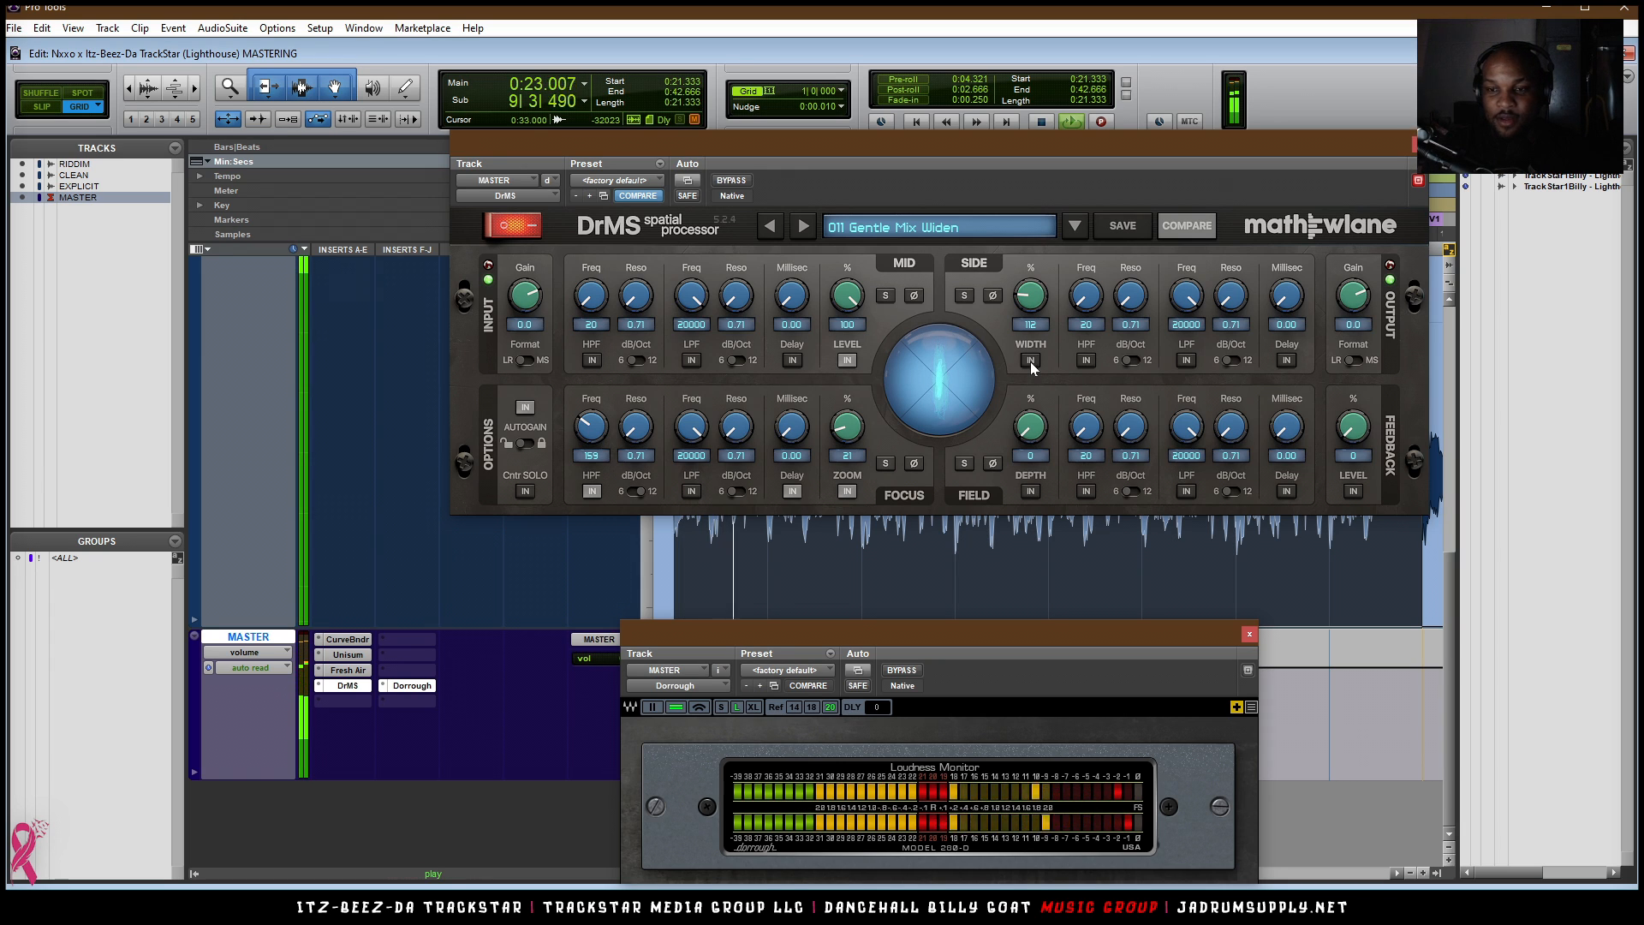
key("space")
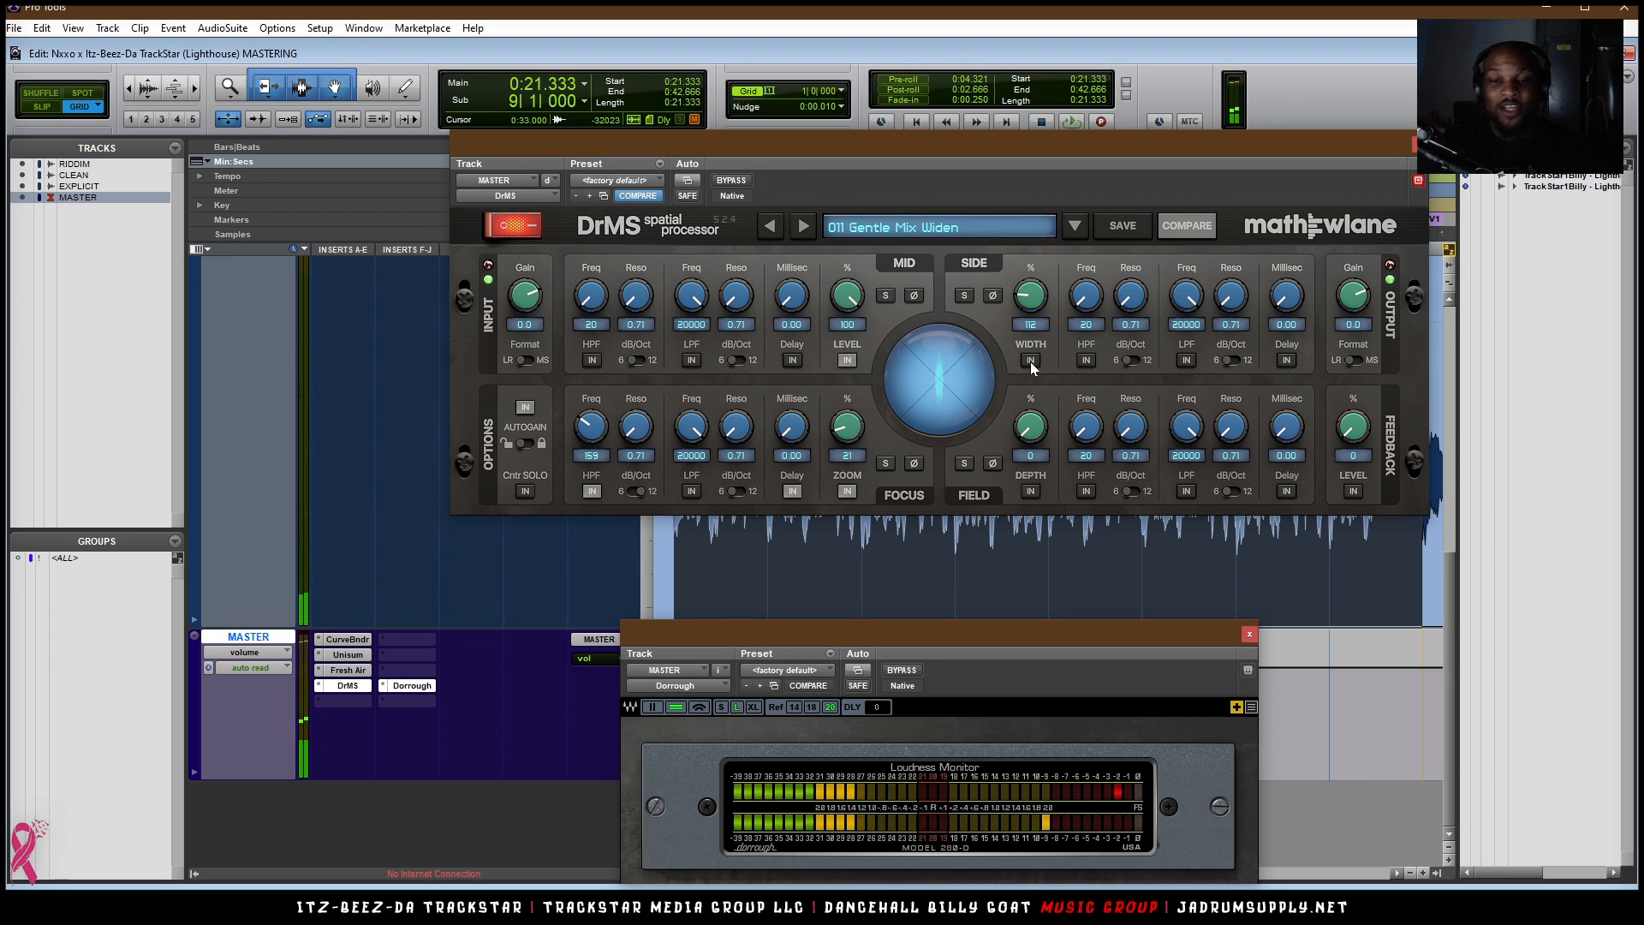
key("space")
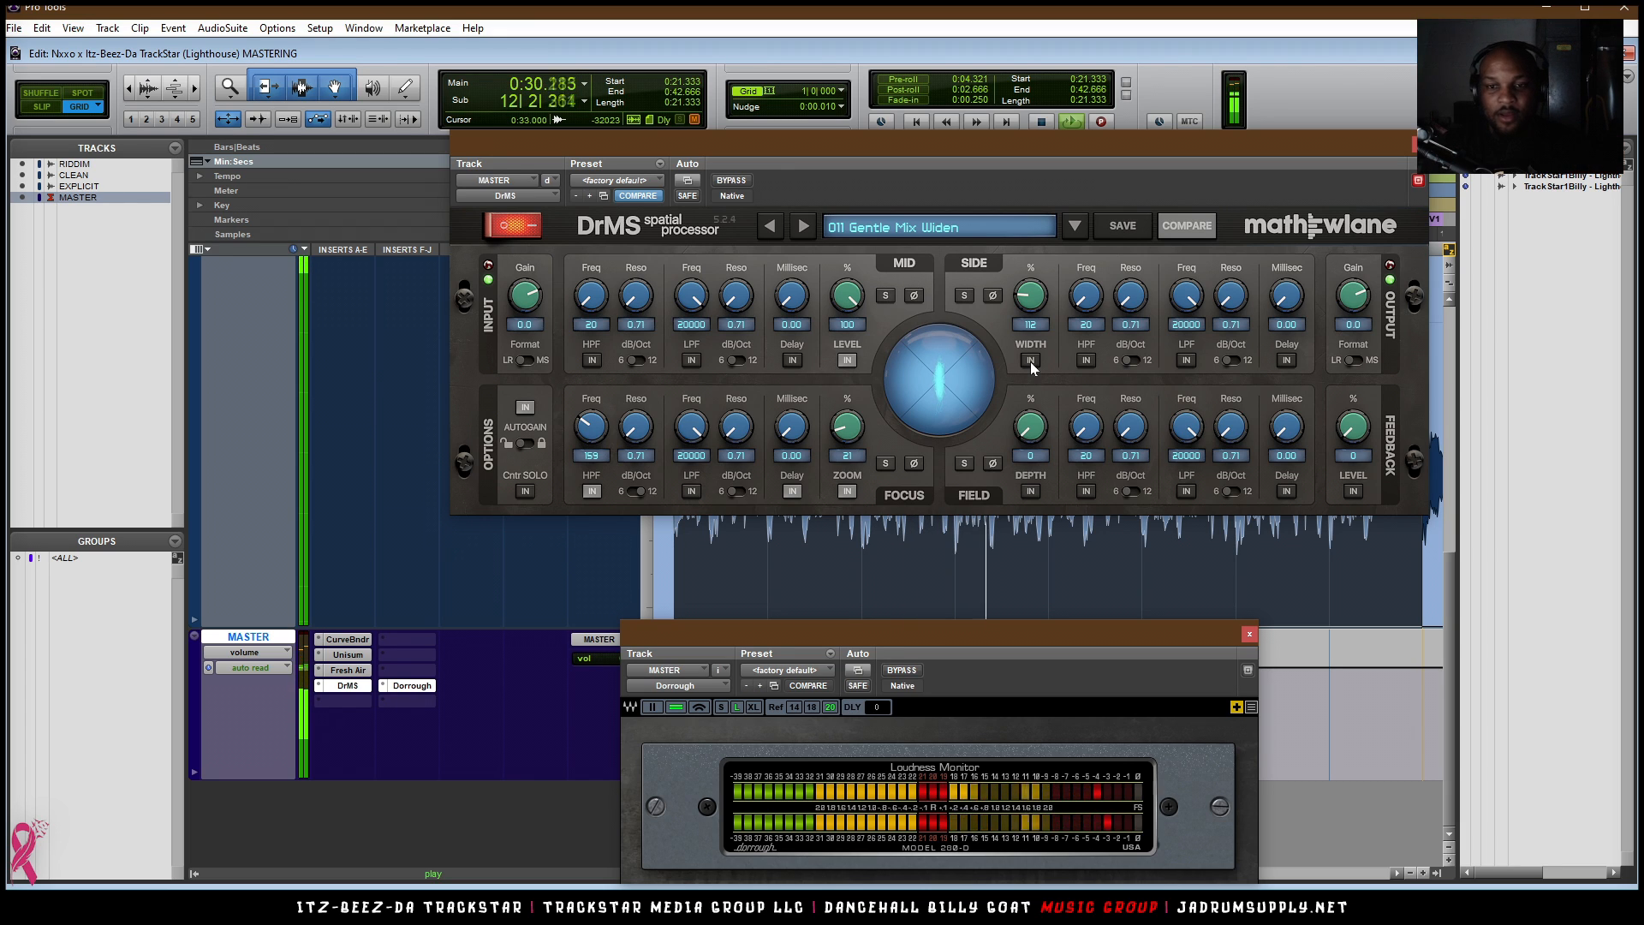
- Switch the DrMS width section back in and replay the selection from its start
left_click(1030, 361)
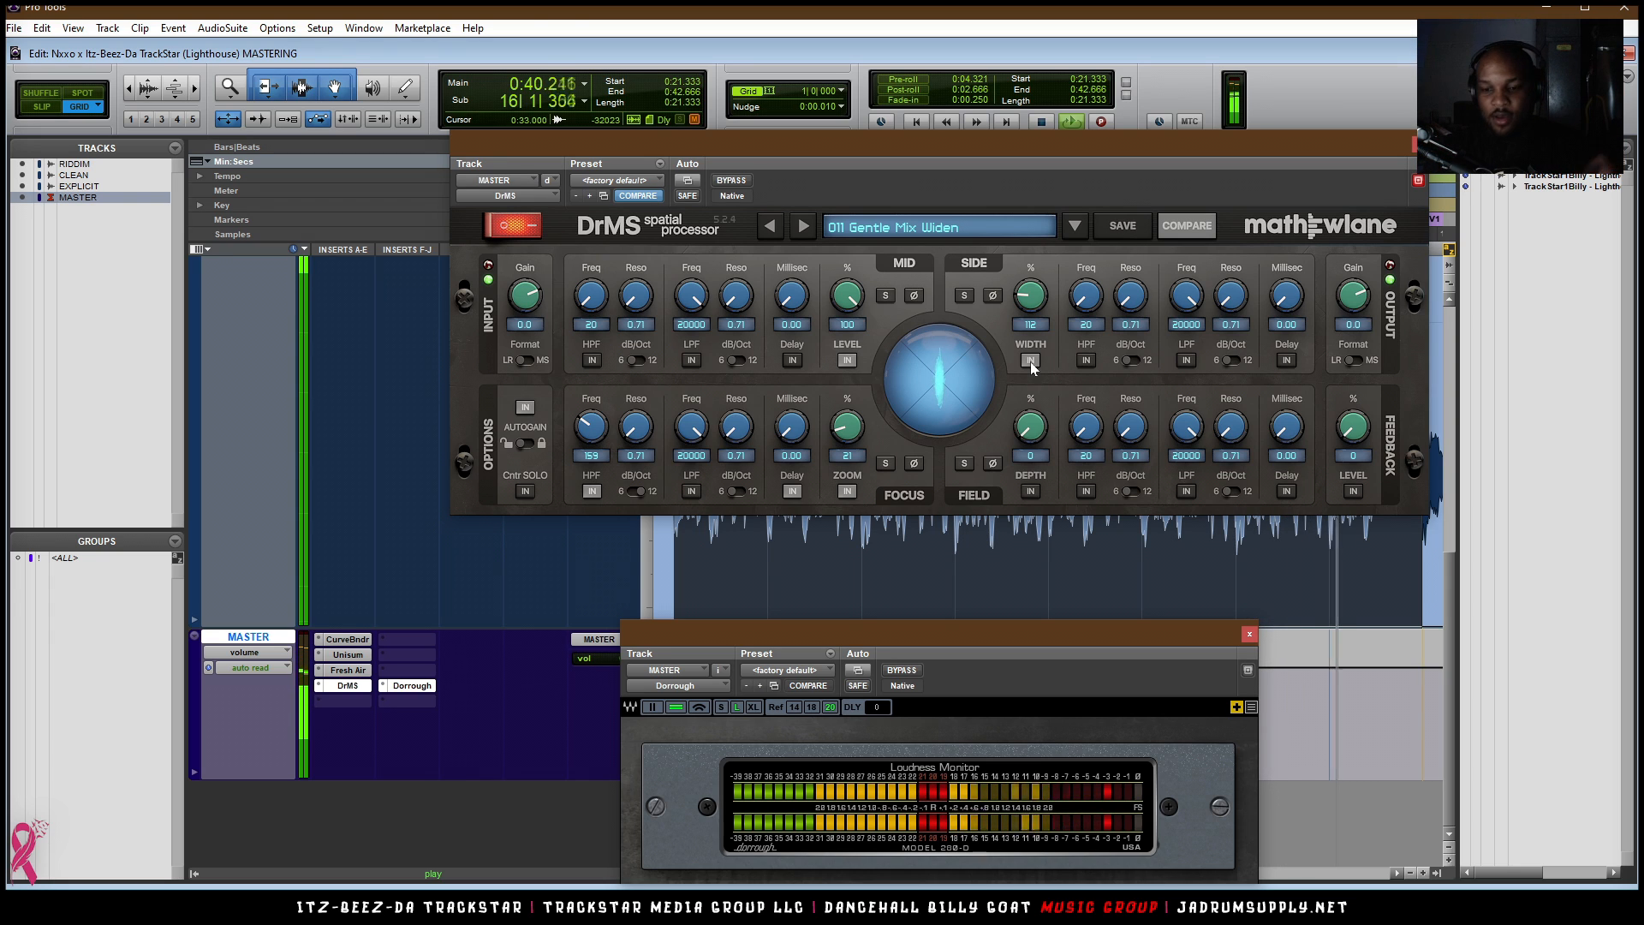
key("space")
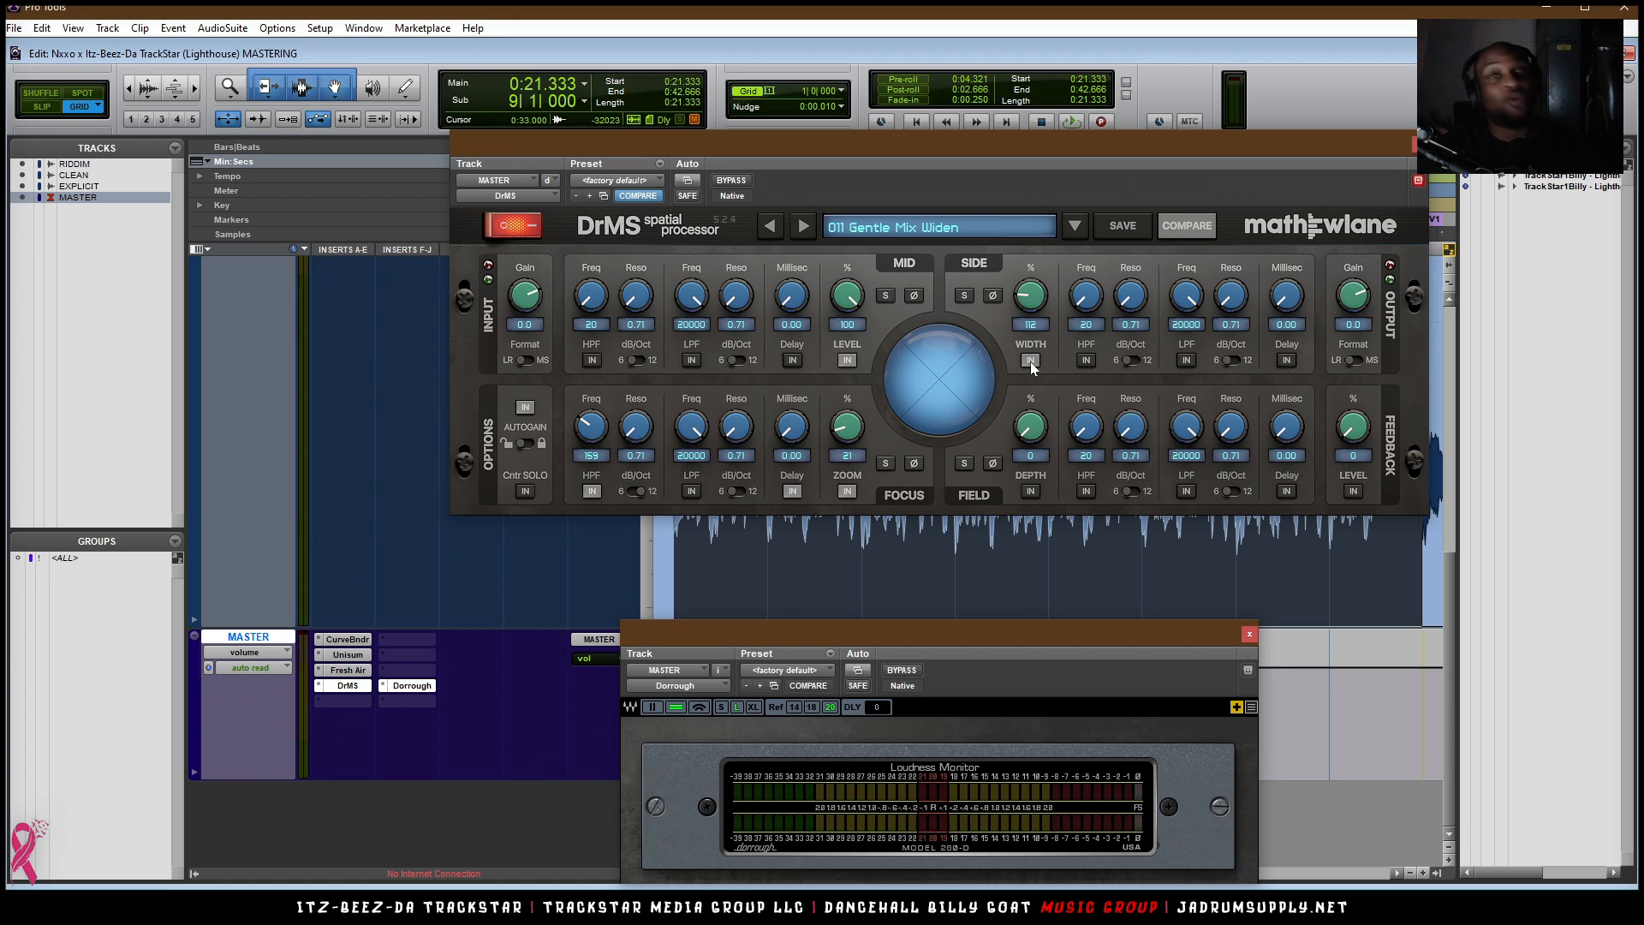
key("space")
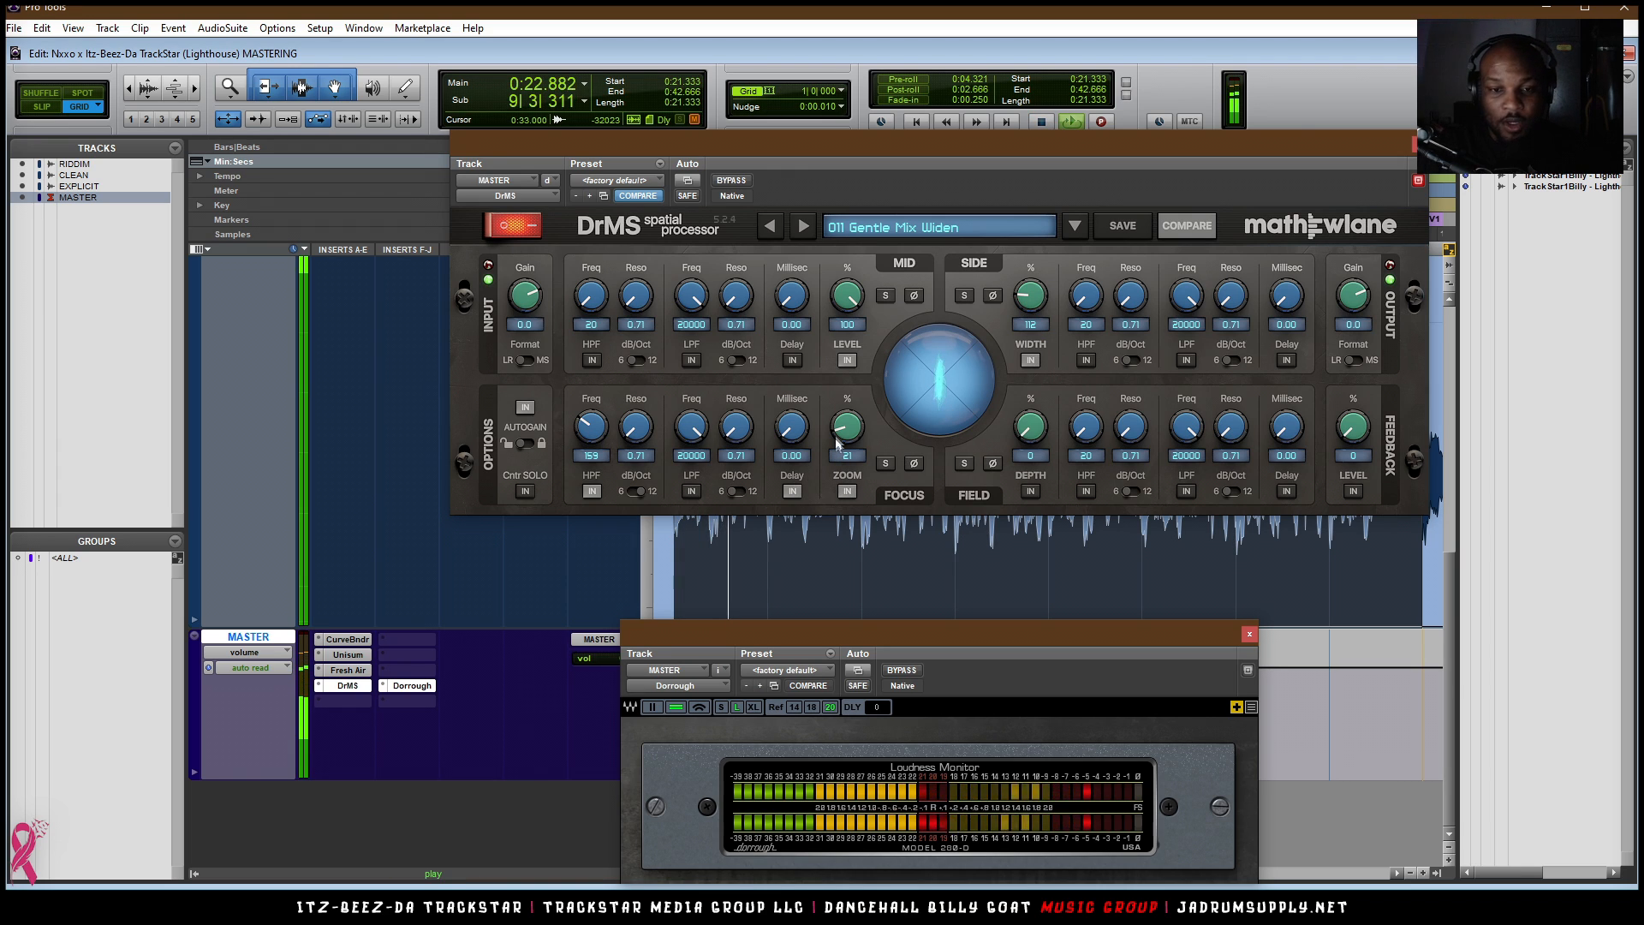
- Solo the DrMS field signal, switch in its depth section and raise the depth to 600% during playback
key("space")
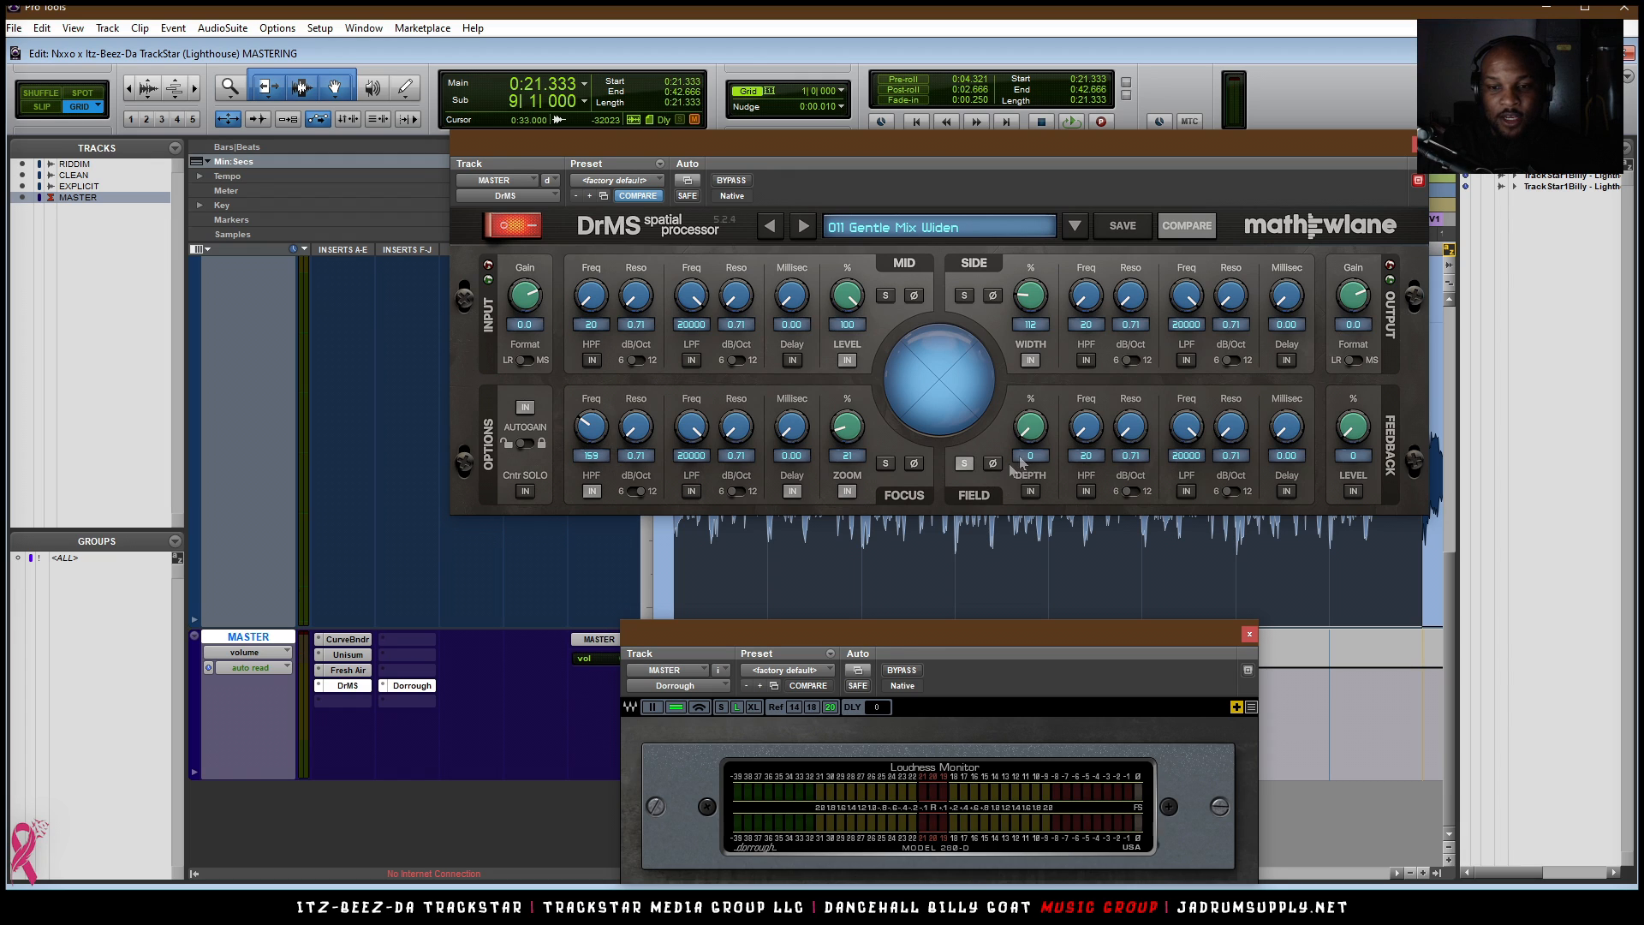
key("space")
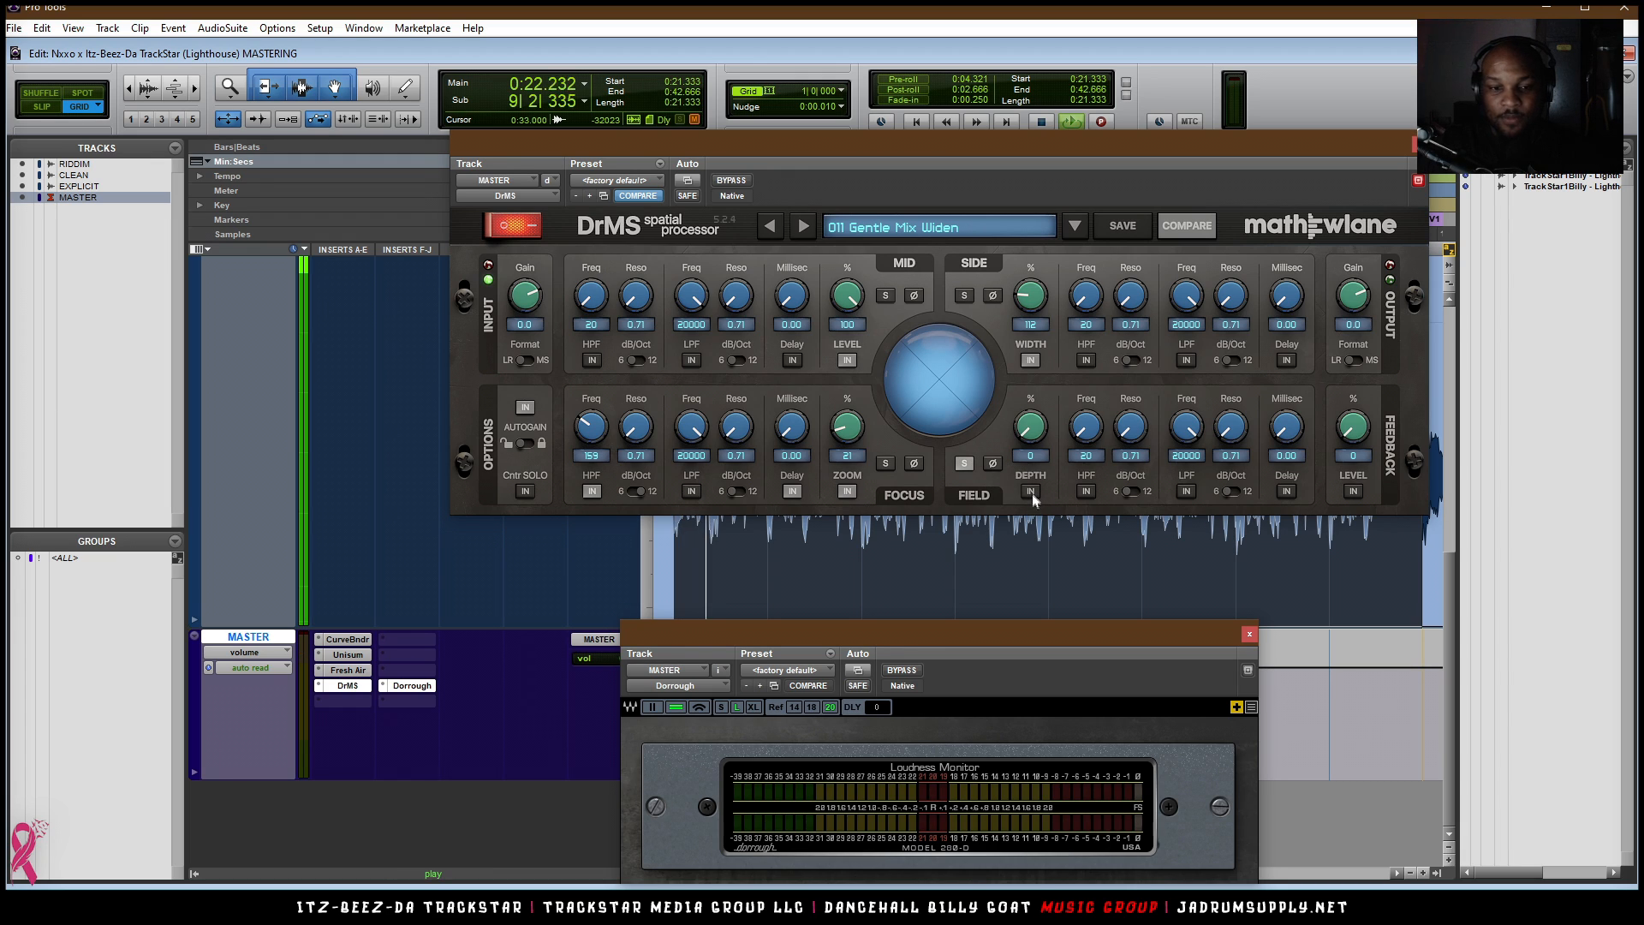
left_click_drag(1031, 428, 1087, 162)
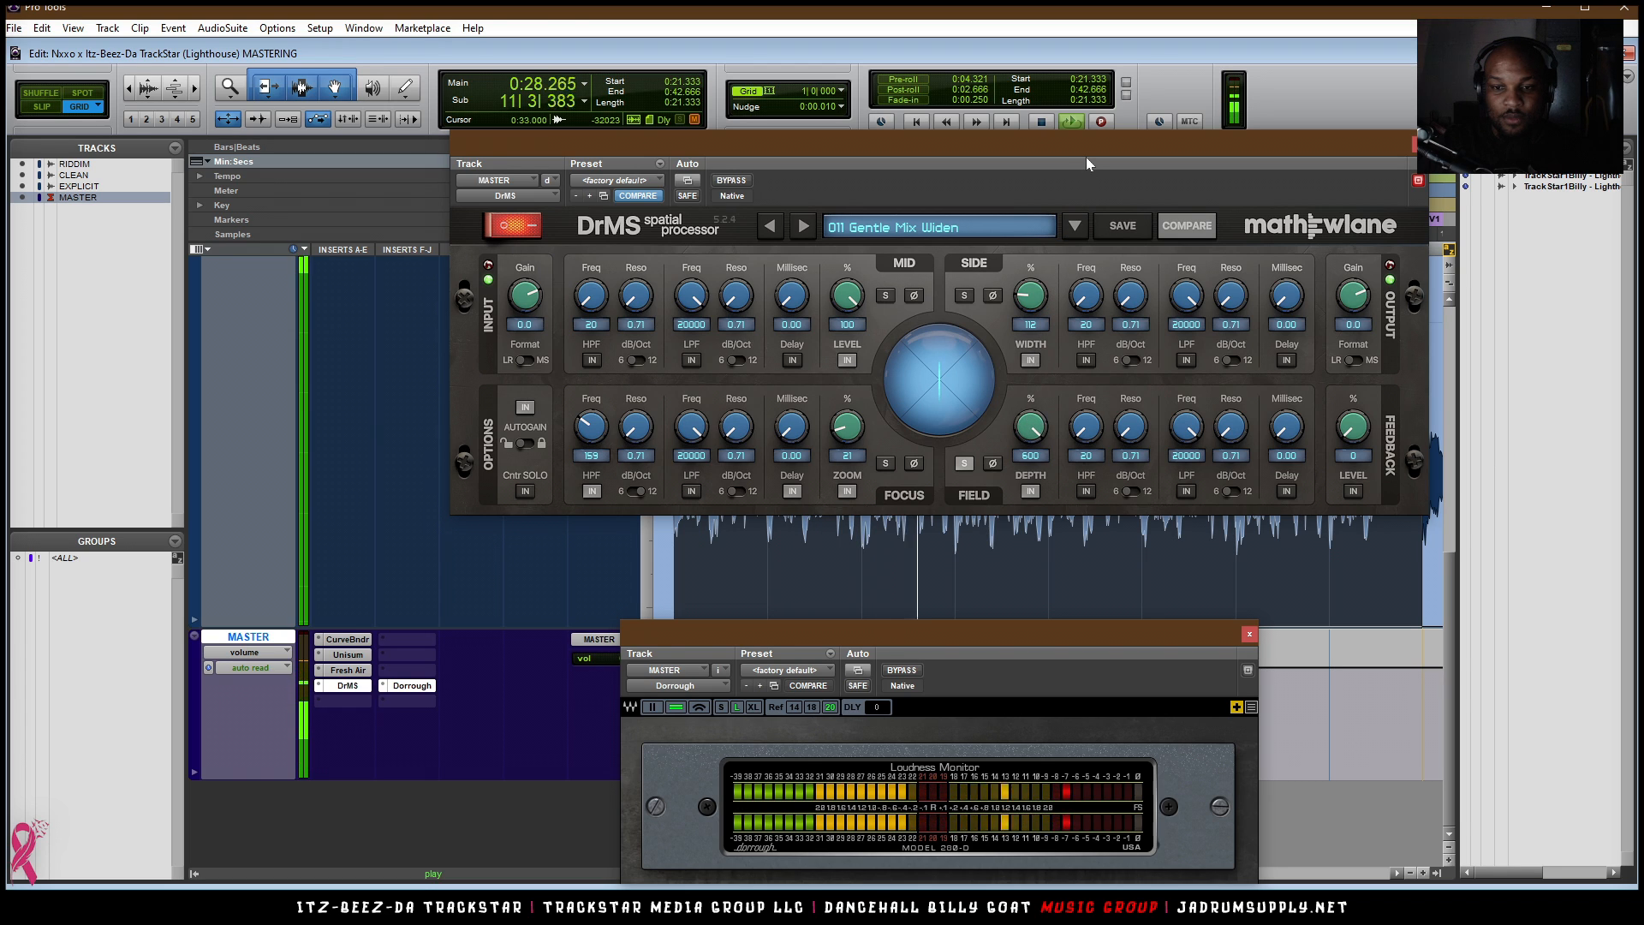
- Take the DrMS field signal out of solo, reset its depth to 0% and replay the selection
key("space")
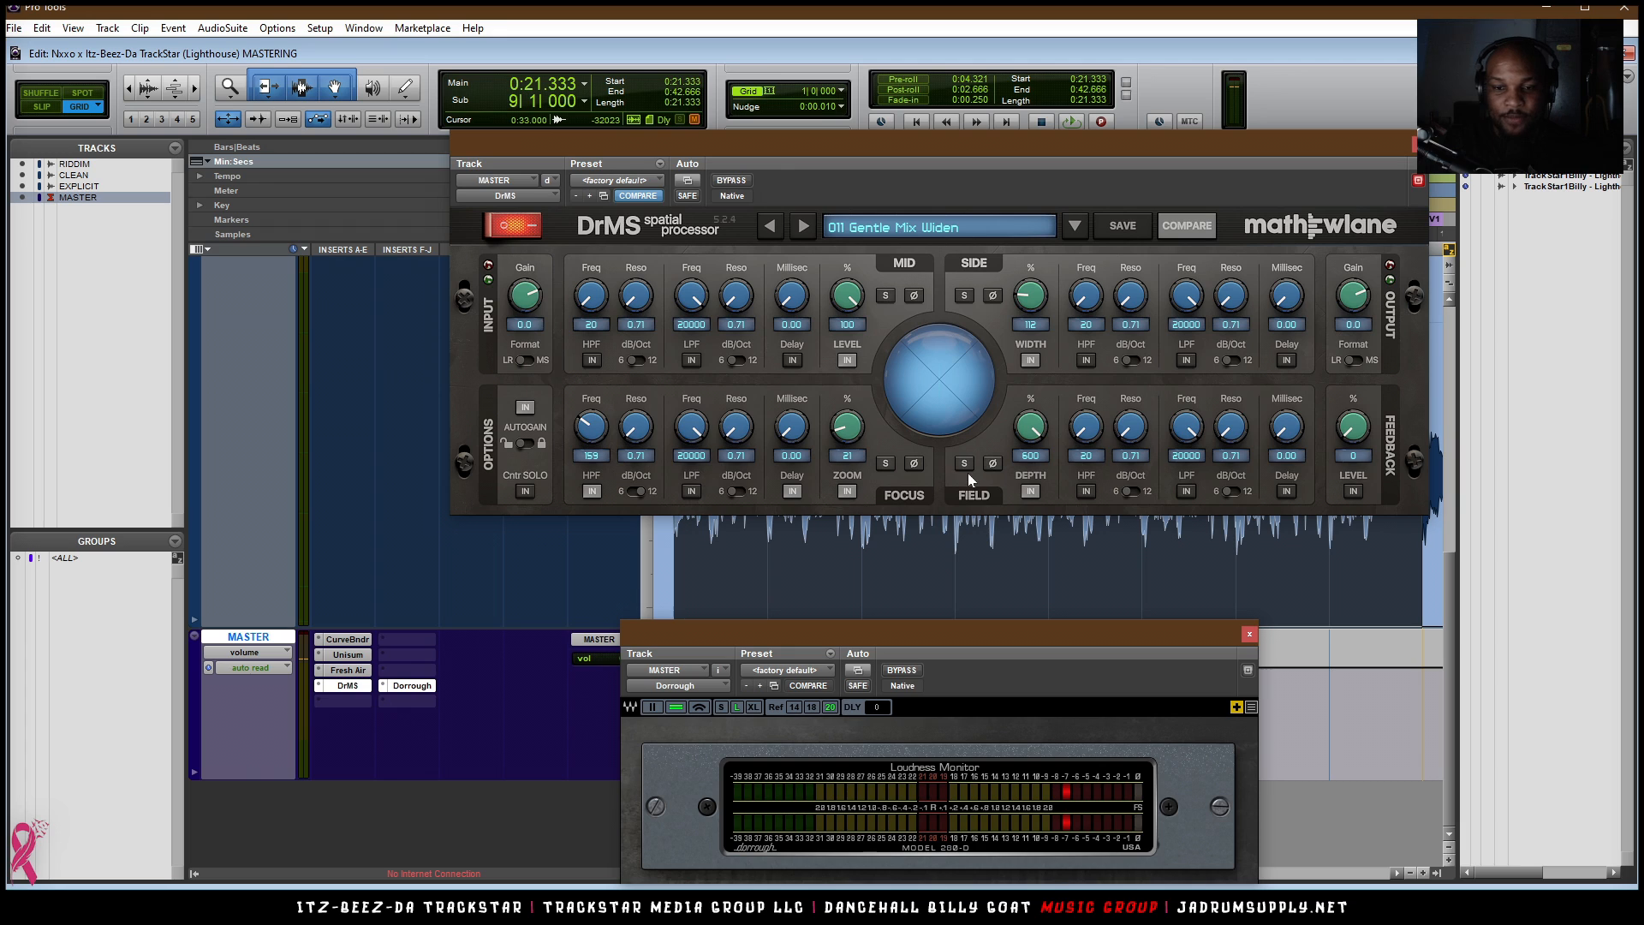
key("space")
key("space")
left_click(1031, 426, "alt")
key("space")
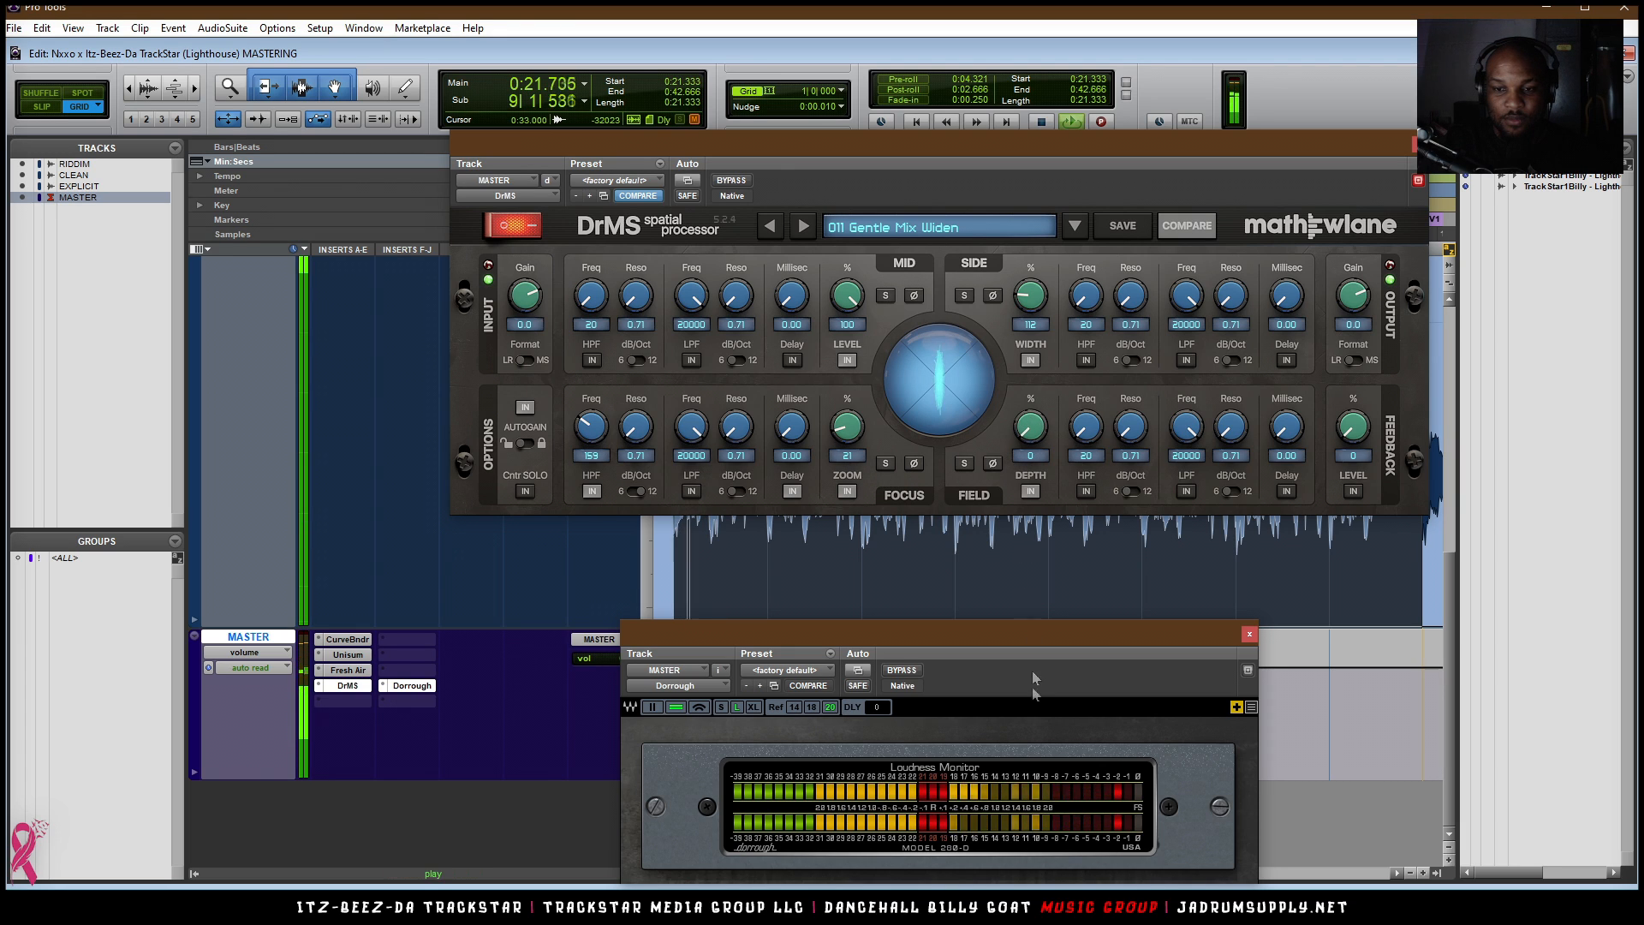
- Solo the DrMS focus signal while setting its zoom to 20%, and check the mid signal in solo
key("space")
left_click(885, 462)
key("space")
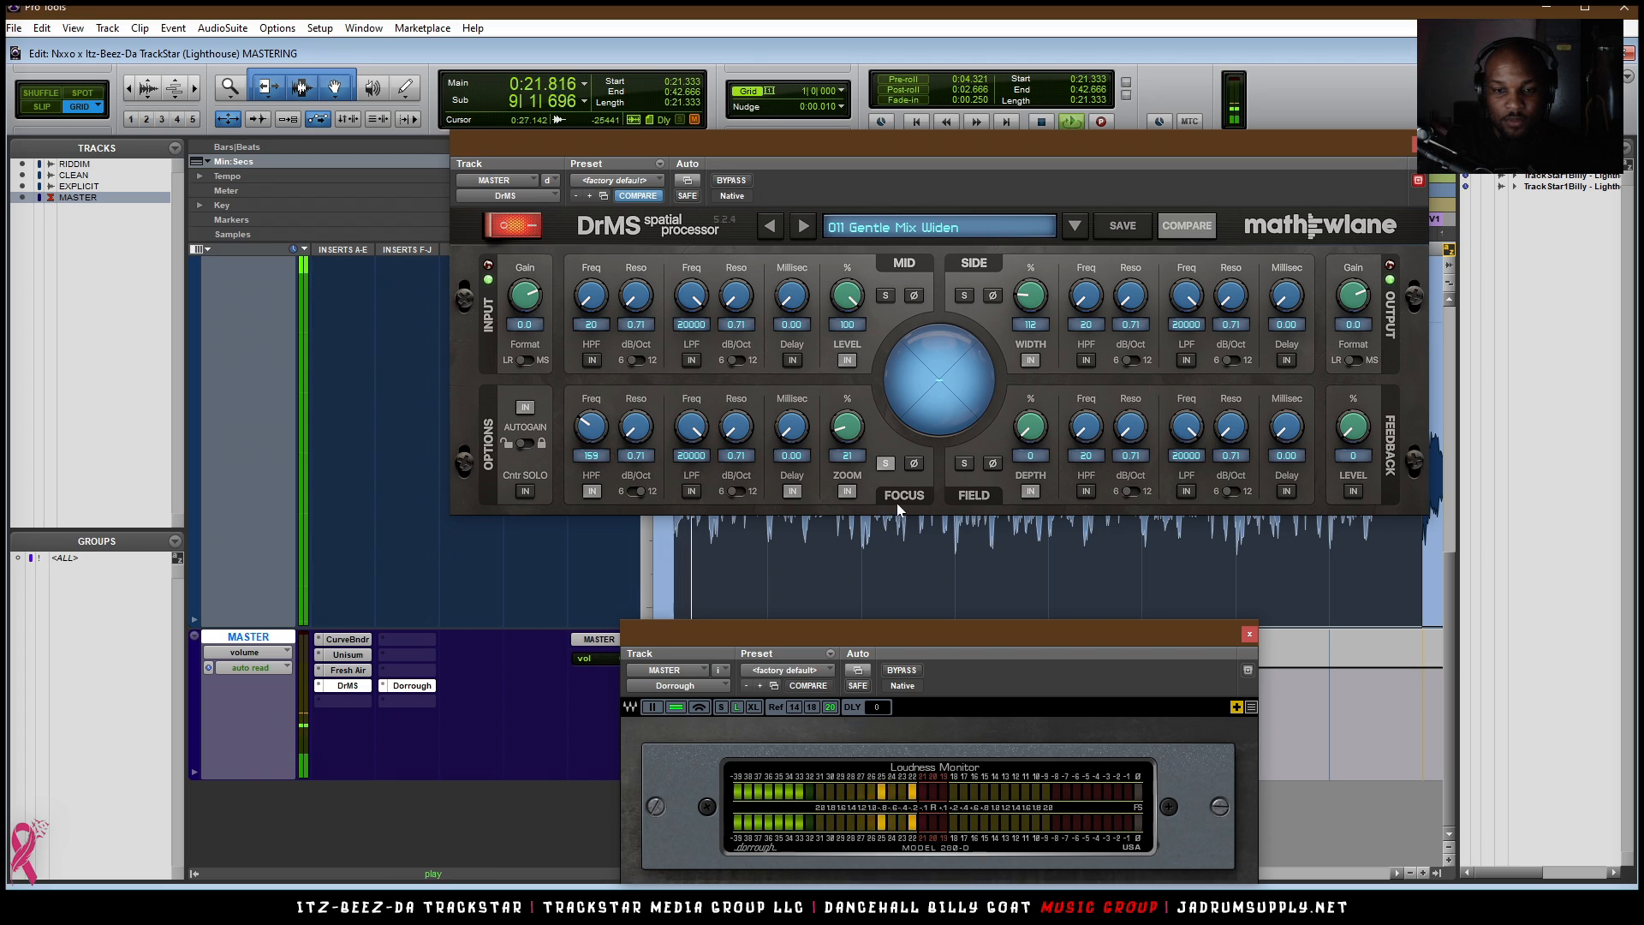
mouse_move(847, 430)
left_mouse_down()
mouse_move(849, 359)
mouse_move(861, 443)
left_mouse_up()
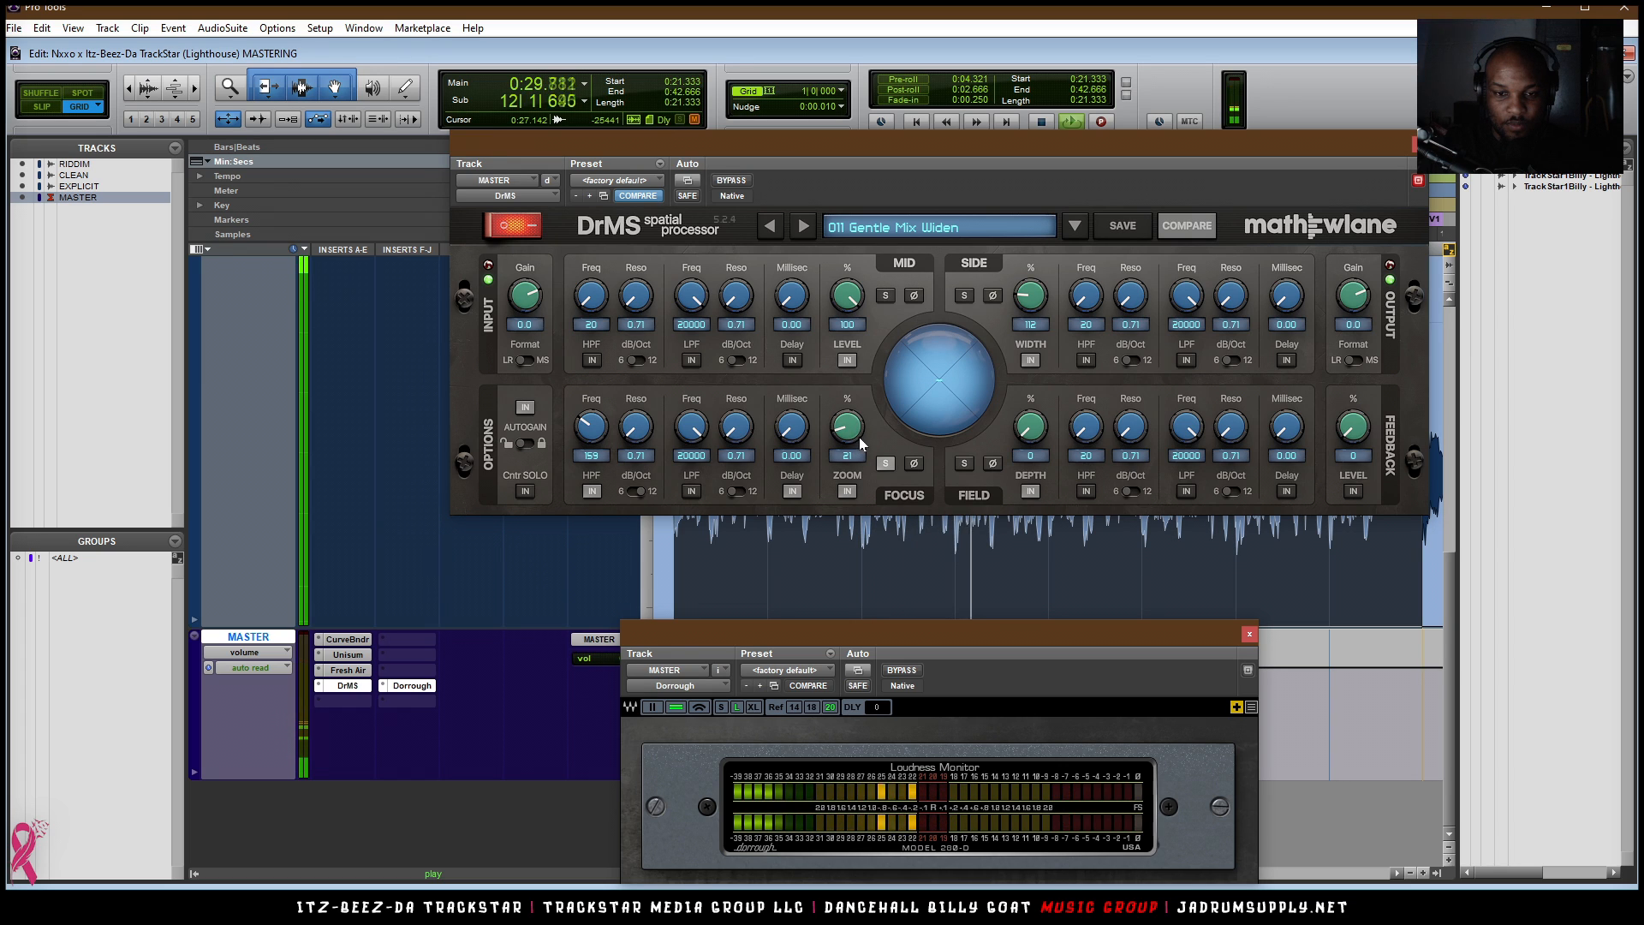
left_click(853, 456)
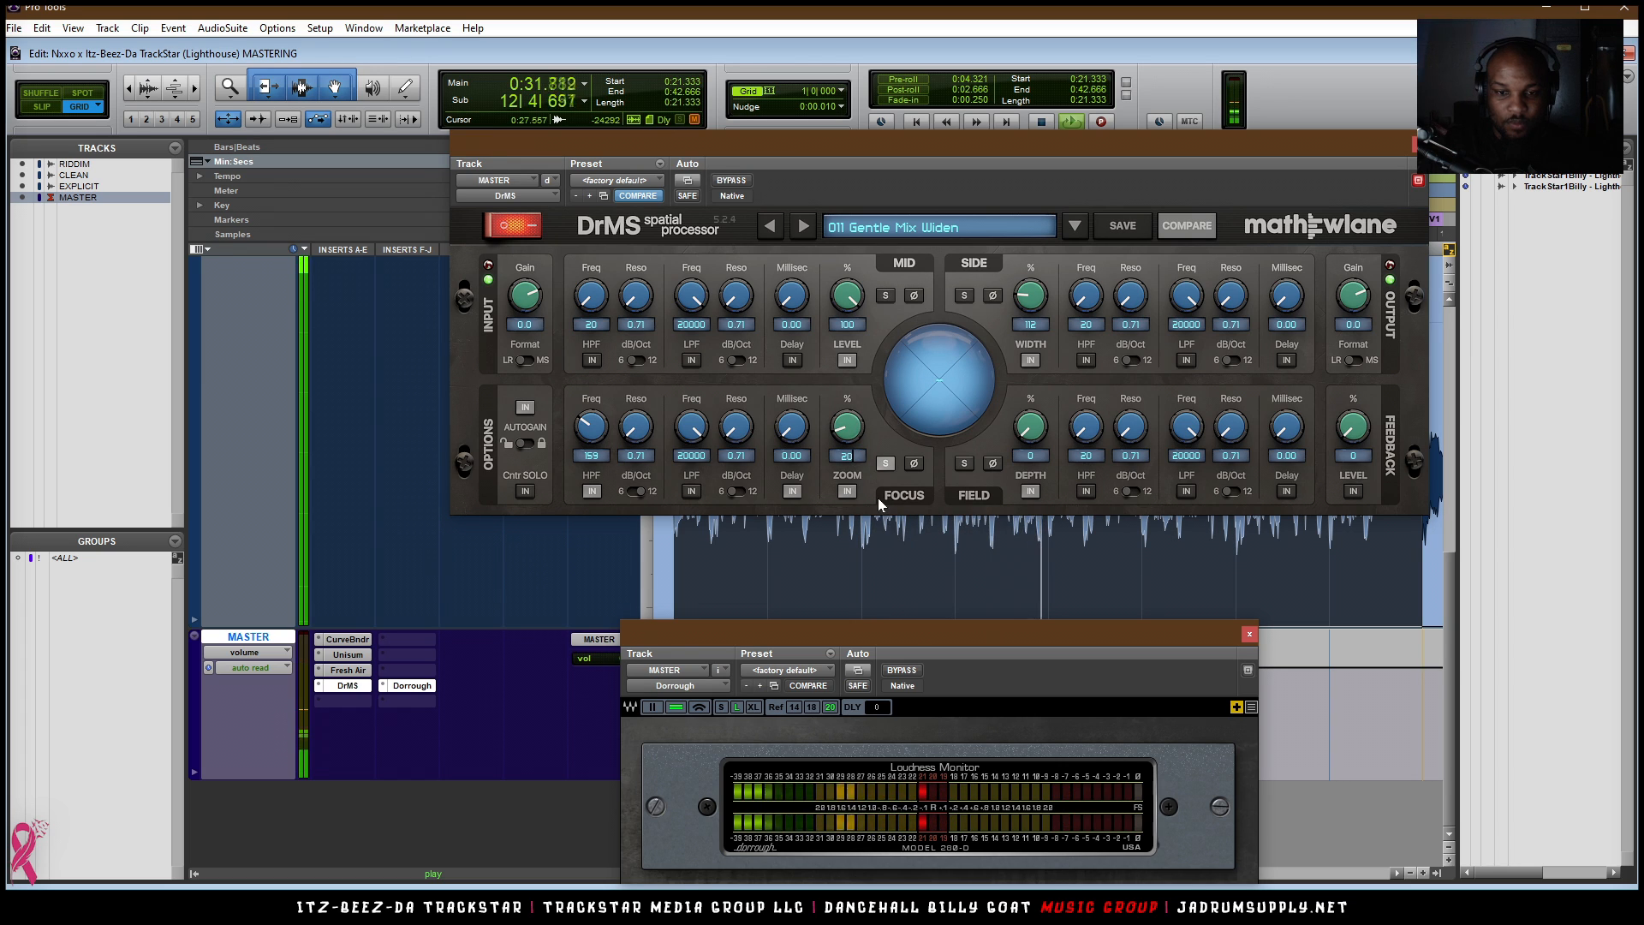
left_click(849, 493)
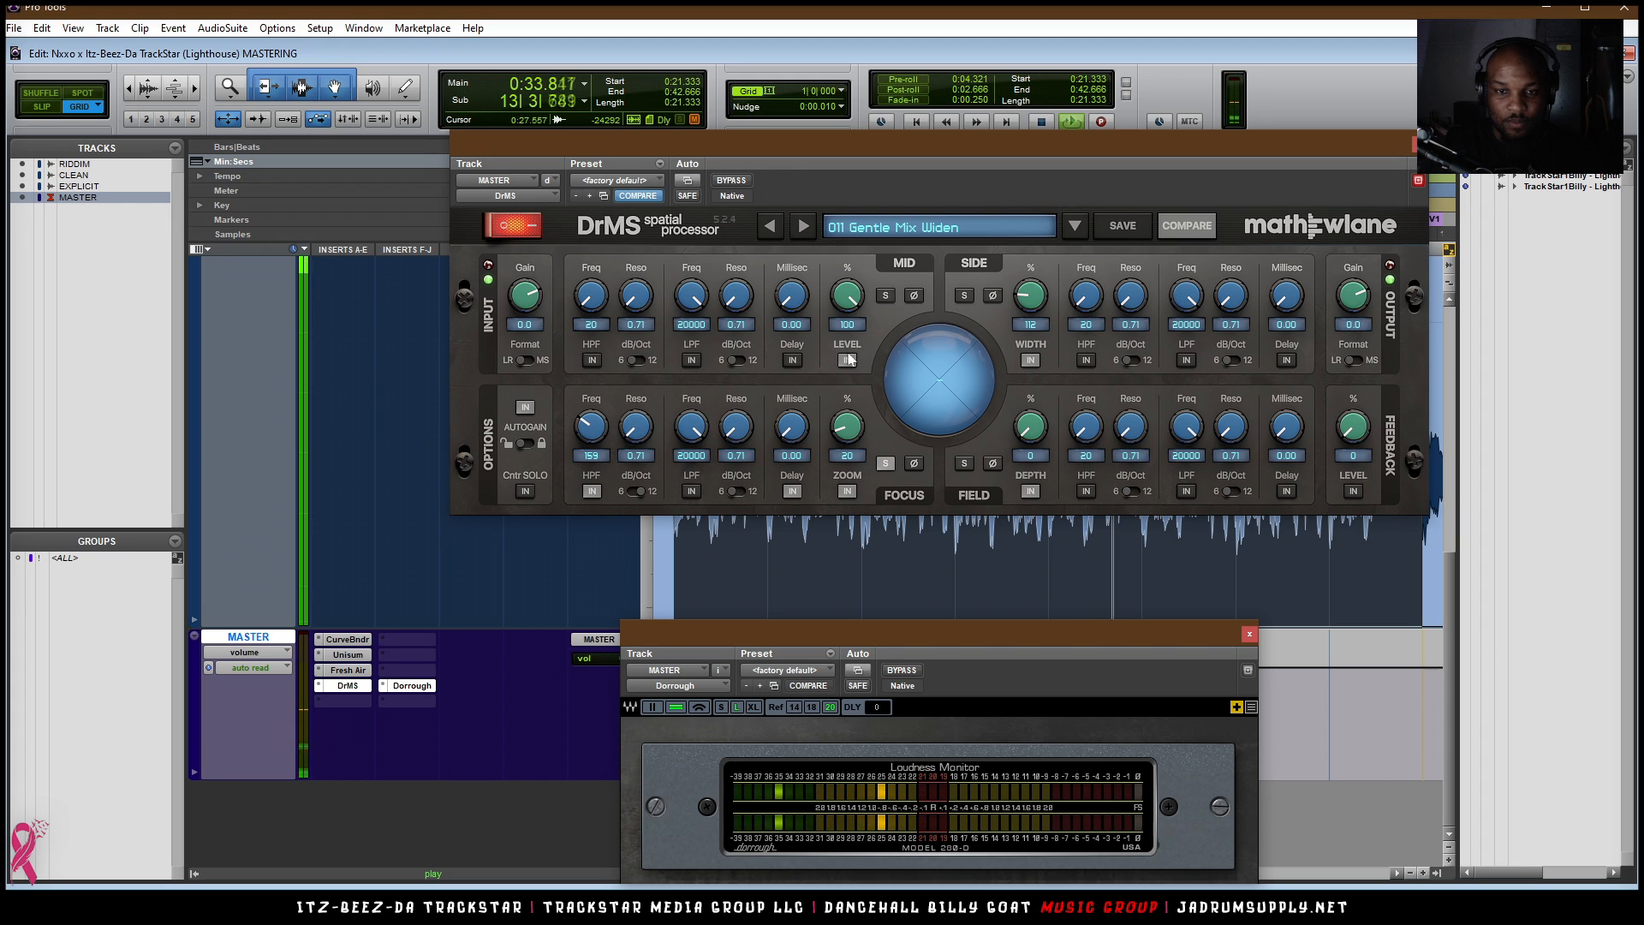
left_click(887, 297)
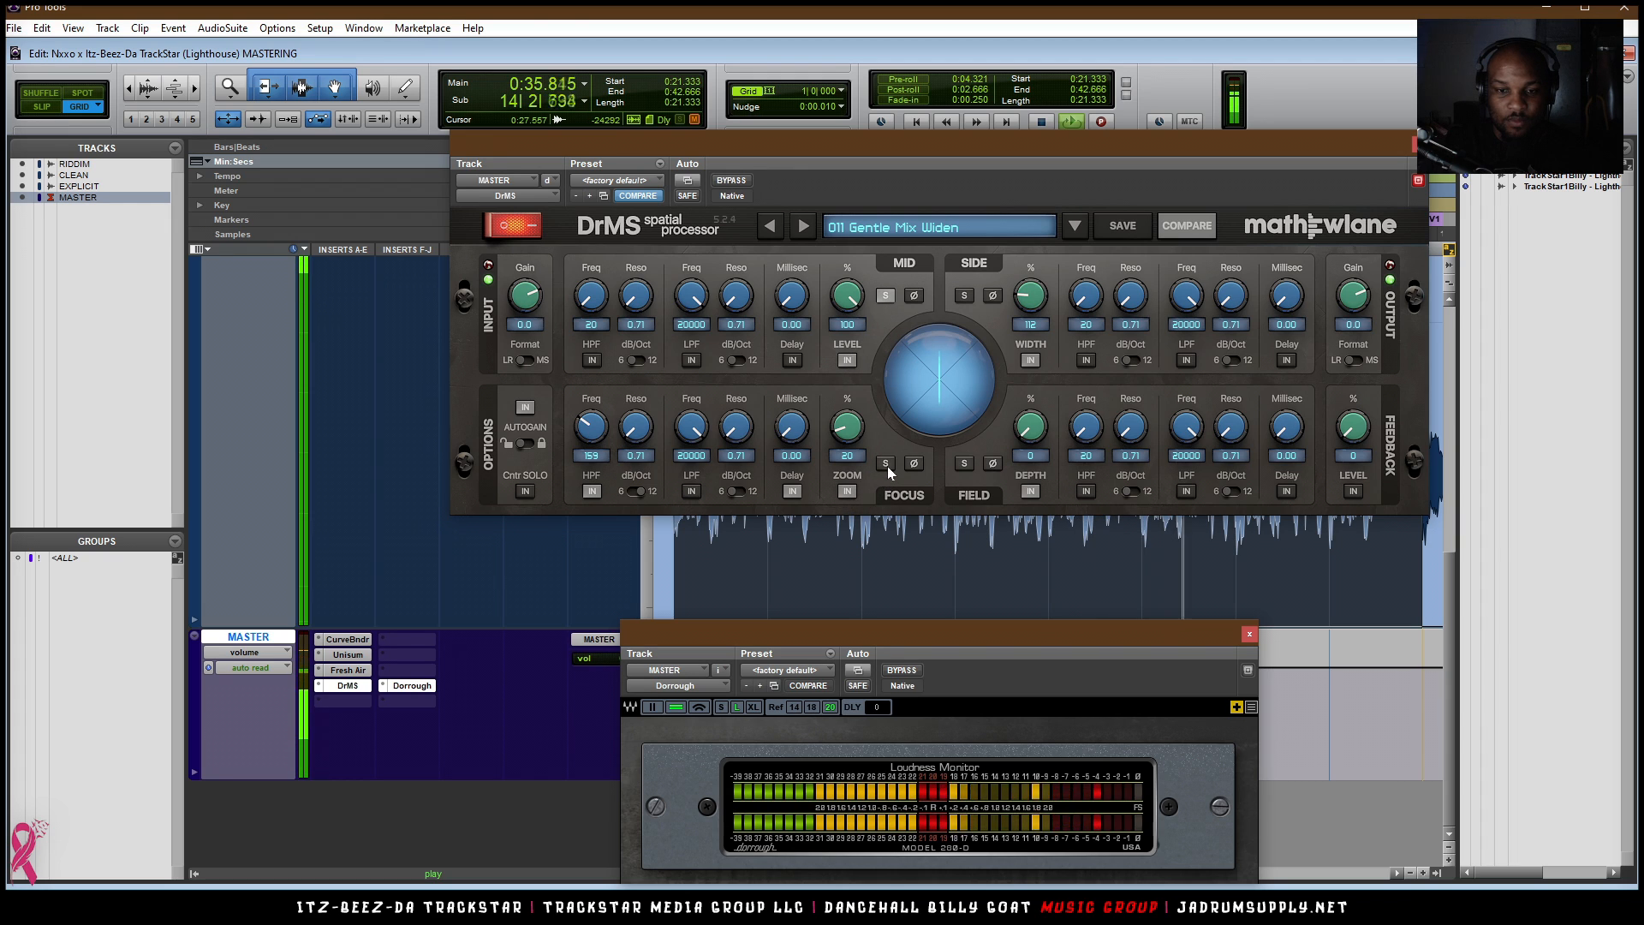
left_click(886, 296)
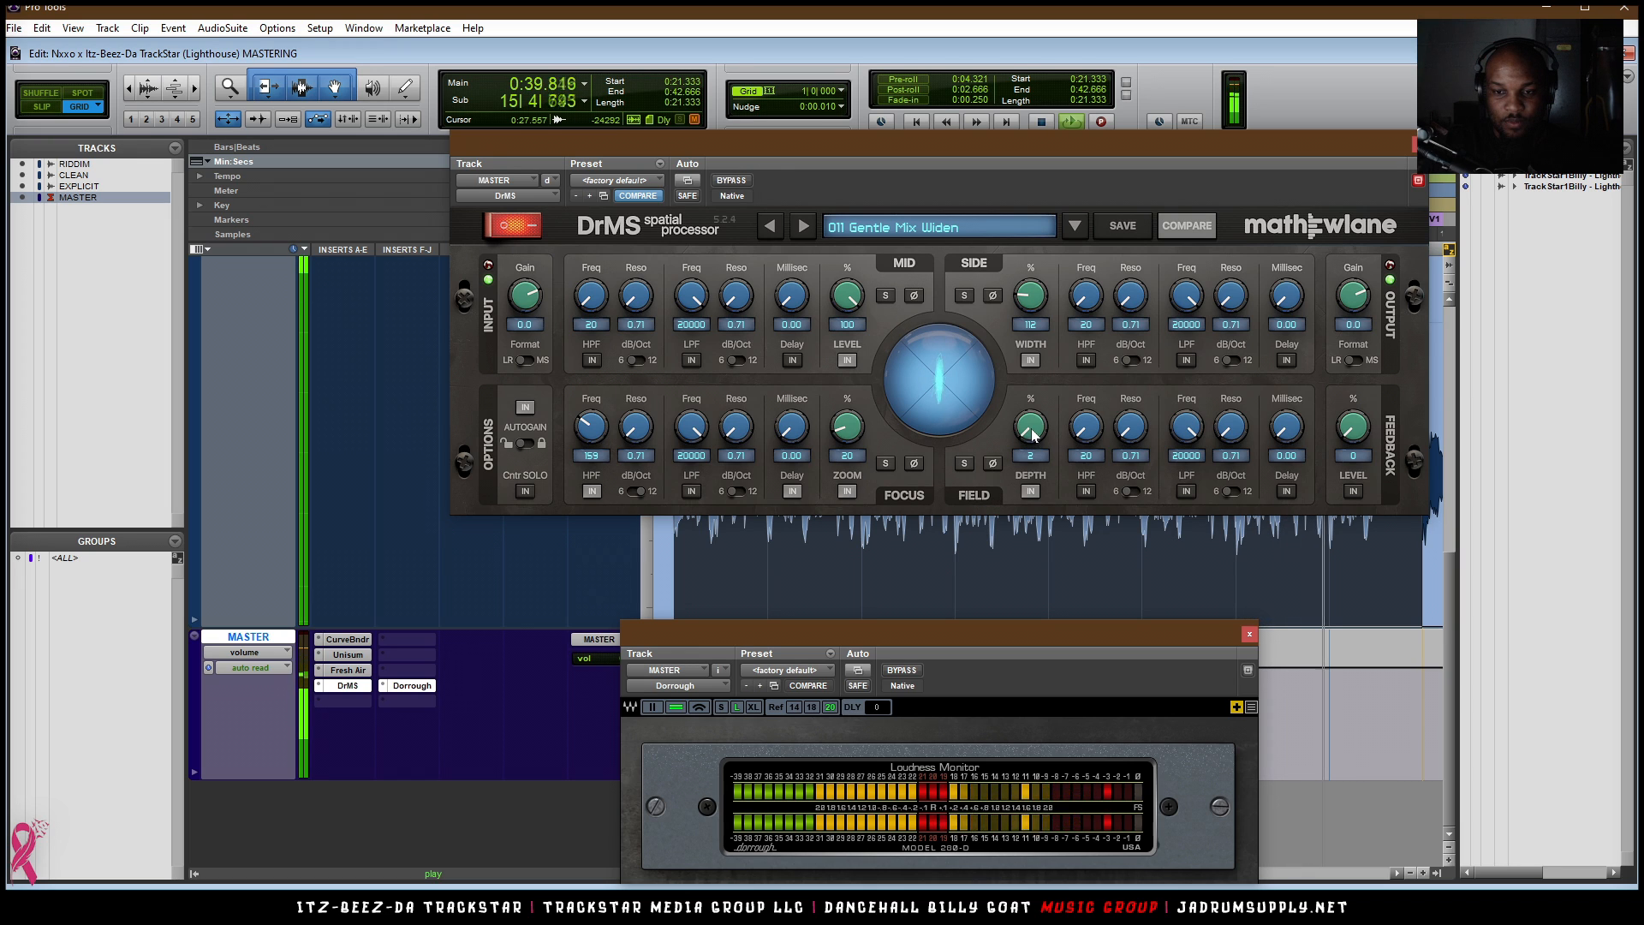
- Set the DrMS field depth to 22% while the selection plays
left_click_drag(1029, 437, 1031, 430)
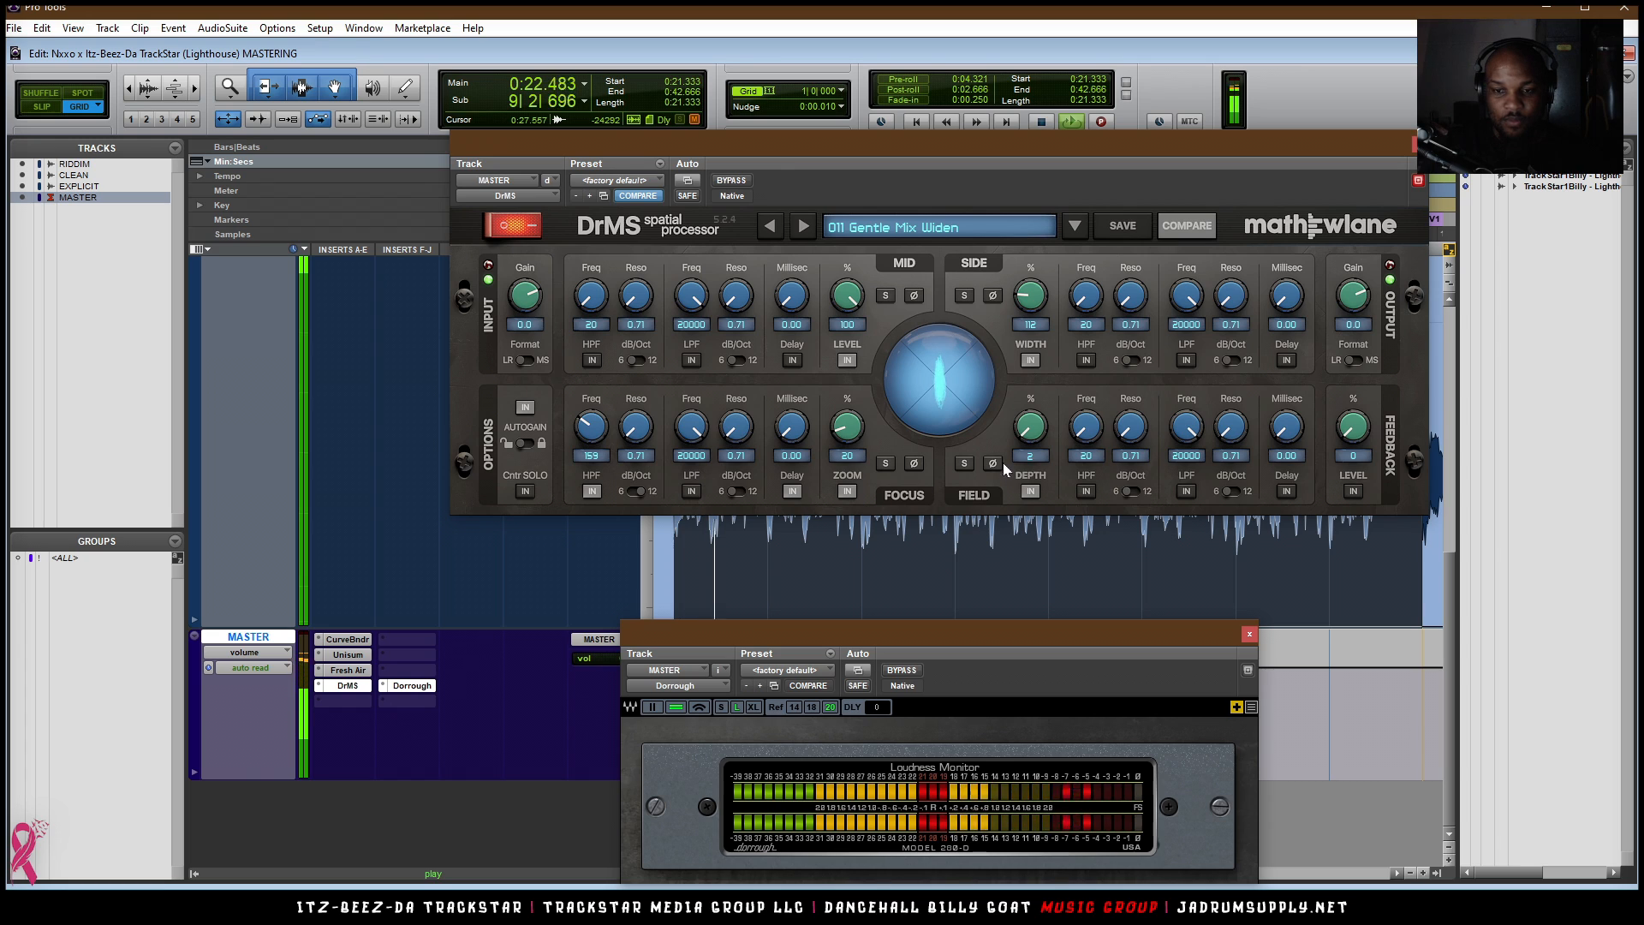
type("5")
key("Return")
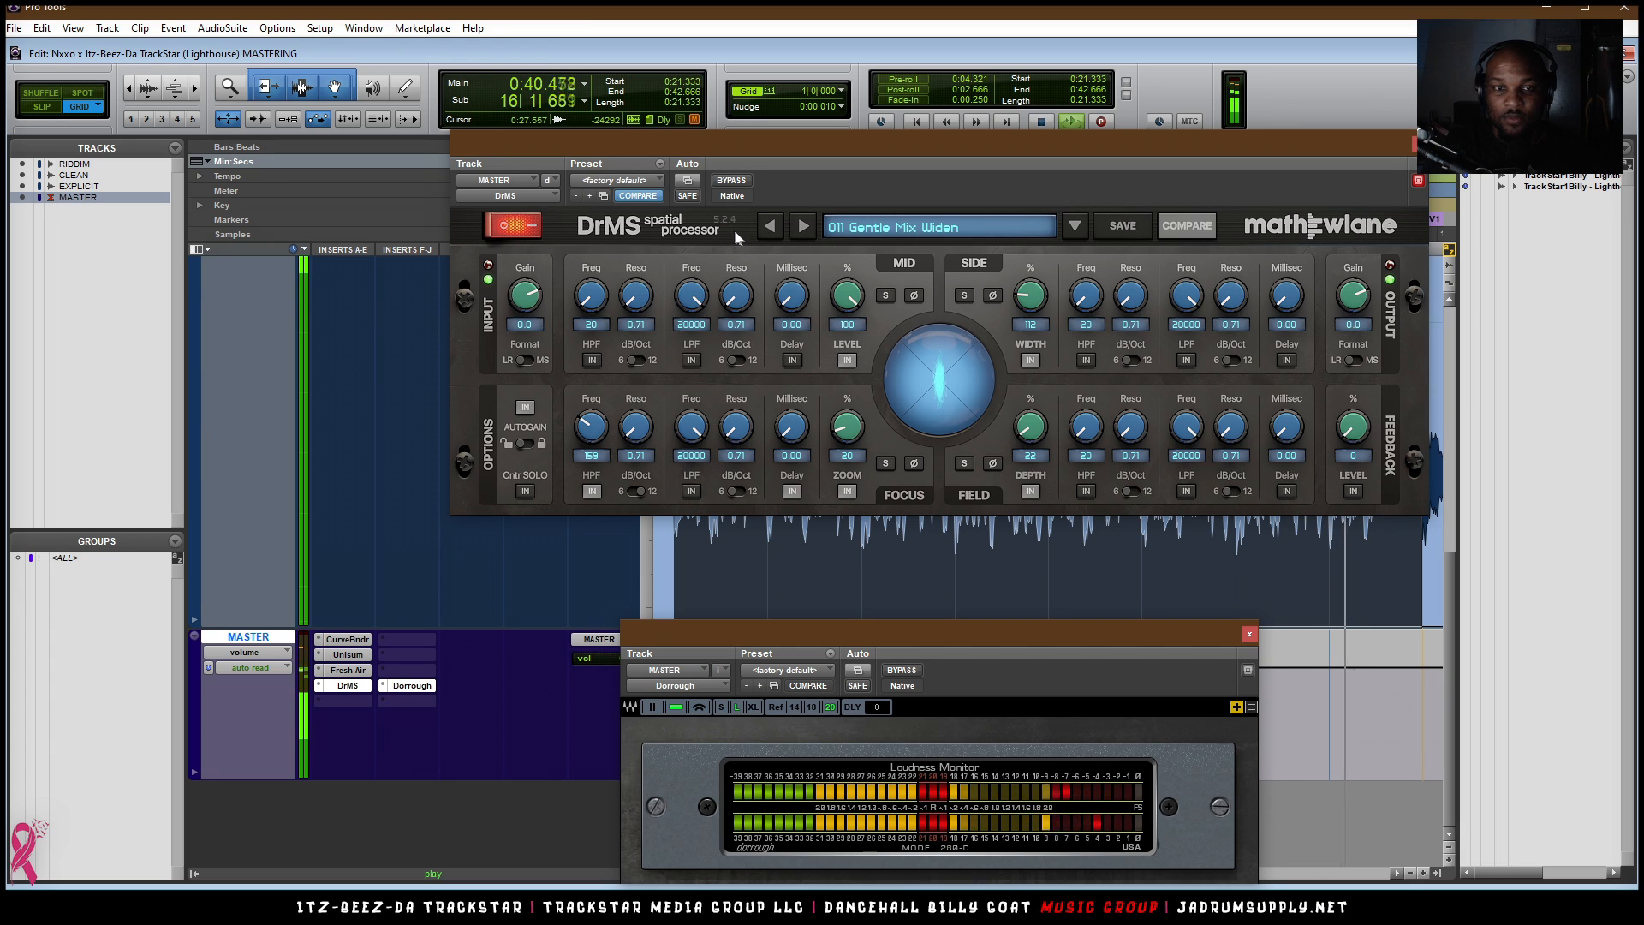
- Compare DrMS switched off and on during playback, and close its window after stopping
left_click(499, 229)
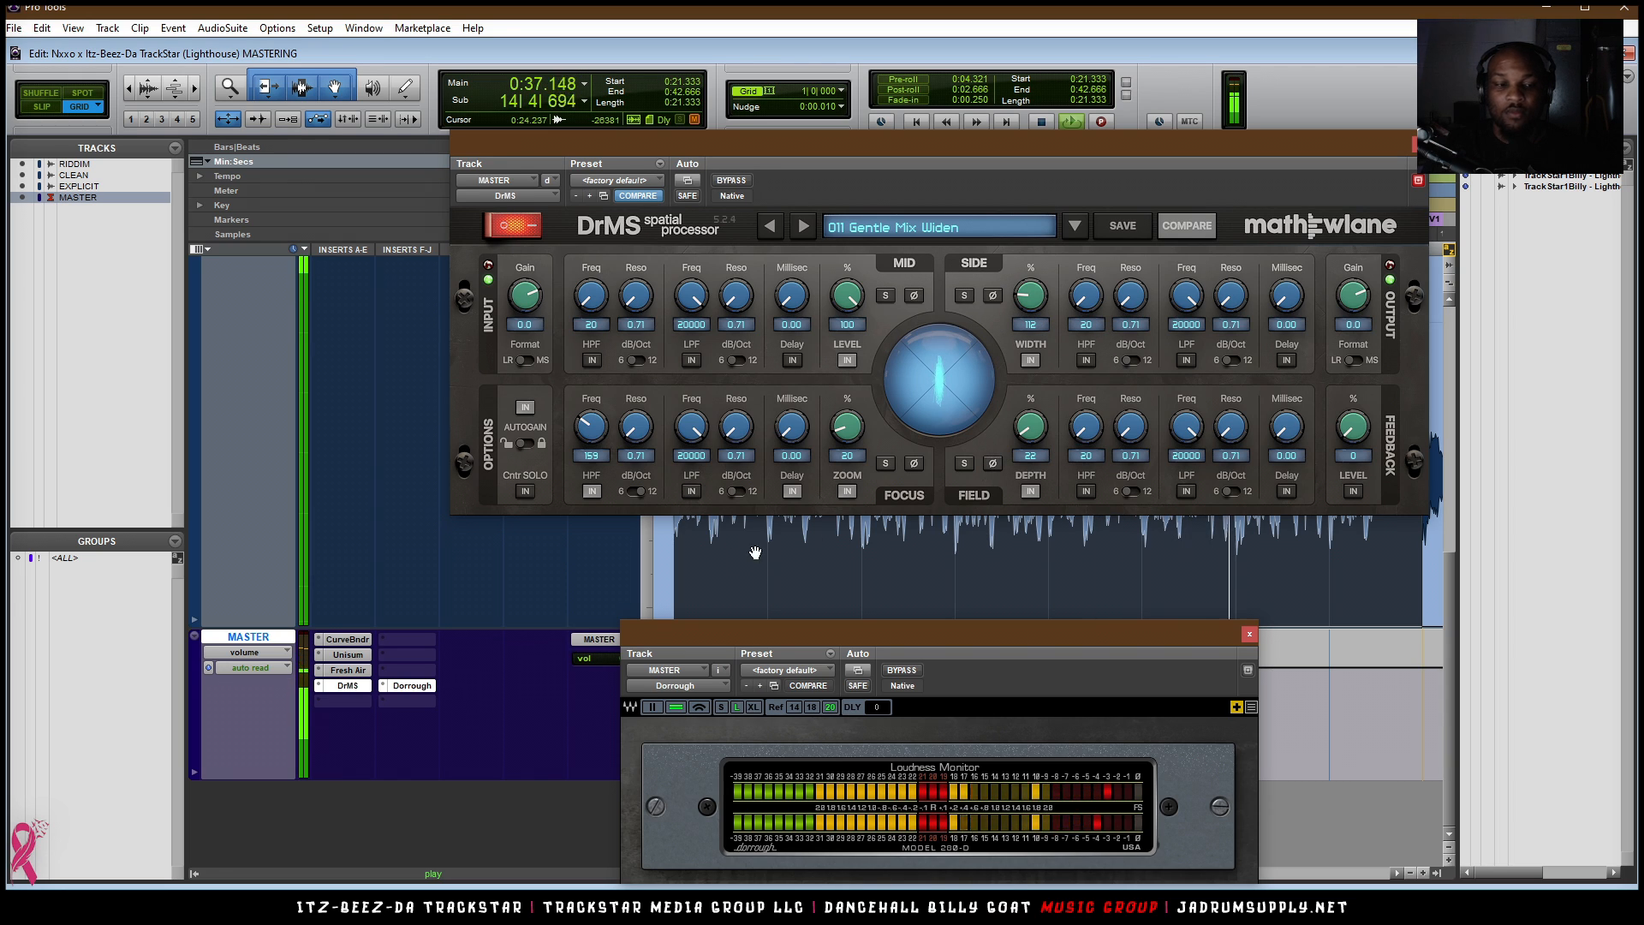
key("space")
left_click(1419, 145)
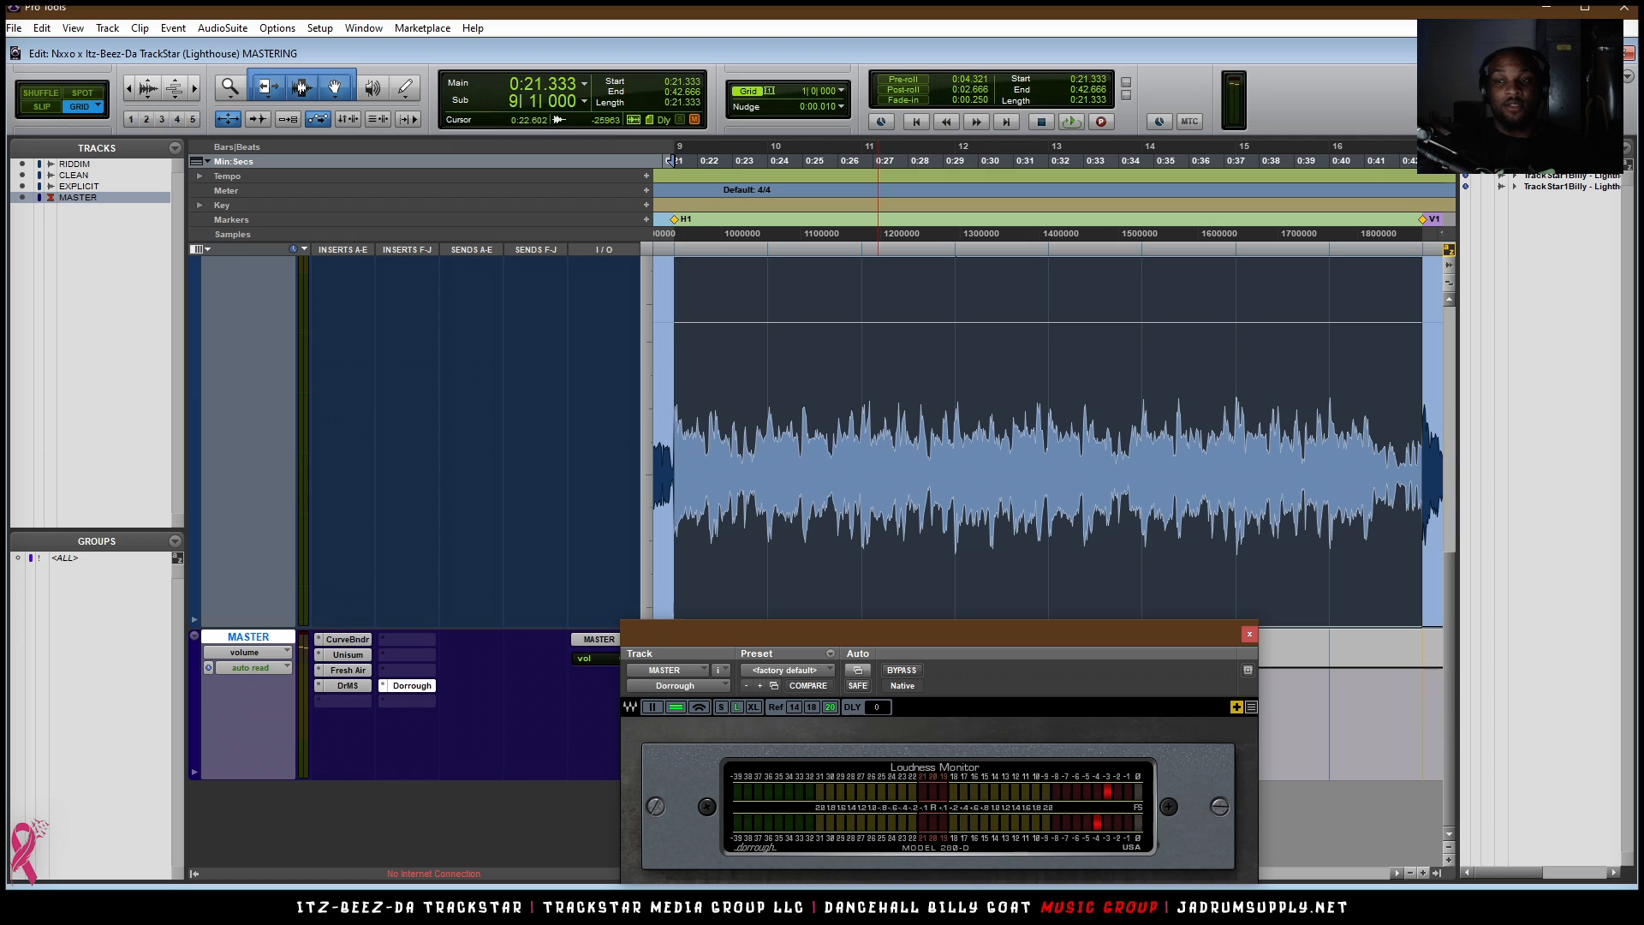
- Insert the stereo FabFilter Pro-Q 3 equalizer after DrMS on the MASTER track
left_click(359, 703)
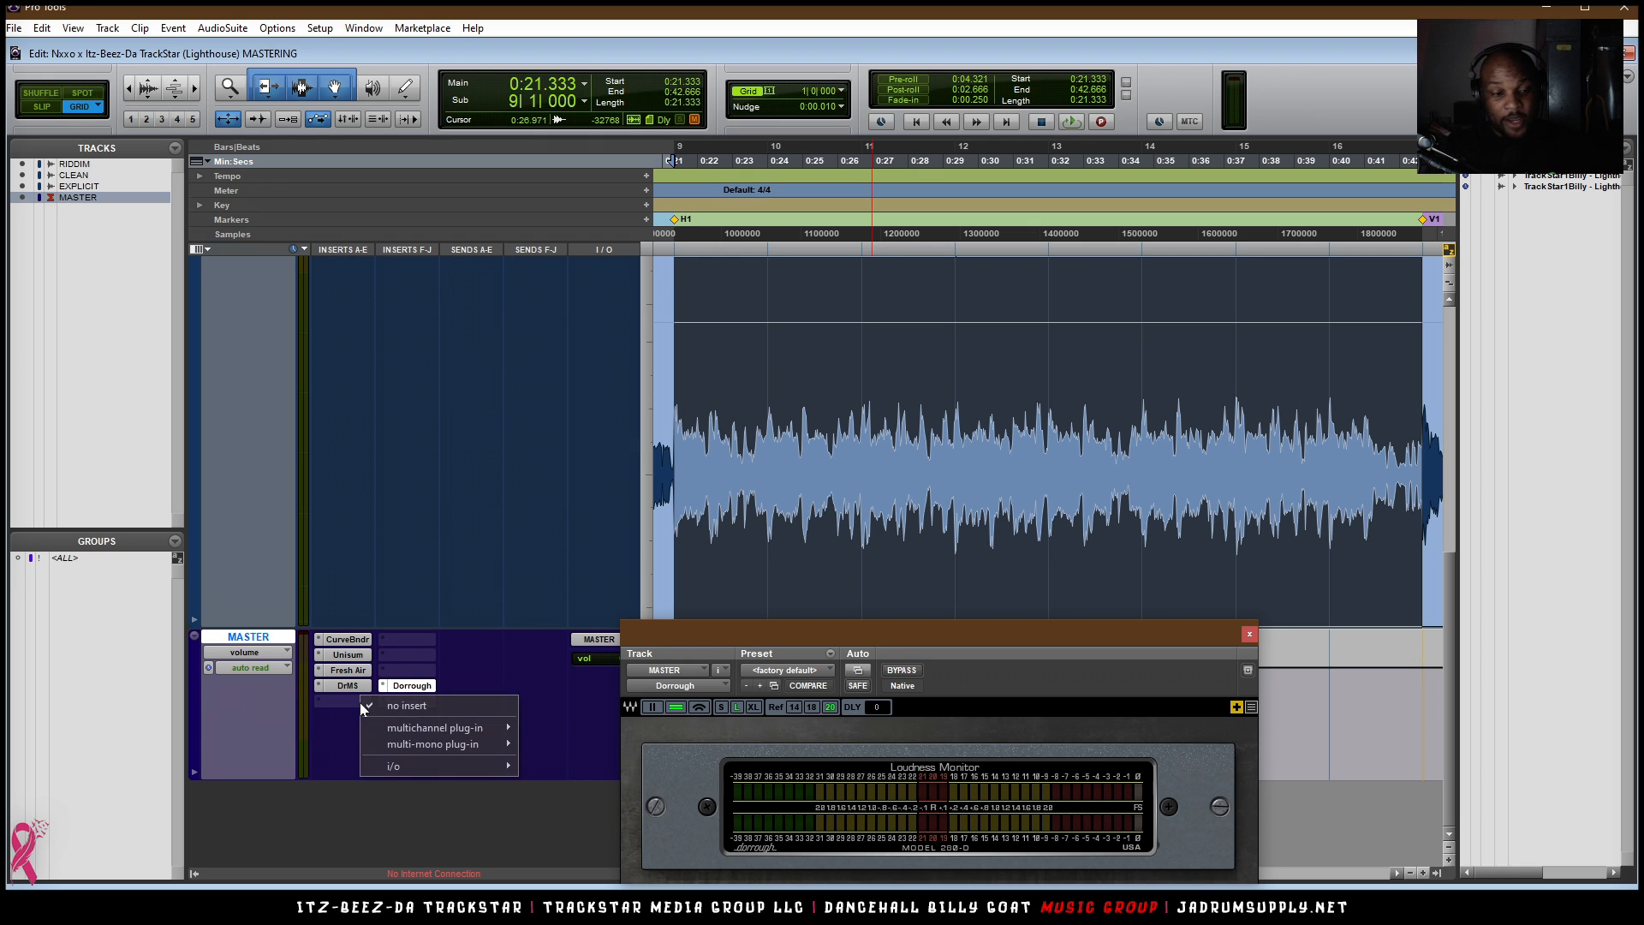
mouse_move(439, 728)
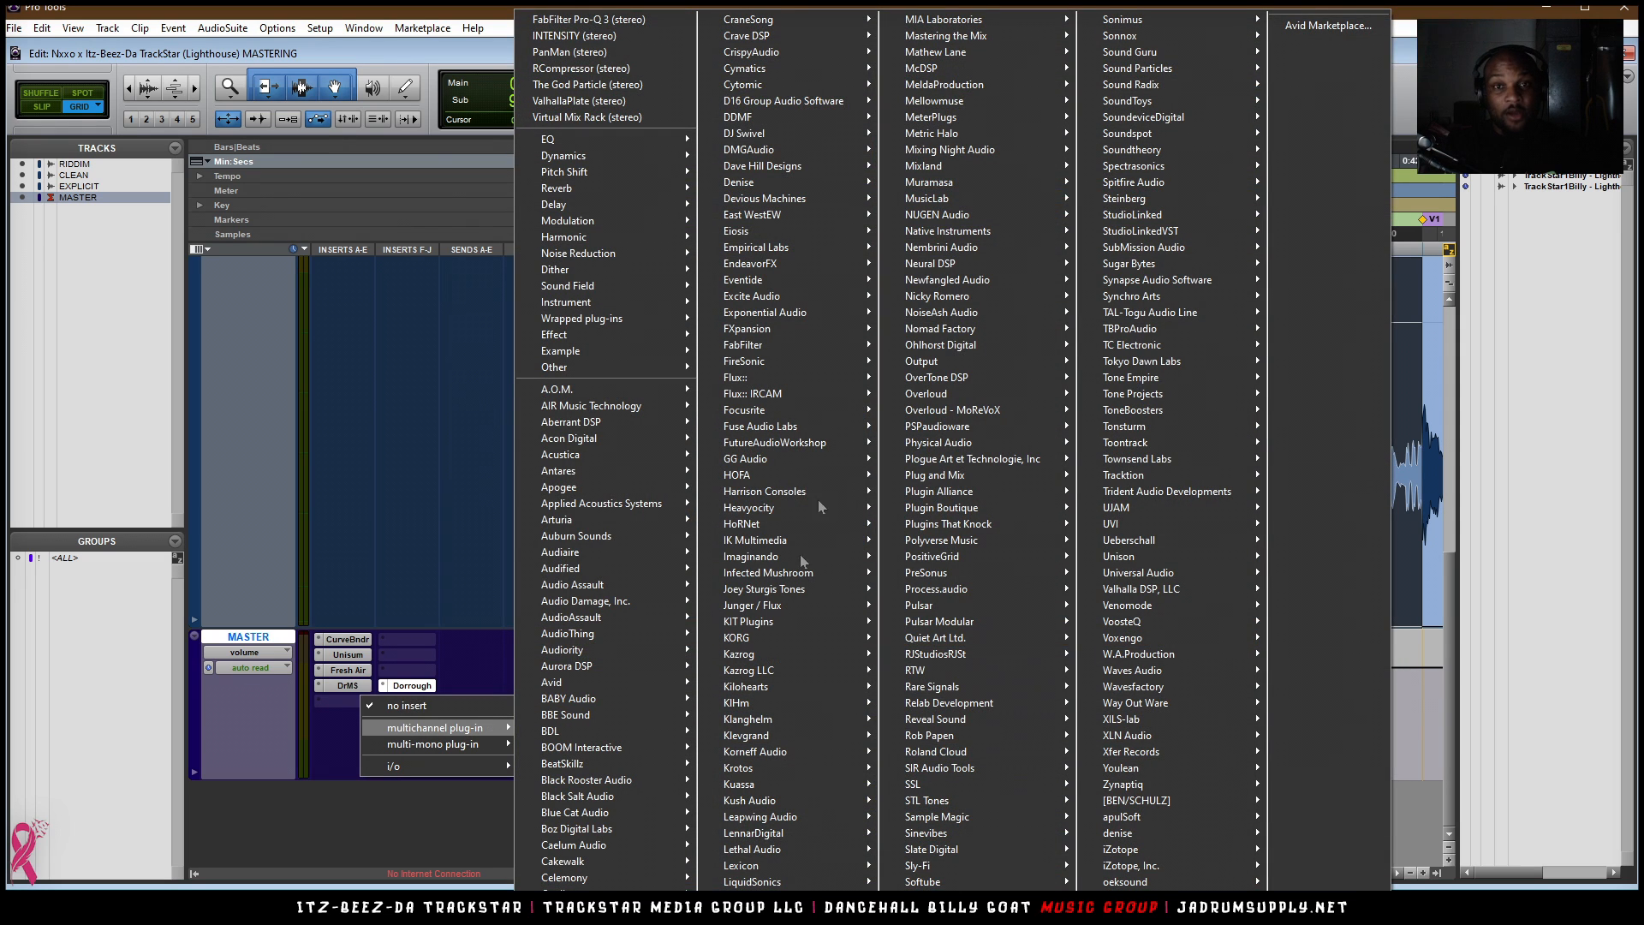
left_click(631, 20)
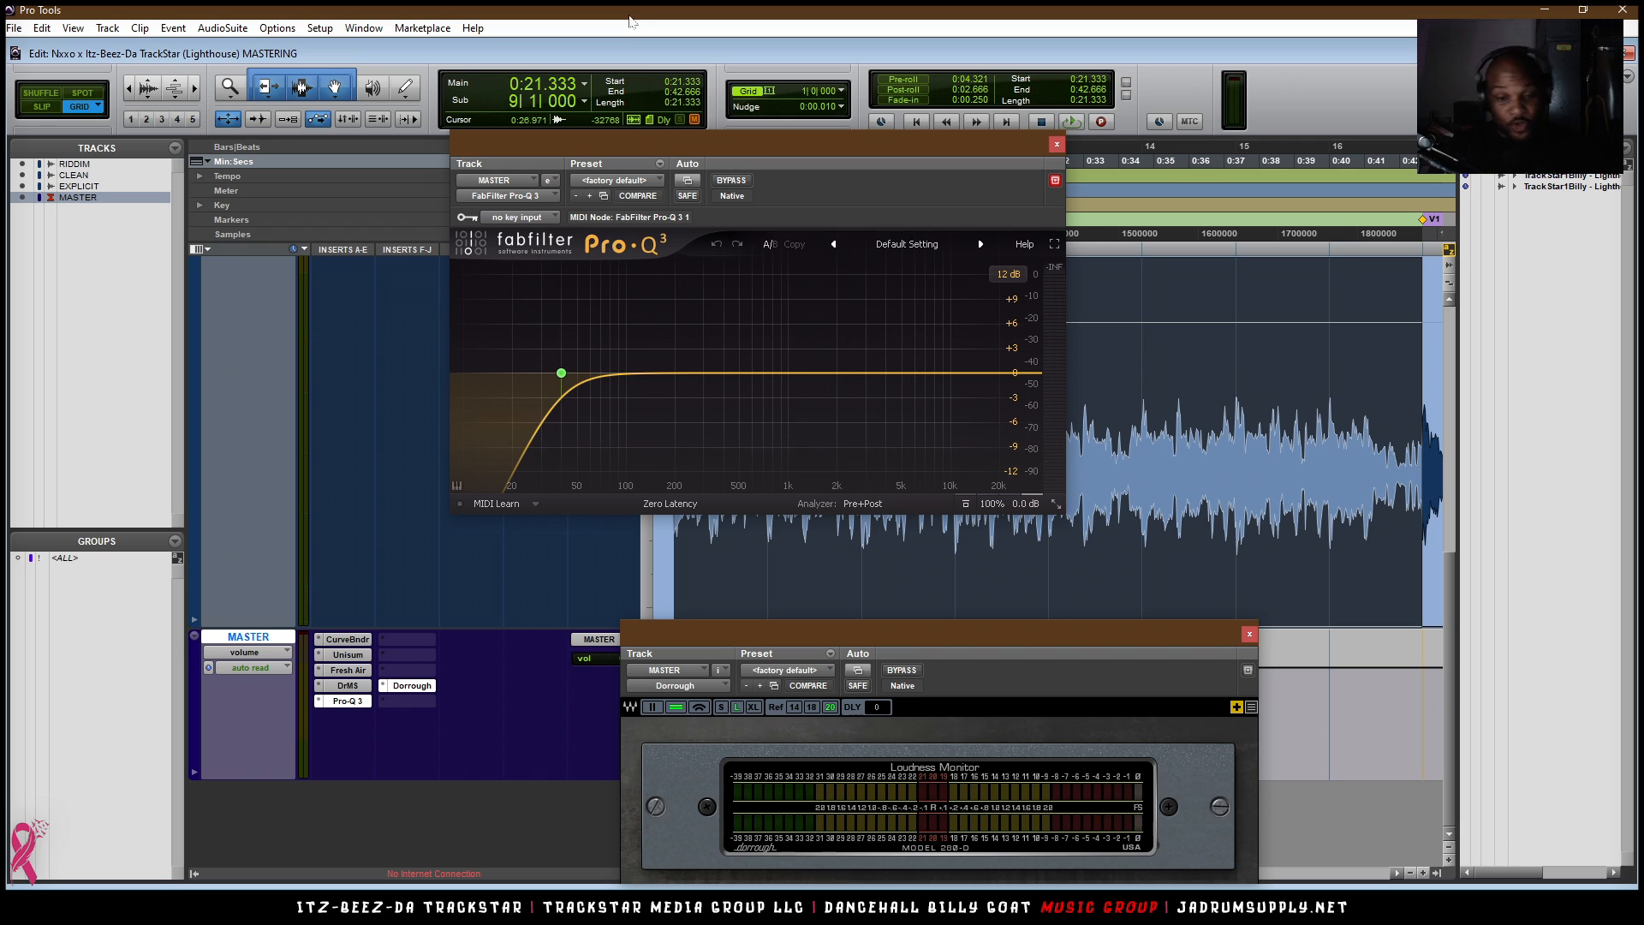
- Delete the default low-cut band from Pro-Q 3 and reposition its window
right_click(562, 377)
left_click(627, 487)
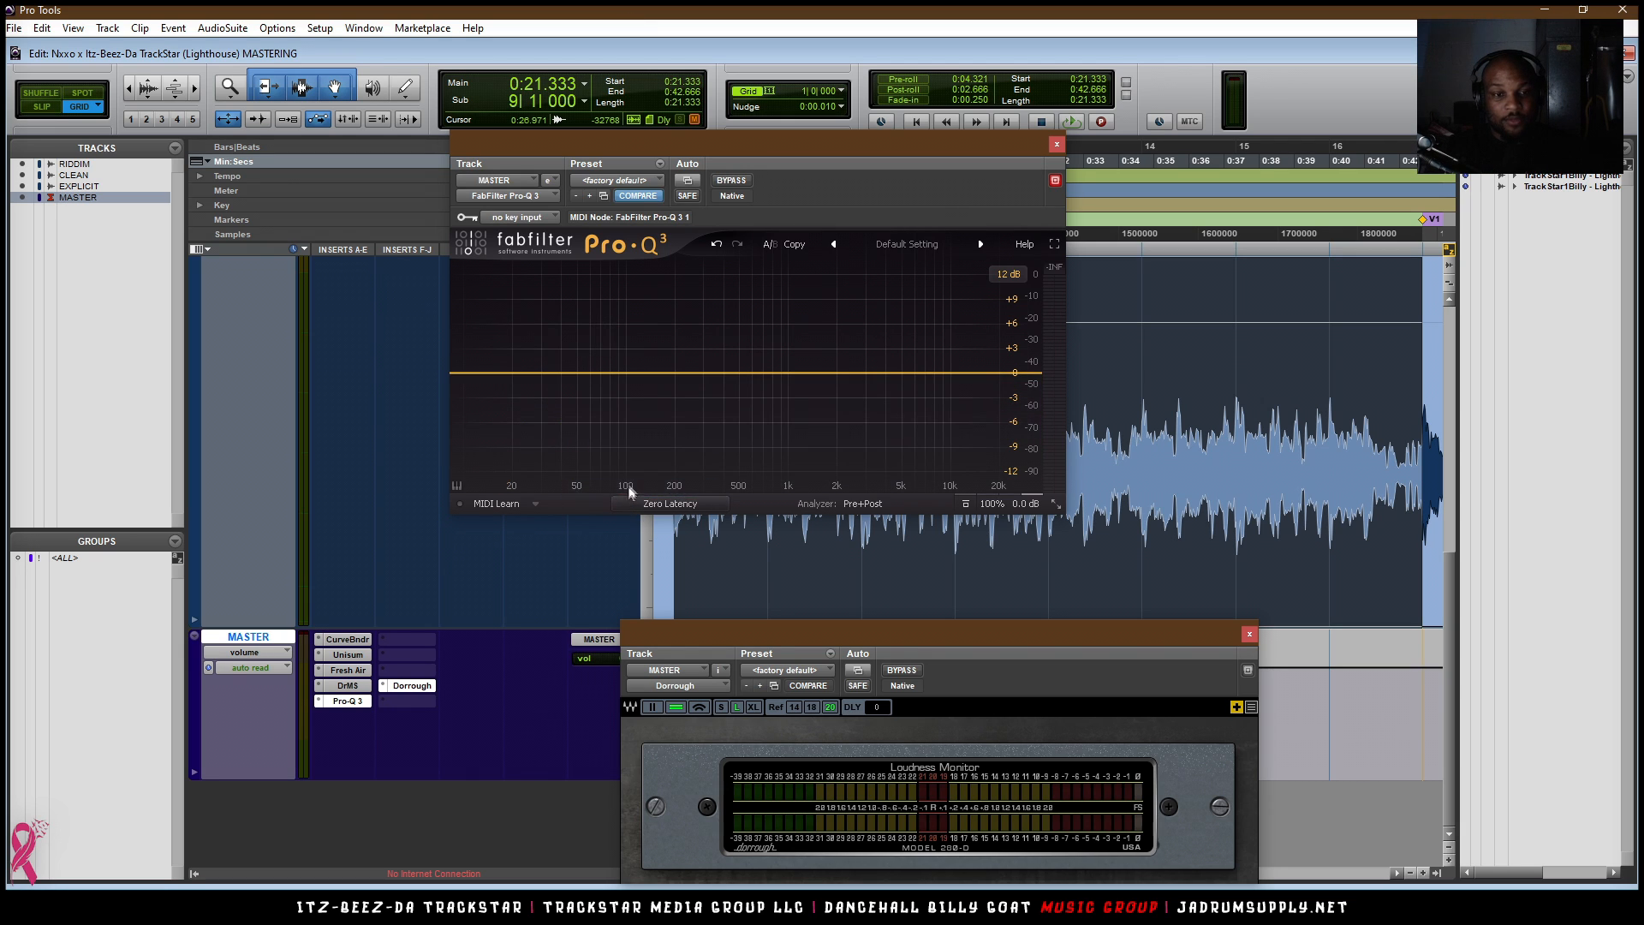
left_click_drag(815, 143, 963, 121)
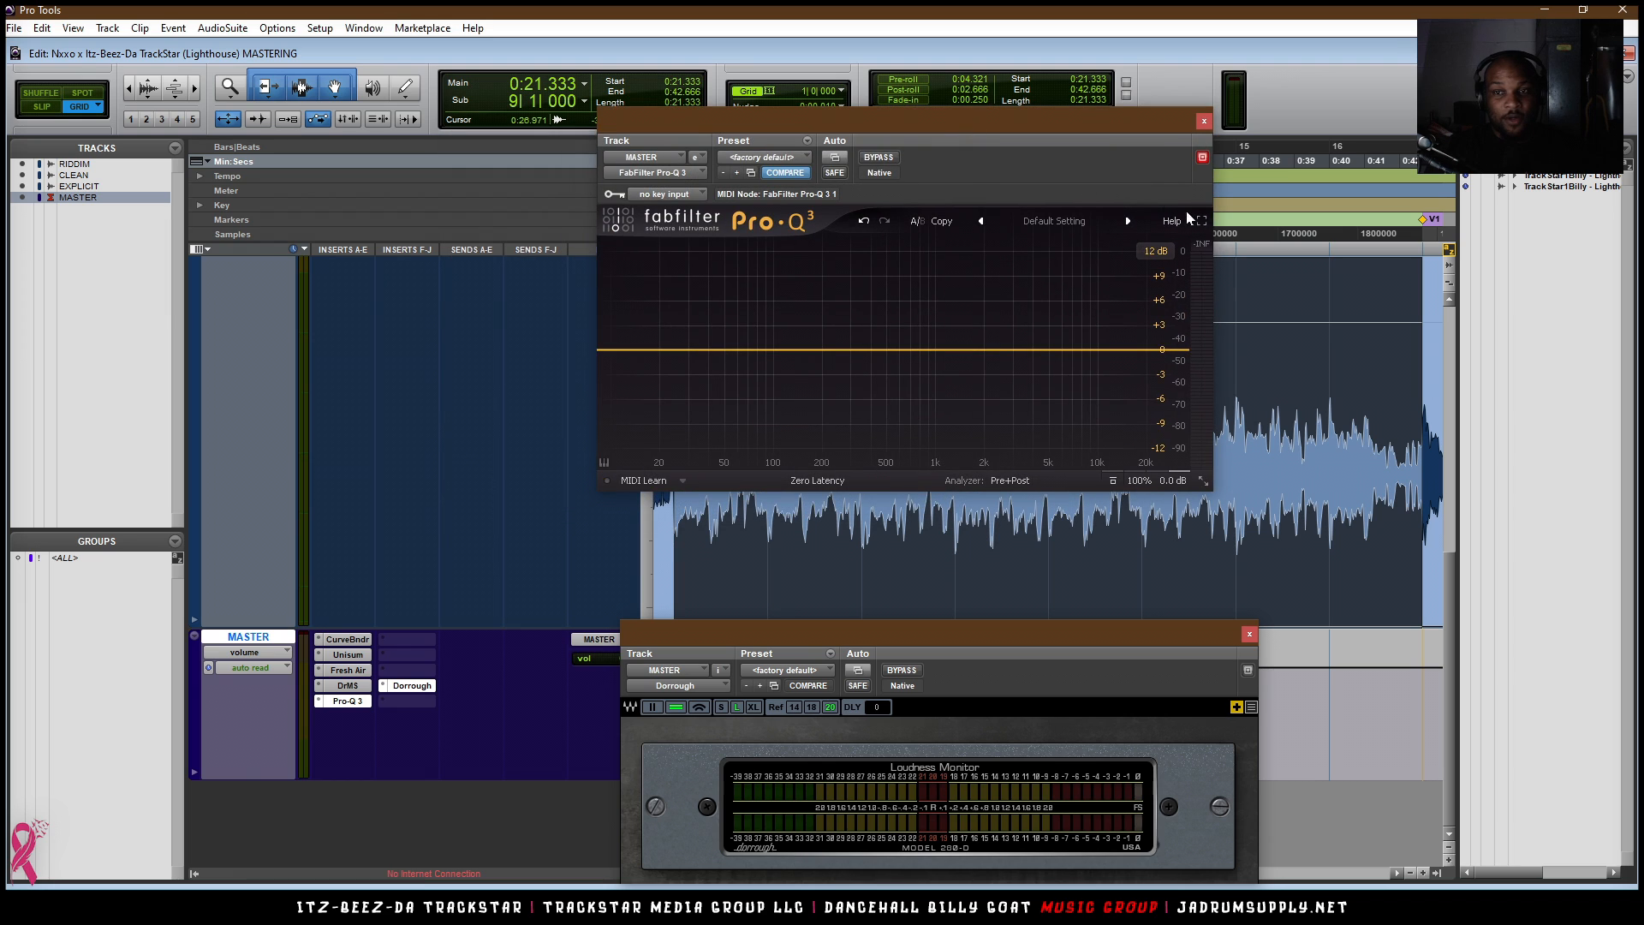
- Check the master's spectrum in Pro-Q 3 and add a low-cut band at 28 Hz with a 30 dB/oct slope
key("space")
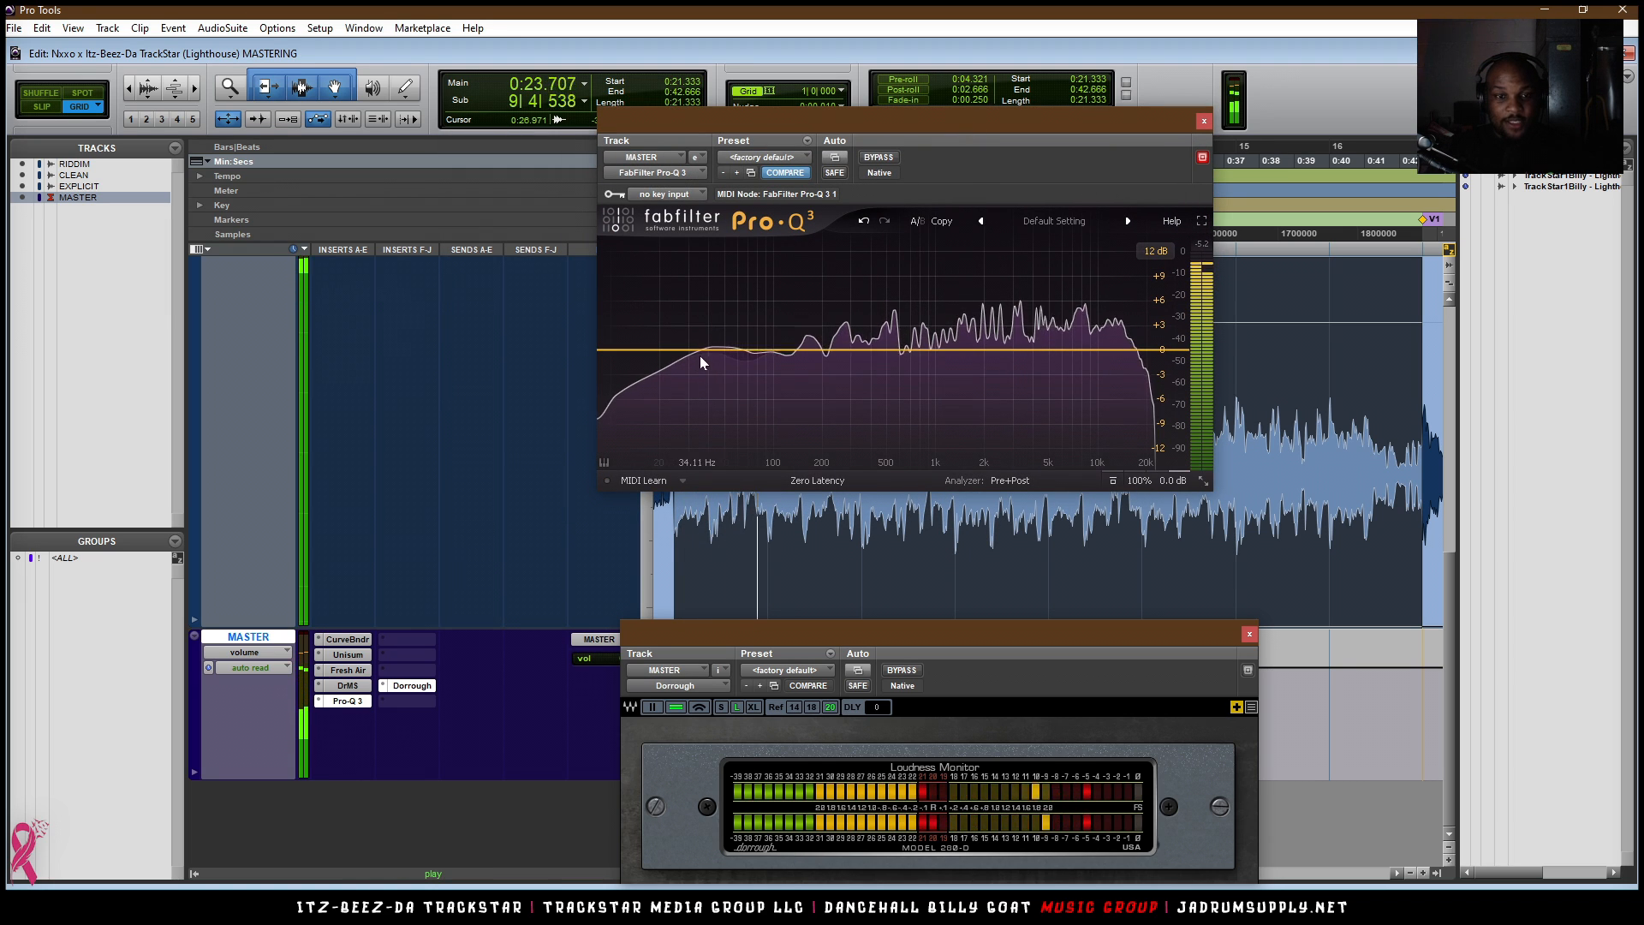
key("space")
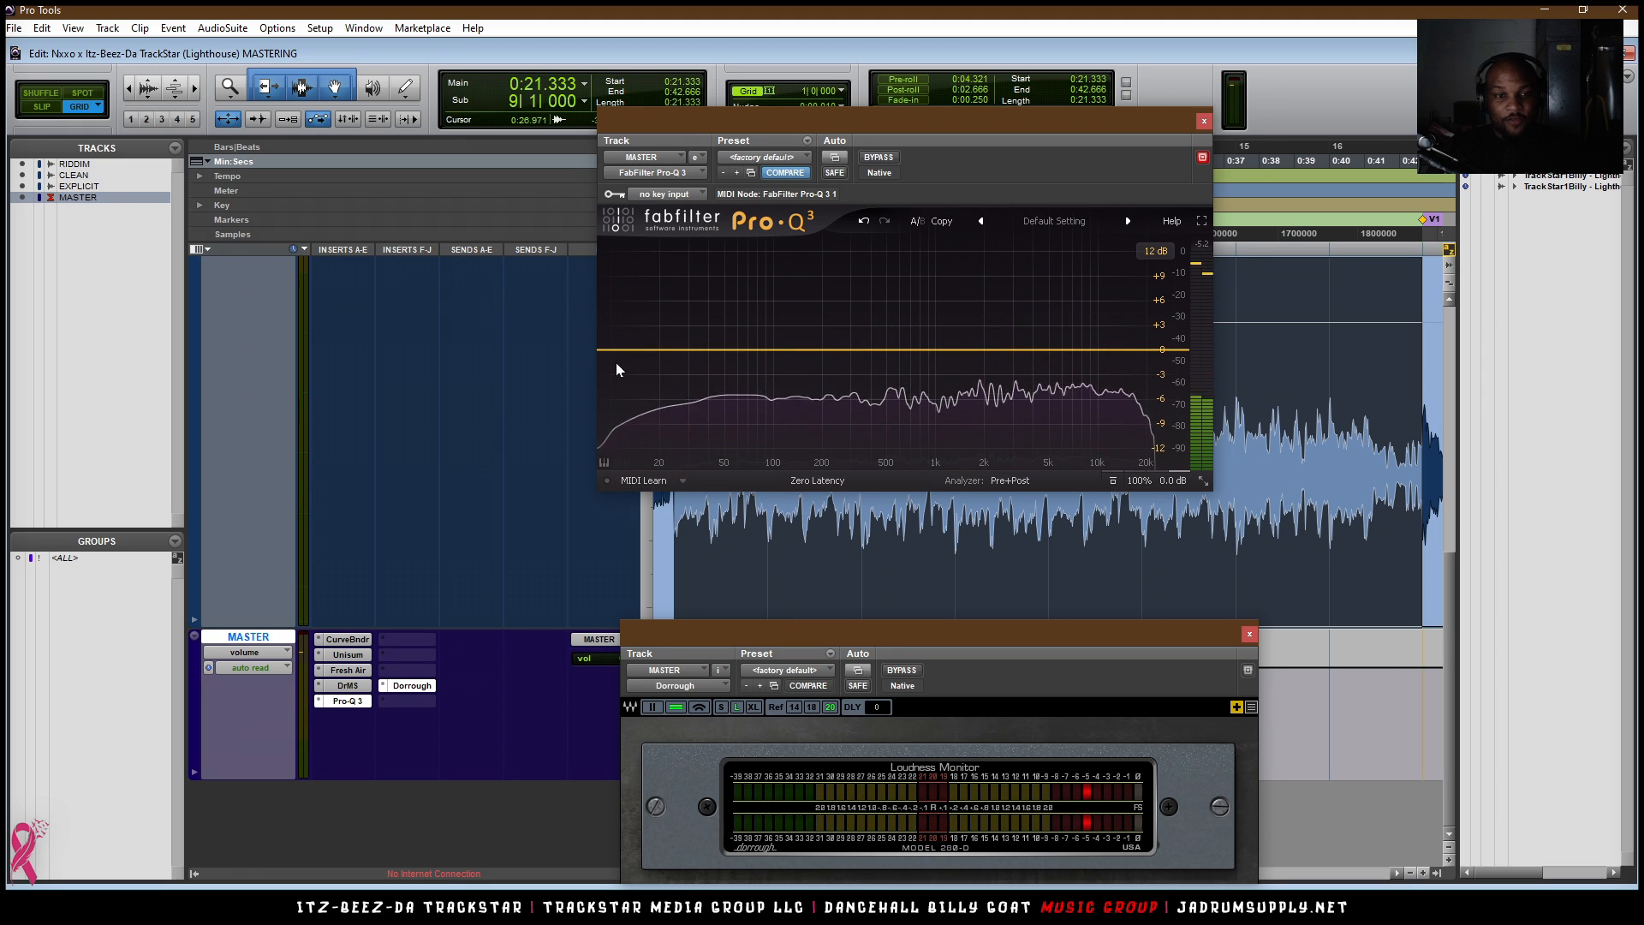
double_click(609, 352)
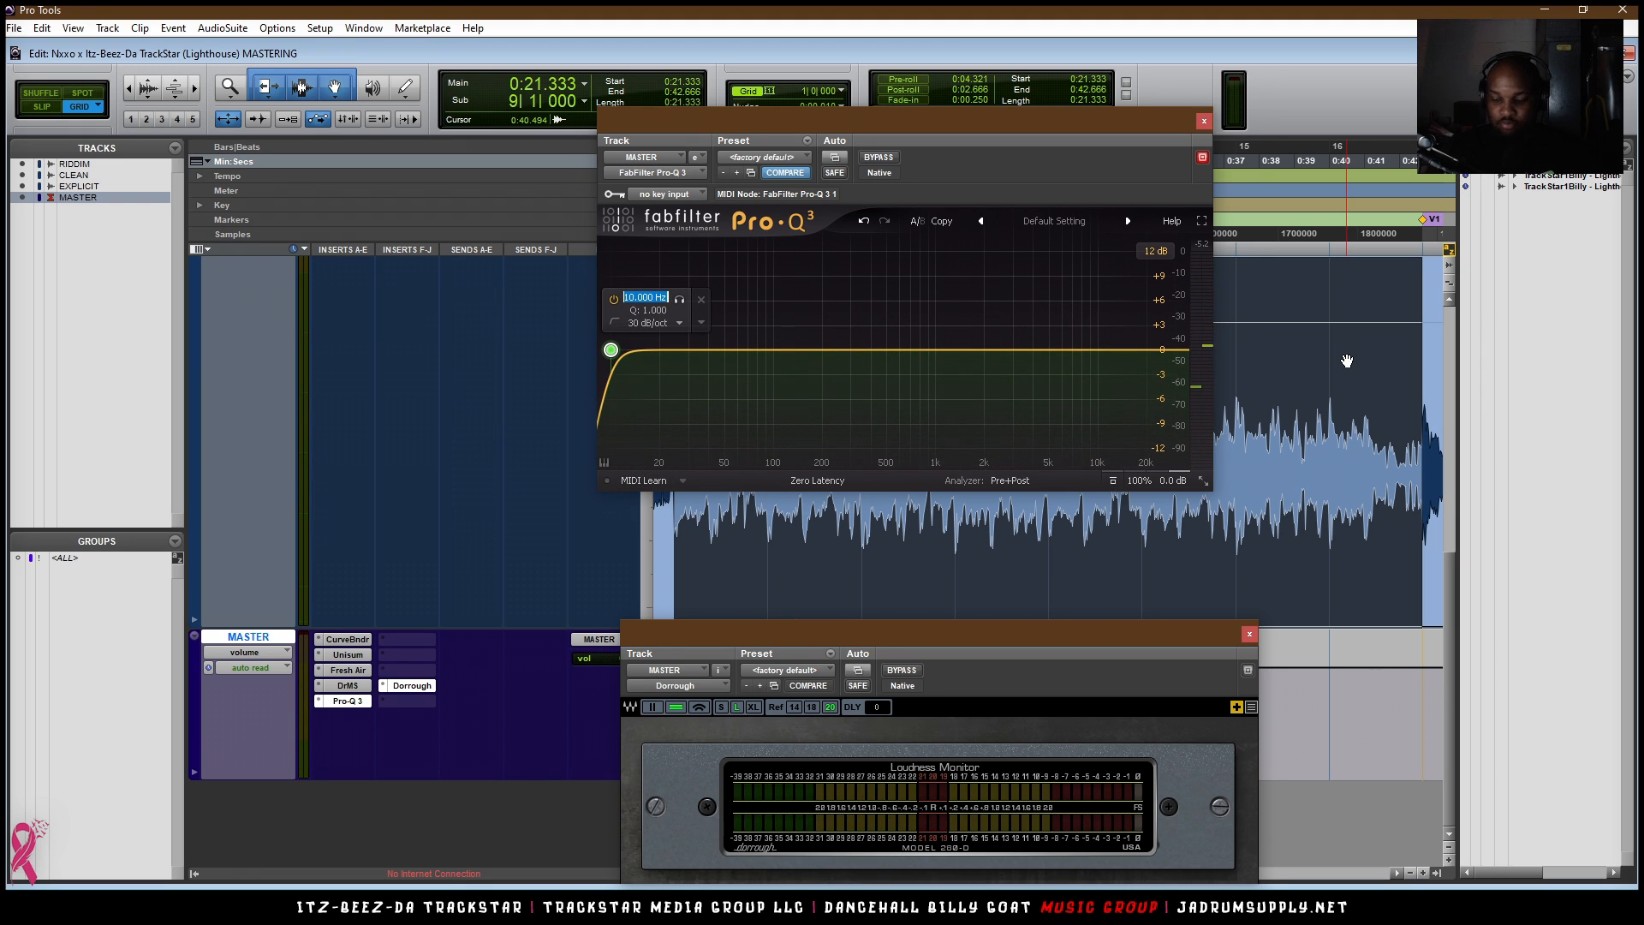
key("Return")
key("space")
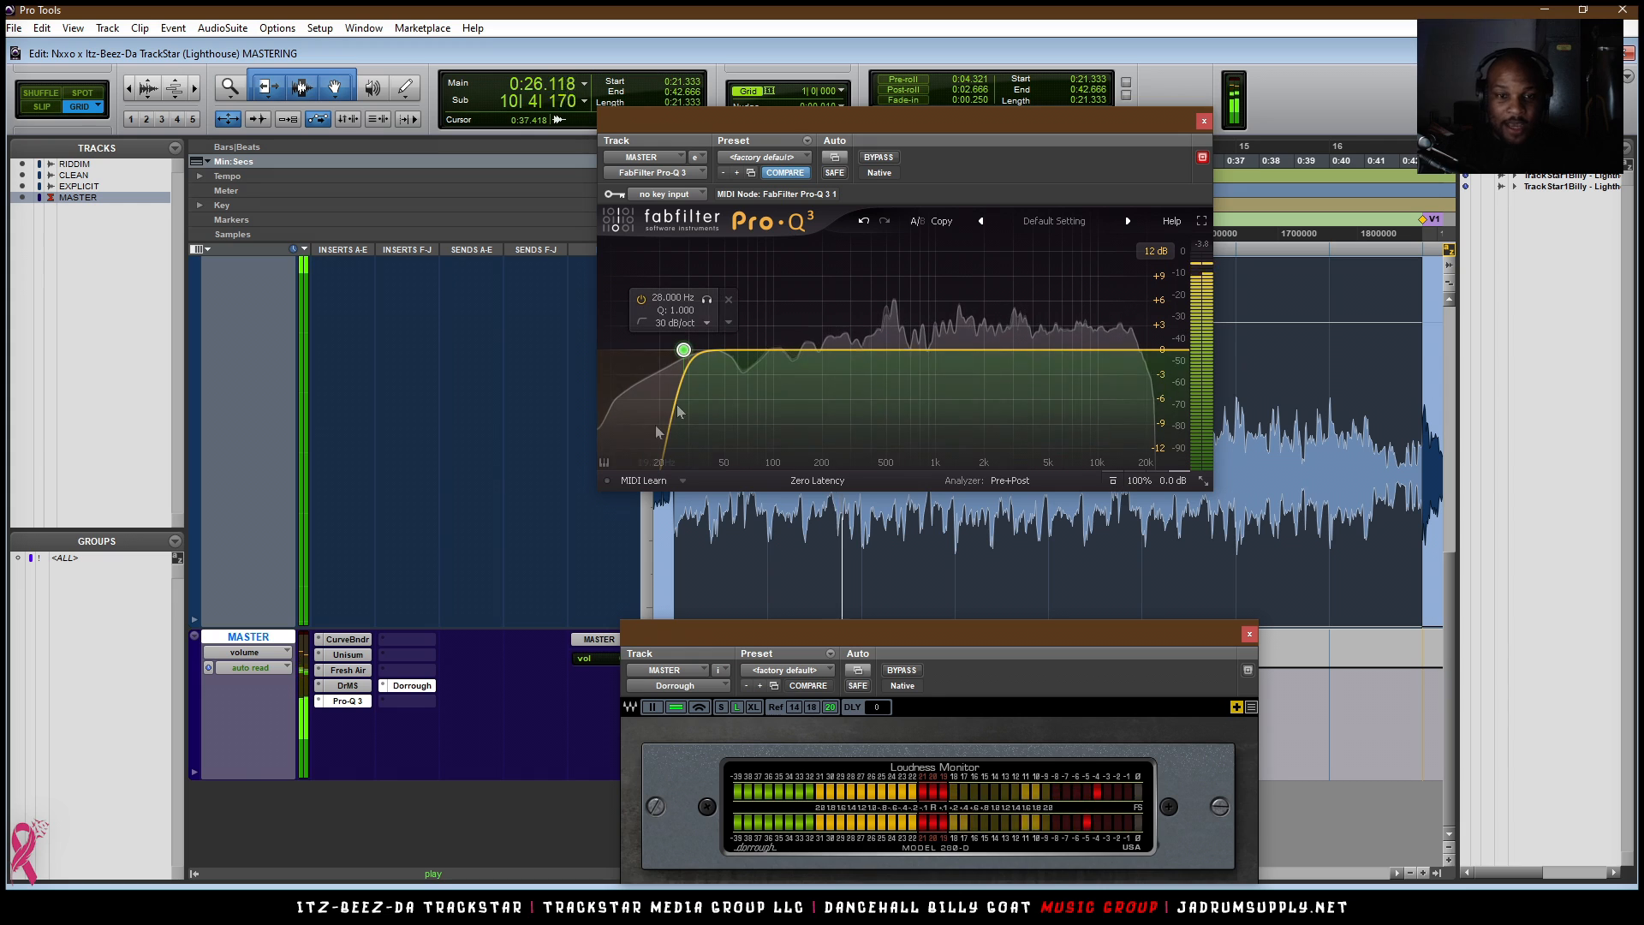
- Add a bell band in the low end and sweep it in solo to about 60 Hz during playback
left_click(742, 350)
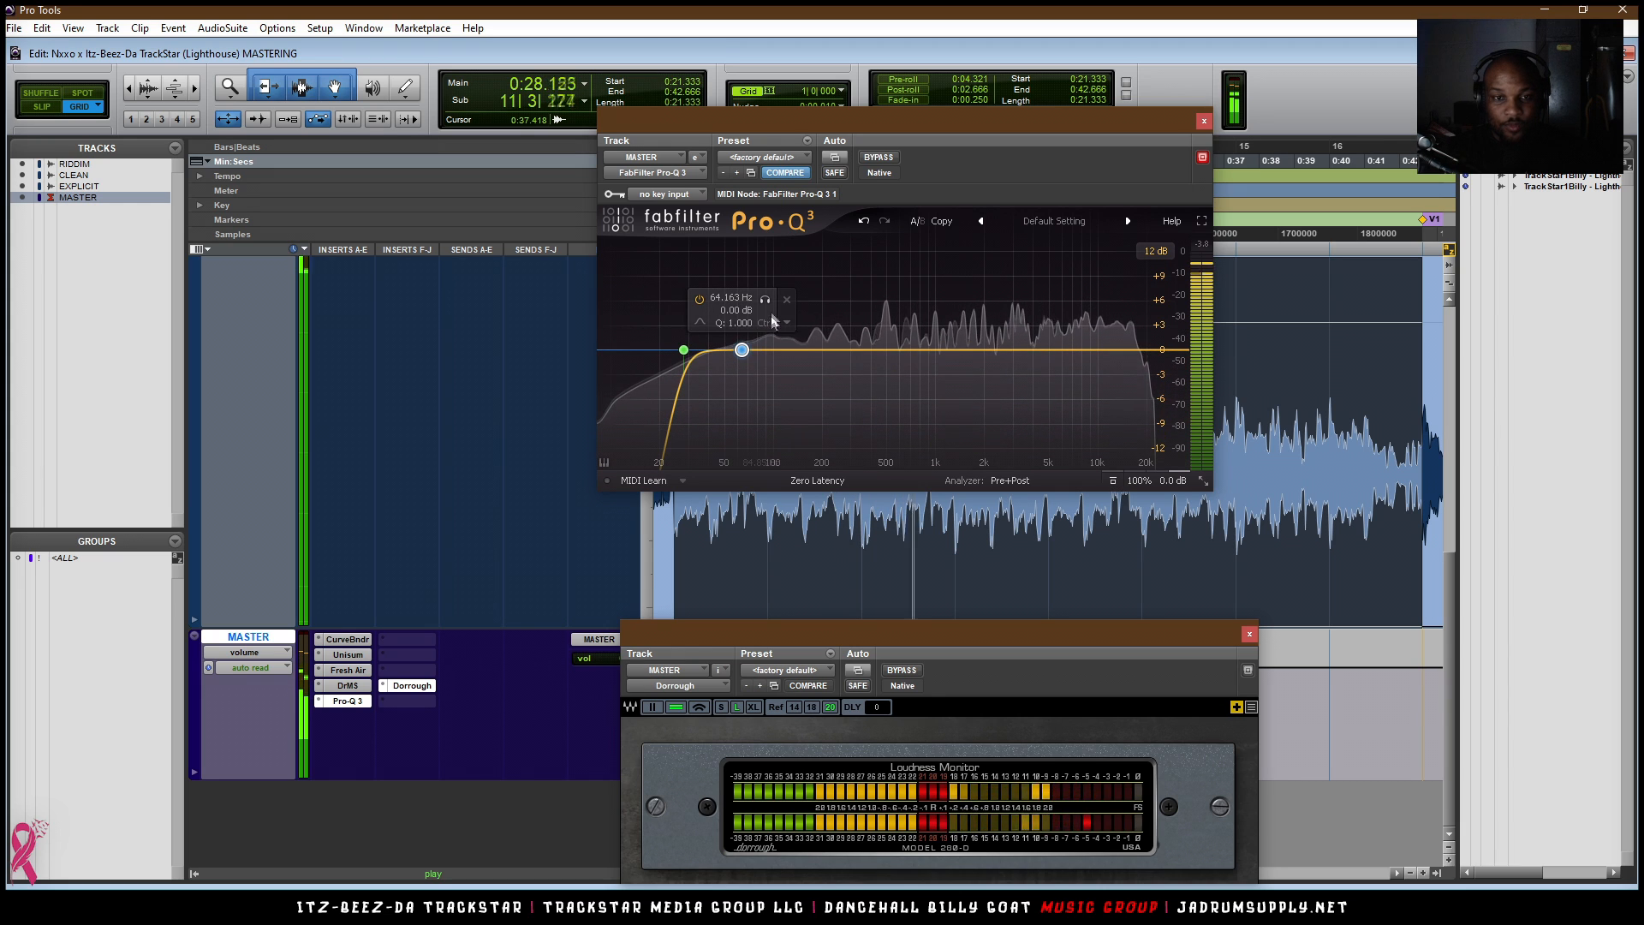
left_click(765, 301)
left_click_drag(768, 308, 766, 301)
key("space")
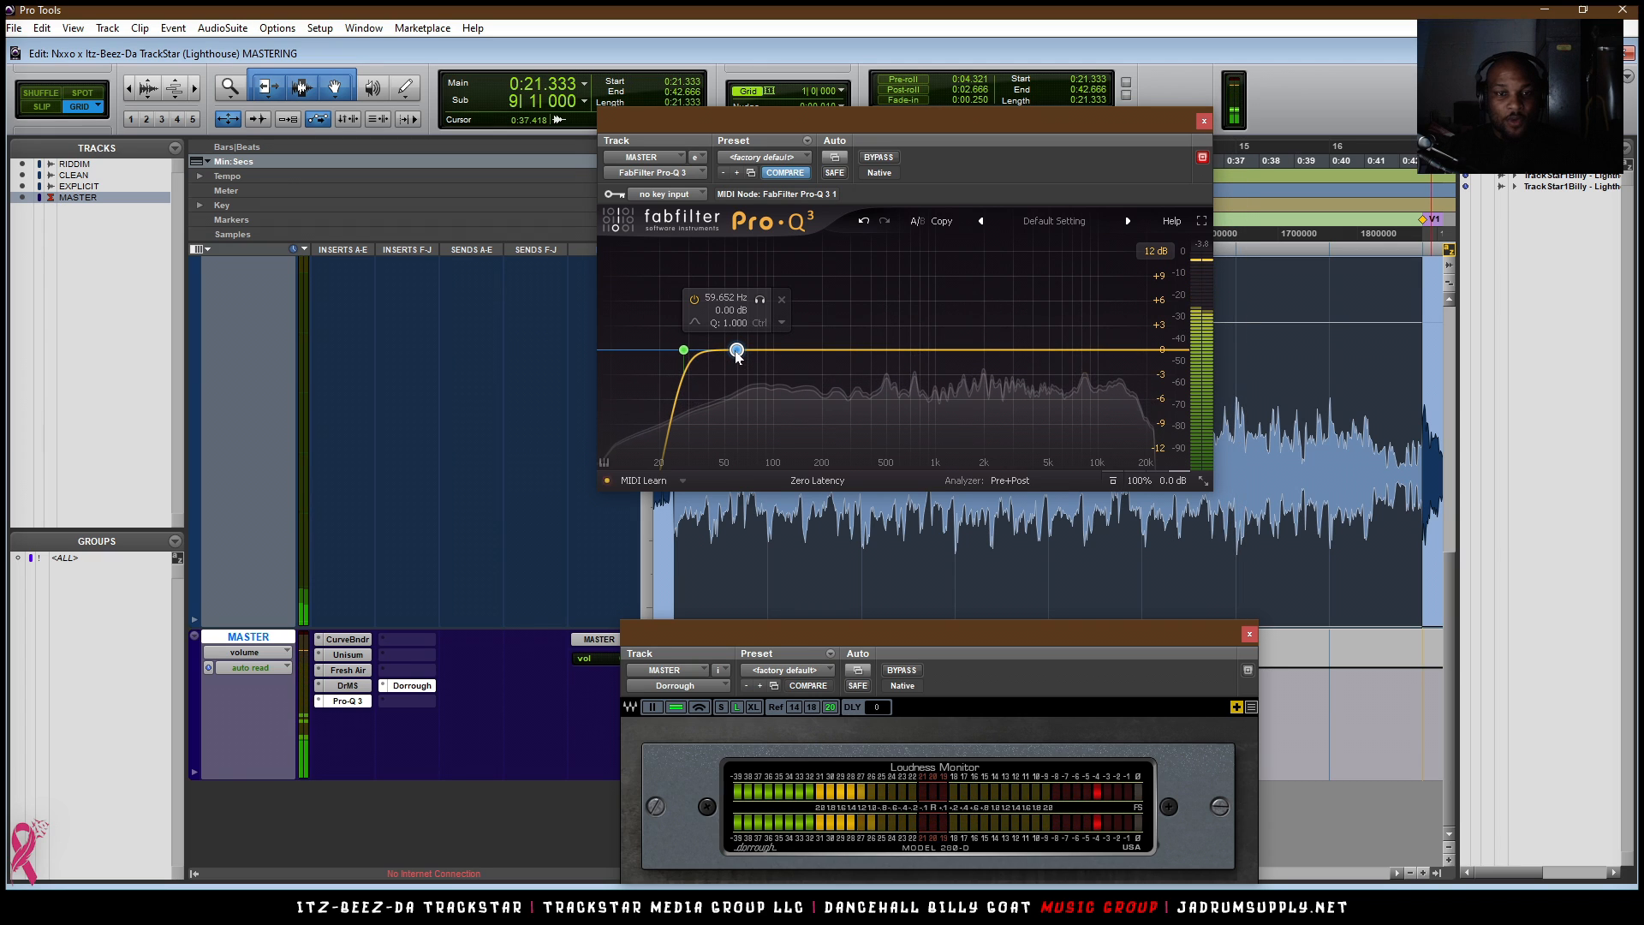
- Make the 60 Hz bell dynamic with an upward range and a Q of about 2.4, enlarging the equalizer to full screen
right_click(737, 354)
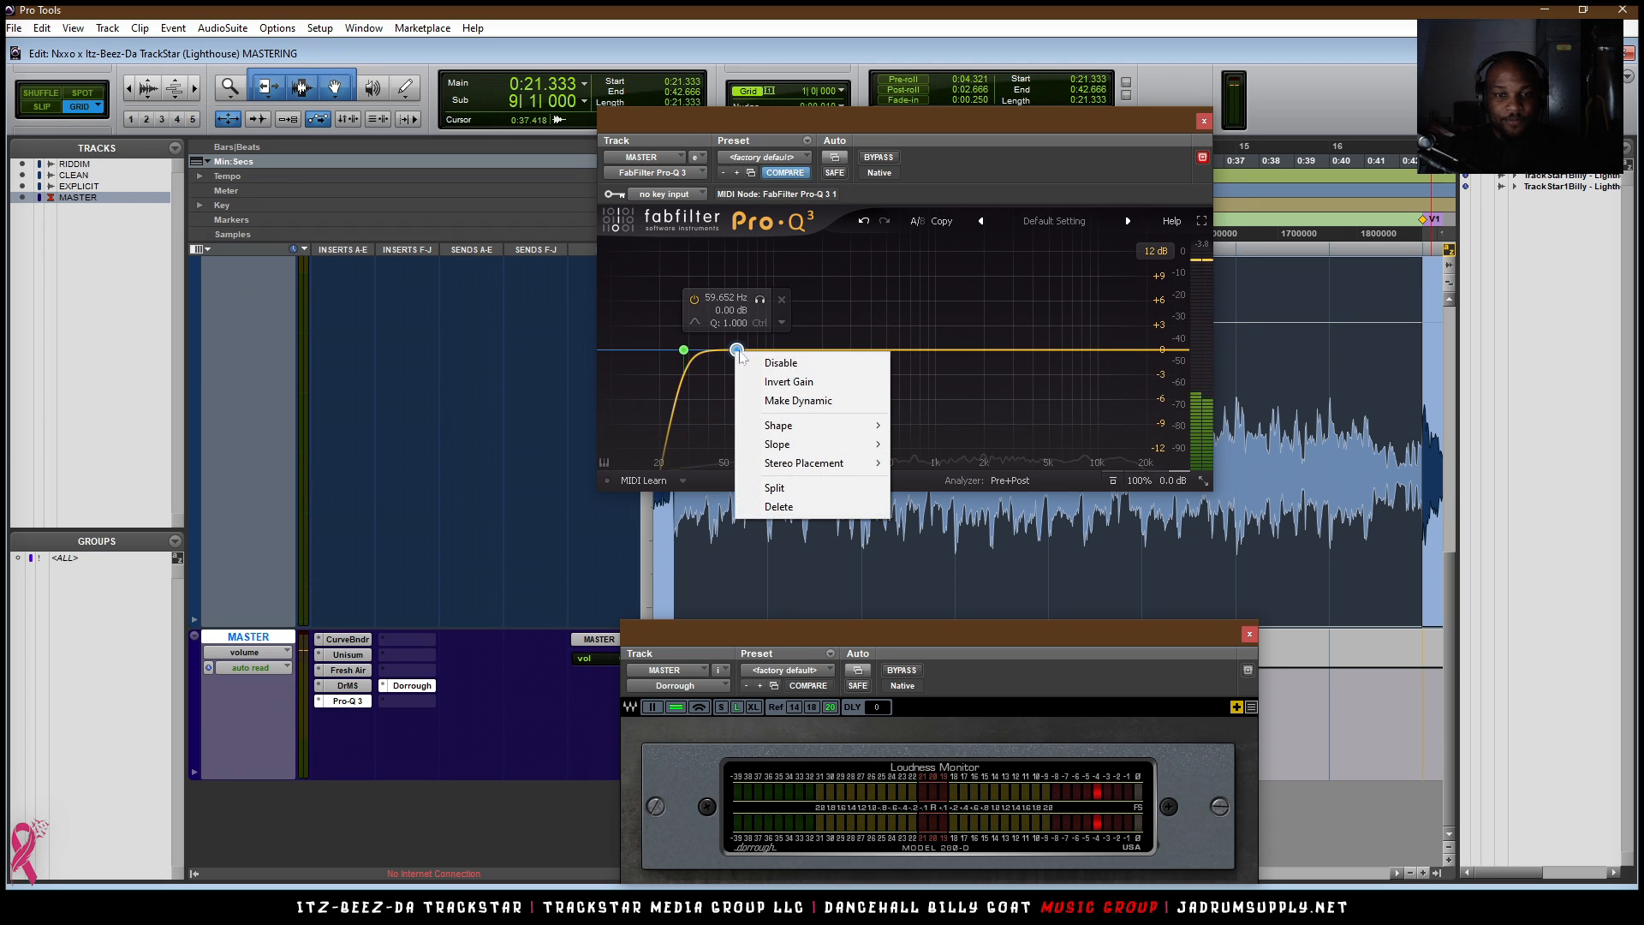
left_click(777, 402)
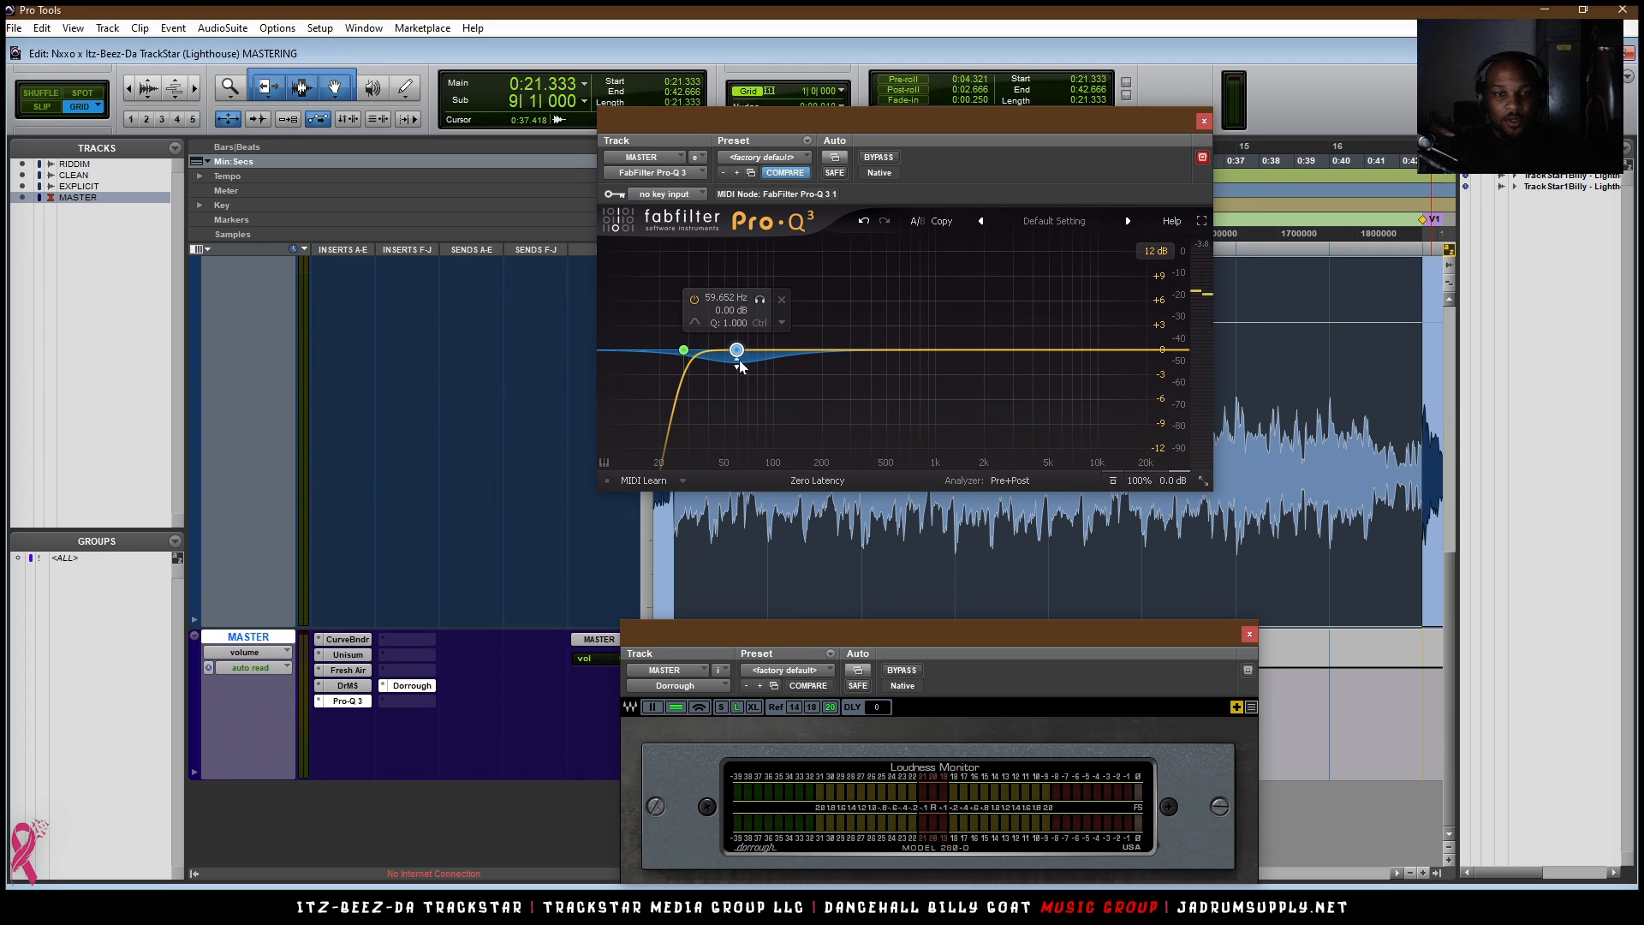
left_click_drag(740, 367, 745, 357)
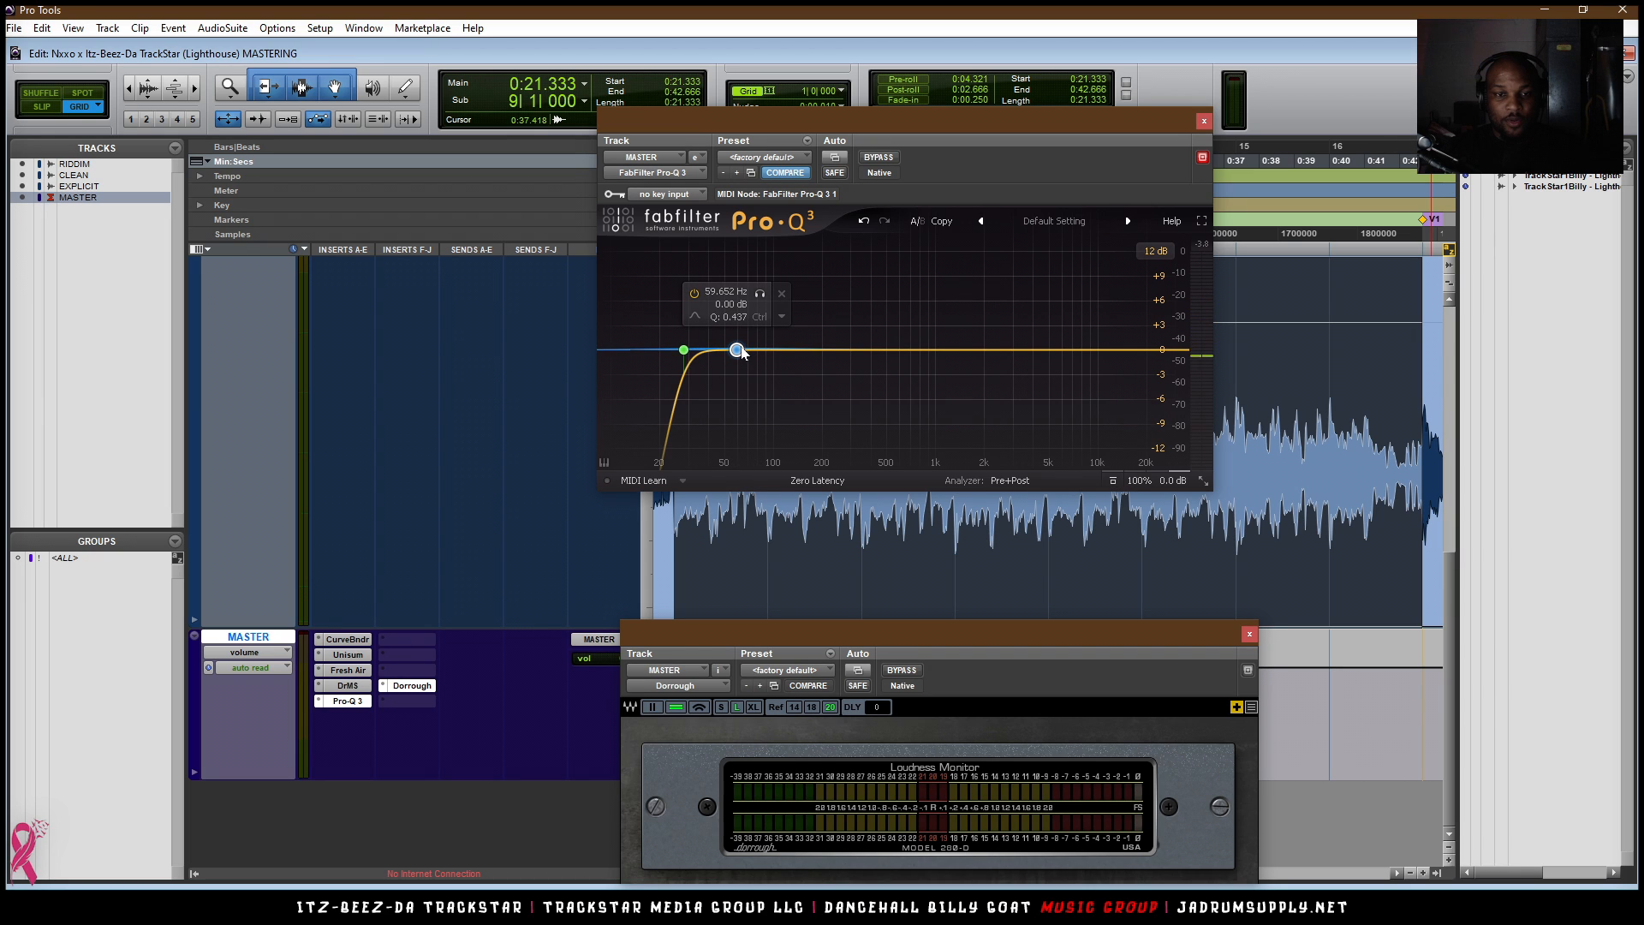
left_click(1202, 221)
left_click_drag(374, 384, 373, 367)
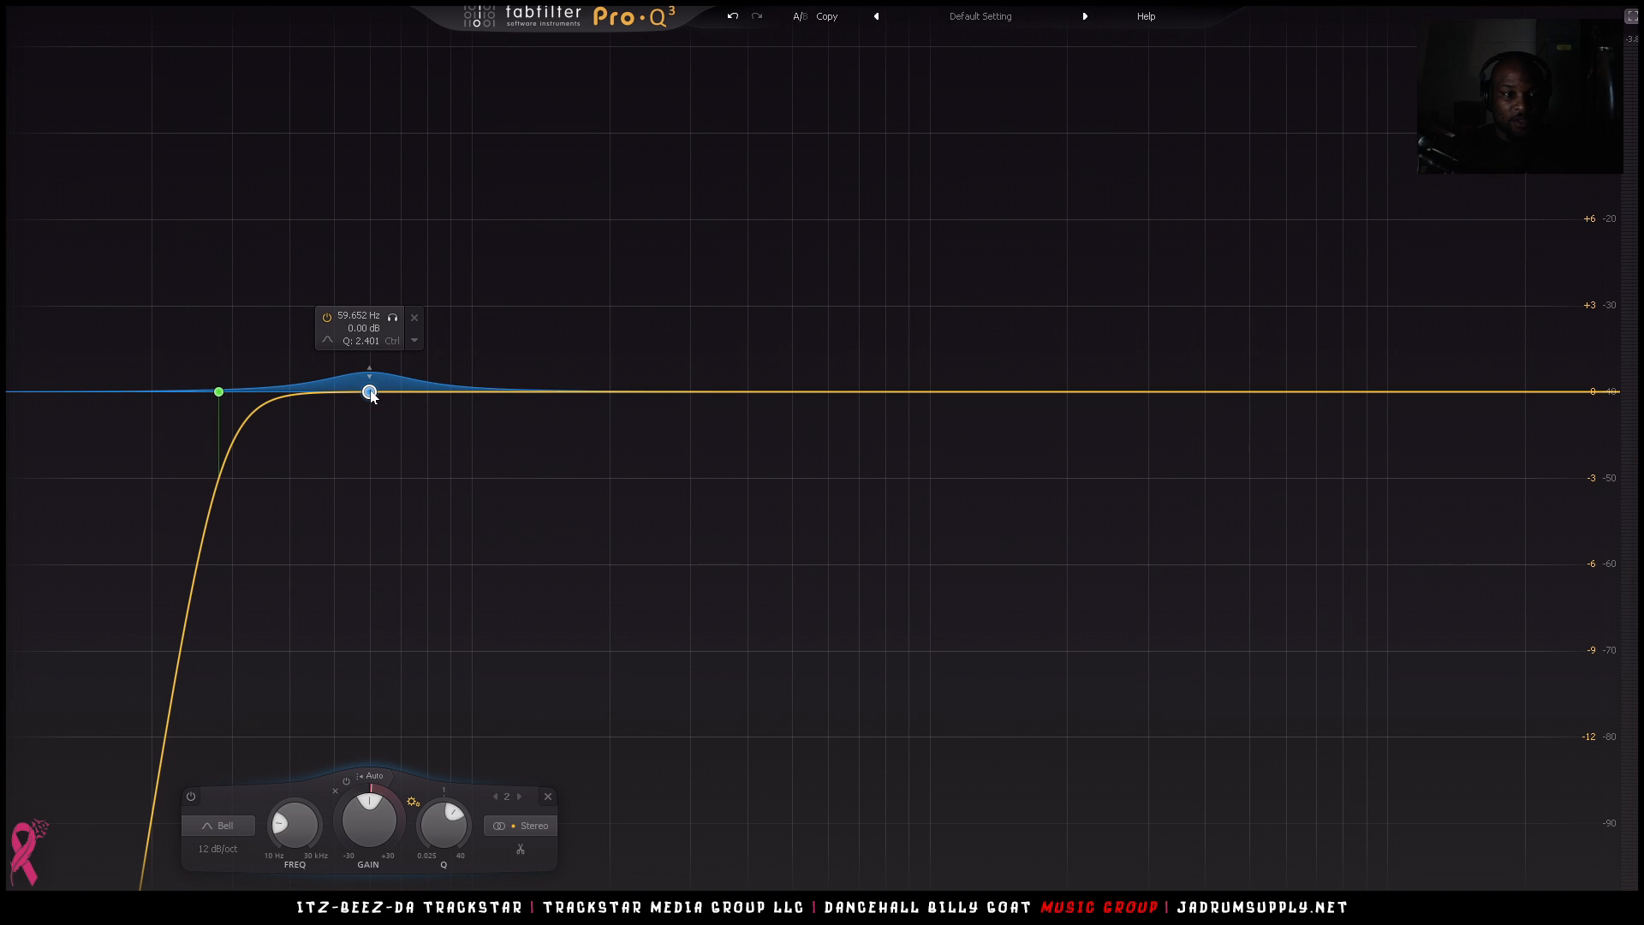
- Set the 60 Hz bell's gain to +1 dB and pull its dynamic range downward
type("1")
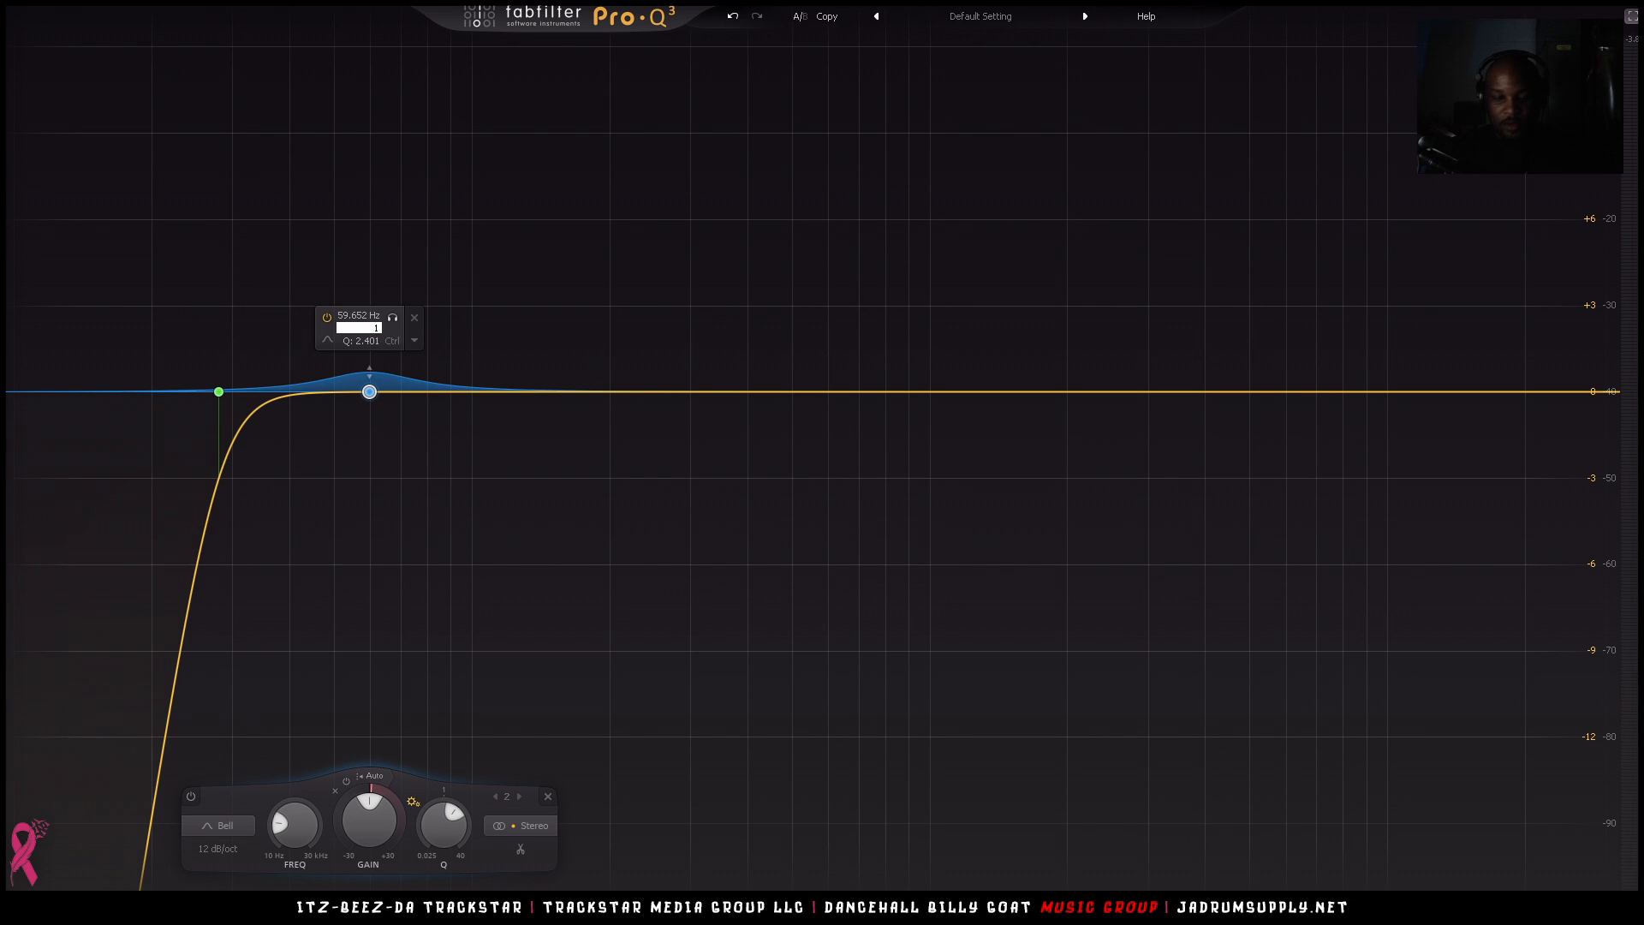
key("Return")
left_click_drag(368, 353, 369, 379)
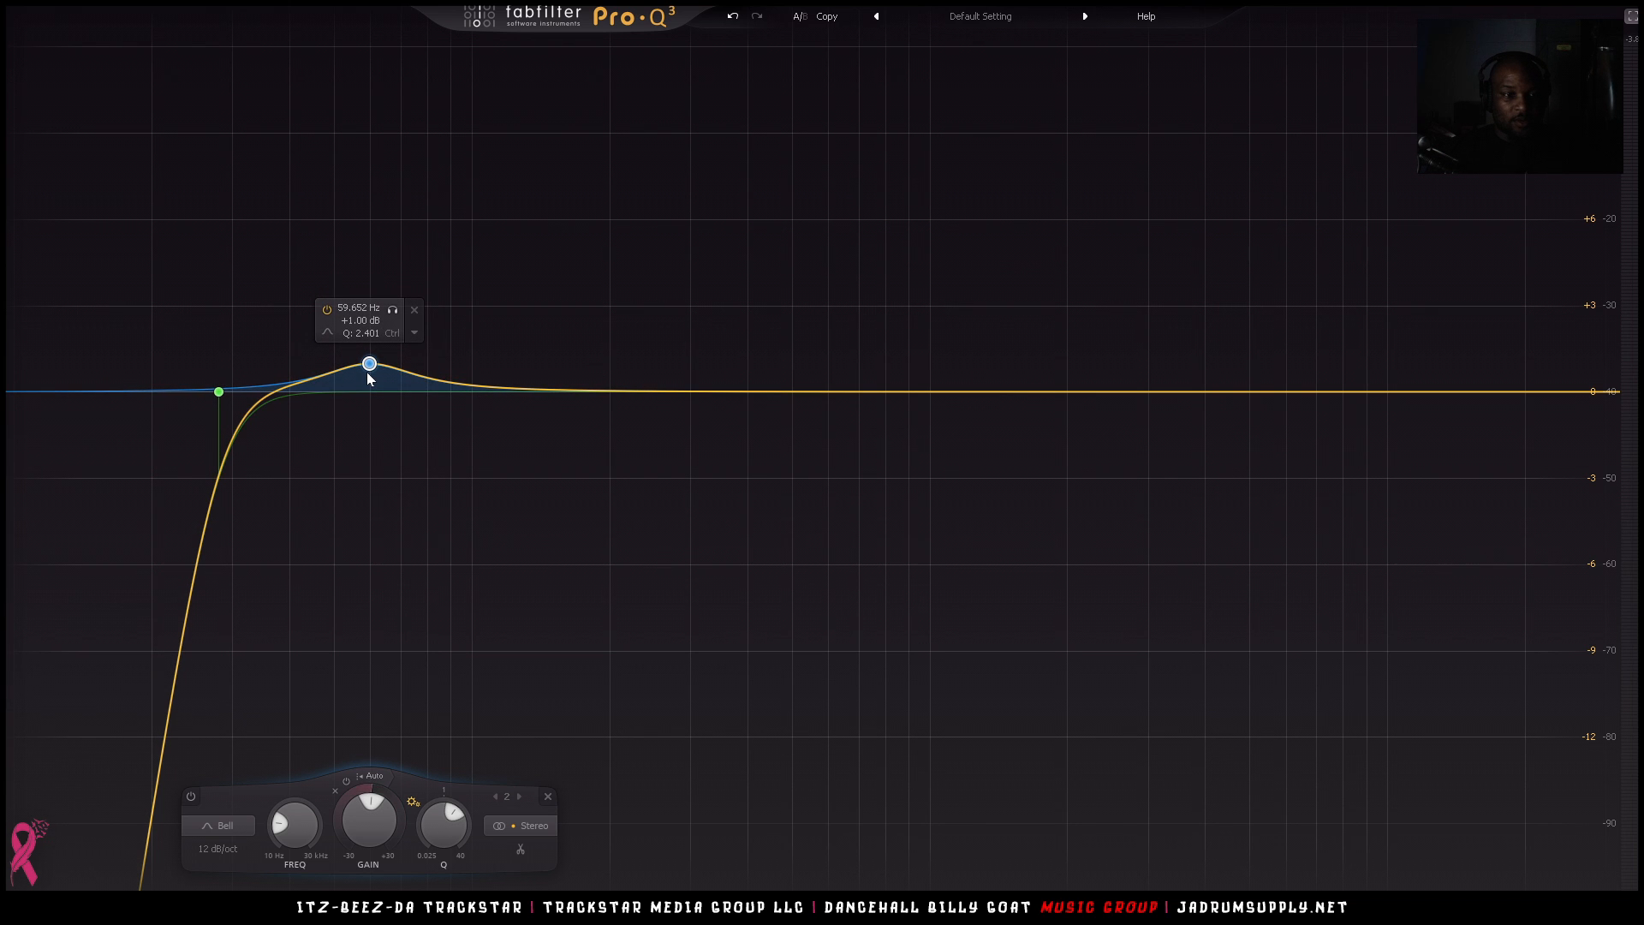
- Lower the 60 Hz bell's gain to -1 dB and reset its dynamic range to 0 dB
left_click_drag(385, 826, 378, 830)
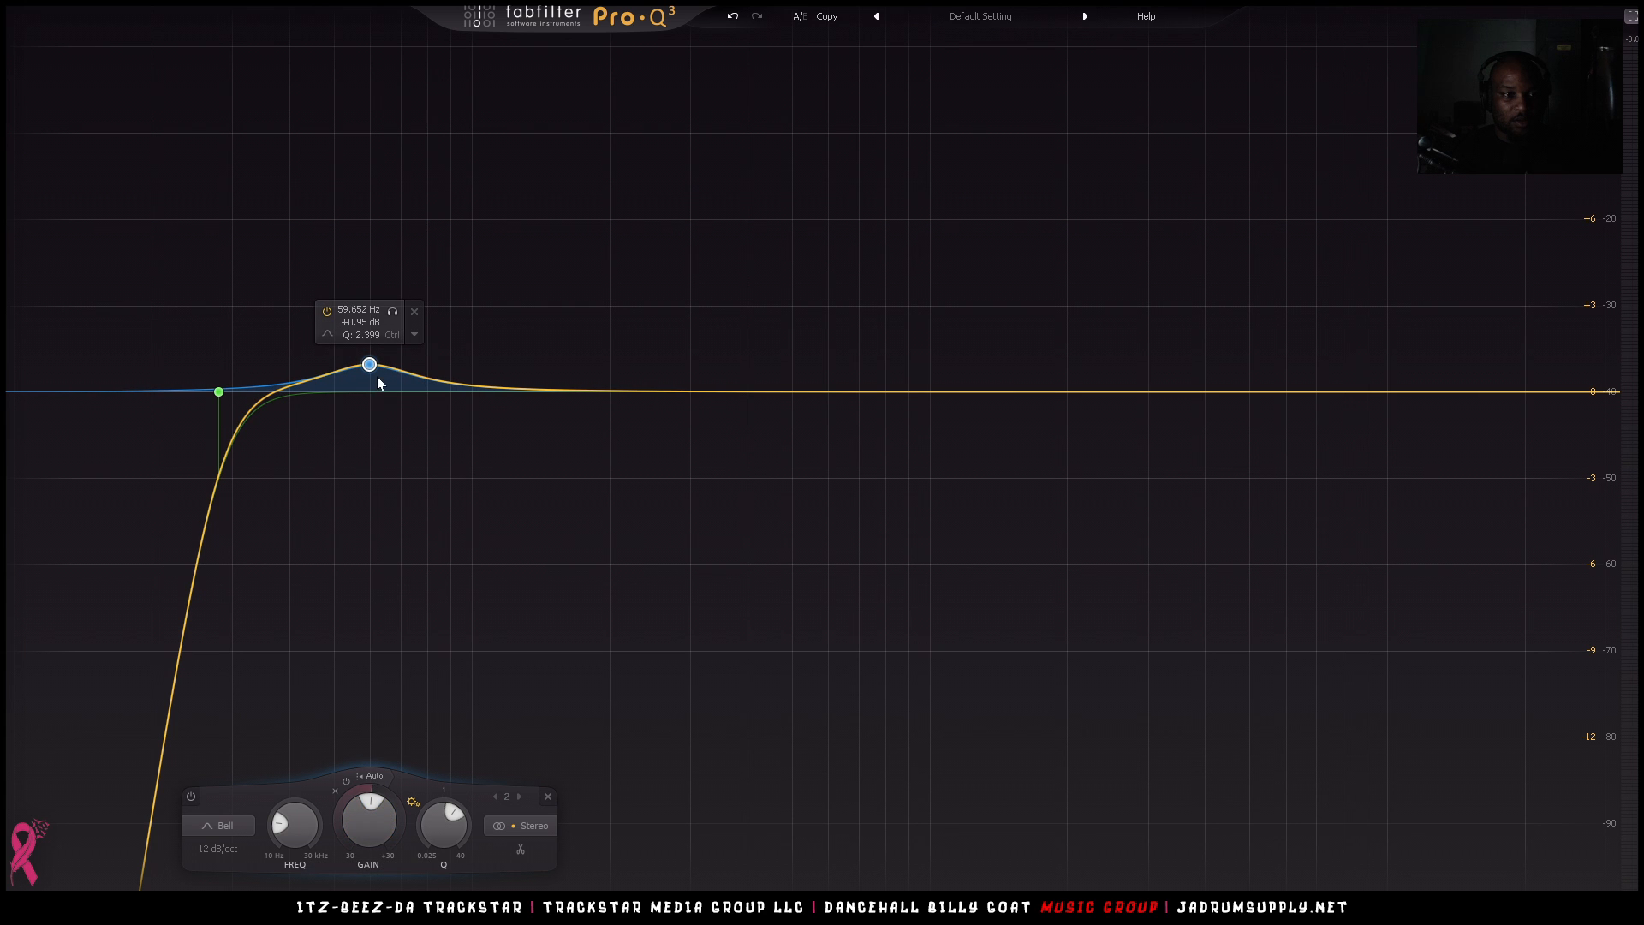
left_click_drag(373, 370, 375, 398)
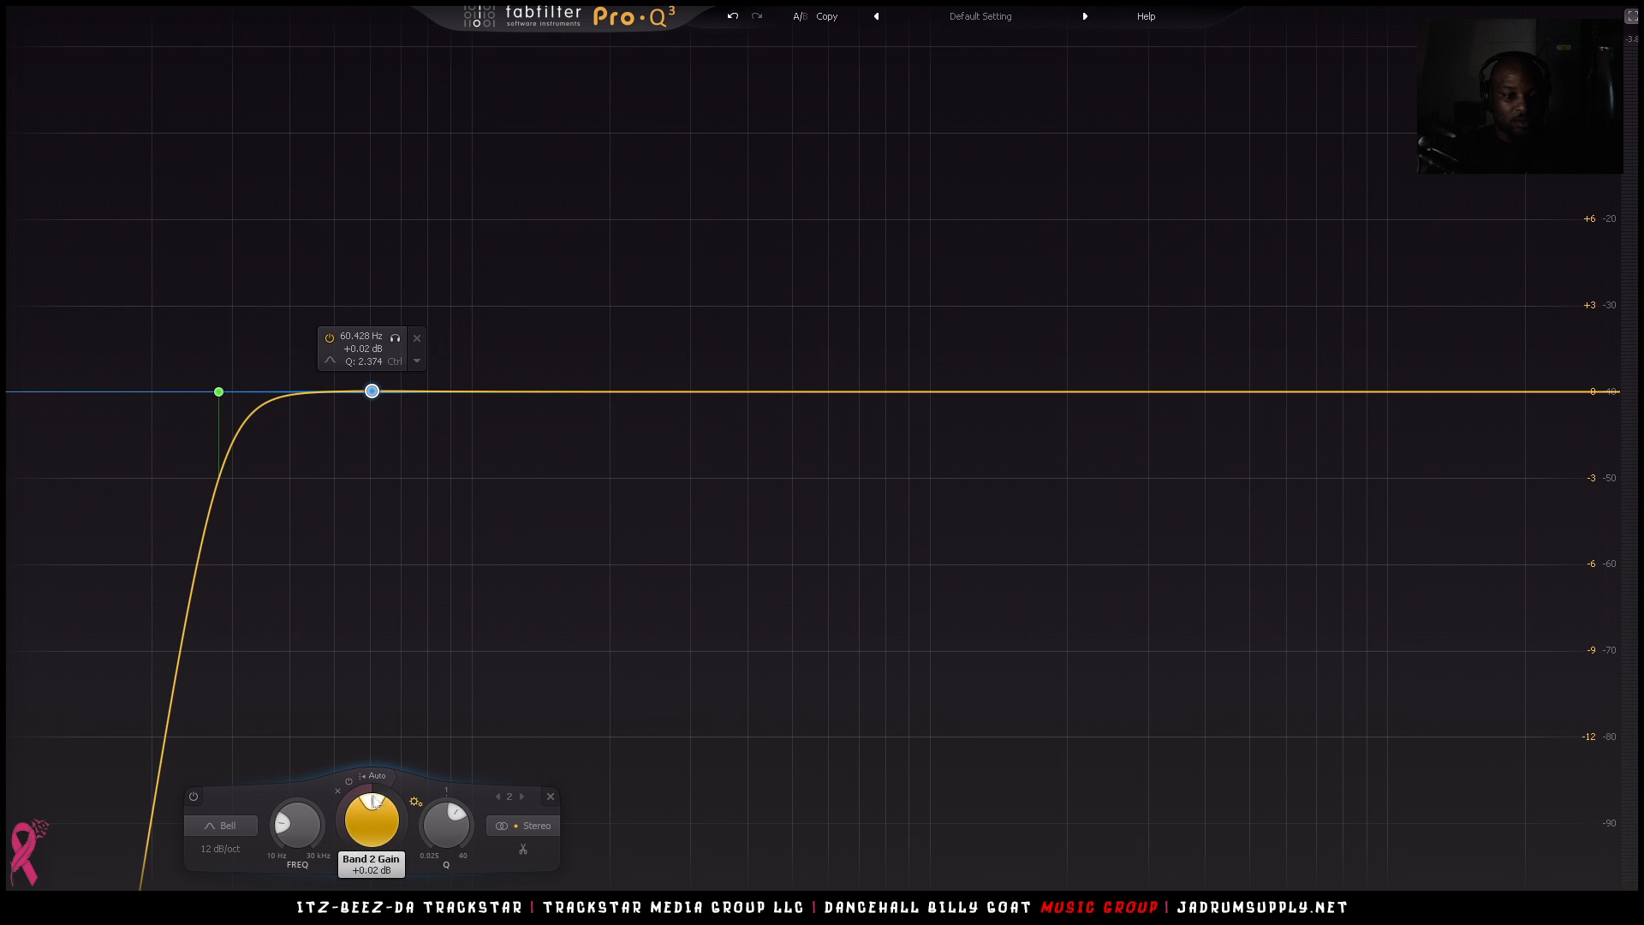
left_click_drag(375, 781, 385, 758)
left_click_drag(370, 824, 375, 852)
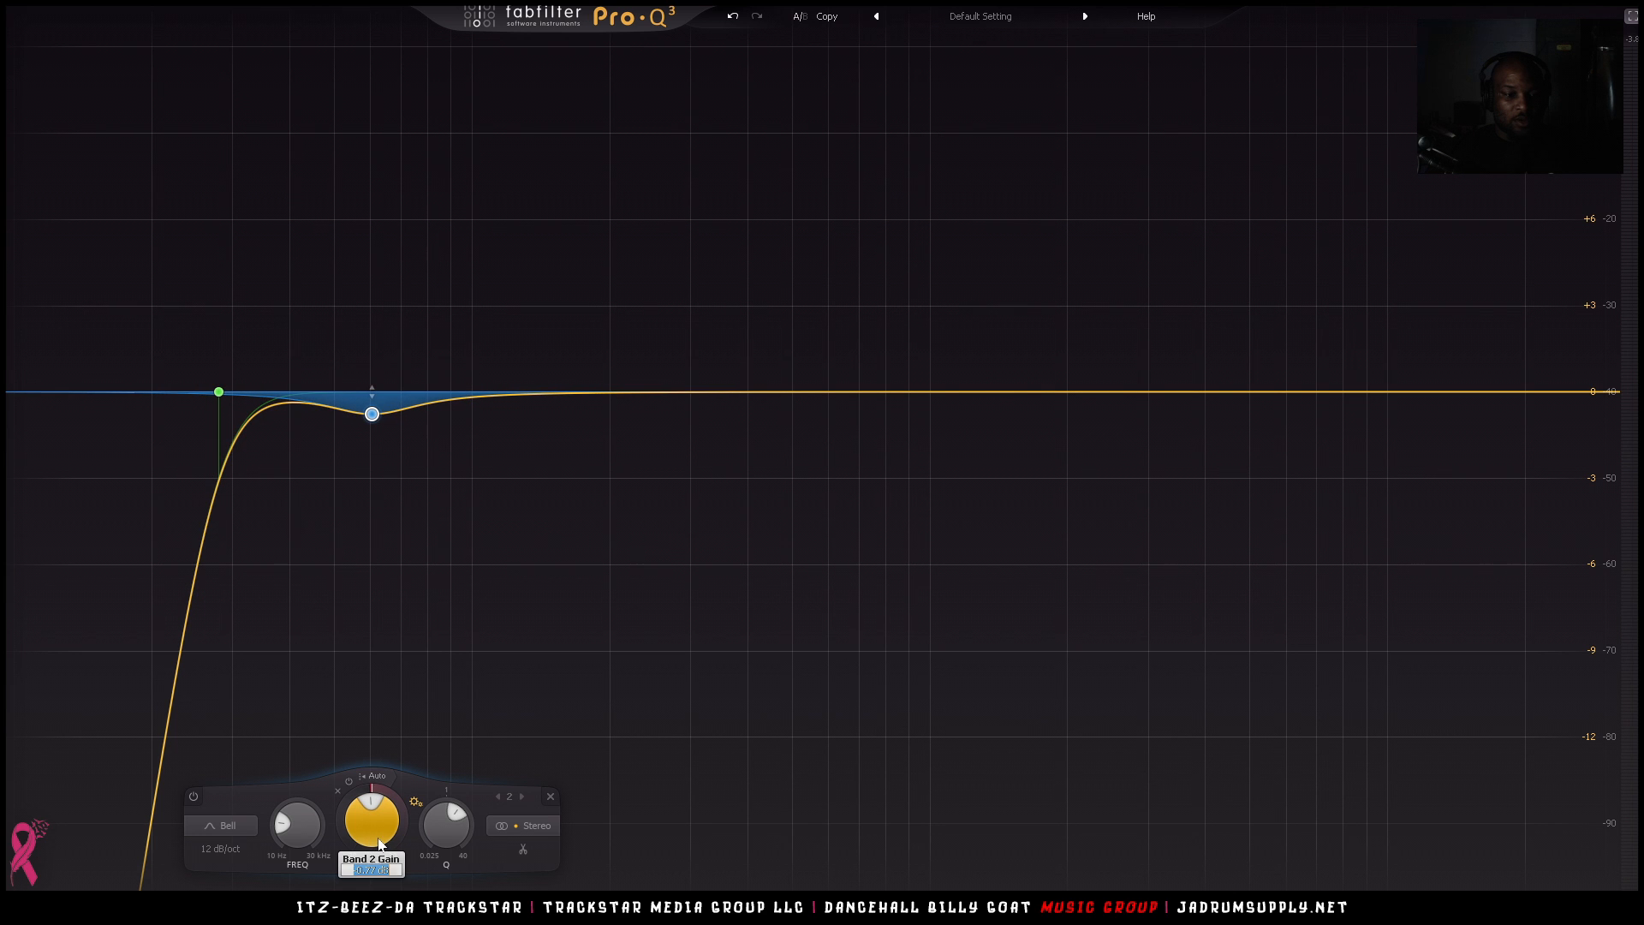
double_click(378, 847)
key("Return")
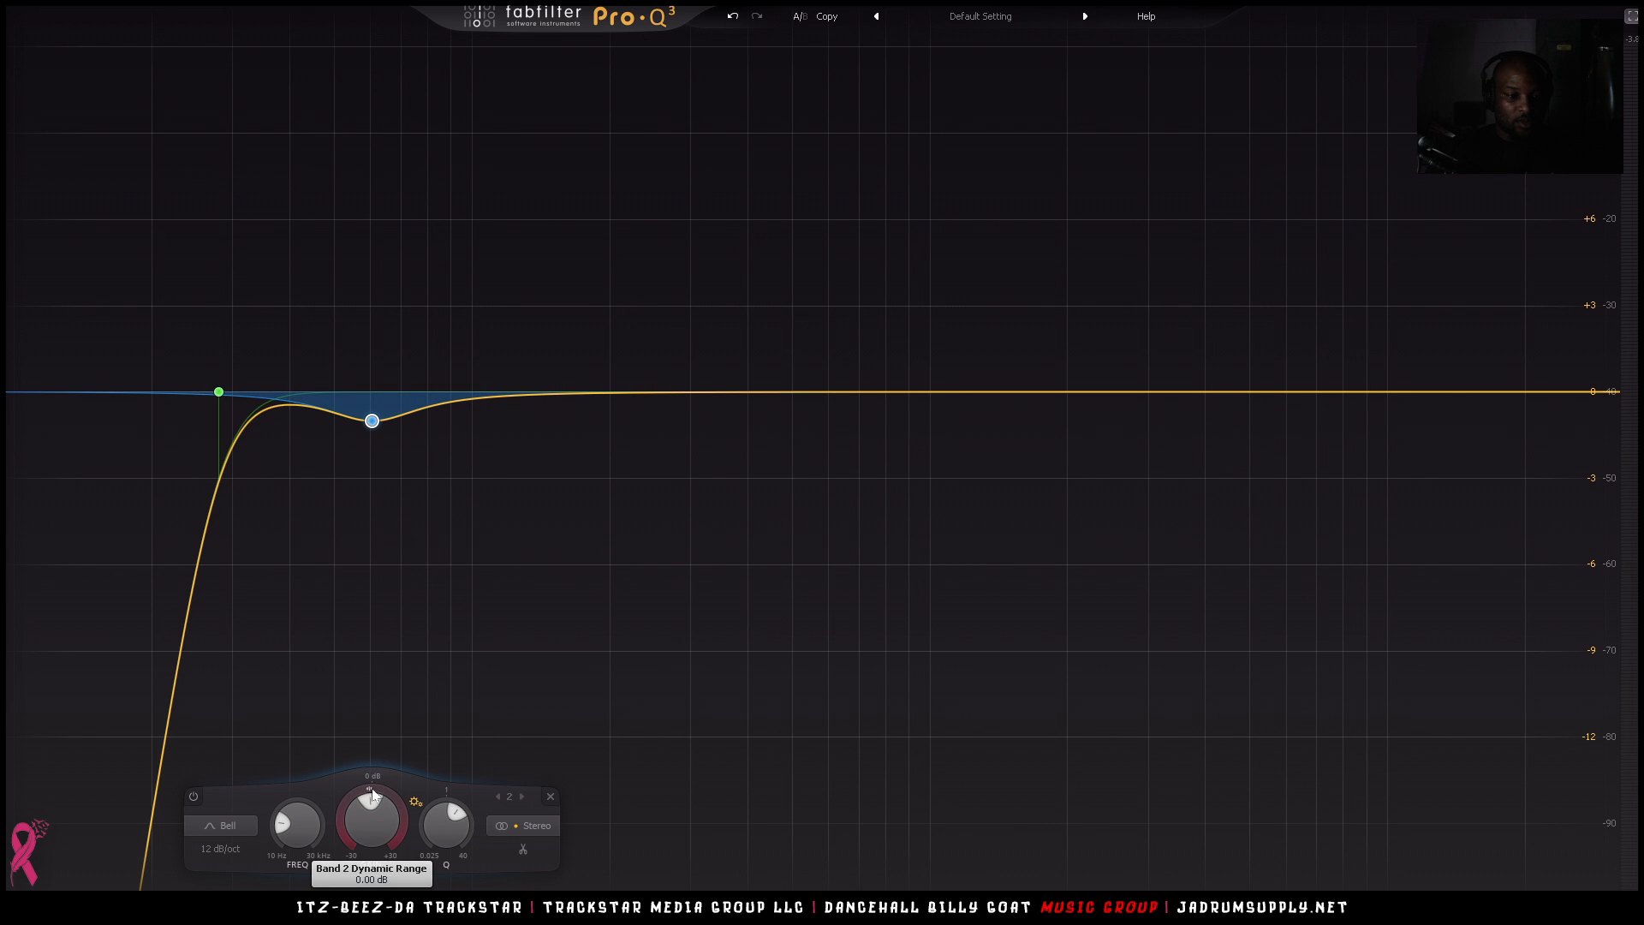
- Make the 60 Hz bell dynamic again with 0 dB gain and narrow its Q to about 4.6 during playback
right_click(371, 421)
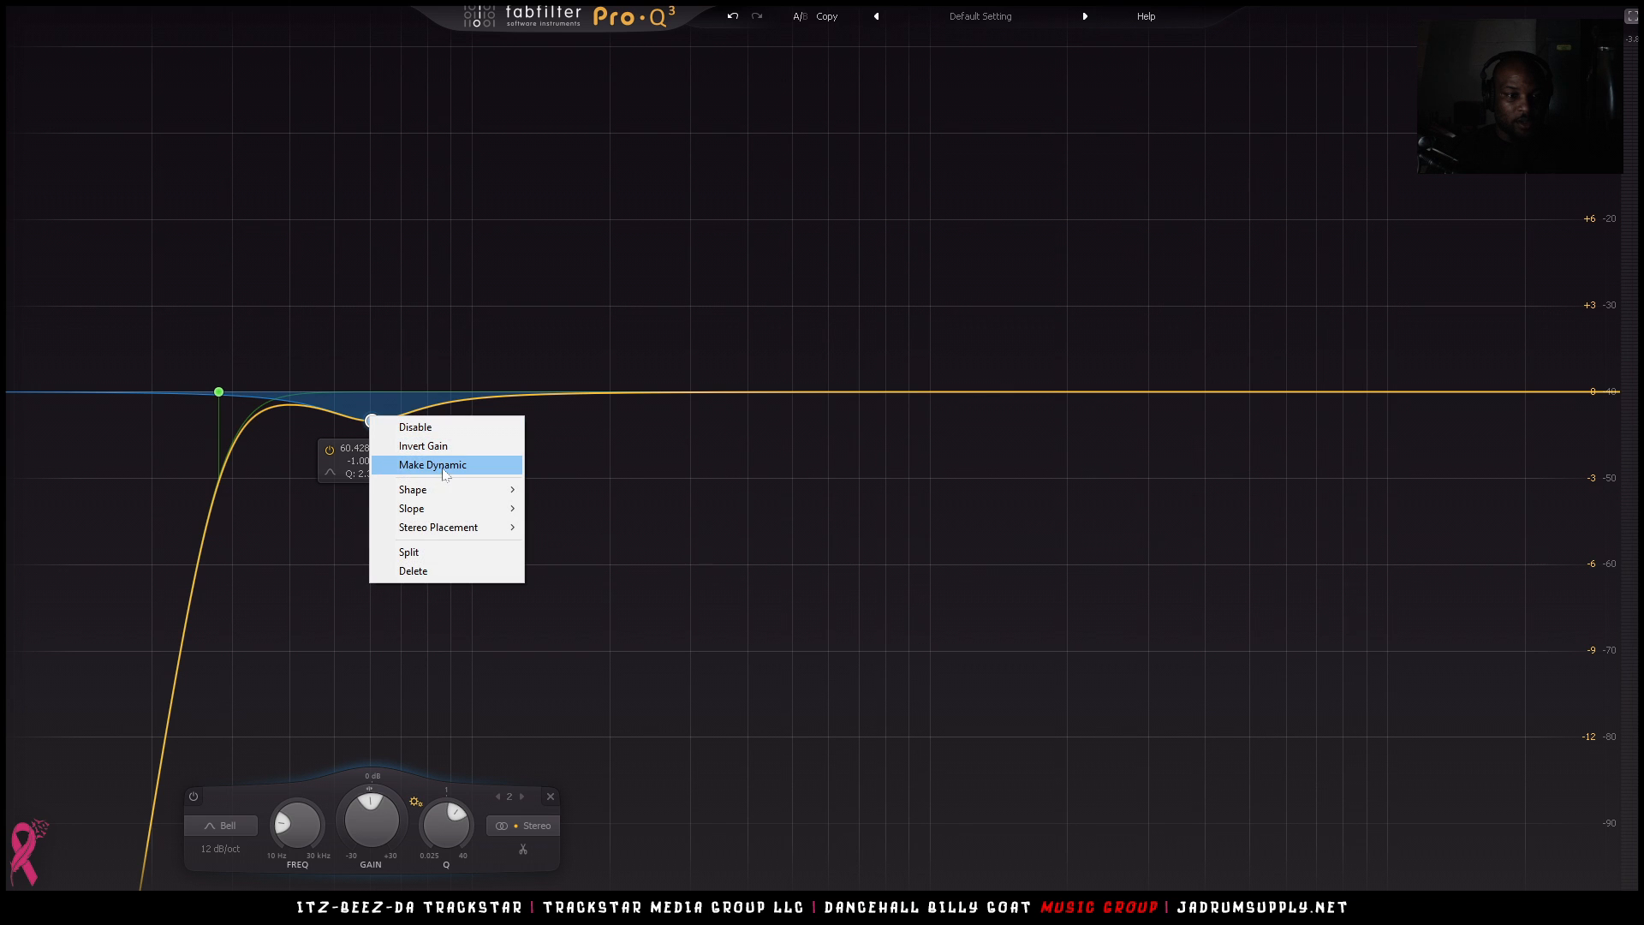
left_click(396, 463)
left_click_drag(371, 465, 378, 394)
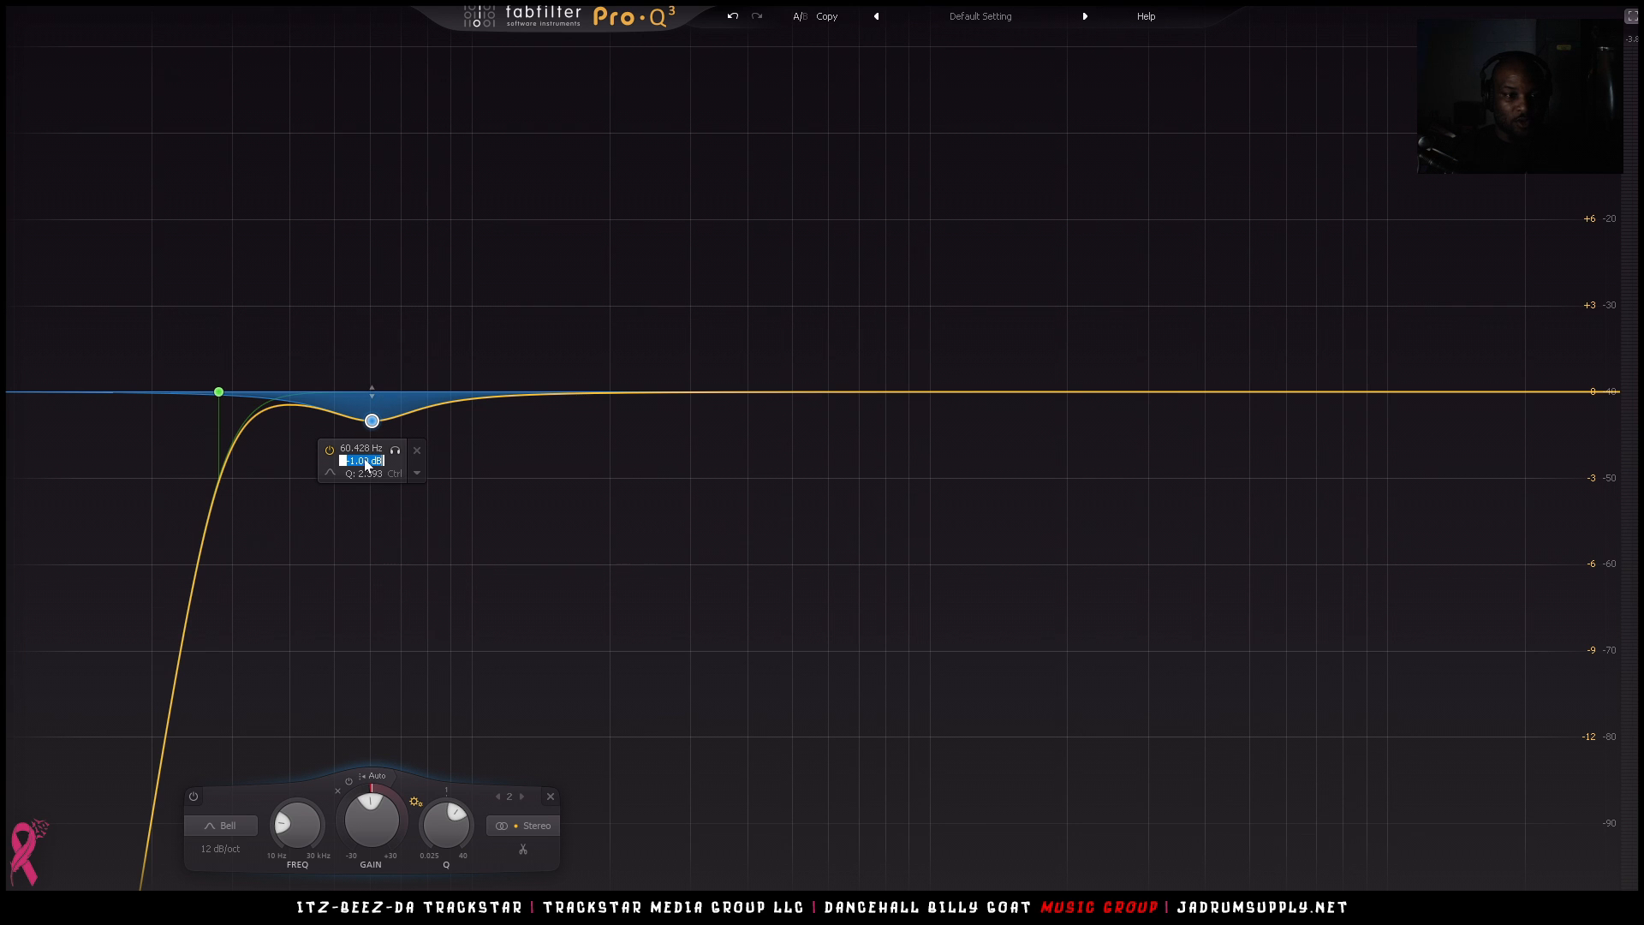
type("0")
key("Return")
scroll(370, 369, "up", 5)
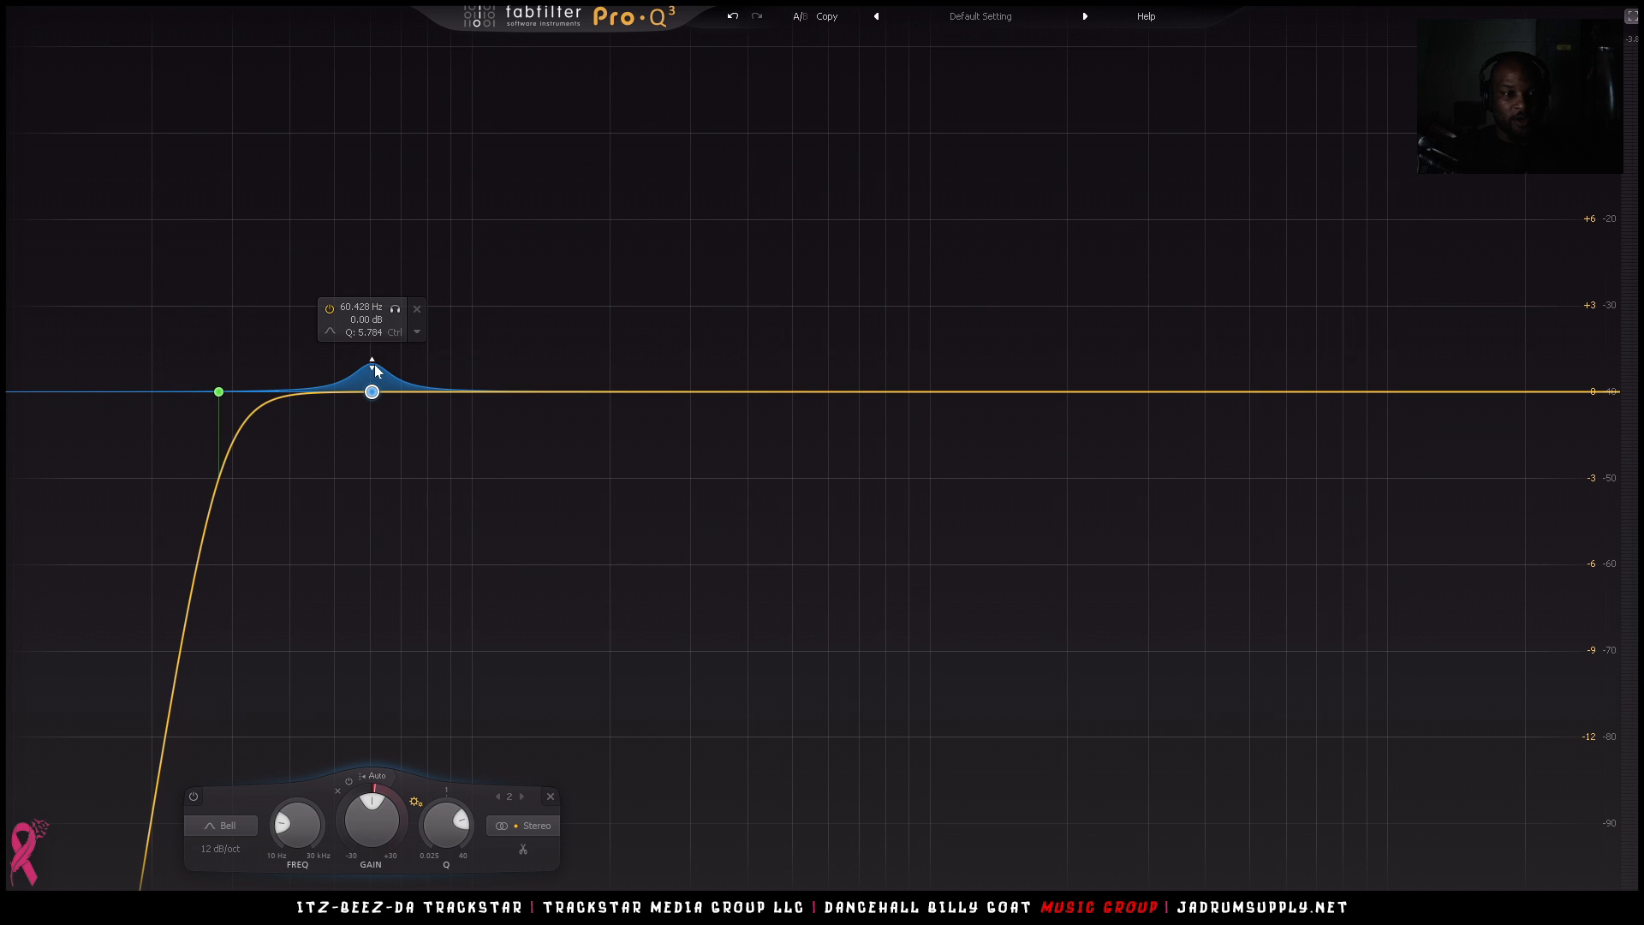
key("space")
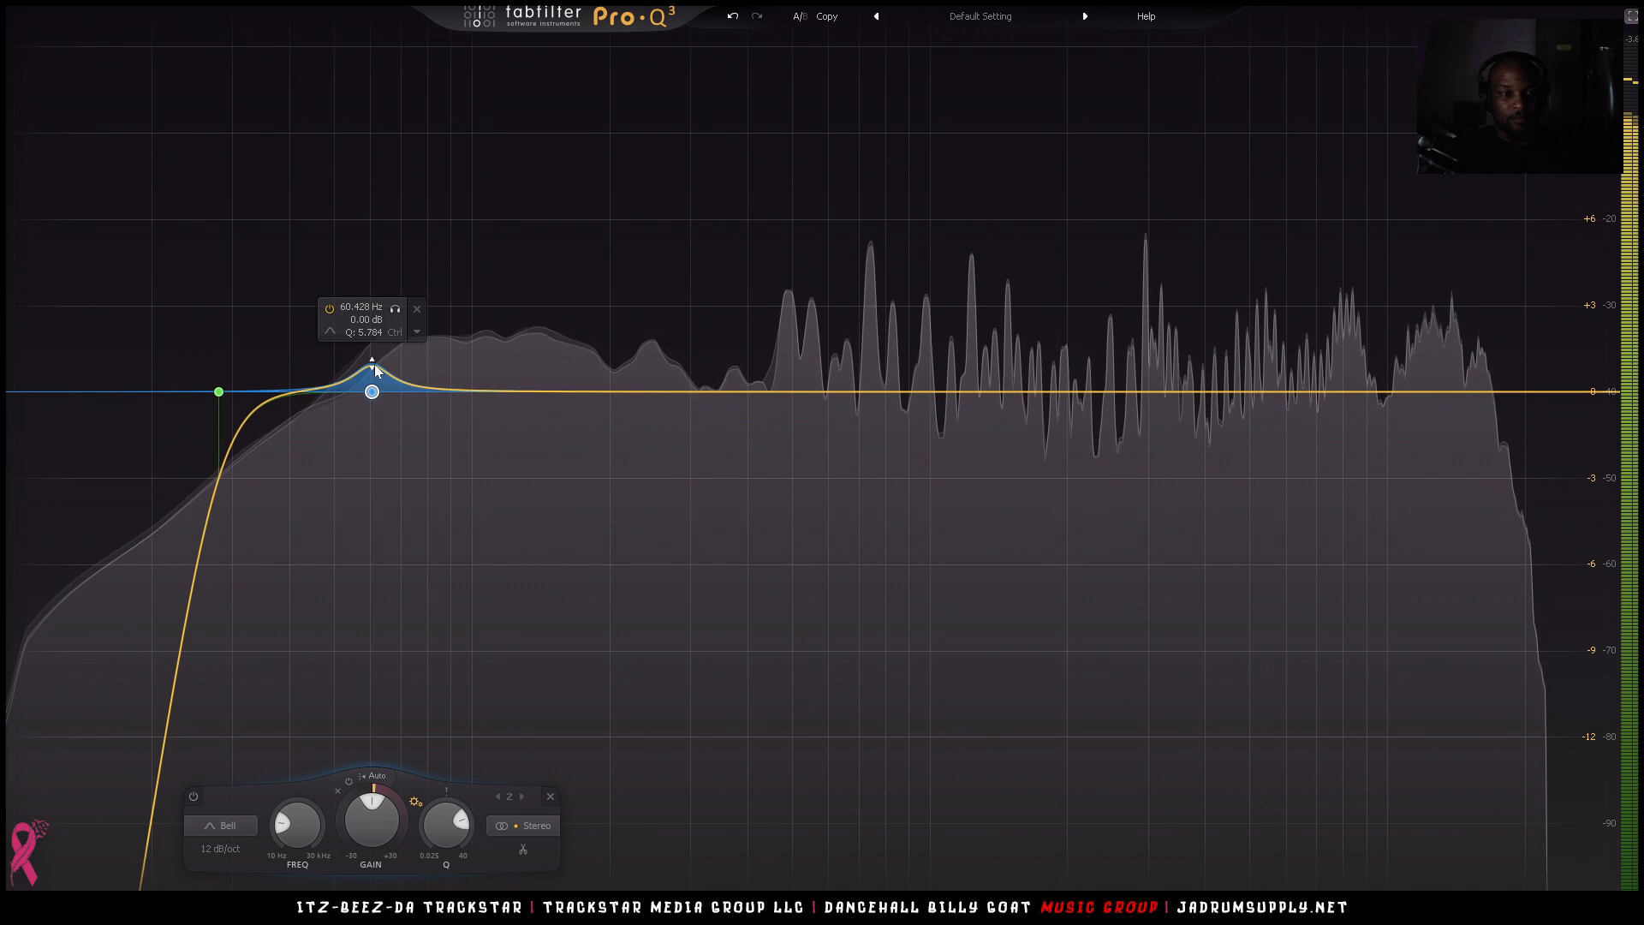
scroll(373, 364, "down", 1)
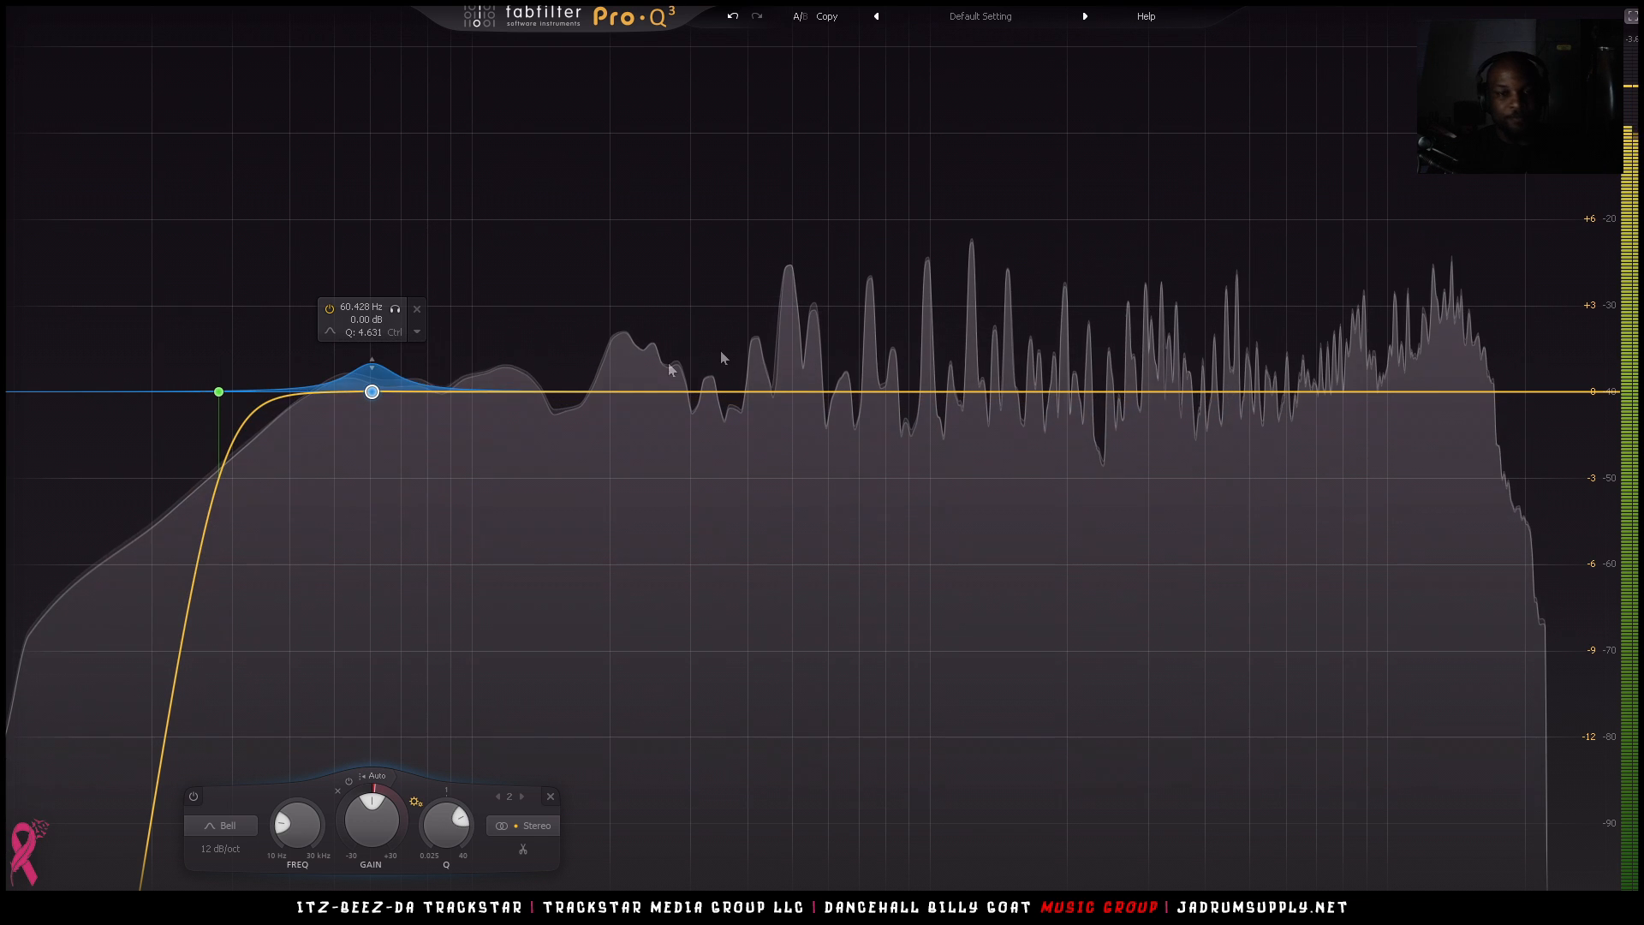
- Leave the full-screen equalizer, close it, and insert the stereo Softube Weiss DS1-MK3 on the MASTER track's first free F-J insert
left_click(1633, 16)
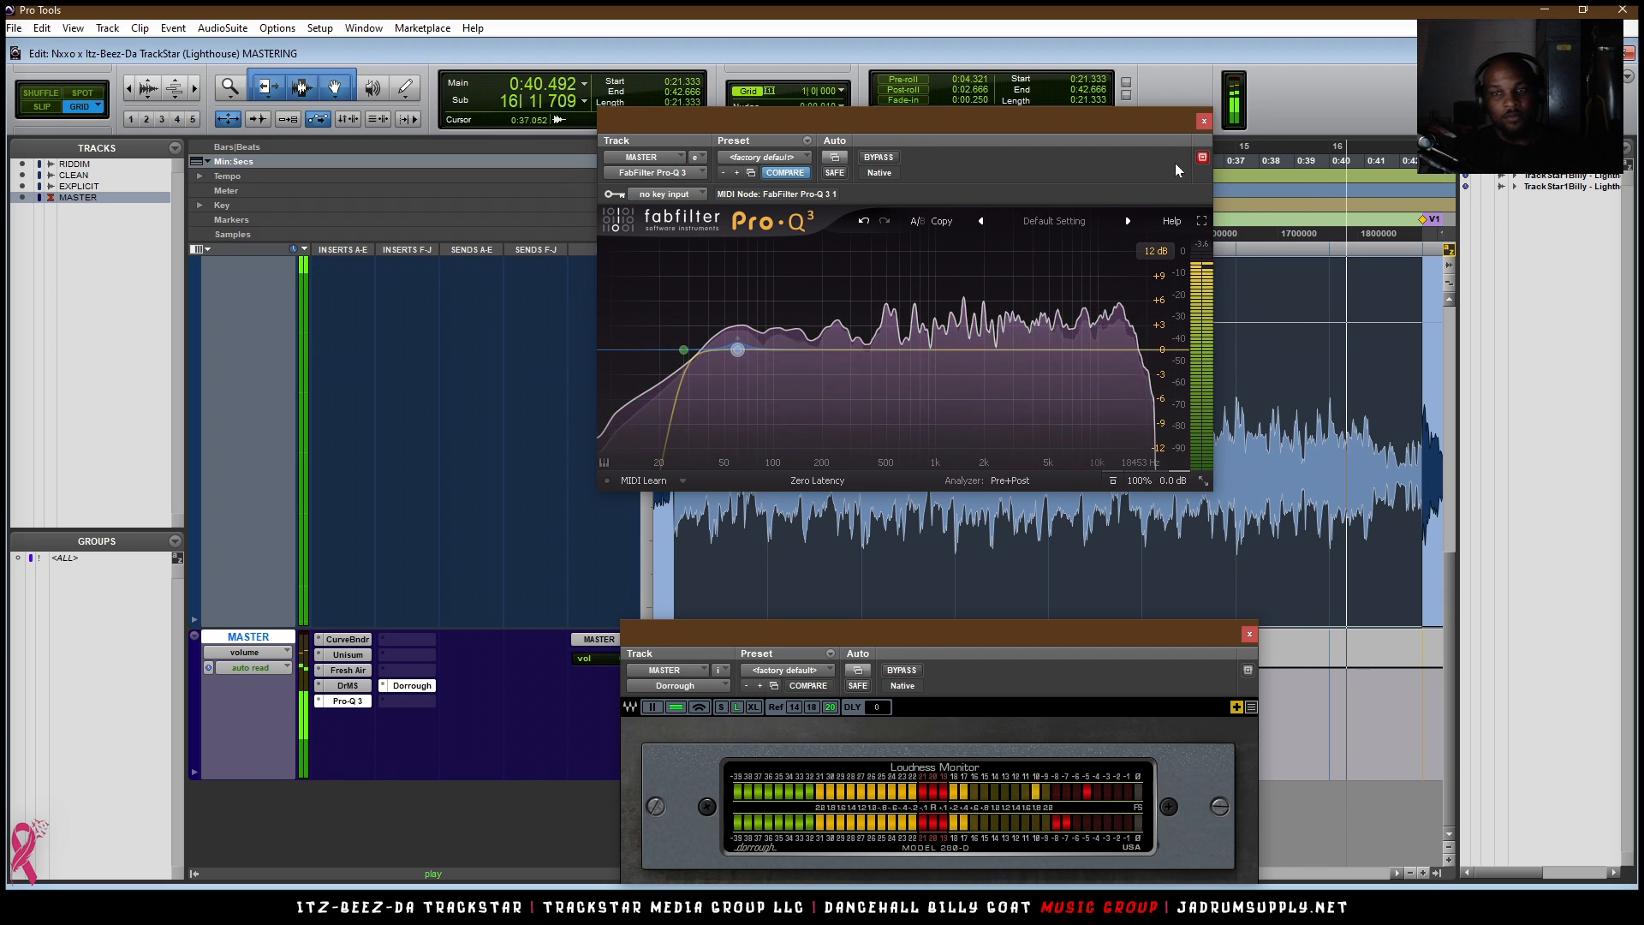
left_click(1203, 121)
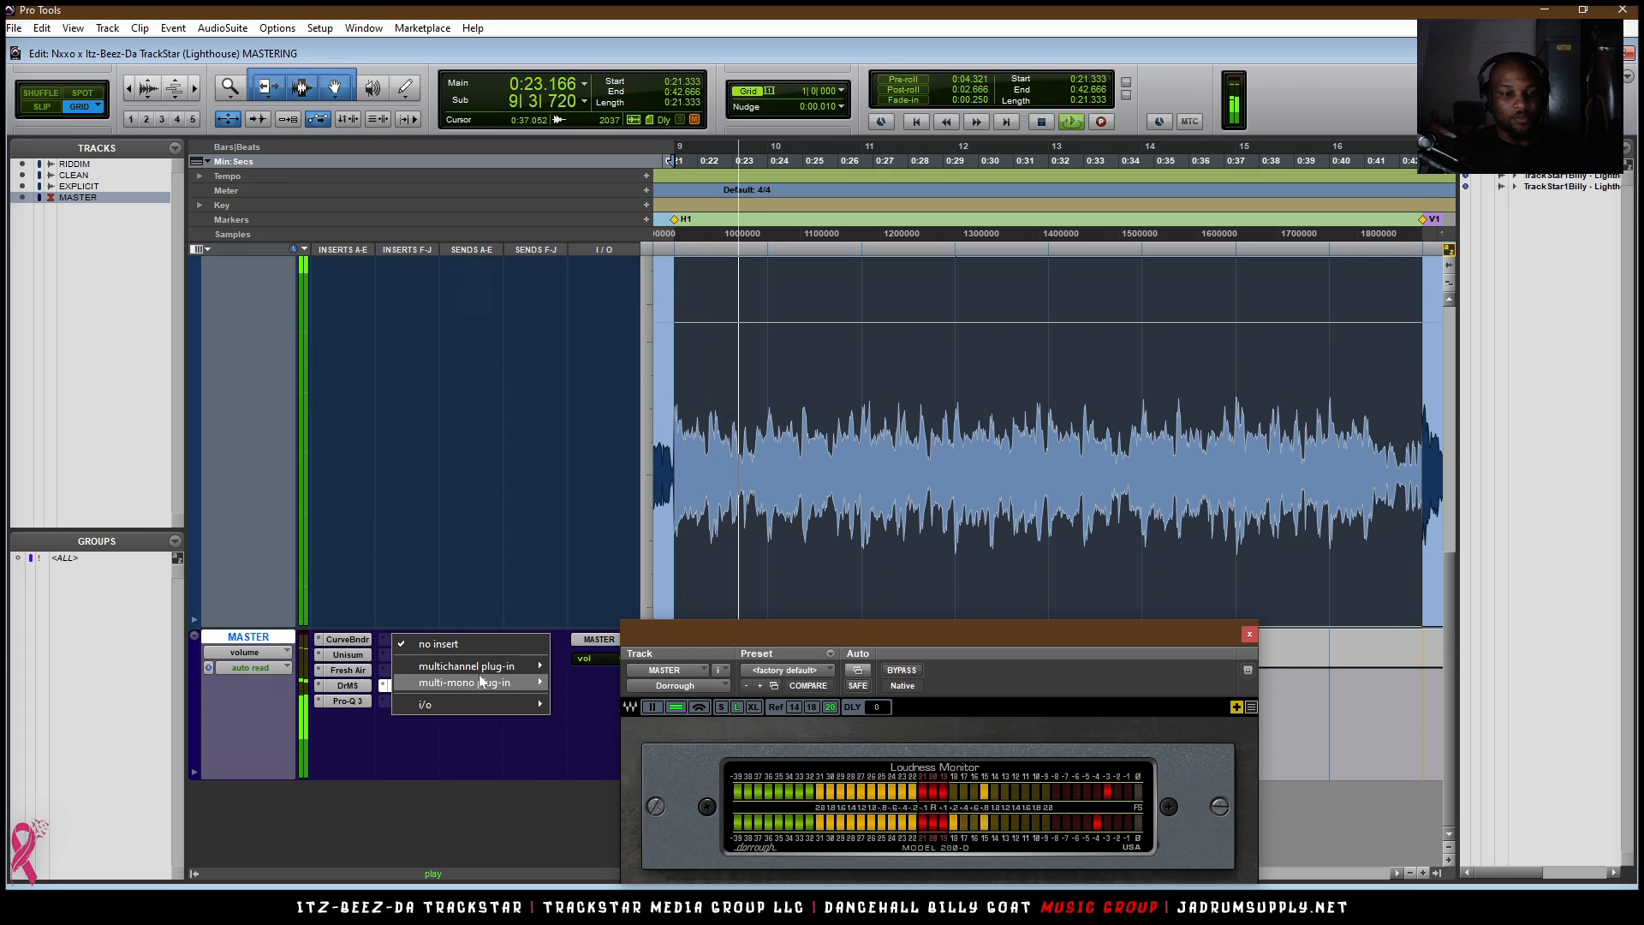
mouse_move(507, 672)
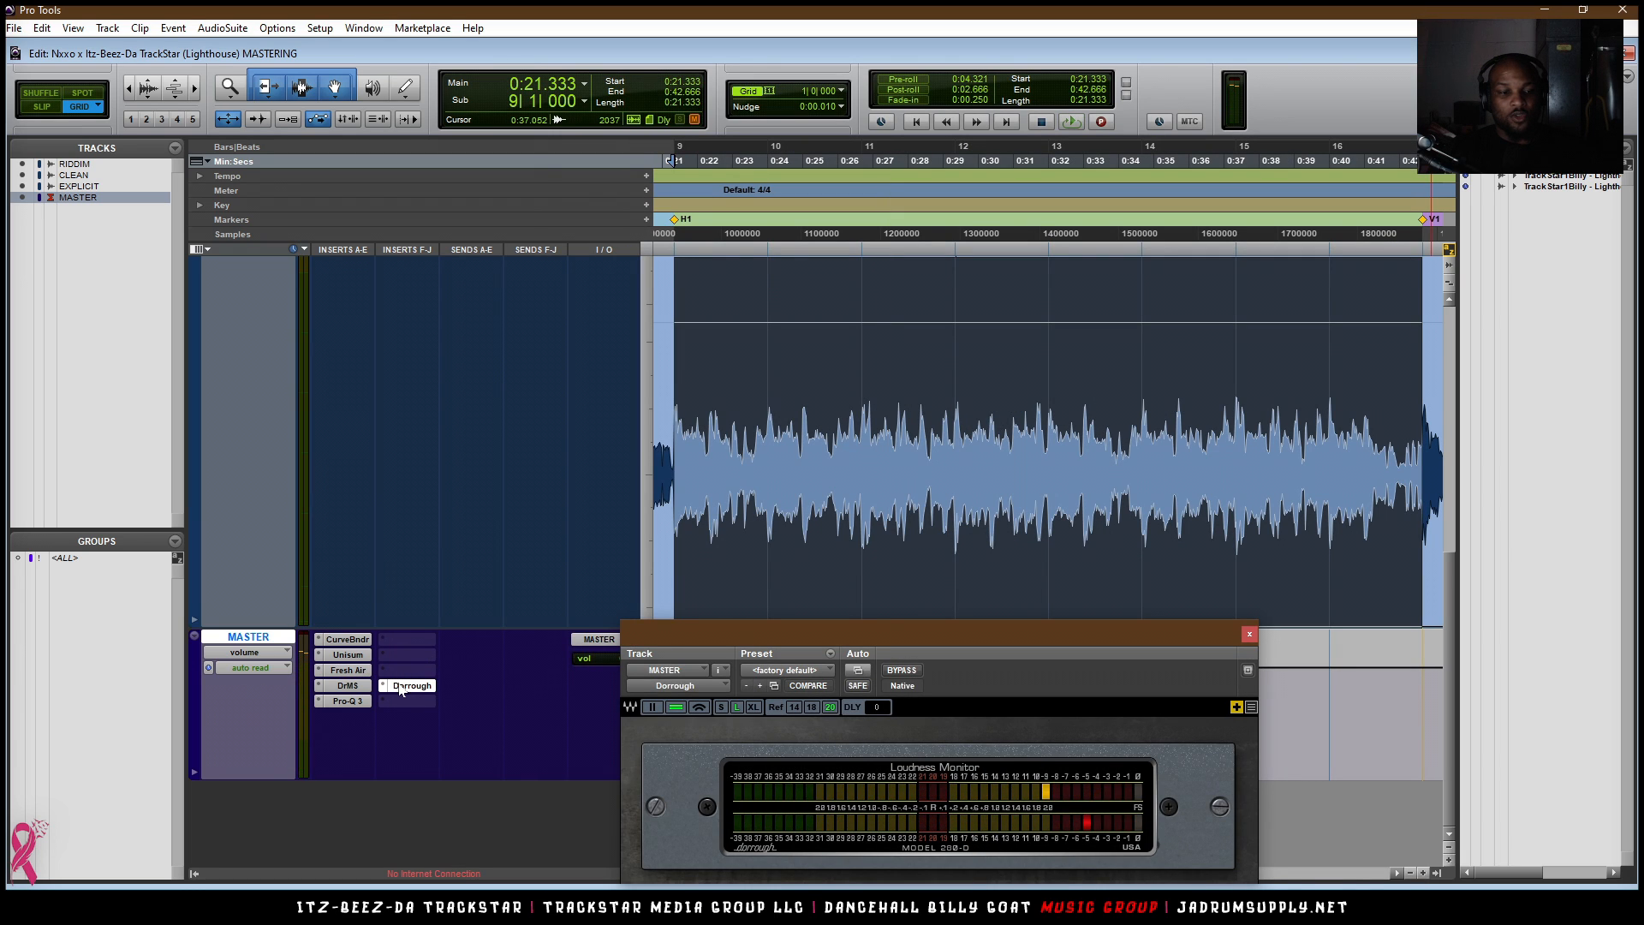
left_click(406, 639)
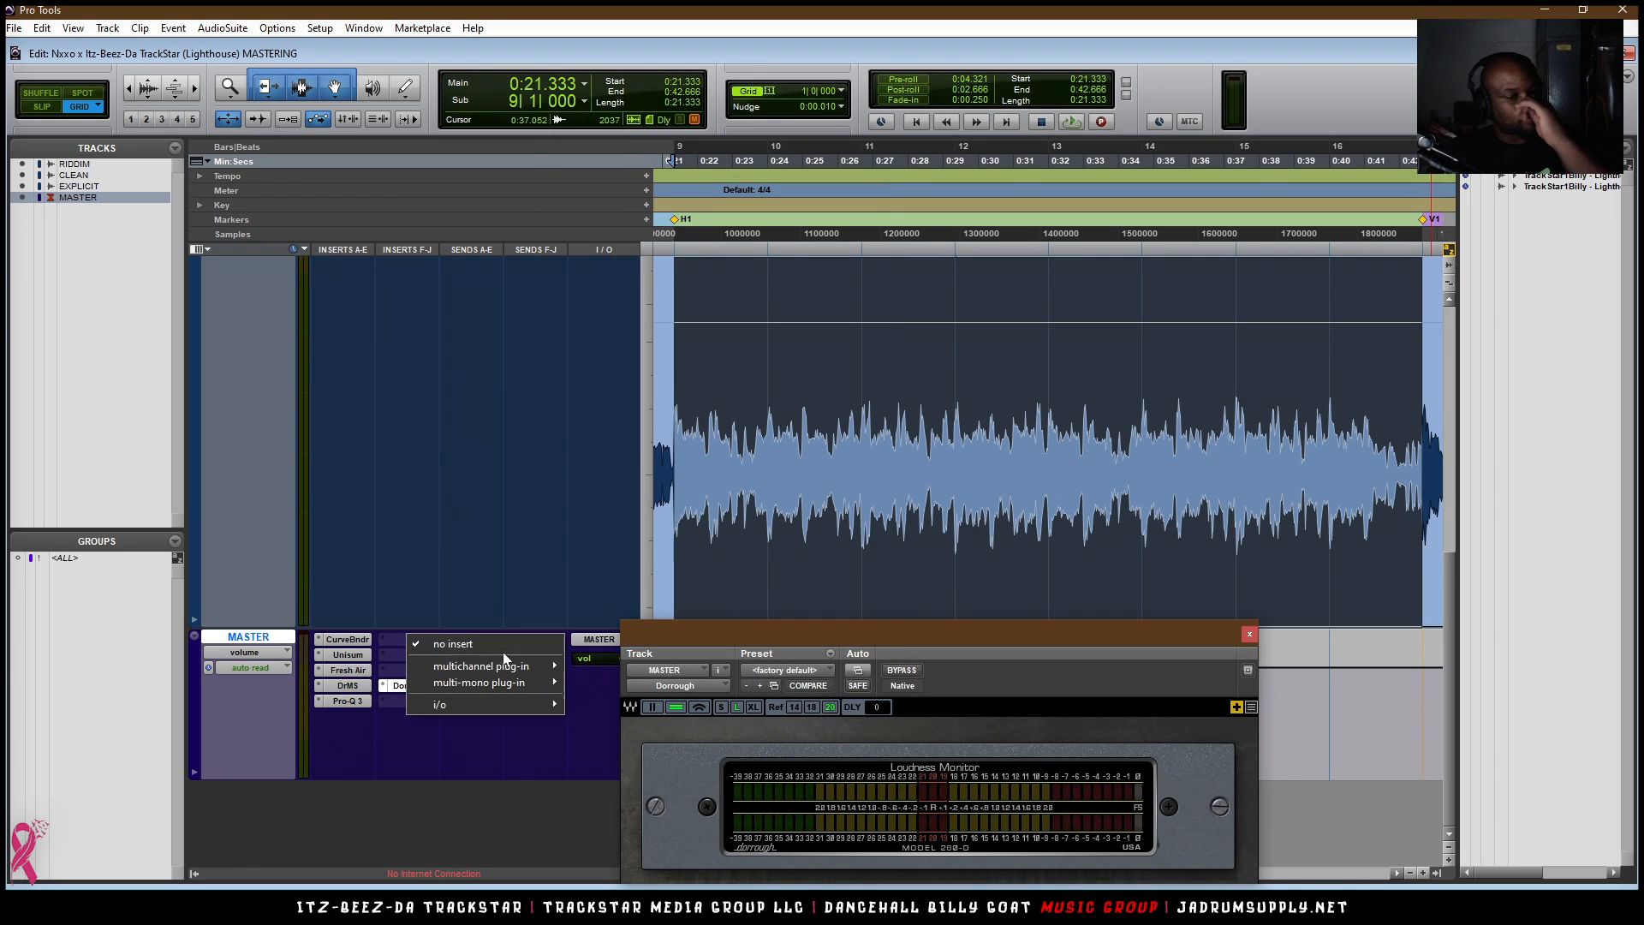
mouse_move(519, 666)
mouse_move(1000, 882)
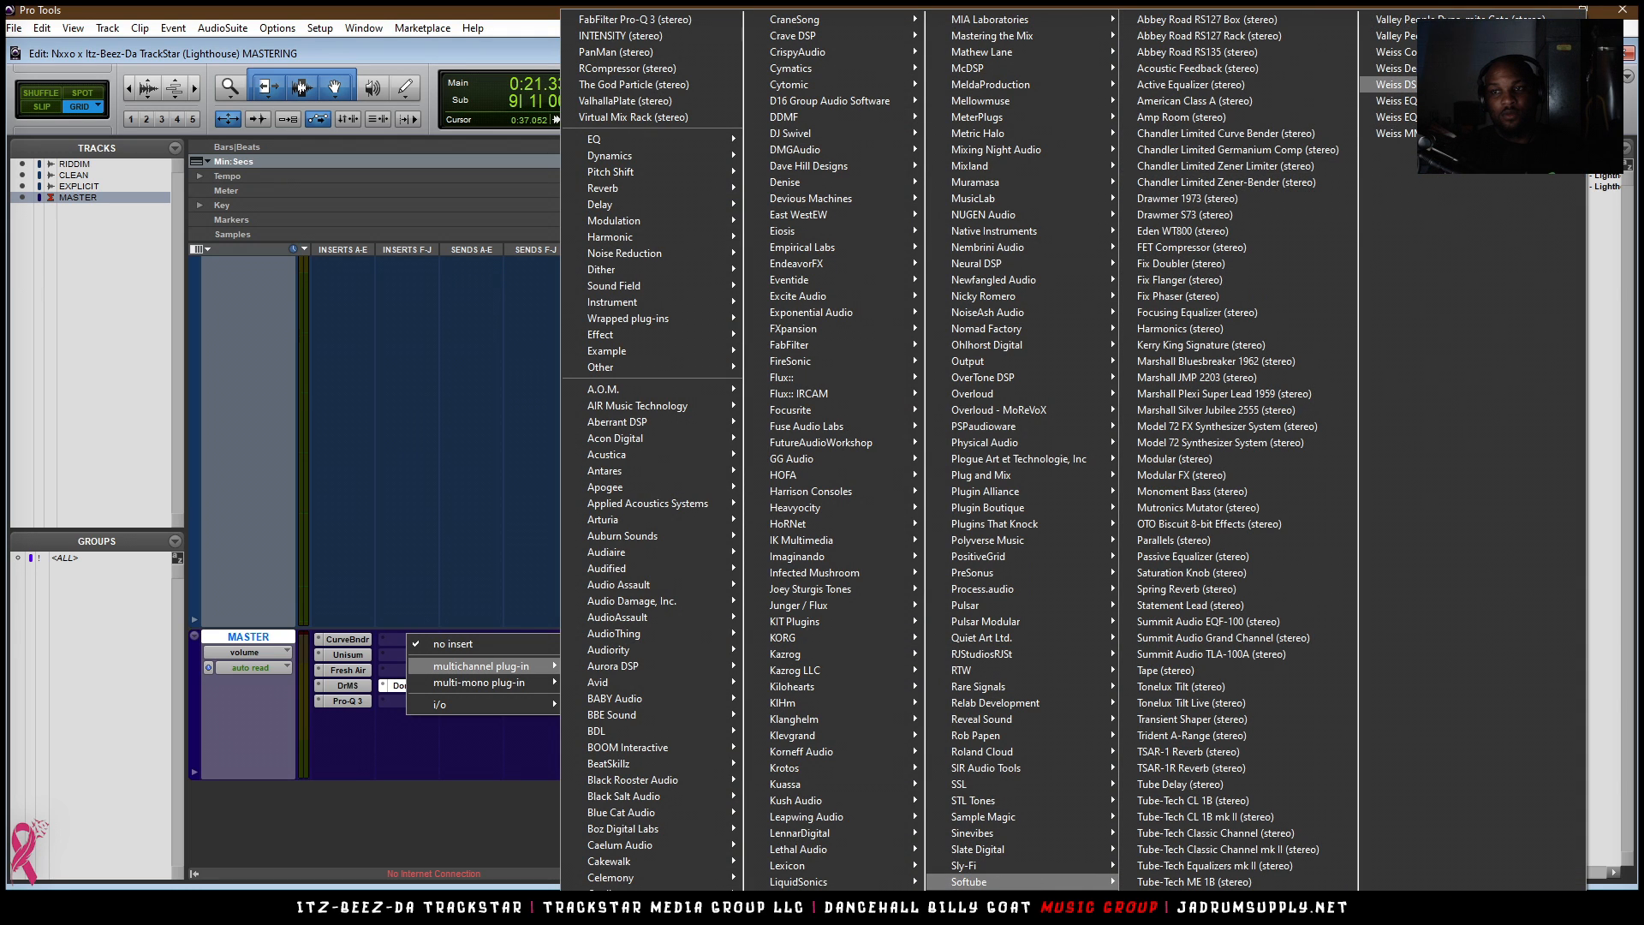
left_click(1447, 85)
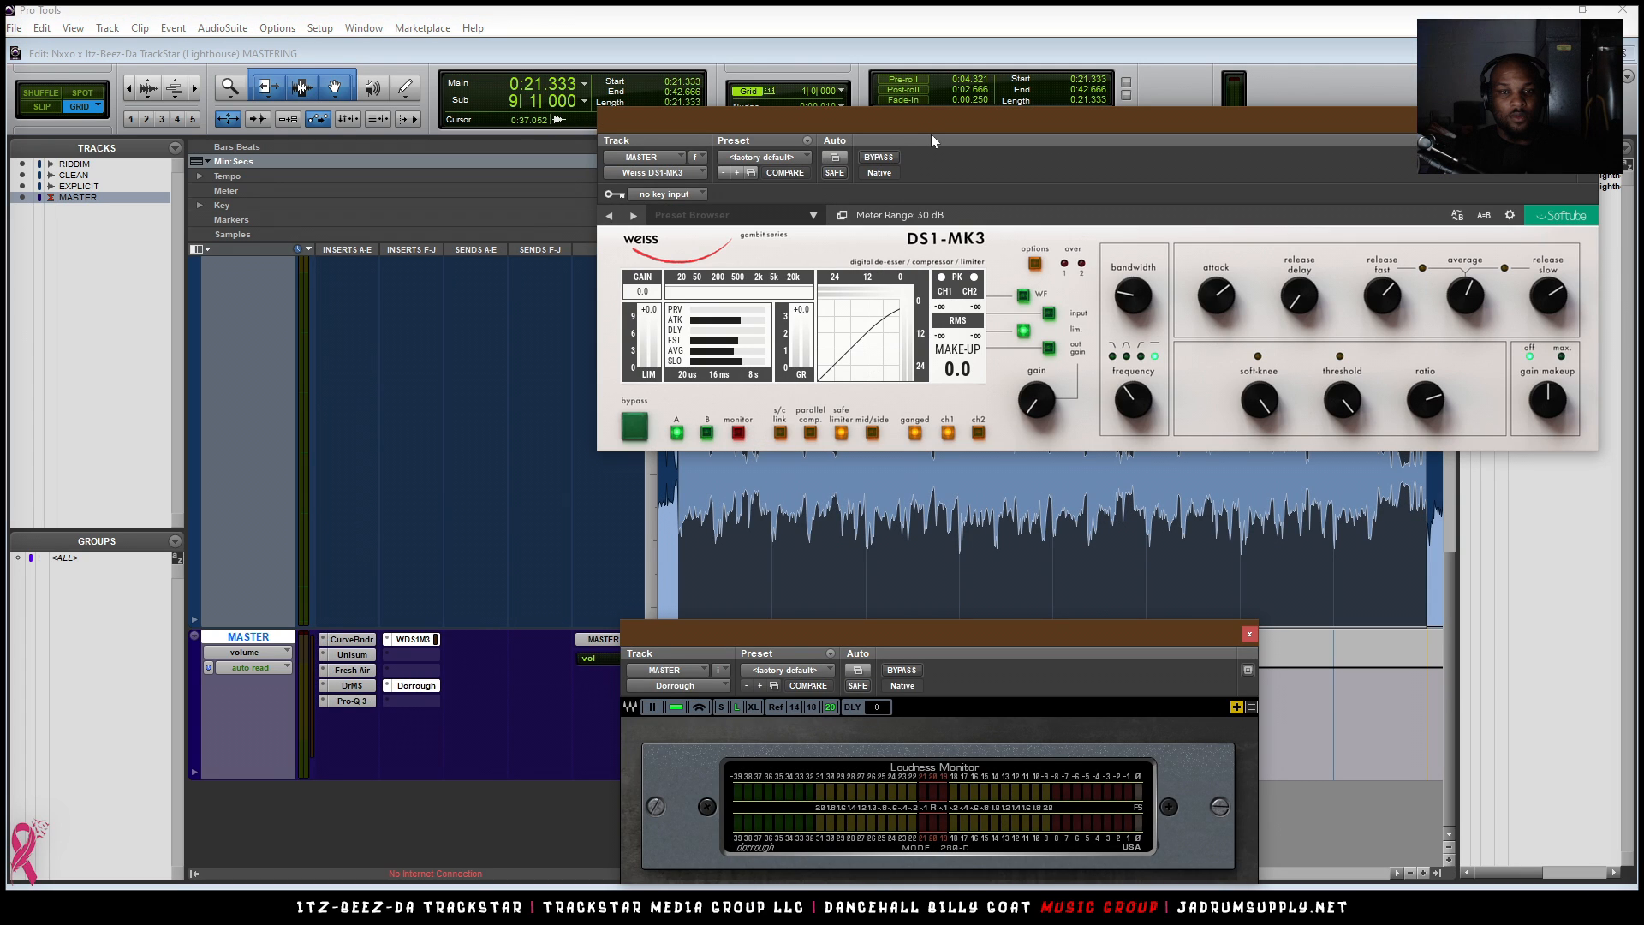
- Play the song through the DS1-MK3 and shorten its slow release time
key("space")
left_click_drag(934, 121, 728, 121)
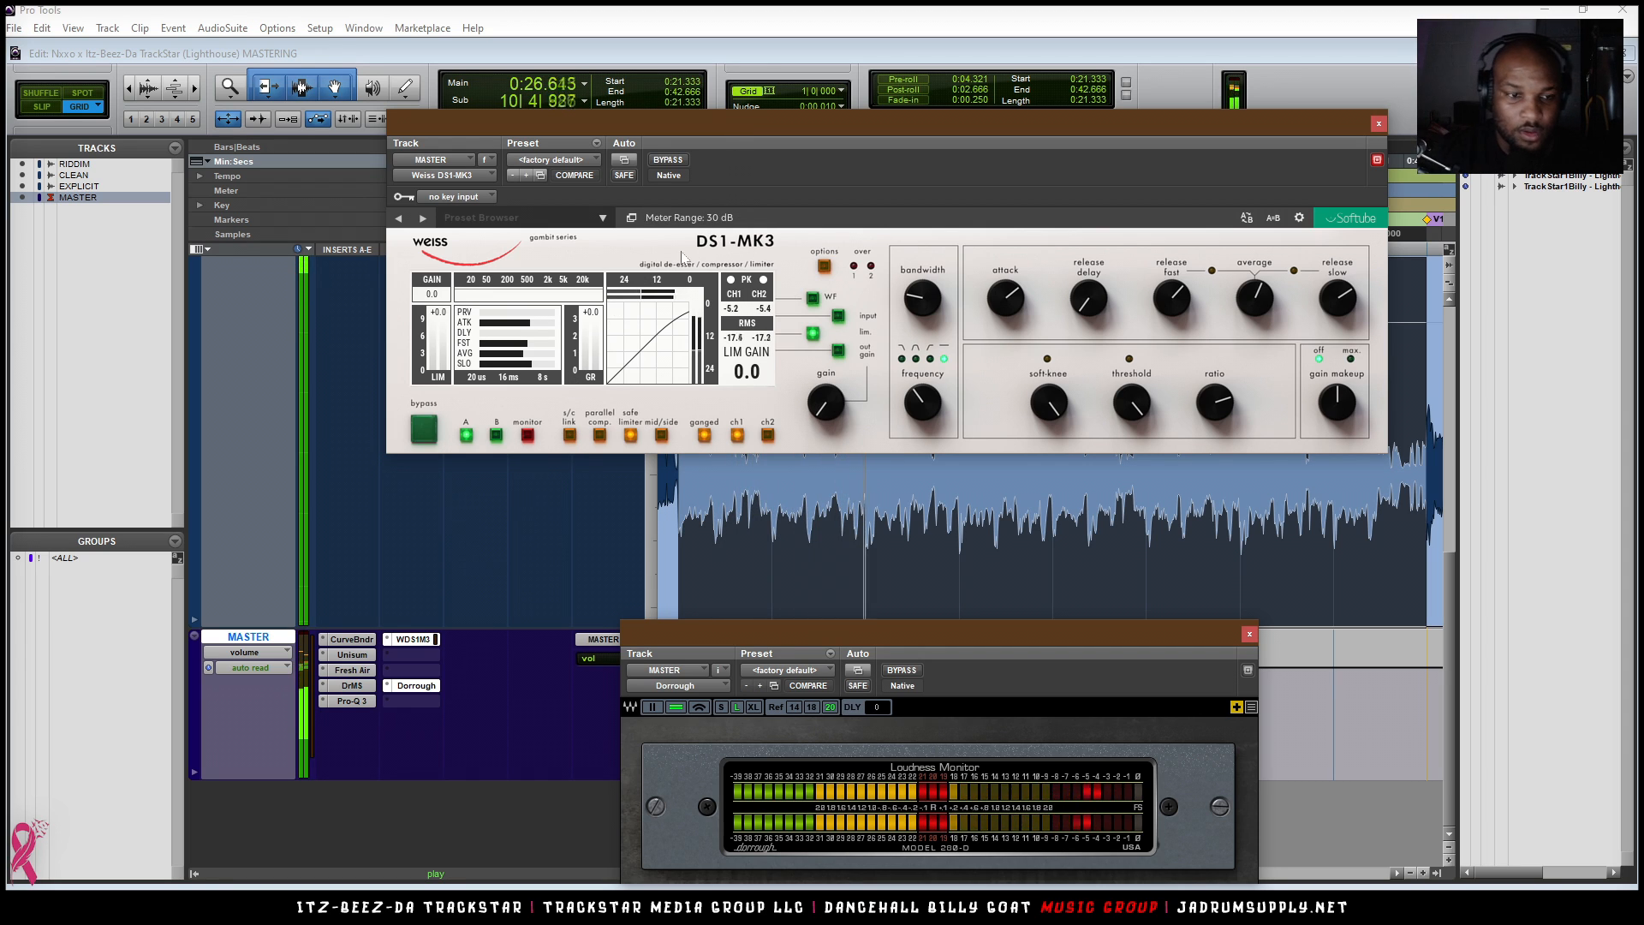
left_click(599, 437)
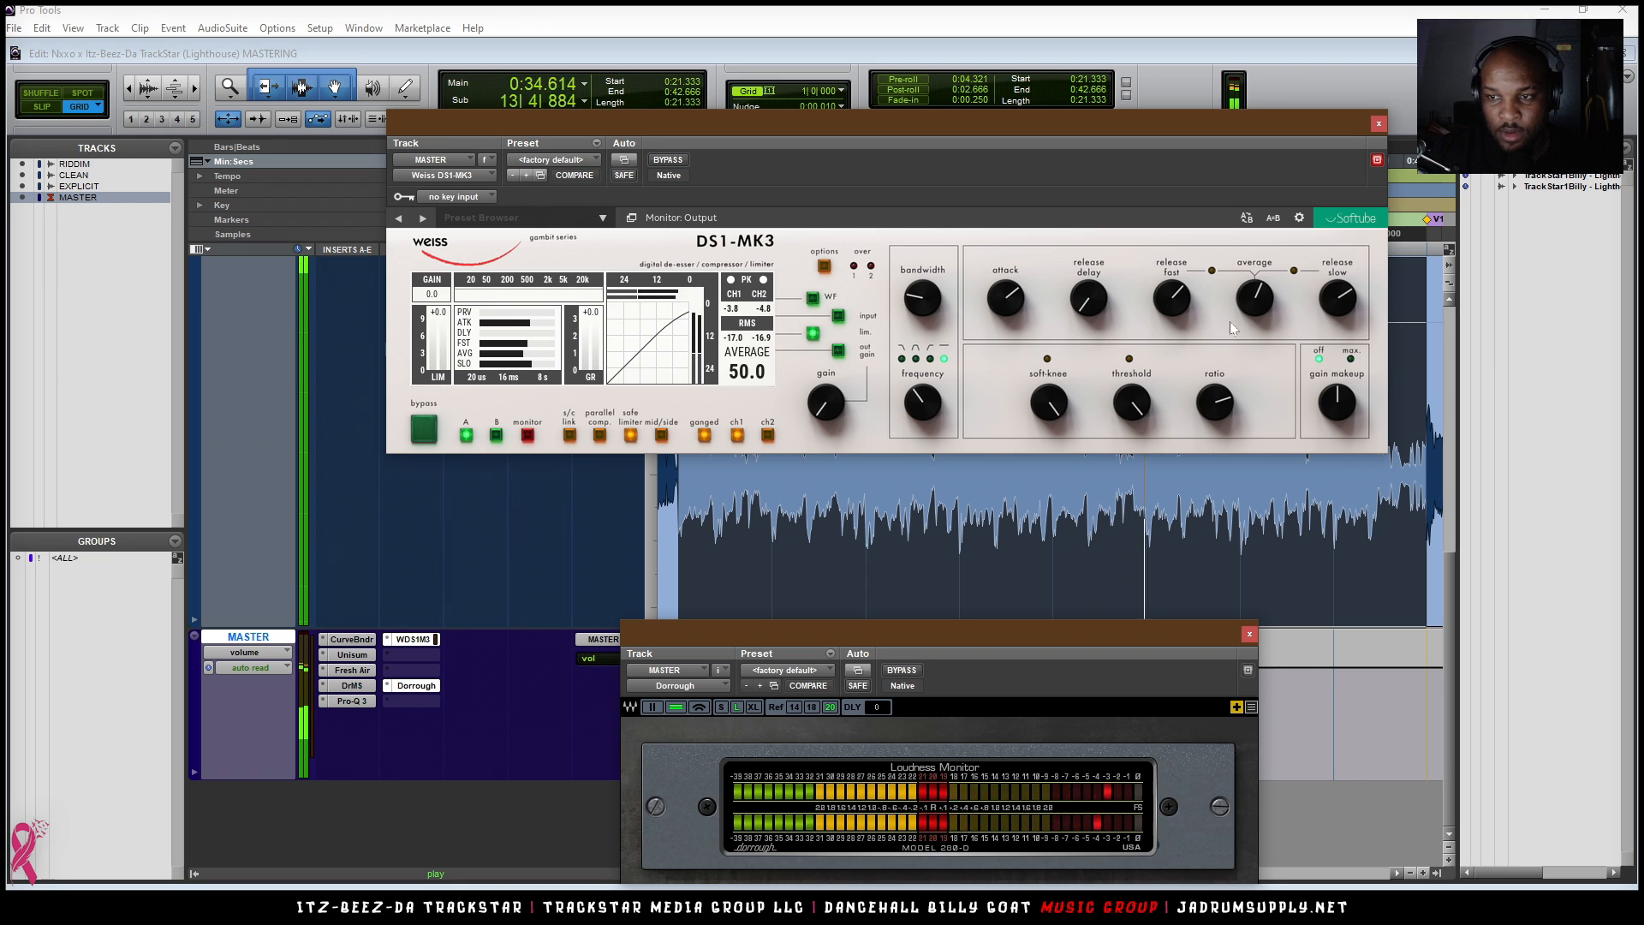
left_click_drag(1336, 305, 1367, 450)
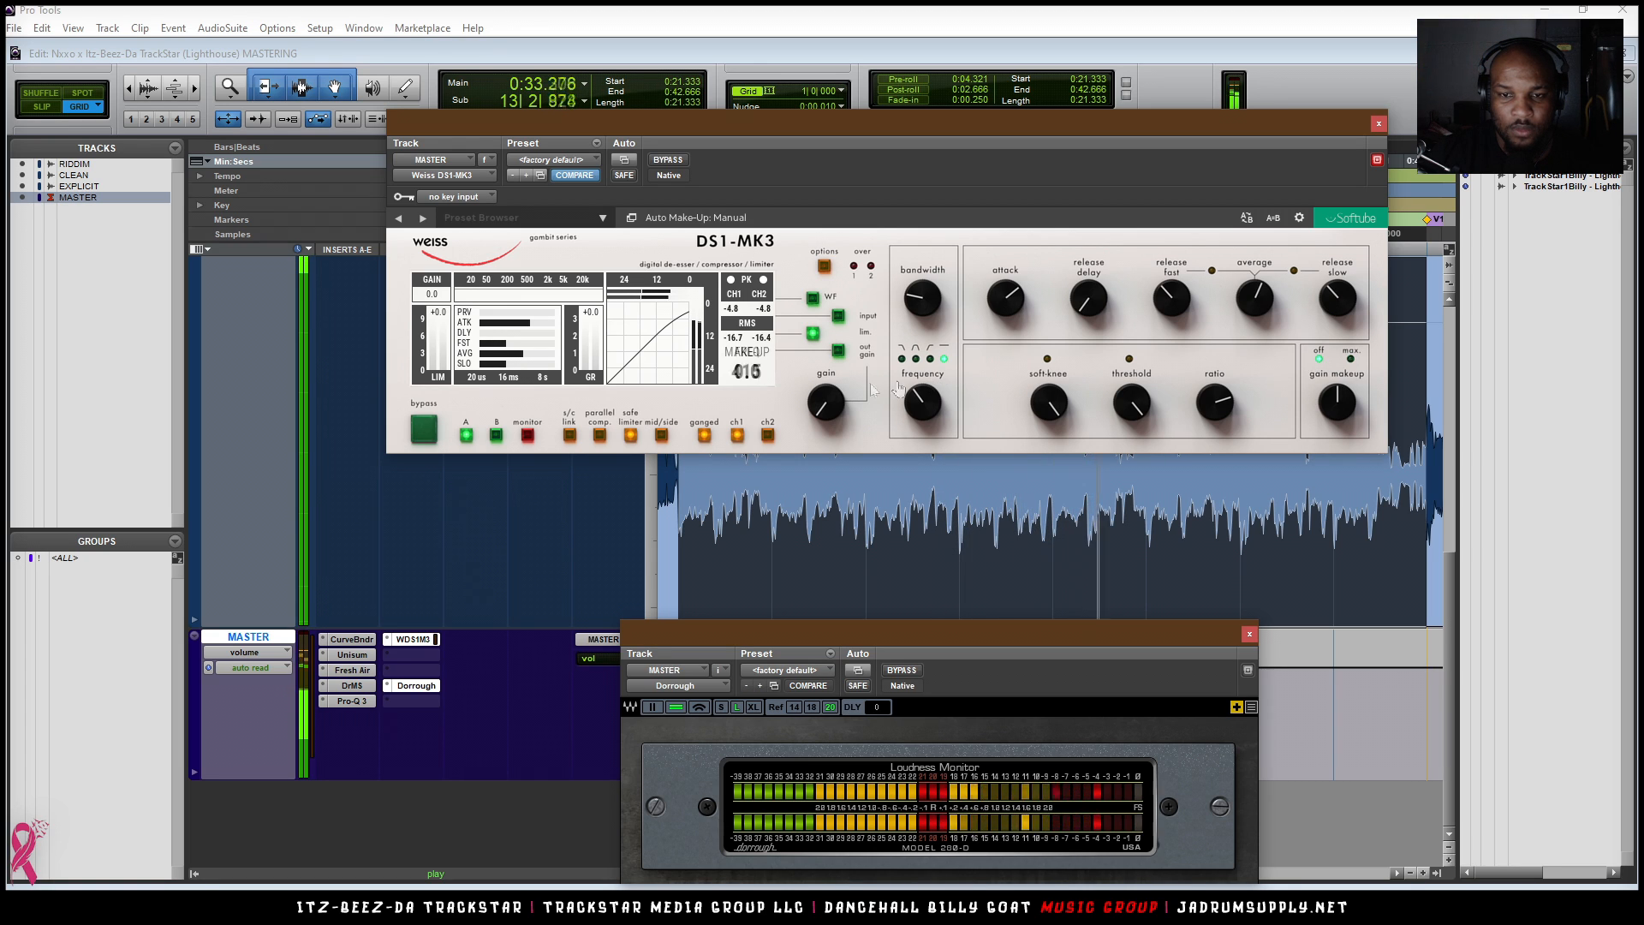
- Limit the DS1-MK3's compression to the high band and shorten its attack and fast release times
left_click_drag(920, 390, 915, 256)
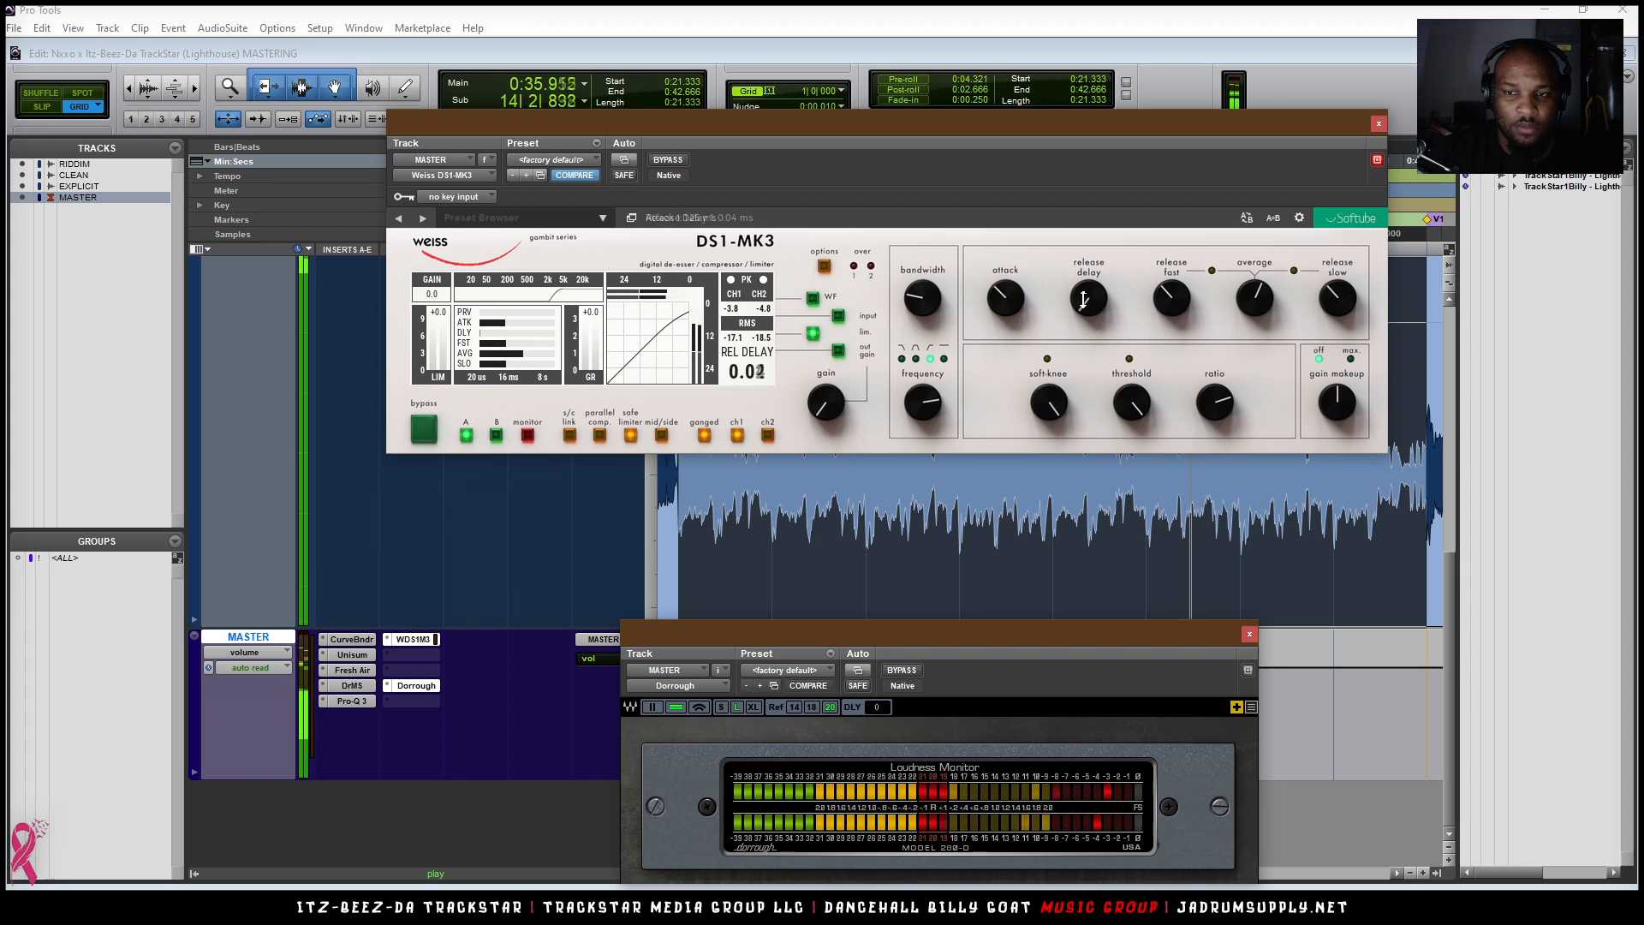
left_click_drag(1171, 297, 1171, 351)
left_click_drag(1339, 296, 1261, 315)
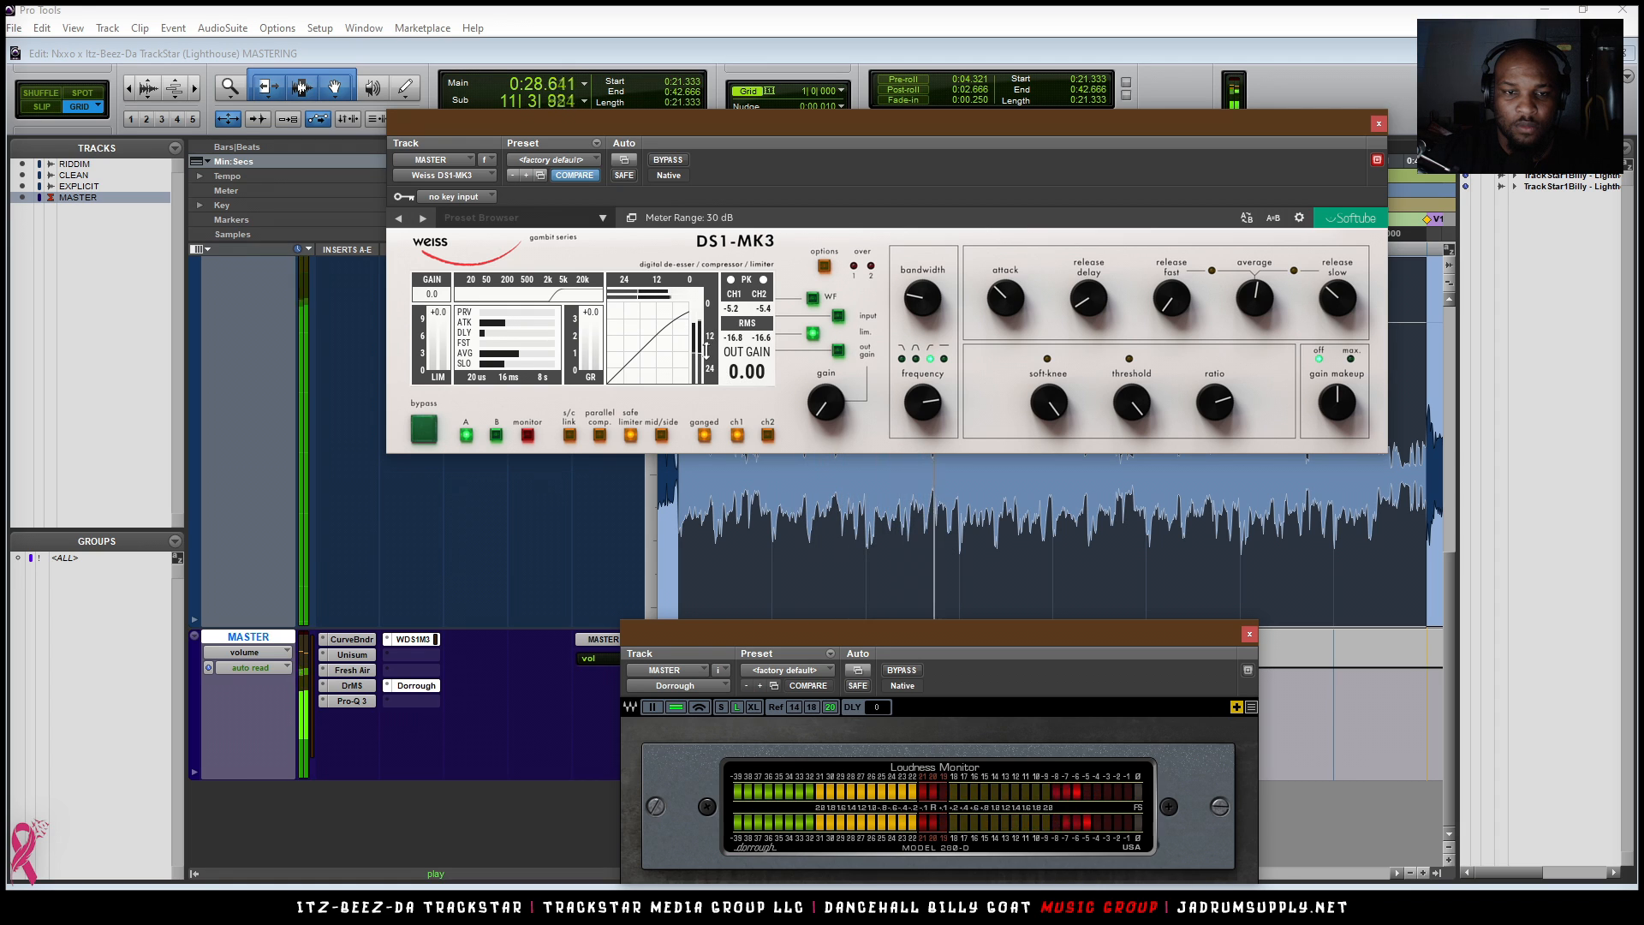
- Narrow the DS1-MK3's meter range and widen the band to 3 2/3 octaves
left_click_drag(704, 347, 707, 387)
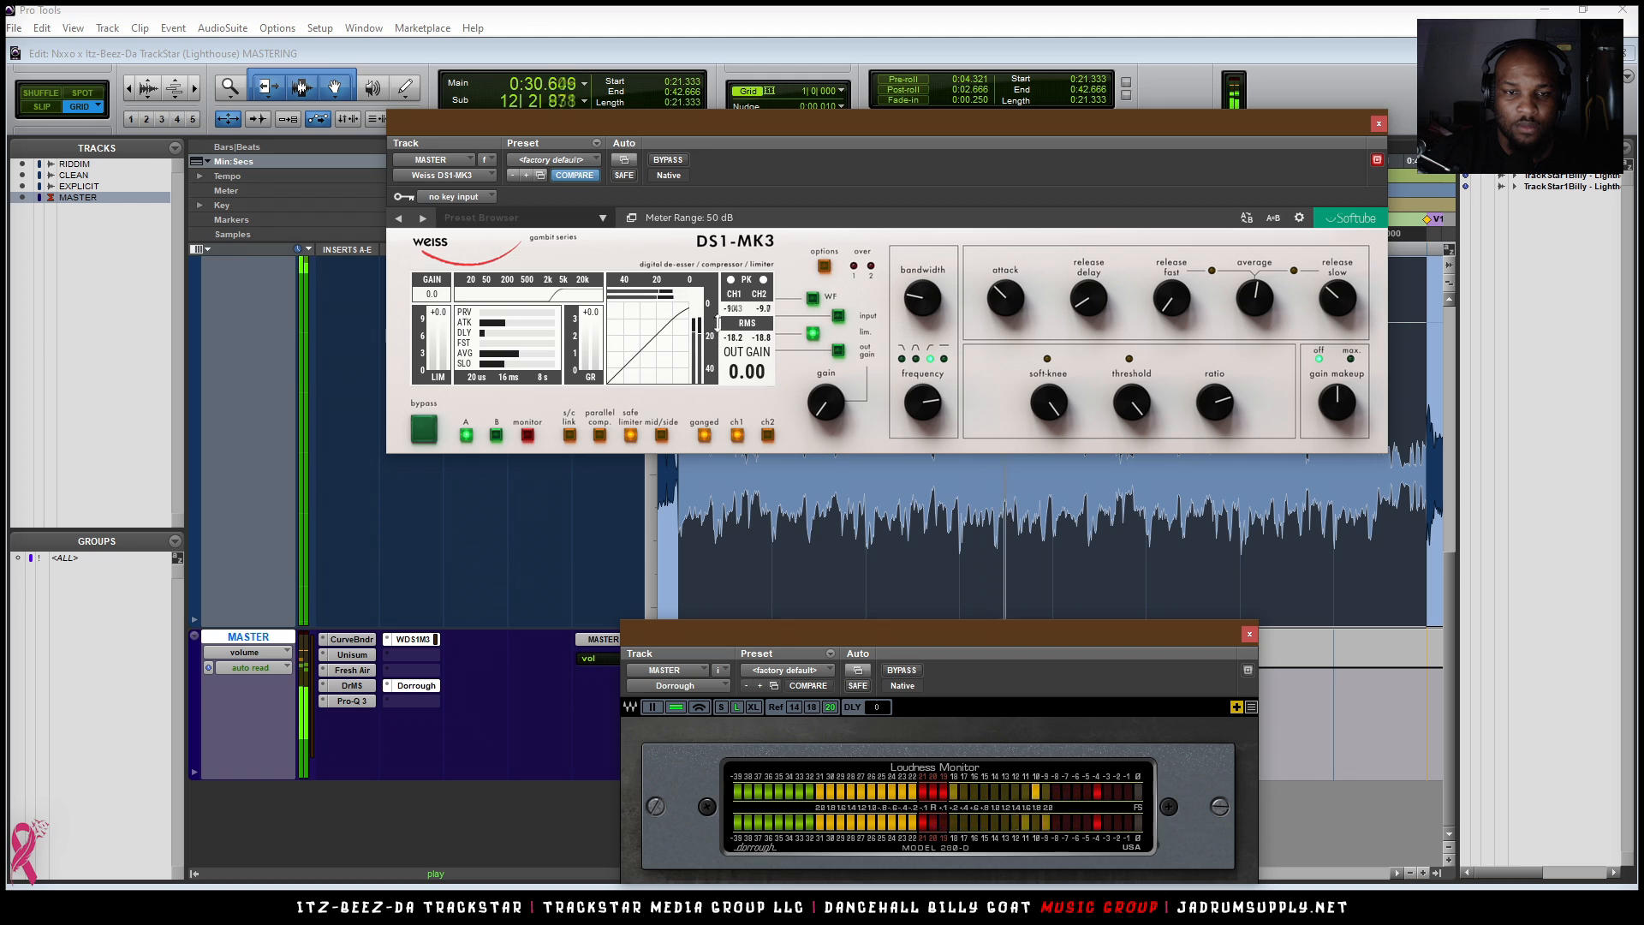
left_click_drag(709, 383, 717, 458)
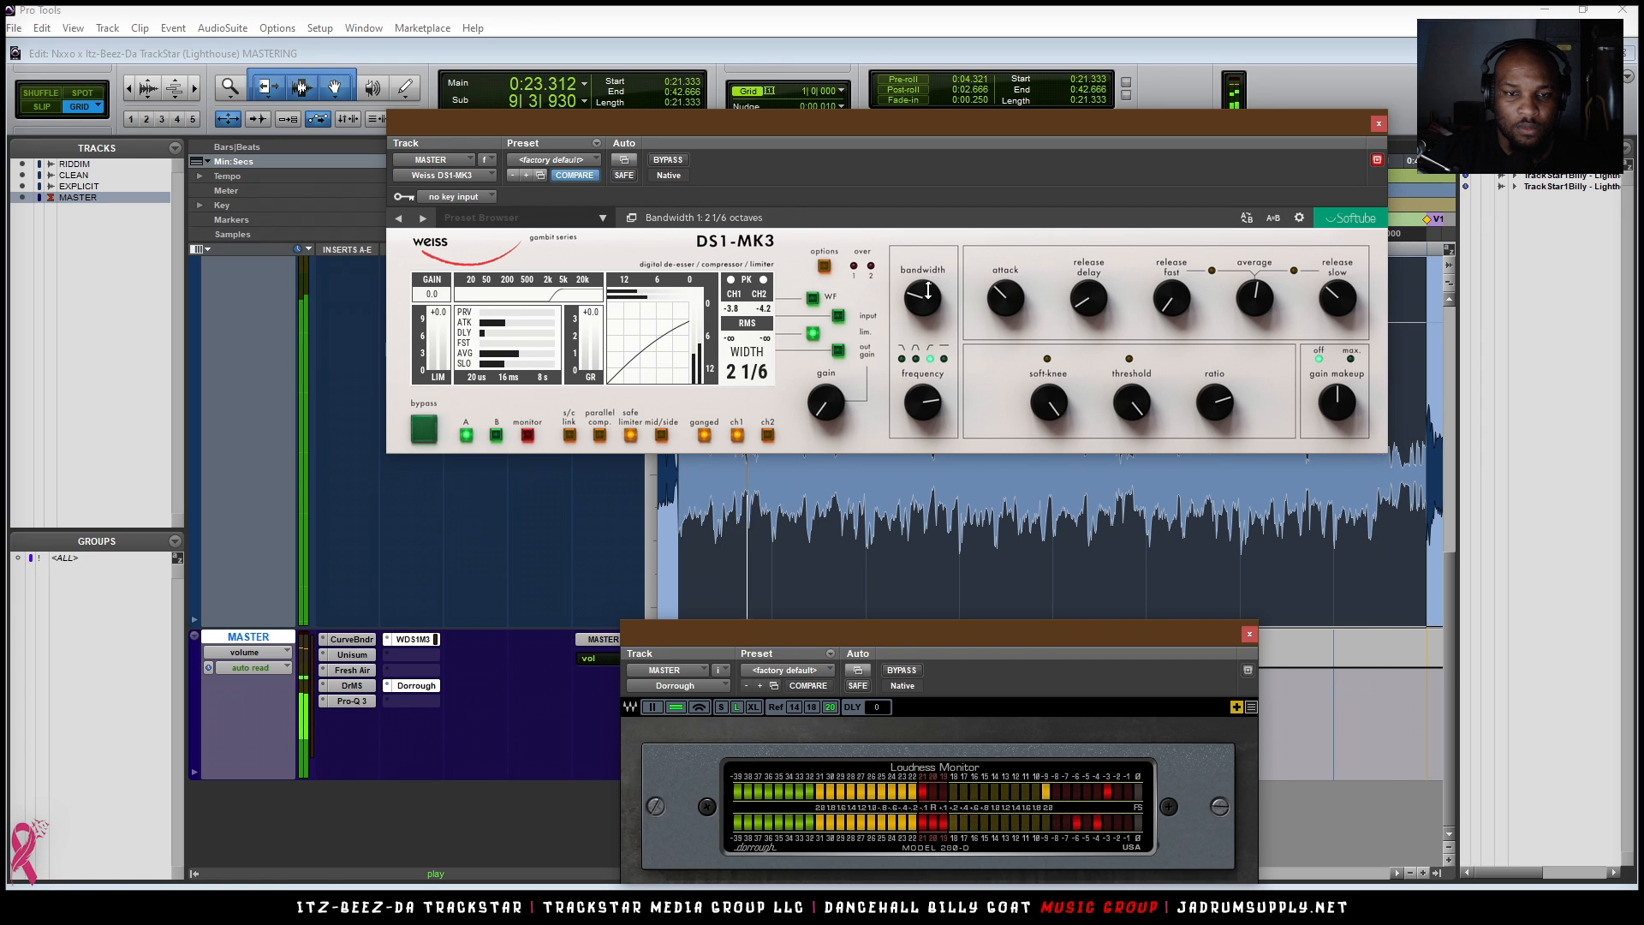
left_click_drag(929, 291, 935, 226)
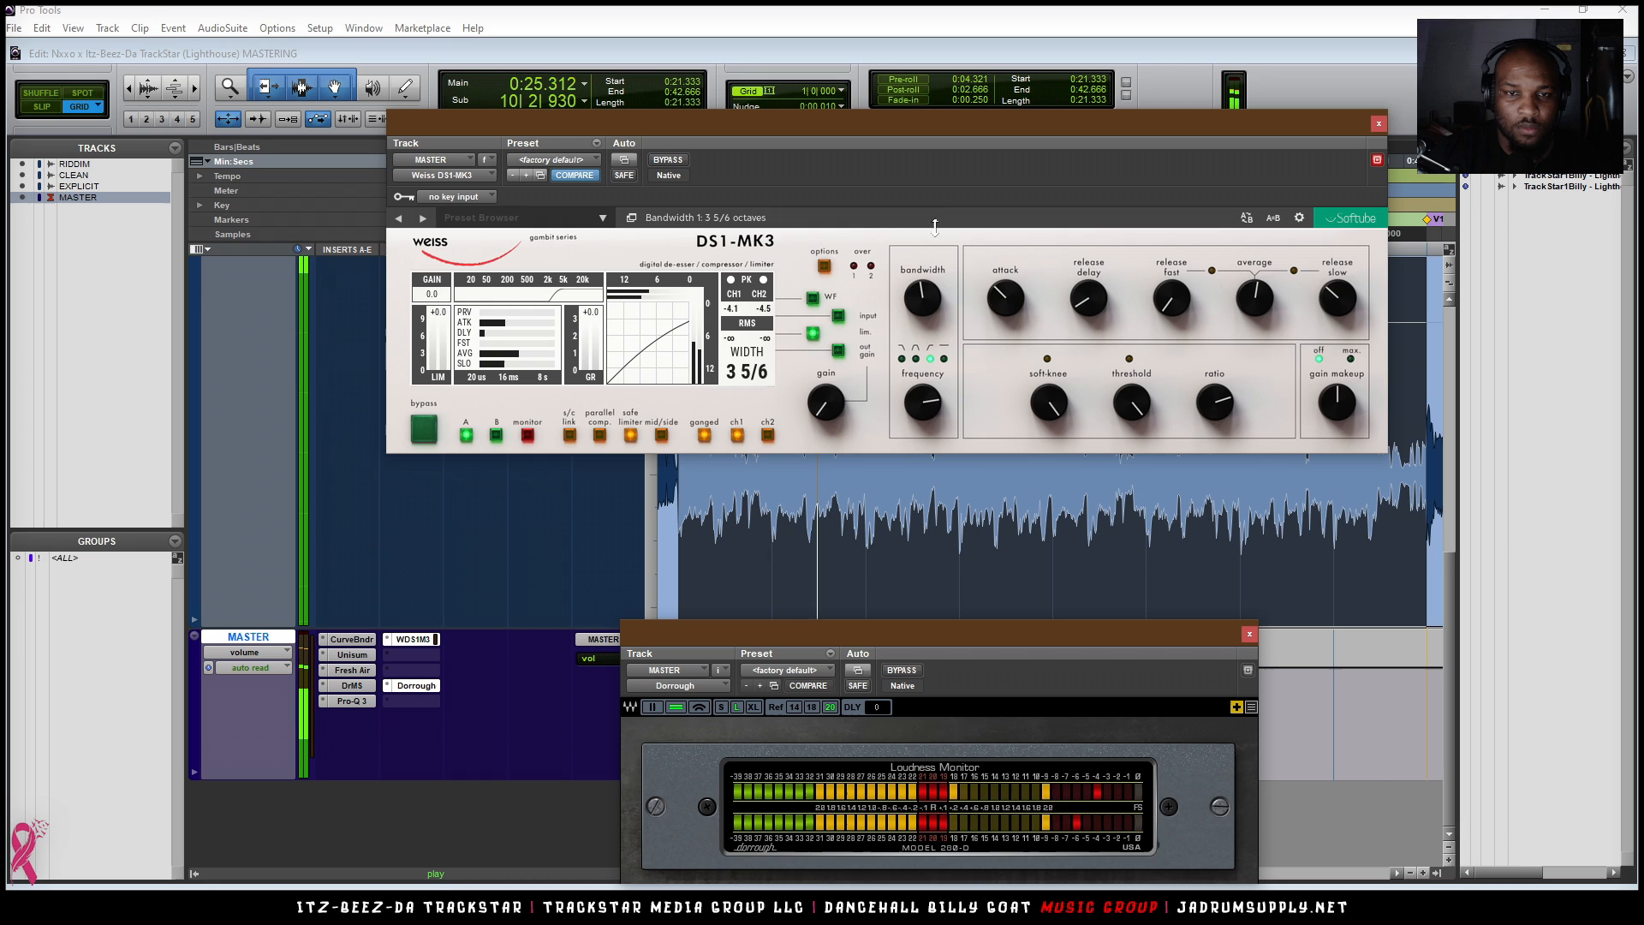
- Check the DS1-MK3's dithering and limiter options, and compare setting B against setting A
left_click(824, 267)
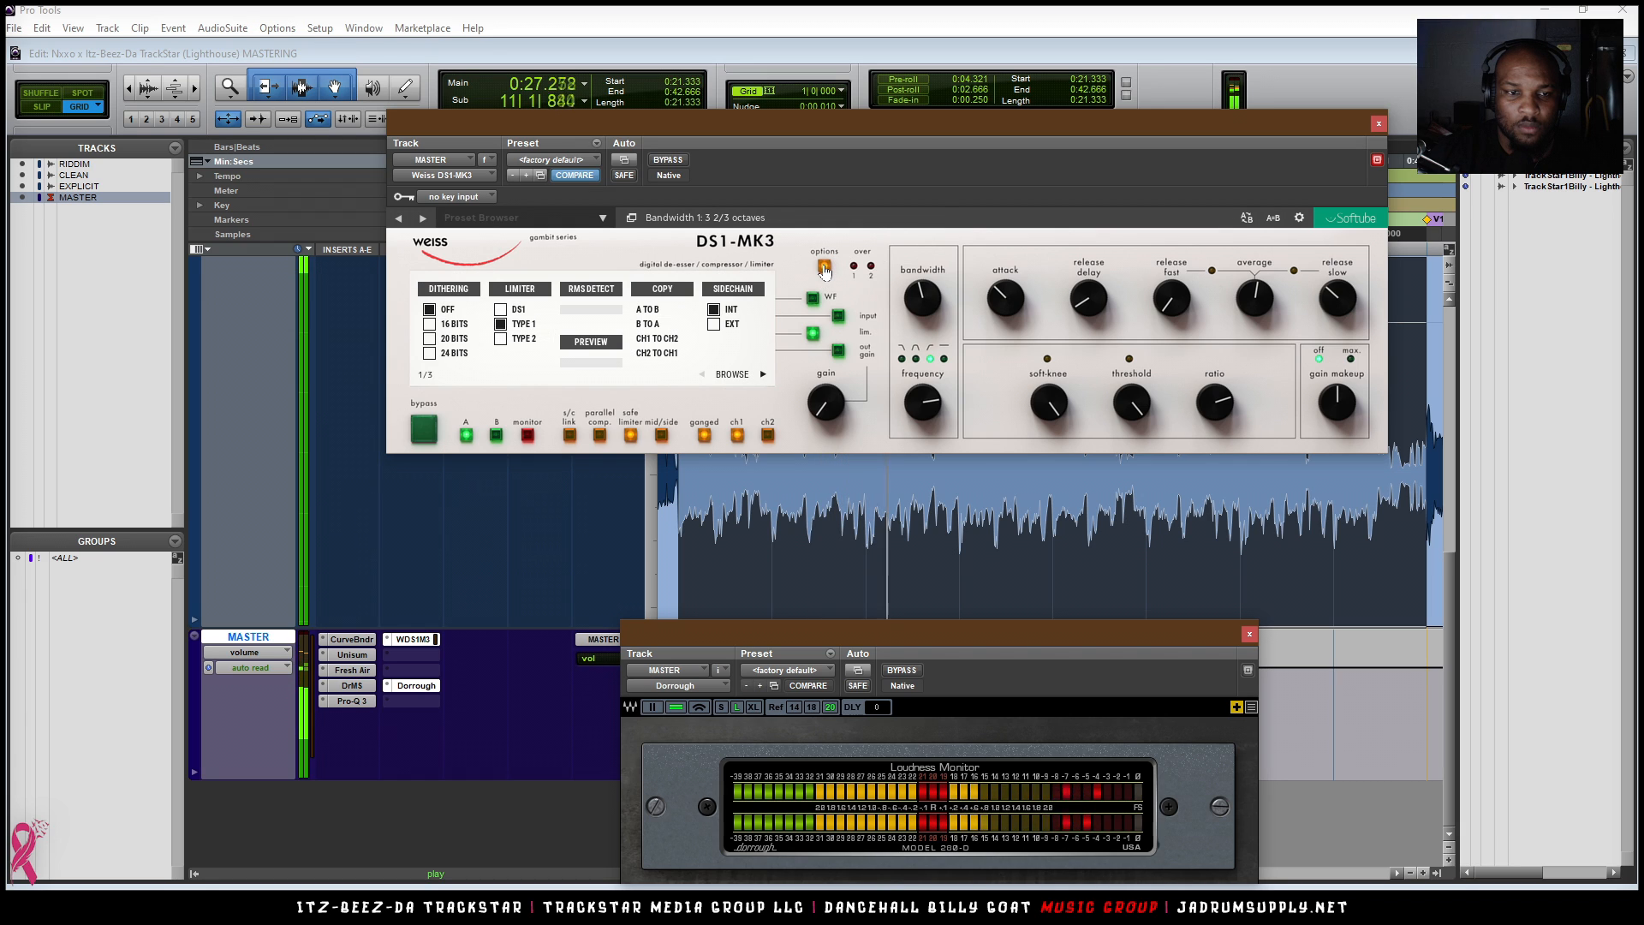
left_click(824, 268)
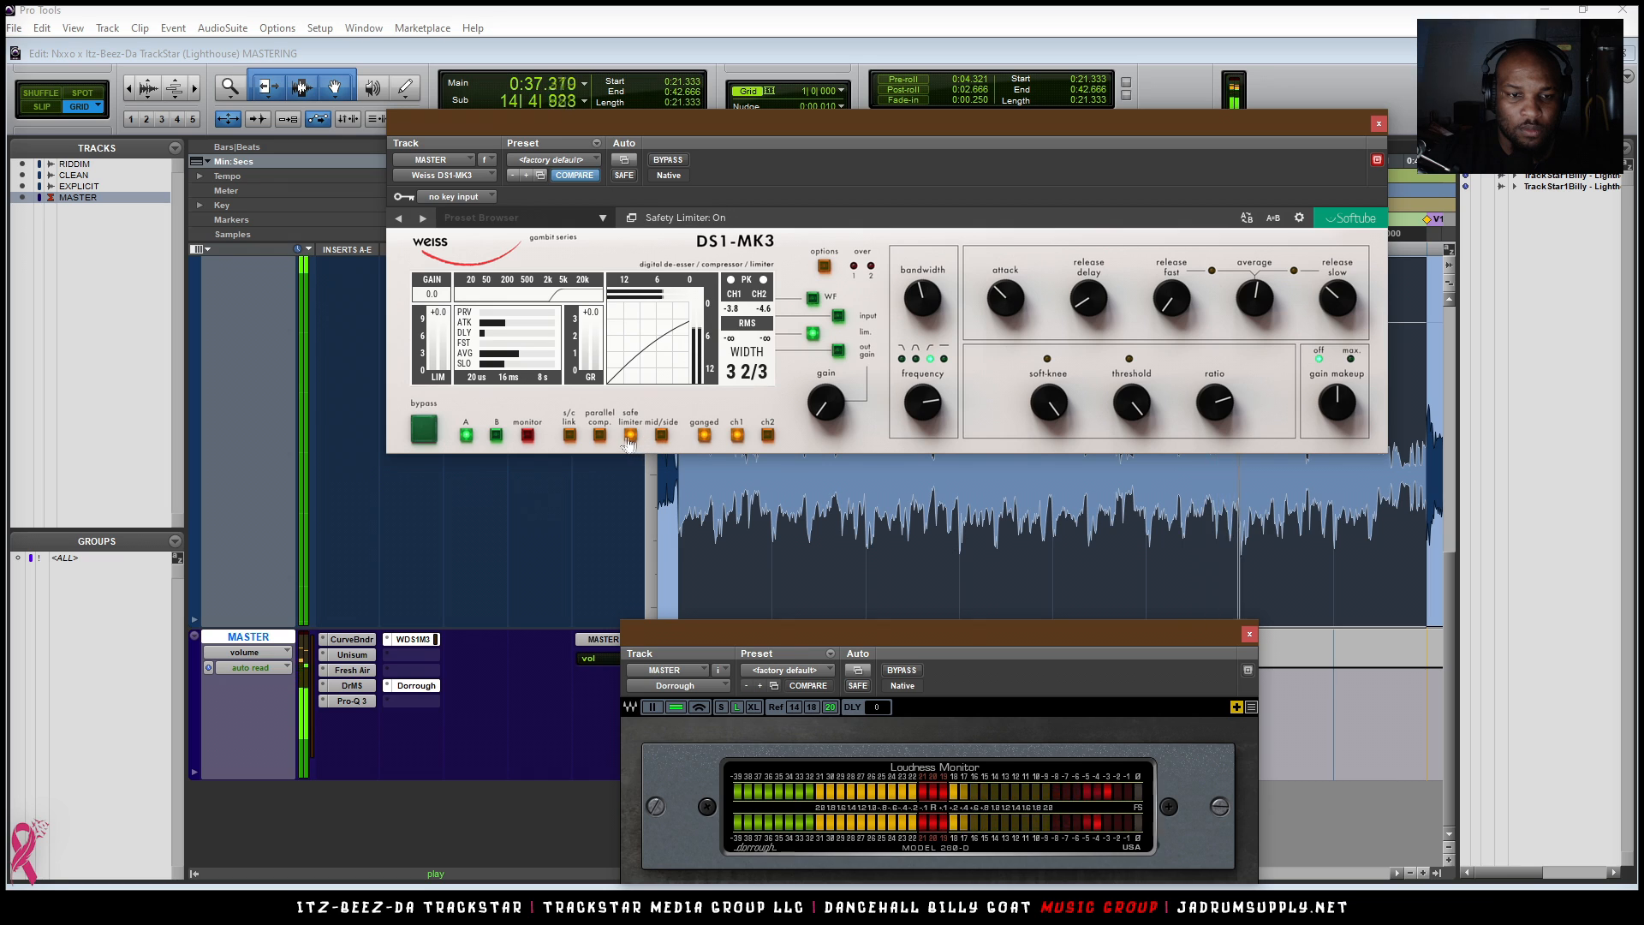
left_click(496, 435)
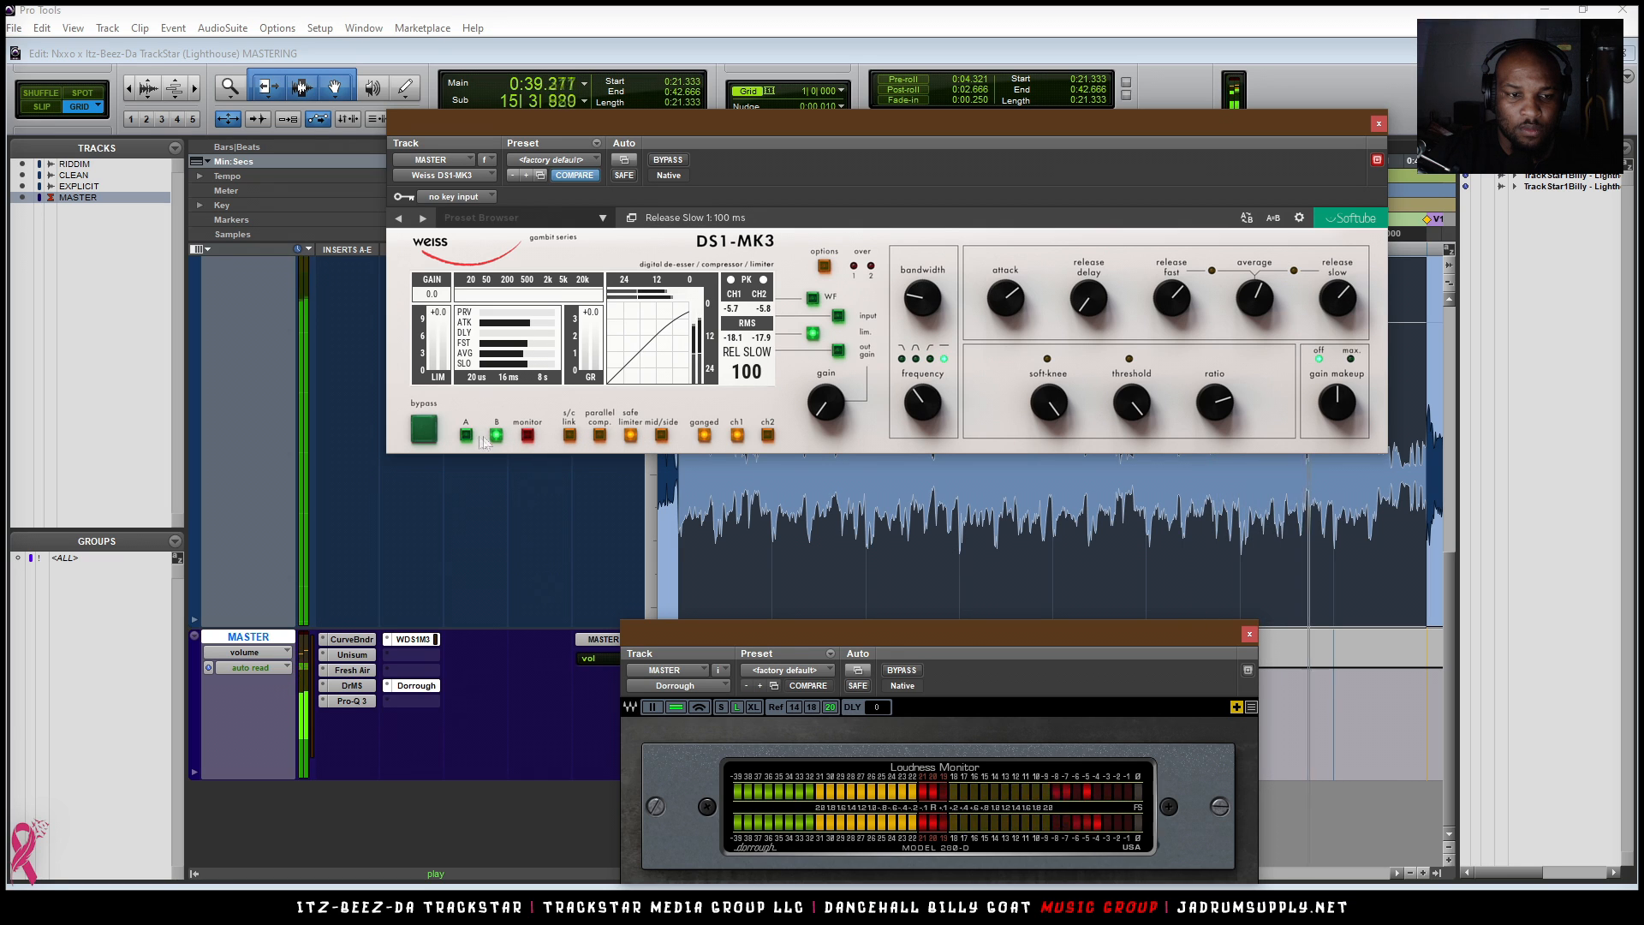
left_click(465, 435)
- Lower the compressor's threshold past -15 dB, adjust the ratio, and widen the meter range to 50 dB
left_click_drag(1128, 399, 1138, 461)
left_click(701, 293)
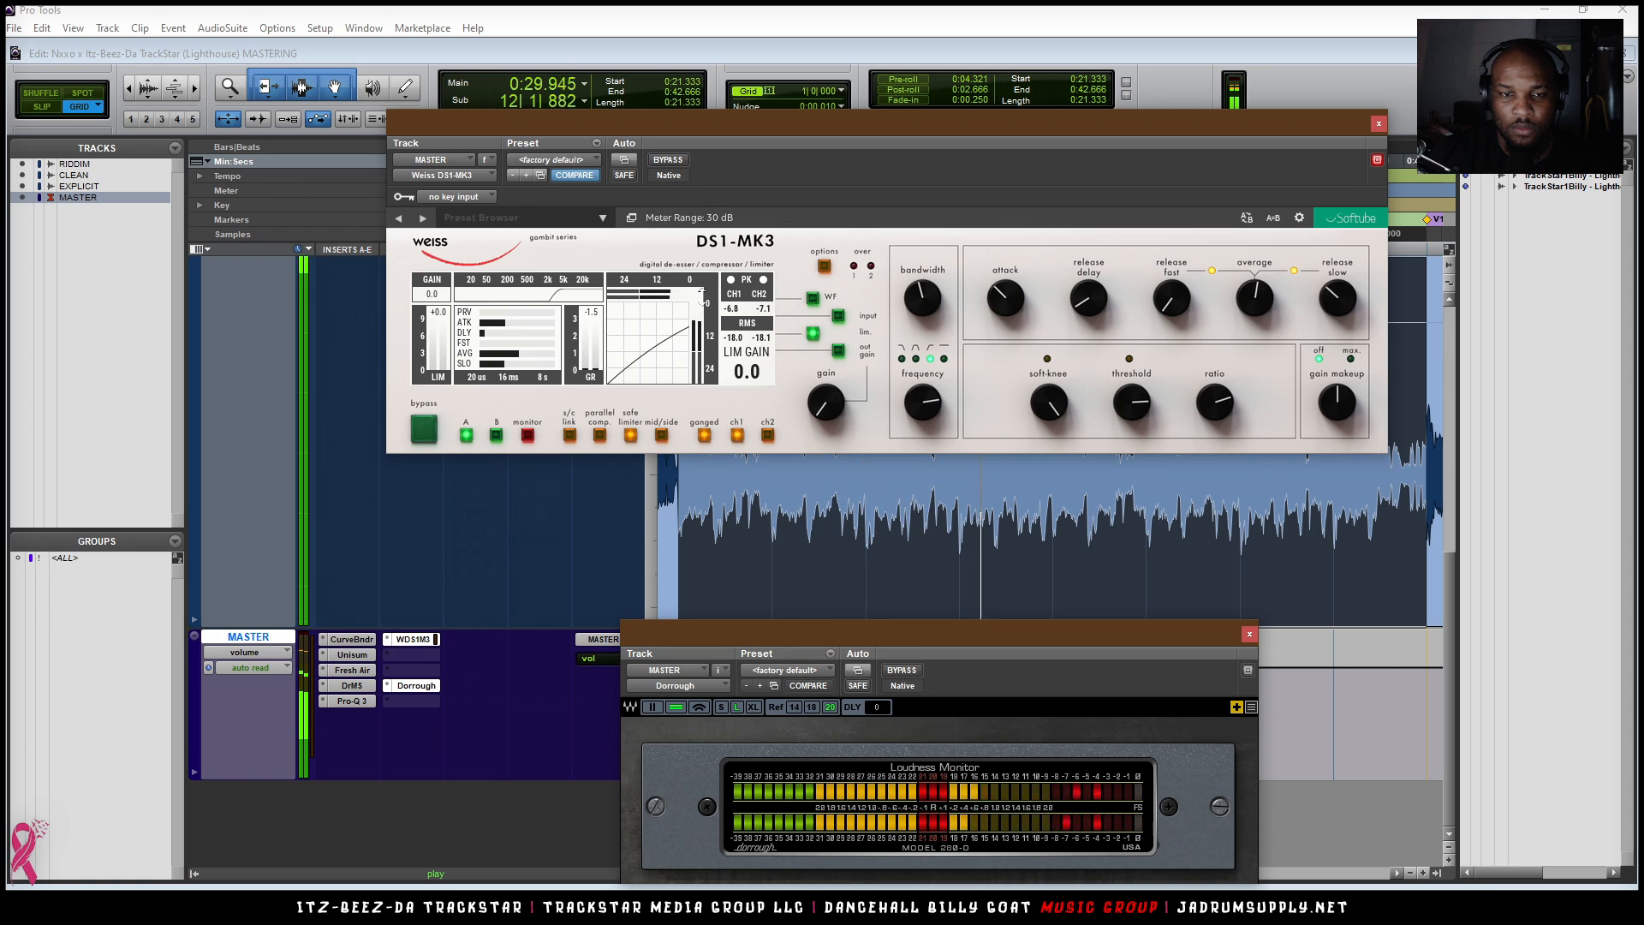
left_click_drag(705, 274, 705, 261)
left_click_drag(1222, 403, 1137, 412)
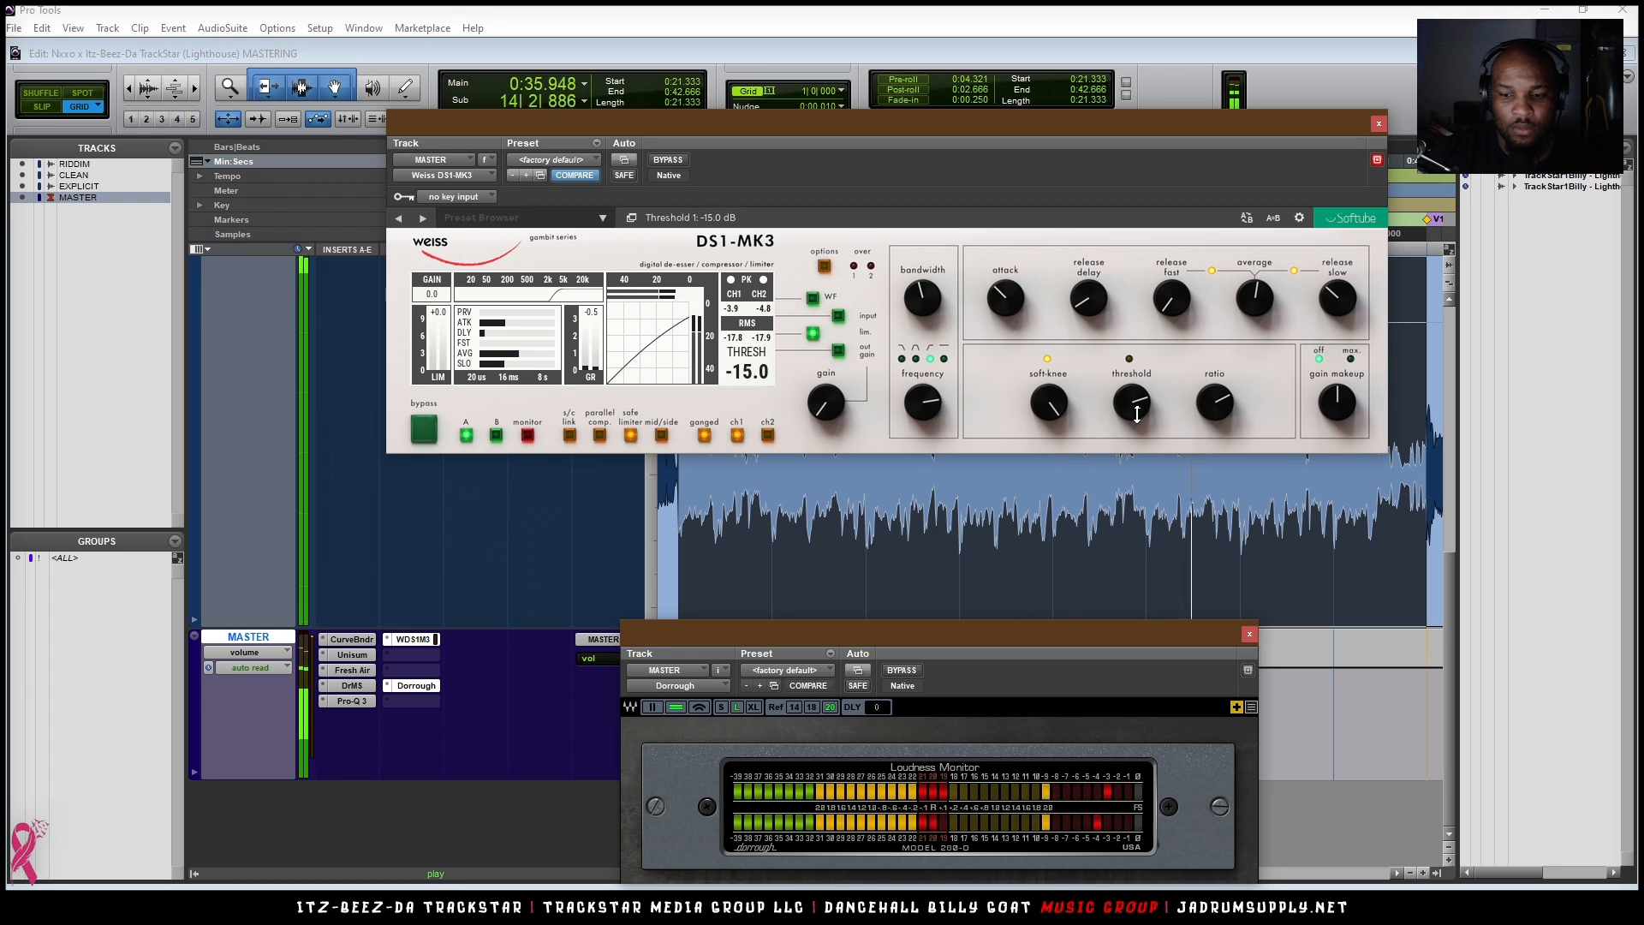
left_click_drag(1137, 421, 1138, 436)
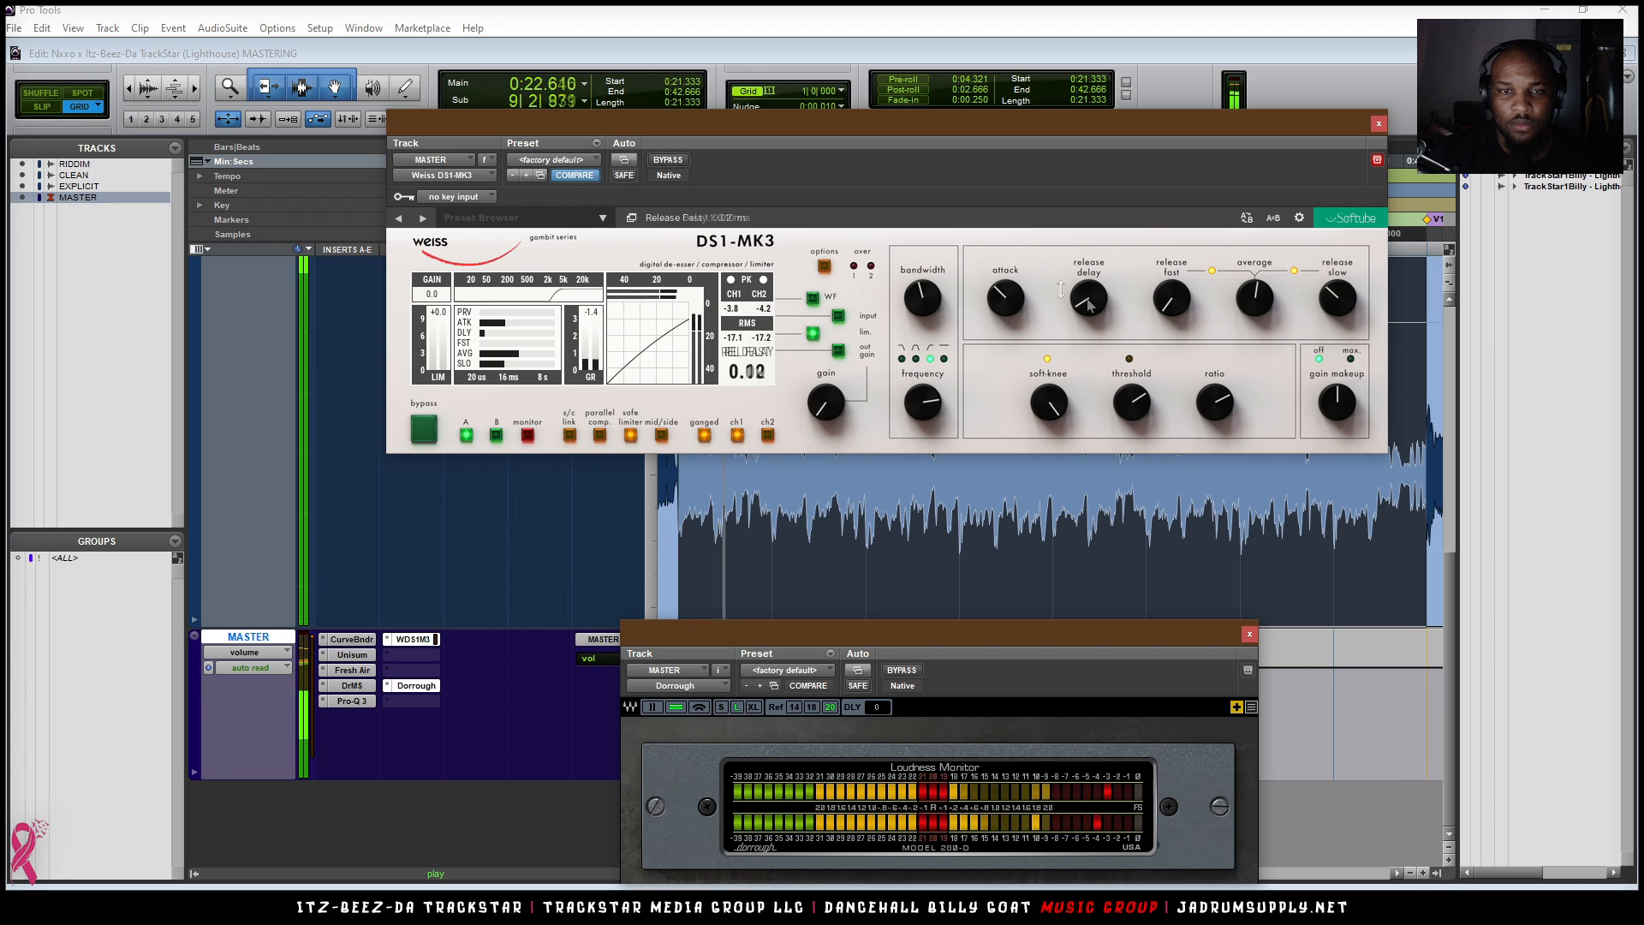
- Compare the master with the DS1-MK3 bypassed and switch on manual gain make-up at about 0.4 dB
left_click(420, 433)
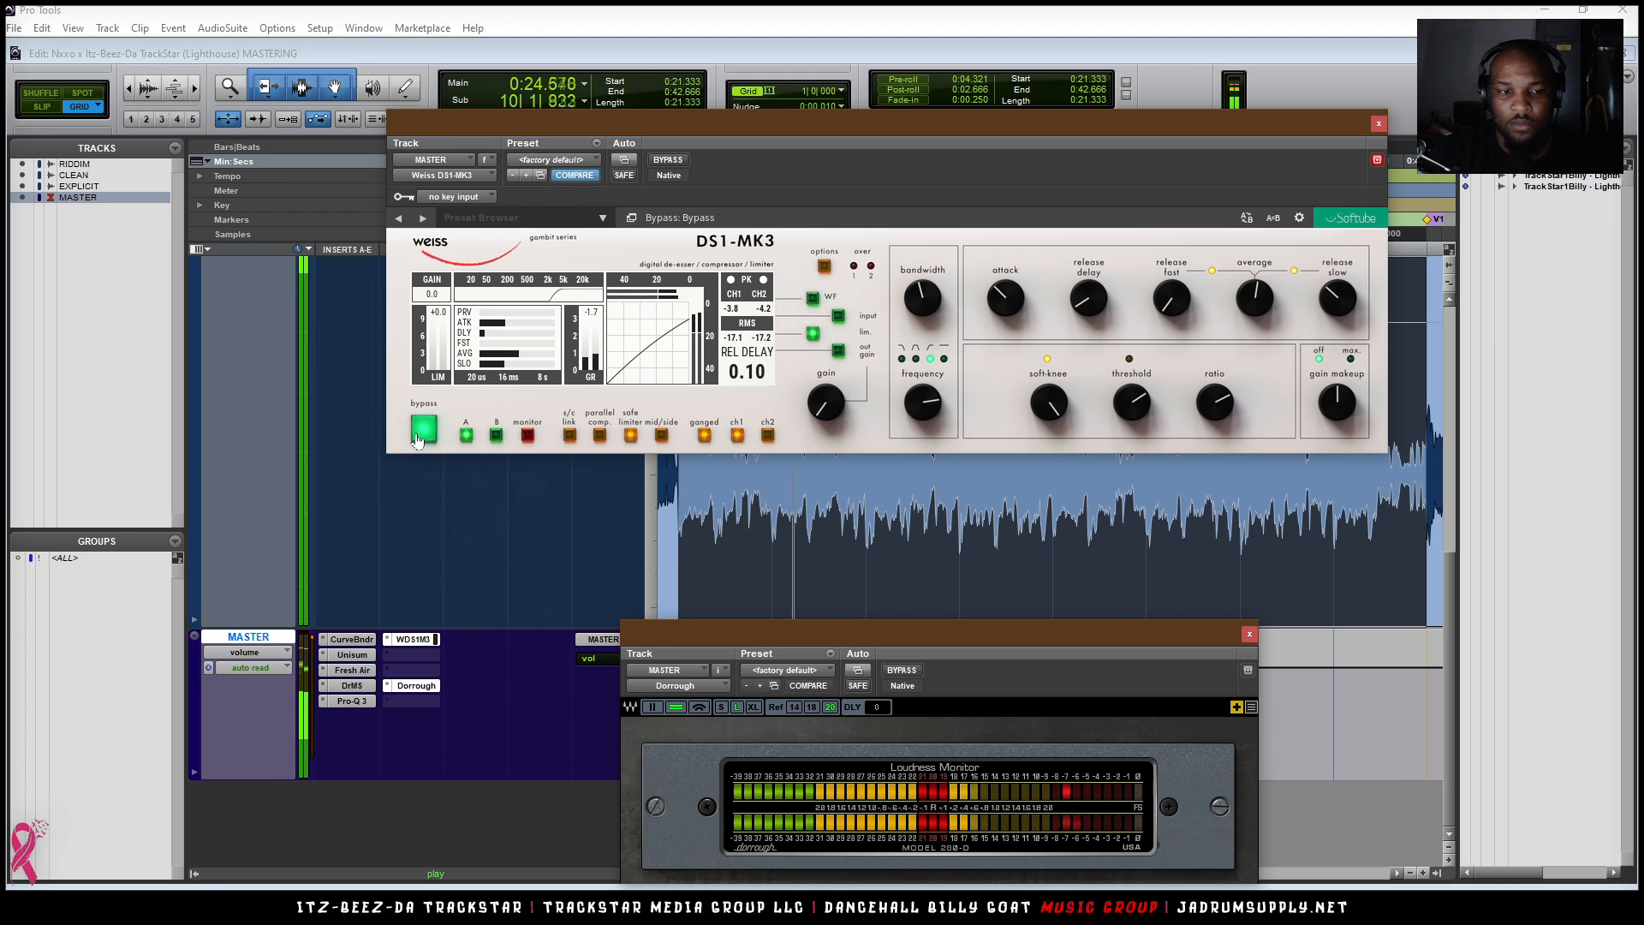
left_click(422, 432)
left_click(1320, 361)
left_click(1337, 398)
left_click_drag(1338, 397, 1339, 395)
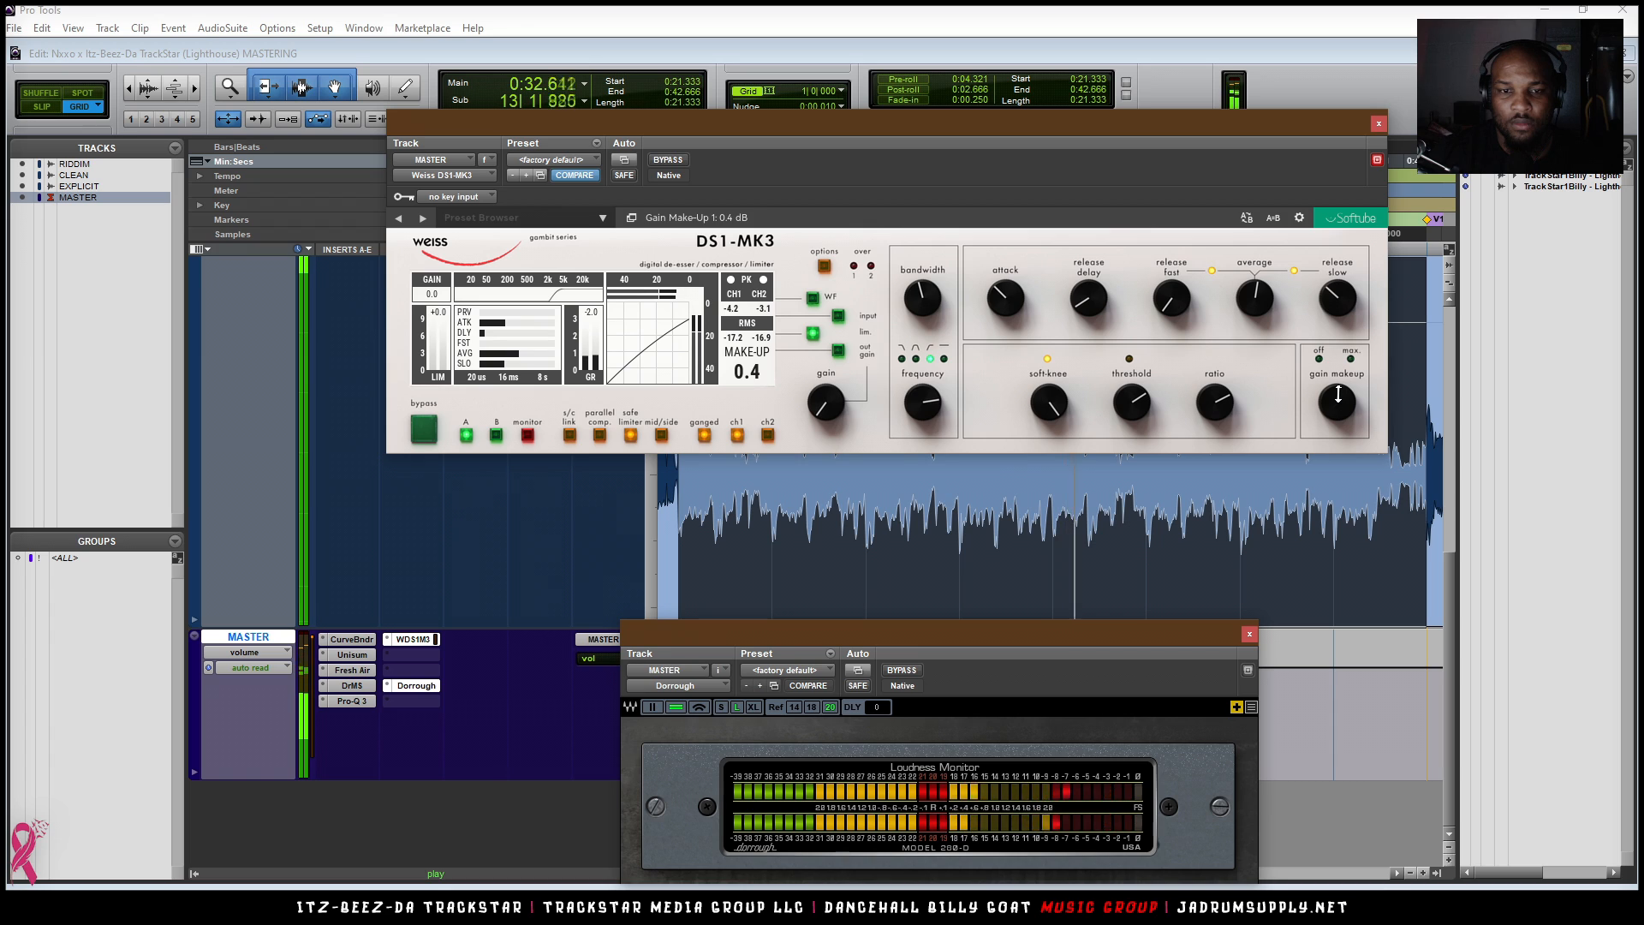
- Lower the compressor band's frequency slightly and set the soft knee to around 70 to 80 %
left_click_drag(922, 401, 922, 408)
mouse_move(1062, 405)
left_click_drag(1055, 413, 1055, 424)
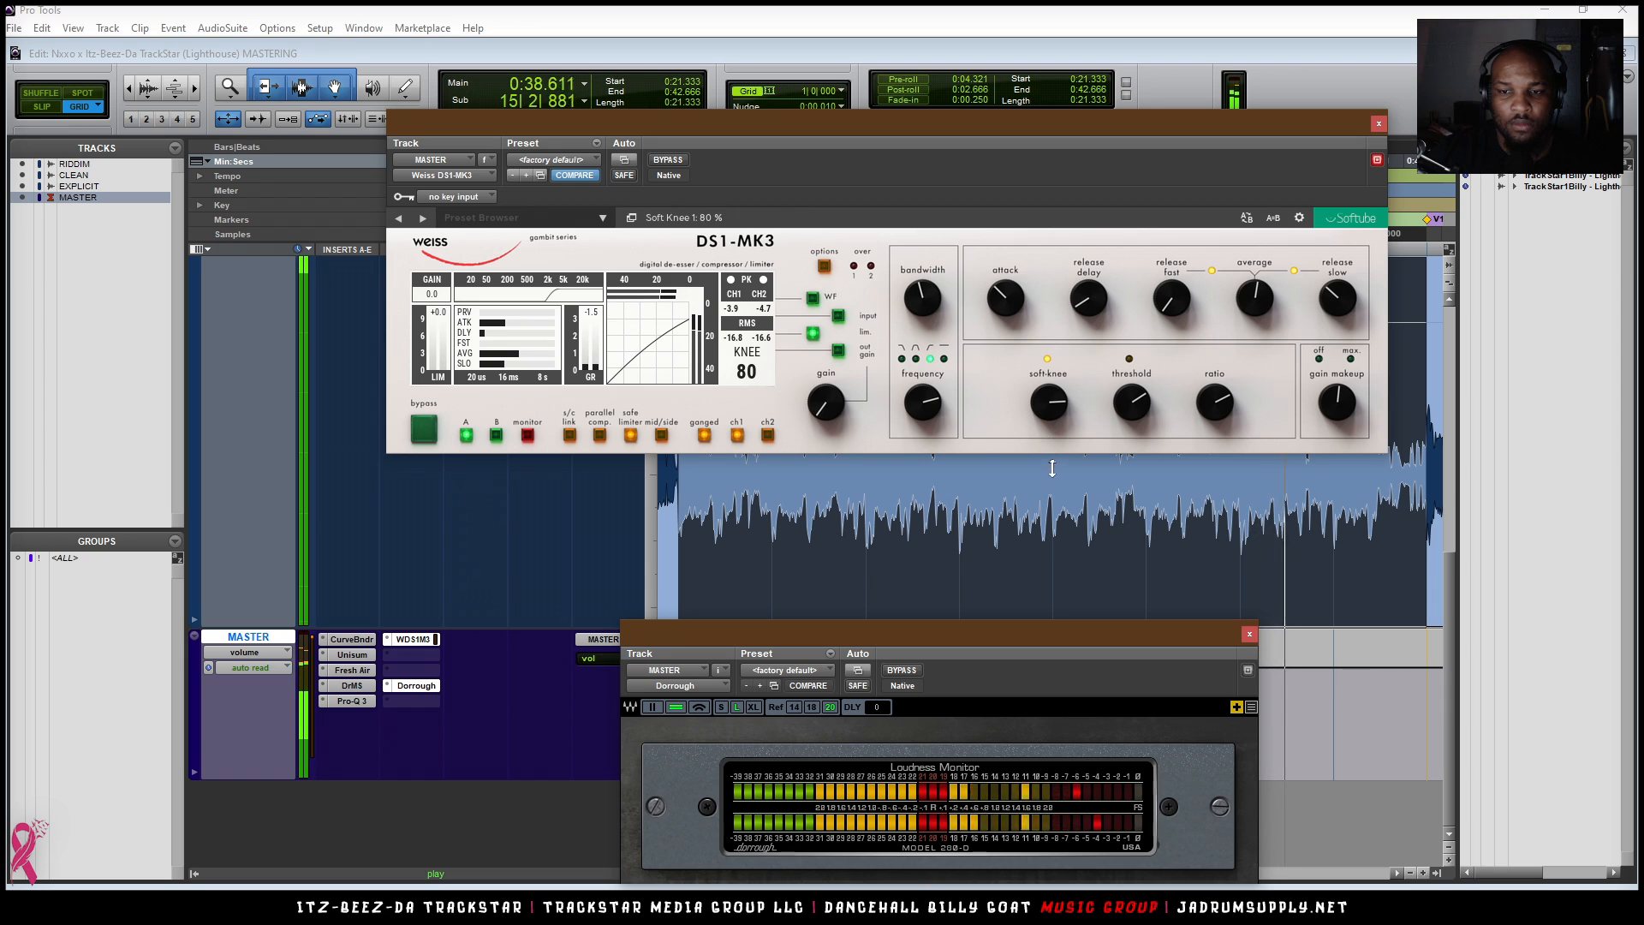
mouse_move(1157, 377)
mouse_move(1071, 415)
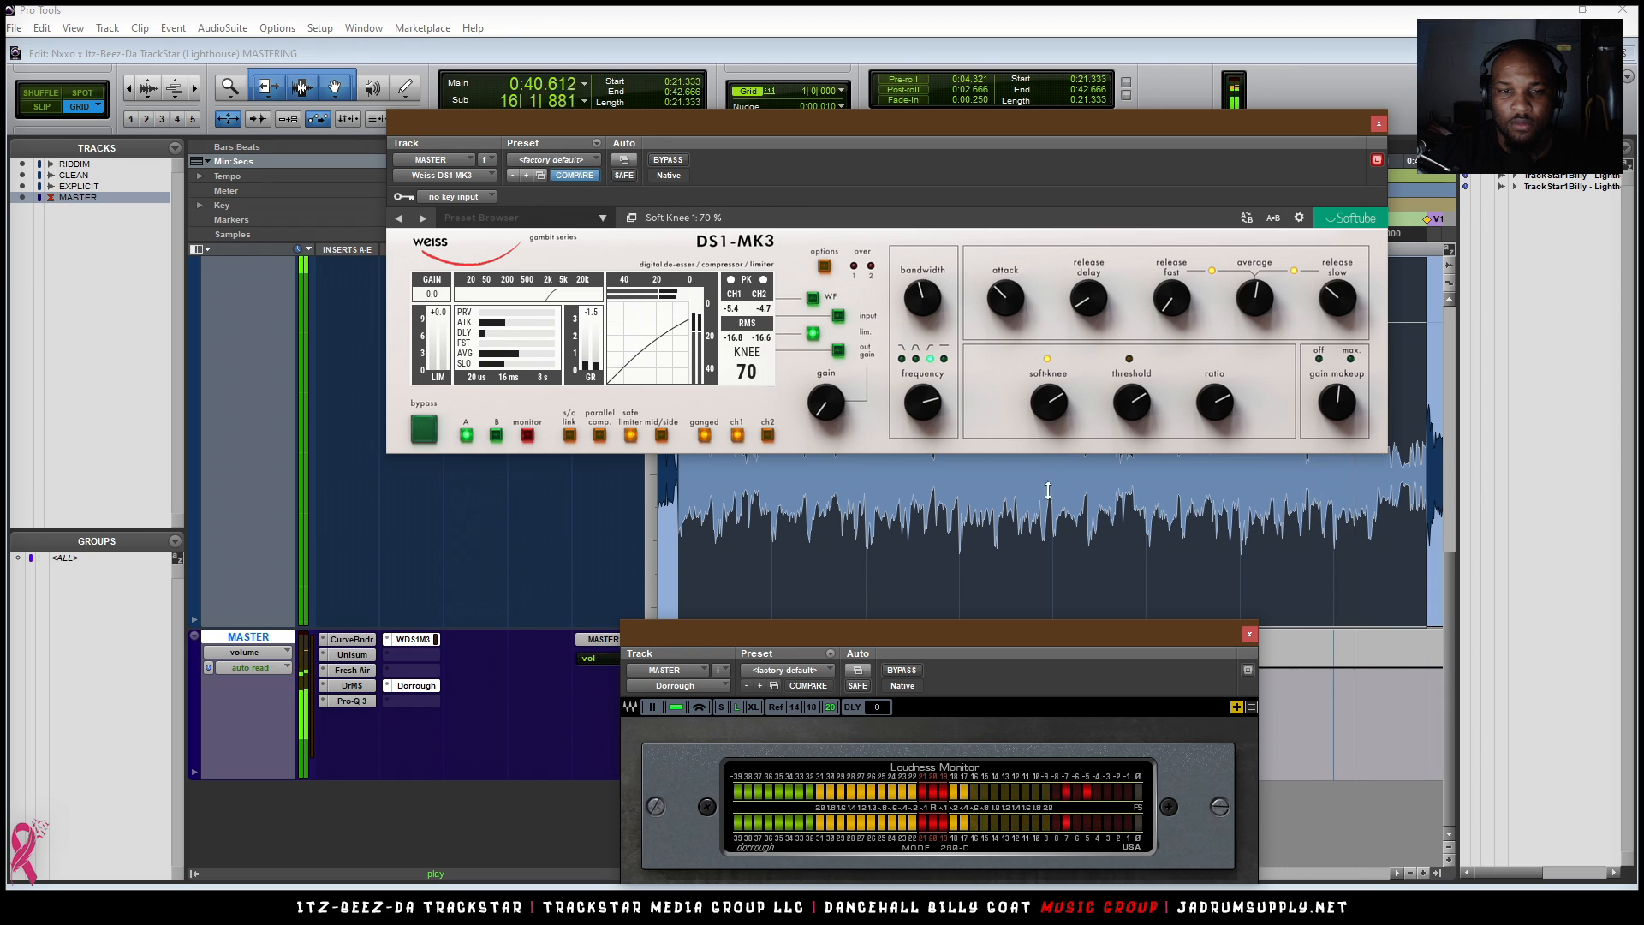
- Set the compressor's ratio to 2.53:1 and lower its threshold to -23 dB
left_click_drag(1131, 414, 1128, 426)
mouse_move(1048, 413)
left_click_drag(1209, 402, 1205, 386)
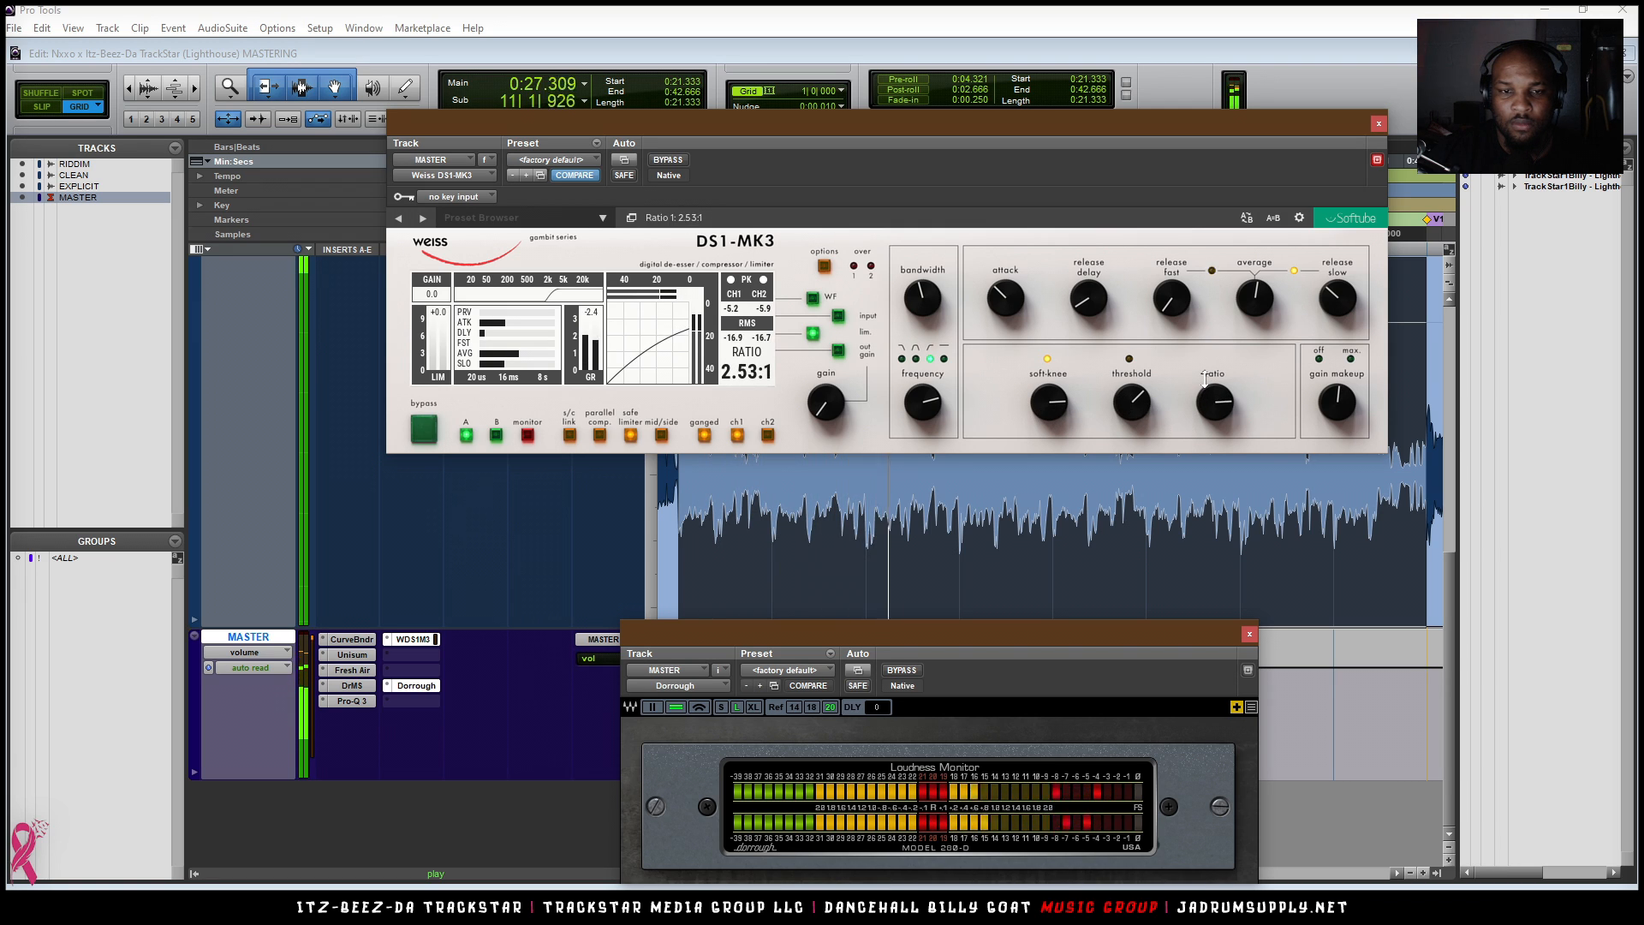
left_click_drag(1132, 401, 1131, 408)
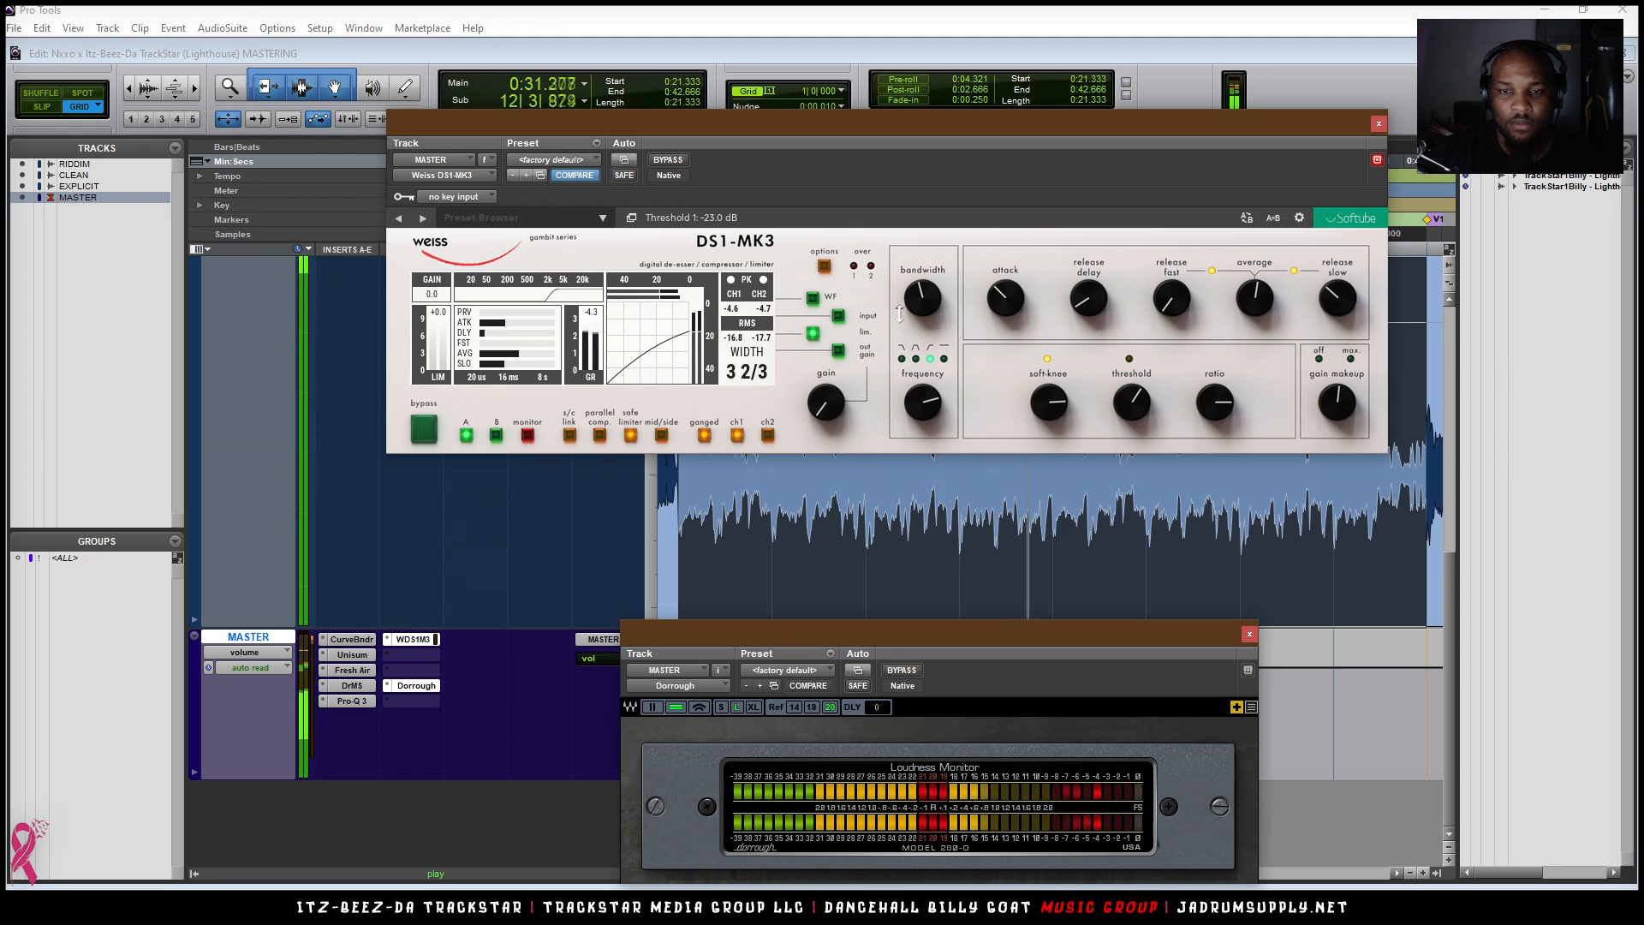
- Widen the DS1-MK3's bandwidth, trying 5 1/6 octaves, and raise the limiter gain to 0.5
left_click_drag(923, 296, 927, 260)
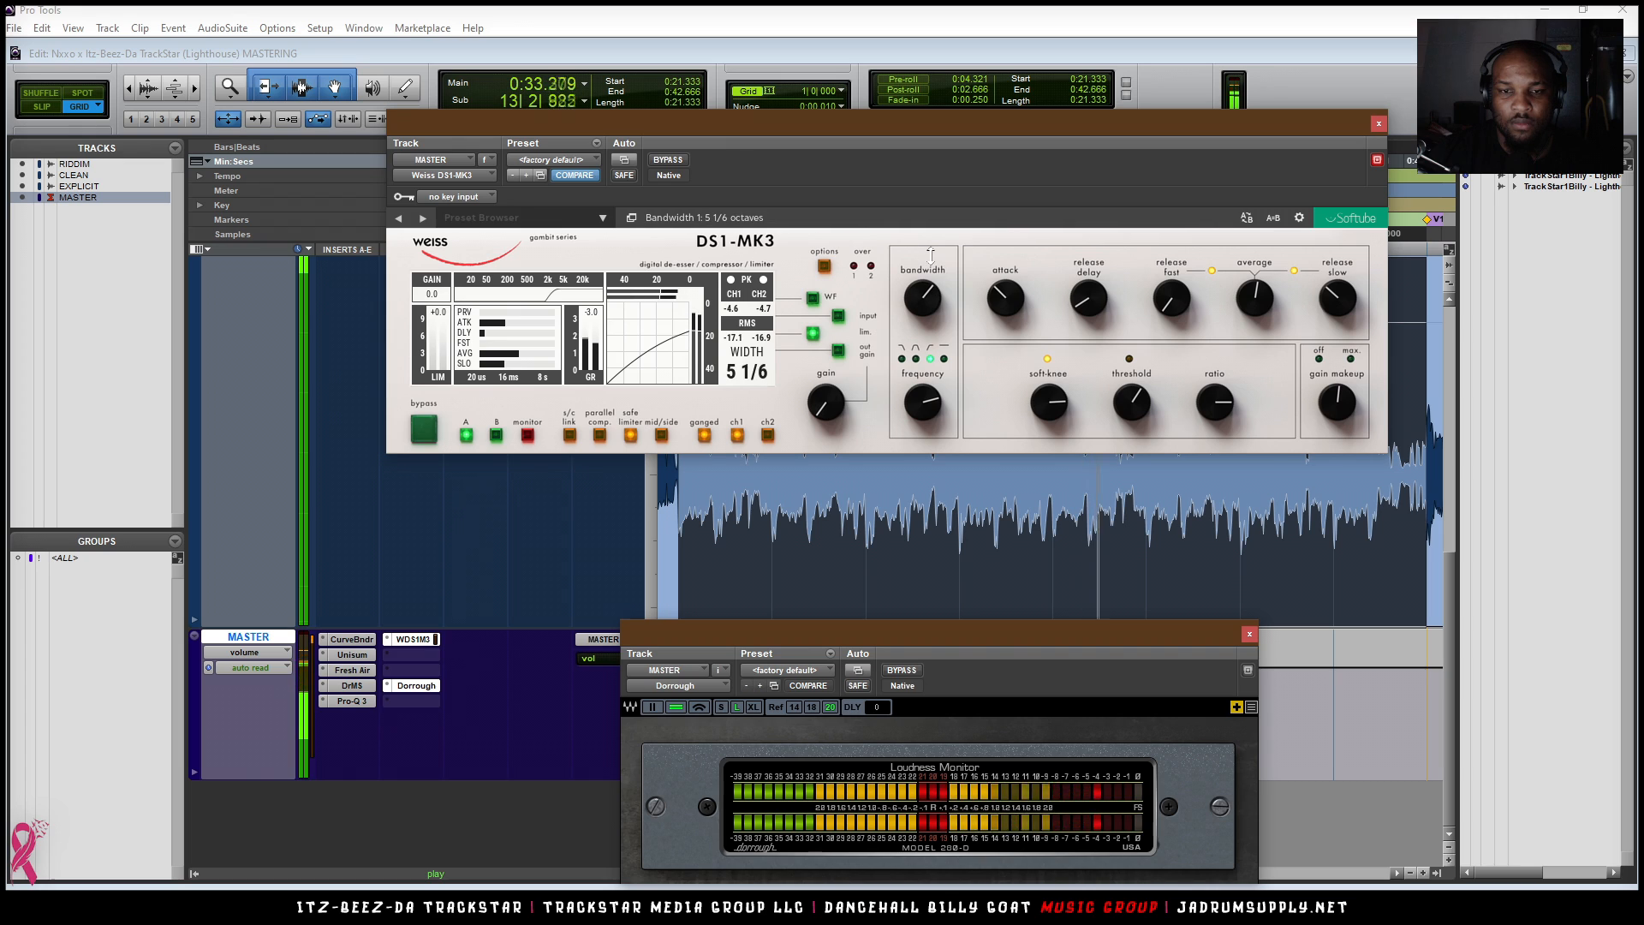
mouse_move(922, 331)
left_mouse_down()
mouse_move(919, 351)
mouse_move(927, 329)
left_mouse_up()
left_click_drag(828, 406, 835, 395)
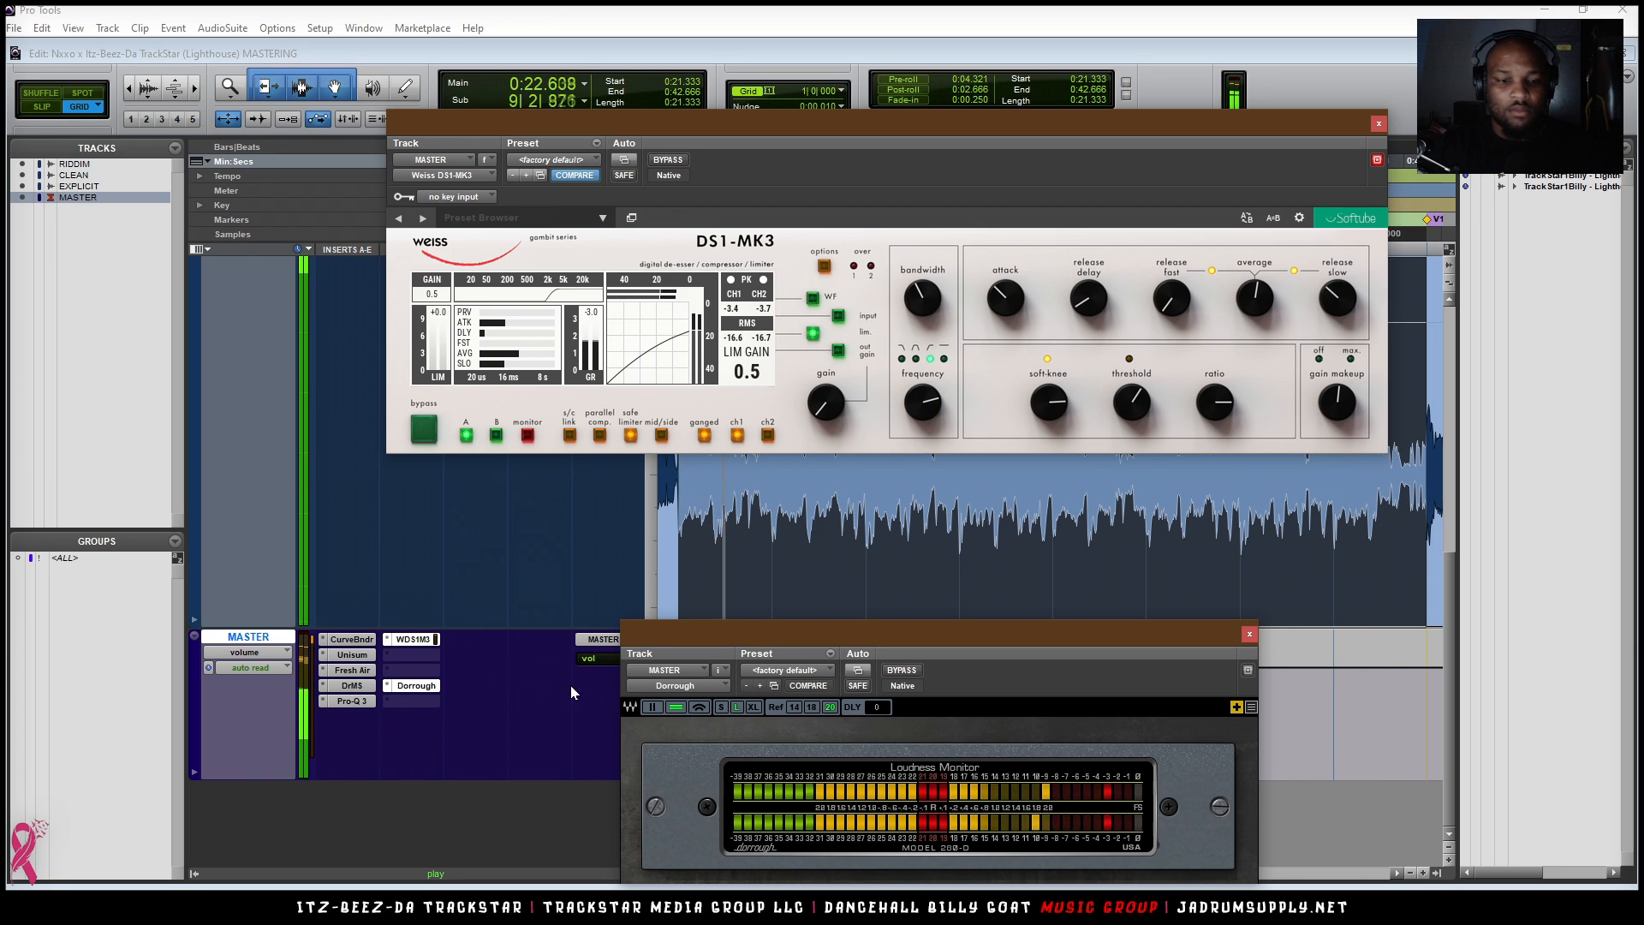
- Move the Dorrough meter clear of the MASTER track's controls and readjust the DS1-MK3's fast release
left_click_drag(863, 637, 979, 621)
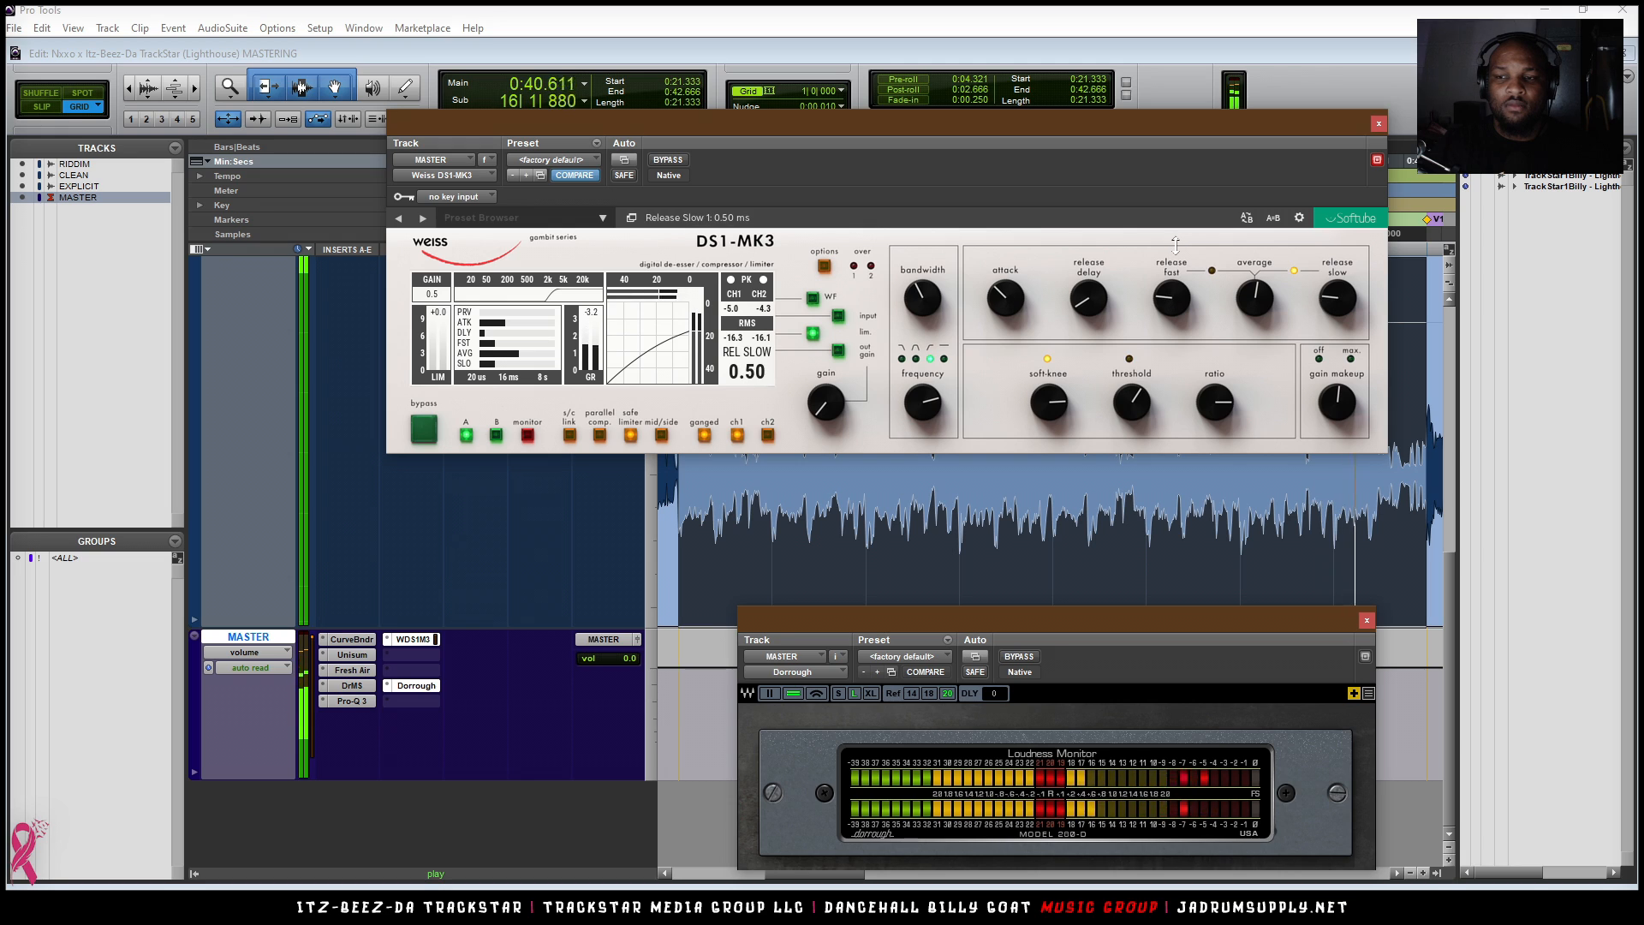
left_click_drag(1177, 238, 1178, 198)
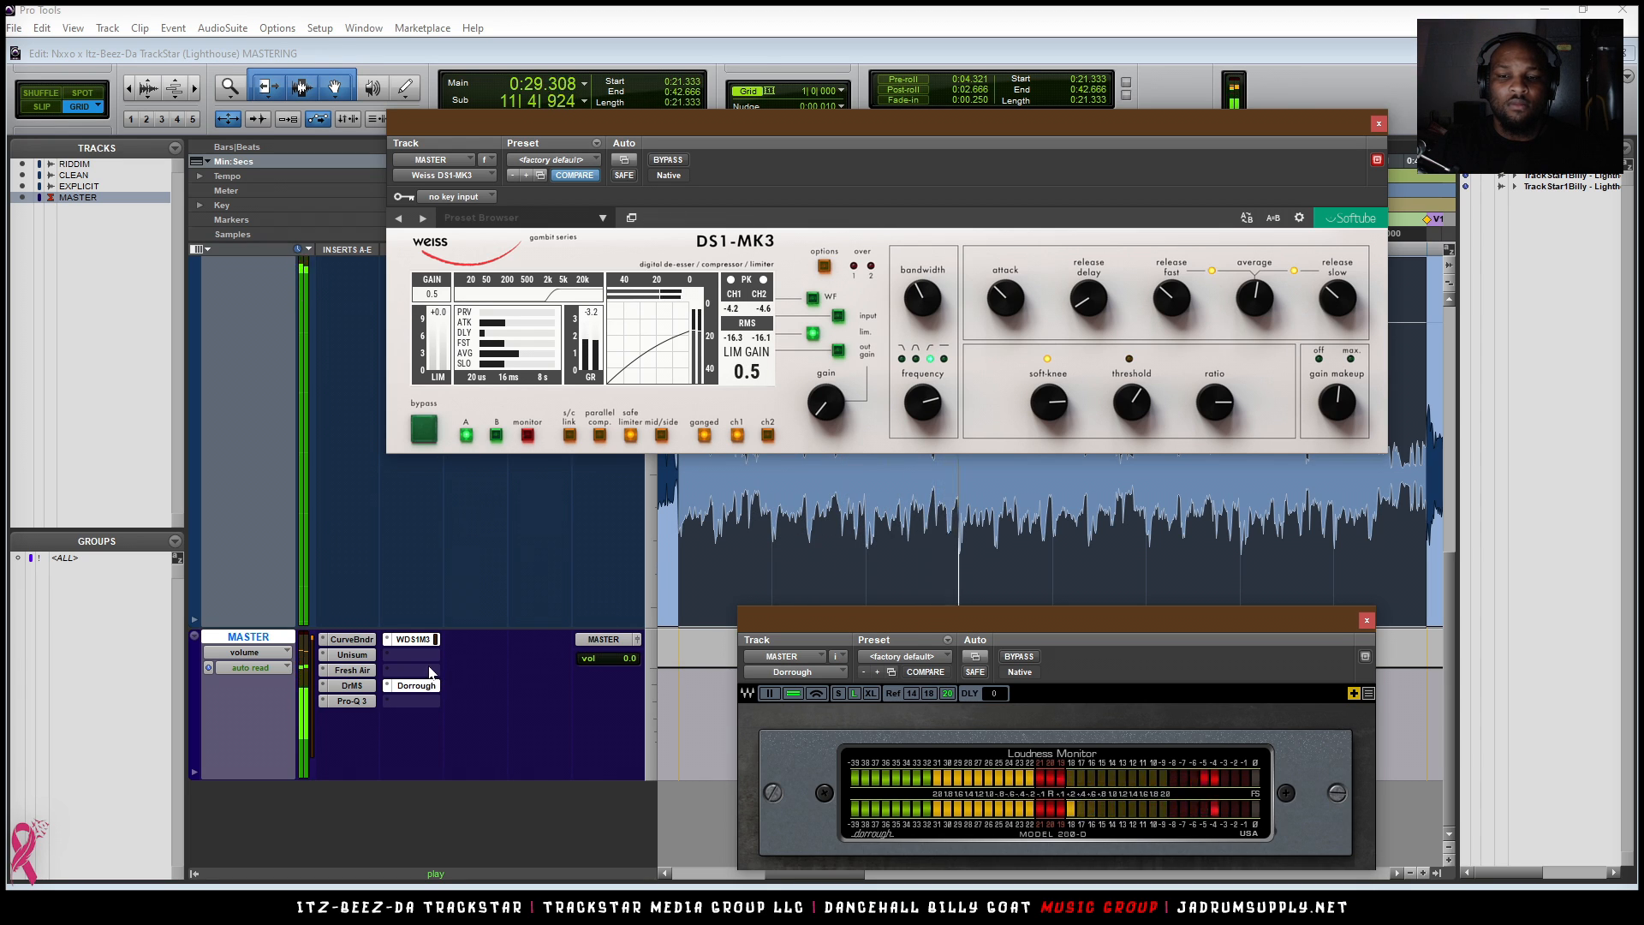
- Open the Curve Bender and compare the looped section with all MASTER inserts bypassed and active
key("space")
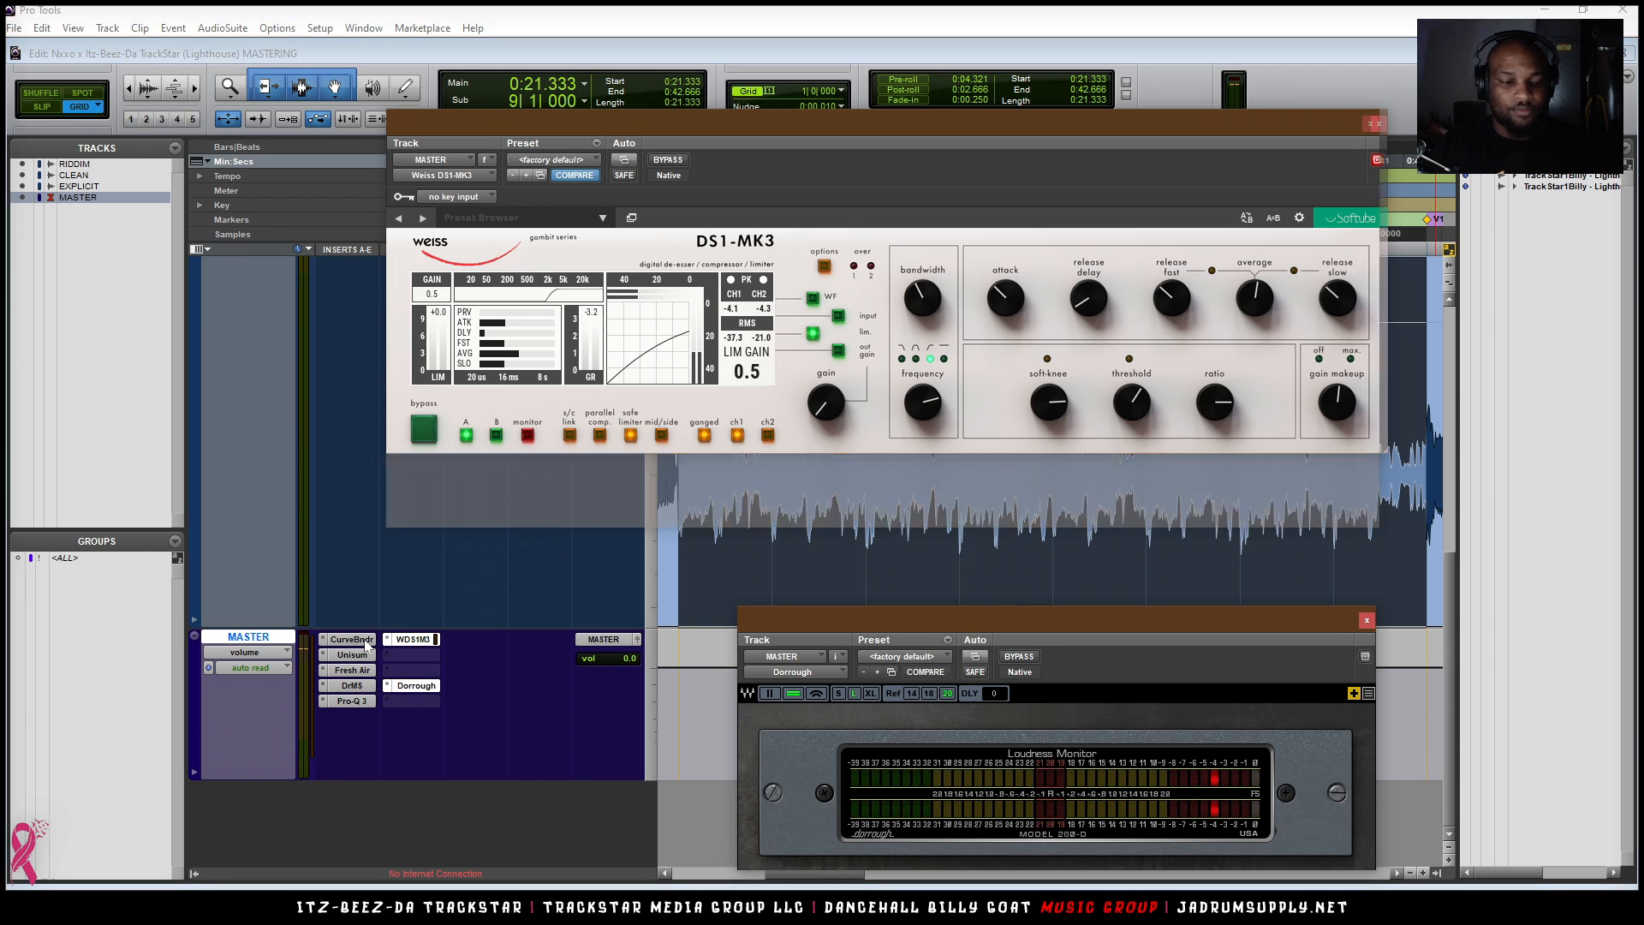
left_click(366, 647)
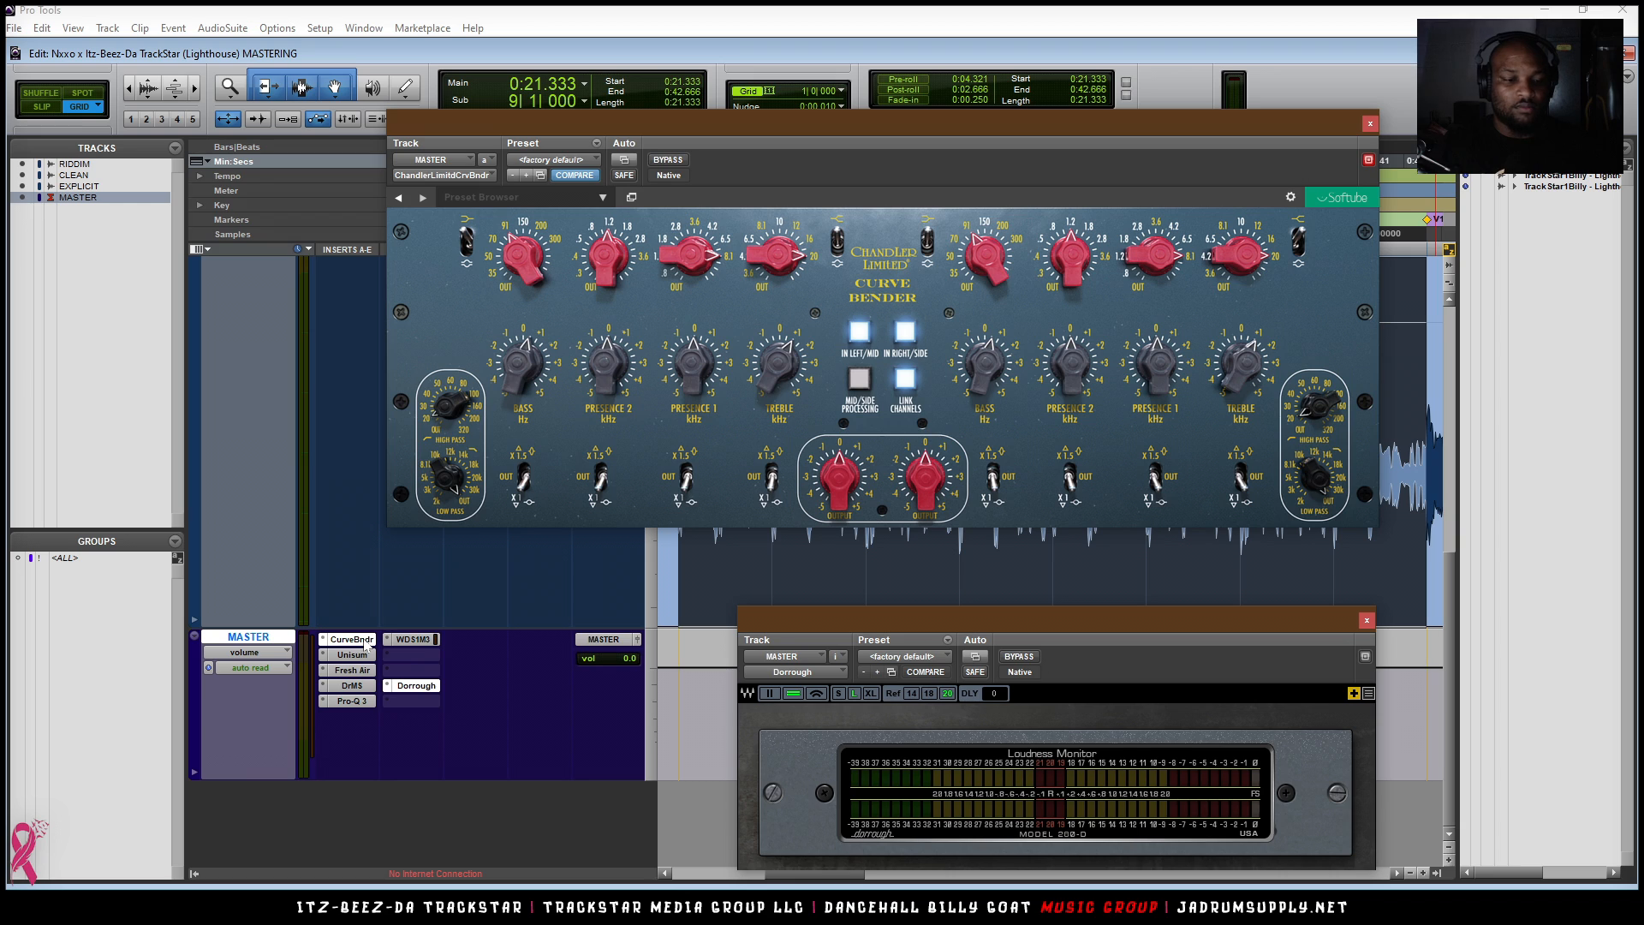
key("shift+a")
key("space")
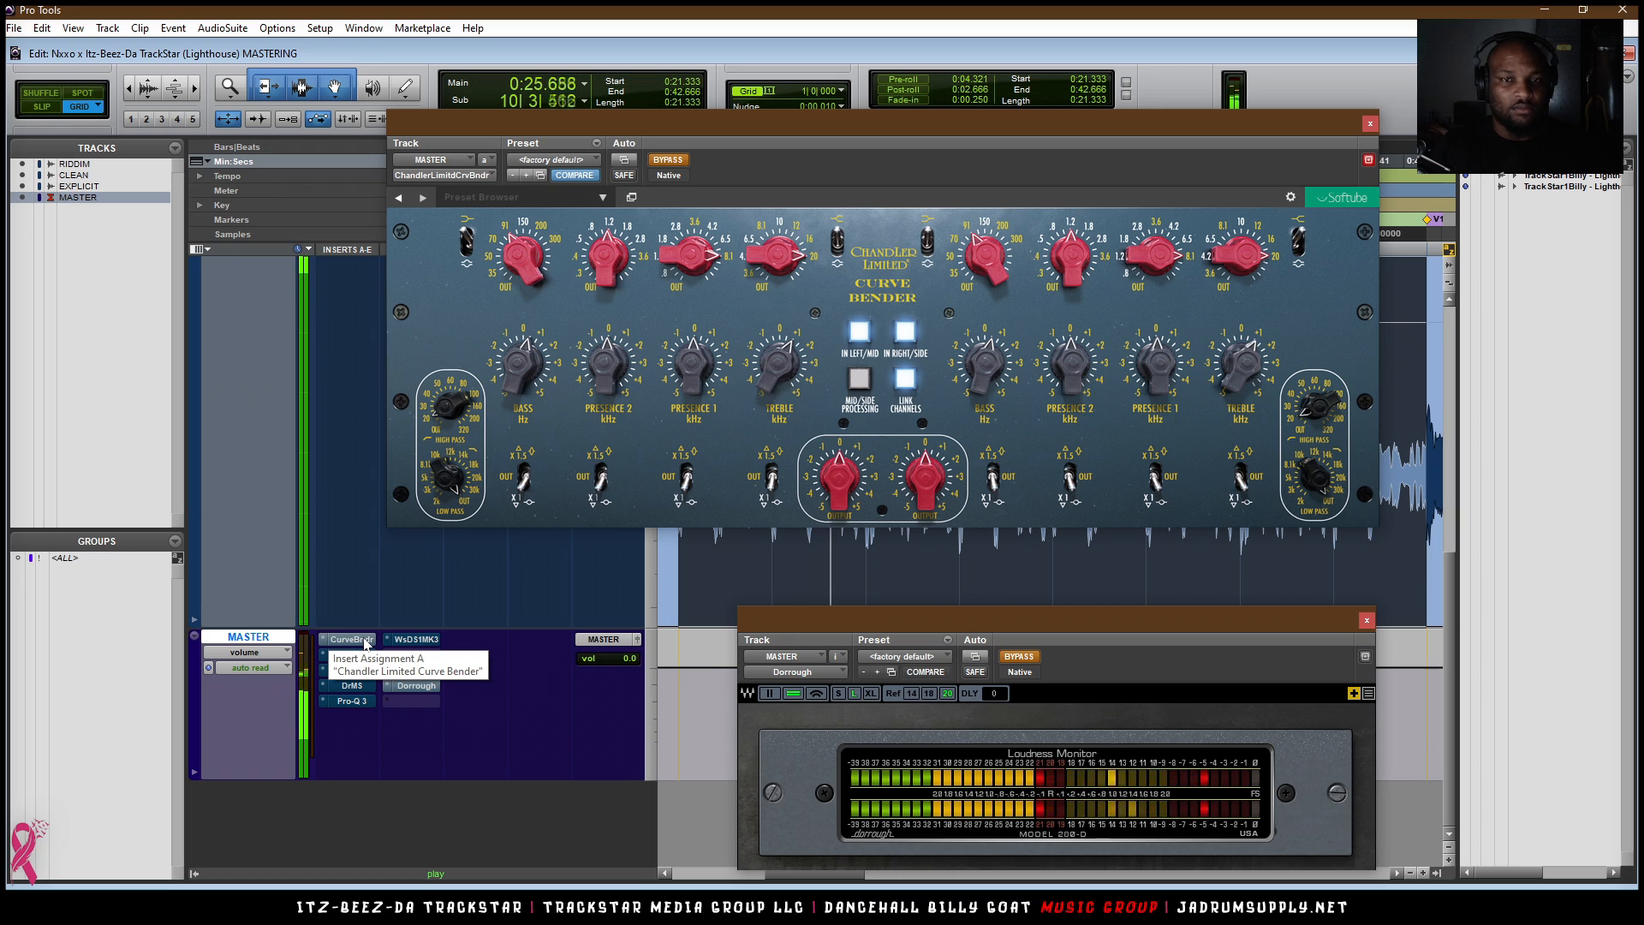
key("shift+a")
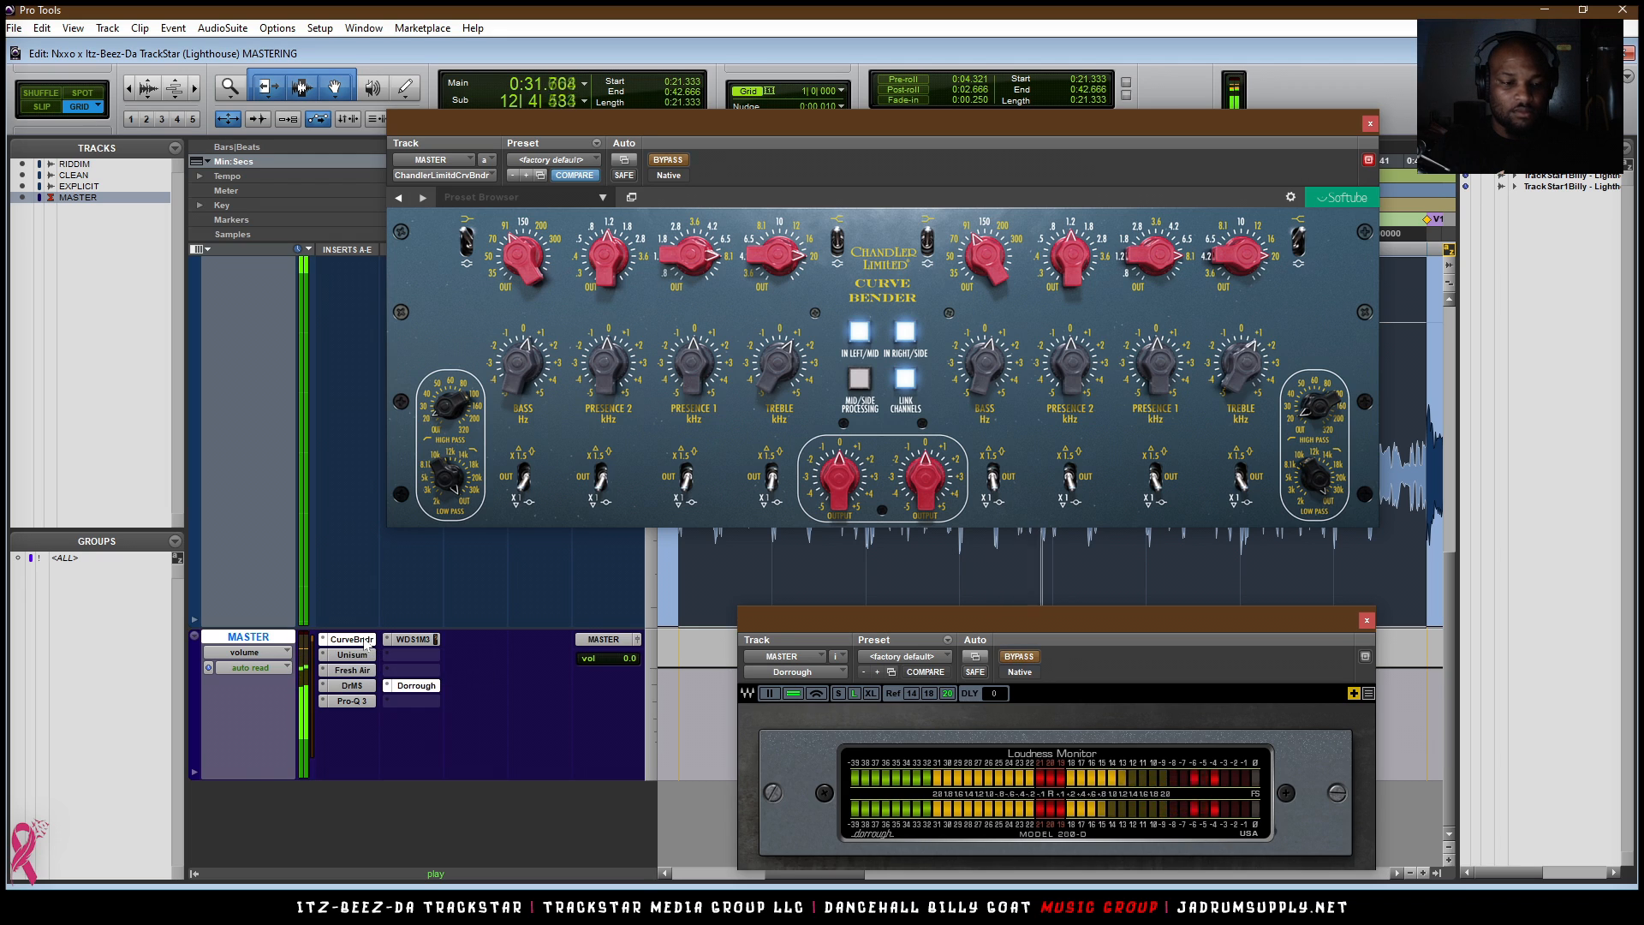
key("shift+a")
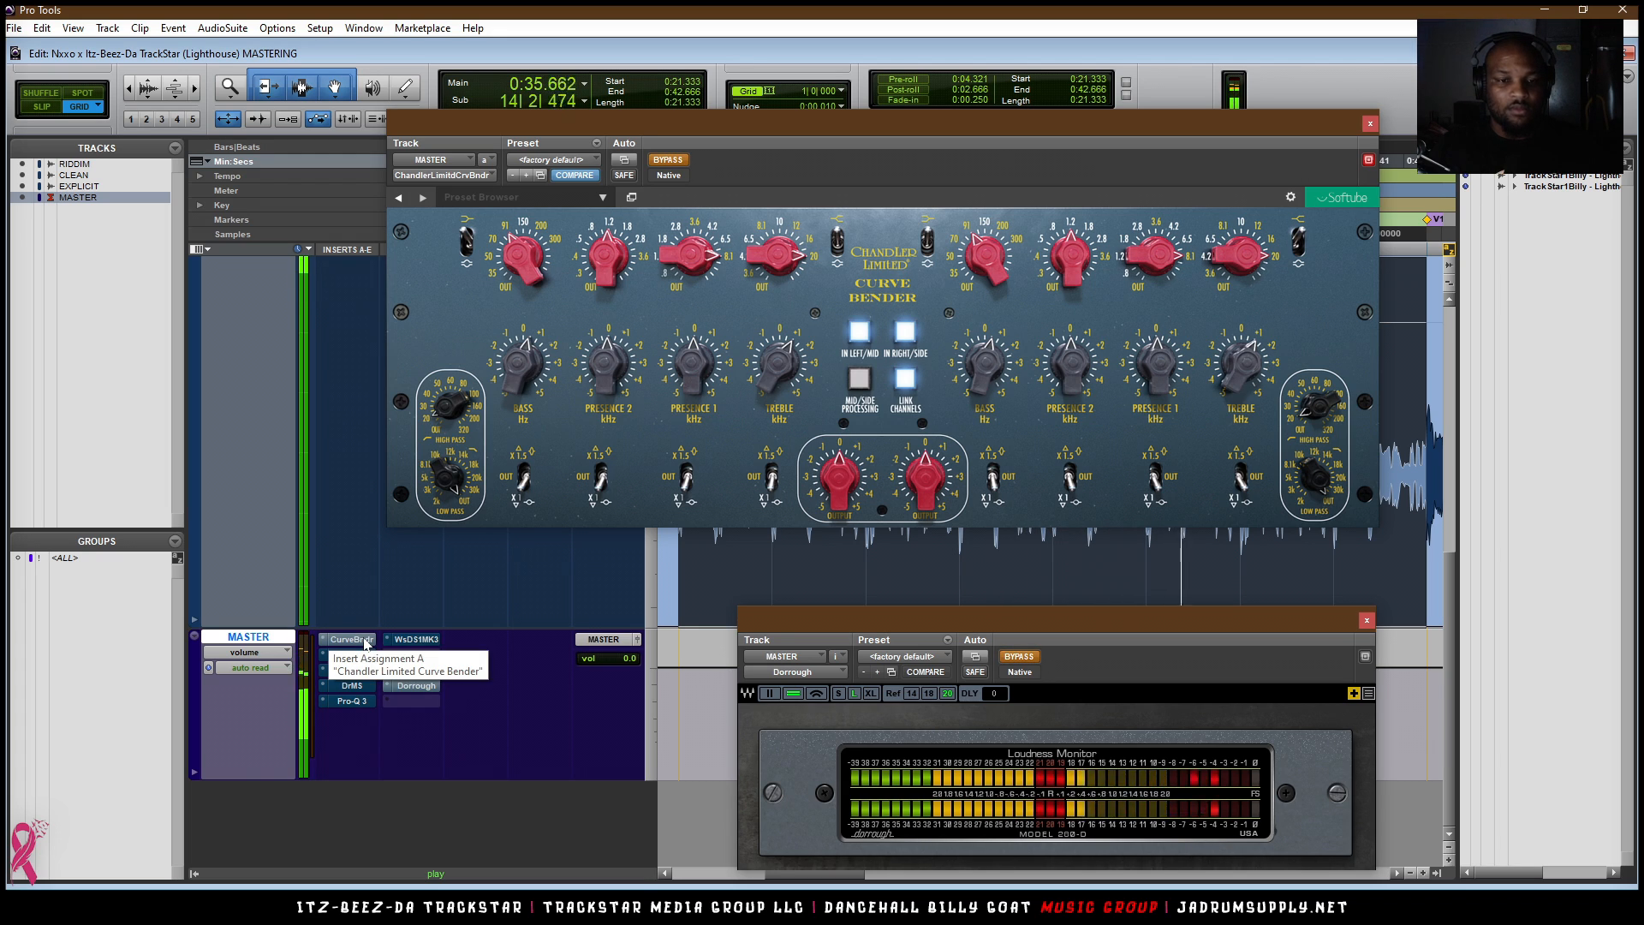
key("shift+a")
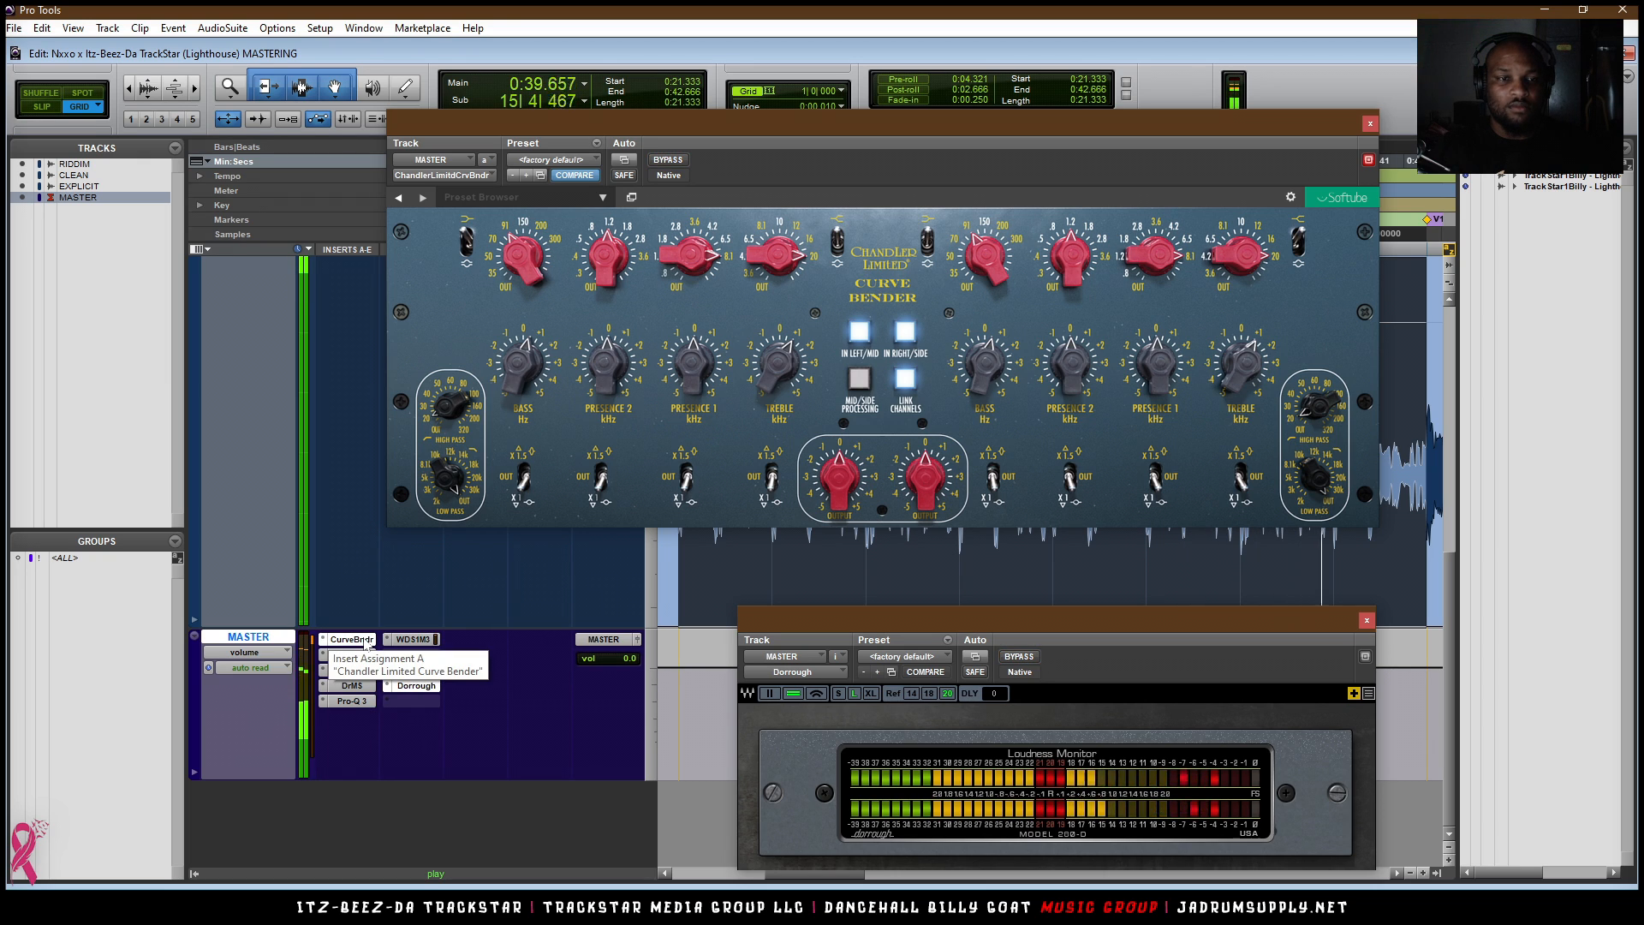
key("space")
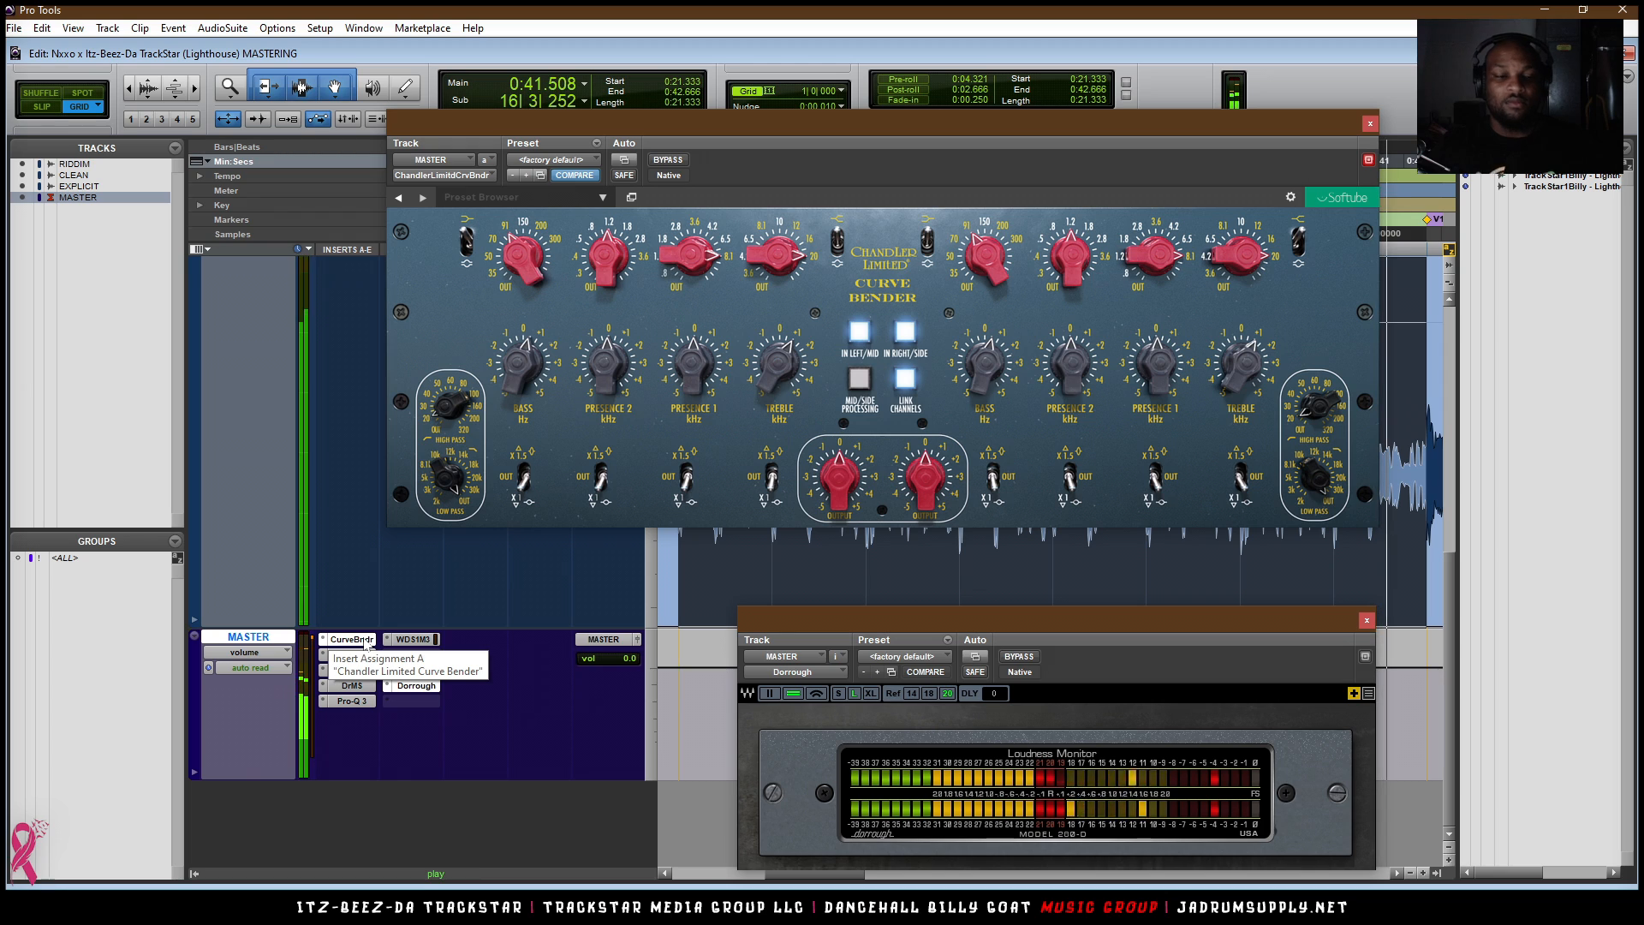
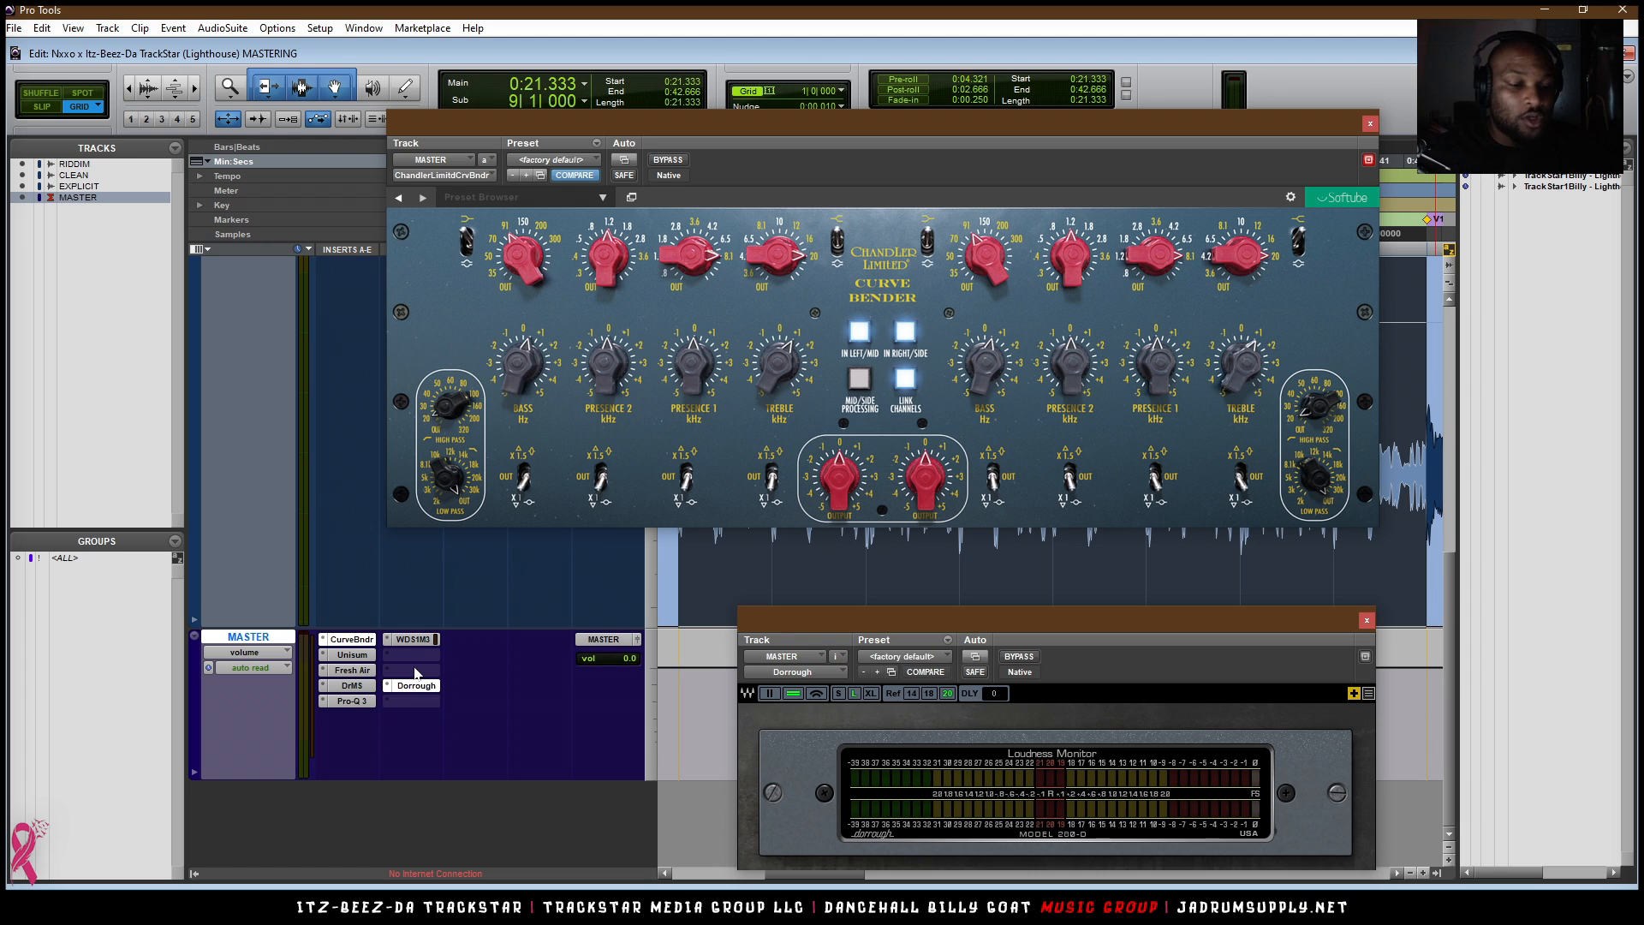
- Insert the multichannel Ozone 9 Exciter on the MASTER track, in the slot below the DS1-MK3
left_click(418, 658)
mouse_move(480, 682)
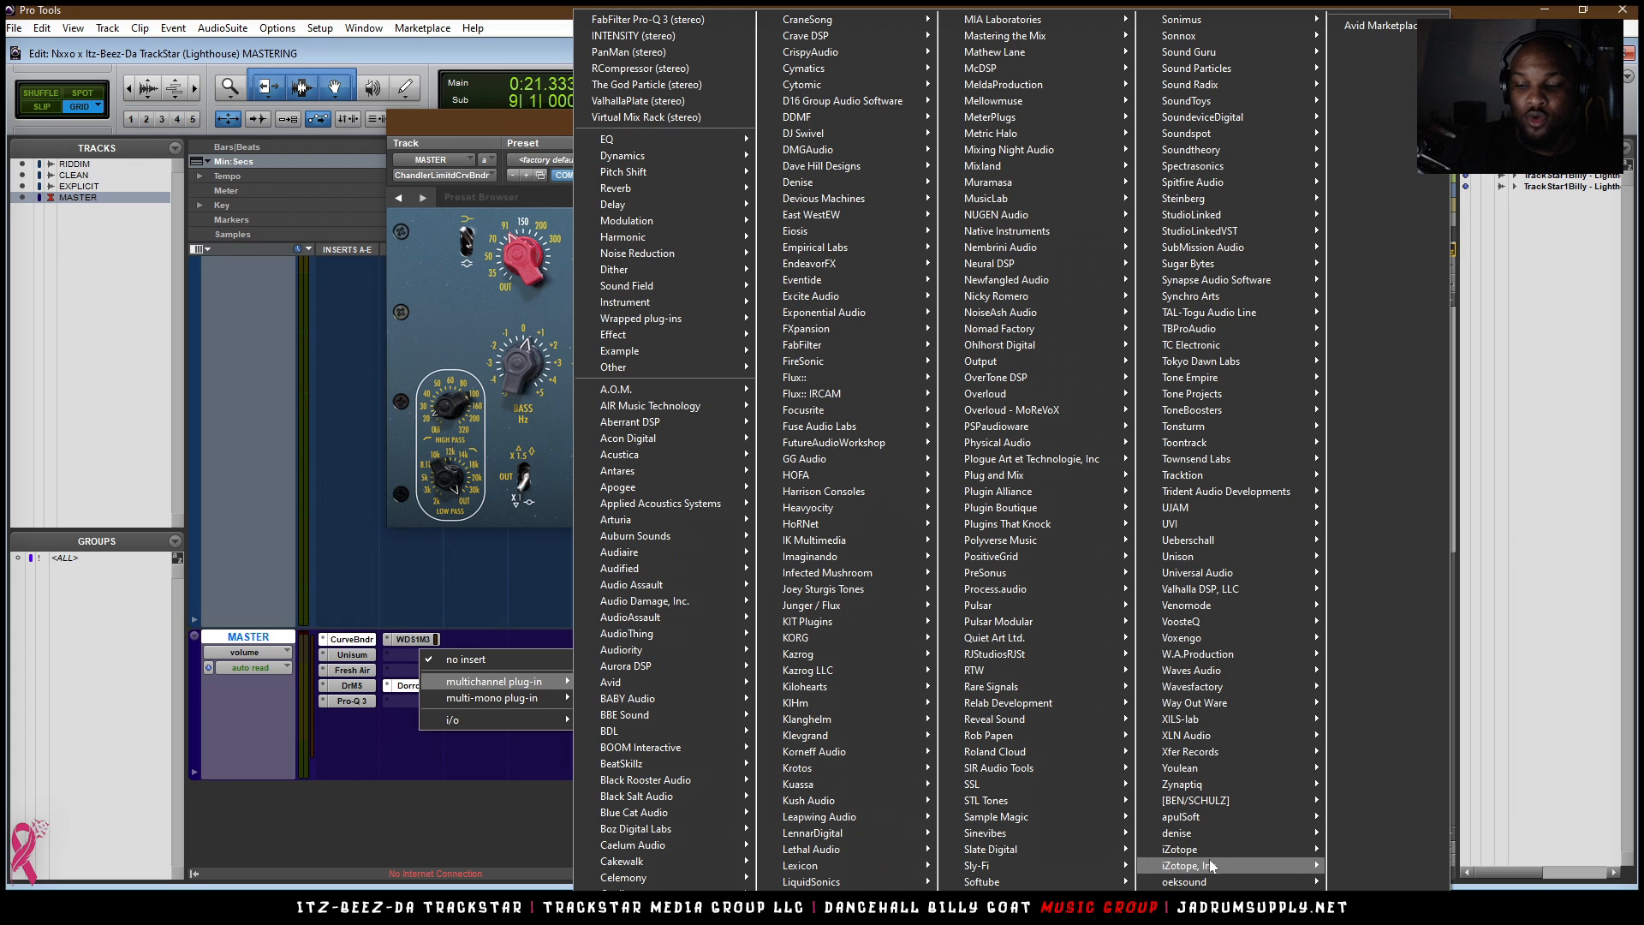
mouse_move(1201, 868)
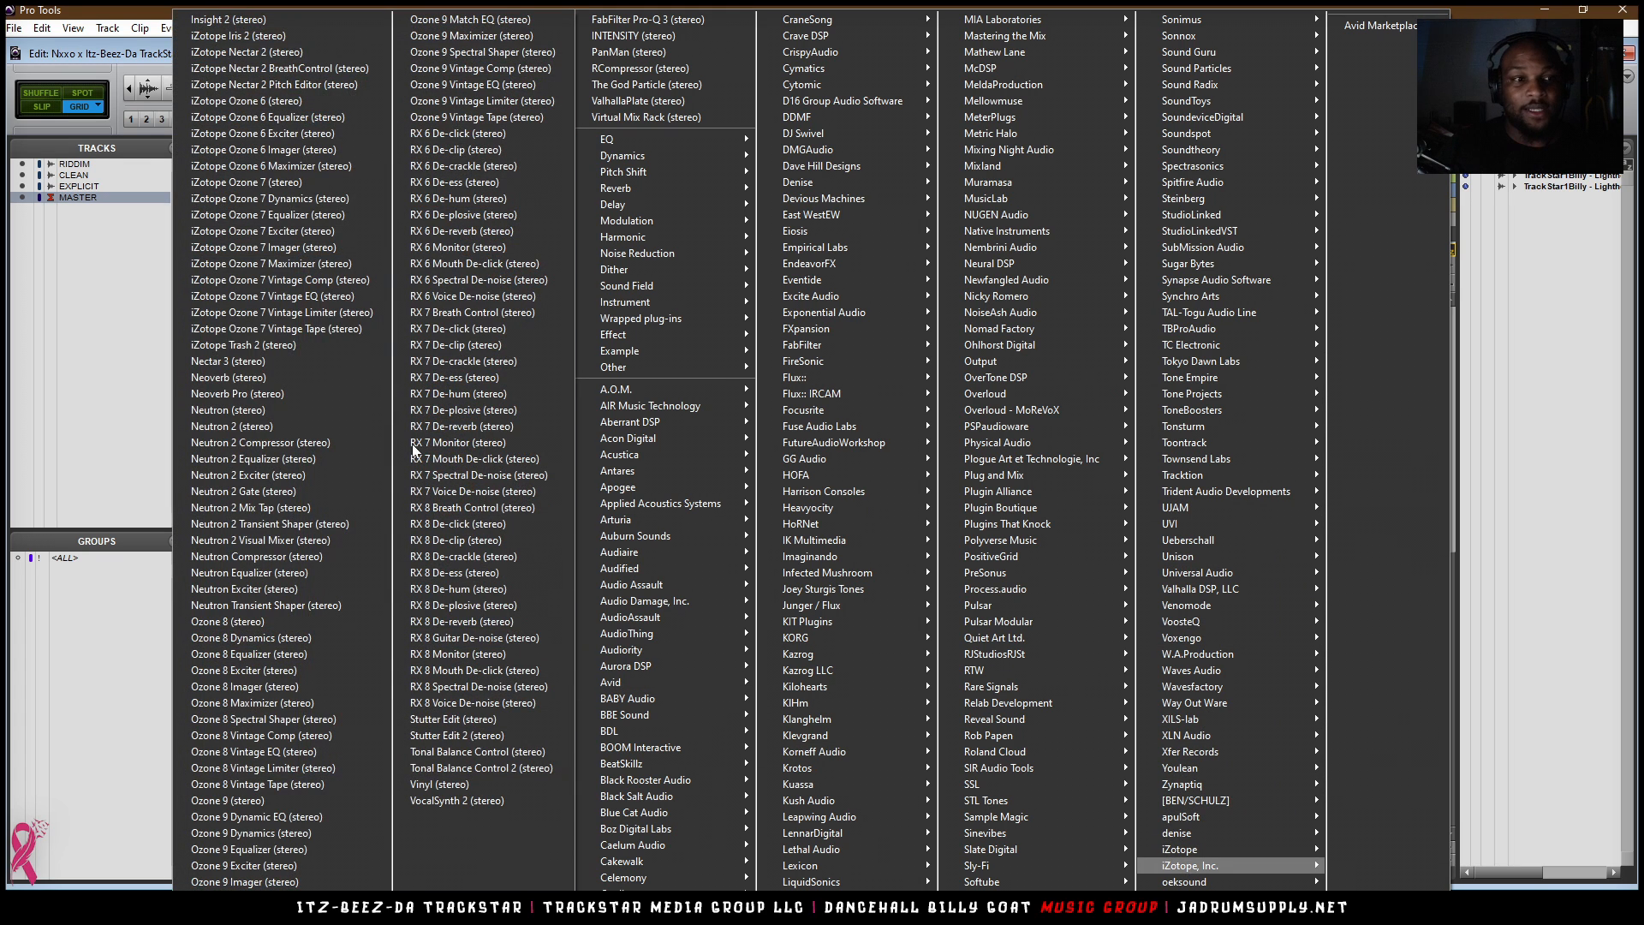
left_click(267, 867)
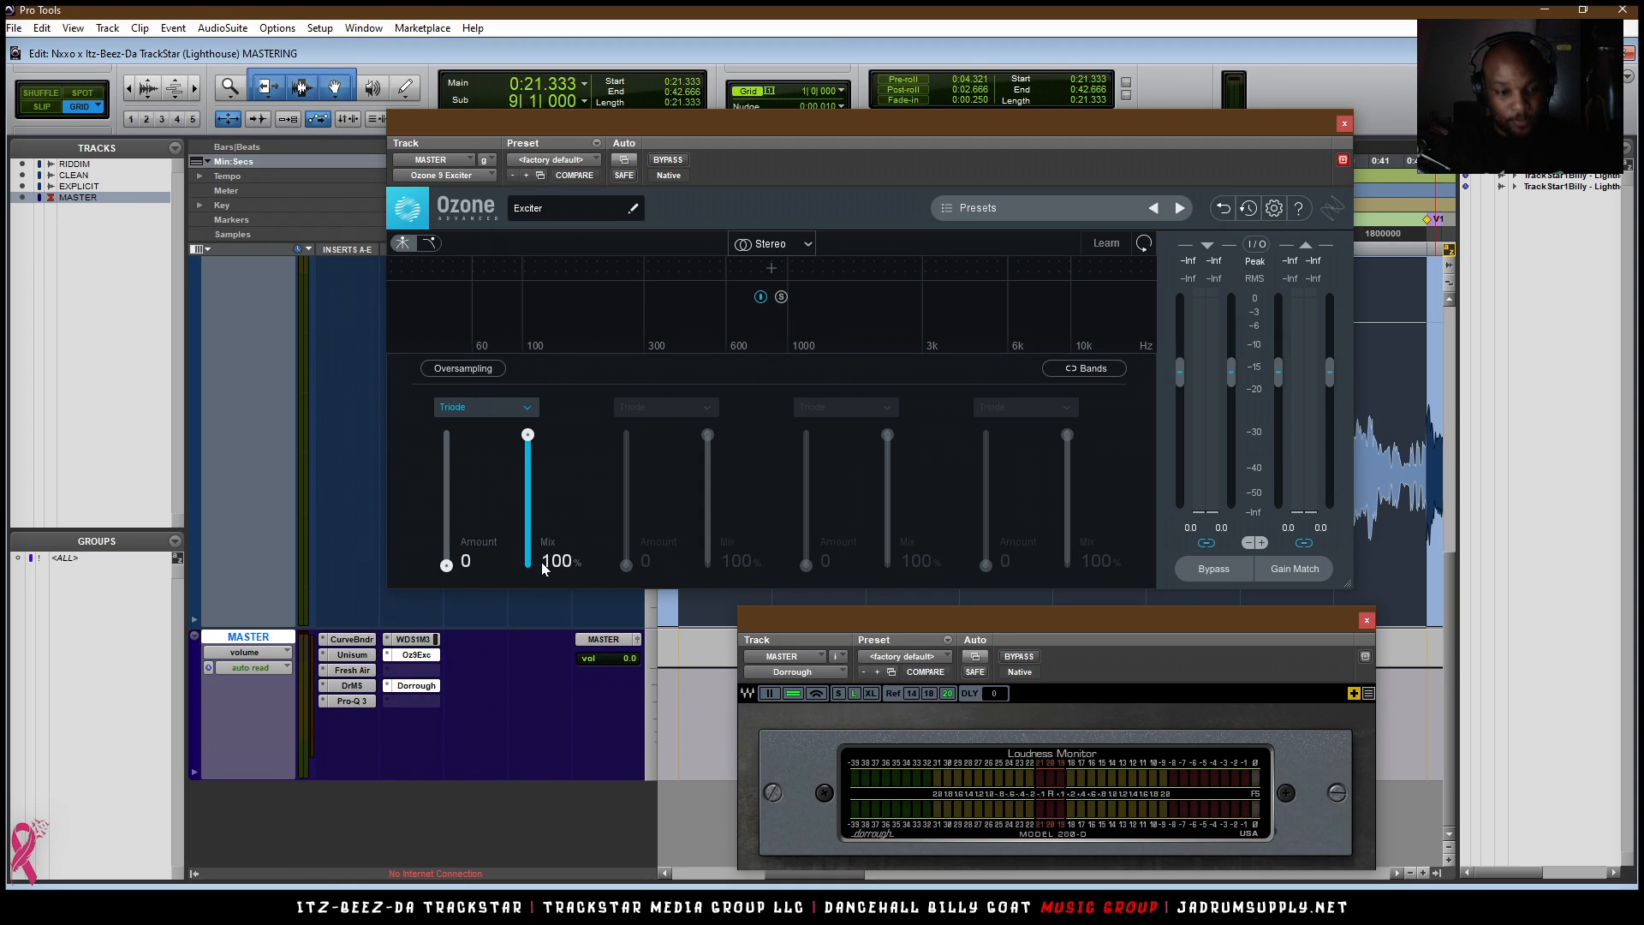
- Split the exciter into four bands with crossovers near 300 Hz, between 1 and 3 kHz, and near 6 kHz during playback
left_click(1076, 270)
left_click(924, 278)
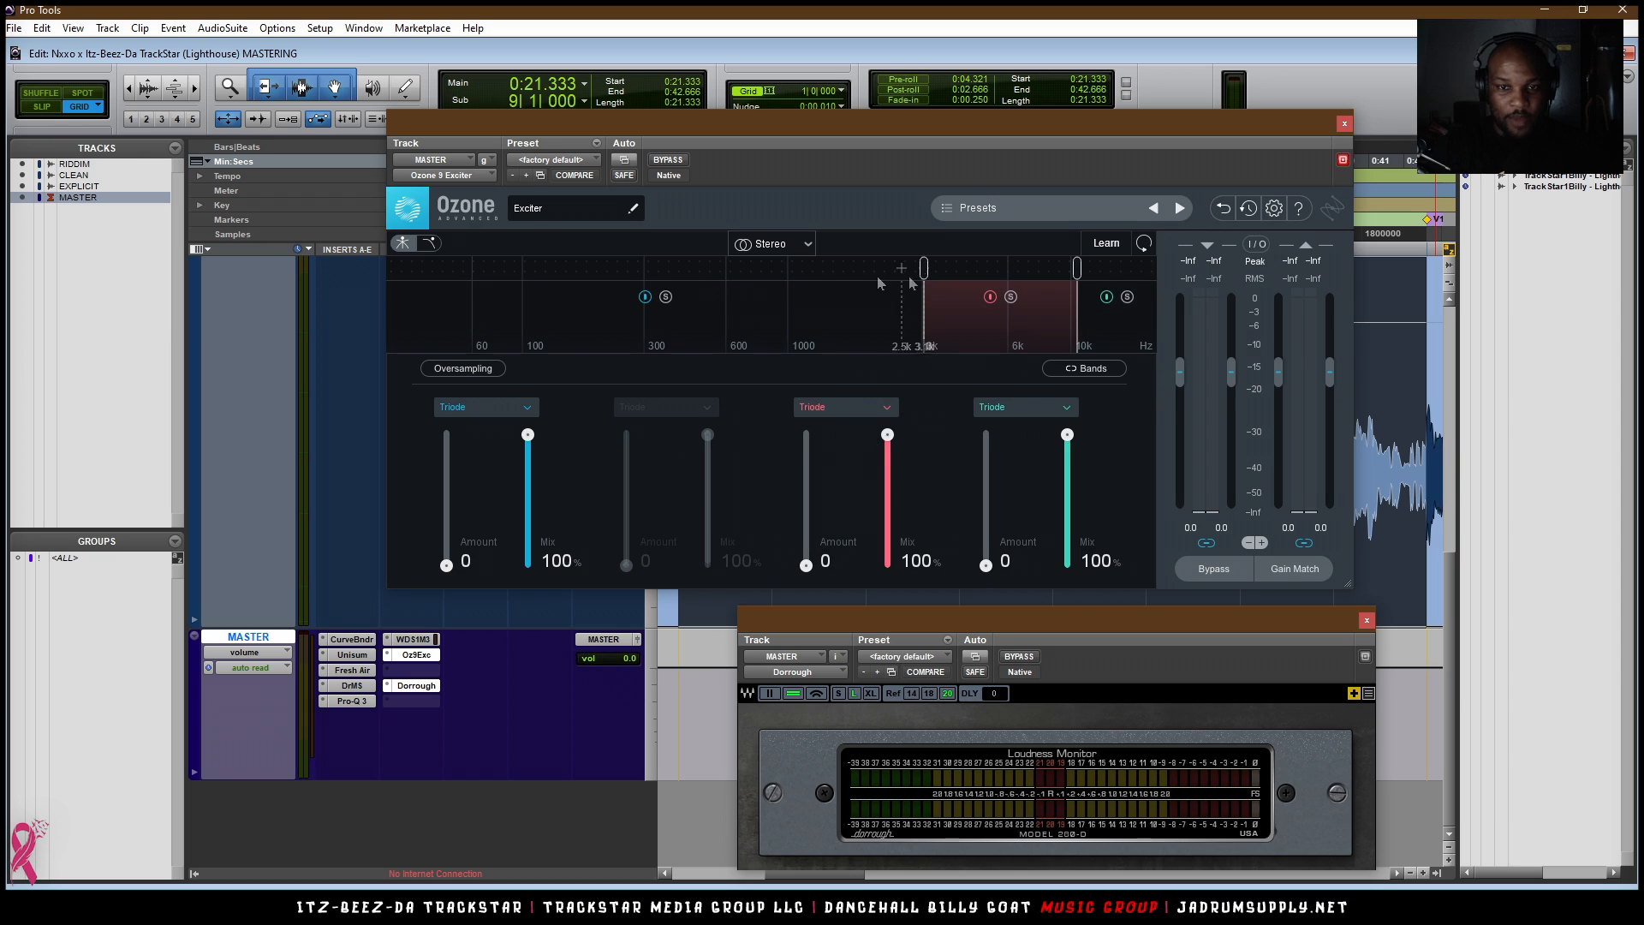
left_click(683, 281)
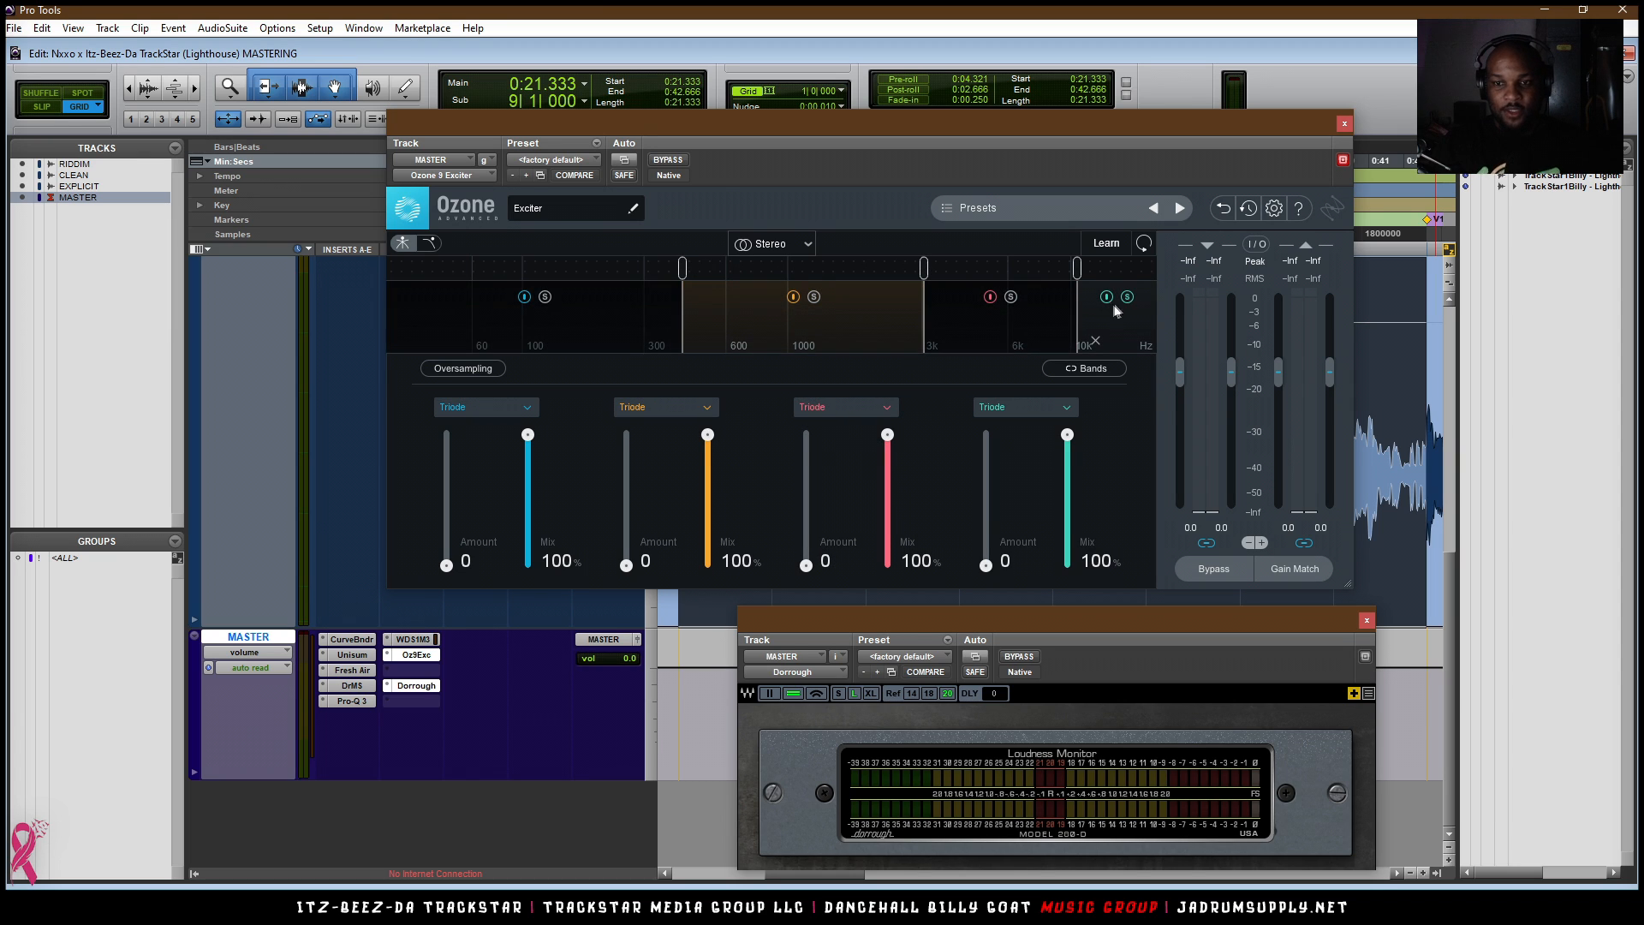
key("space")
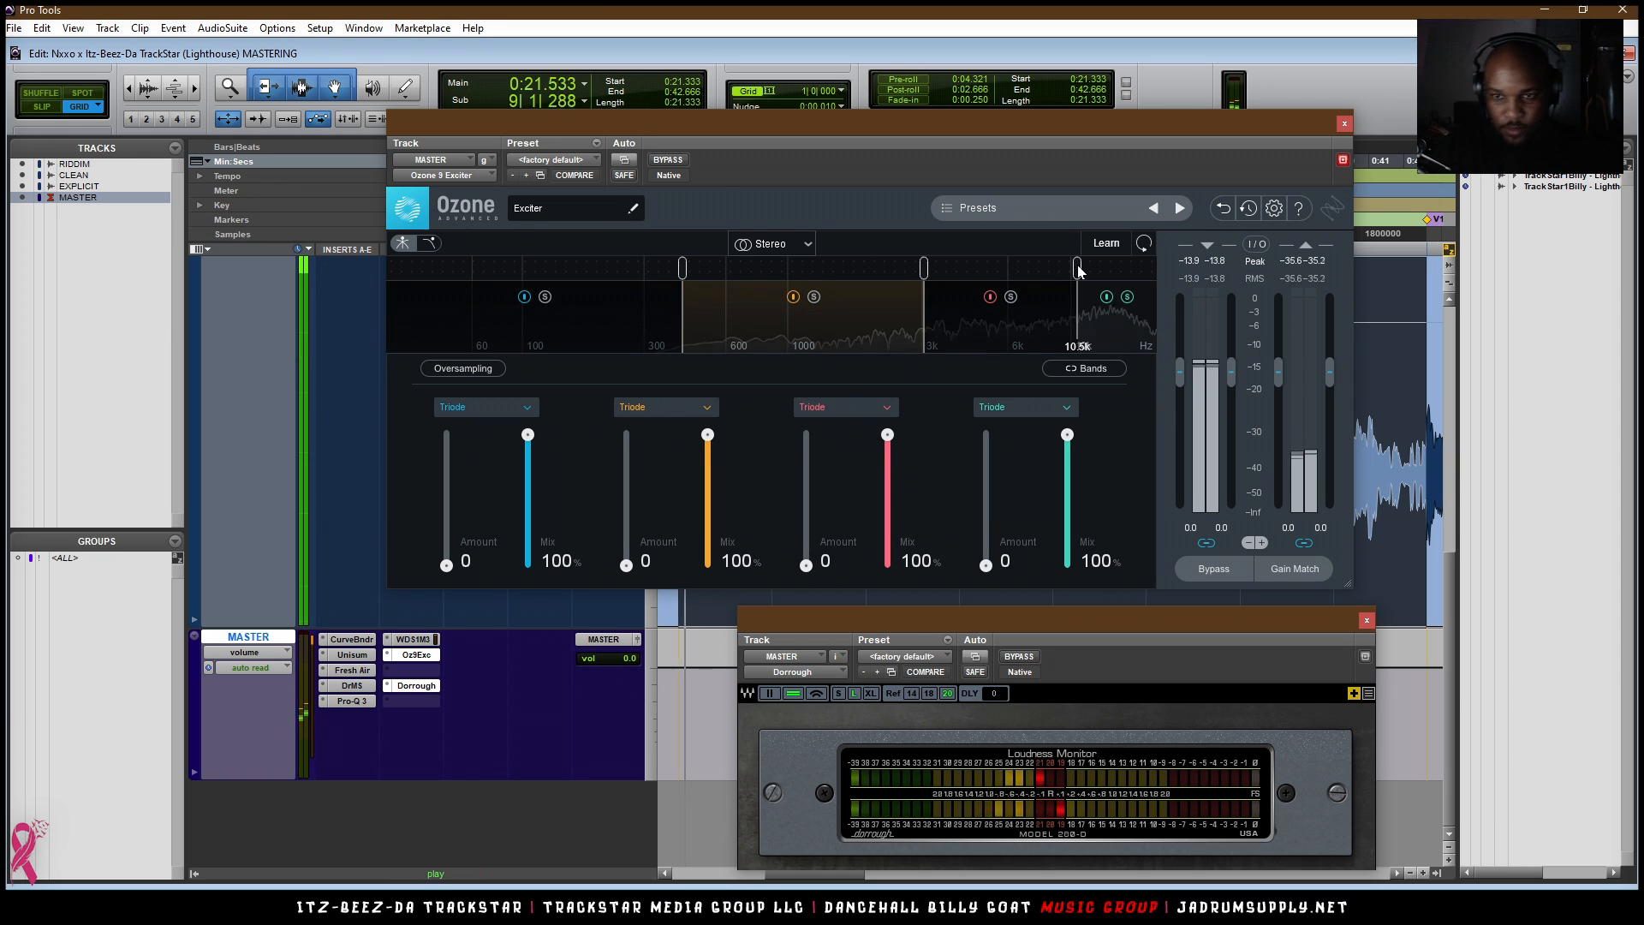
left_click_drag(1078, 272, 1017, 280)
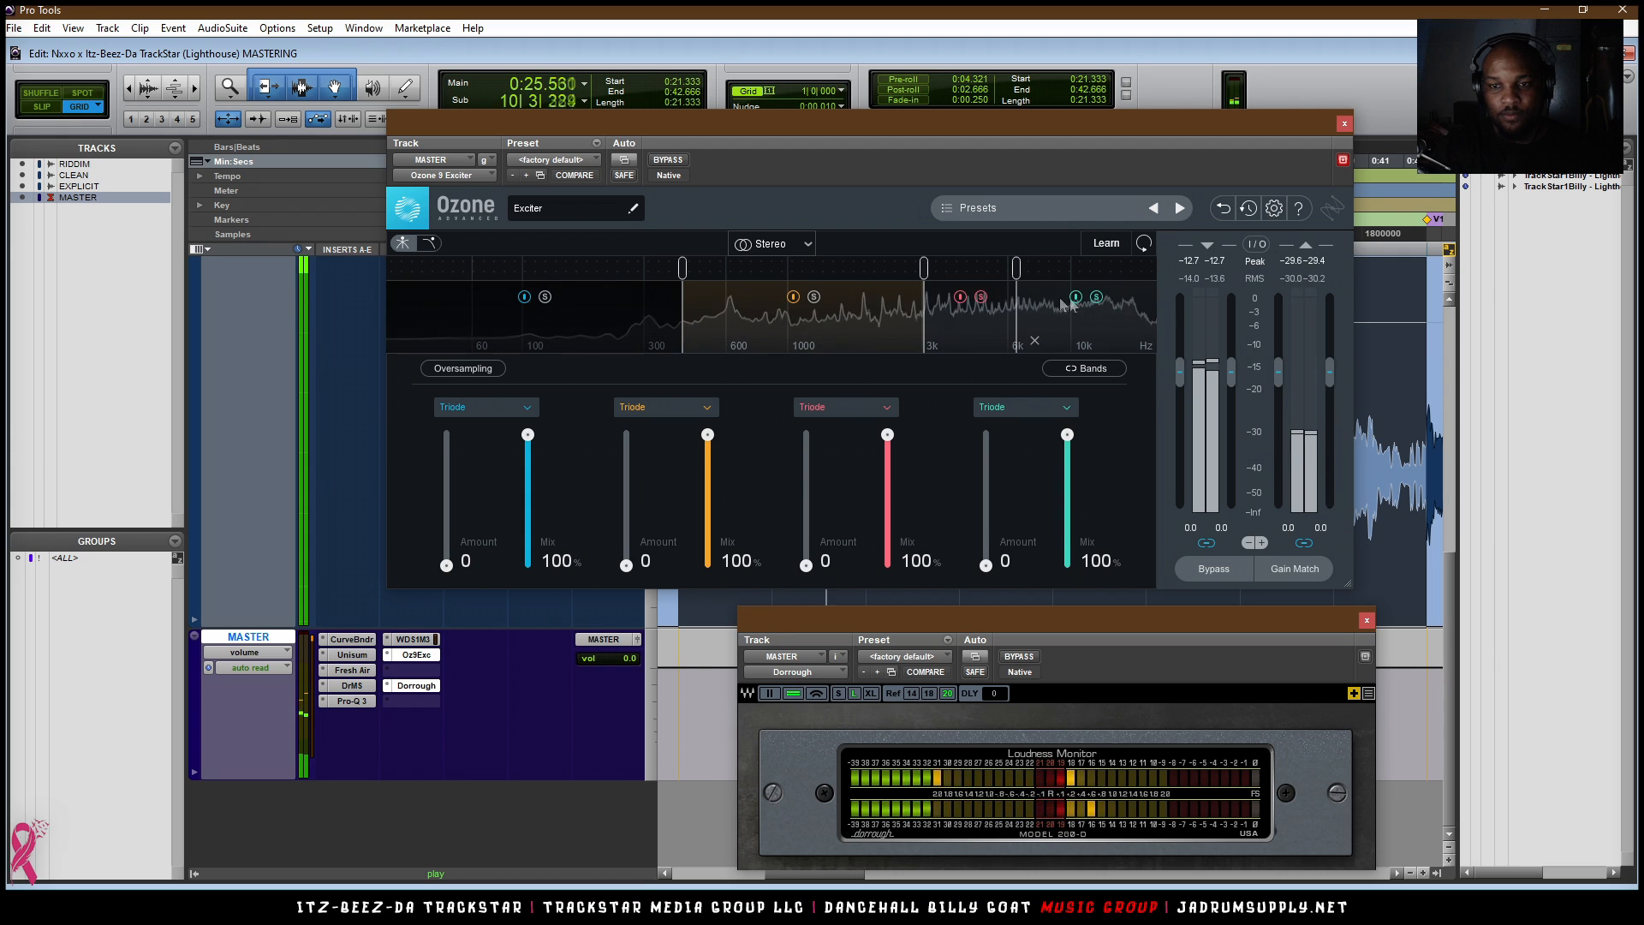
left_click_drag(924, 272, 852, 288)
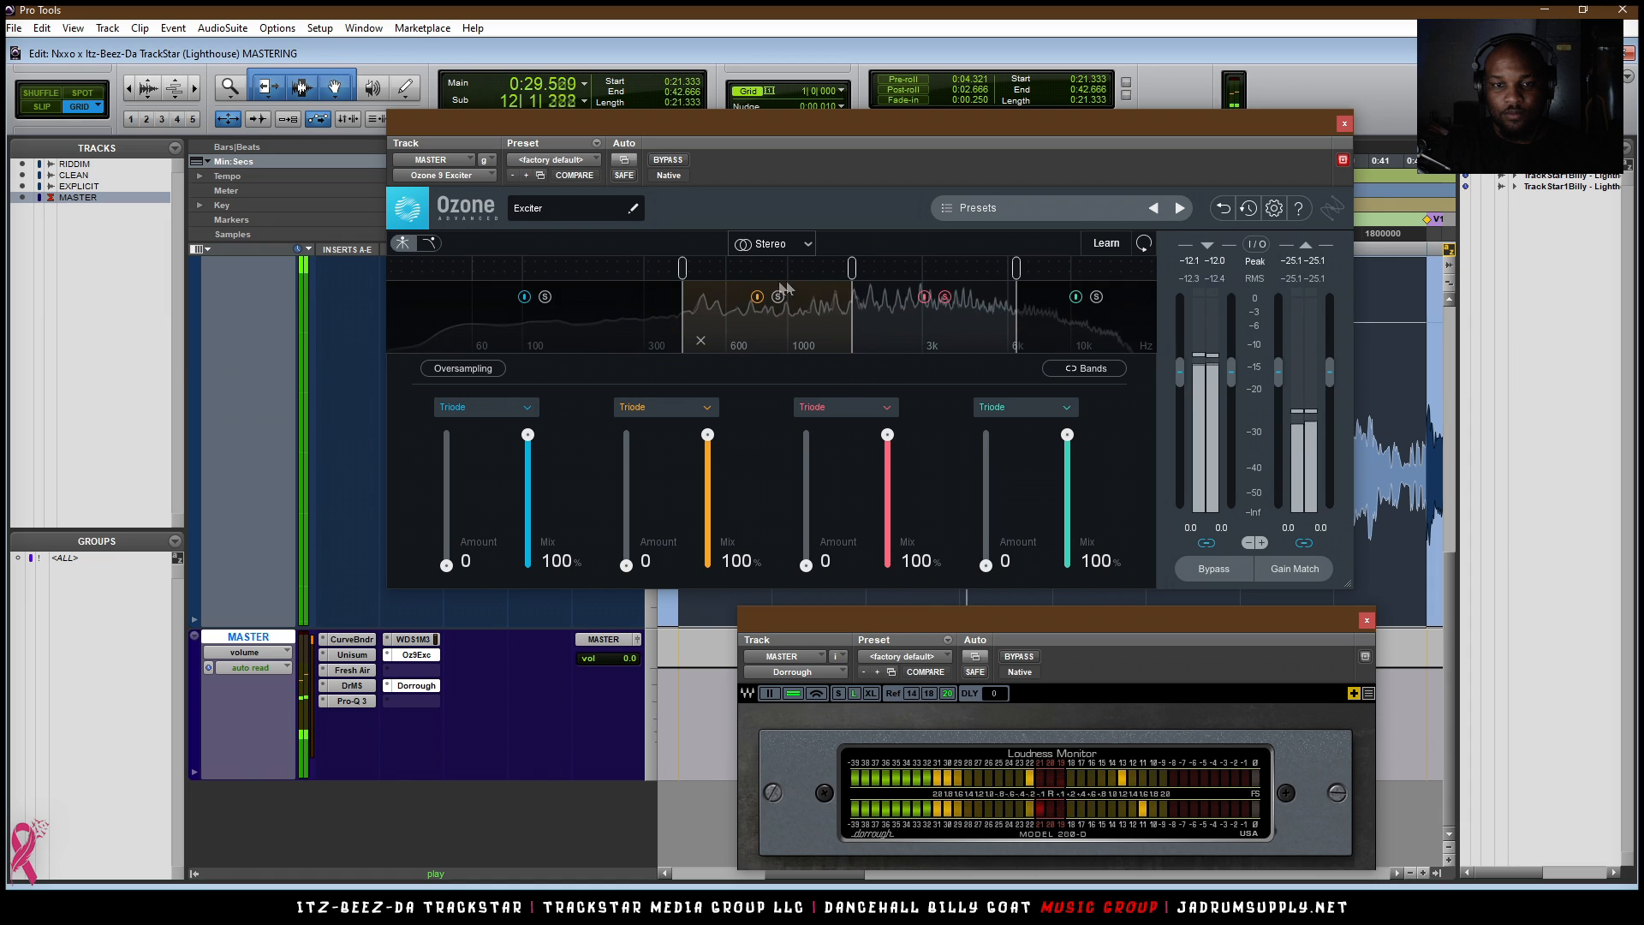
left_click_drag(683, 269, 643, 279)
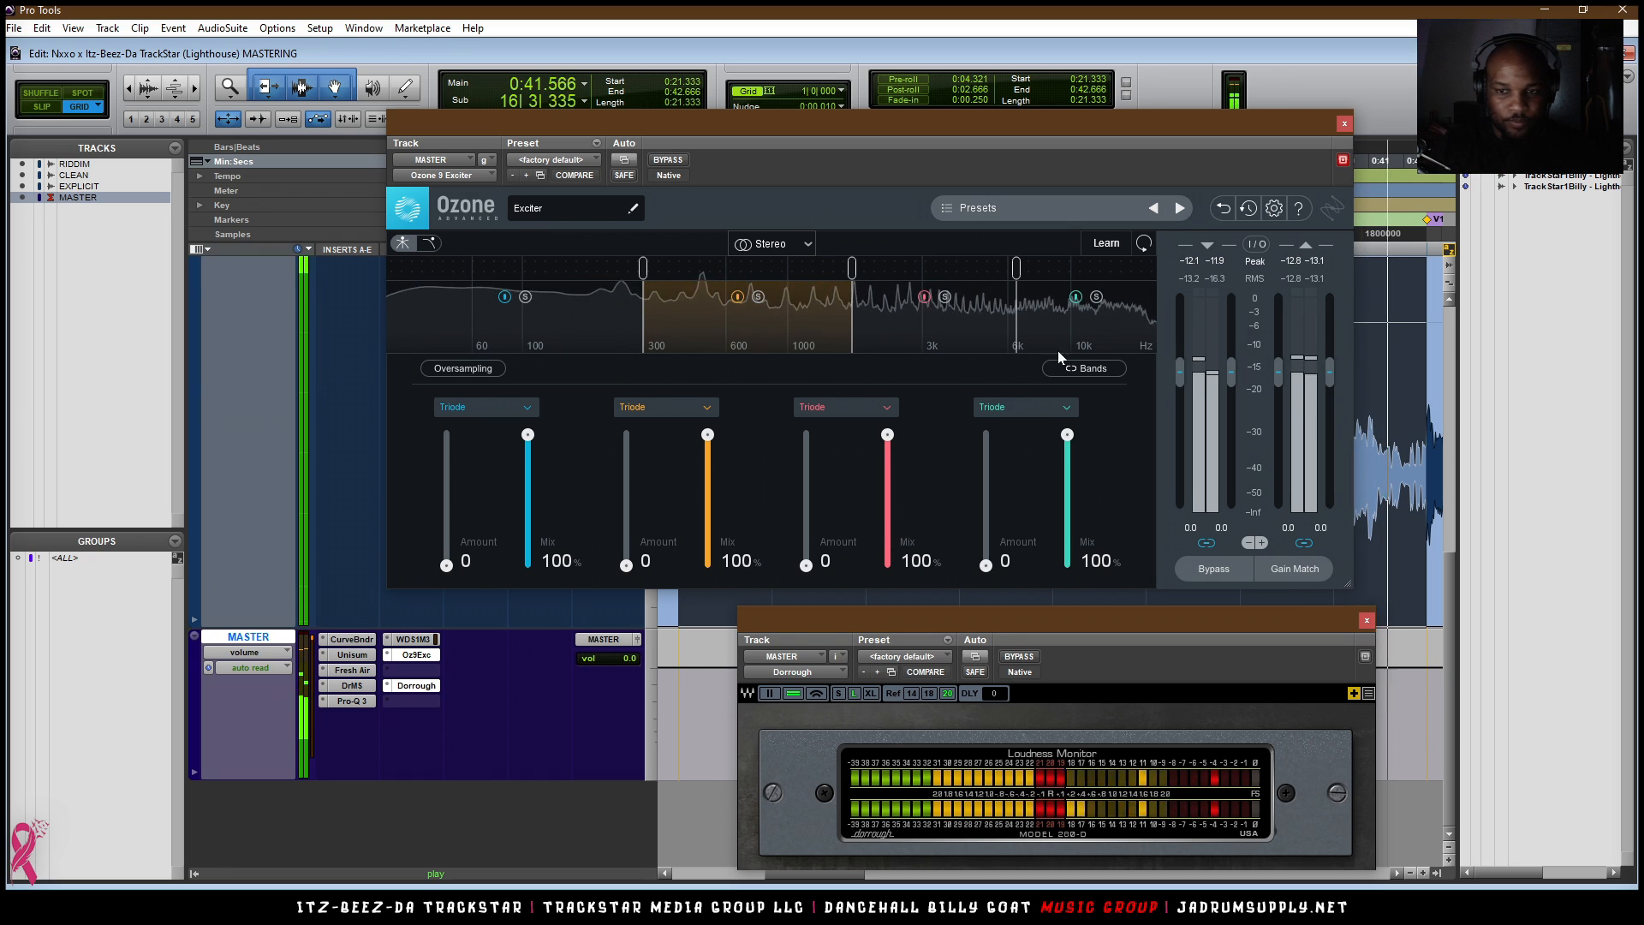
- Set the exciter's highest band to Retro with an amount of 0.4 and a mix of 66%
left_click(1017, 406)
left_click(1009, 446)
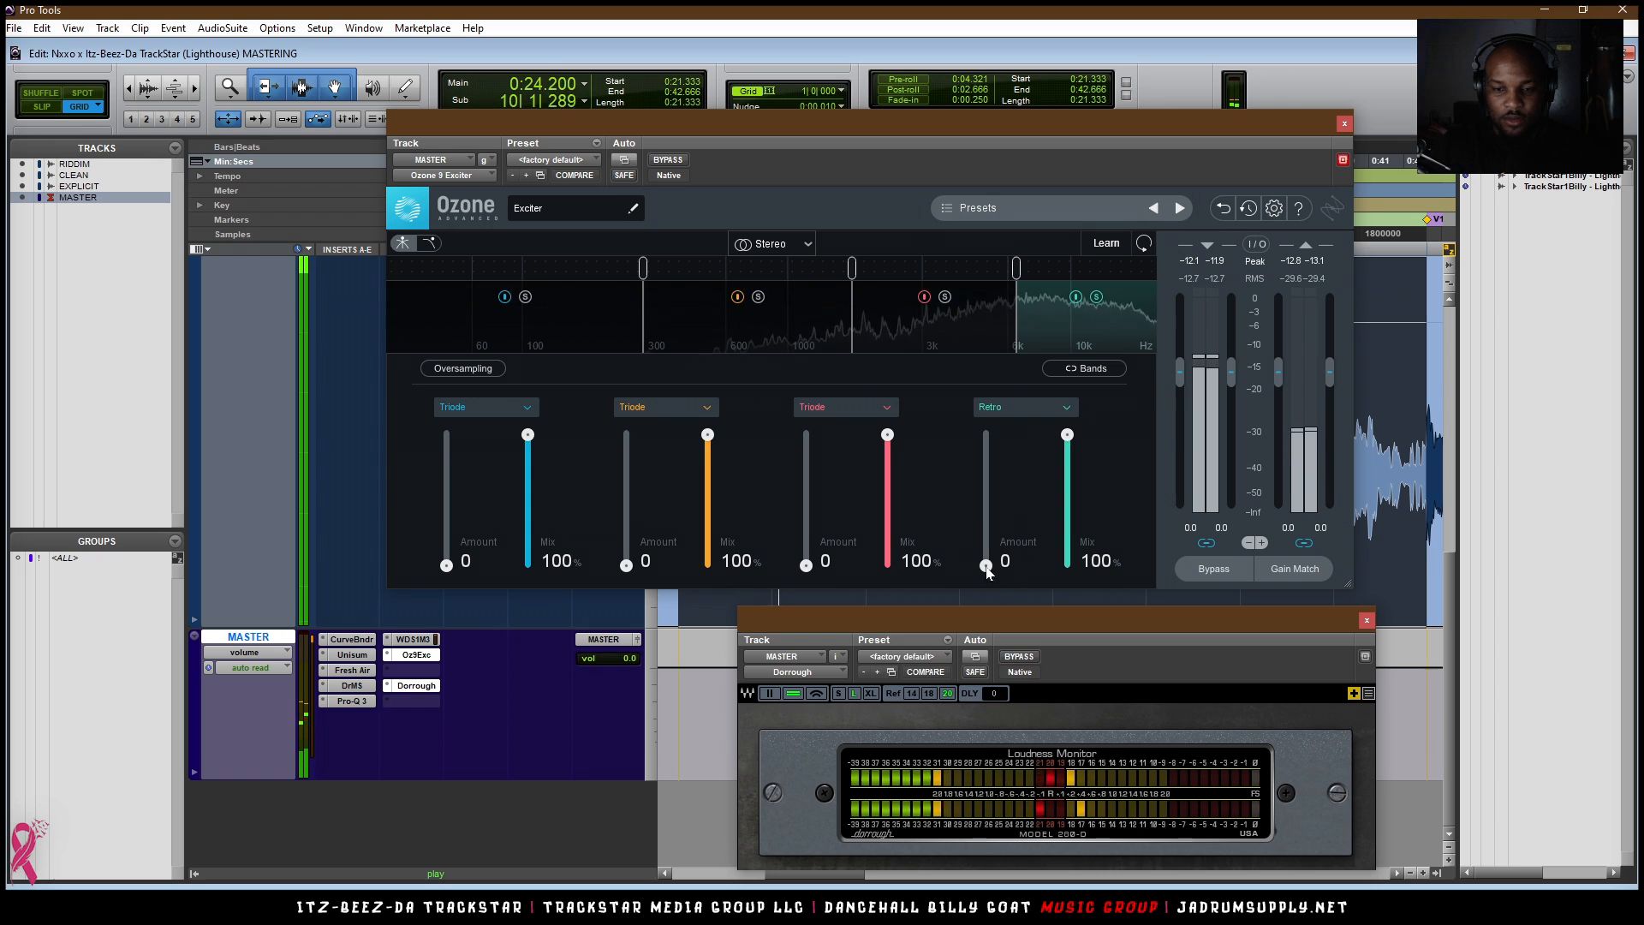
left_click_drag(986, 565, 991, 564)
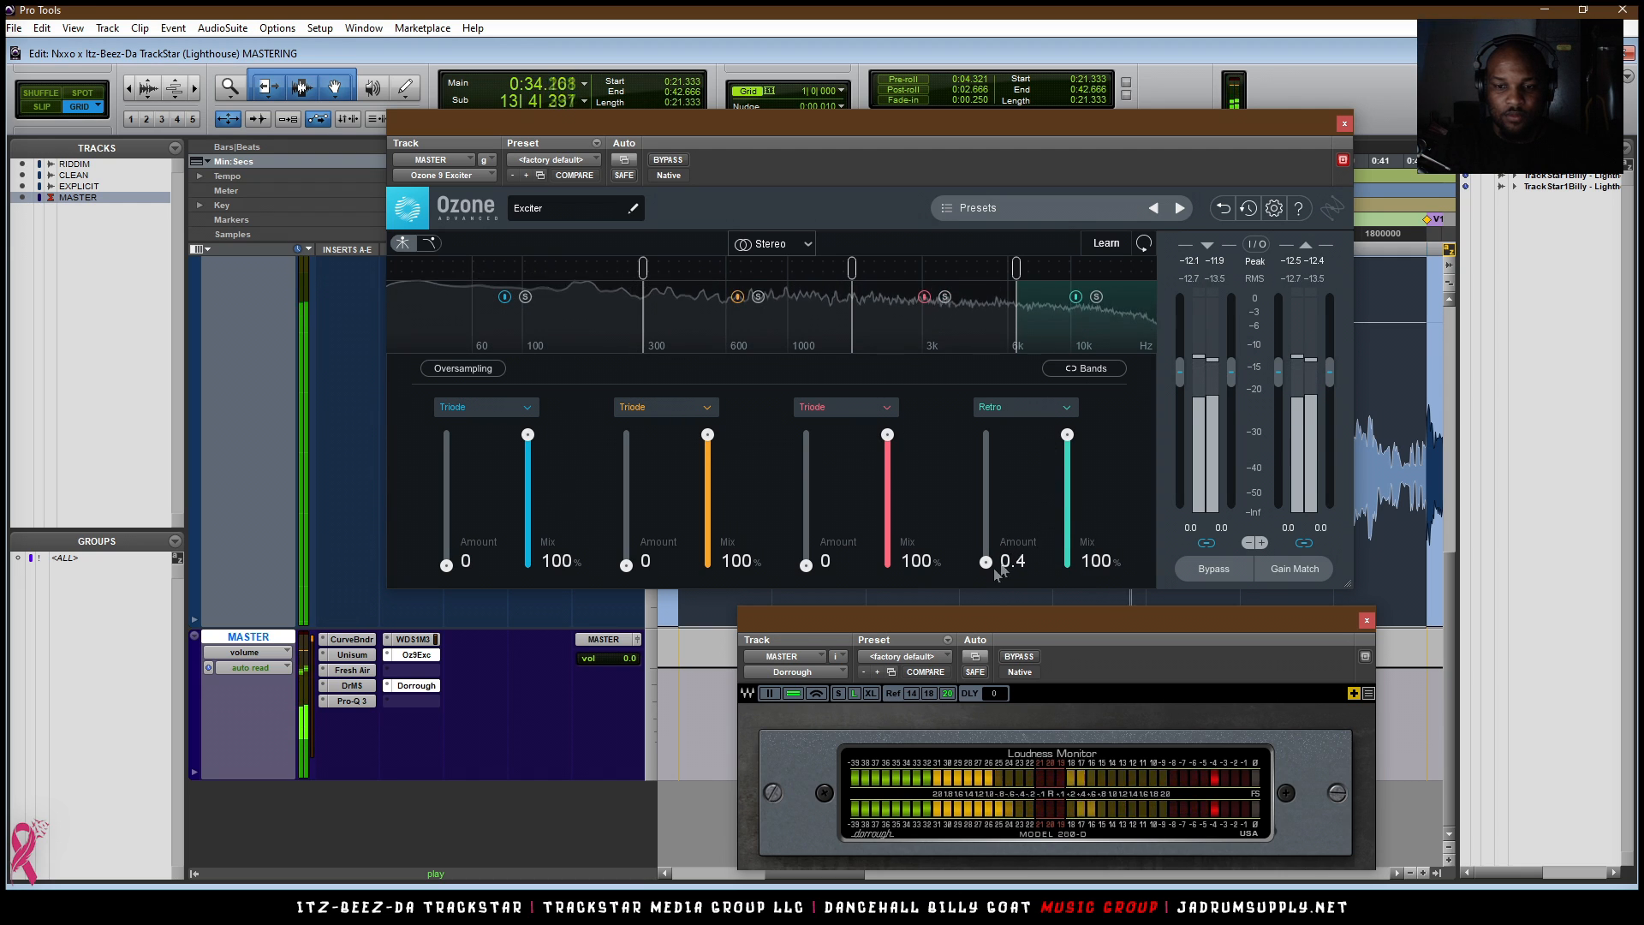
left_click_drag(1069, 444, 1060, 488)
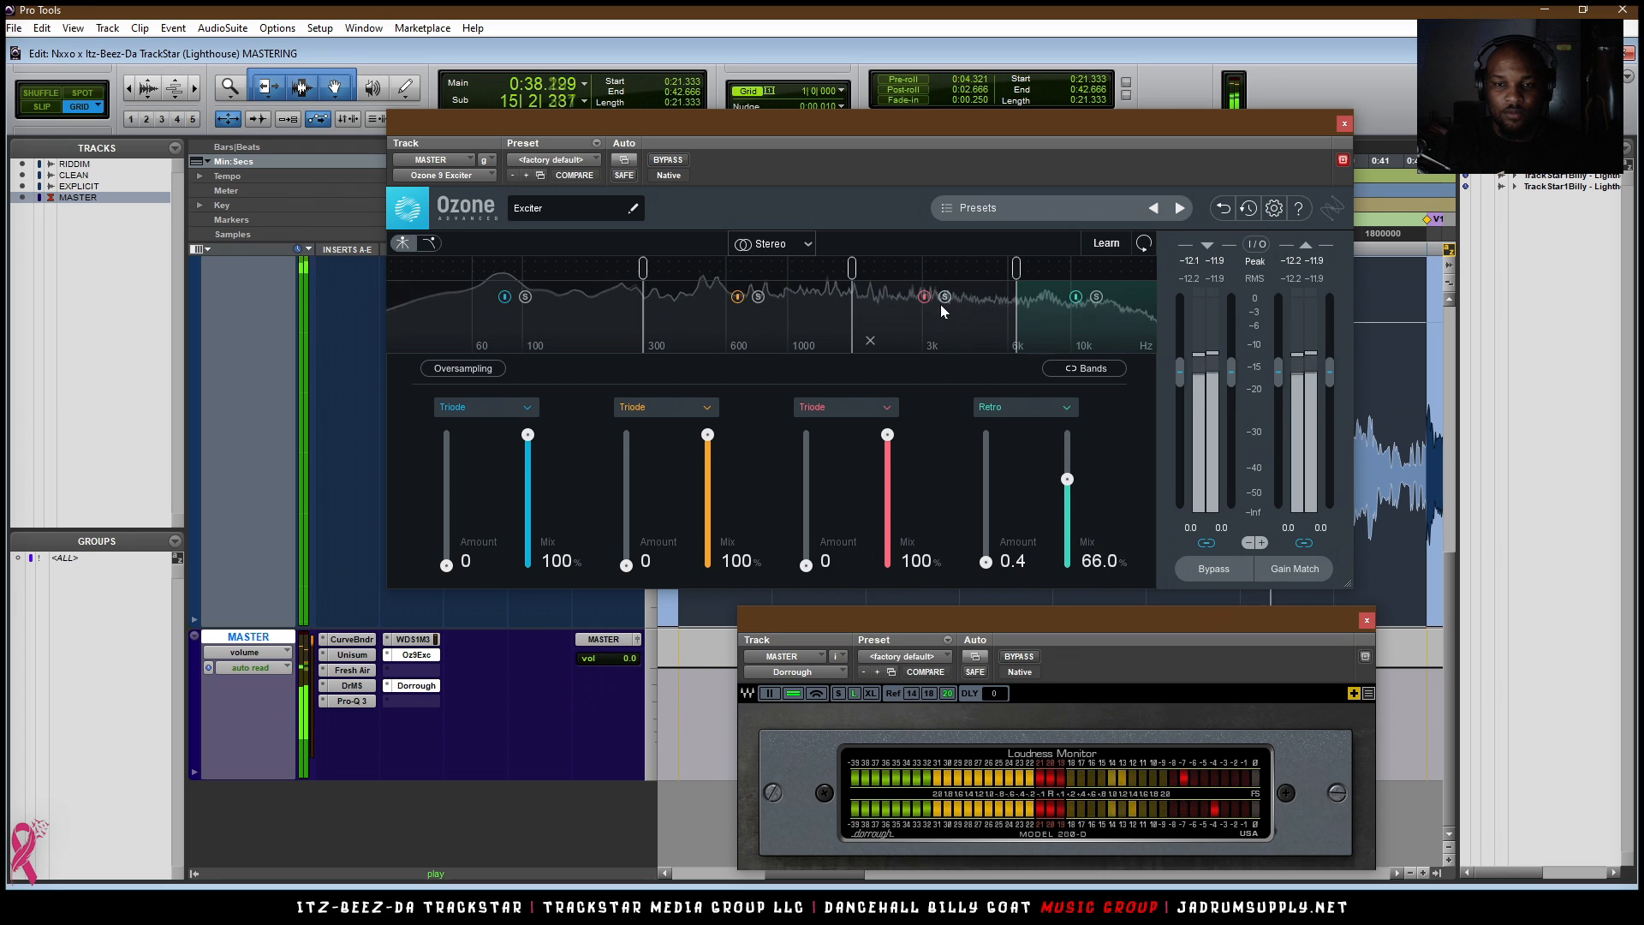
- Set the exciter's third band to Tape with an amount of 1.3 and a mix of 88.2%
left_click(830, 410)
left_click(809, 468)
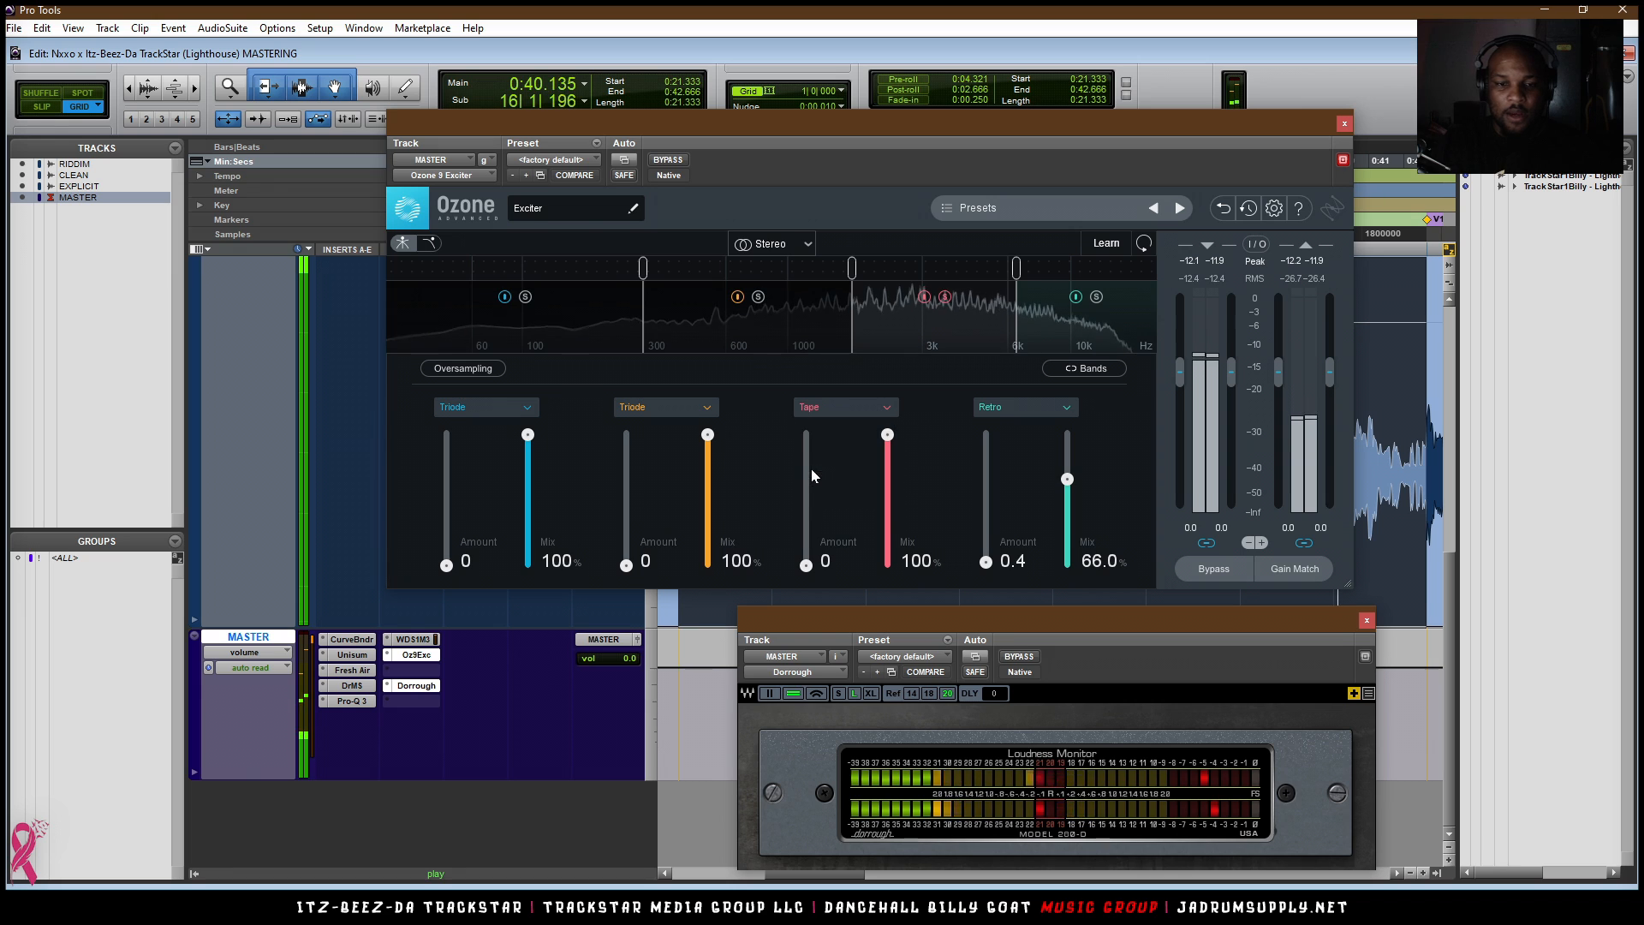
scroll(808, 566, "up", 7)
scroll(808, 565, "up", 7)
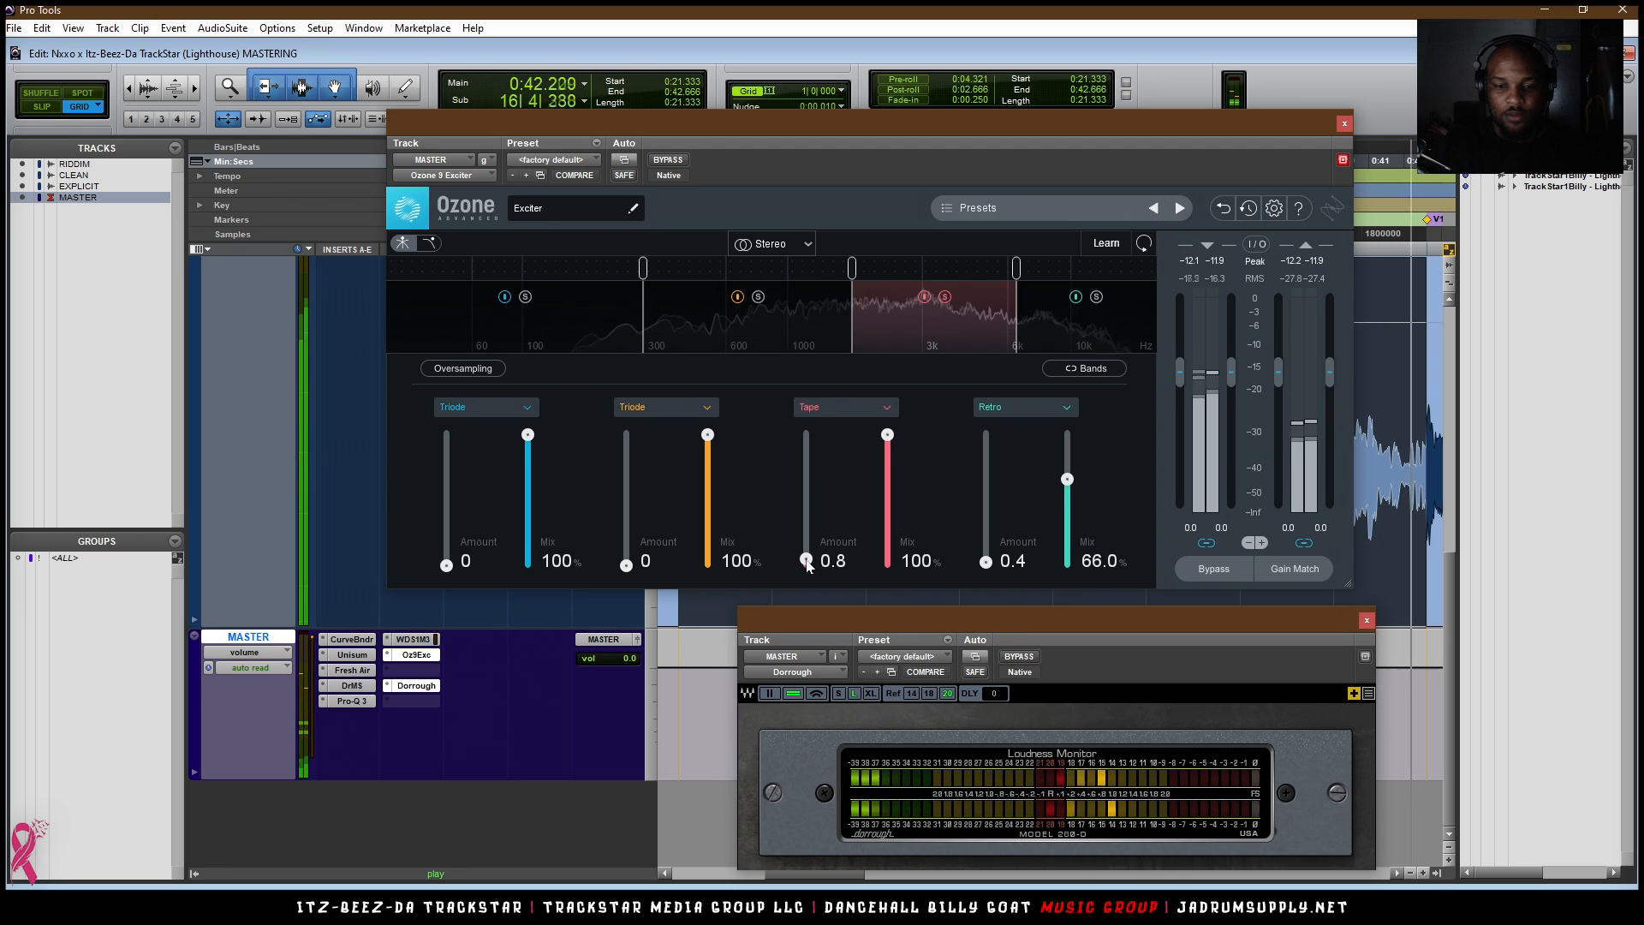
scroll(808, 561, "down", 1)
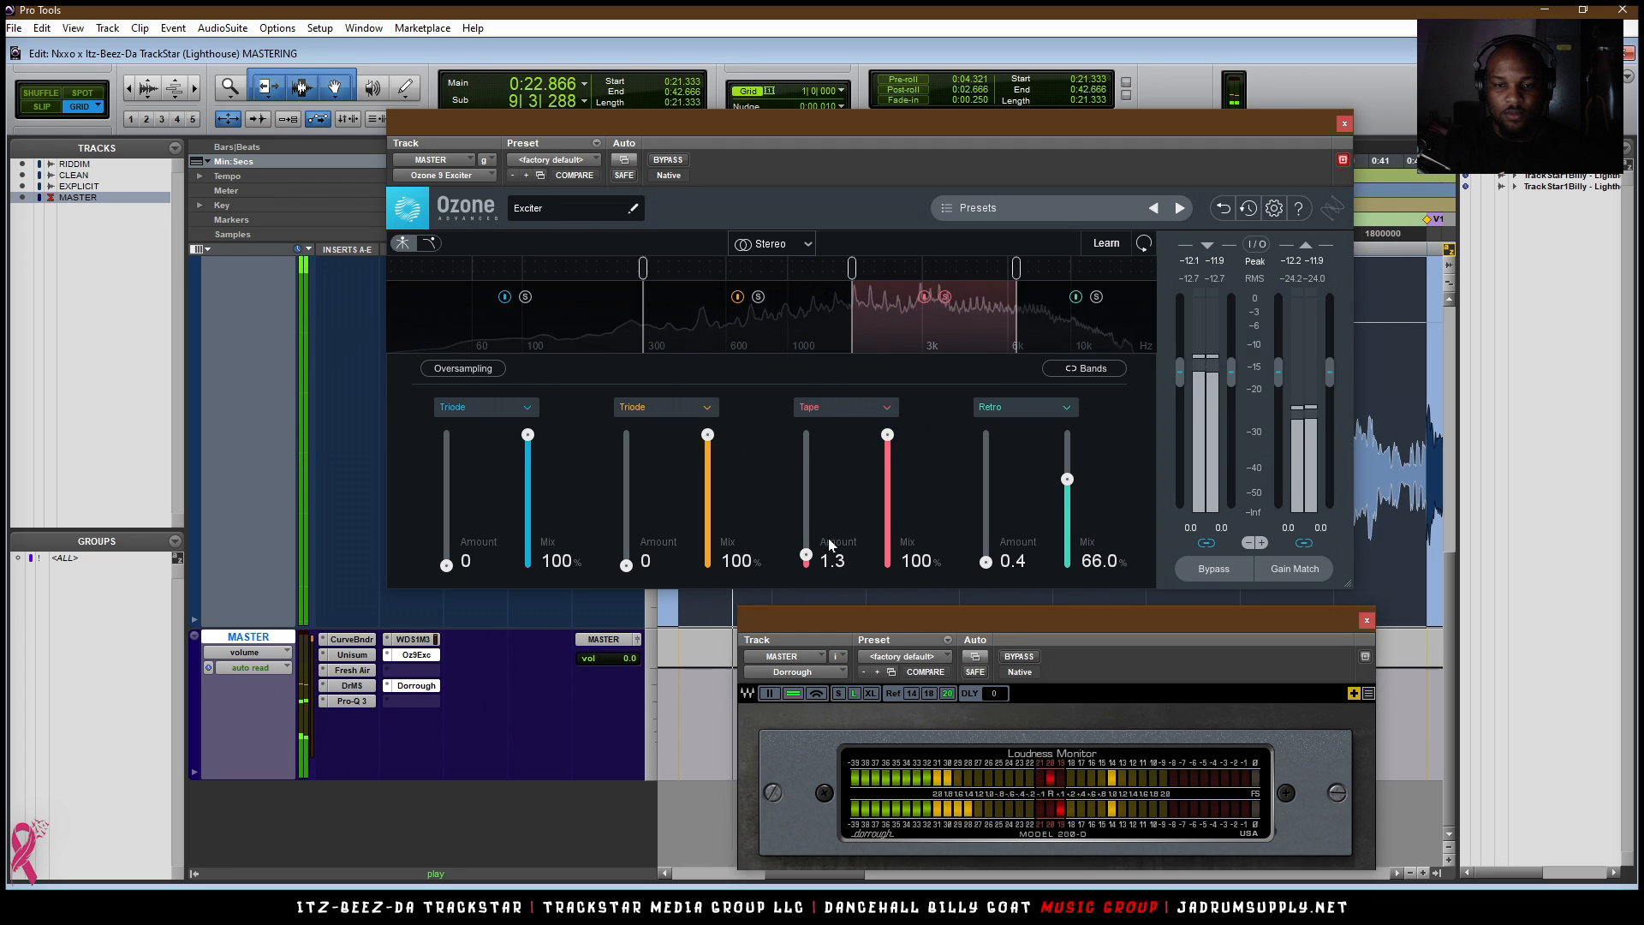
left_click_drag(887, 435, 885, 460)
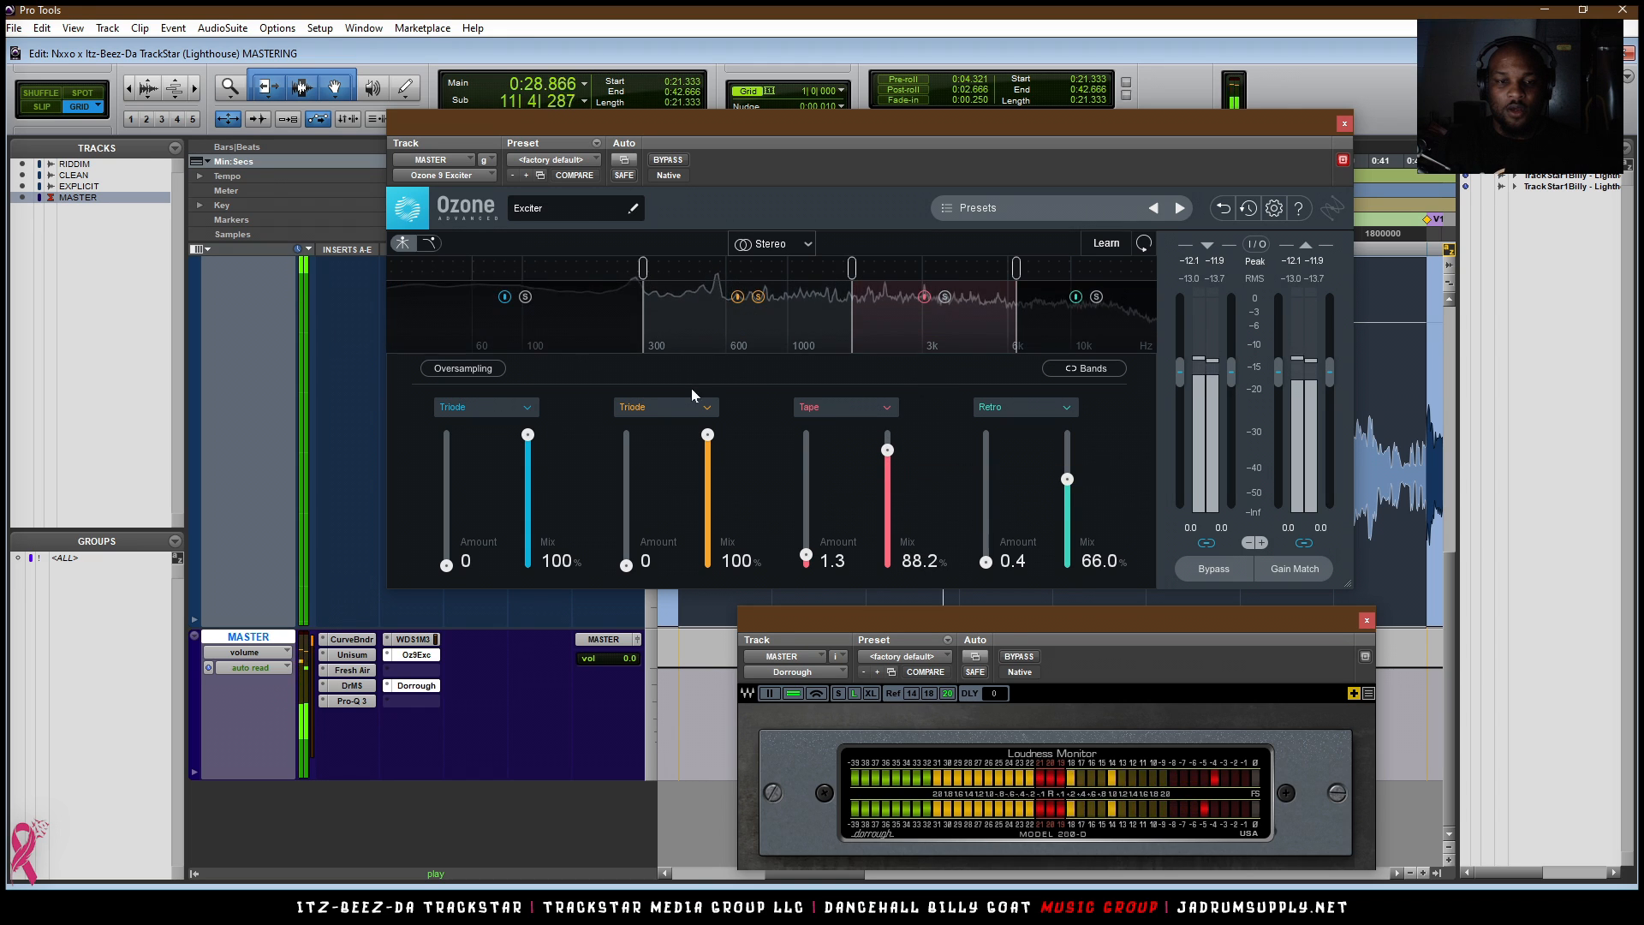
- Set the exciter's second band to Tape with an amount of 3.4, and shift both its crossovers slightly lower
left_click(668, 408)
left_click(639, 471)
left_click_drag(643, 269, 603, 285)
left_click_drag(852, 268, 831, 283)
mouse_move(626, 565)
left_mouse_down()
mouse_move(626, 532)
mouse_move(627, 545)
left_mouse_up()
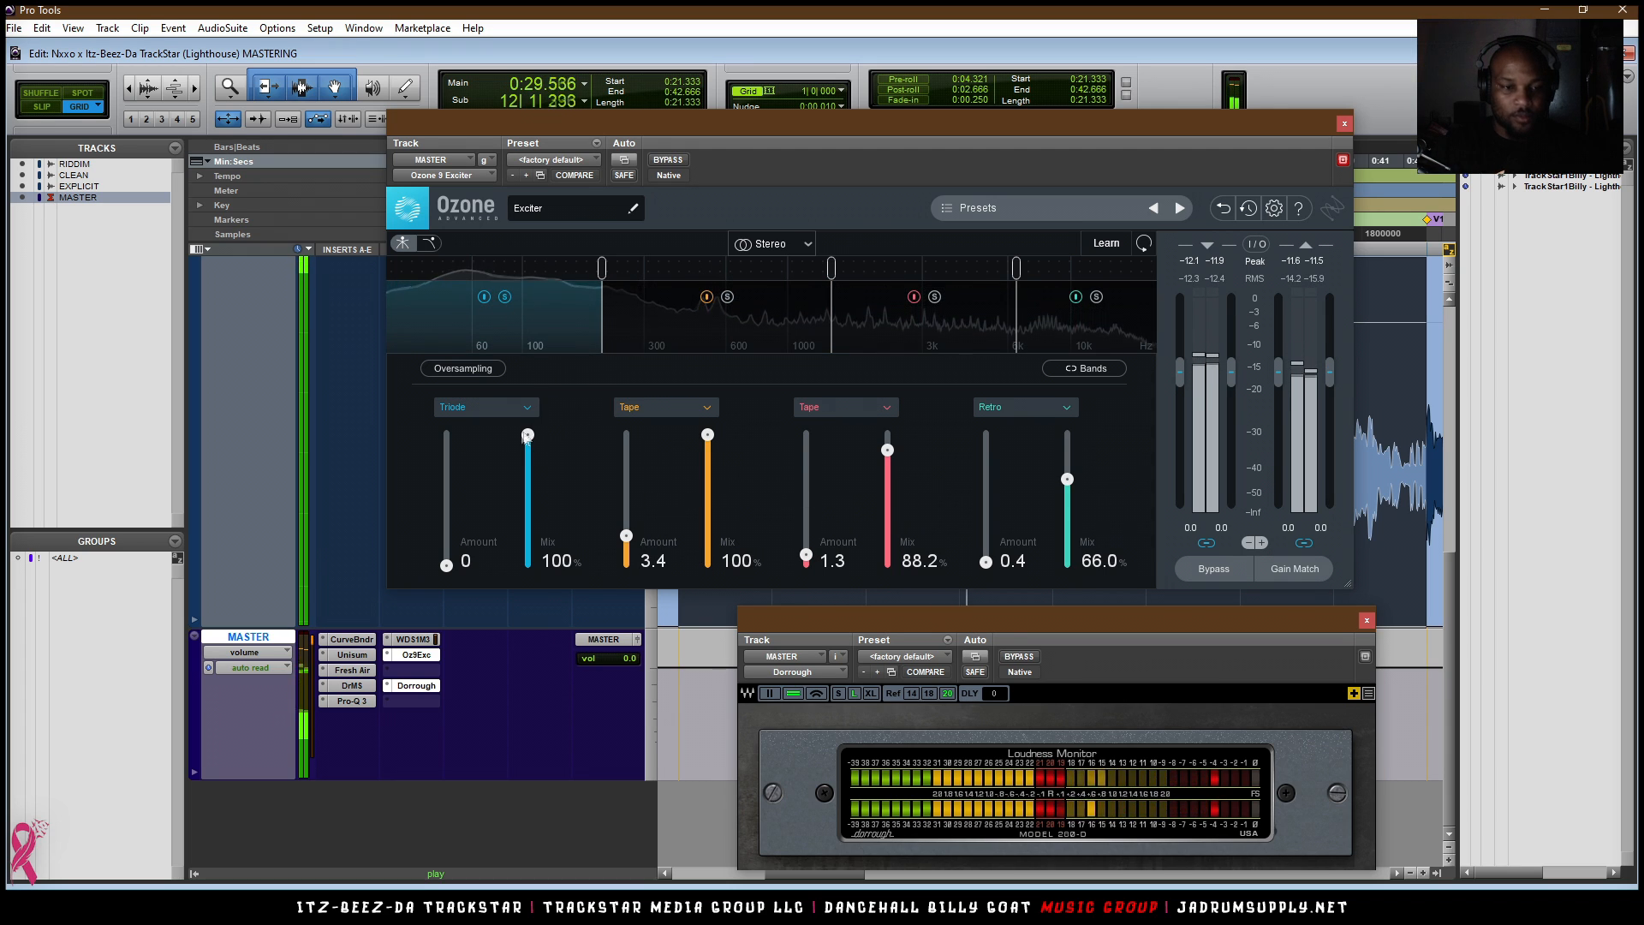
- Set the exciter's lowest band to Analog with an amount of 1.8
left_click(491, 408)
left_click(488, 428)
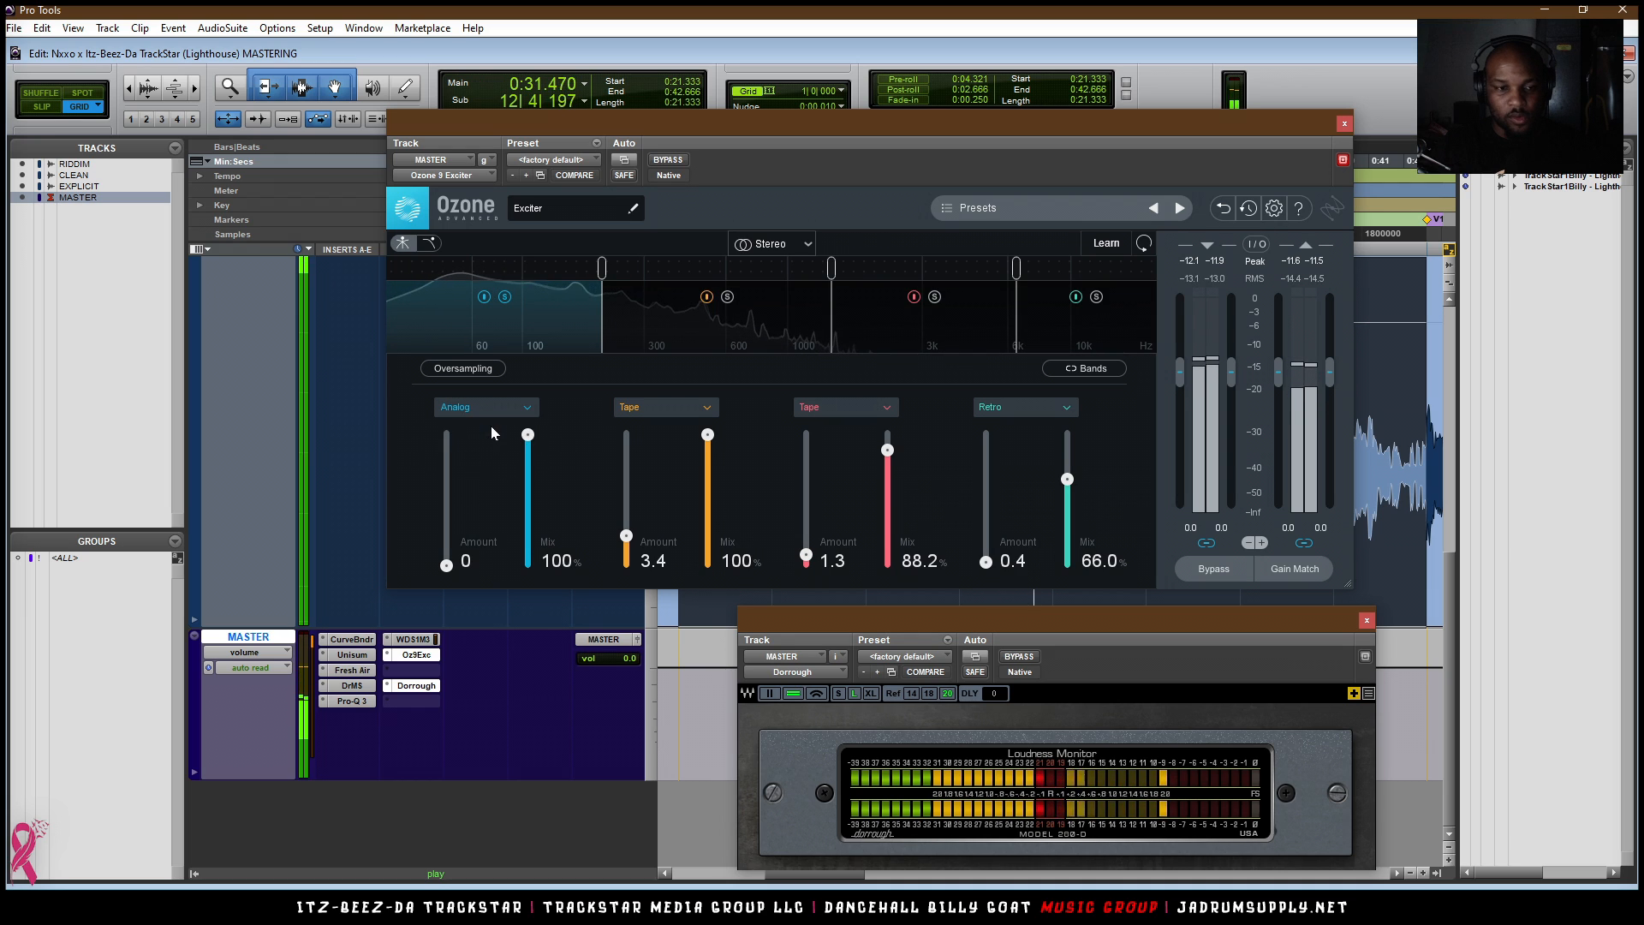
left_click_drag(447, 567, 447, 559)
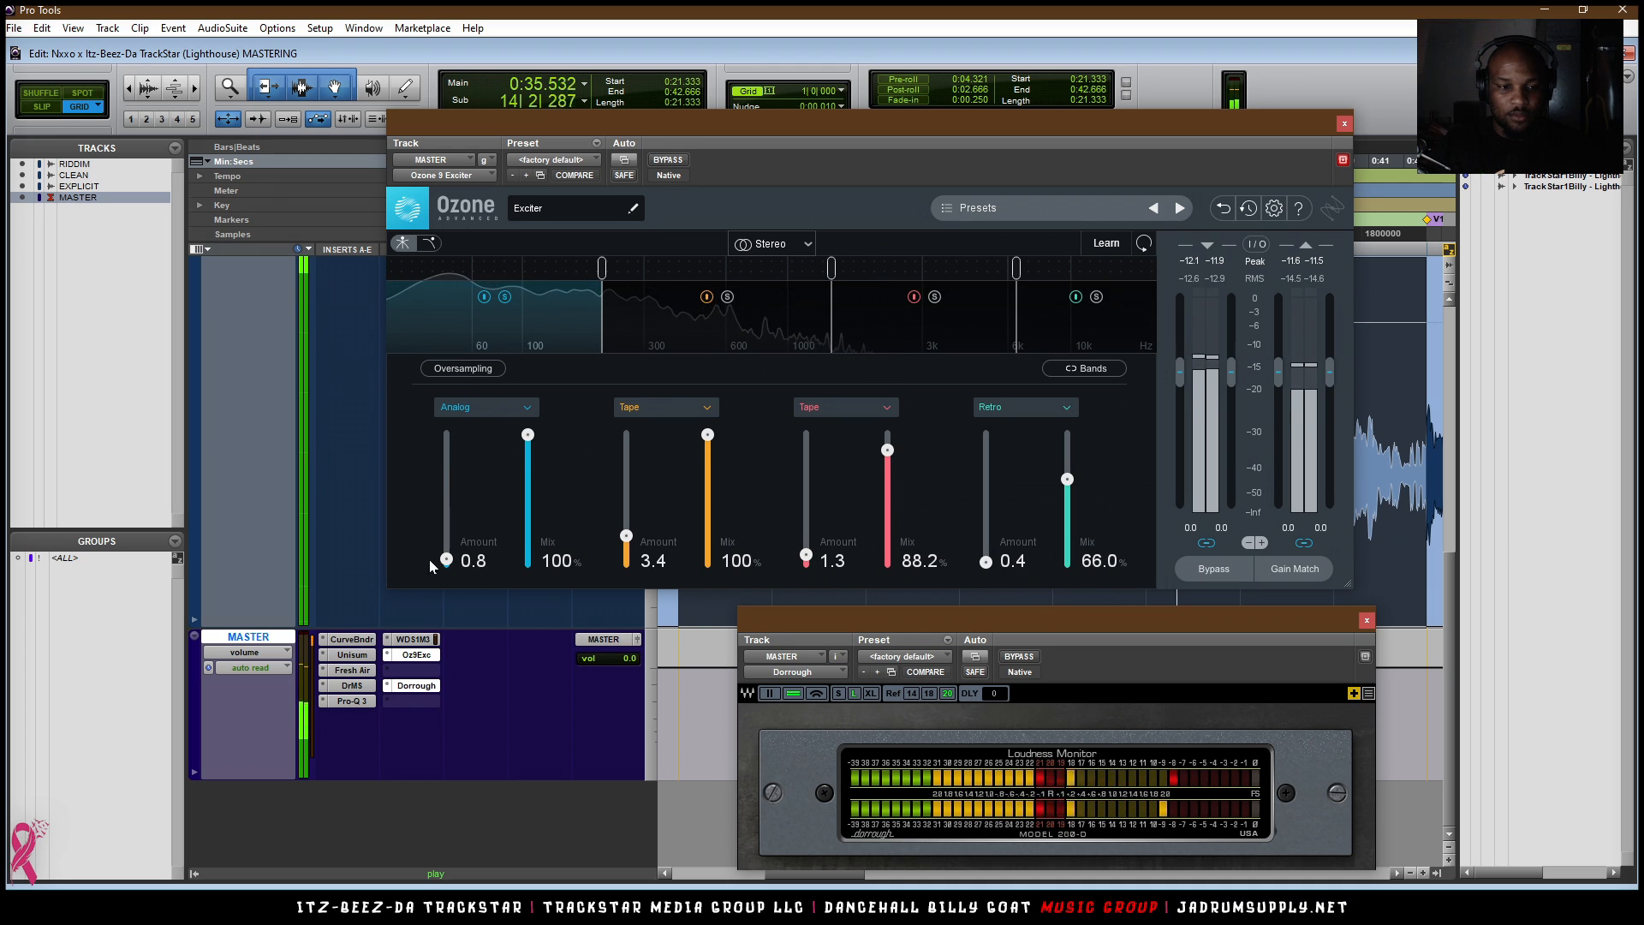
left_click_drag(446, 559, 446, 546)
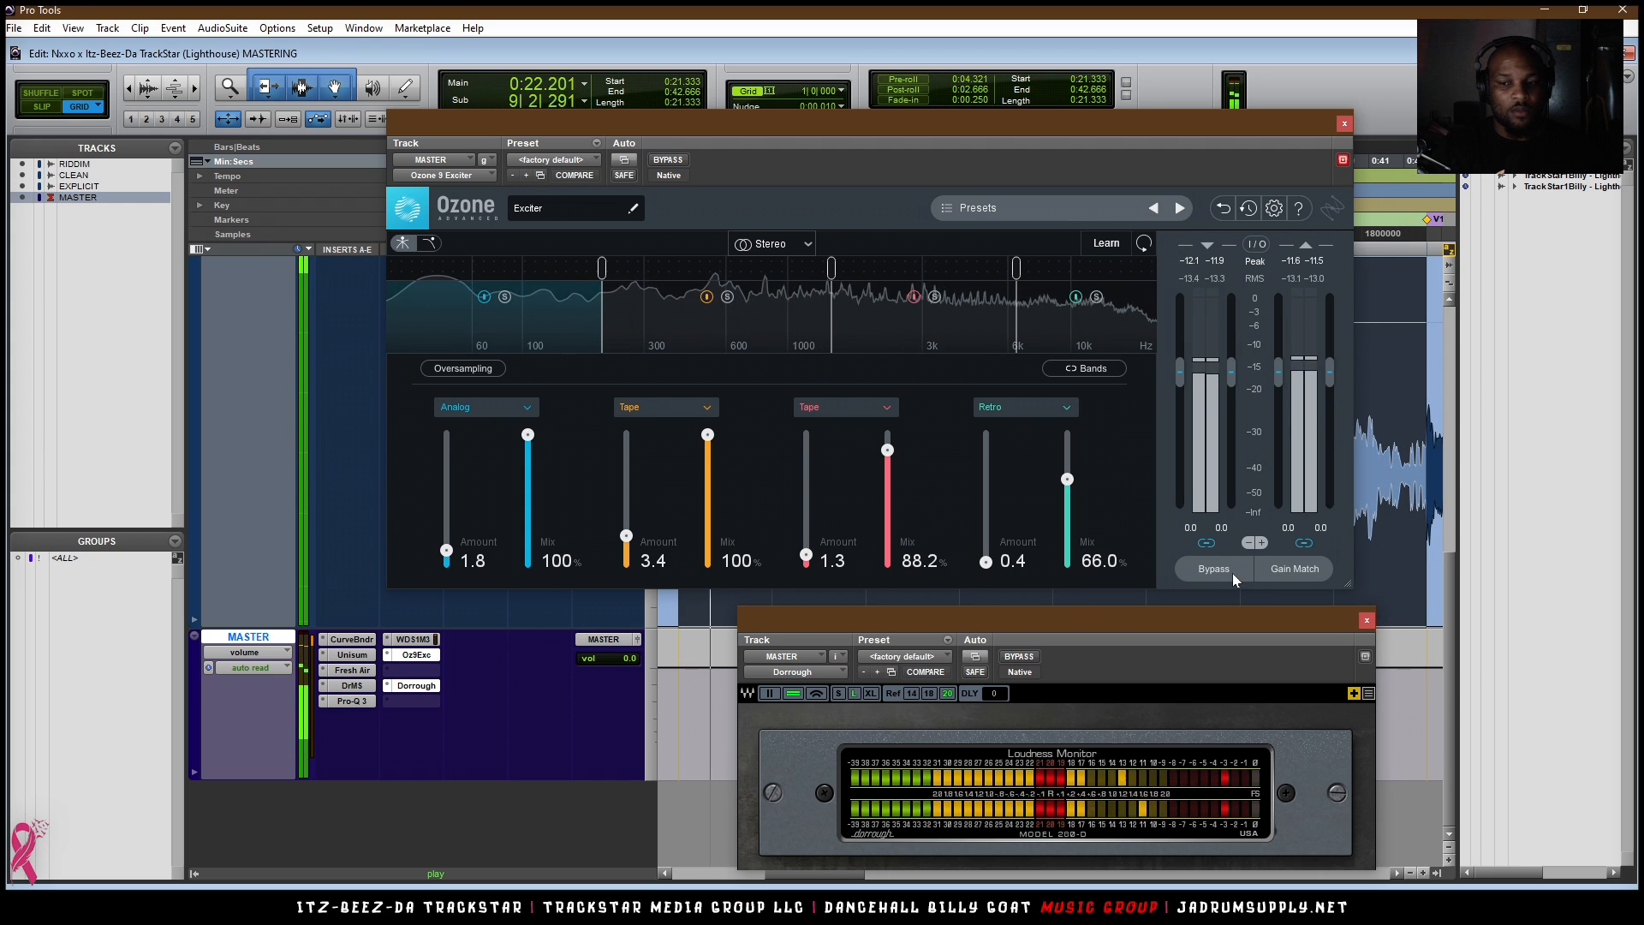
- Turn on the exciter's Gain Match and compare the master with the exciter bypassed and active
left_click(1264, 572)
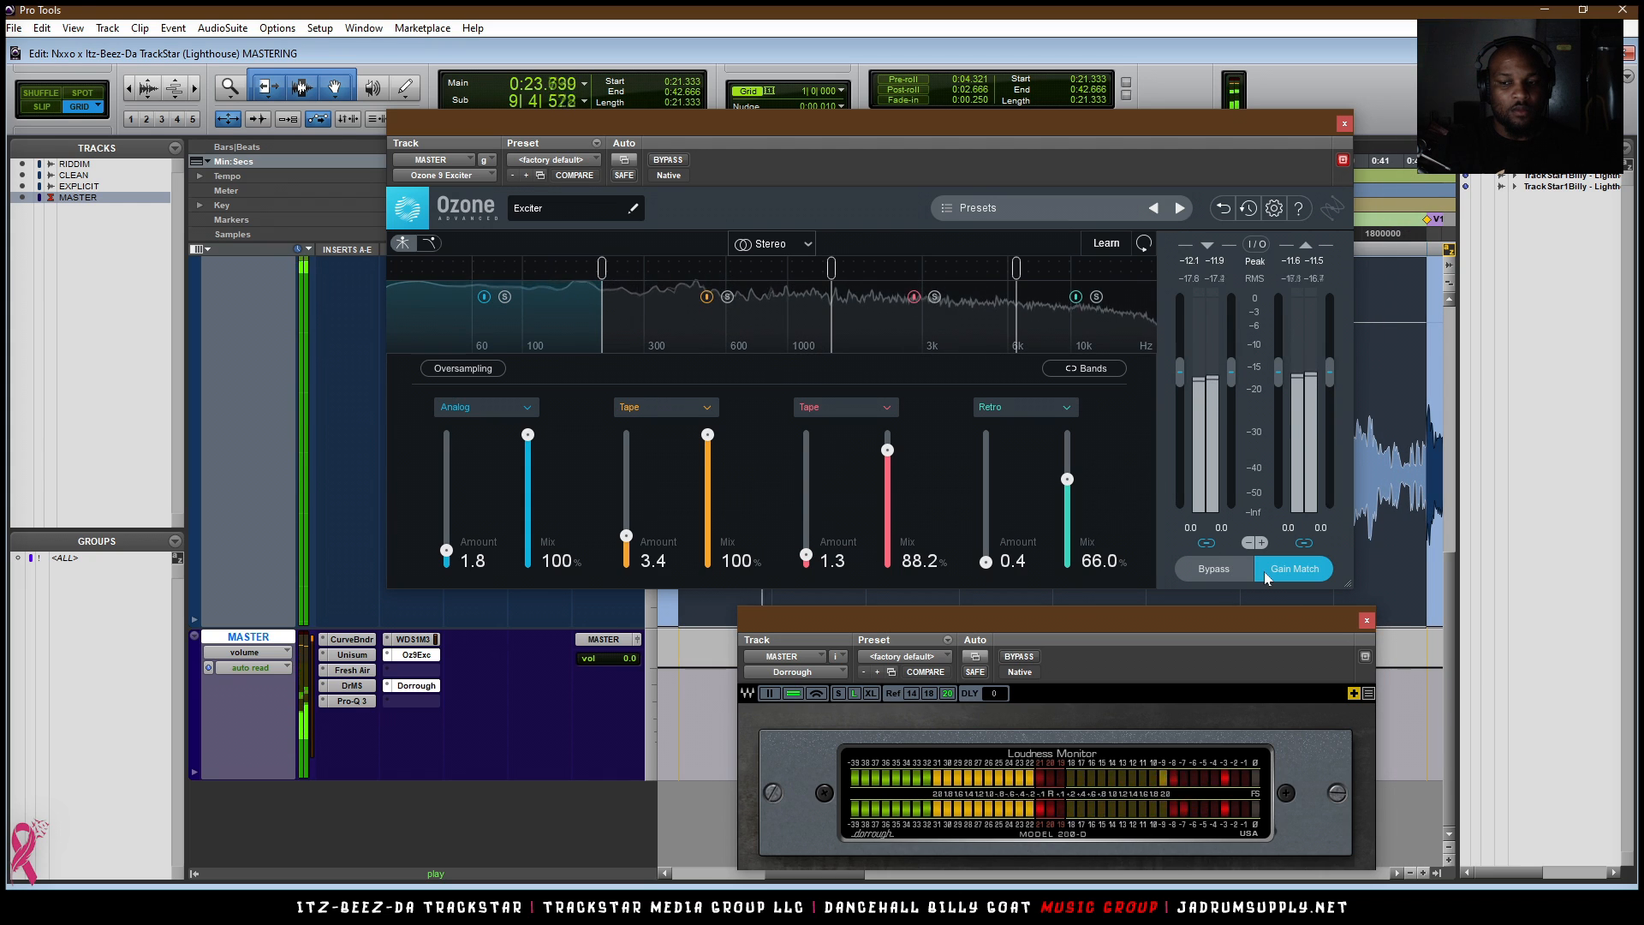
left_click(1210, 570)
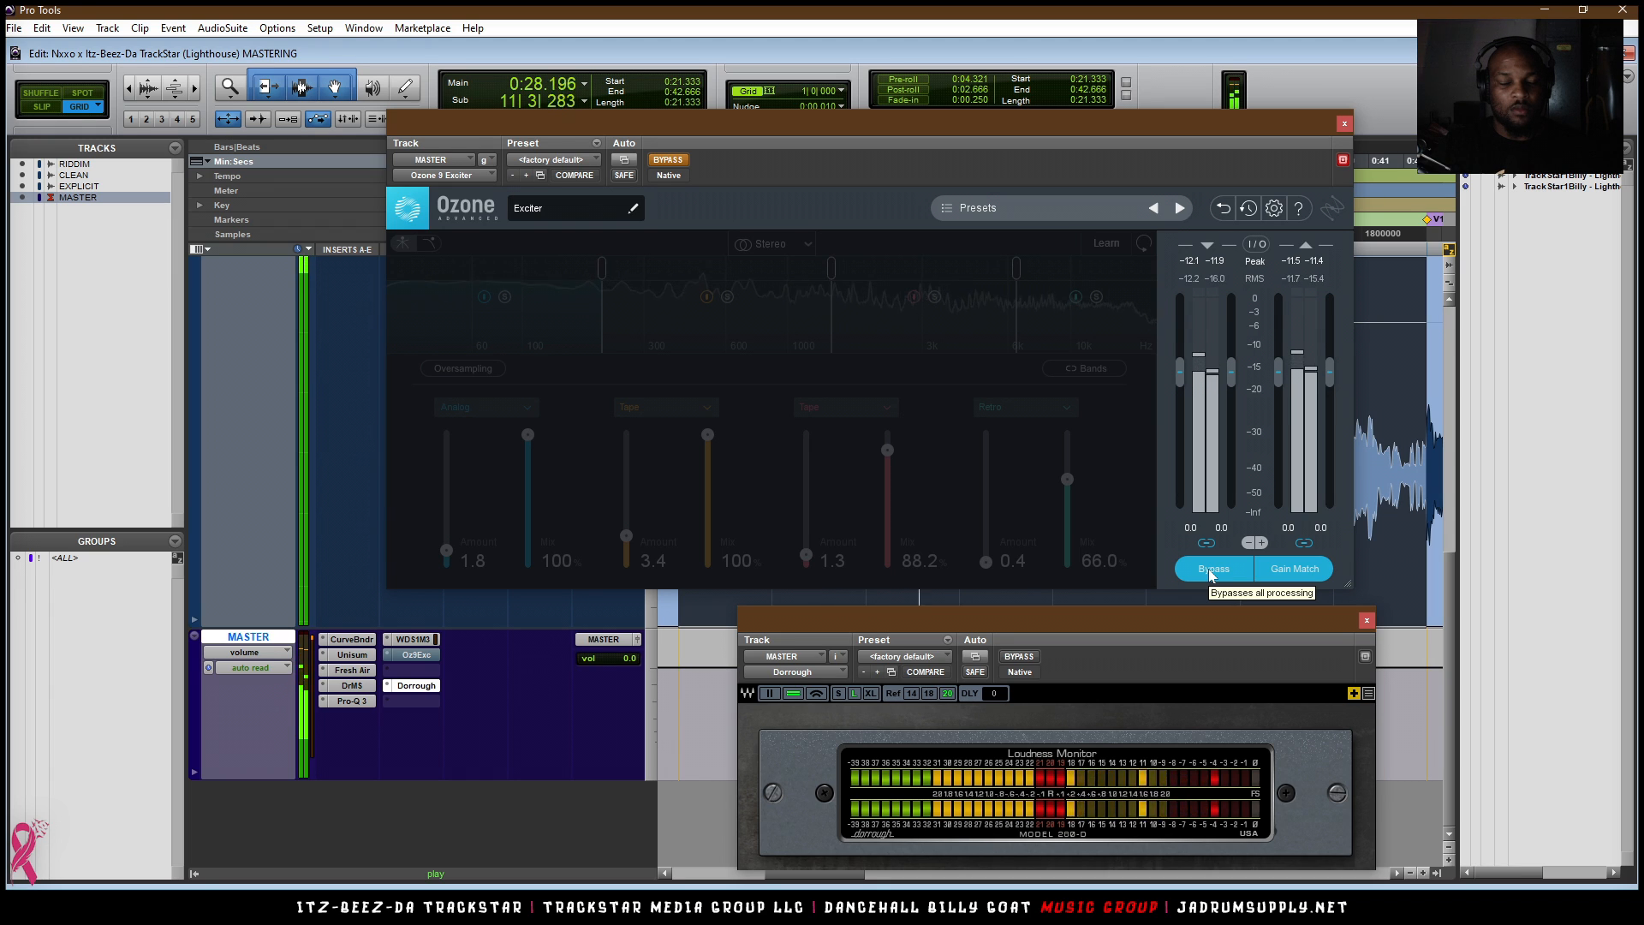
left_click(1211, 572)
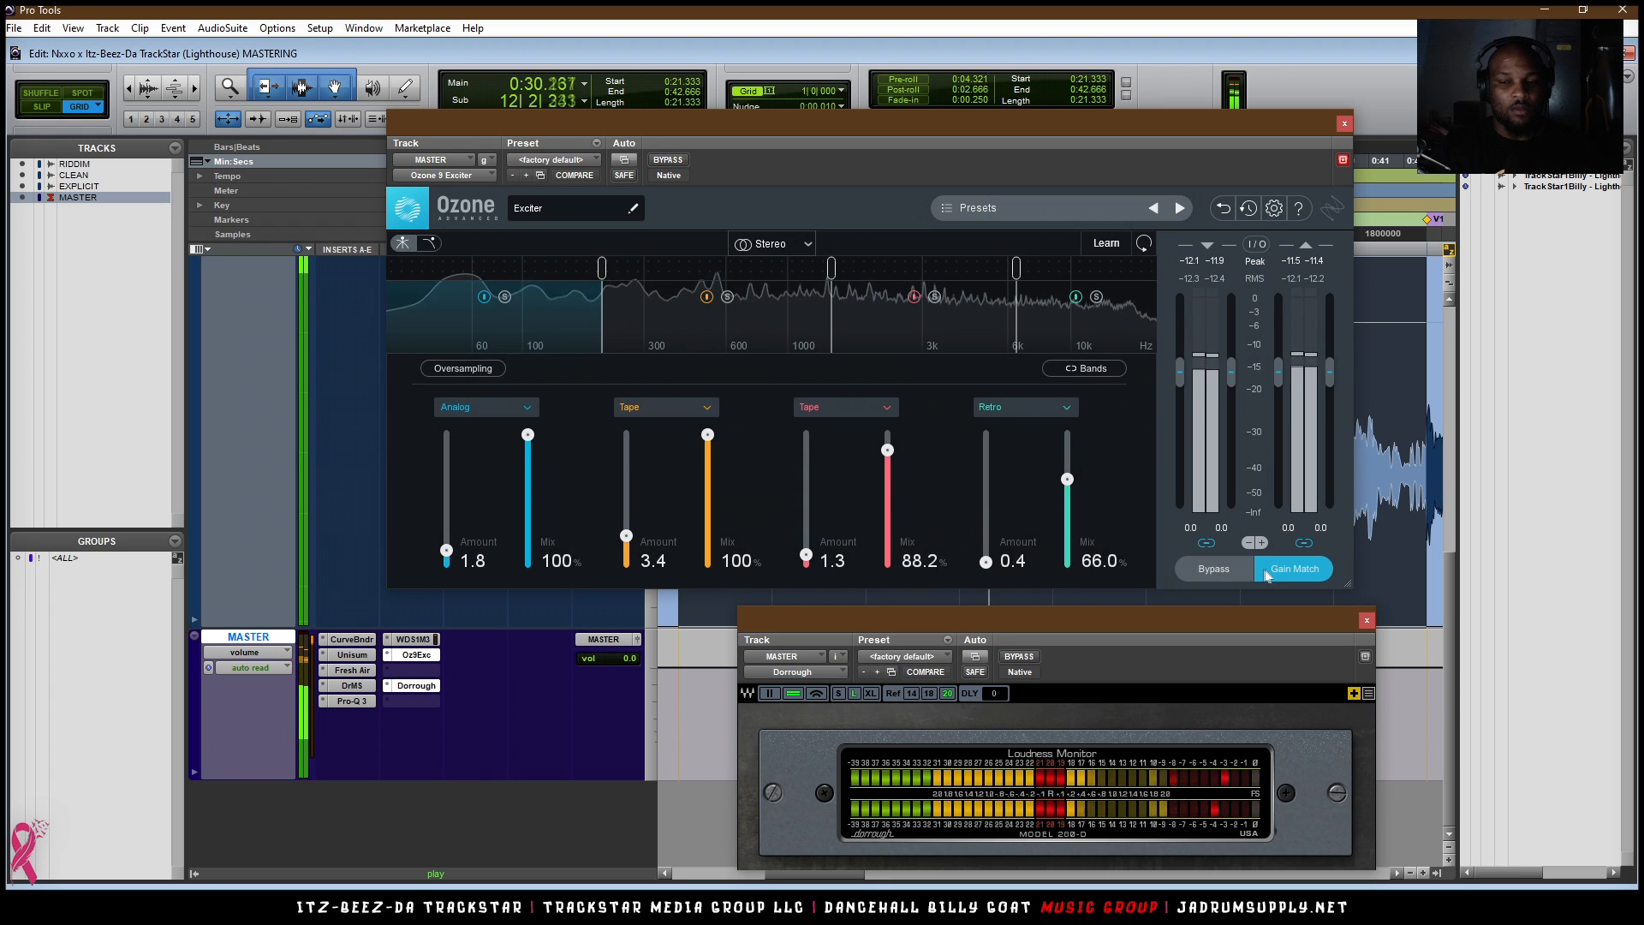
- Turn off the exciter's Gain Match and compare the master with the exciter bypassed and active
left_click(1268, 569)
left_click(1207, 570)
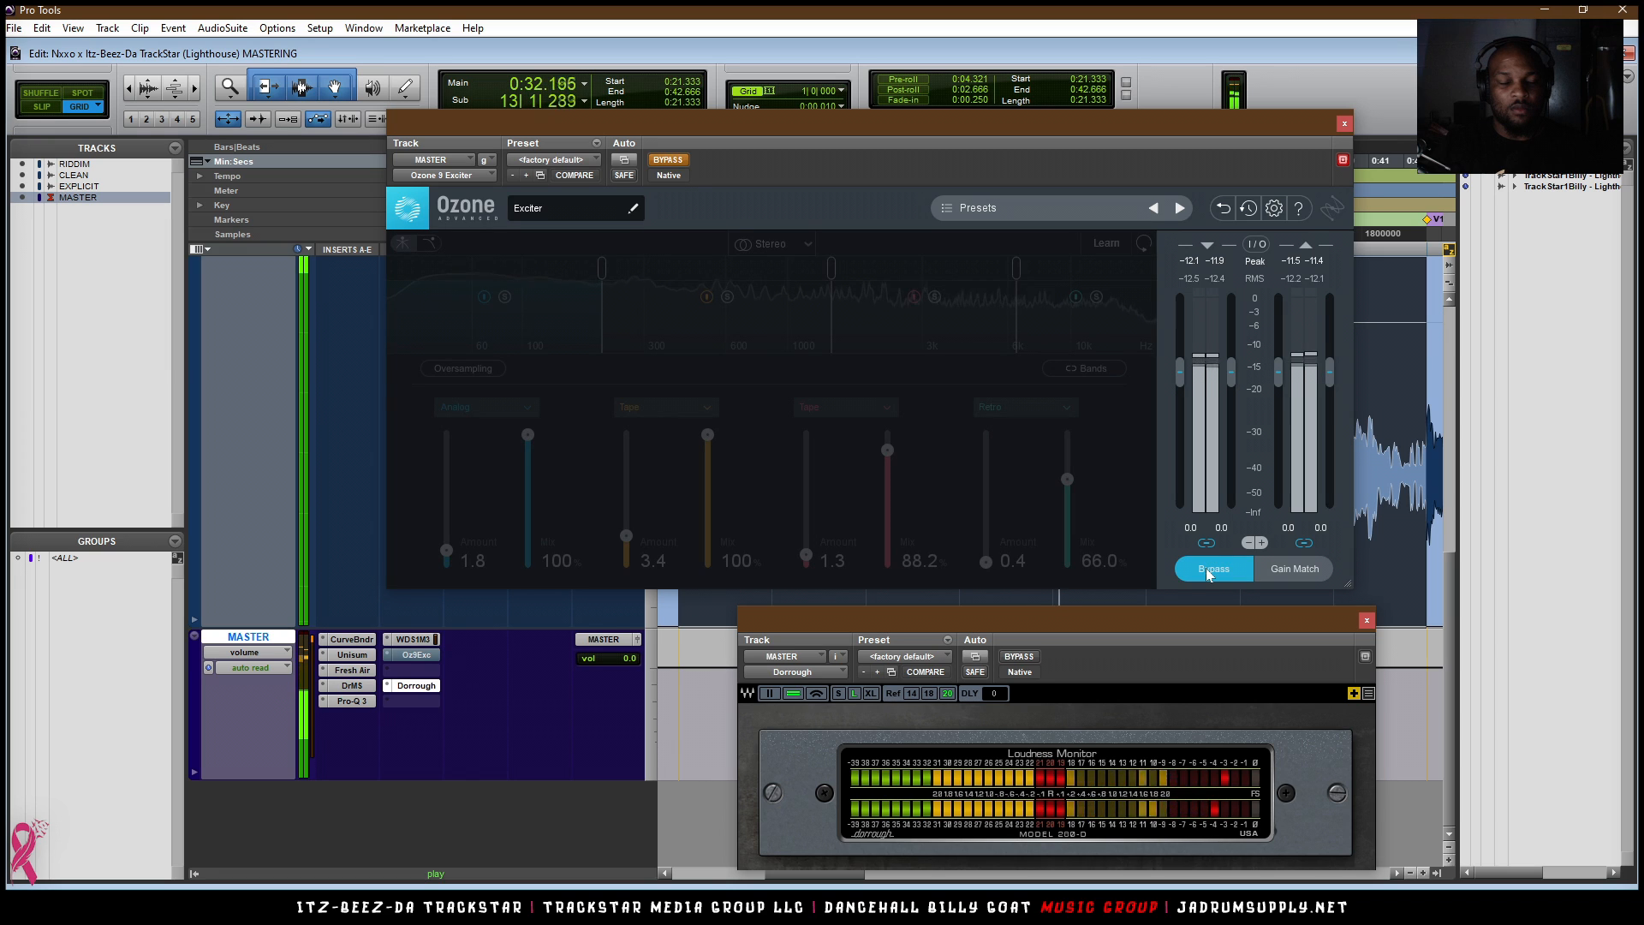
left_click(1206, 567)
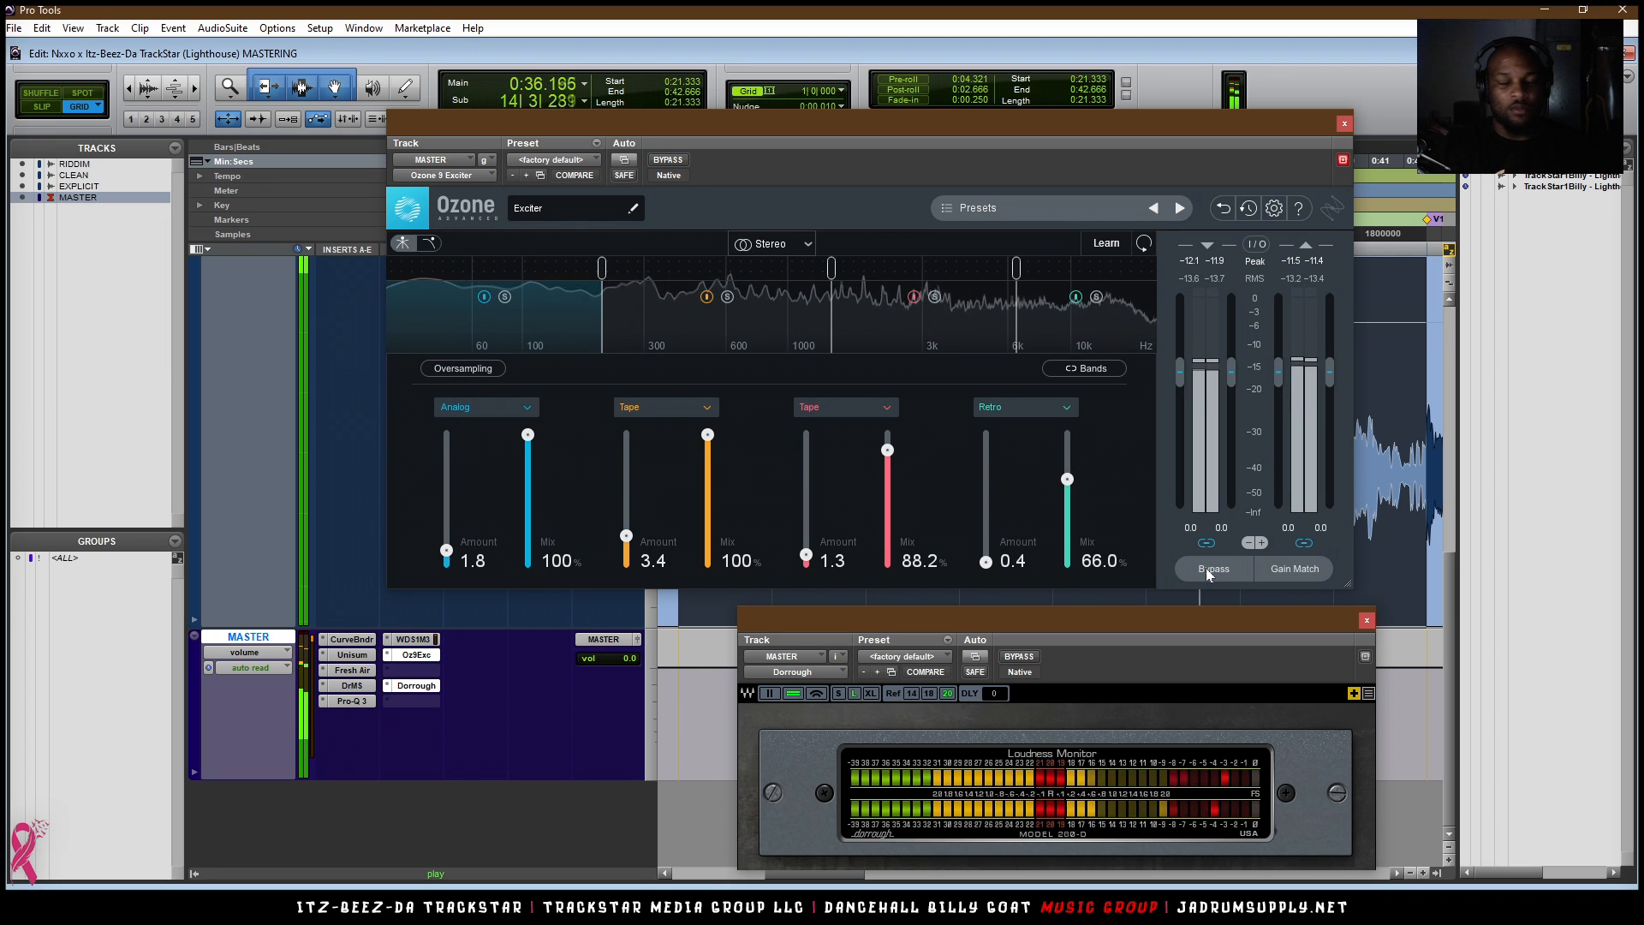
left_click(1206, 568)
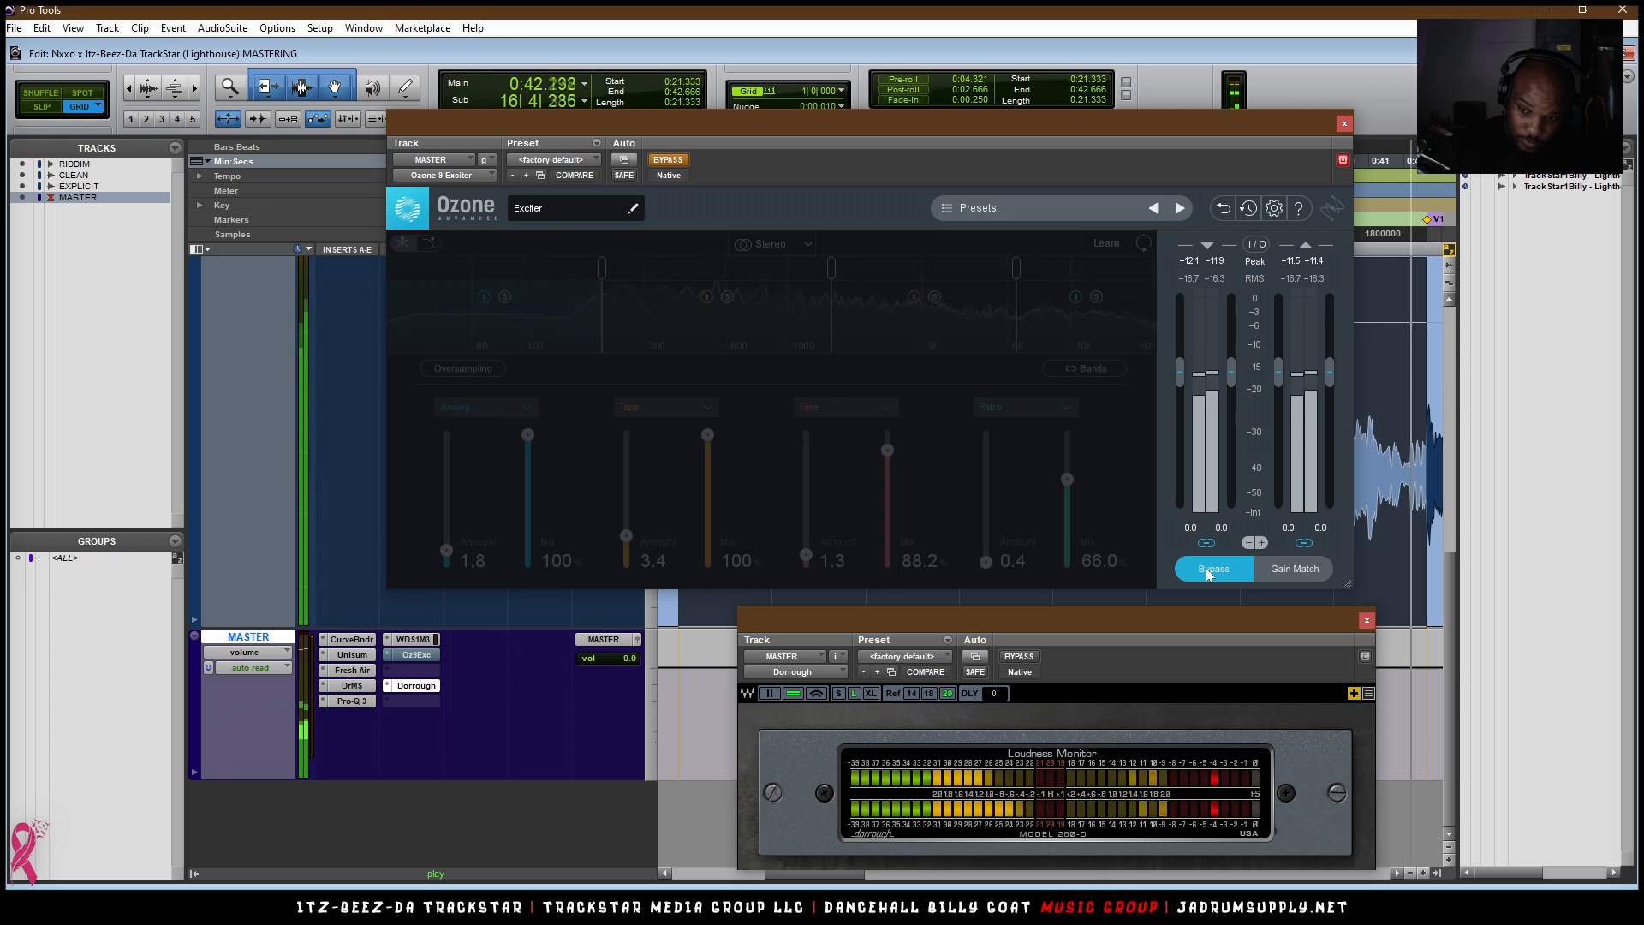
left_click(1205, 567)
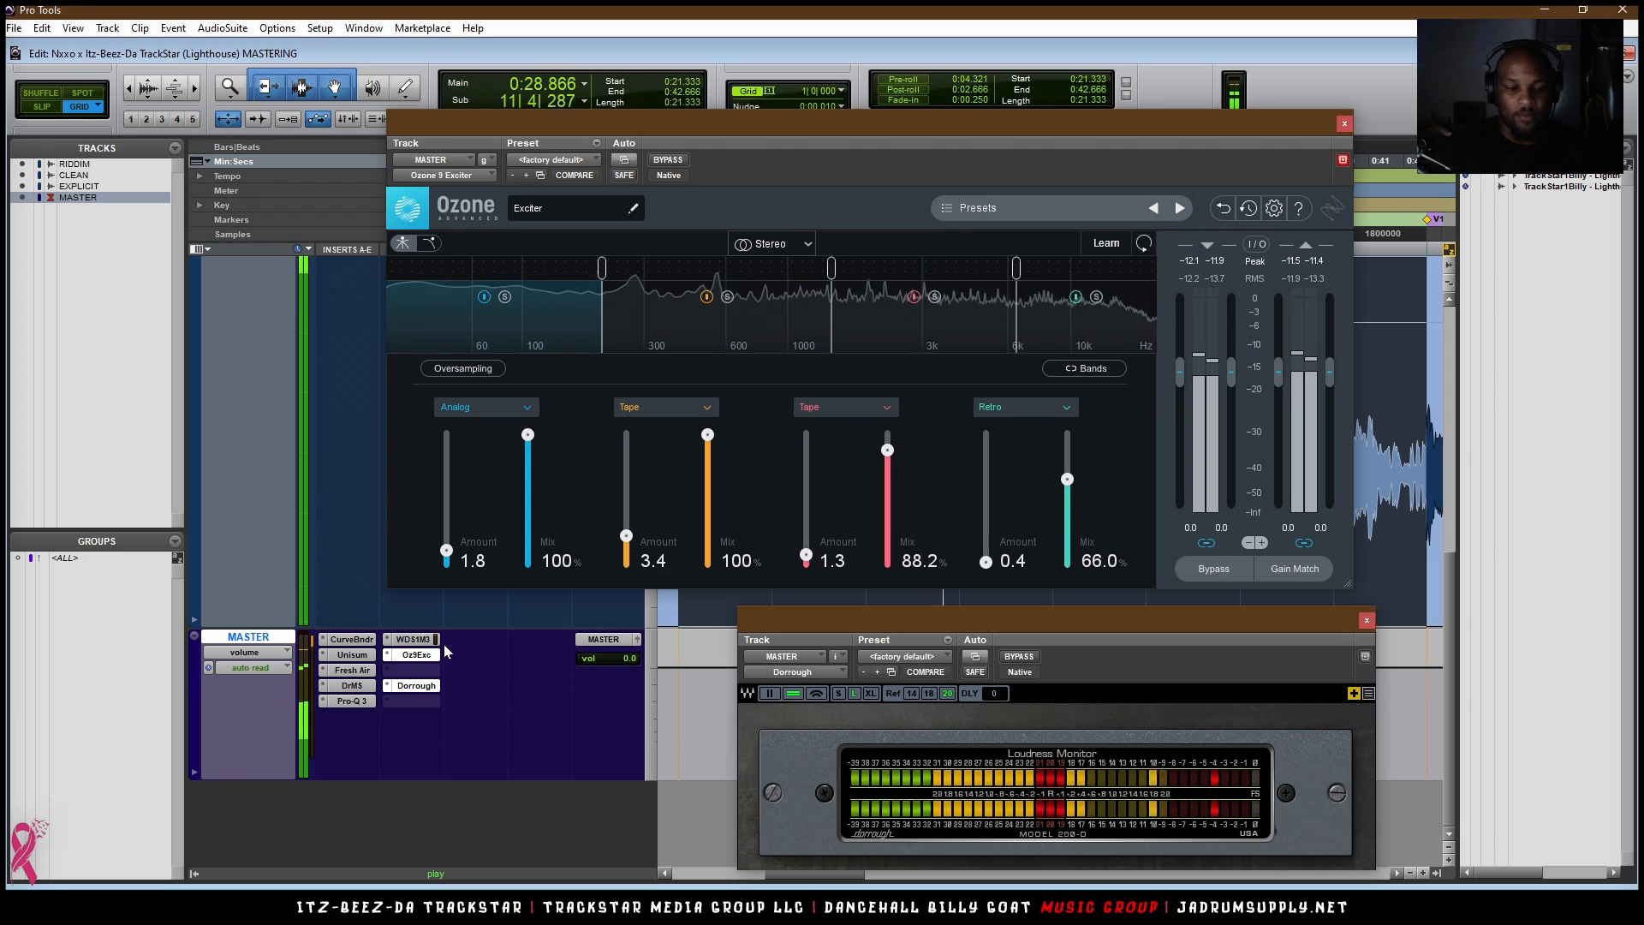
- Insert the stereo Ozone 9 Maximizer on MASTER between the exciter and the Dorrough meter, and stop playback
left_click(396, 673)
mouse_move(479, 697)
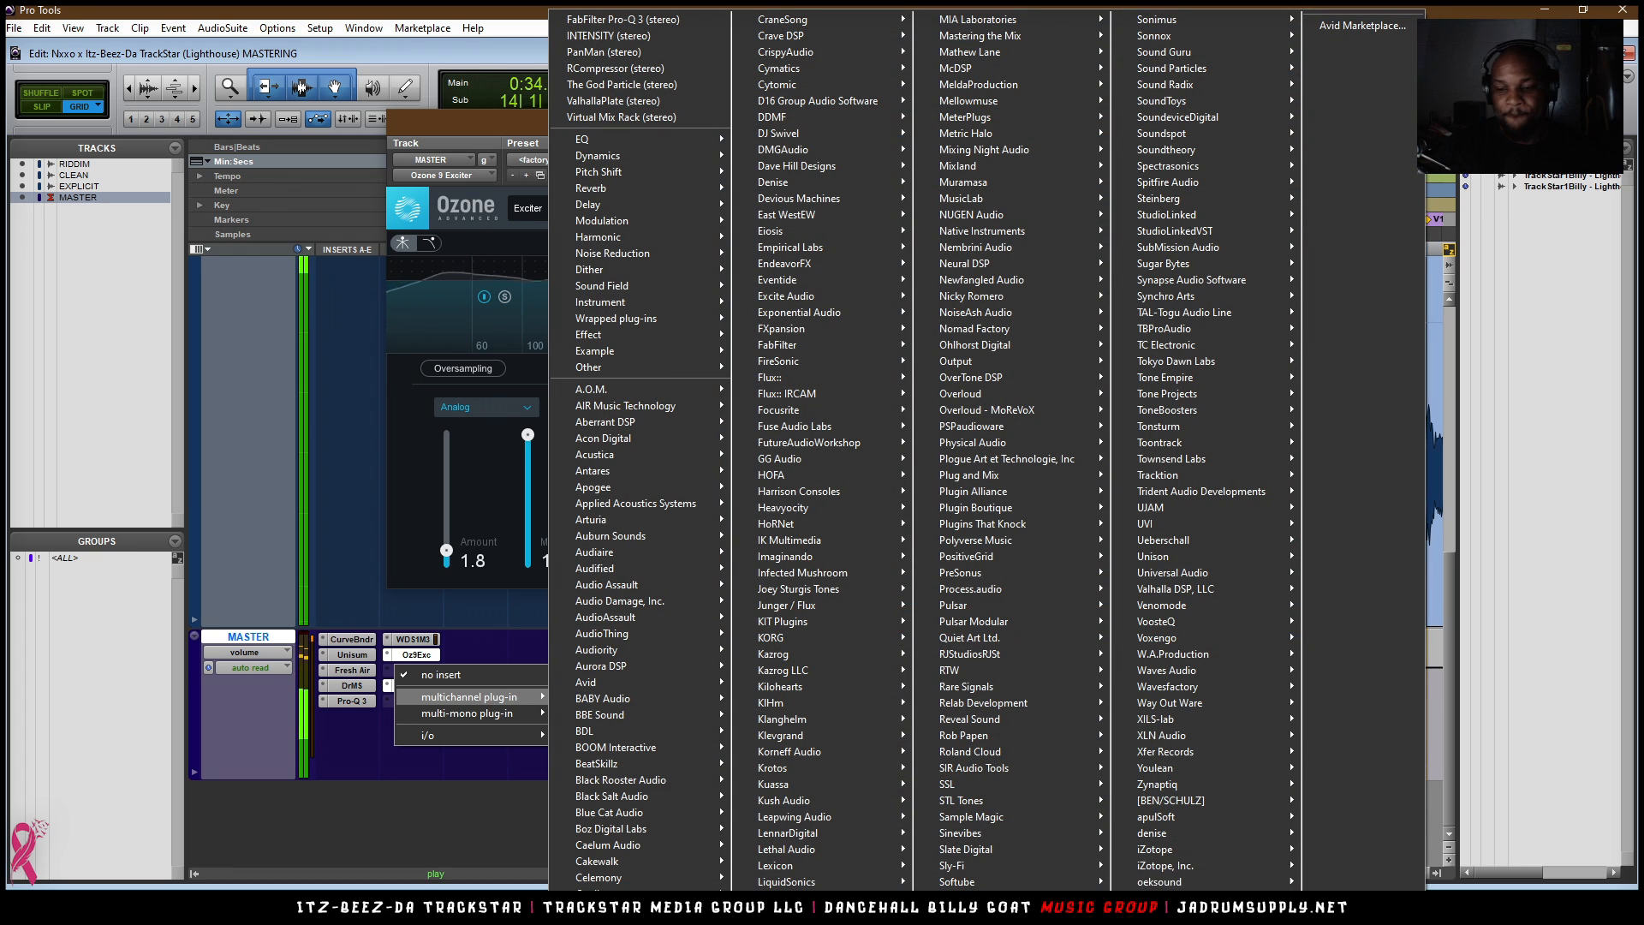
mouse_move(1221, 864)
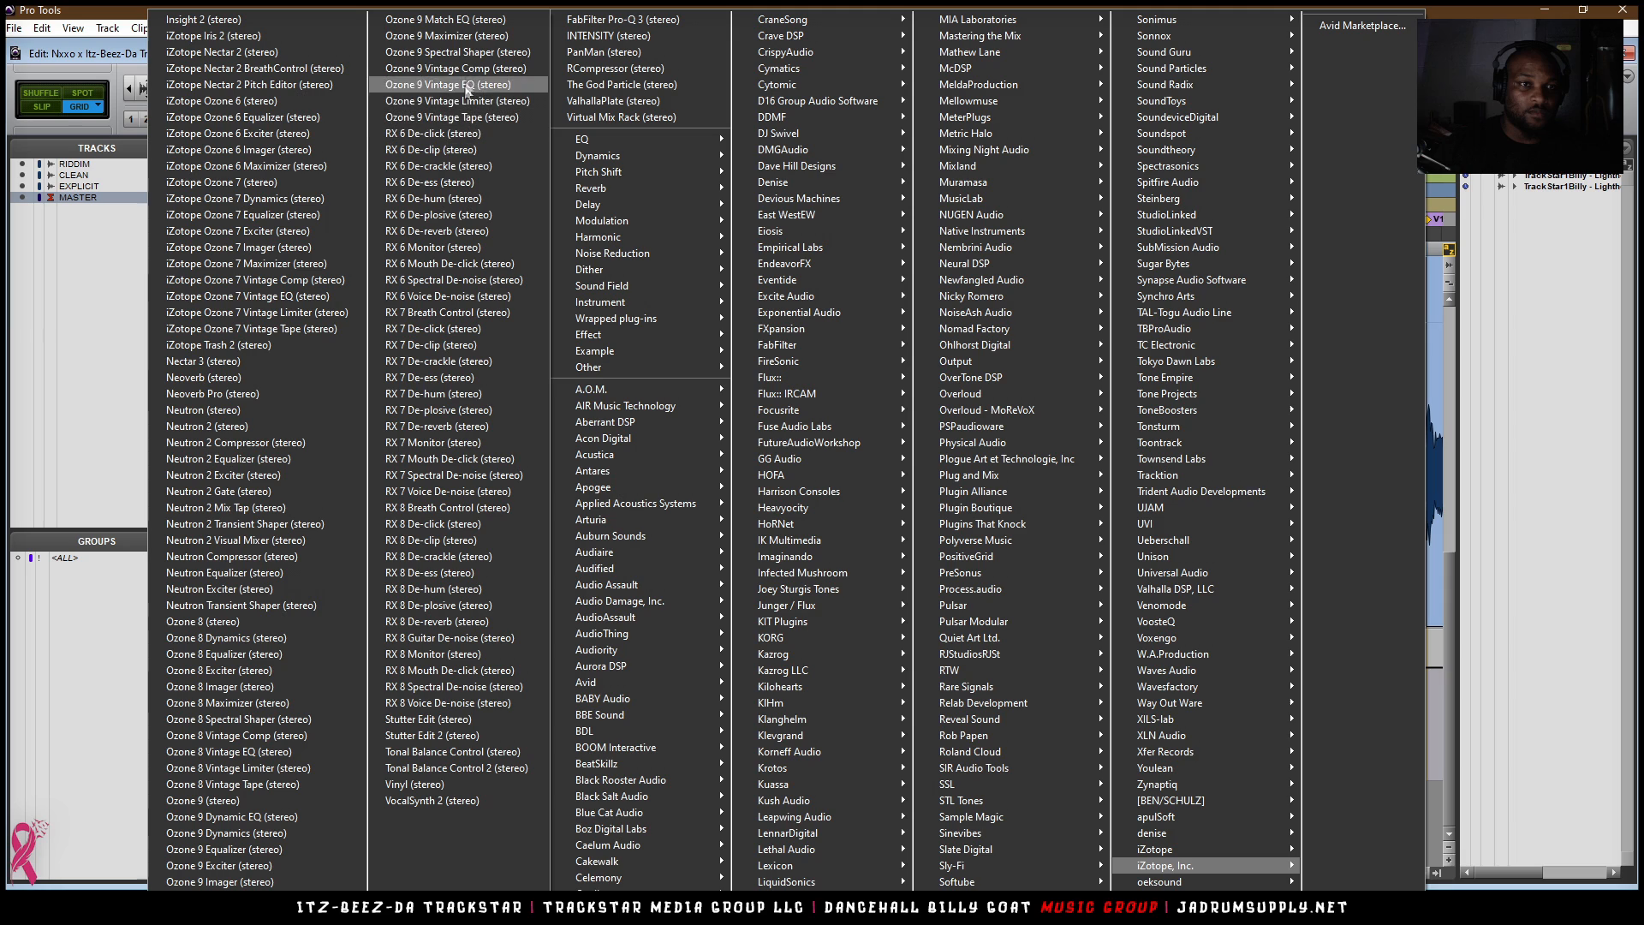
left_click(485, 35)
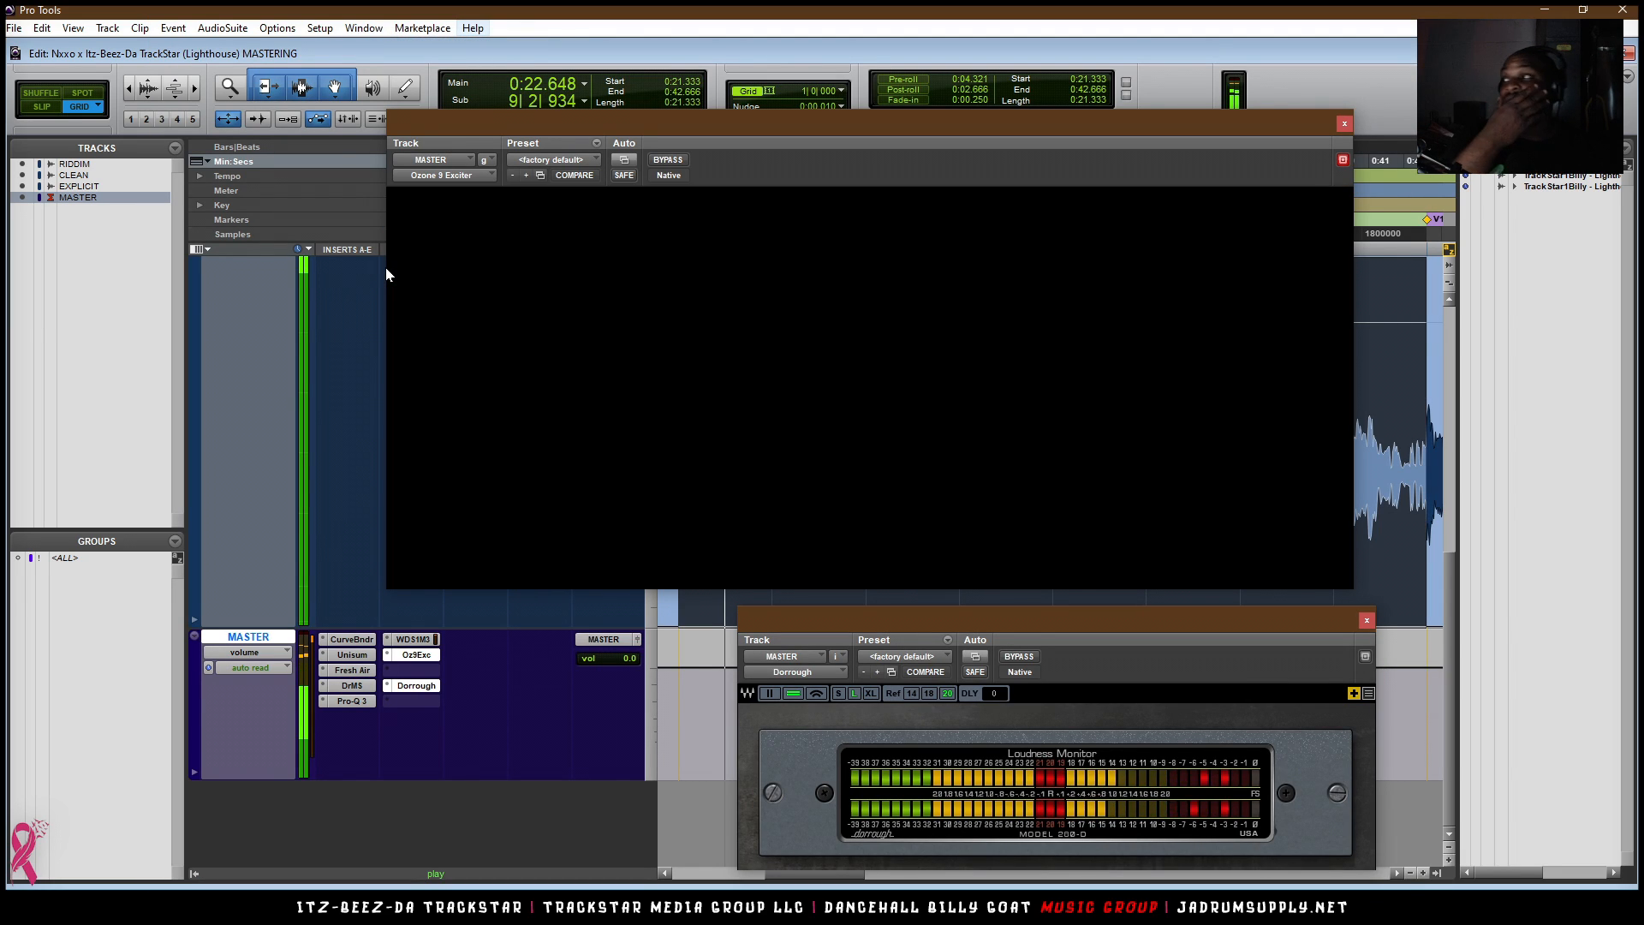
key("space")
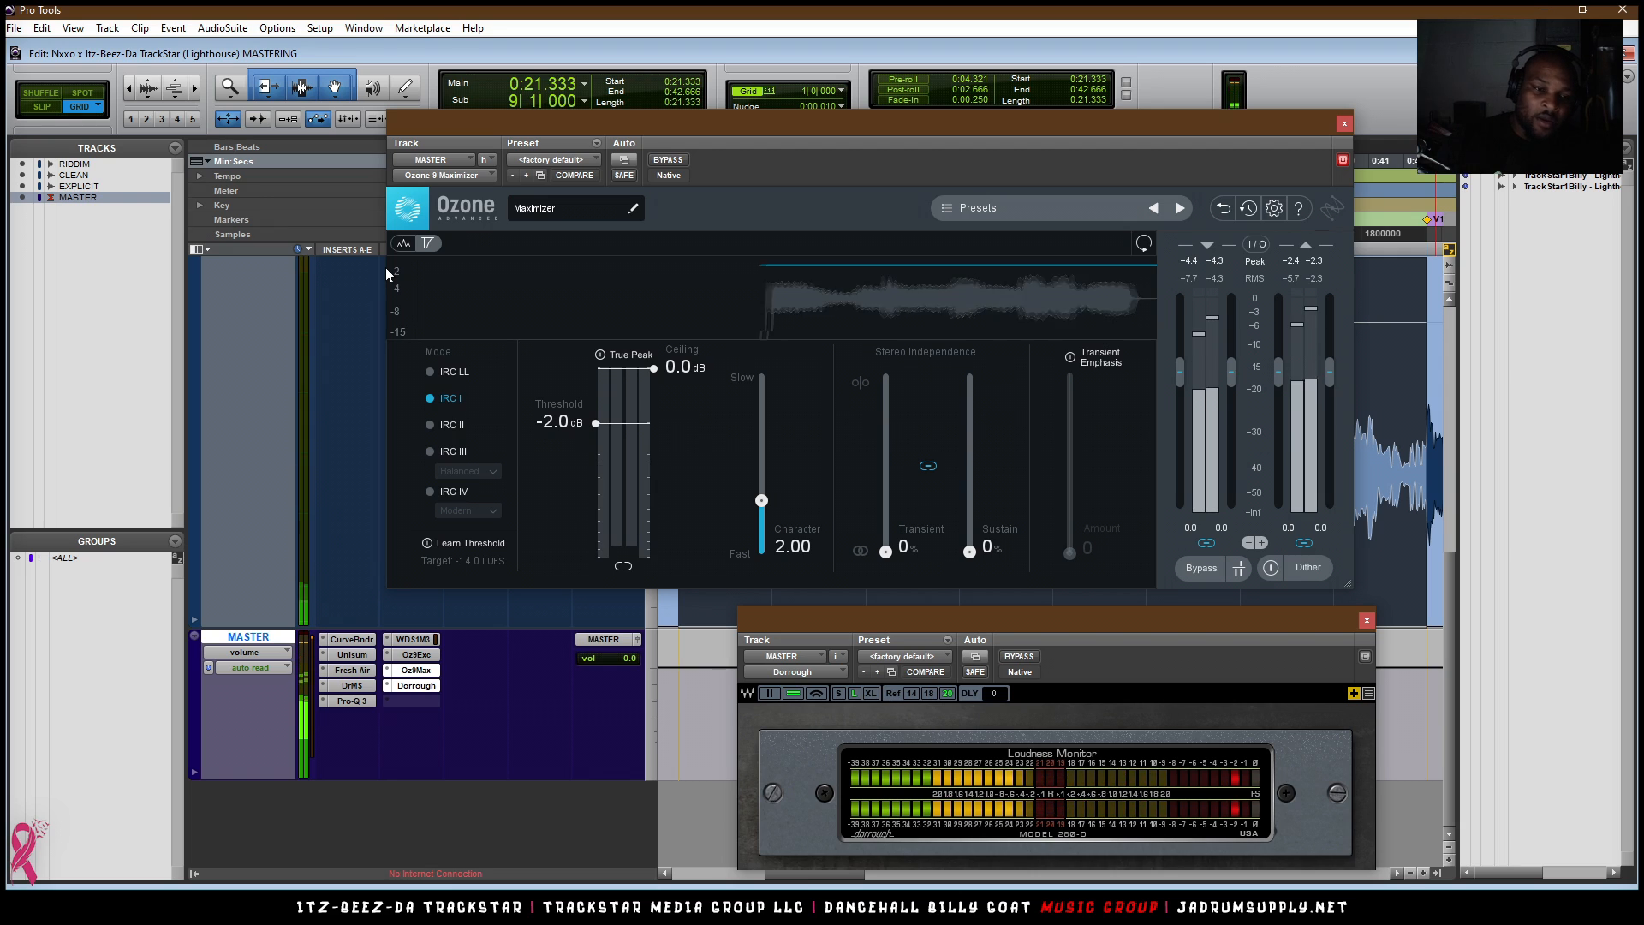
- Set the maximizer to IRC III Clipping, True Peak with a -0.3 dB ceiling, character 0.00, linked stereo independence 42% and Transient Emphasis 111, and start playback
key("space")
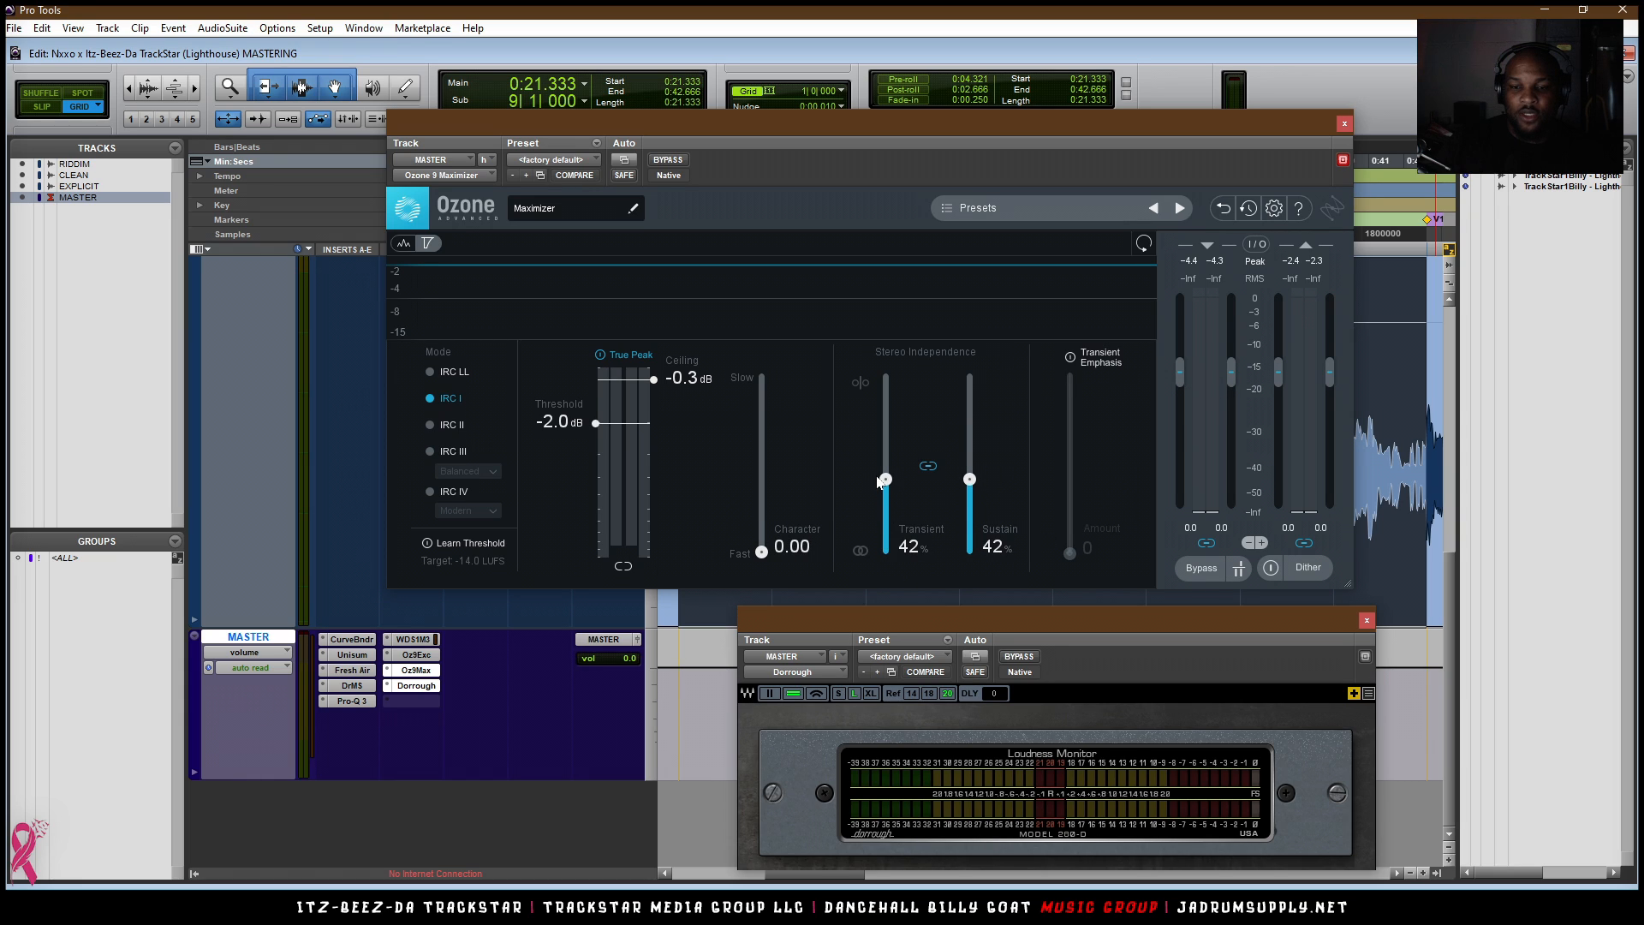
left_click(1070, 358)
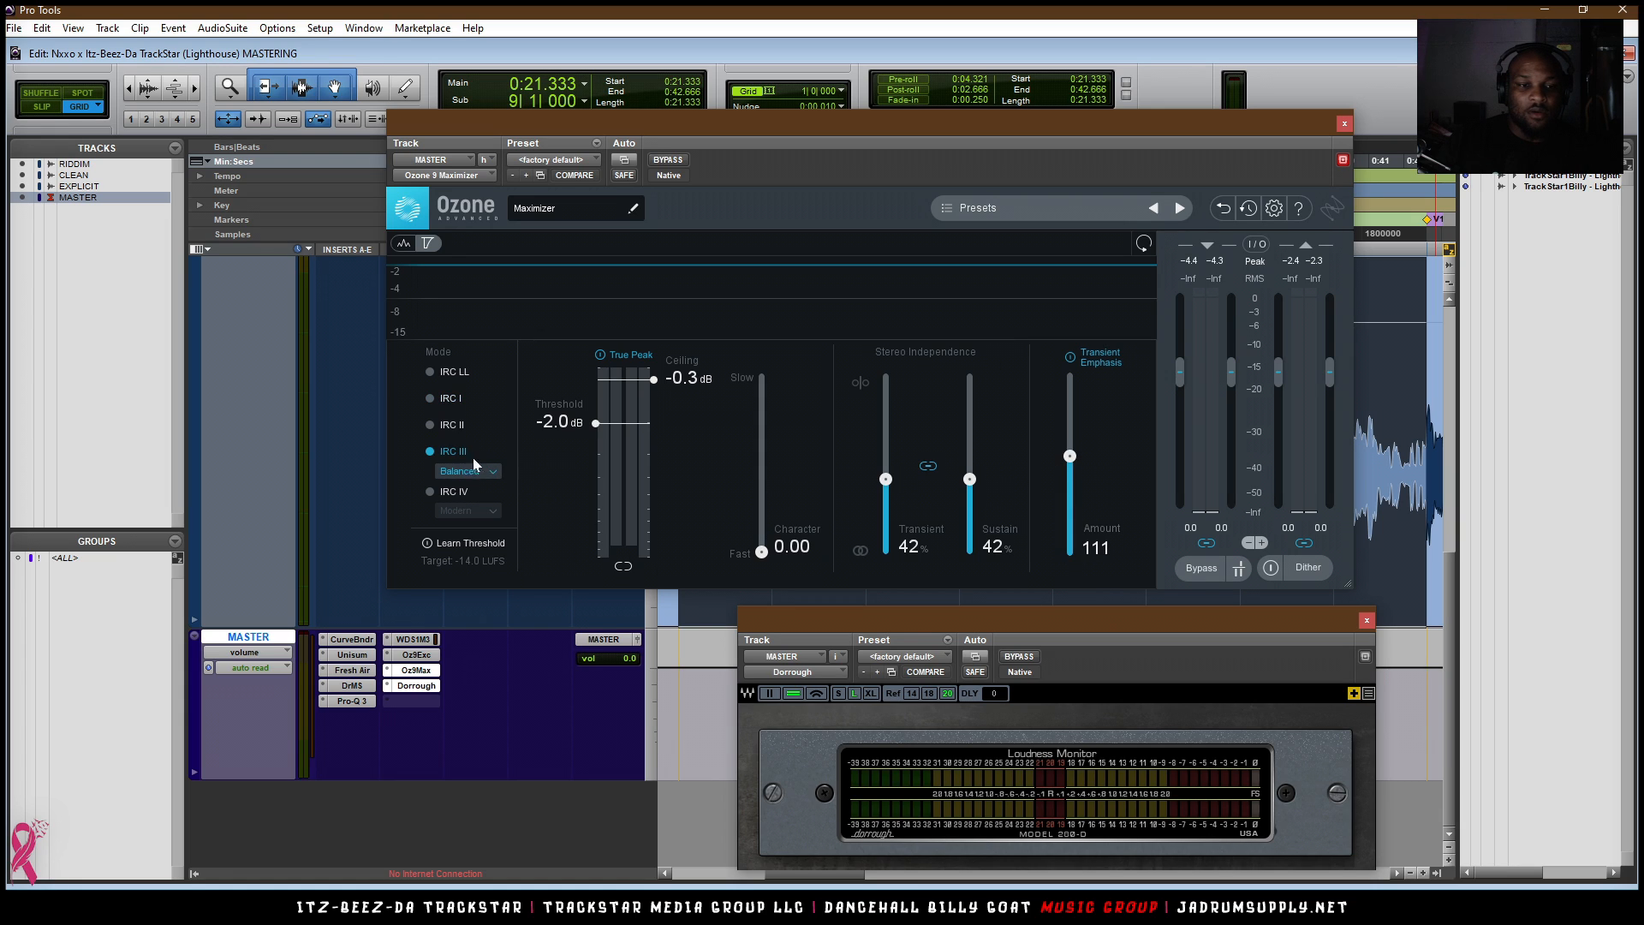
left_click(485, 472)
key("space")
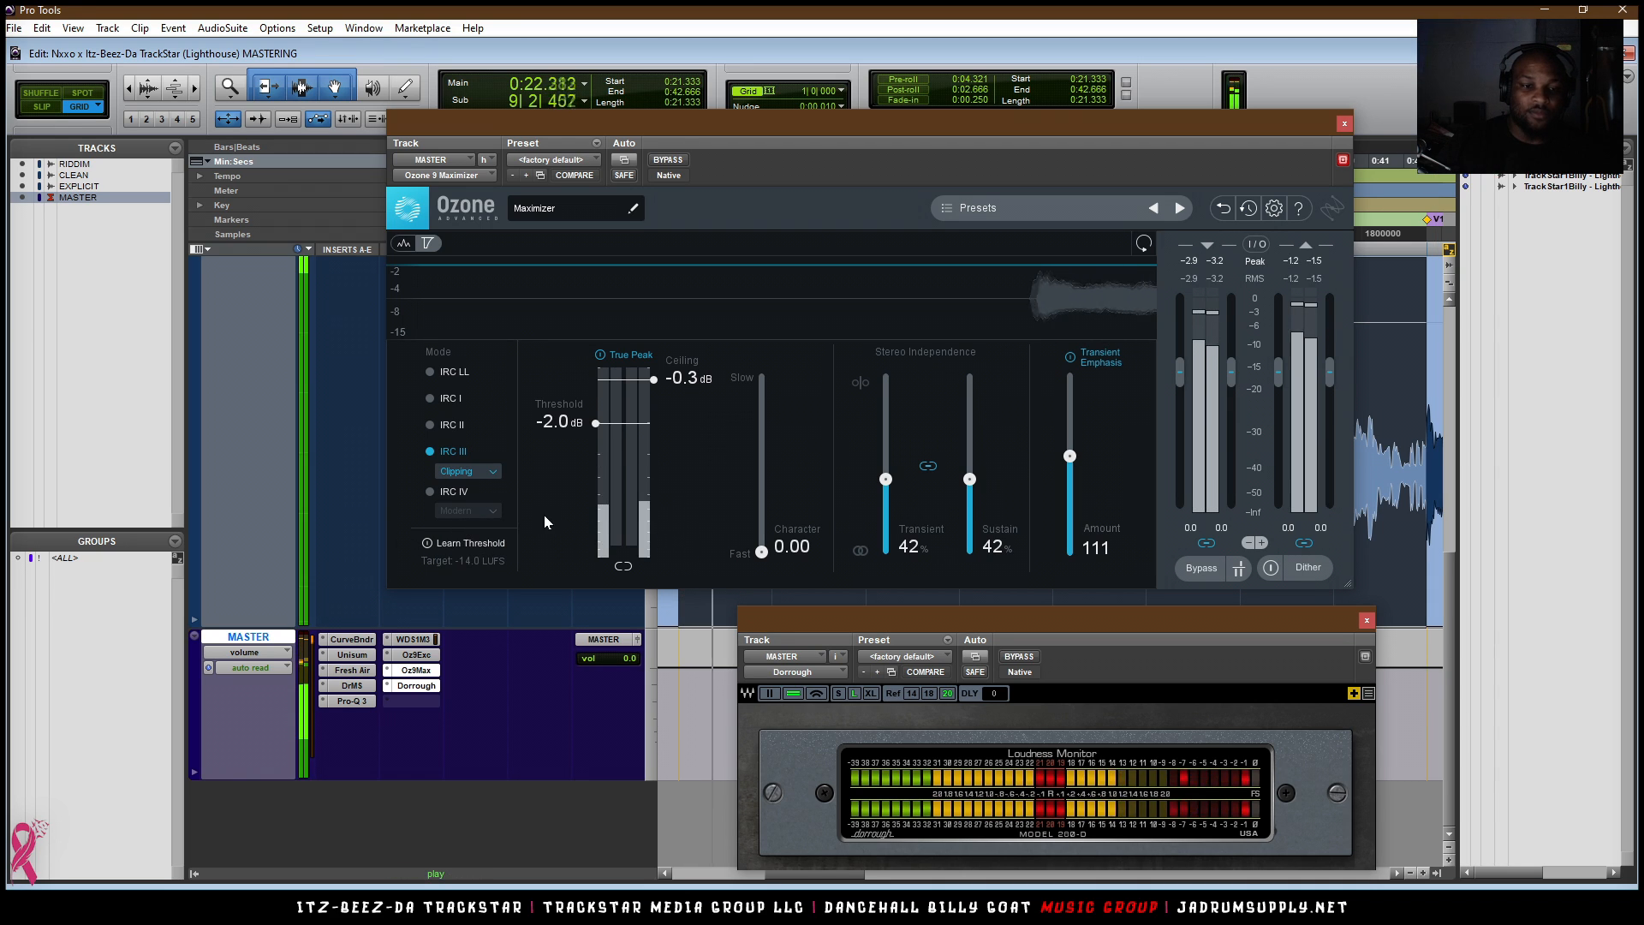
- Learn the maximizer's threshold from the playing song with a loudness target of -9.0 LUFS, and end the learning
left_click(428, 545)
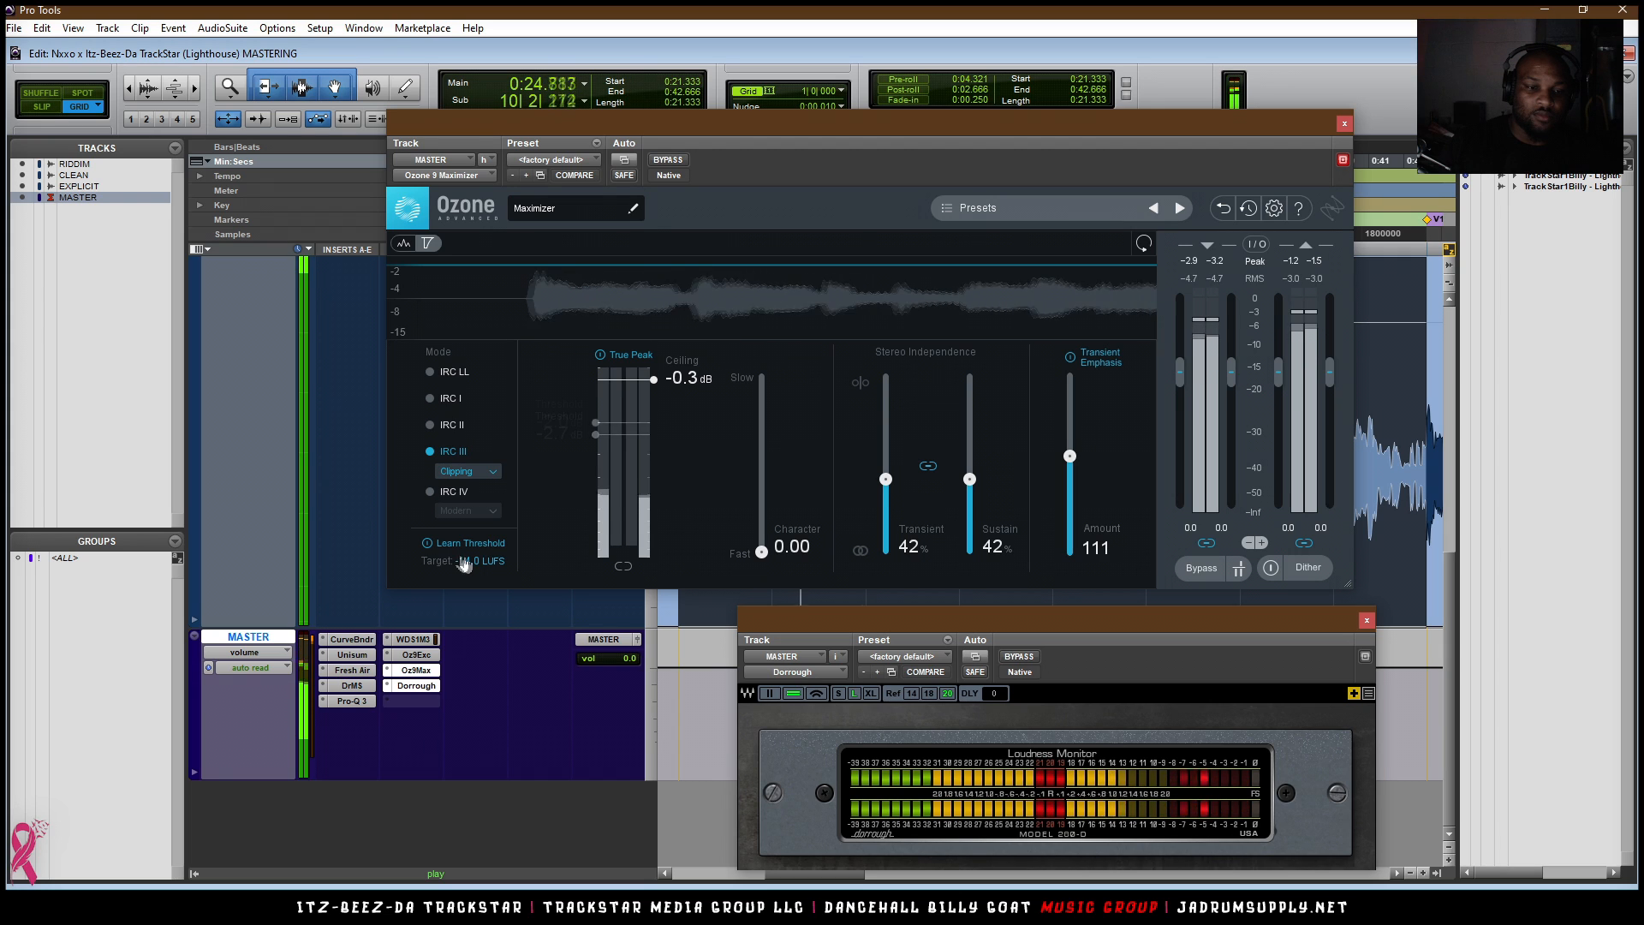
left_click(467, 561)
type("-9")
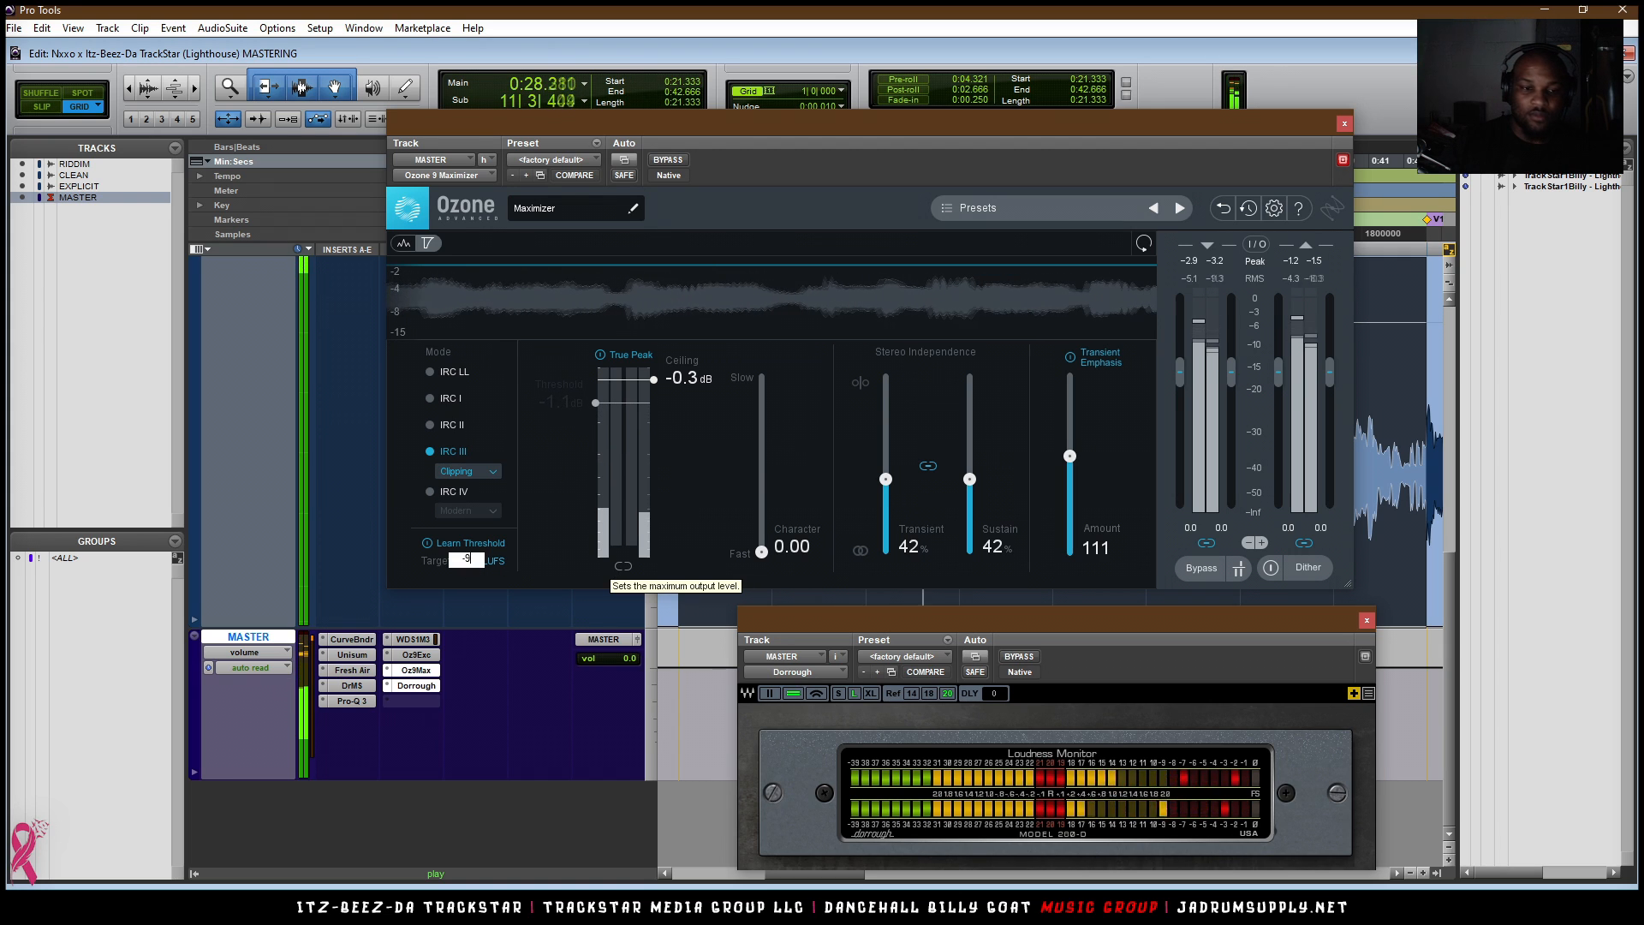
key("Return")
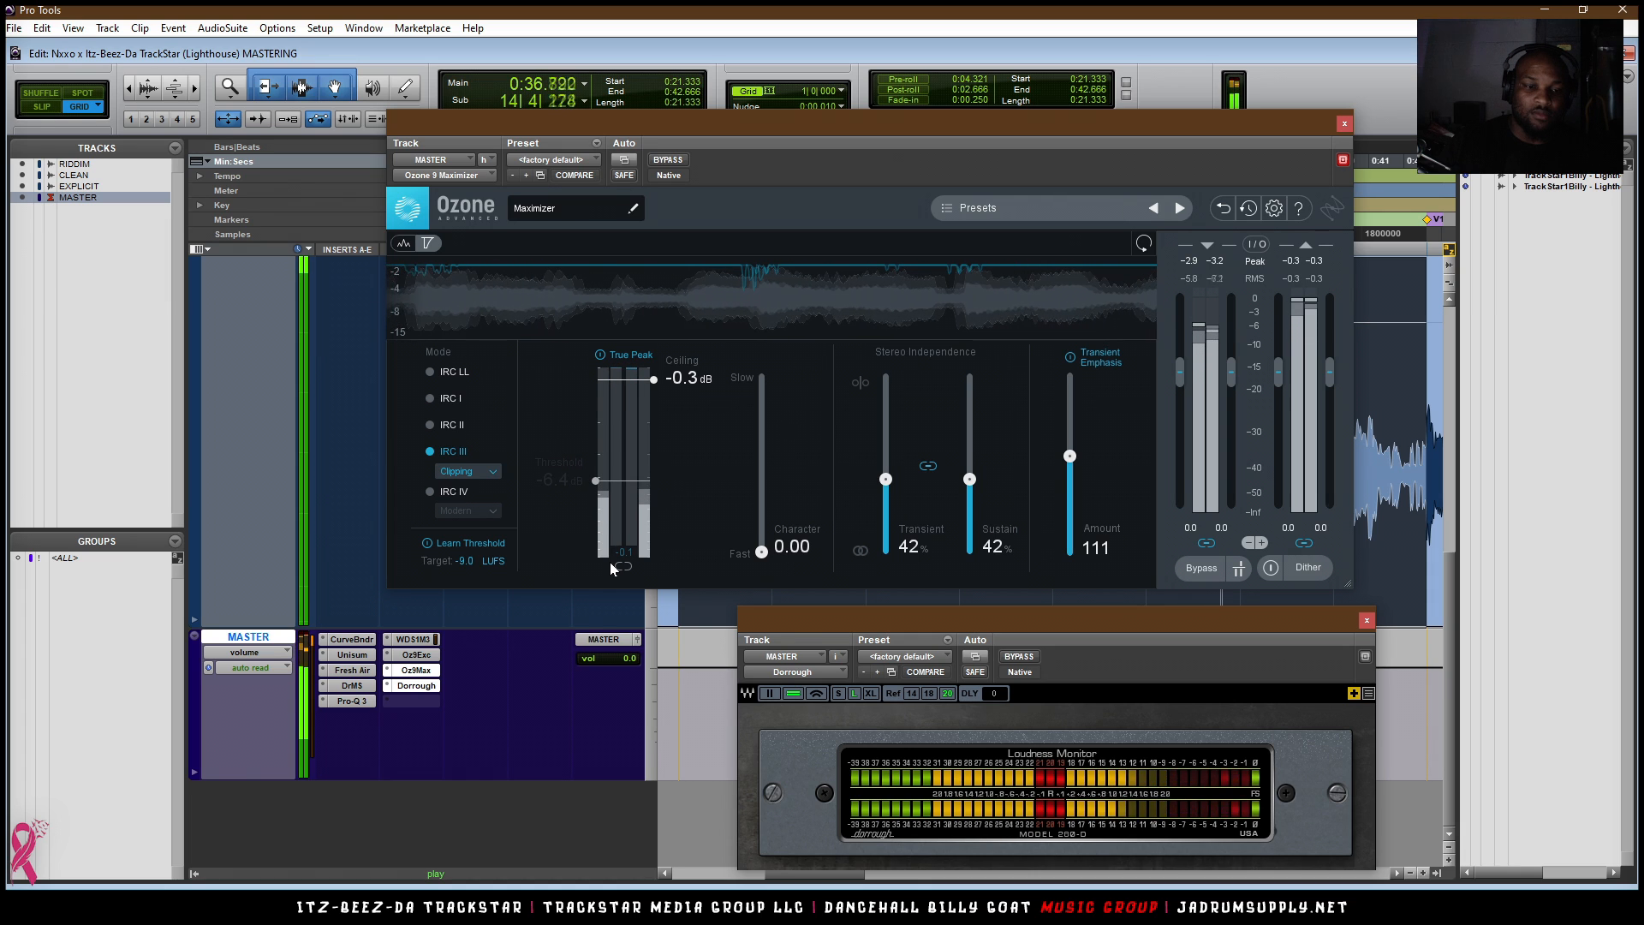
left_click(427, 543)
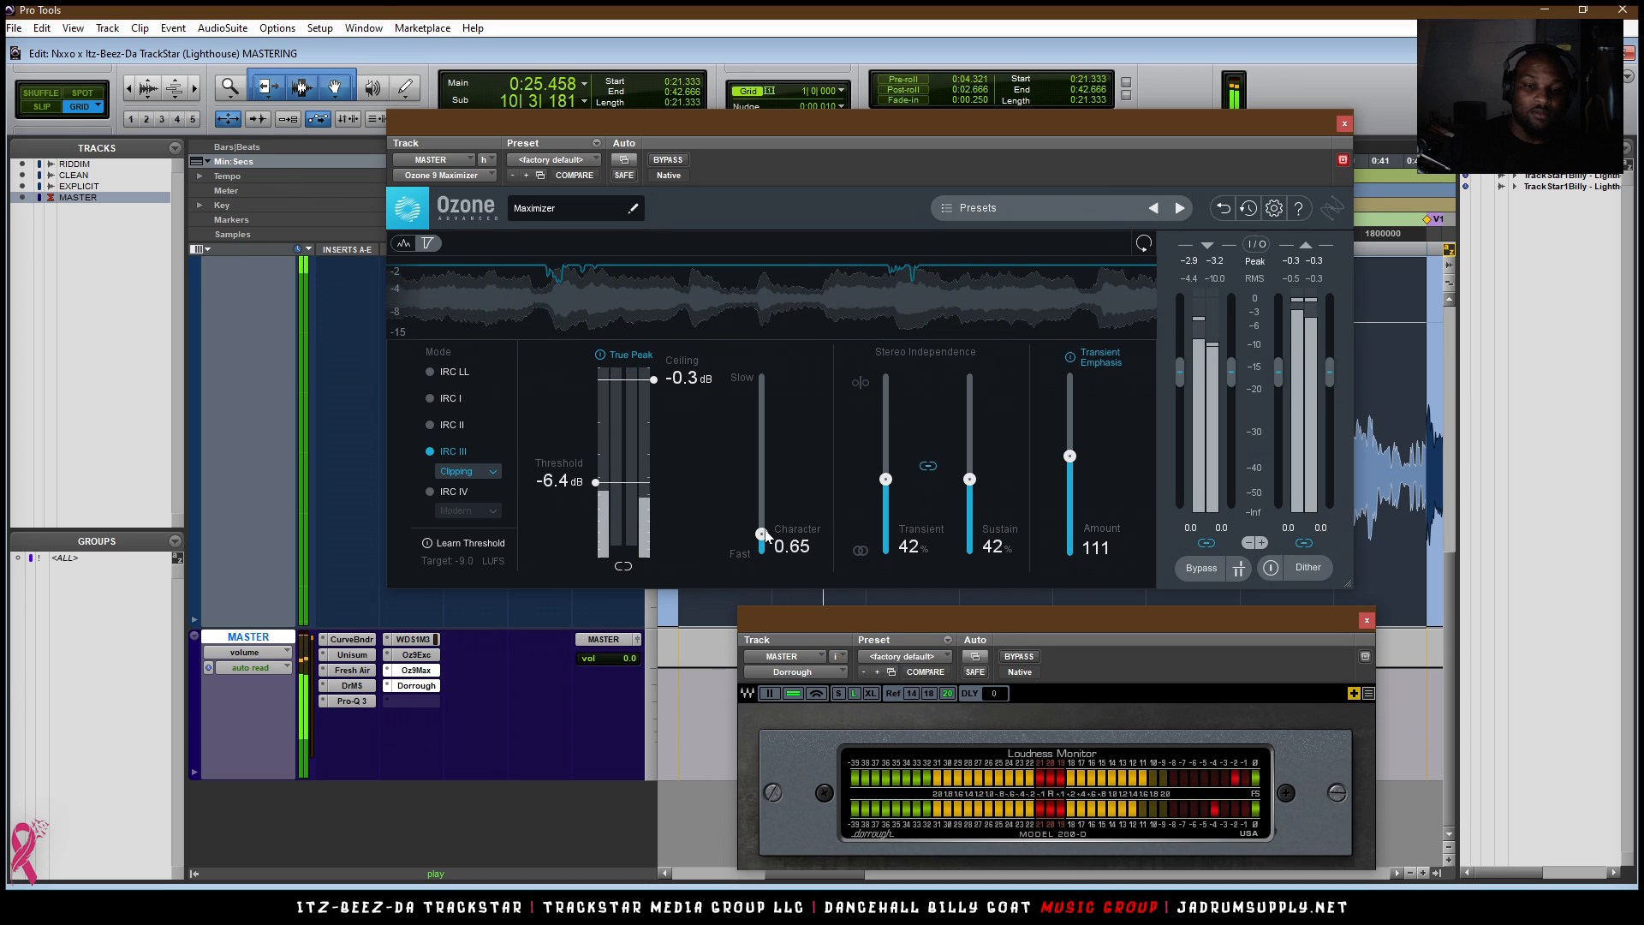
- Set the maximizer's character to 0.70, unlink stereo independence with sustain at 31%, and lower Transient Emphasis to 82
left_click_drag(767, 533, 765, 531)
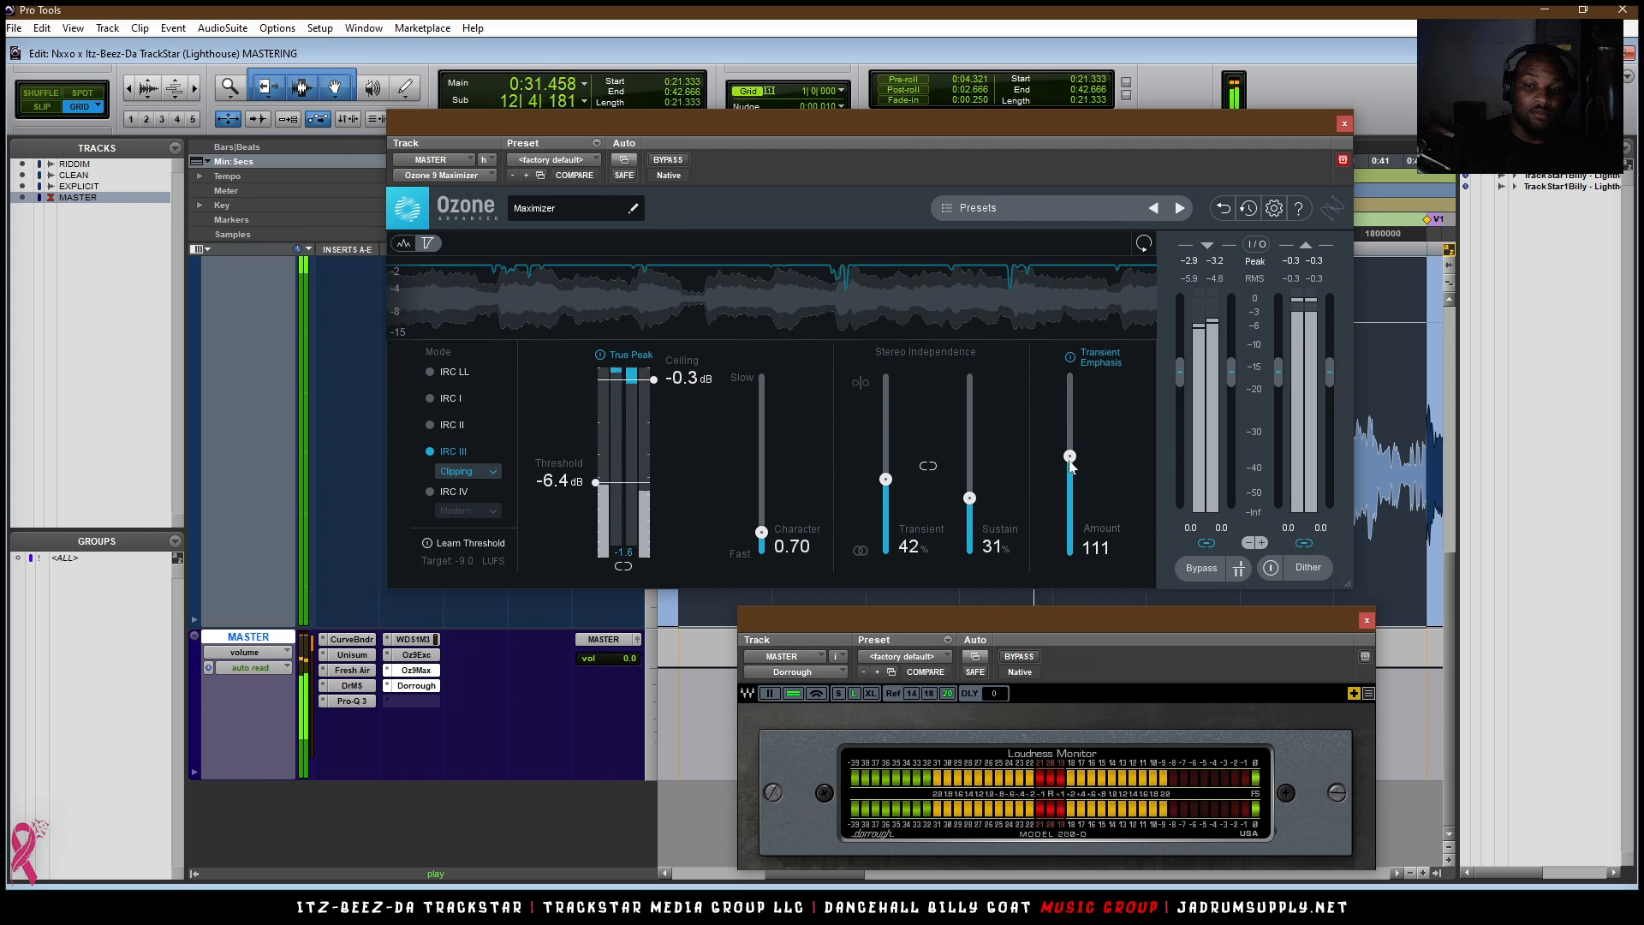
left_click_drag(1071, 467, 1070, 469)
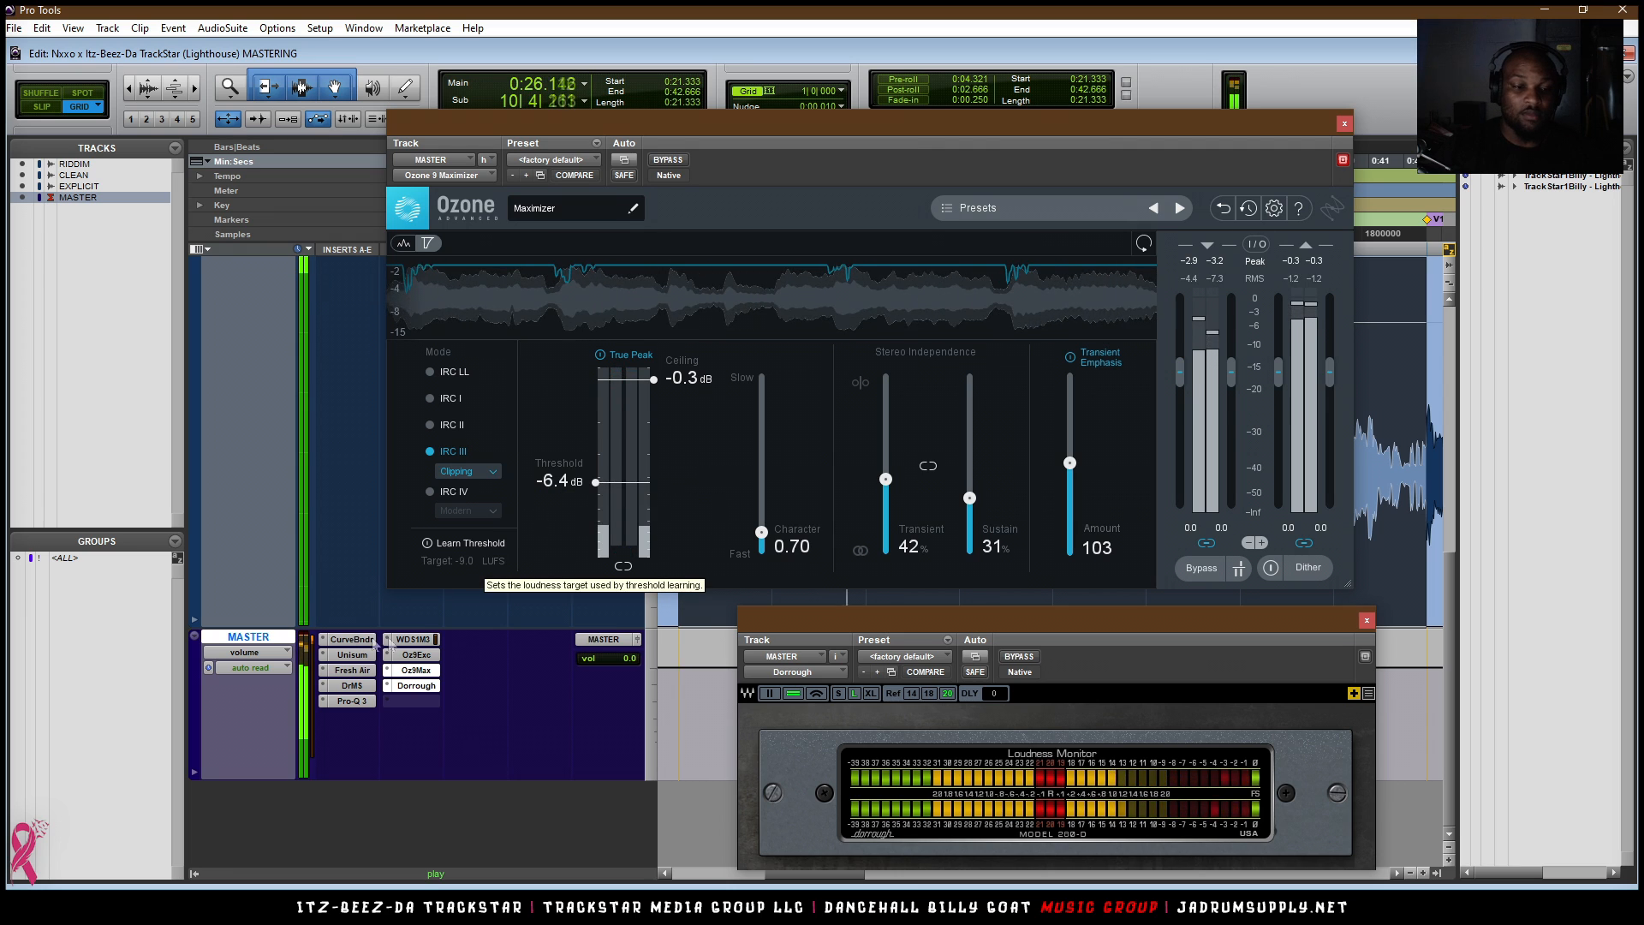
left_click_drag(584, 135, 878, 129)
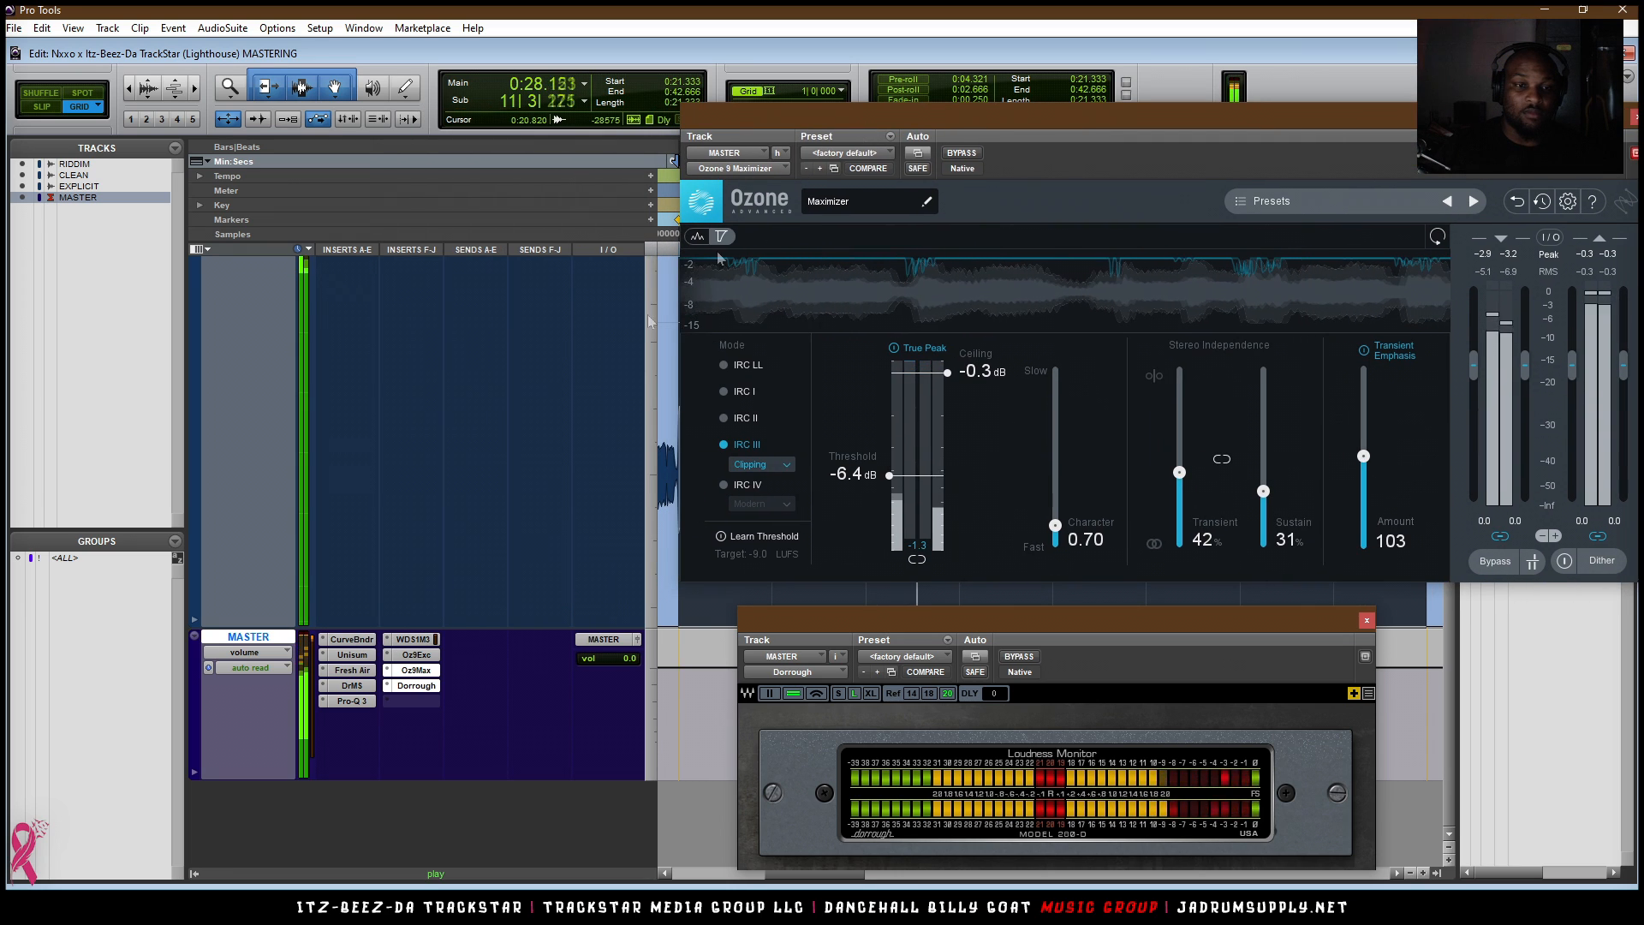
scroll(549, 384, "up", 5)
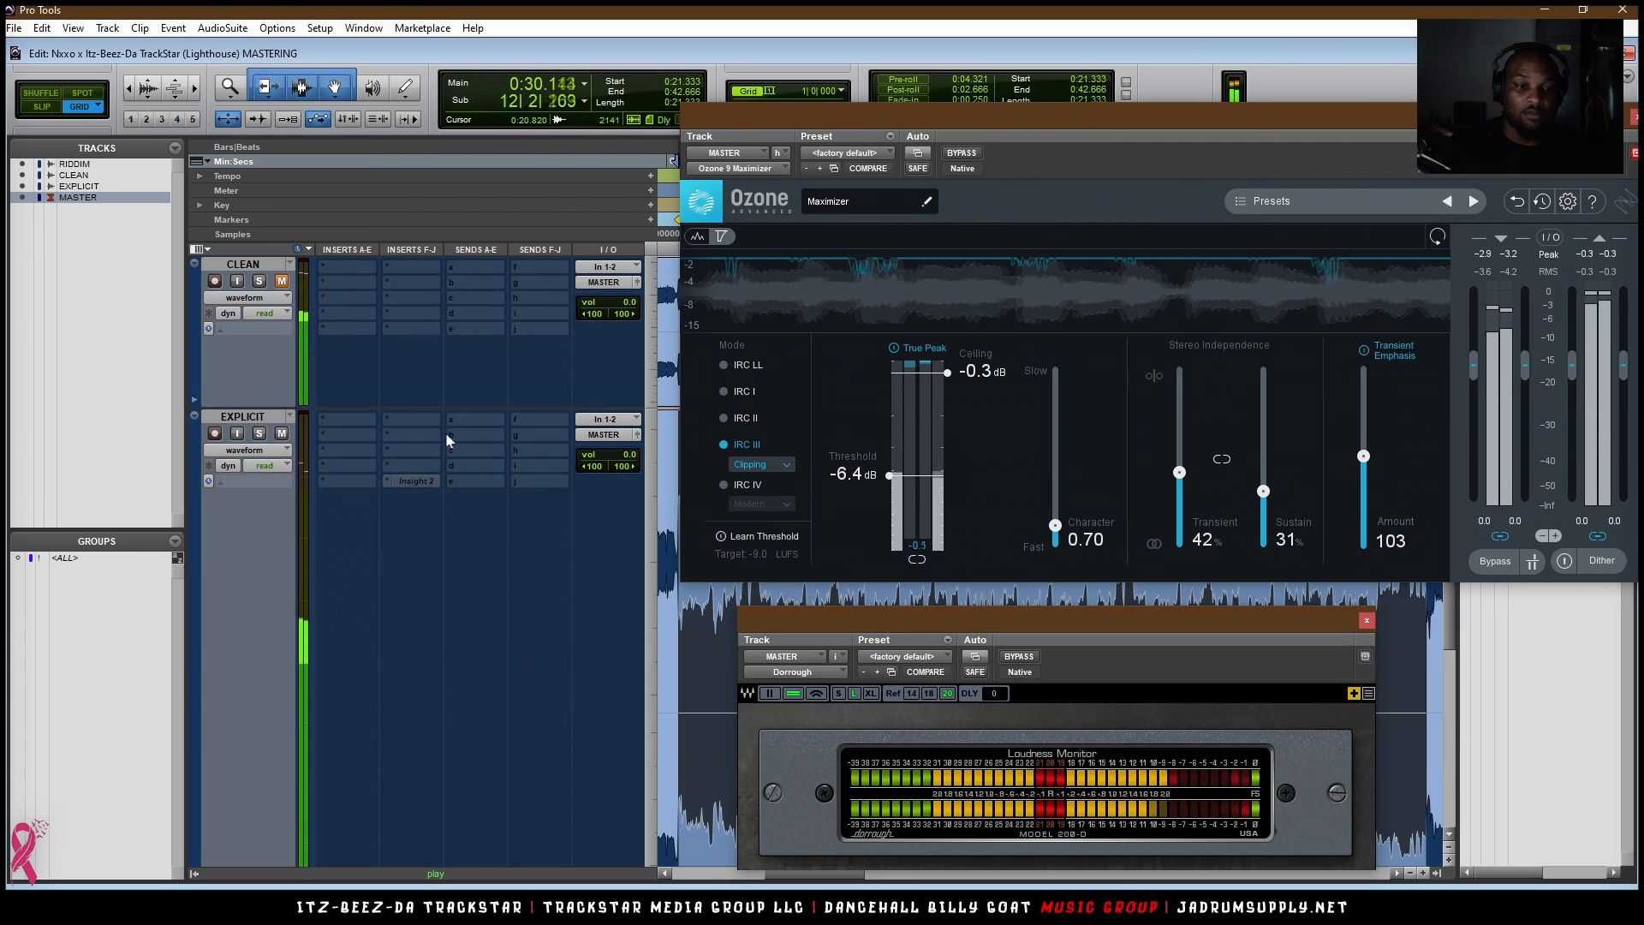
scroll(449, 433, "down", 2)
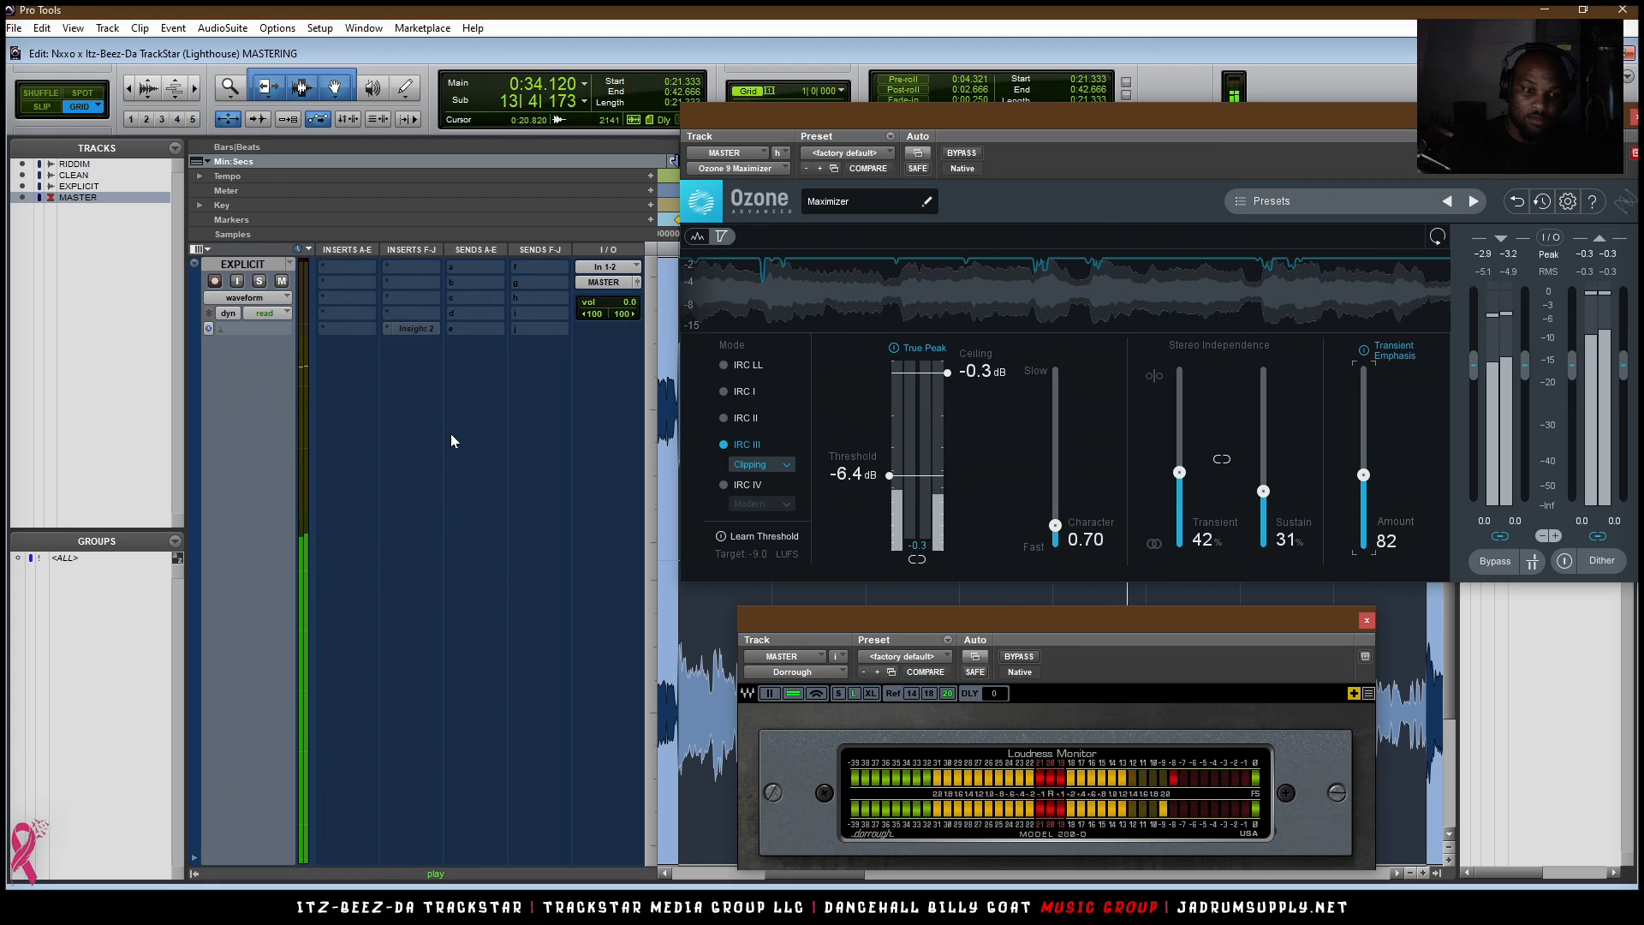
- Reduce the track heights, move Insight 2 from EXPLICIT to the last insert on MASTER, and open it
key("ctrl")
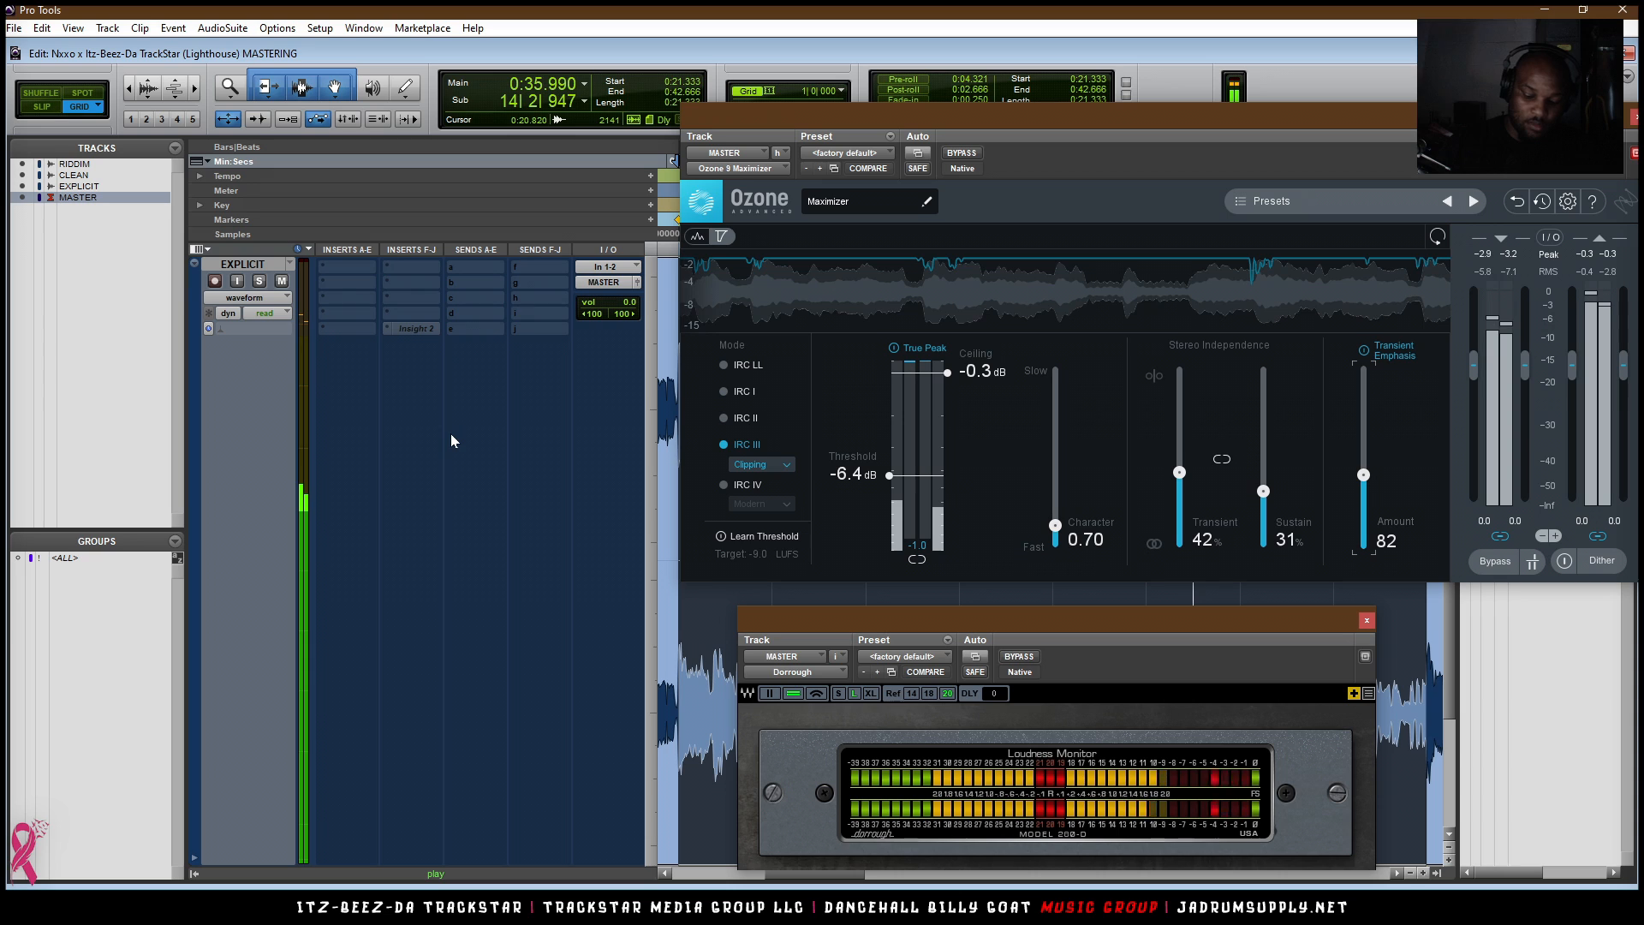
scroll(450, 433, "down", 1)
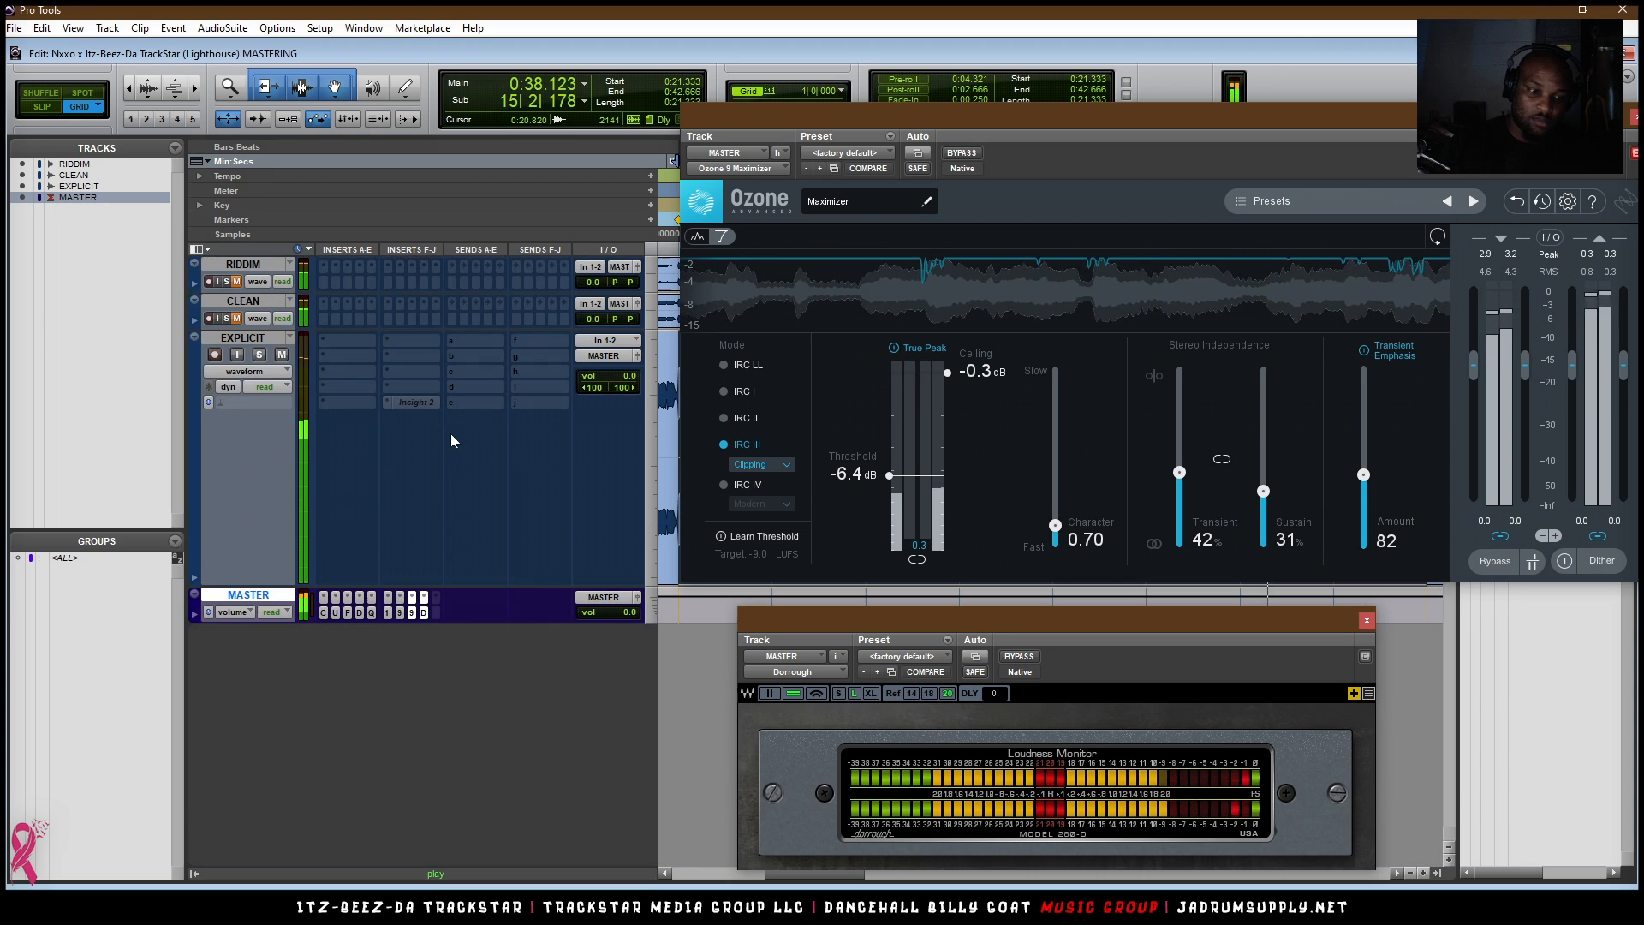
scroll(451, 434, "up", 1)
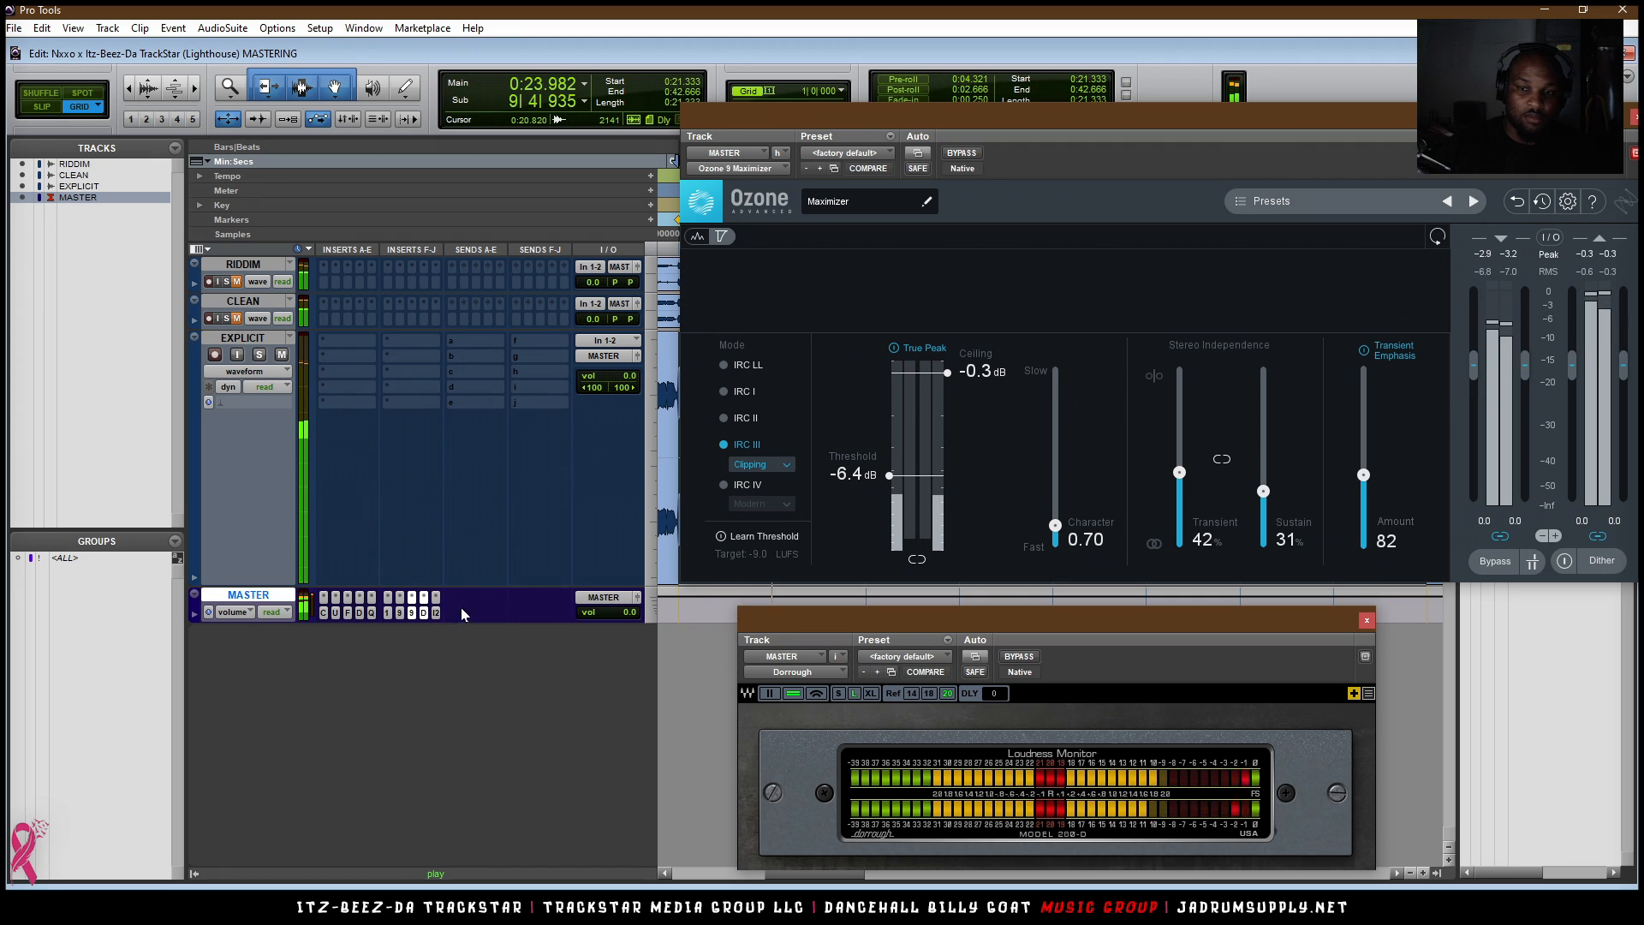
left_click(437, 613)
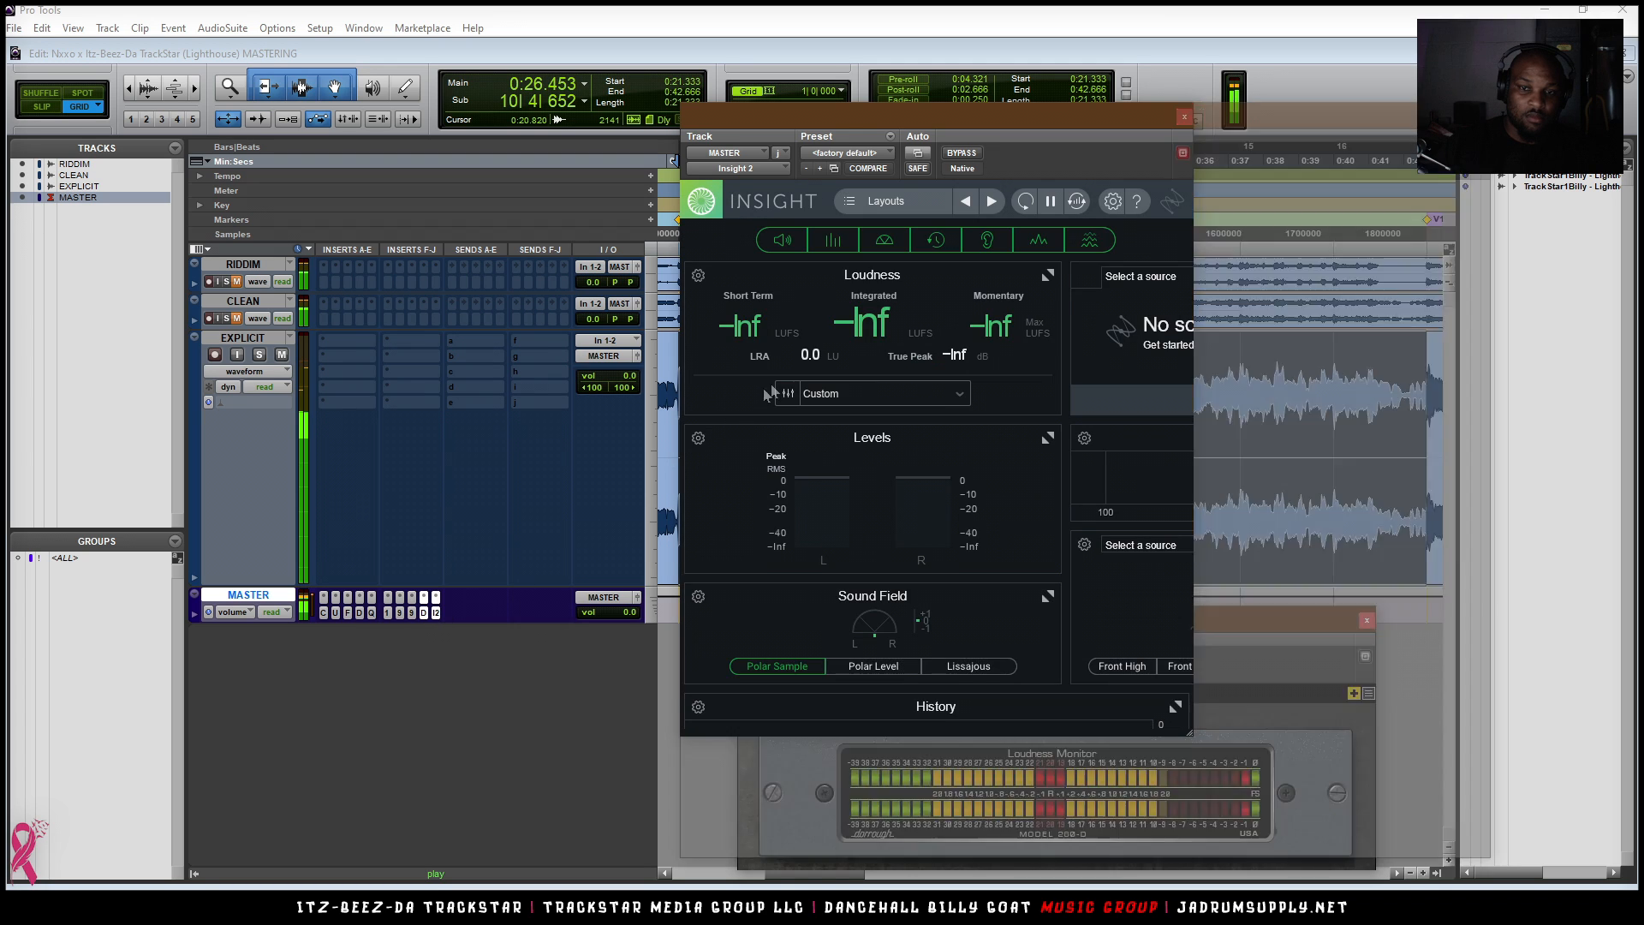
- Move Insight 2 aside and reopen the maximizer next to it so both windows stay open
left_click_drag(959, 125, 1111, 34)
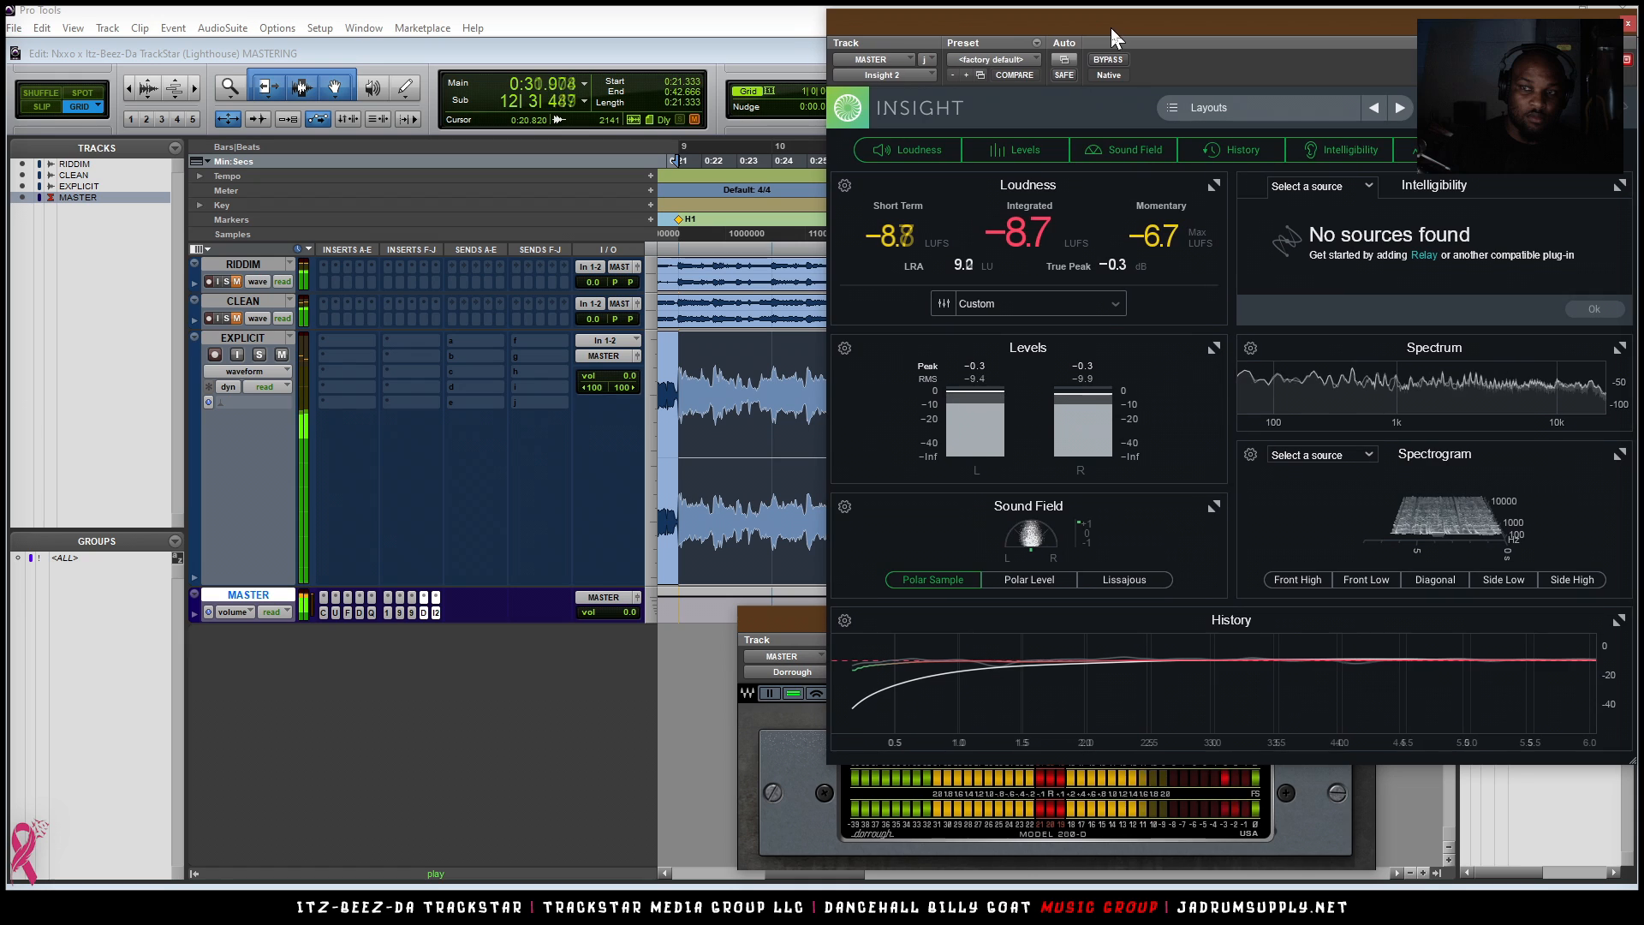
left_click(436, 610)
left_click_drag(690, 21, 683, 26)
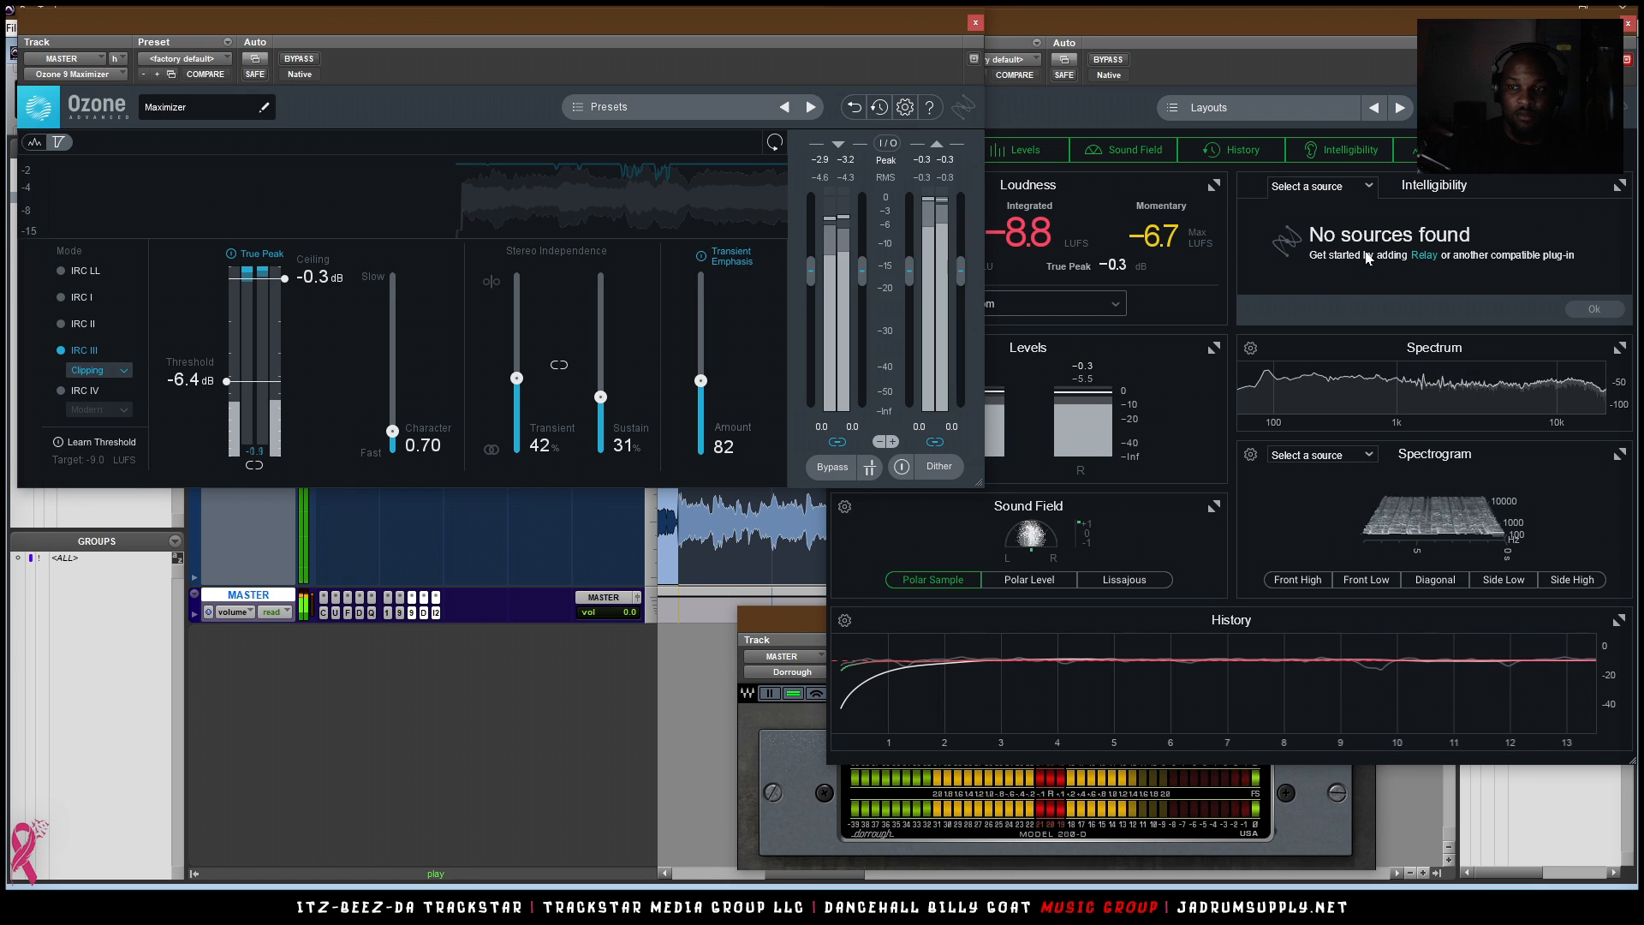
- Hide Insight's Intelligibility, Spectrum and Spectrogram modules, shrink its window and place it clear of the maximizer
left_click(1350, 156)
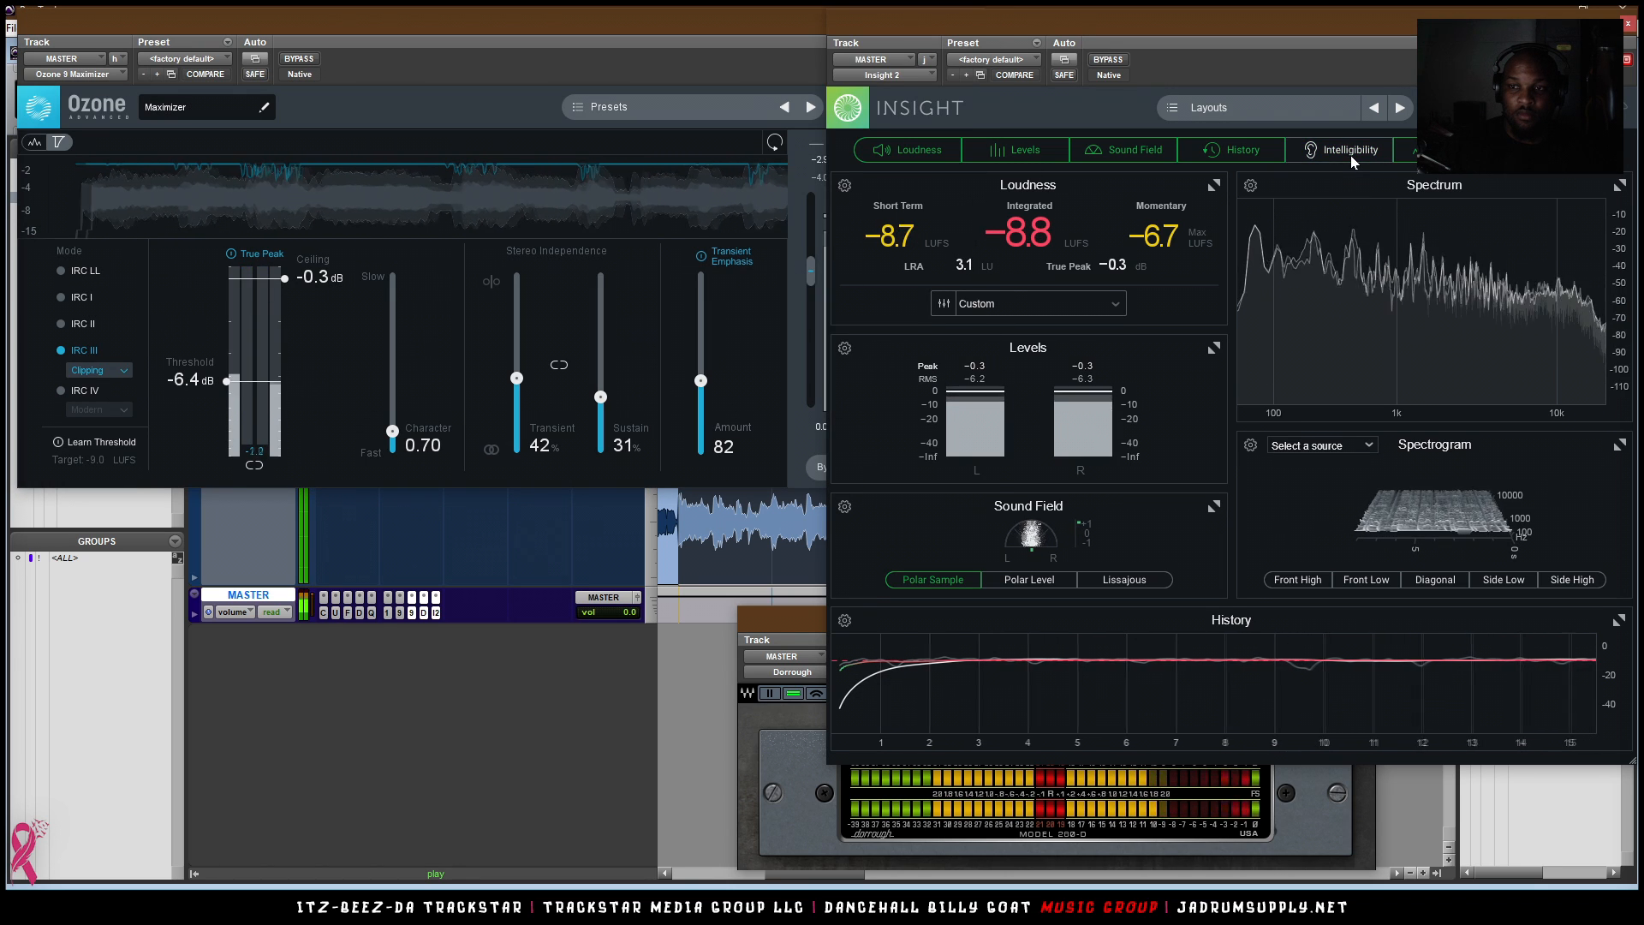
left_click(1447, 150)
left_click(1447, 151)
left_click(1447, 150)
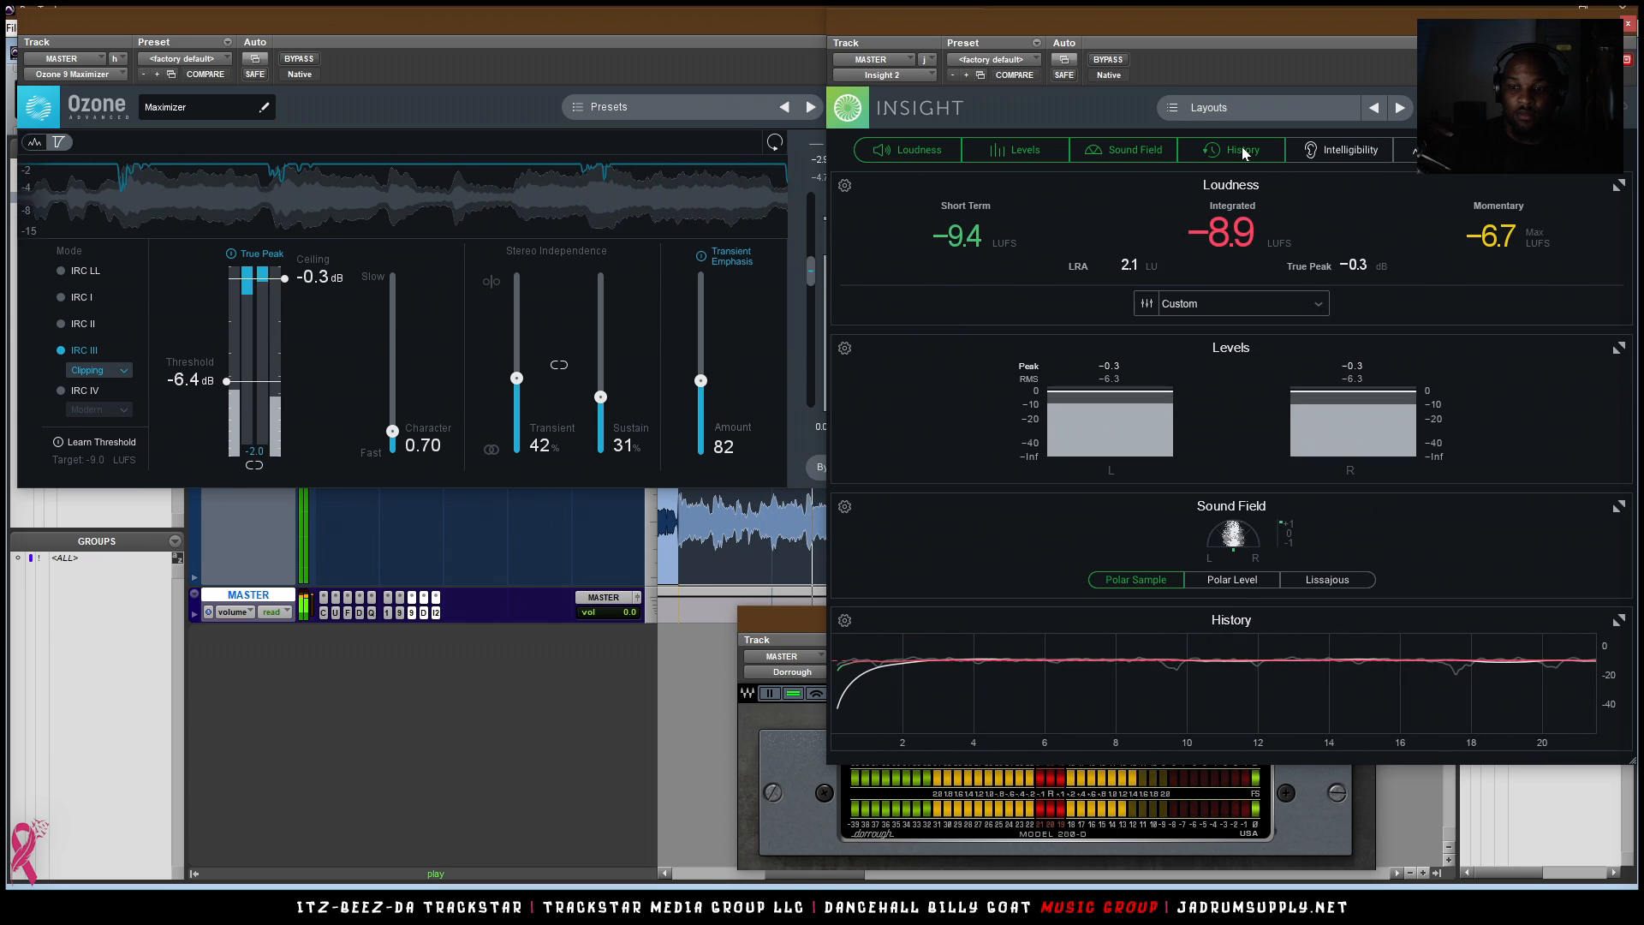
left_click_drag(1631, 761, 1209, 697)
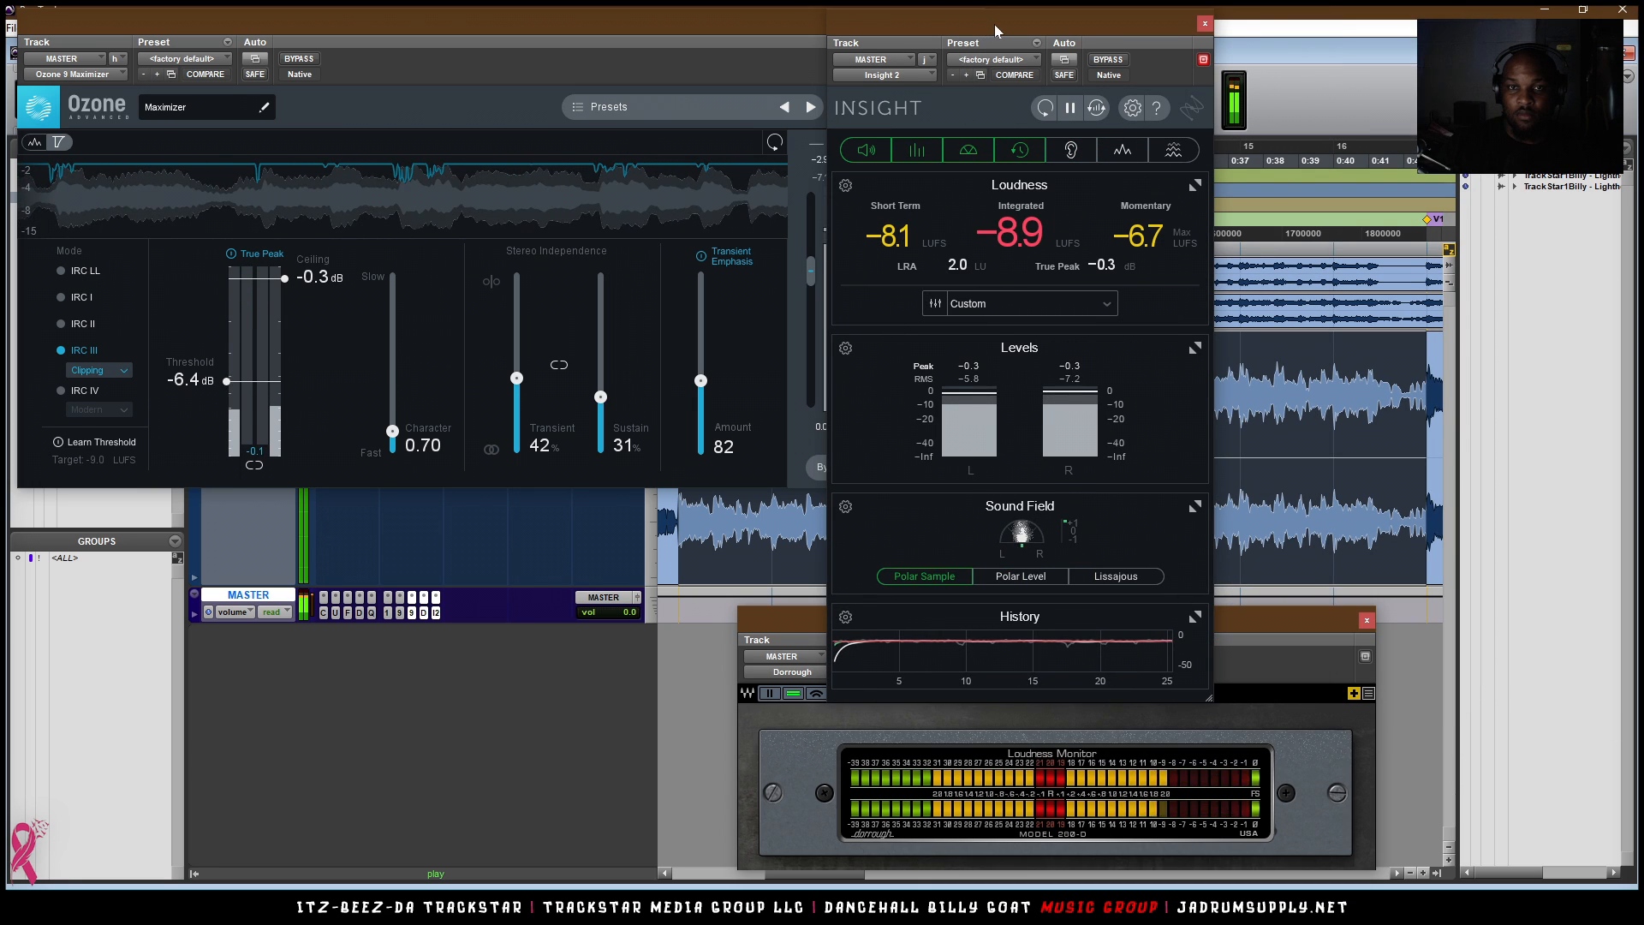
left_click_drag(994, 24, 1168, 43)
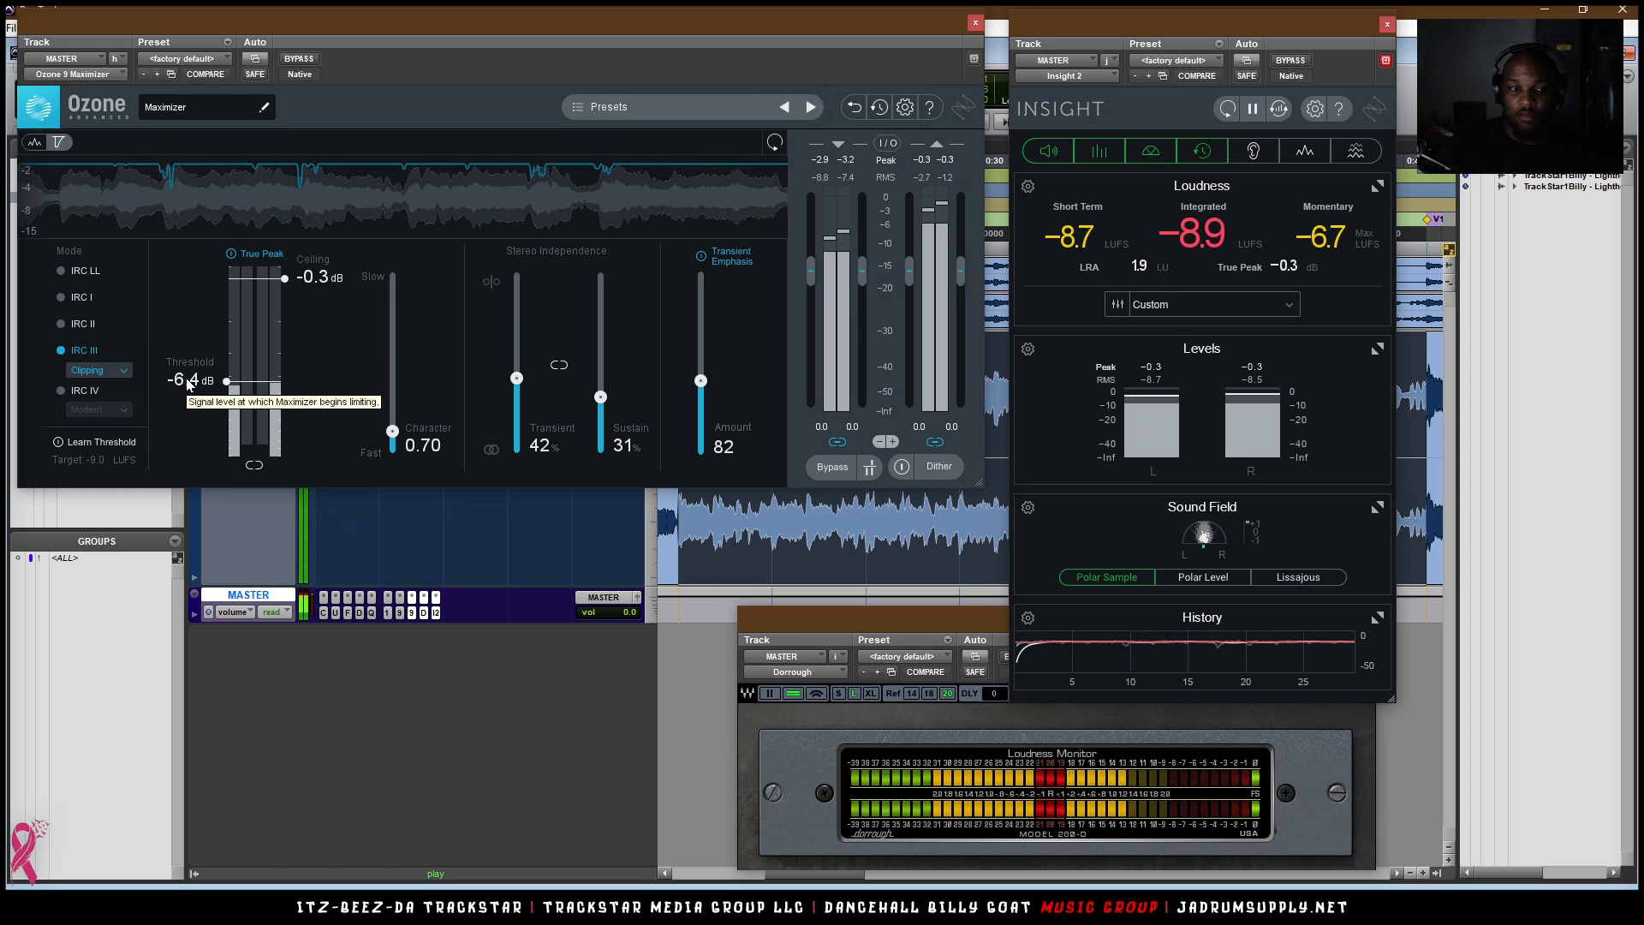
- Fine-tune the maximizer's threshold, trying -6.1 and -6.2 dB and settling on -6.3 dB, and reset Insight's loudness measurement after the first change
key("BackSpace")
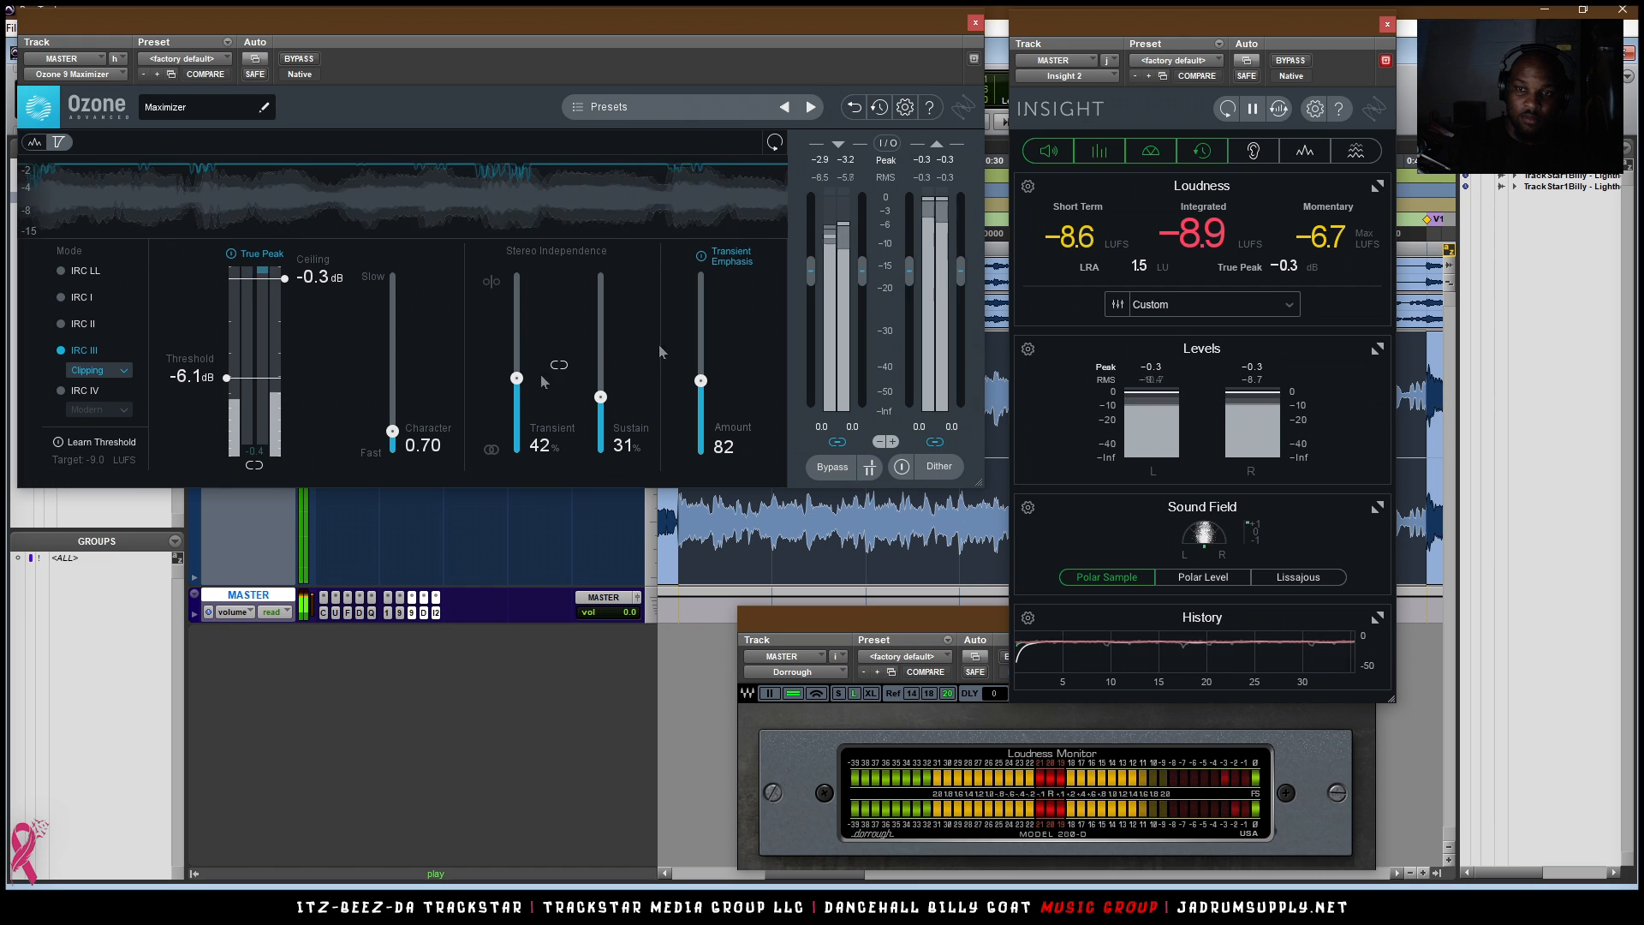
left_click(1230, 120)
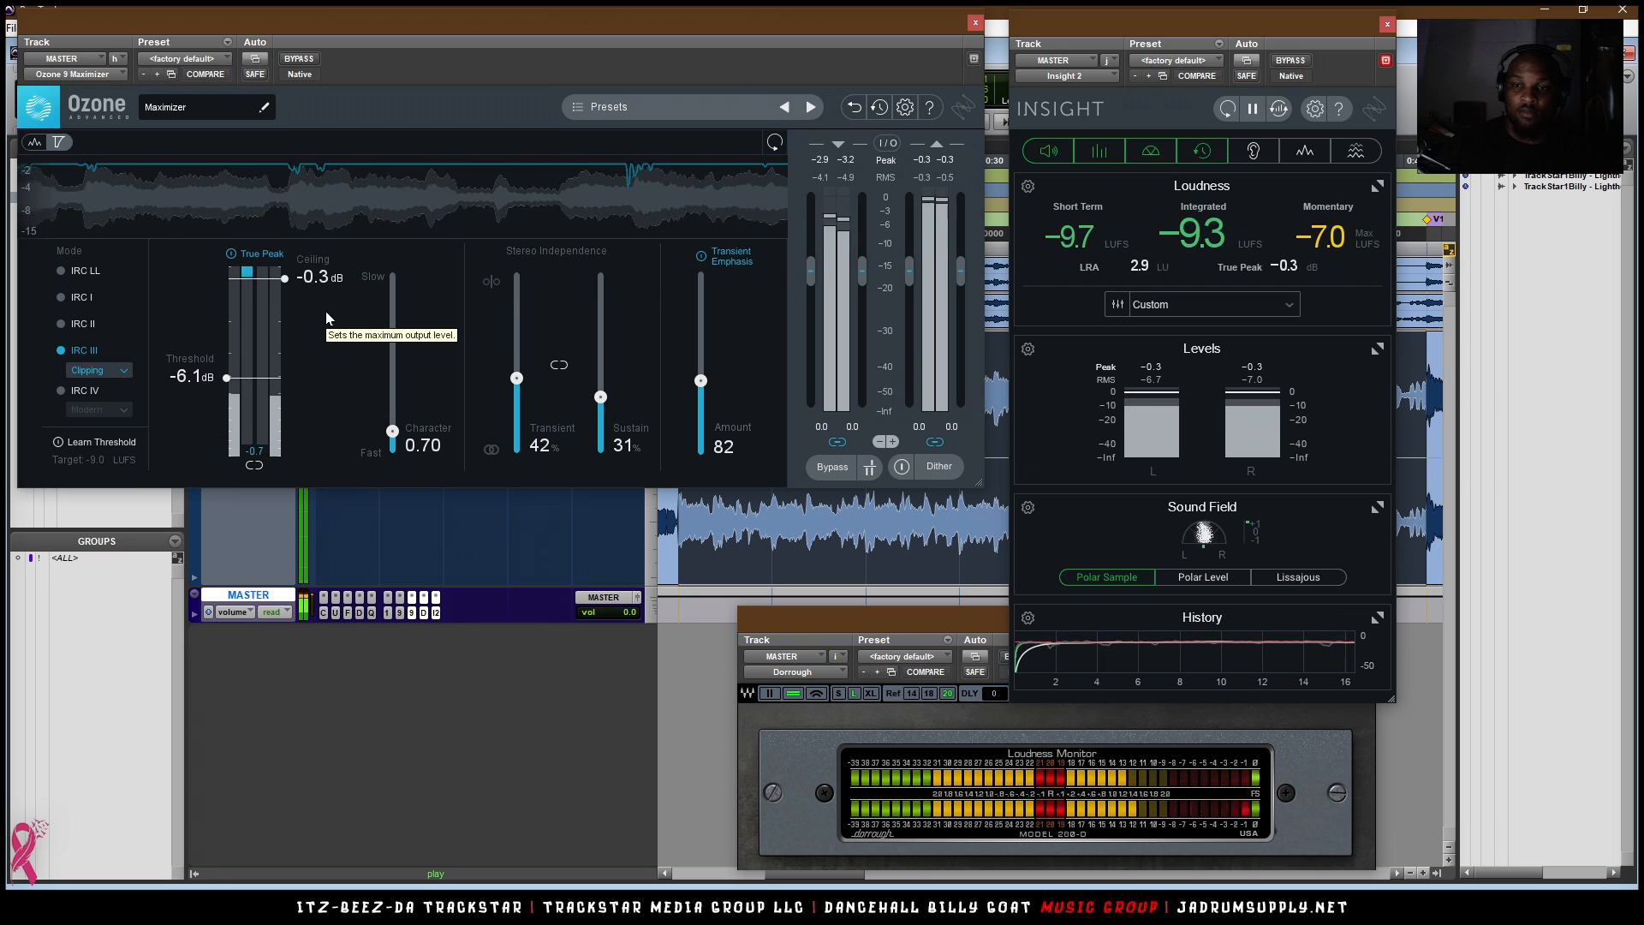
left_click(190, 377)
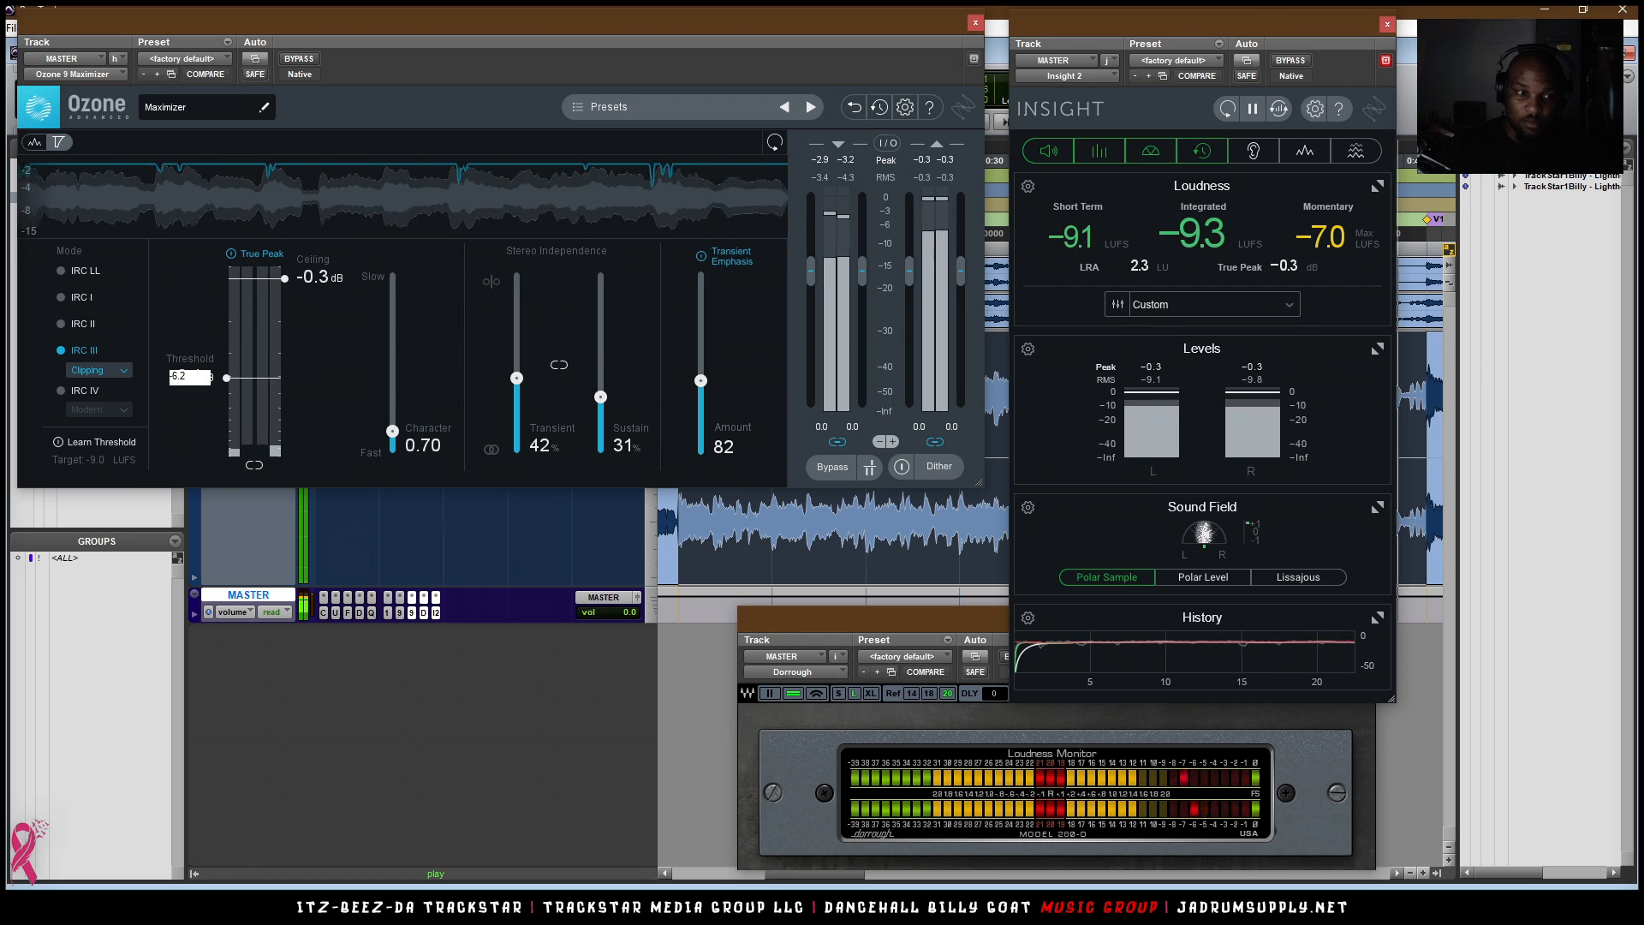
key("Return")
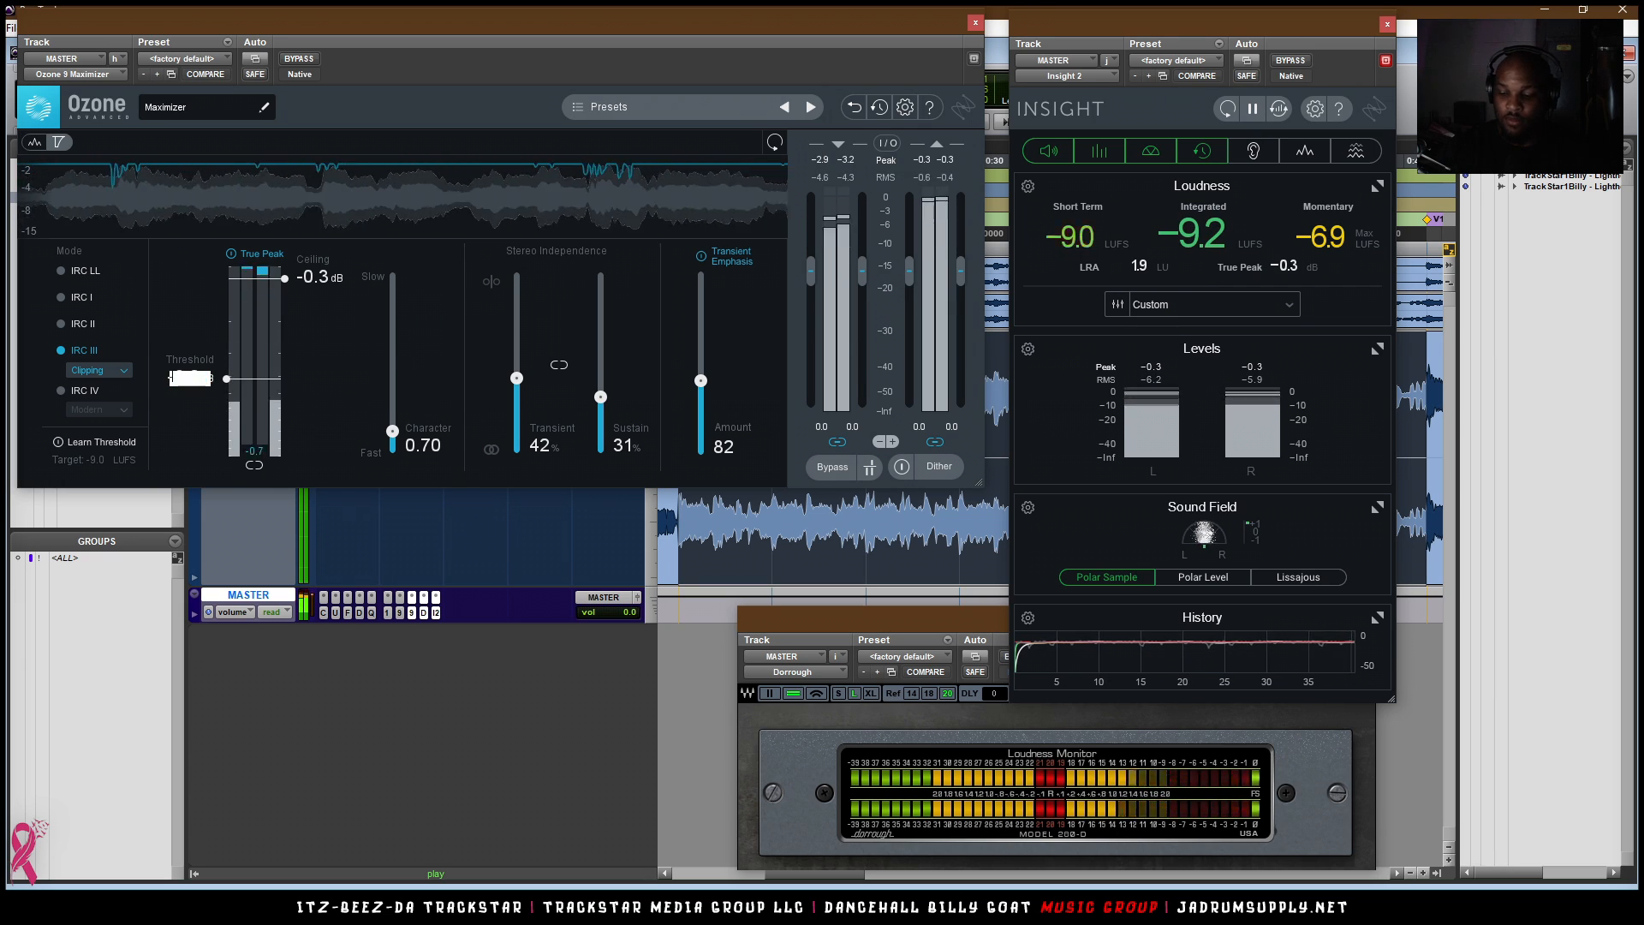
key("Return")
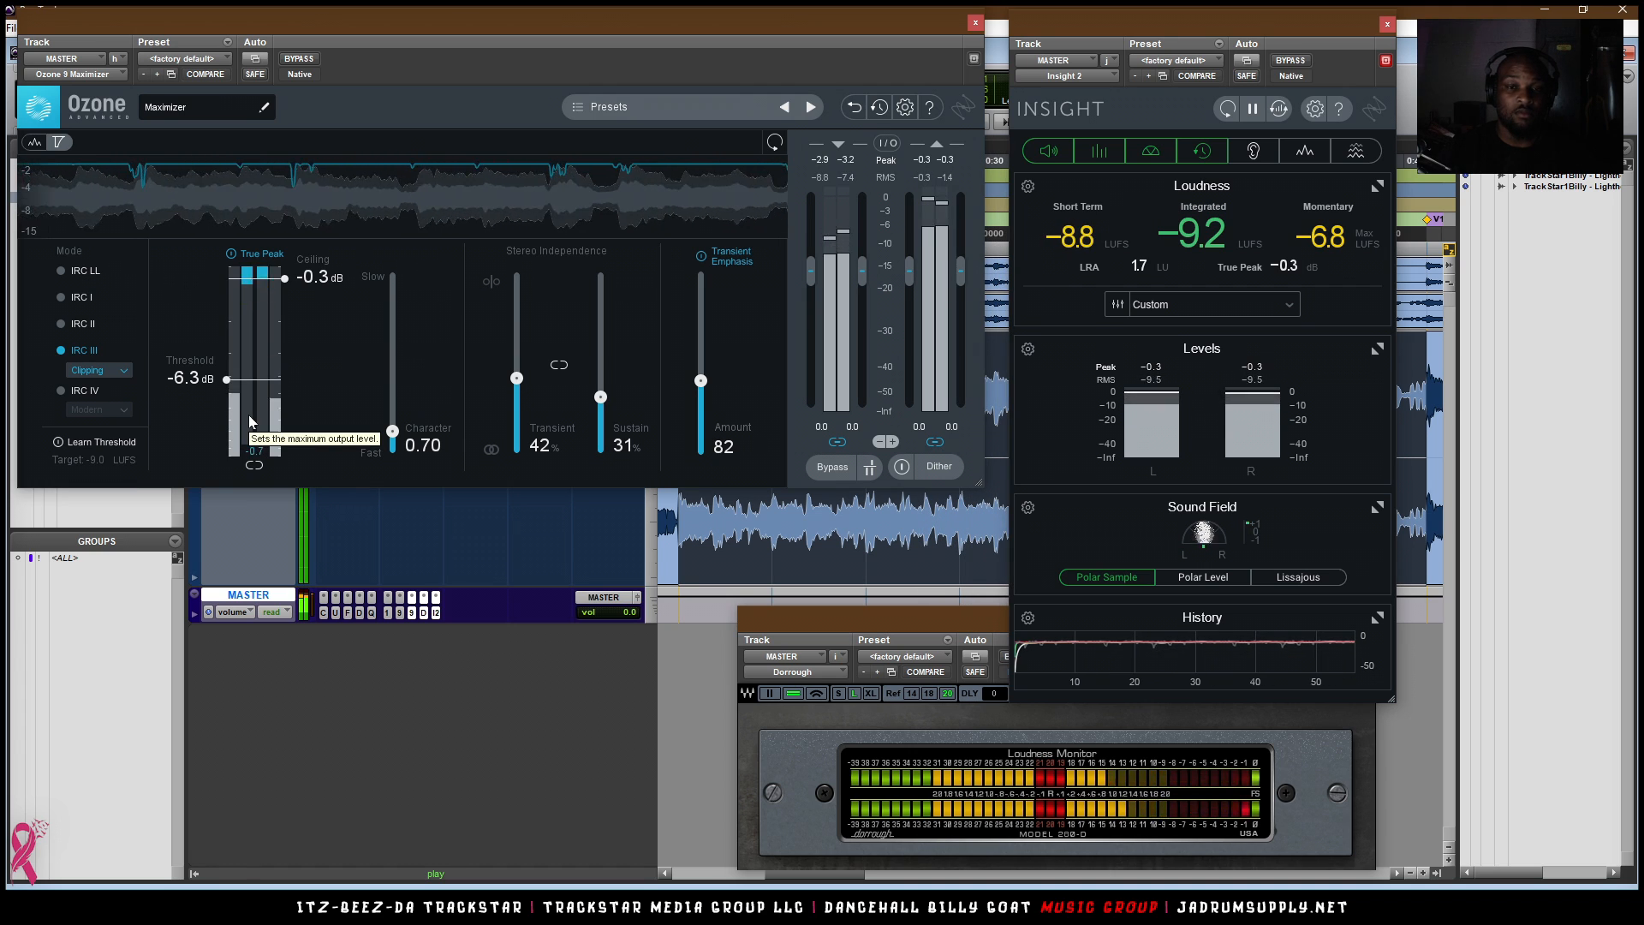
- Set the maximizer's threshold to -6.5 dB, check the looped section against Insight's loudness readings, and stop playback
double_click(190, 379)
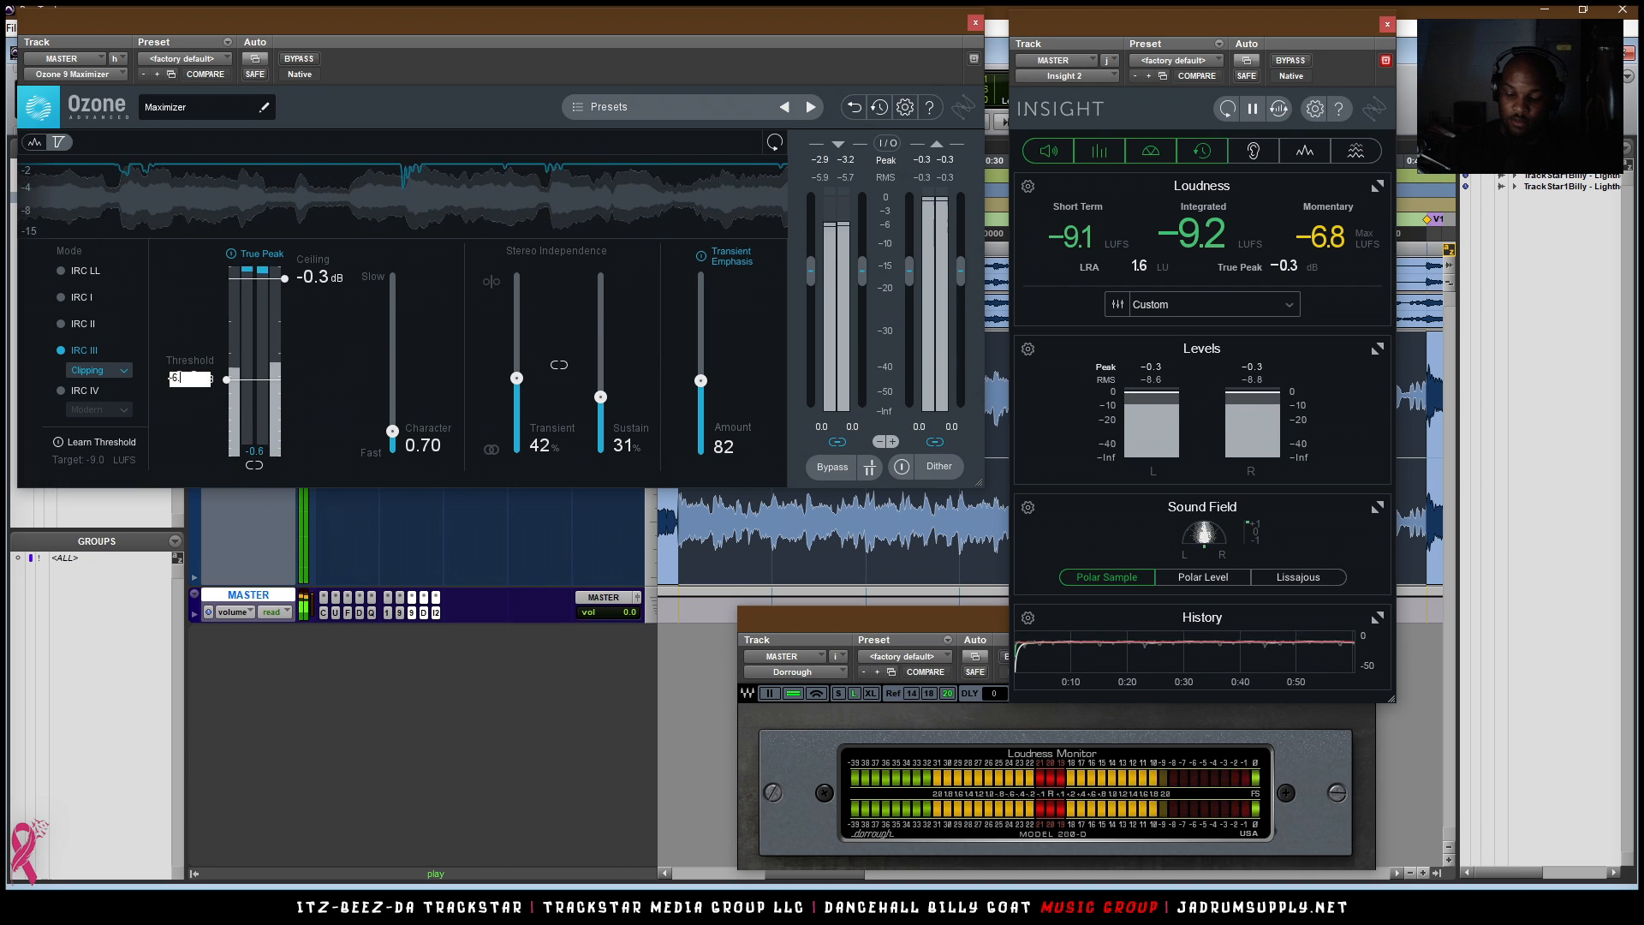
key("Return")
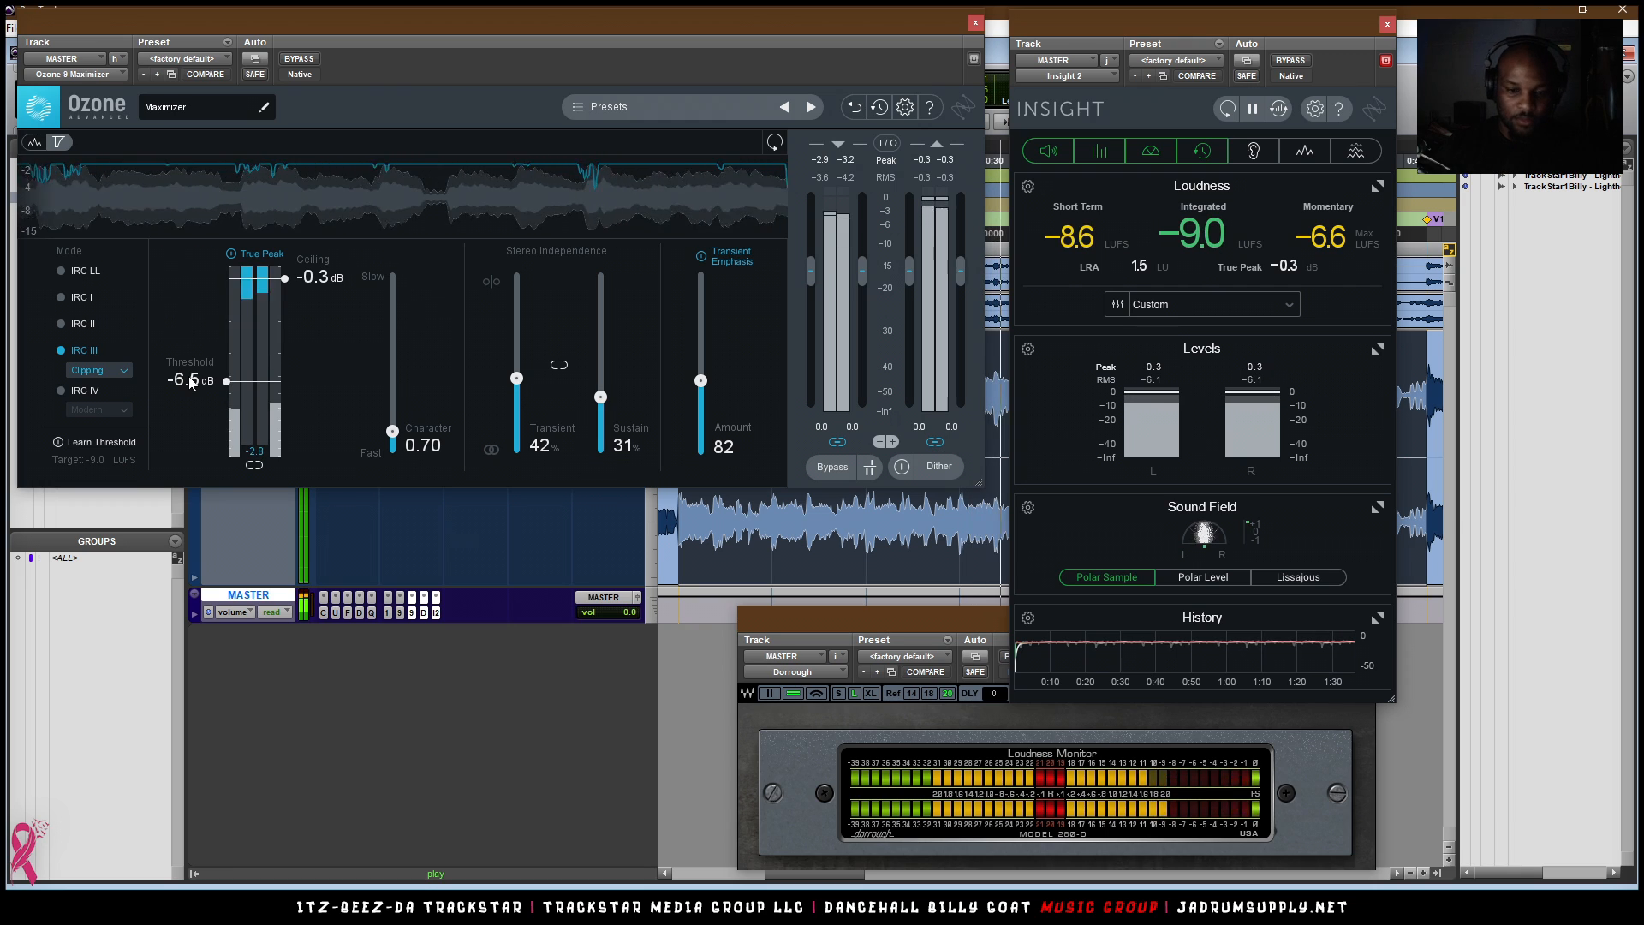
key("space")
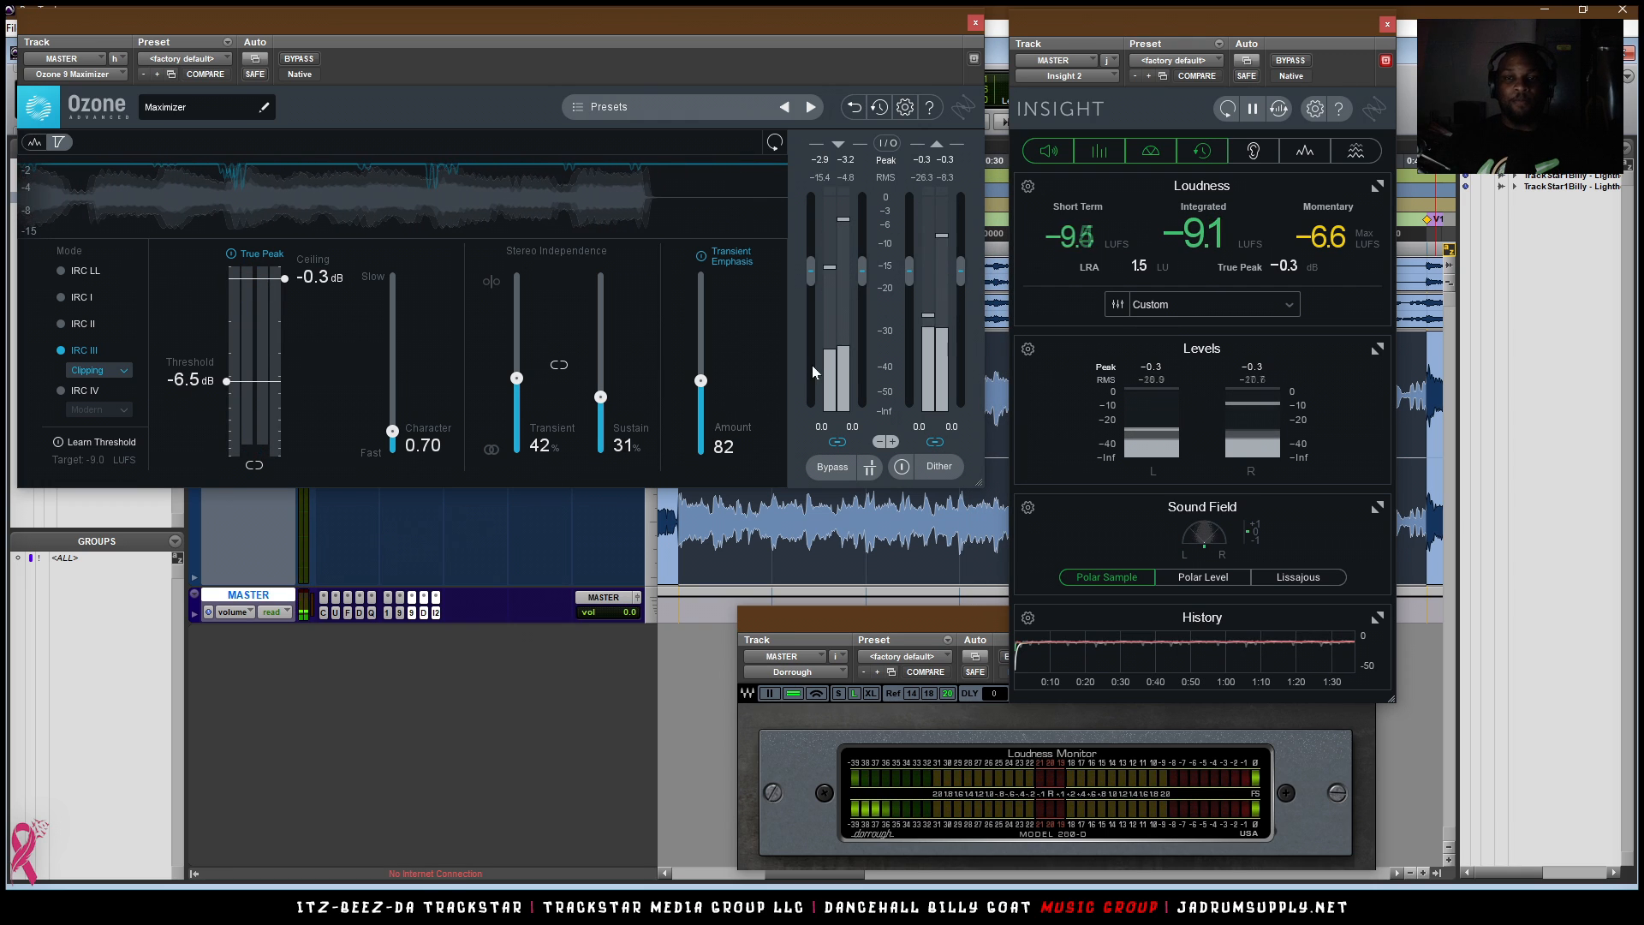
- Close the maximizer and Insight windows and switch the audible track from EXPLICIT to RIDDIM using their mutes
left_click(976, 23)
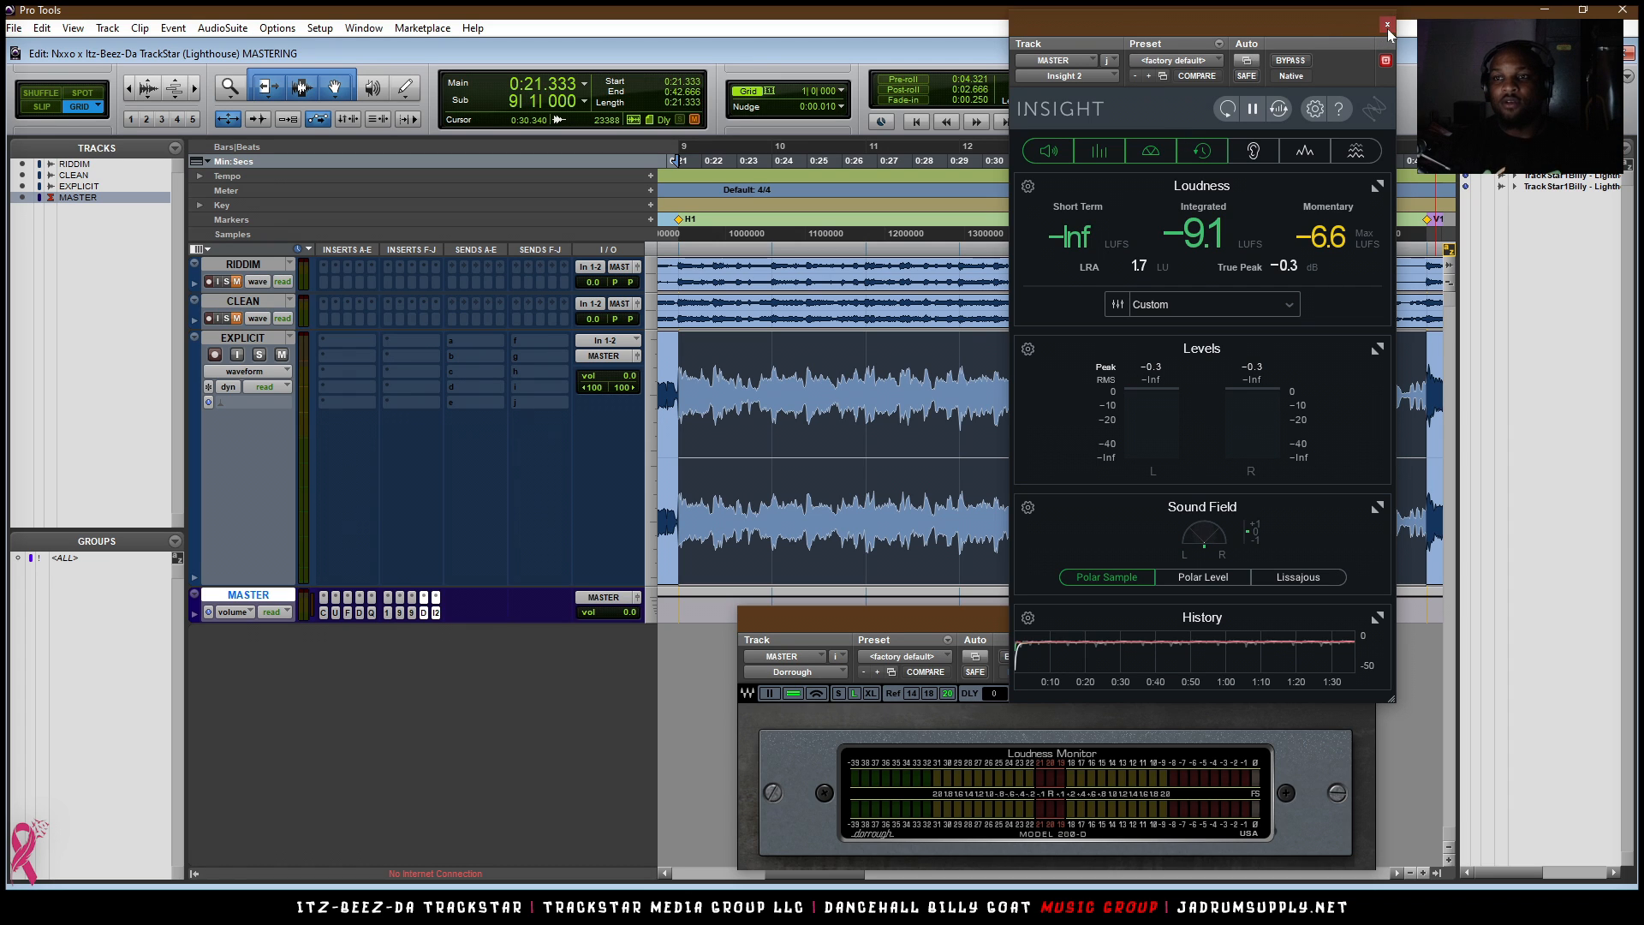
key("r")
key("r")
key("r")
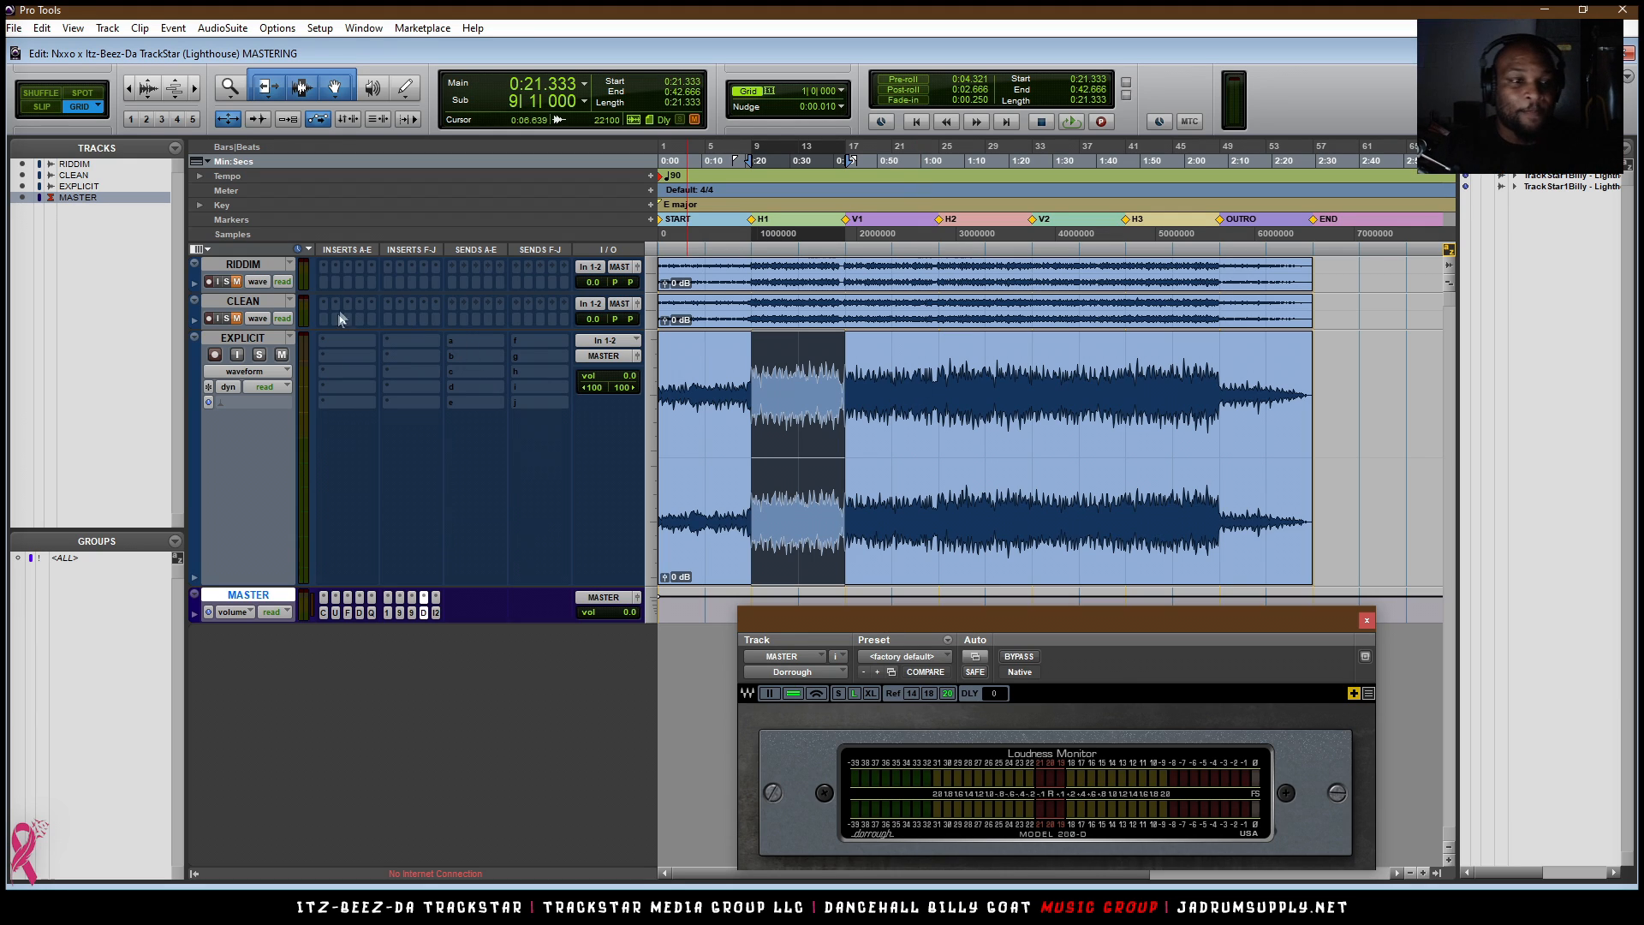
left_click(237, 282)
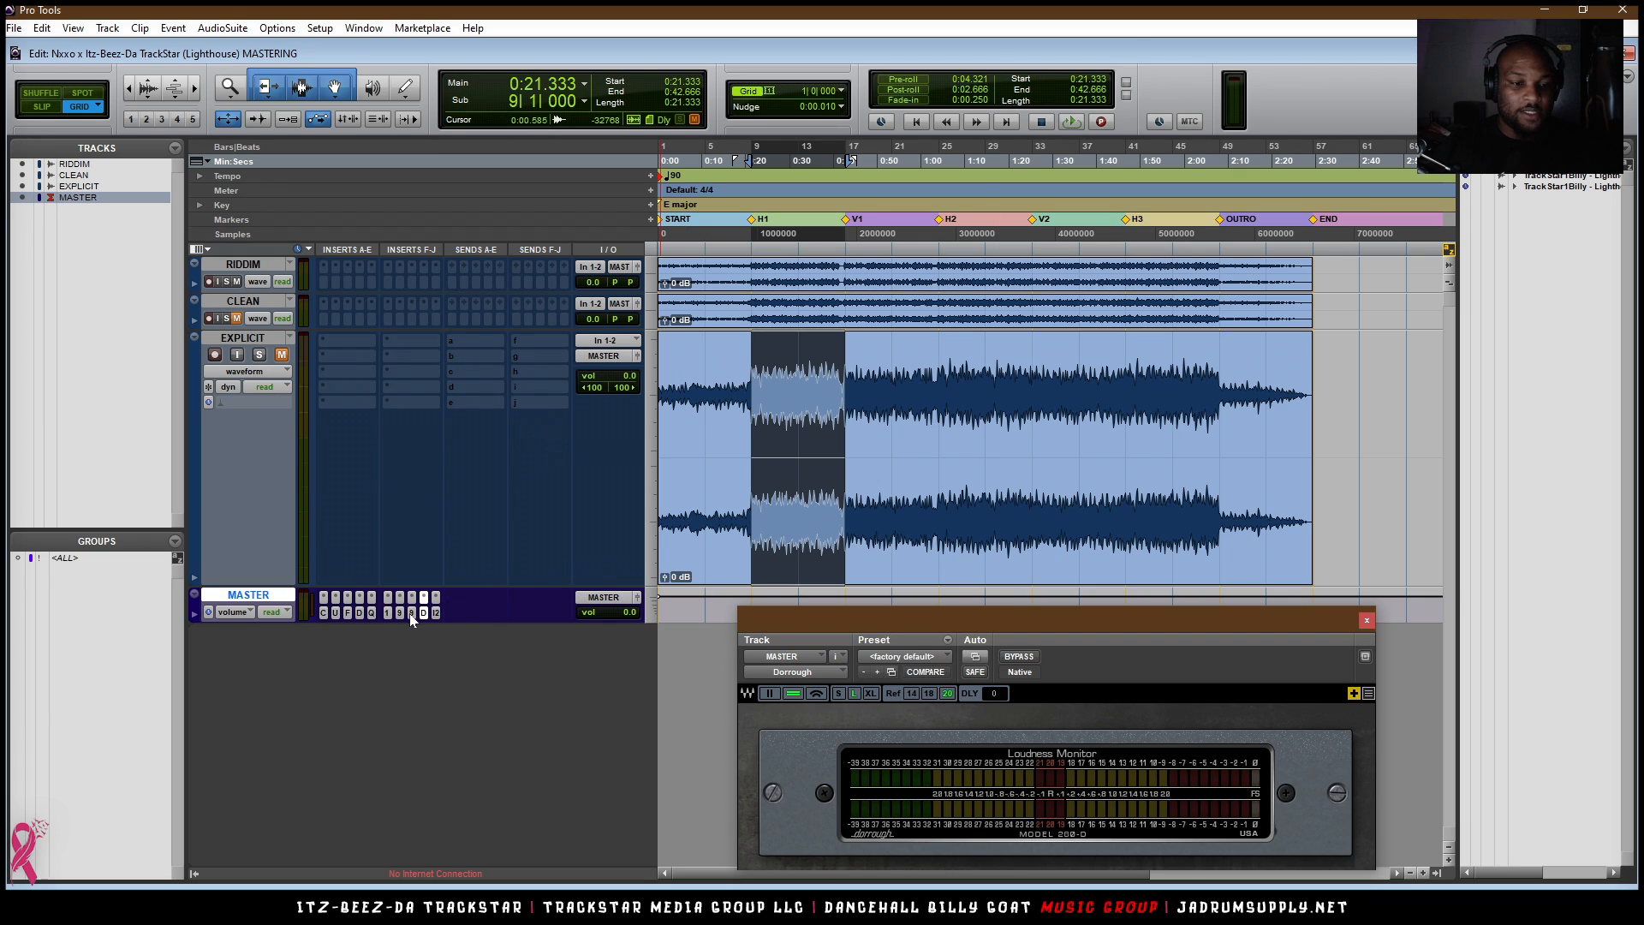
- Reopen the maximizer and Insight 2 on MASTER, place Insight clear of it, and play the song to check its loudness
left_click(435, 614)
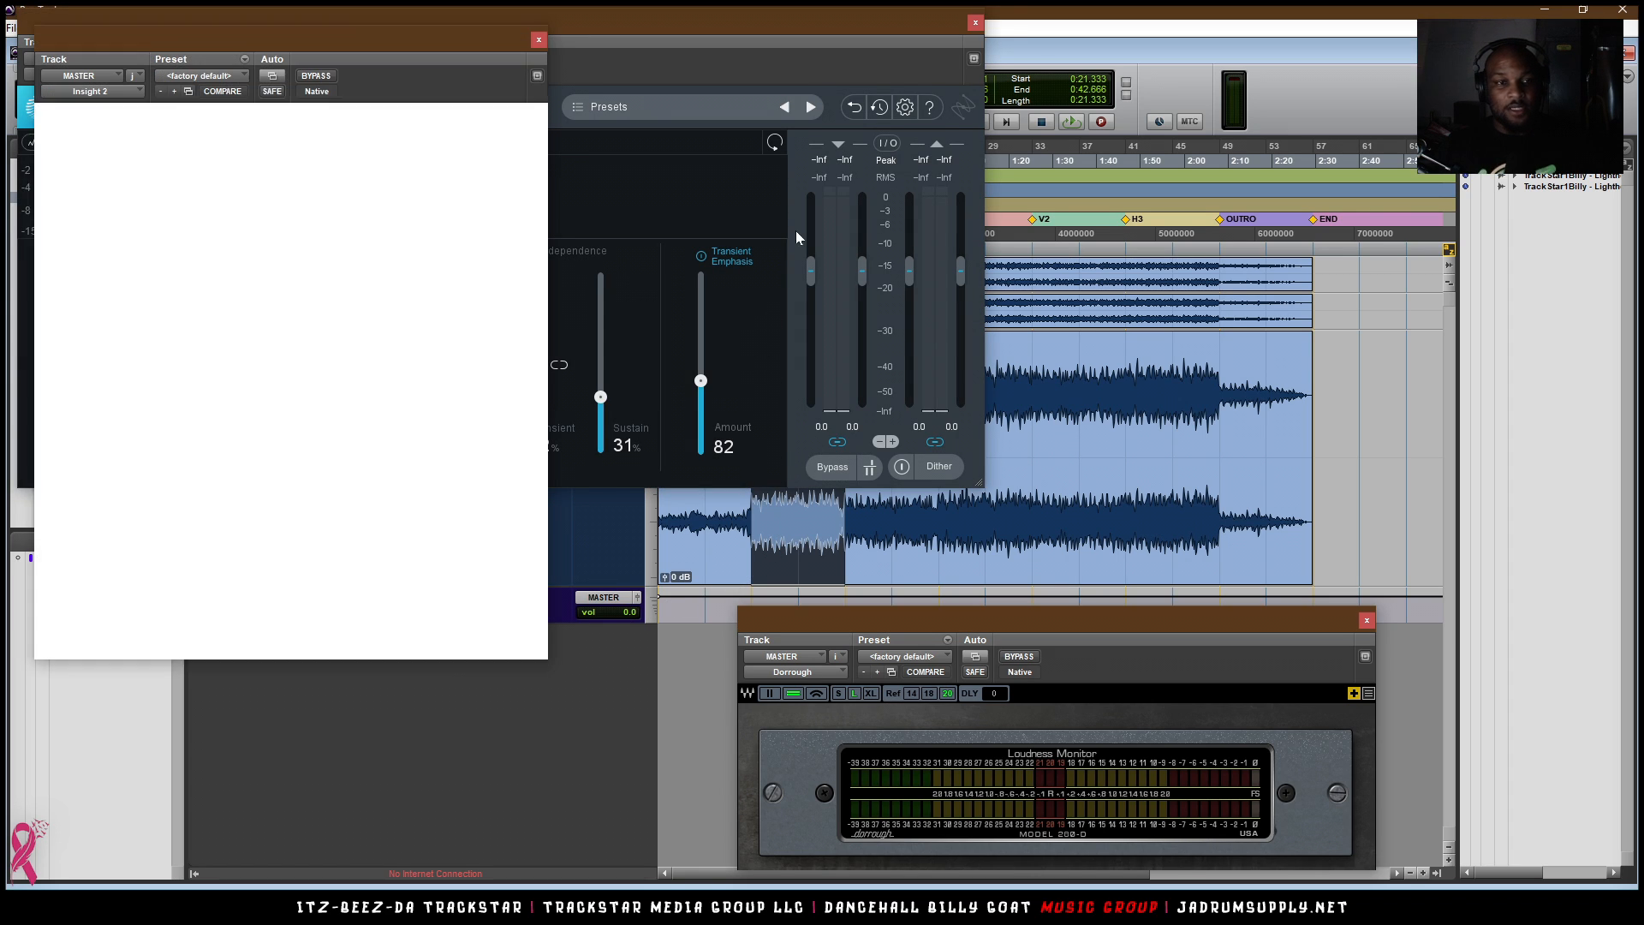
left_click_drag(308, 47, 1422, 58)
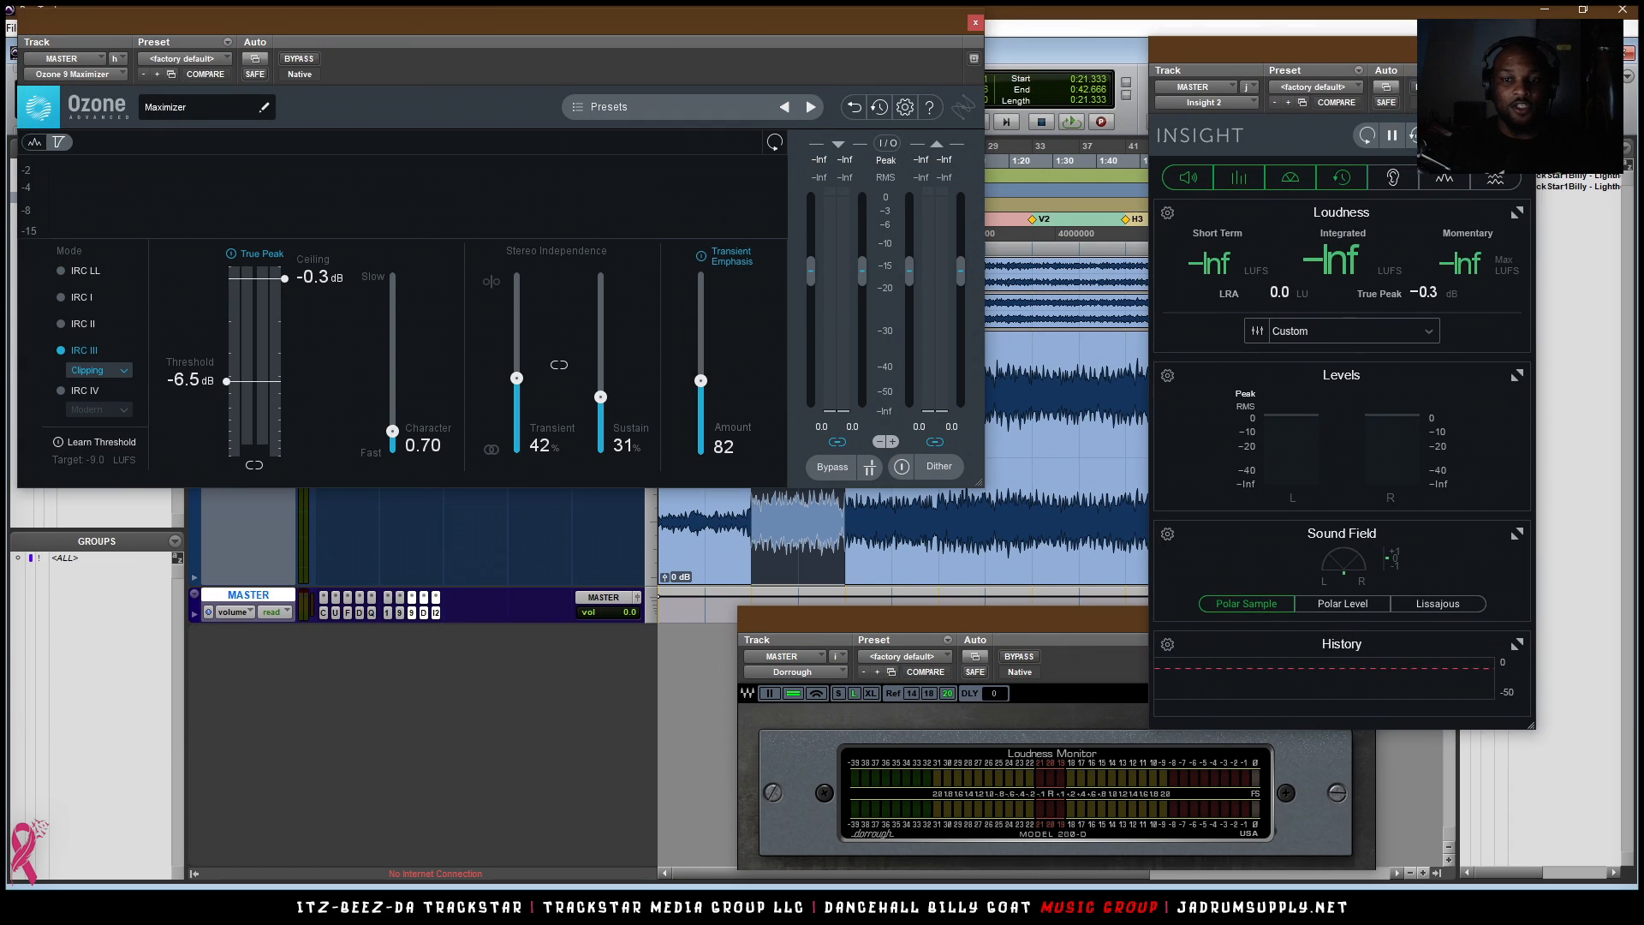
key("space")
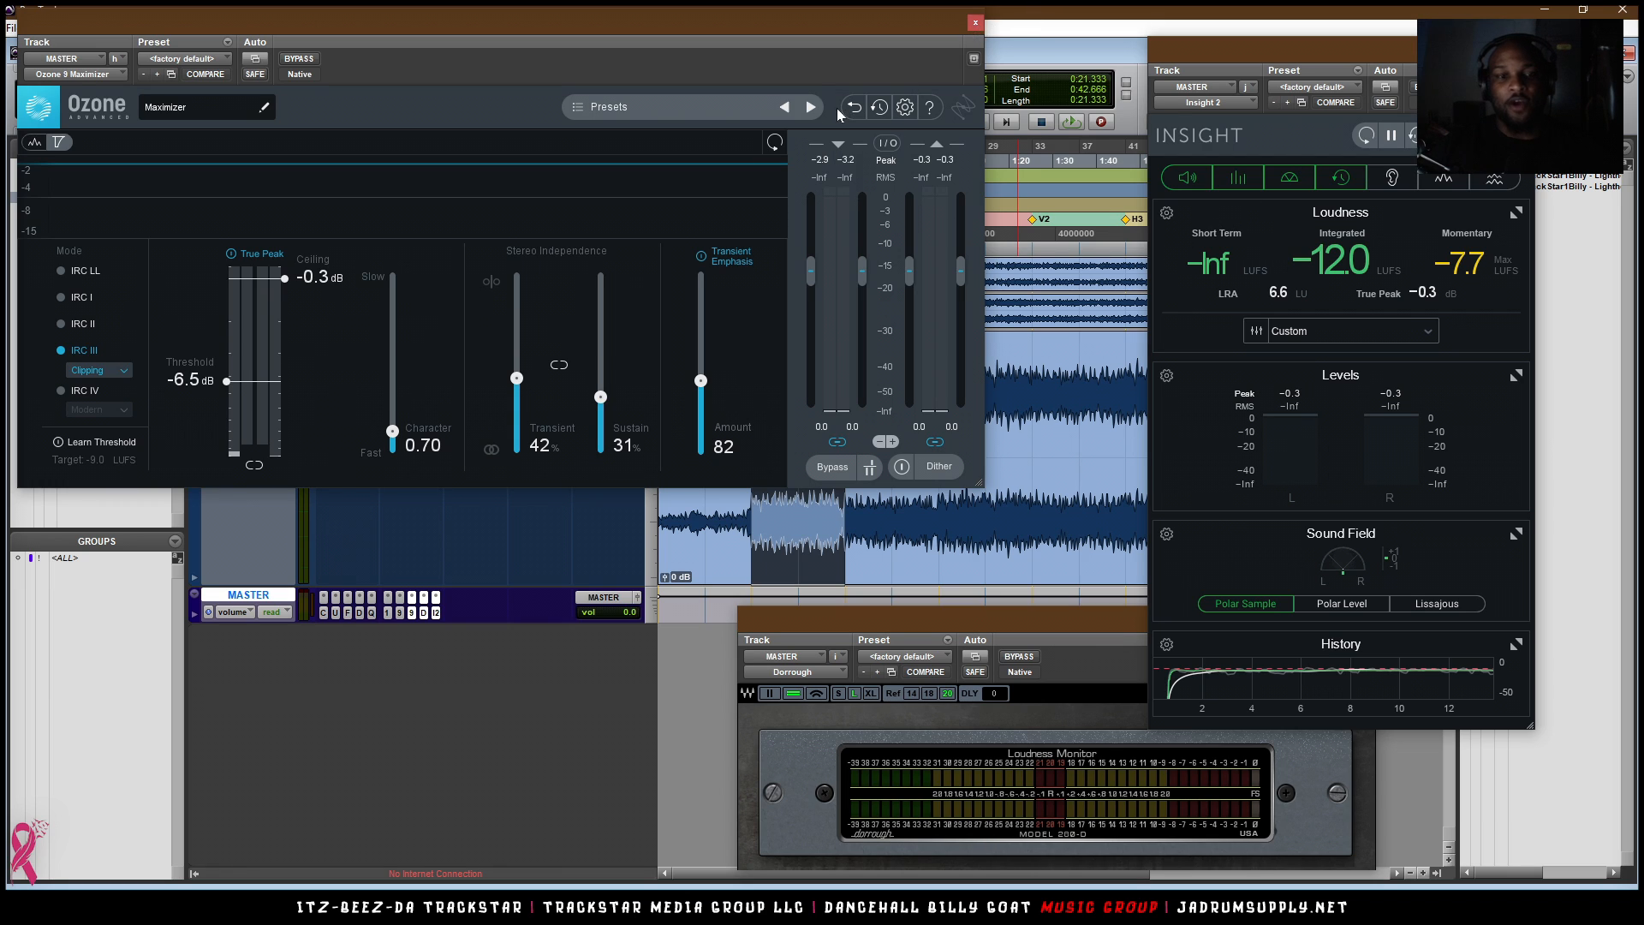
- Close the maximizer, select the tracks from the song's start to about 0:53, and play from the beginning
left_click(976, 23)
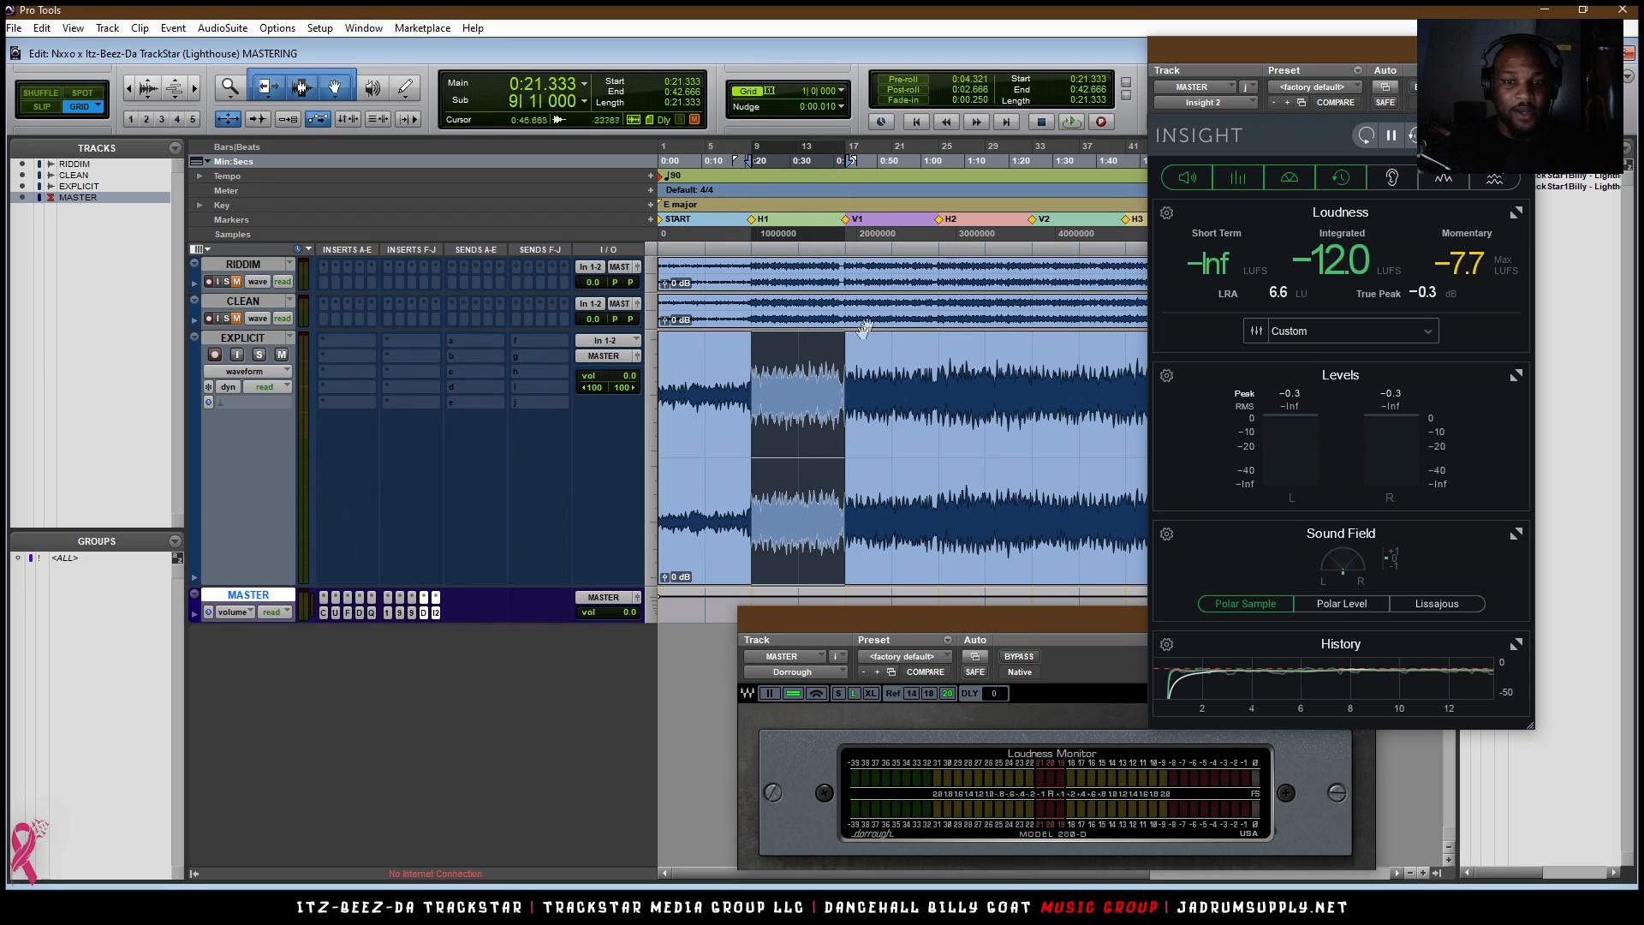
left_click_drag(894, 247, 490, 261)
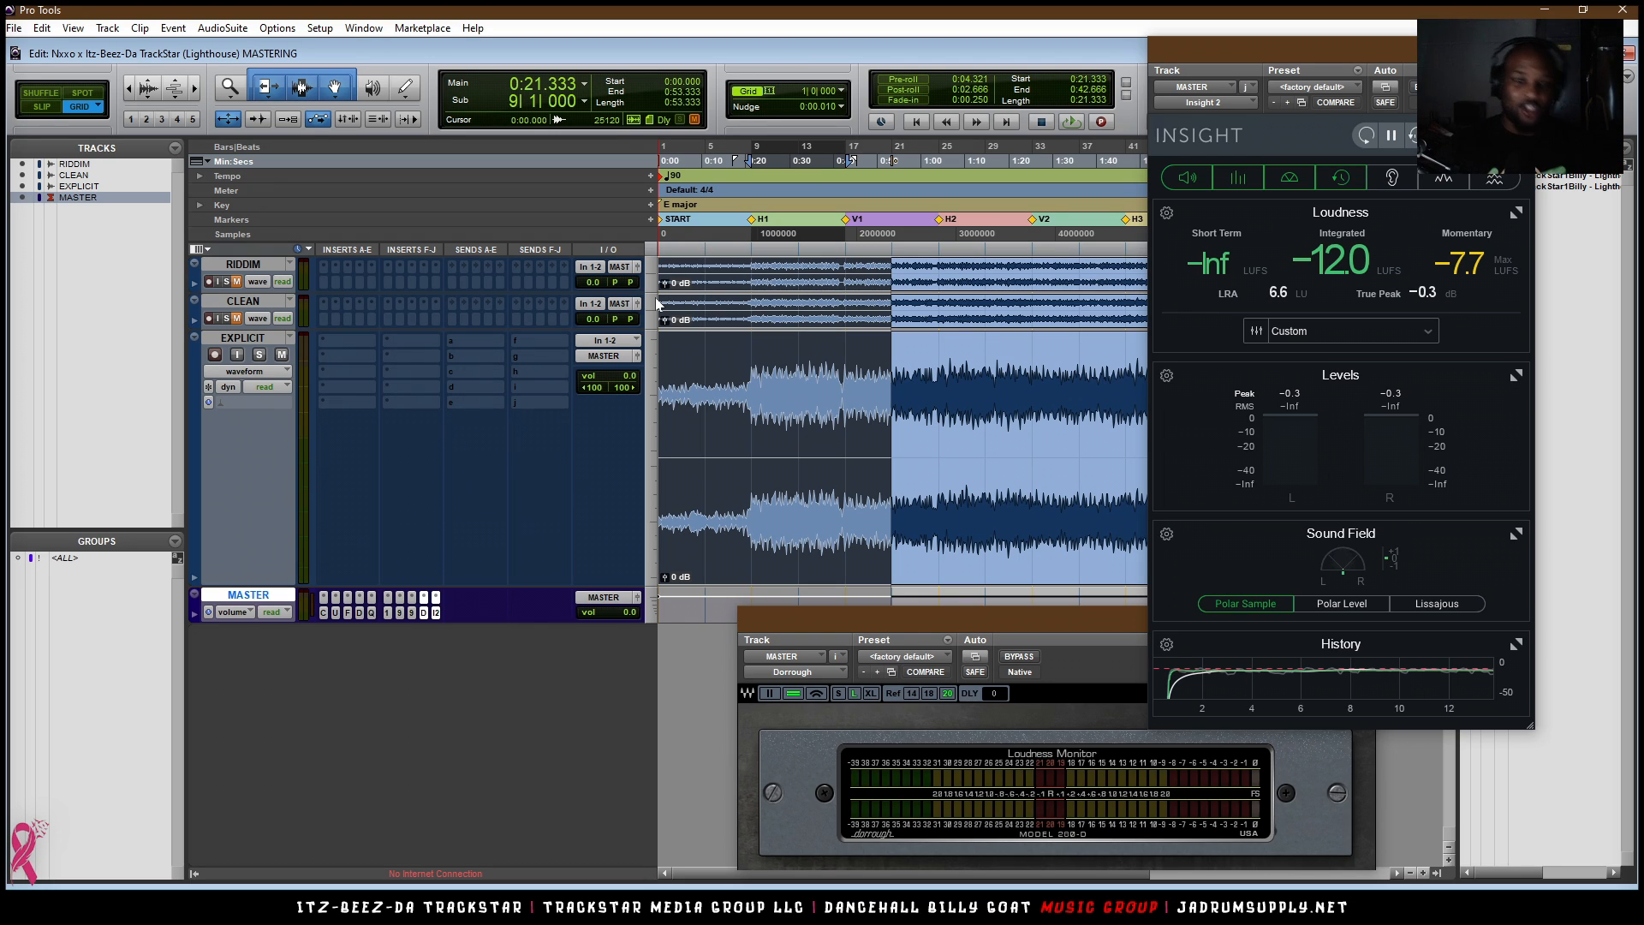
key("space")
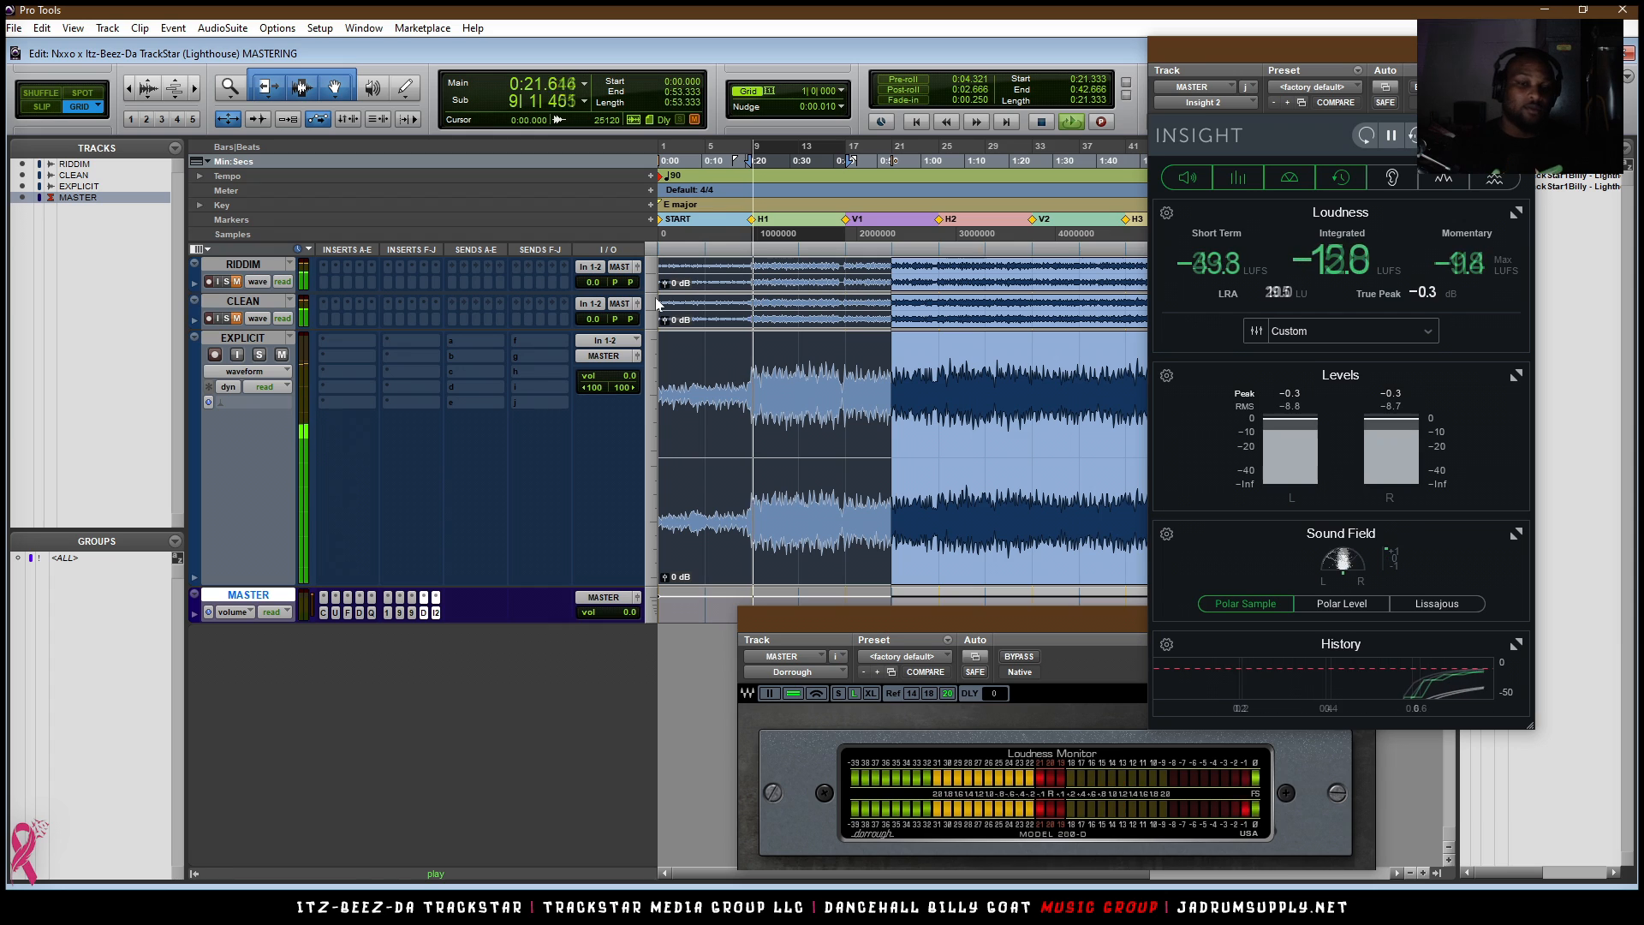
left_click(664, 161)
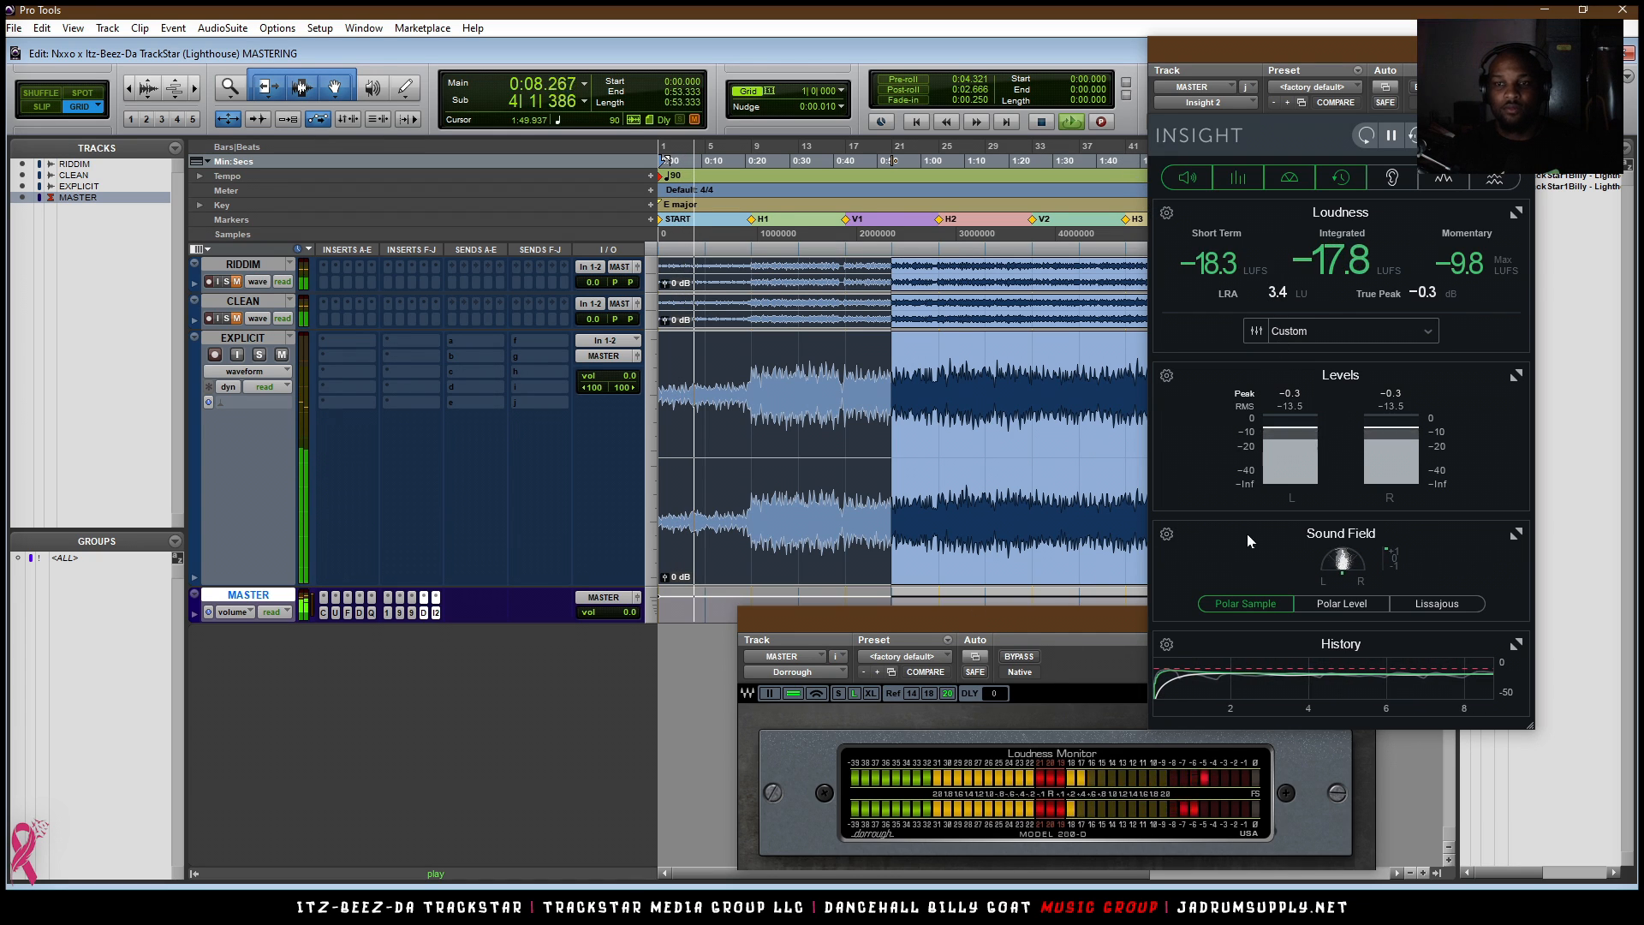
- Move the Insight 2 window over the session, widen it considerably, and adjust the height of its History module
left_click_drag(1257, 64, 599, 58)
left_click_drag(874, 727, 1513, 623)
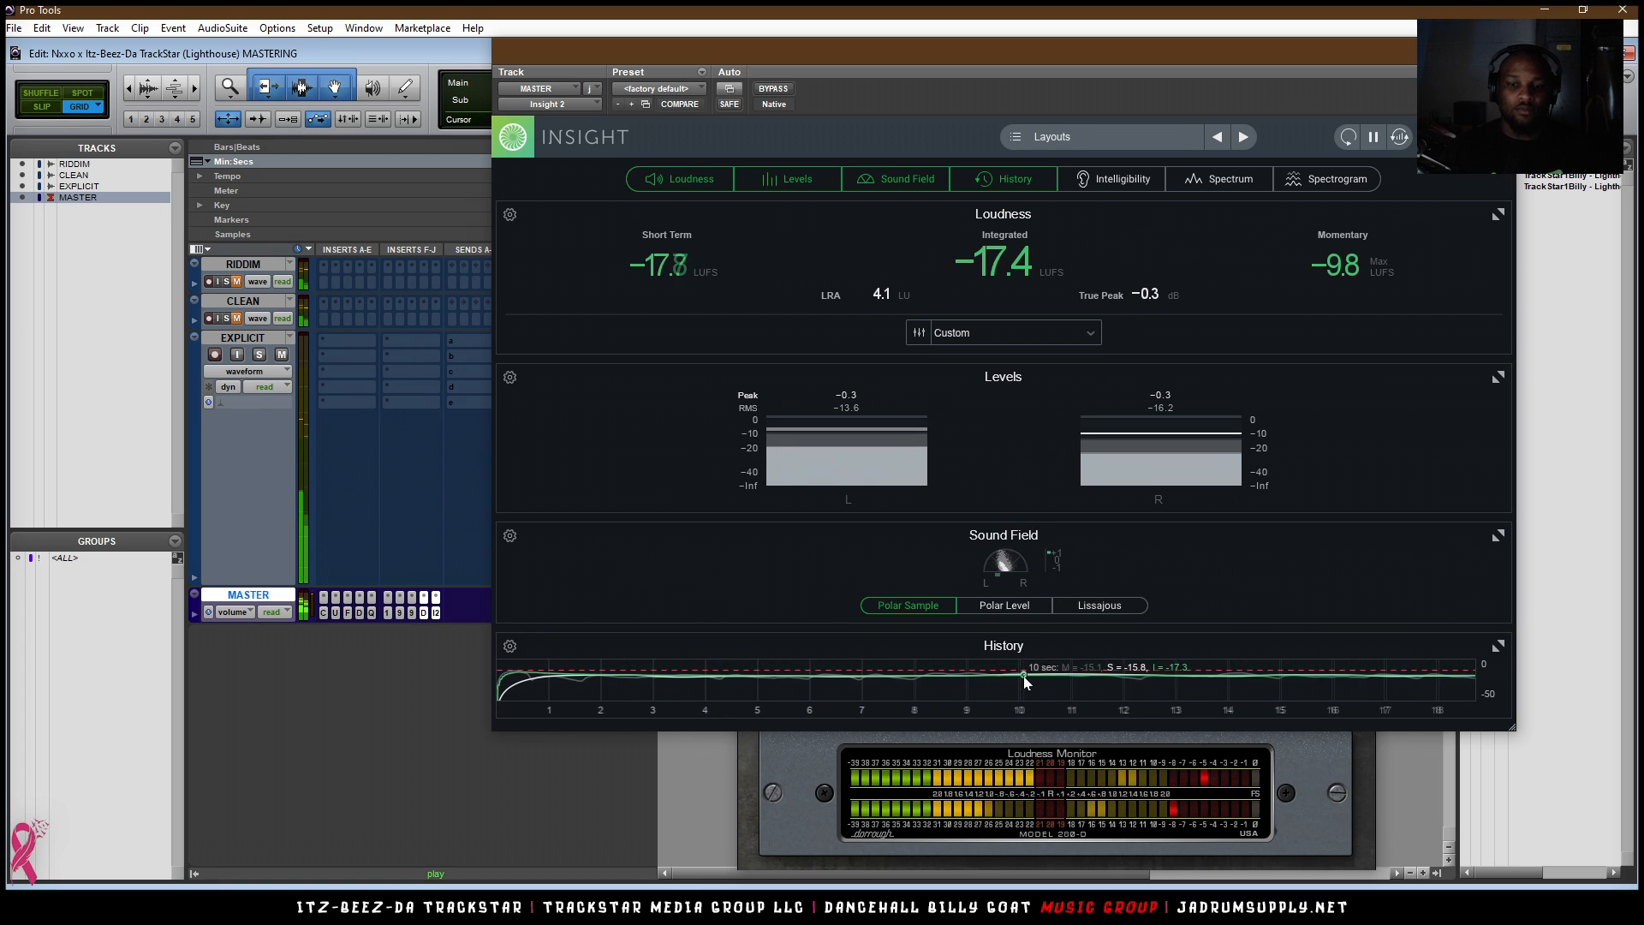
left_click_drag(1035, 628, 1038, 651)
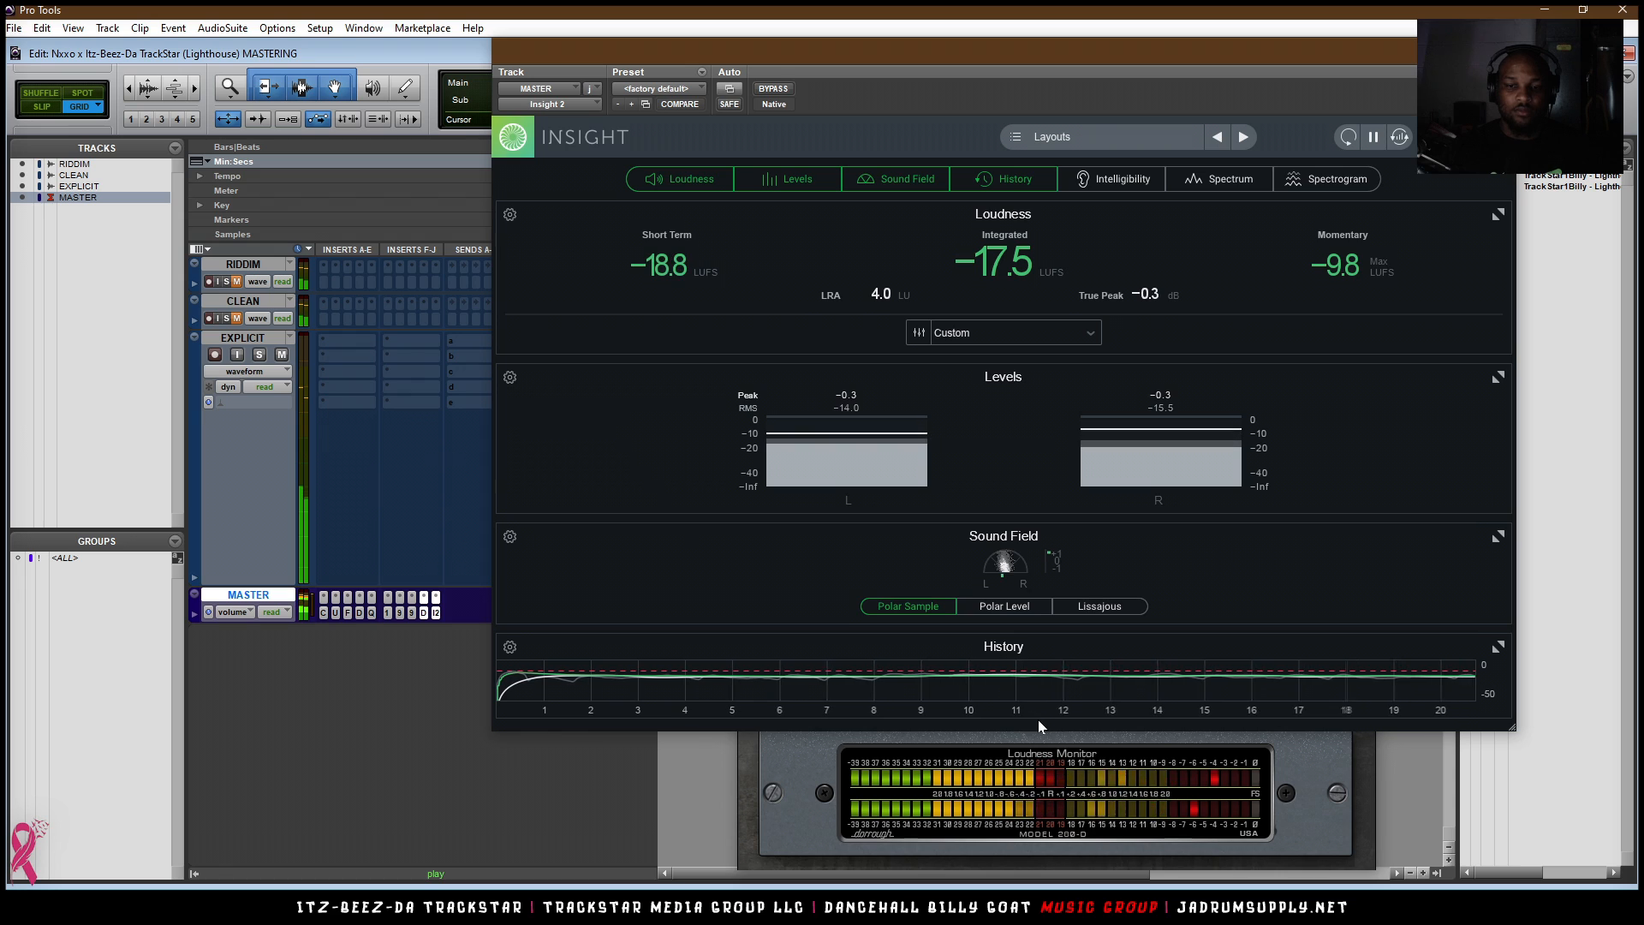